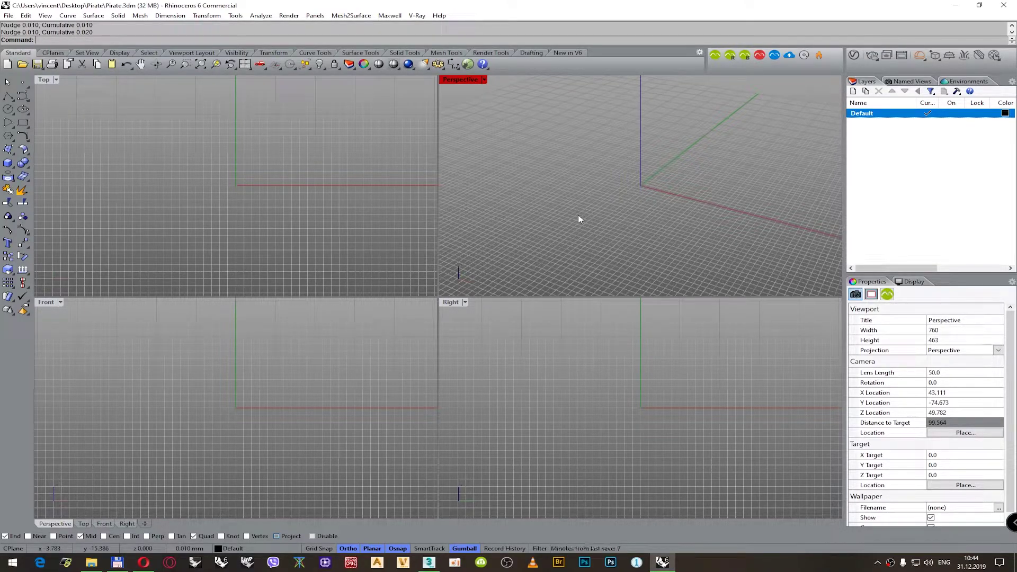
- Show the hidden pirate model and zoom all four viewports to its extents
{"action": "left_click", "coordinate": [252, 199]}
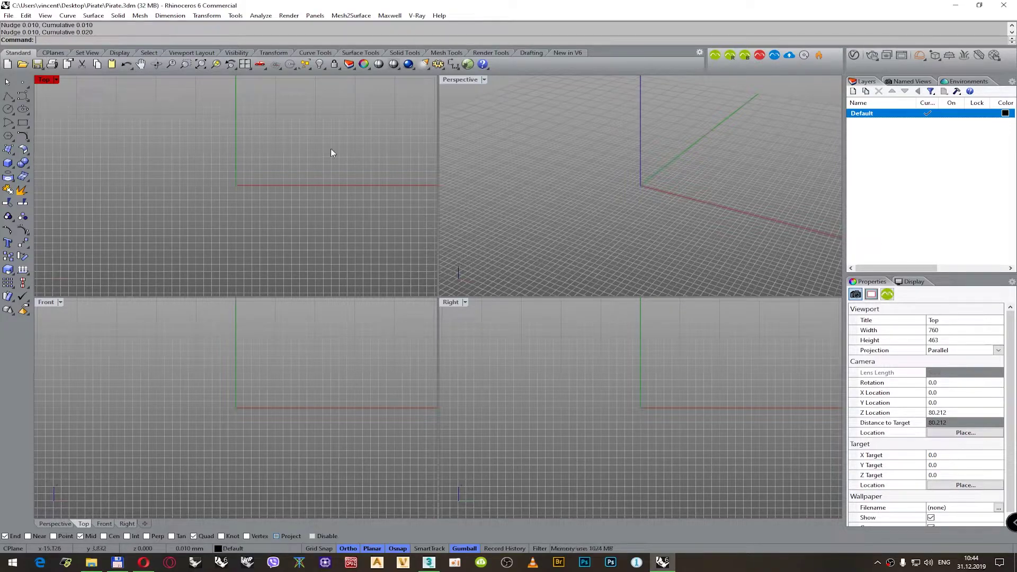
{"action": "left_click", "coordinate": [246, 64]}
{"action": "left_click", "coordinate": [457, 161]}
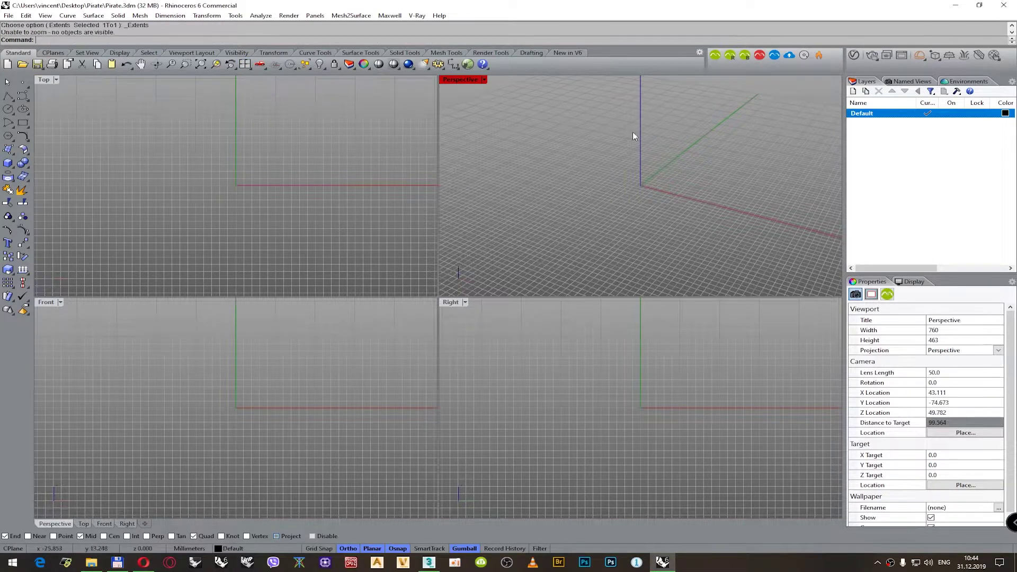
{"action": "left_click", "coordinate": [319, 64]}
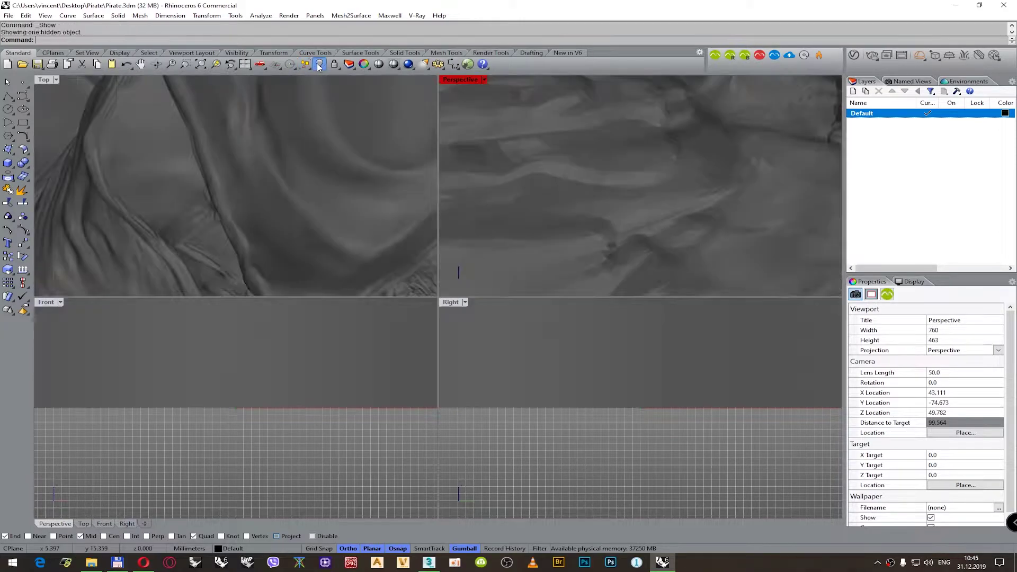
{"action": "right_click", "coordinate": [251, 64]}
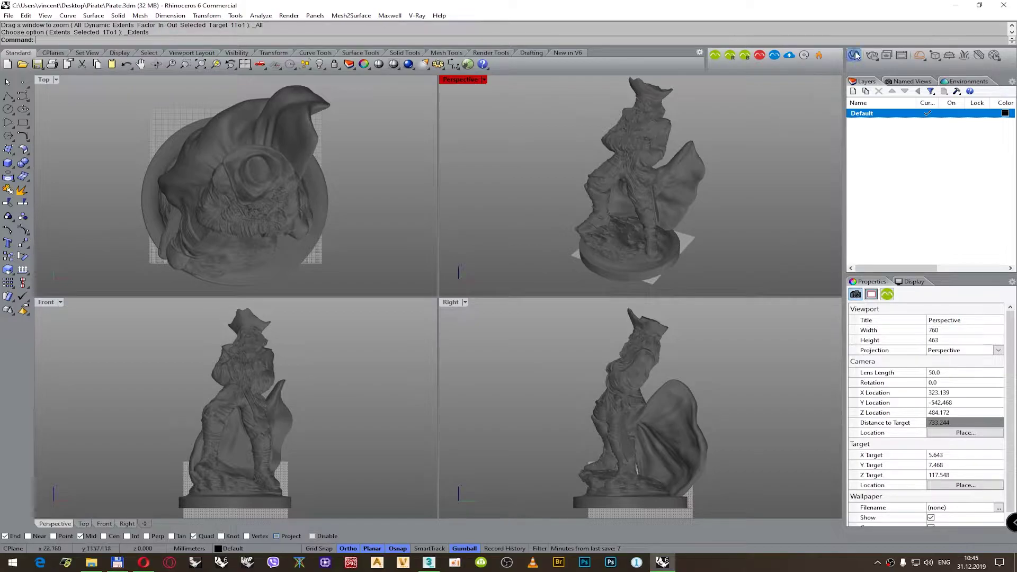
- Rename the Default layer to "Model Mesh"
{"action": "double_click", "coordinate": [872, 114]}
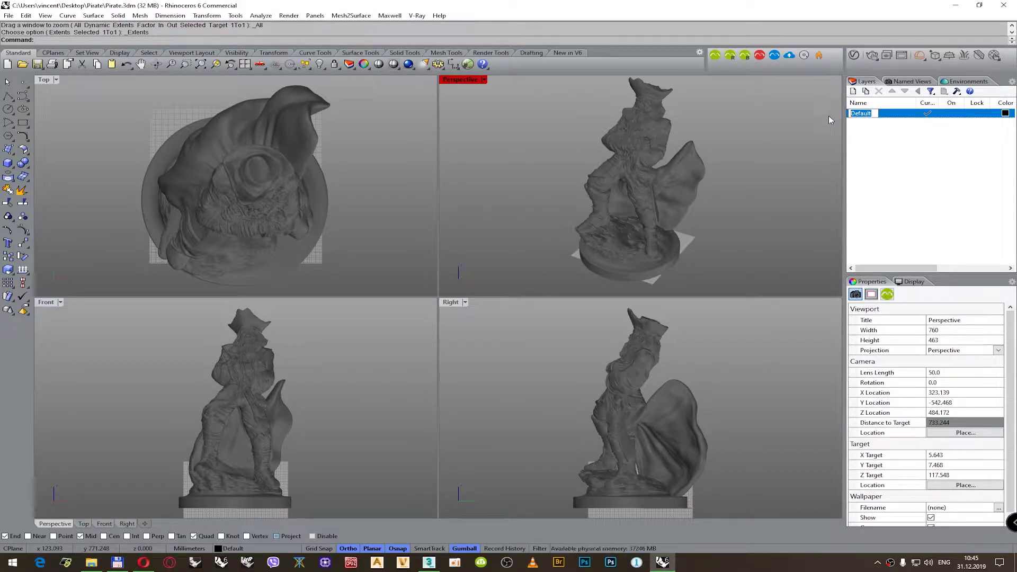
{"action": "type", "text": "Model Mesh"}
{"action": "key", "text": "Return"}
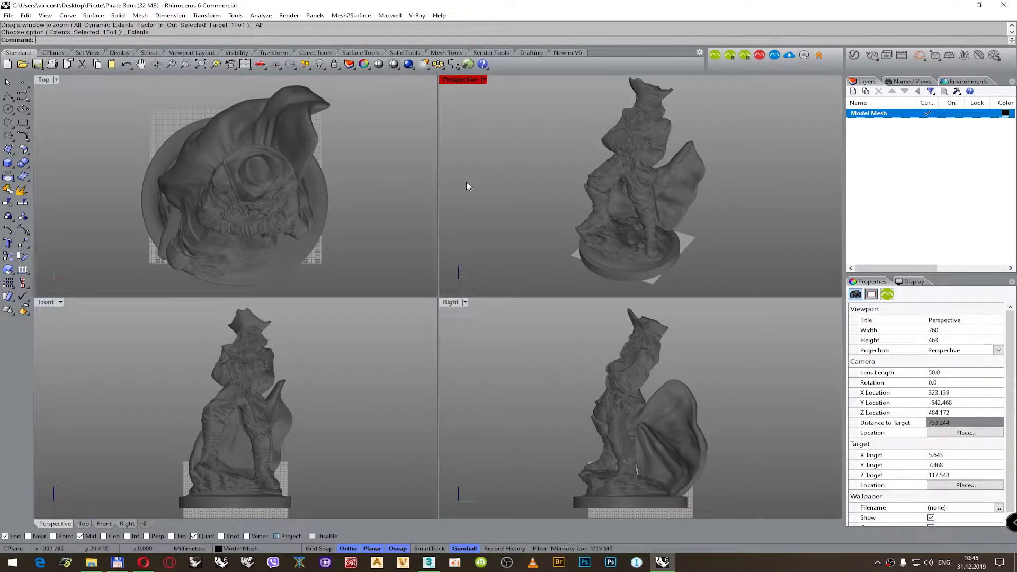
{"action": "scroll", "coordinate": [326, 179], "scroll_direction": "down", "scroll_amount": 5}
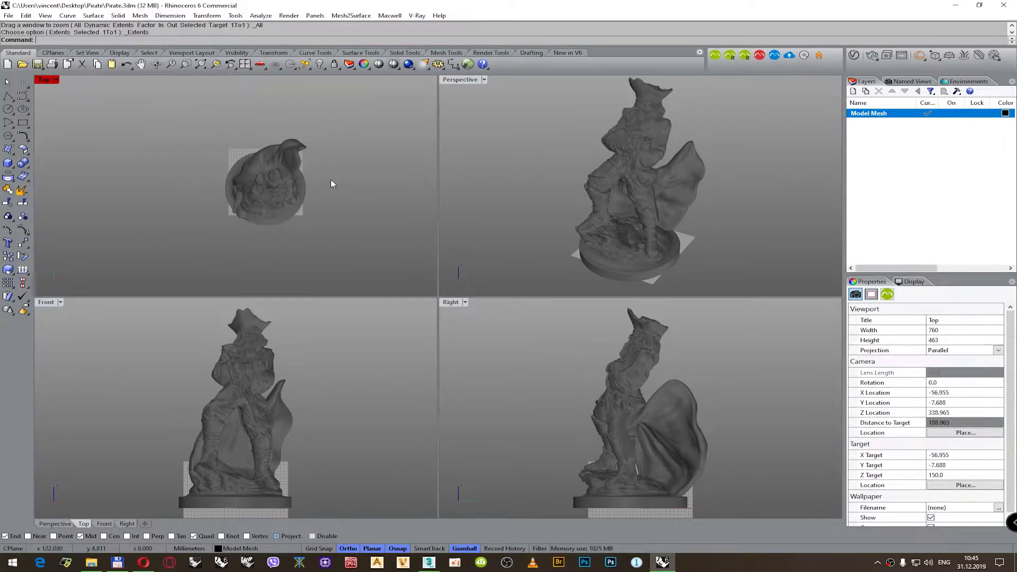
{"action": "left_click", "coordinate": [12, 167]}
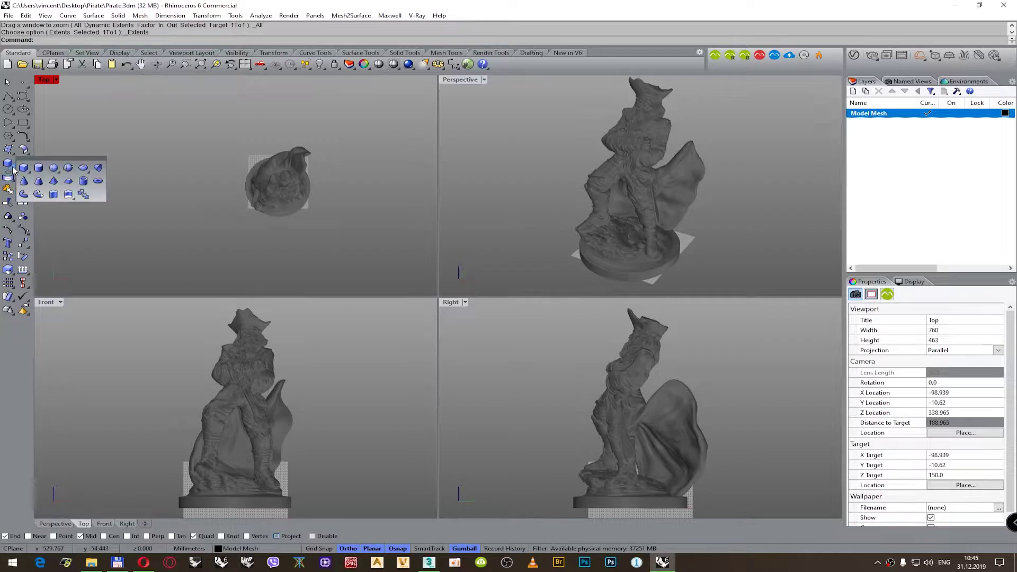
{"action": "left_click", "coordinate": [23, 169]}
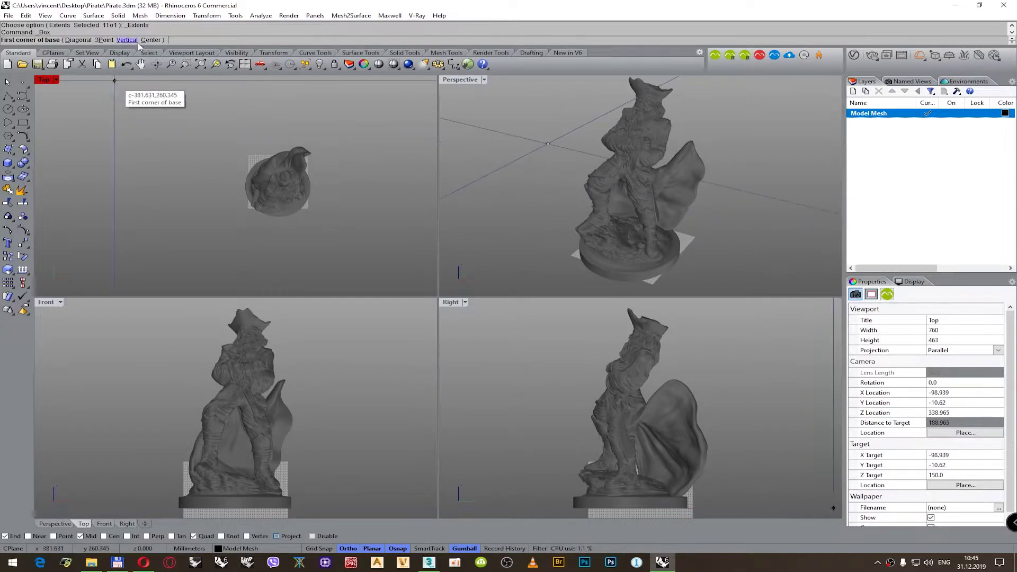
{"action": "left_click", "coordinate": [150, 40]}
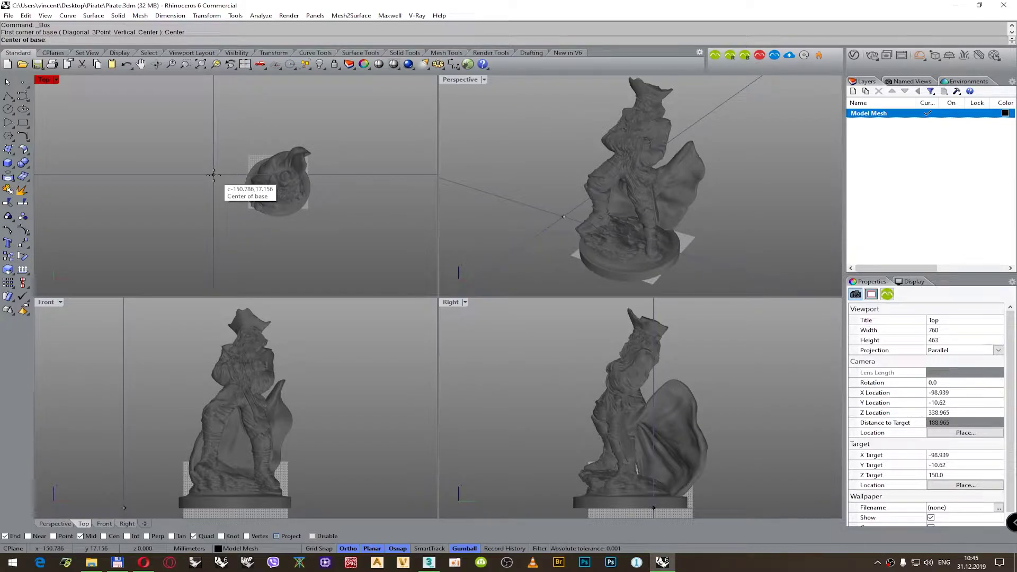
{"action": "key", "text": "Escape"}
- Try a bounding box on the pirate mesh, and delete the resulting box curves
{"action": "left_click", "coordinate": [615, 150]}
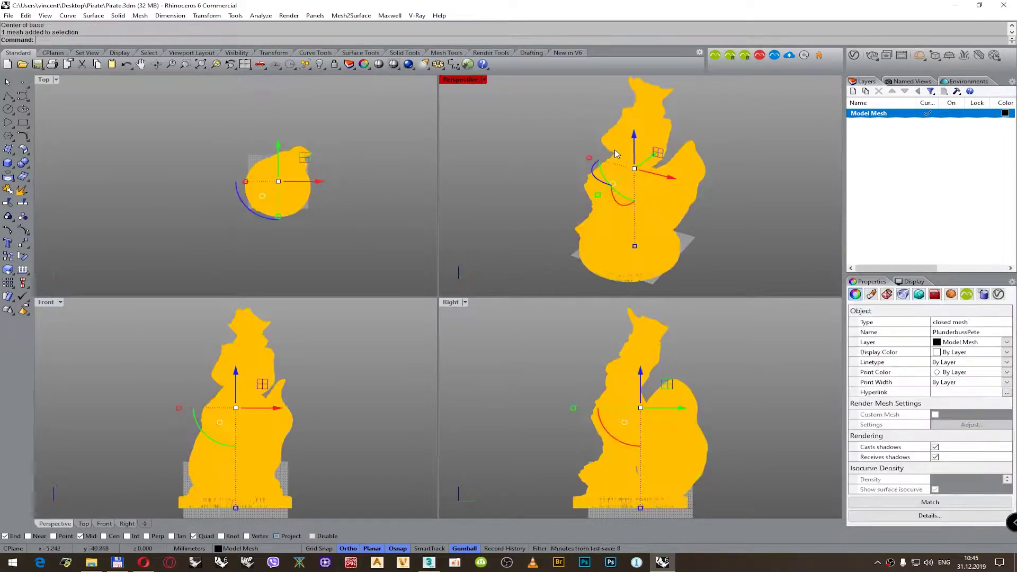
{"action": "left_click", "coordinate": [261, 16]}
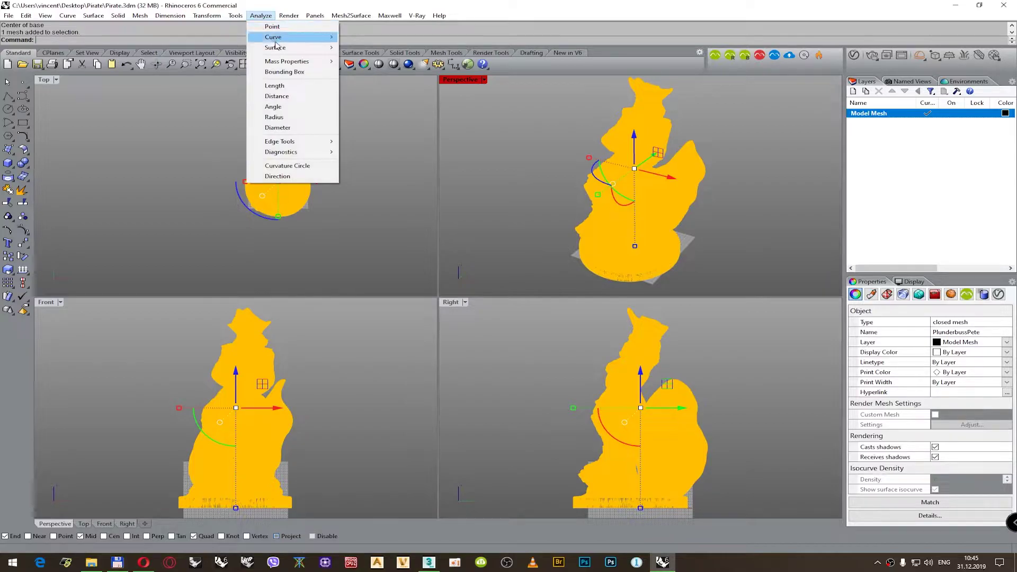
{"action": "left_click", "coordinate": [282, 72]}
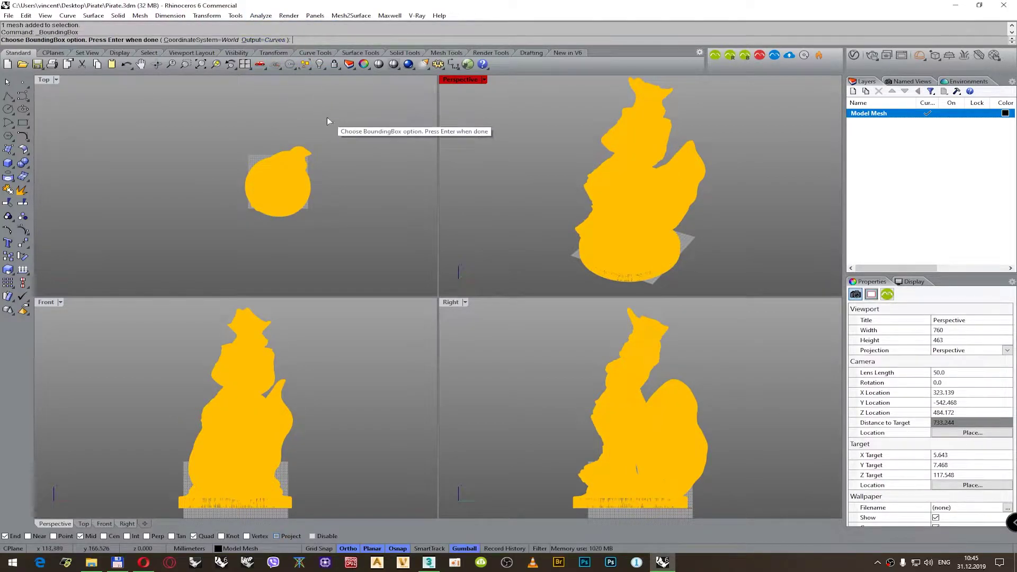
{"action": "right_click", "coordinate": [327, 118]}
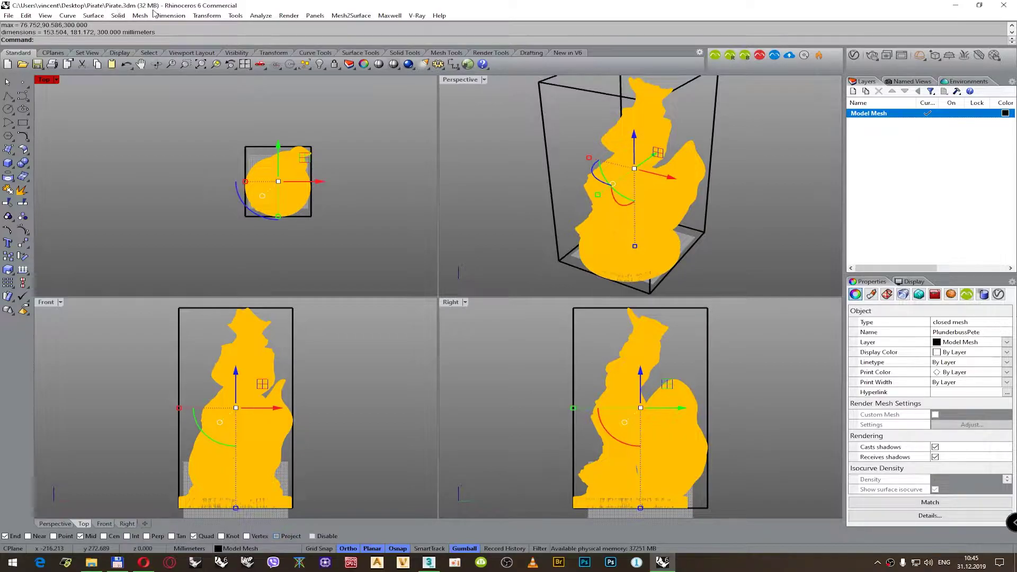
{"action": "left_click", "coordinate": [546, 140]}
{"action": "key", "text": "Delete"}
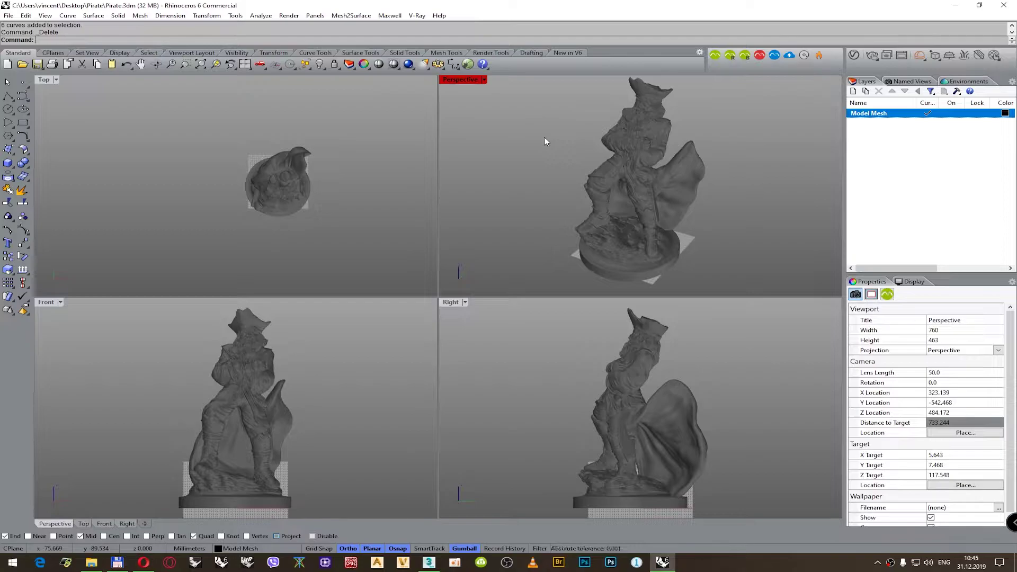
- Create a bounding box around the pirate mesh, using world coordinates and curves as output
{"action": "right_click", "coordinate": [544, 137]}
{"action": "left_click", "coordinate": [624, 131]}
{"action": "key", "text": "Return"}
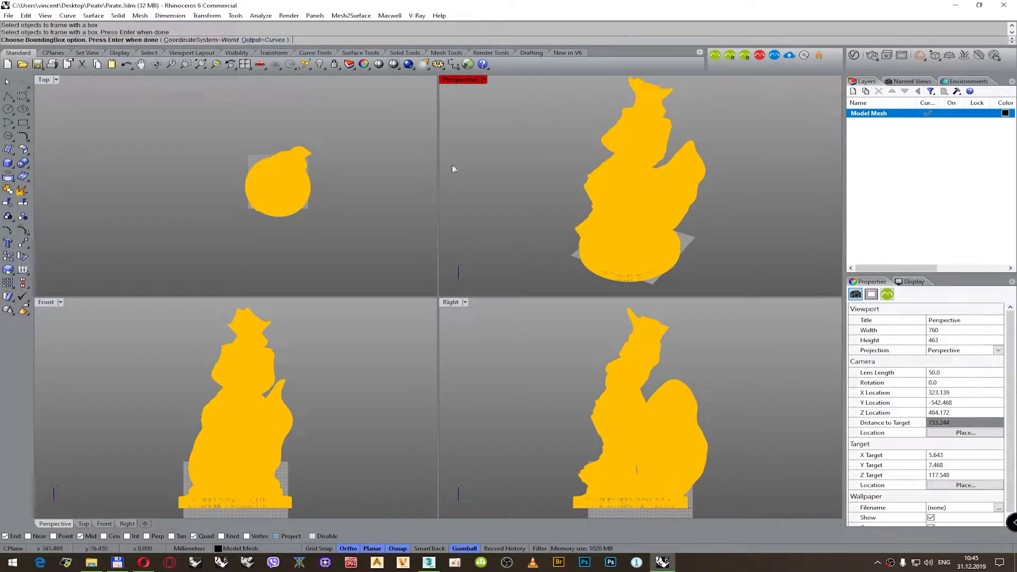
{"action": "key", "text": "Return"}
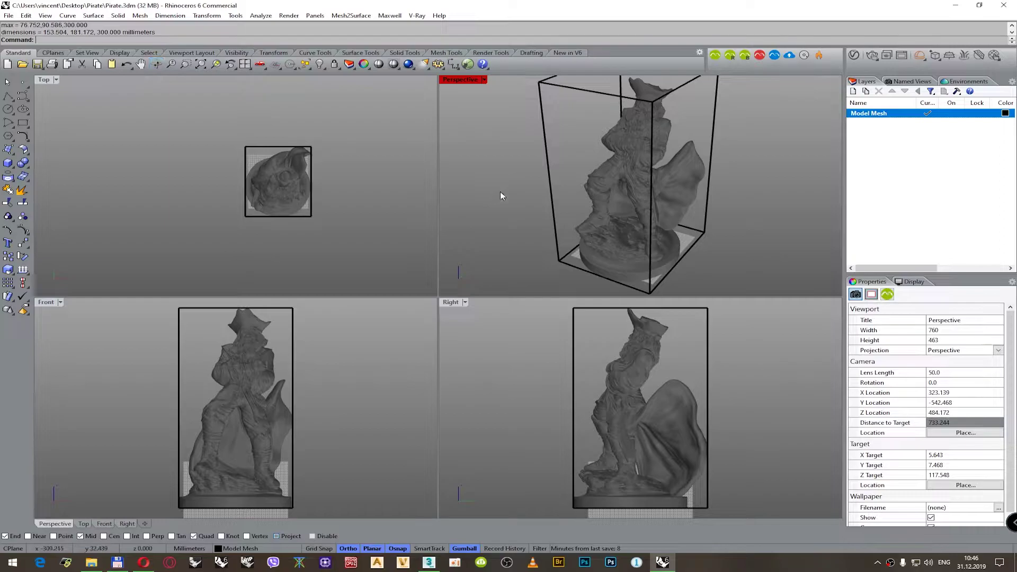
- Create a layer named "Help Box" and move the bounding box curves onto it
{"action": "left_click", "coordinate": [547, 161]}
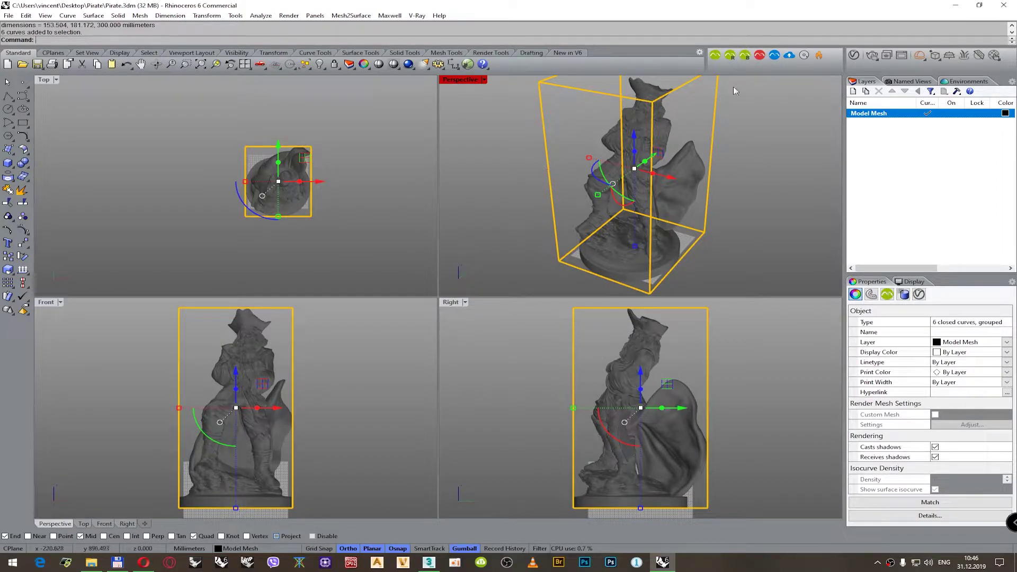
{"action": "left_click", "coordinate": [853, 91]}
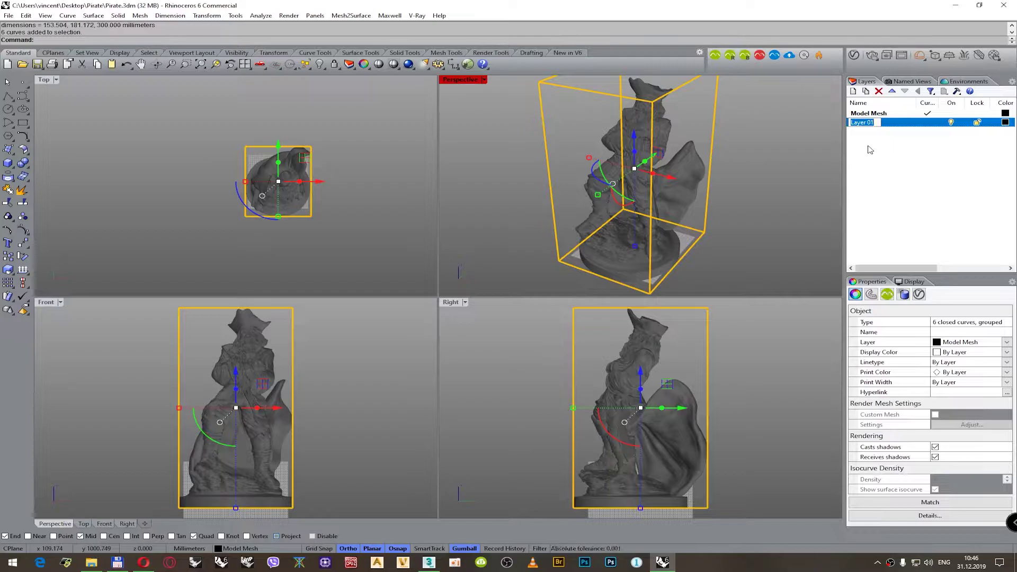
{"action": "type", "text": "Help Box"}
{"action": "key", "text": "Return"}
{"action": "right_click", "coordinate": [877, 129]}
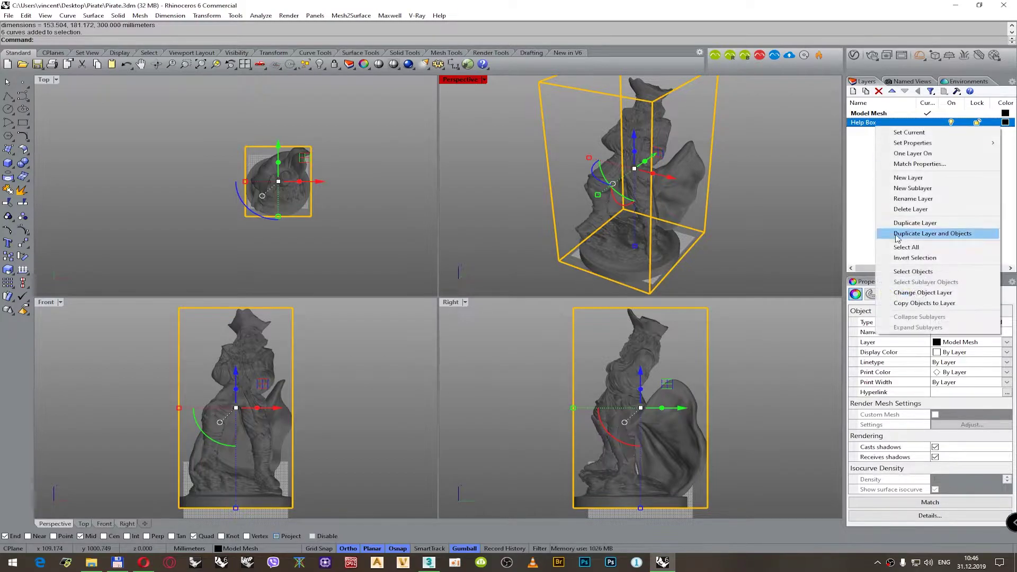
{"action": "left_click", "coordinate": [943, 292]}
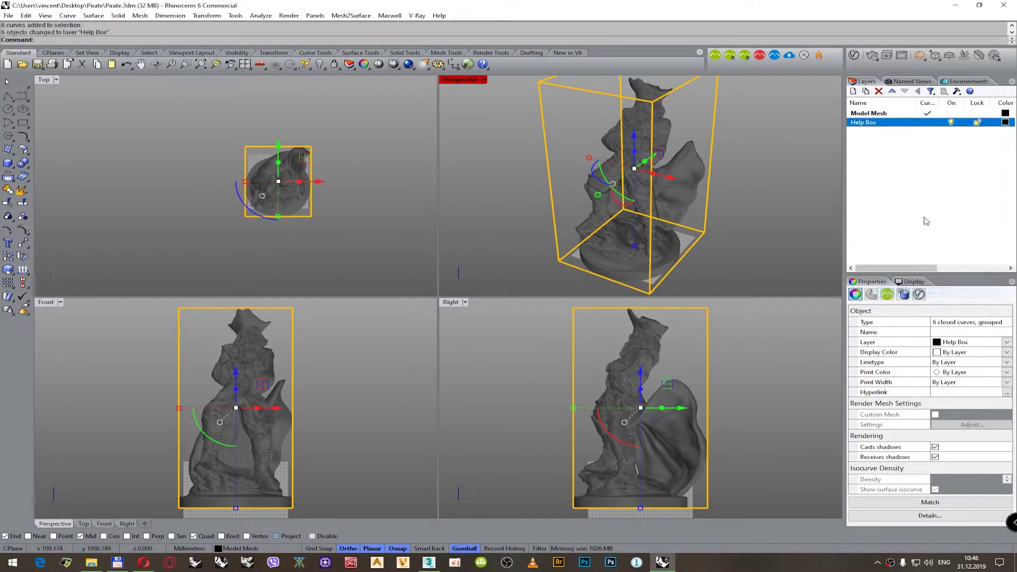
- Set the Help Box layer's color to Green and turn the layer off
{"action": "left_click", "coordinate": [1005, 122]}
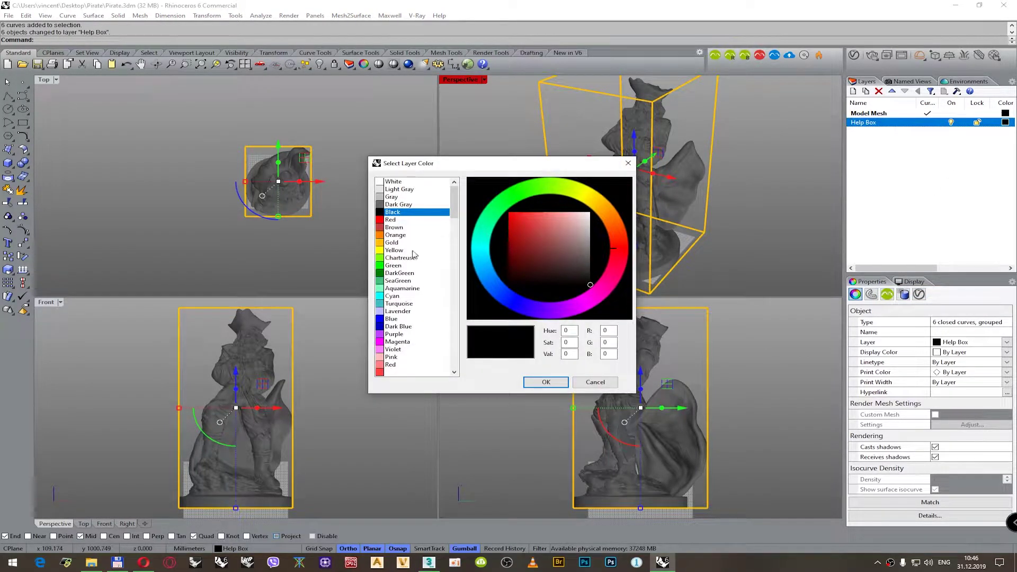
{"action": "left_click", "coordinate": [403, 265]}
{"action": "left_click", "coordinate": [546, 382]}
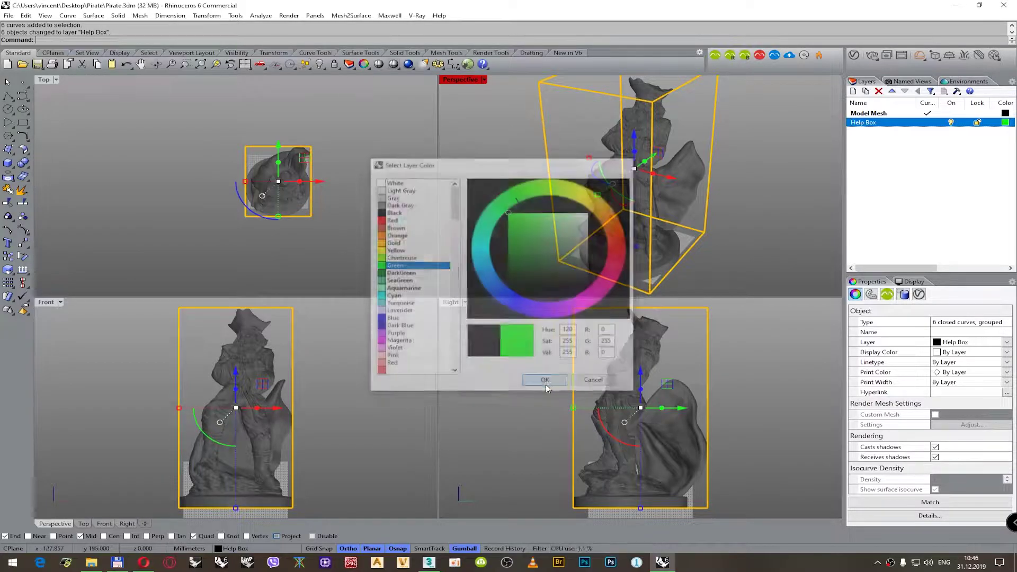
{"action": "left_click", "coordinate": [951, 123]}
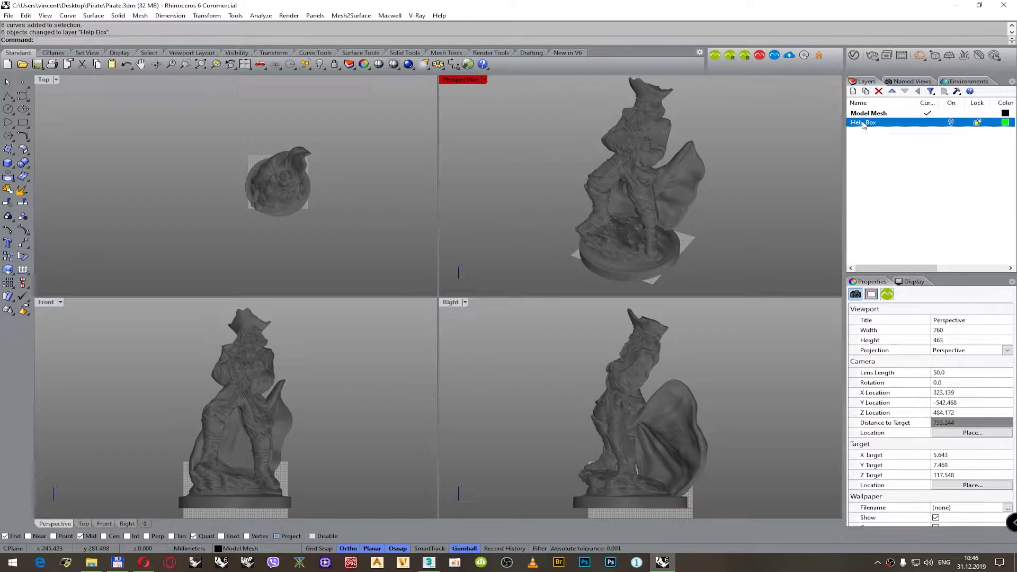
{"action": "left_click", "coordinate": [869, 152]}
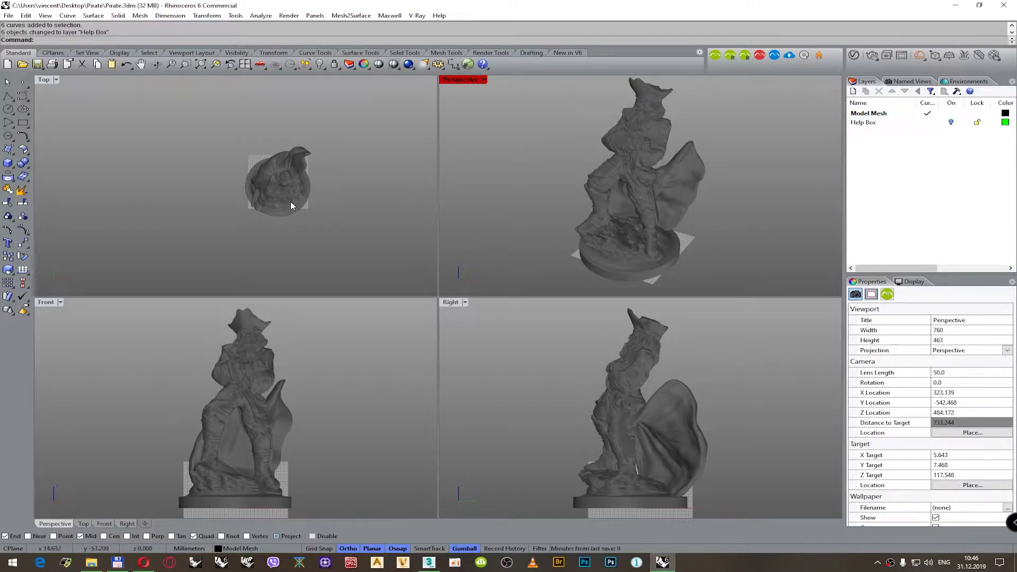
- Create a layer named "Studio" and make it the current layer
{"action": "left_click", "coordinate": [853, 91]}
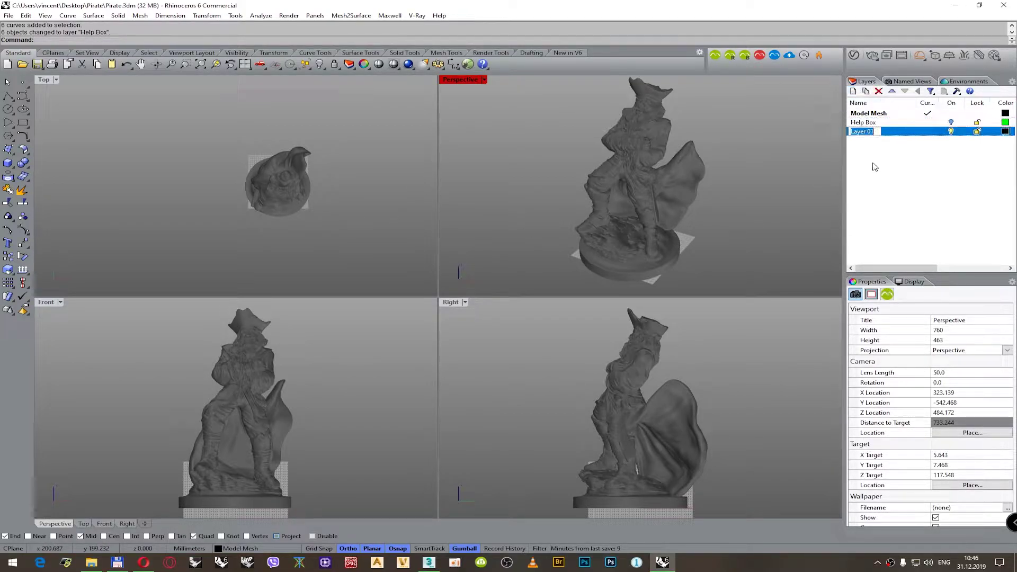
{"action": "type", "text": "D"}
{"action": "type", "text": "tudio"}
{"action": "key", "text": "Return"}
{"action": "left_click", "coordinate": [932, 132]}
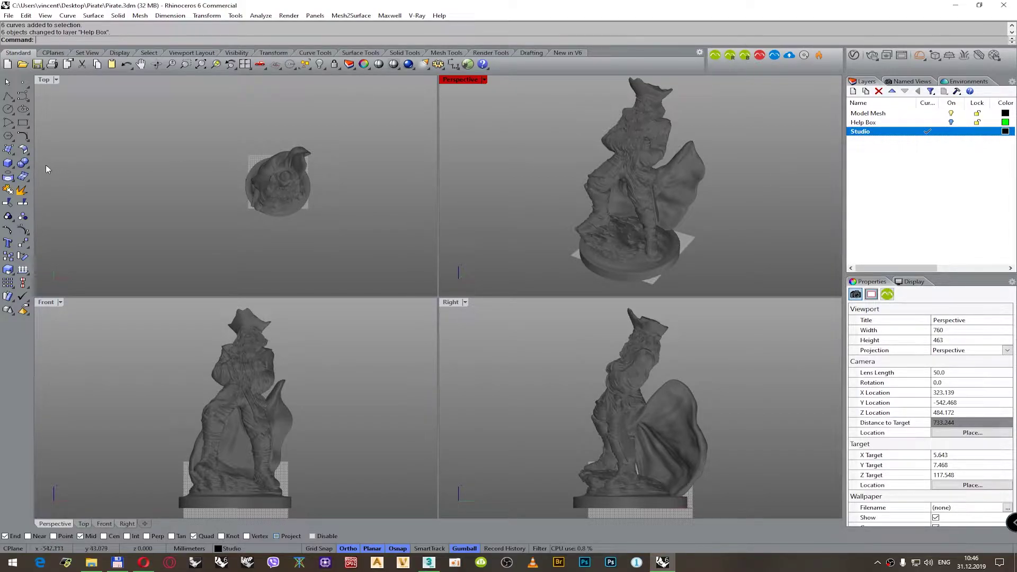
- Create a box centered at the origin with a 2000 mm square base and a height of 2000 mm
{"action": "left_click", "coordinate": [8, 164]}
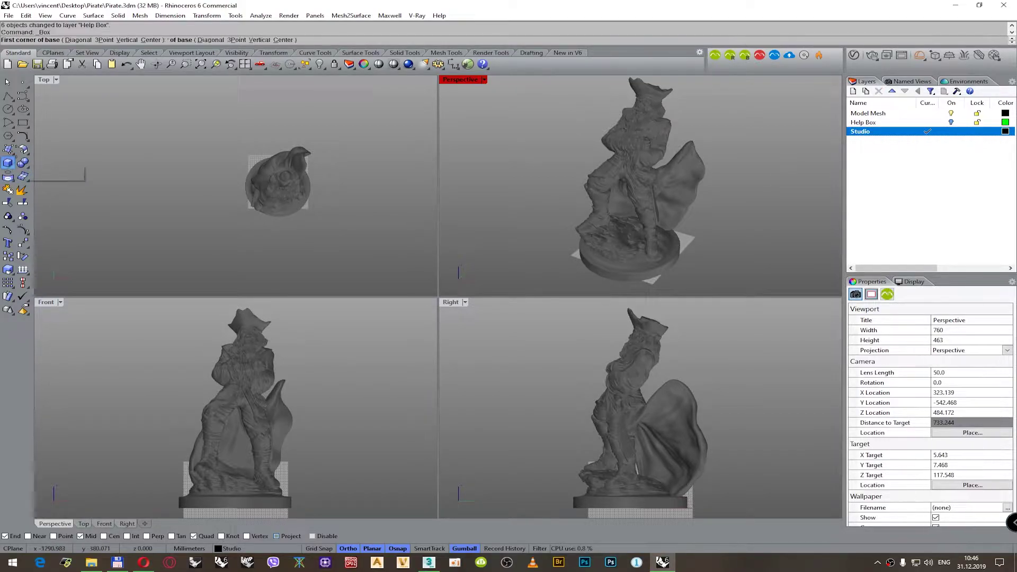
{"action": "left_click", "coordinate": [150, 40]}
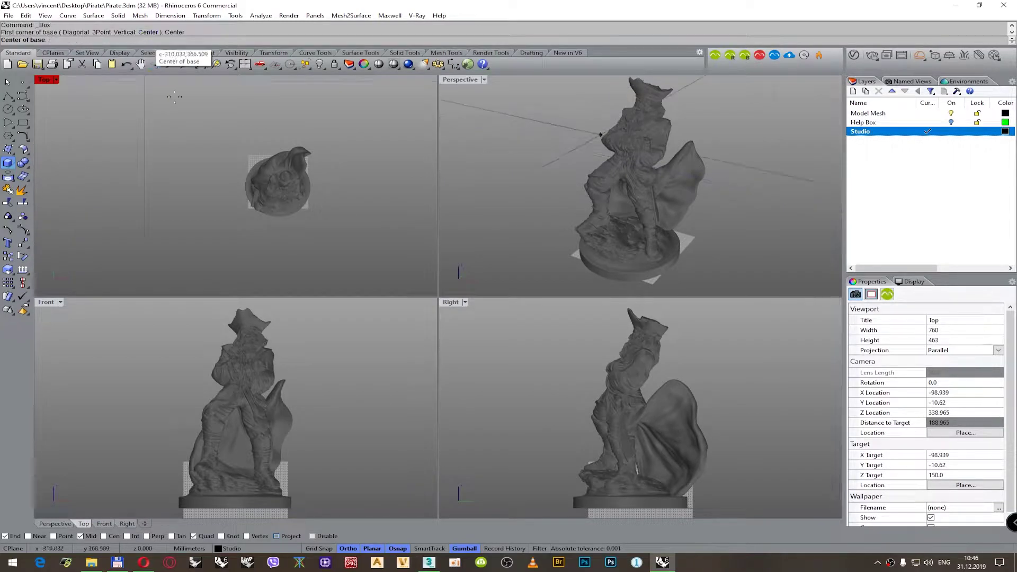
{"action": "type", "text": "0"}
{"action": "key", "text": "Return"}
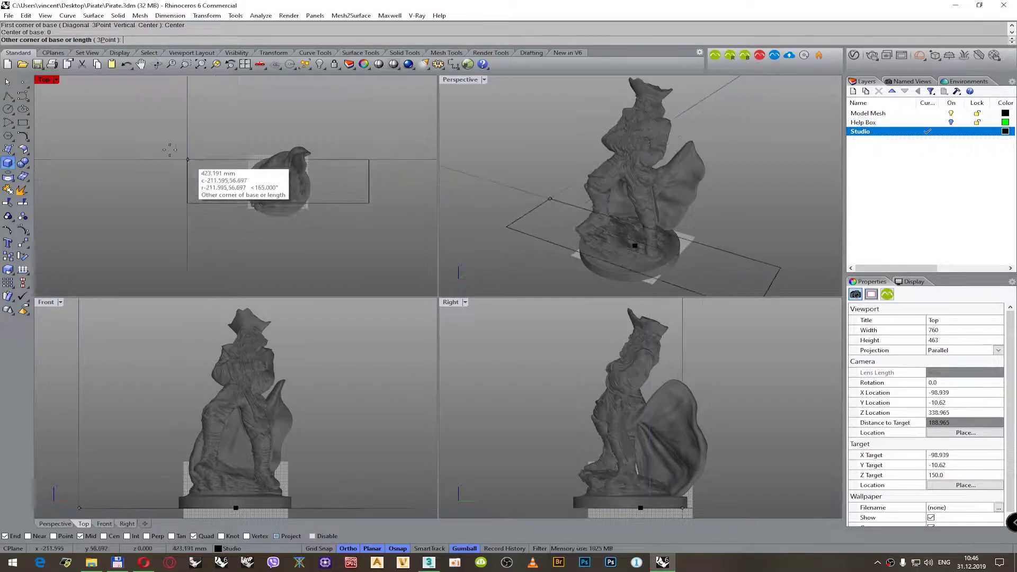
{"action": "scroll", "coordinate": [118, 113], "scroll_direction": "down", "scroll_amount": 3}
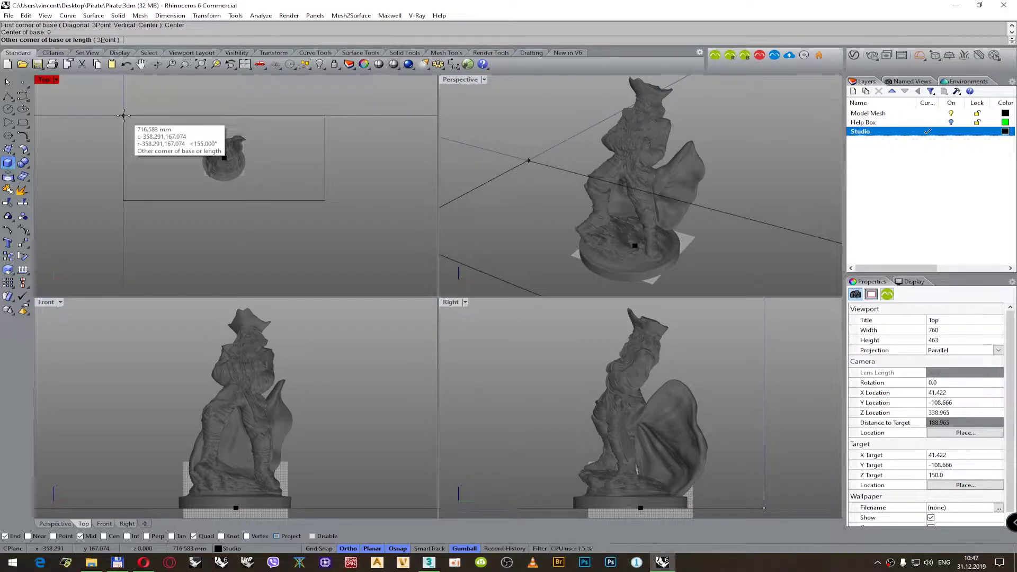
{"action": "type", "text": "2000"}
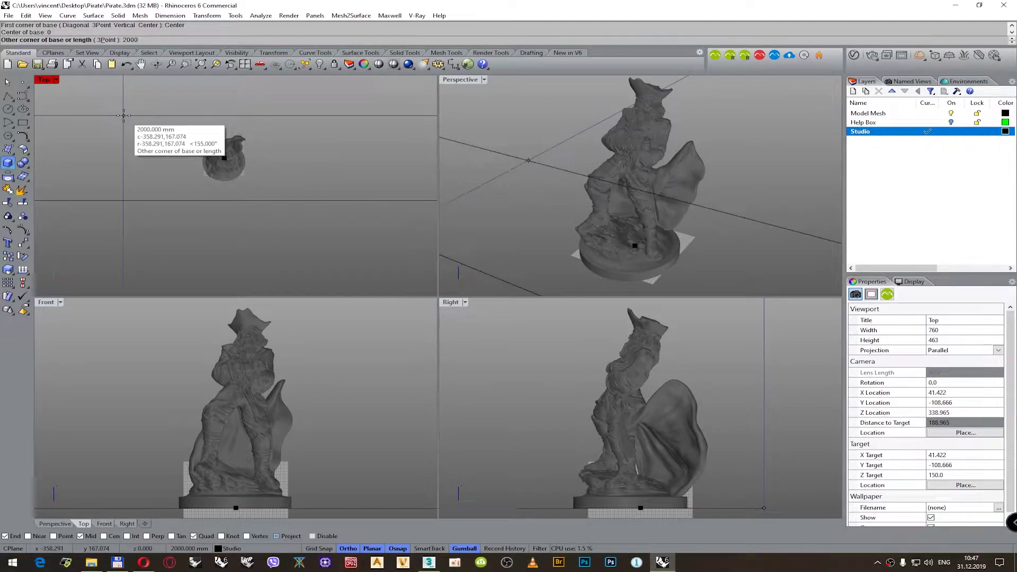
{"action": "key", "text": "Return"}
{"action": "key", "text": "Return"}
{"action": "type", "text": "2000"}
{"action": "key", "text": "Return"}
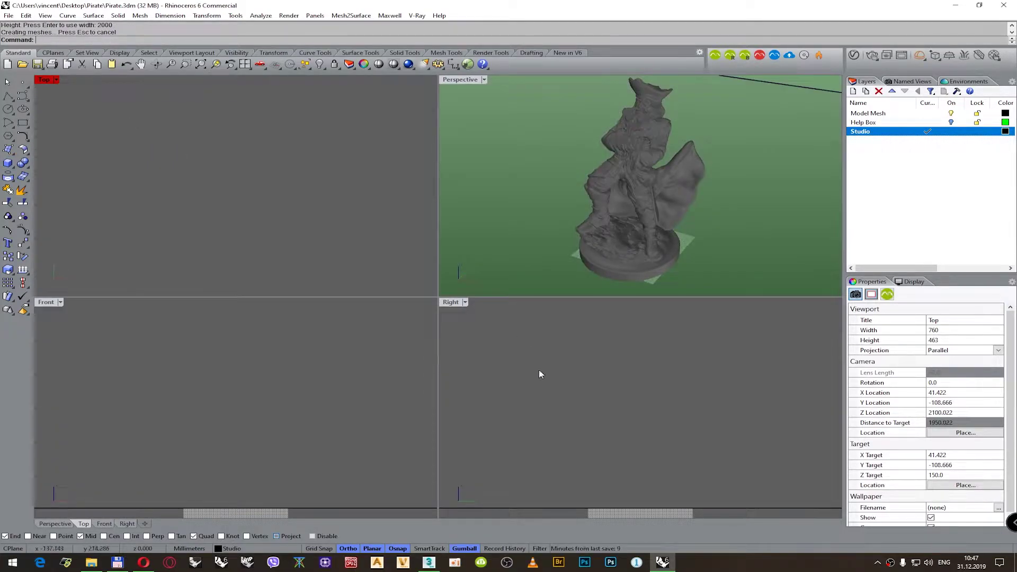
- Set the Right viewport's display mode to Ghosted with the whole studio box in view
{"action": "left_click", "coordinate": [534, 366]}
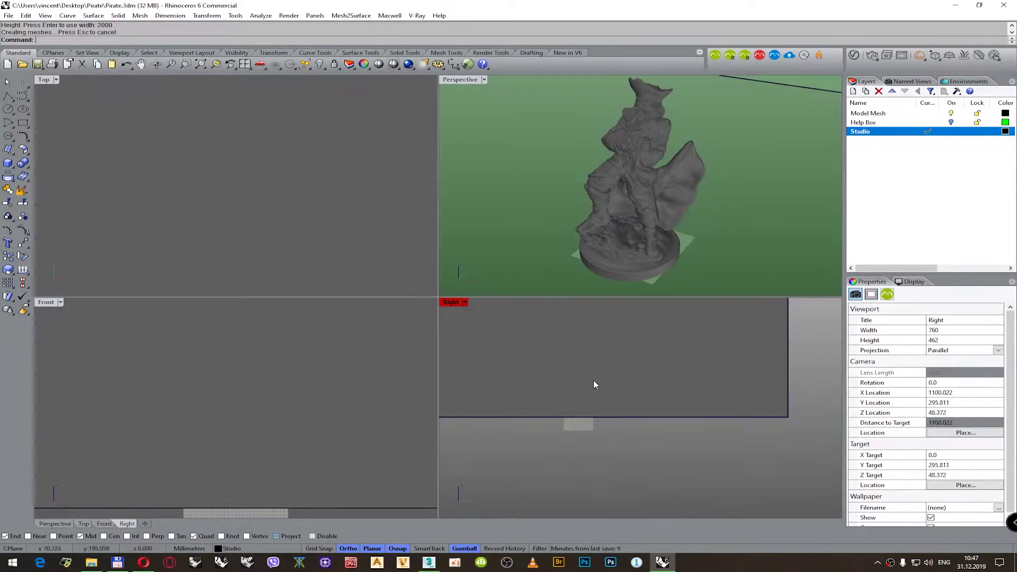
{"action": "left_click", "coordinate": [465, 303]}
{"action": "left_click", "coordinate": [487, 210]}
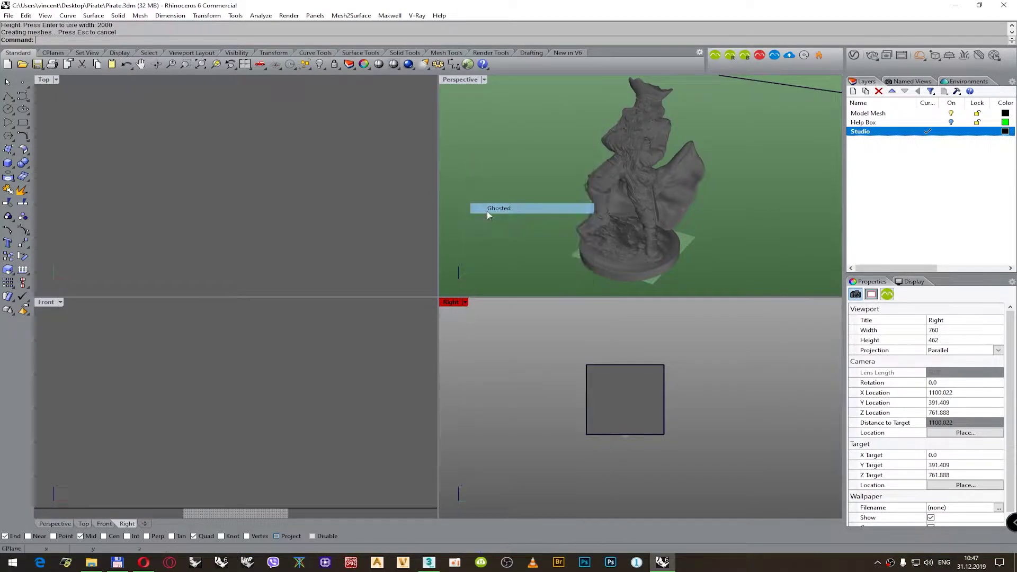
- Extract the studio box's two side faces, one after the other, in the Right viewport and delete them
{"action": "scroll", "coordinate": [603, 408], "scroll_direction": "up", "scroll_amount": 4}
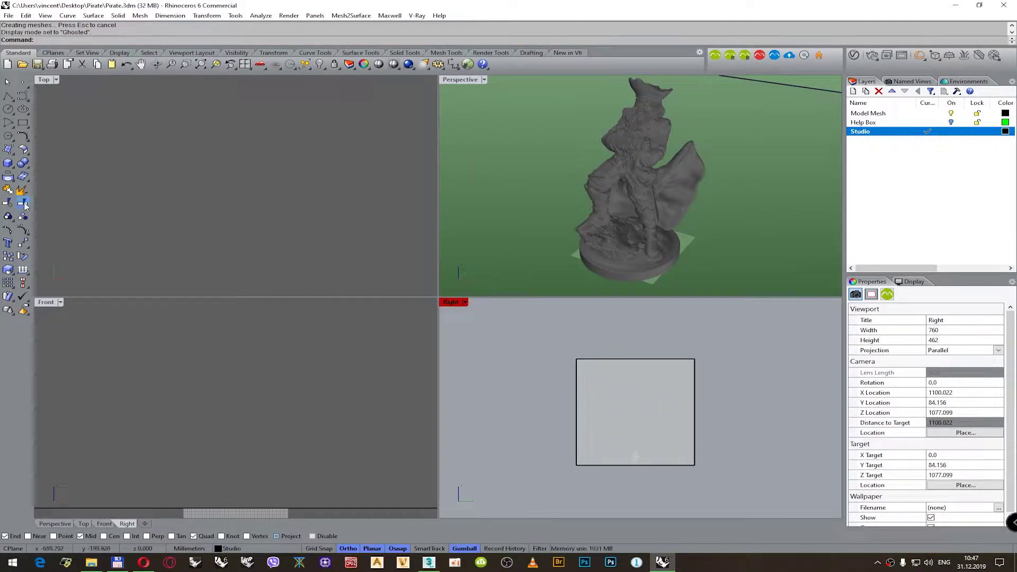
{"action": "left_click", "coordinate": [21, 191]}
{"action": "left_click", "coordinate": [613, 394]}
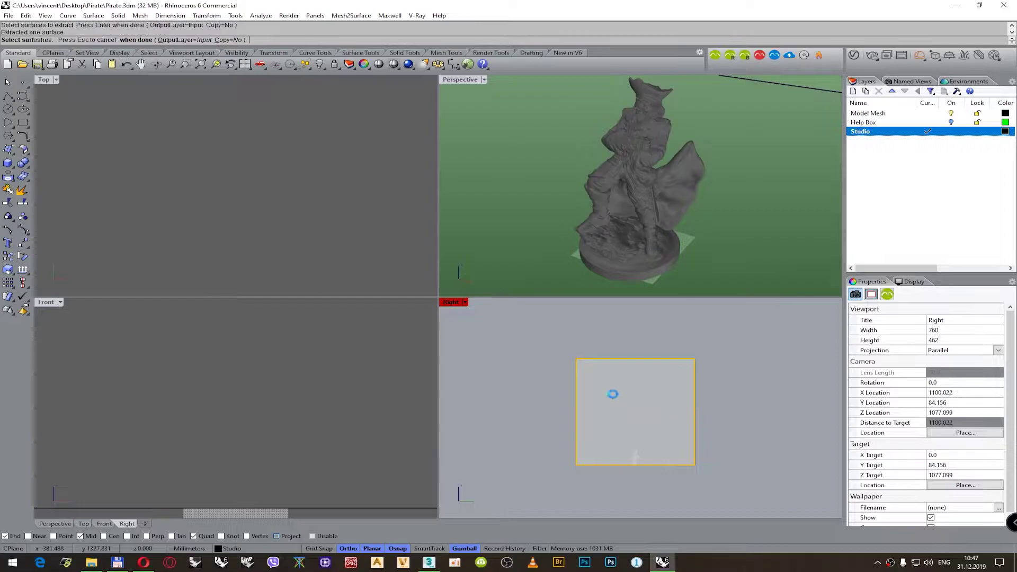
{"action": "key", "text": "Return"}
{"action": "key", "text": "Delete"}
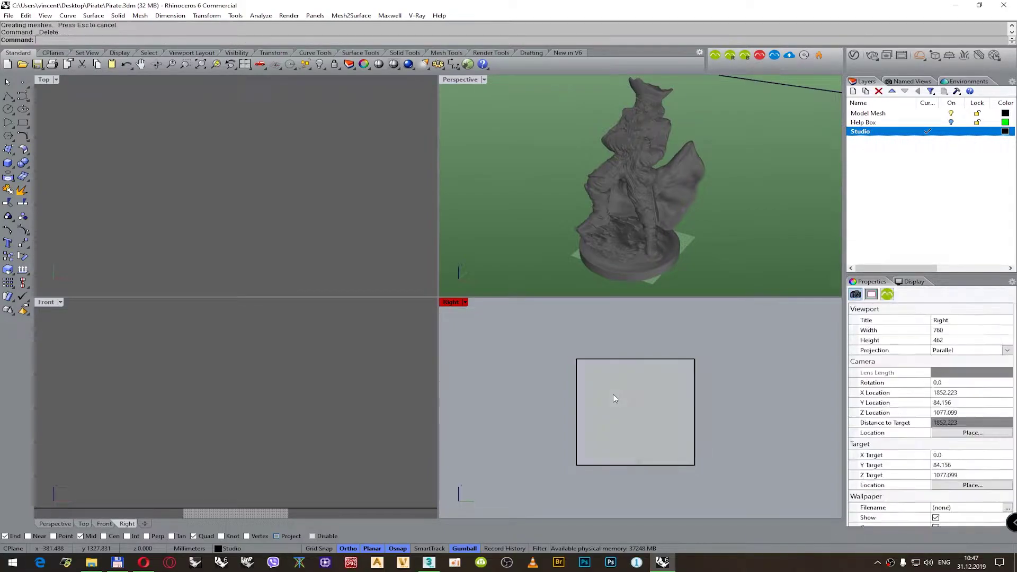
{"action": "right_click", "coordinate": [608, 386]}
{"action": "left_click", "coordinate": [609, 385]}
{"action": "key", "text": "Return"}
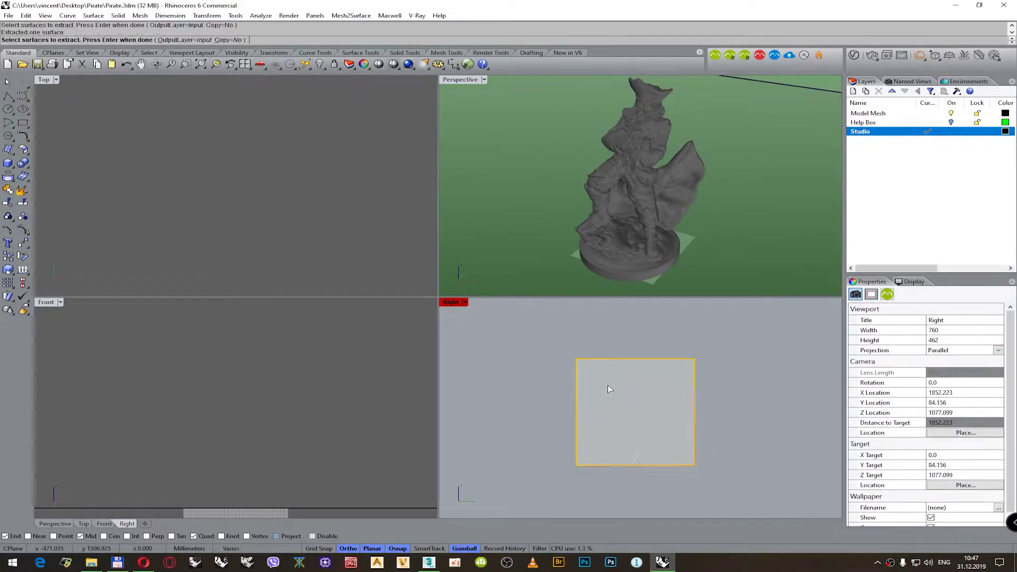
- Extract the studio box's top and front faces and delete them, keeping only the floor and back wall
{"action": "right_click", "coordinate": [607, 387]}
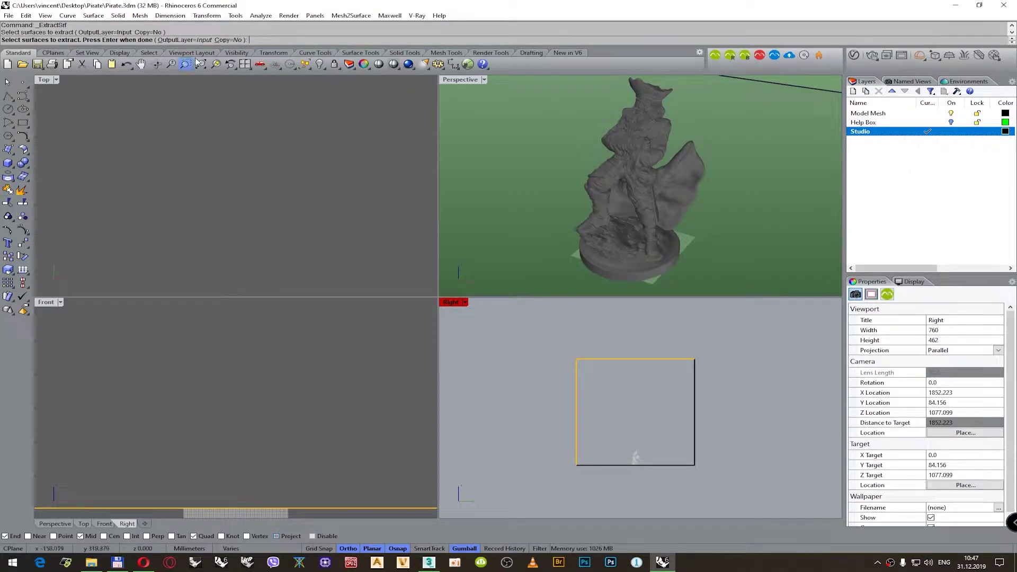
{"action": "key", "text": "Return"}
{"action": "key", "text": "Delete"}
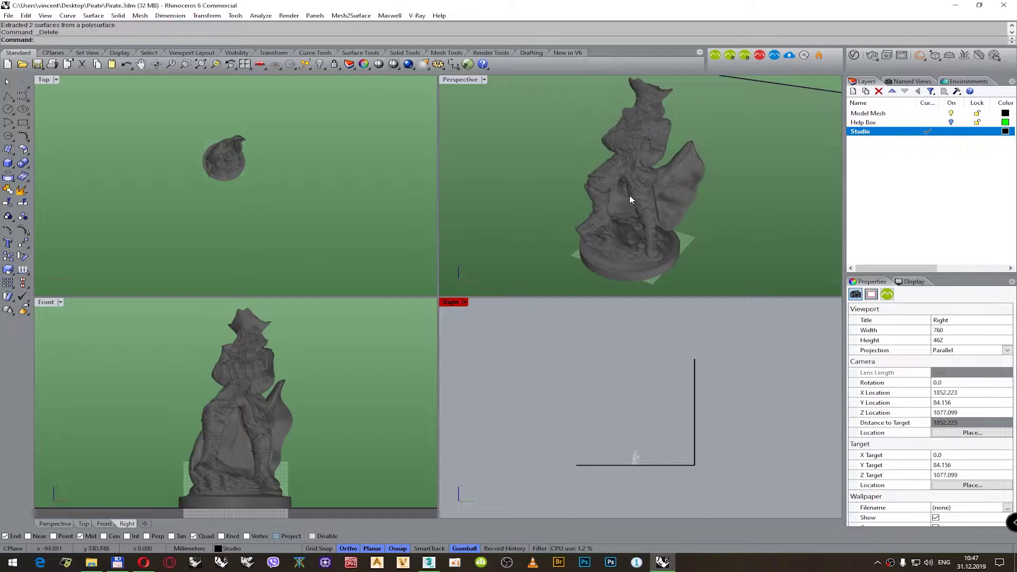
- Explode the remaining studio polysurface into separate floor and back wall surfaces
{"action": "scroll", "coordinate": [610, 212], "scroll_direction": "down", "scroll_amount": 8}
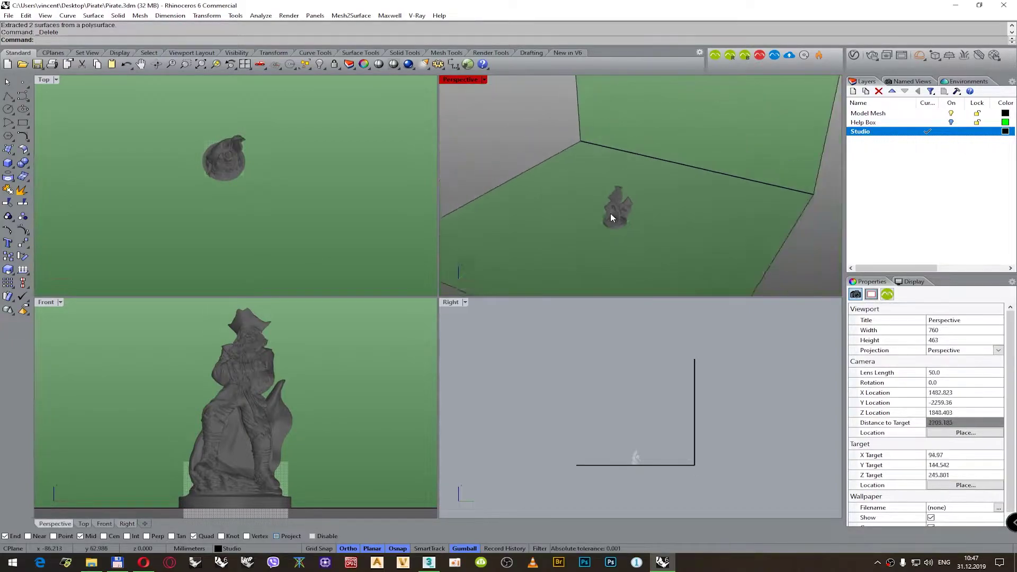
{"action": "right_click_drag", "start_coordinate": [609, 191], "coordinate": [585, 188]}
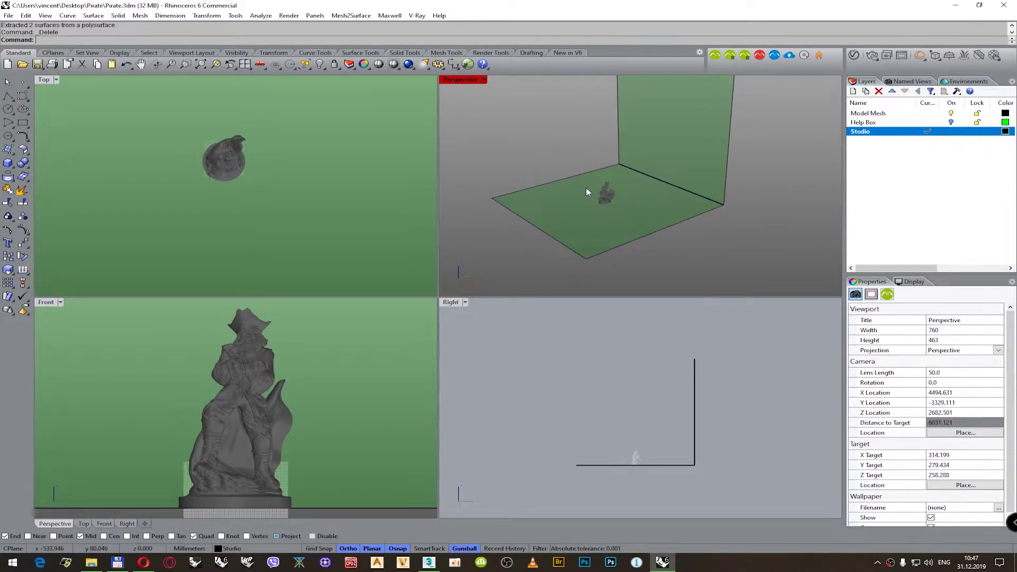
{"action": "left_click", "coordinate": [647, 164]}
{"action": "left_click", "coordinate": [22, 190]}
- Move the back wall down 350 mm and about 500 mm back, away from the floor's rear edge
{"action": "left_click", "coordinate": [683, 204]}
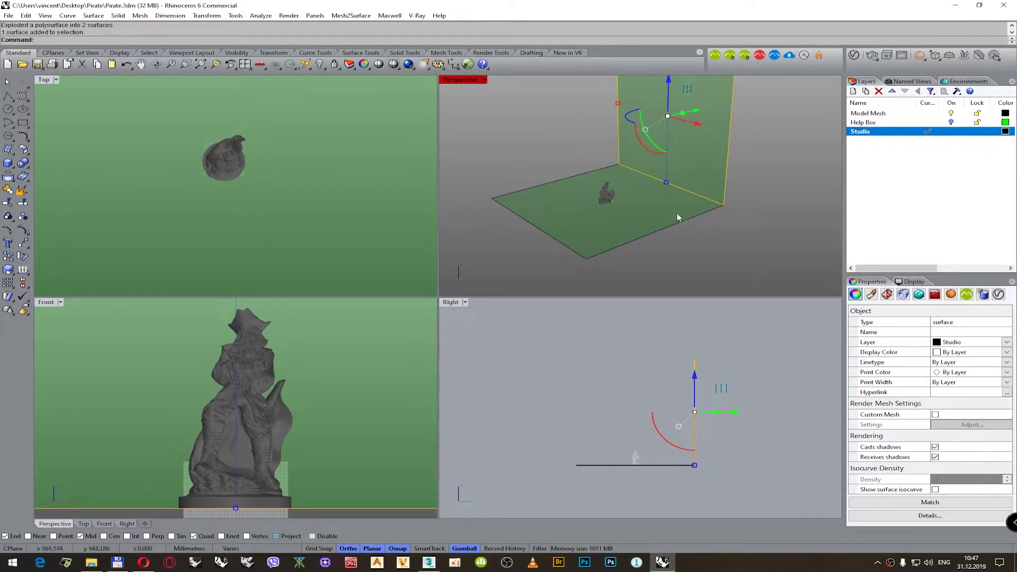
{"action": "left_click_drag", "start_coordinate": [668, 85], "coordinate": [669, 110]}
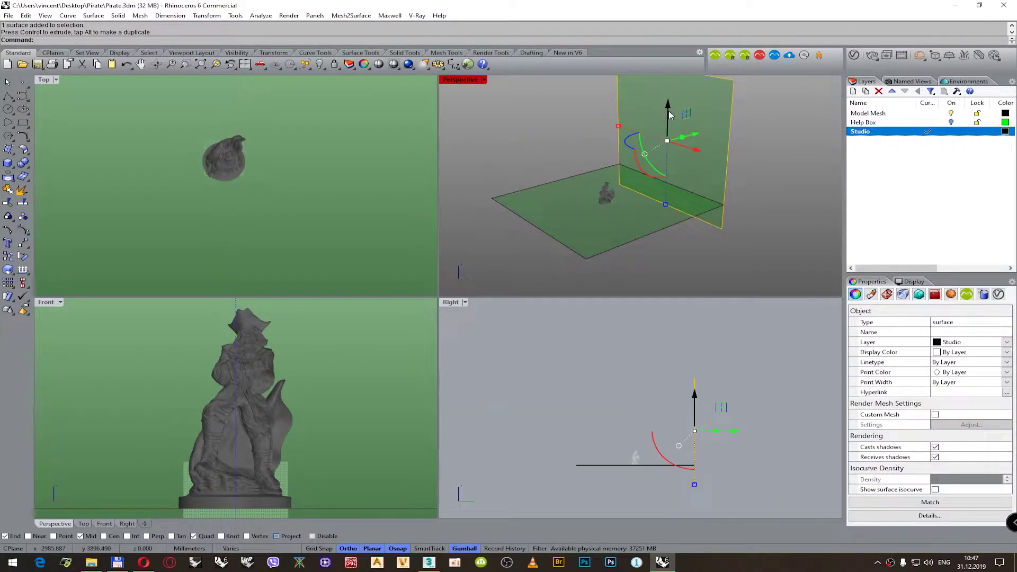
{"action": "key", "text": "ctrl+z"}
{"action": "left_click", "coordinate": [669, 82]}
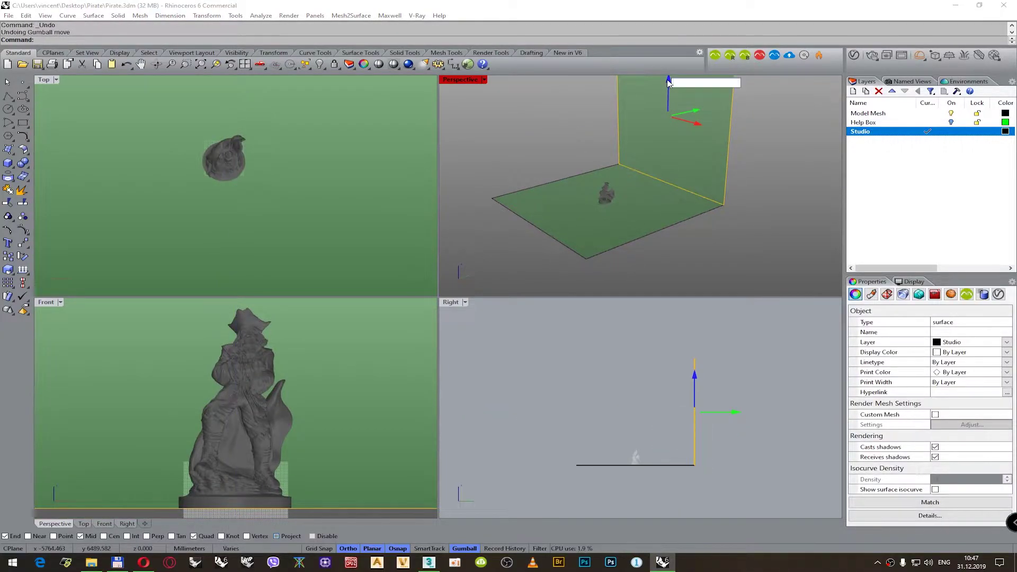
{"action": "key", "text": "Return"}
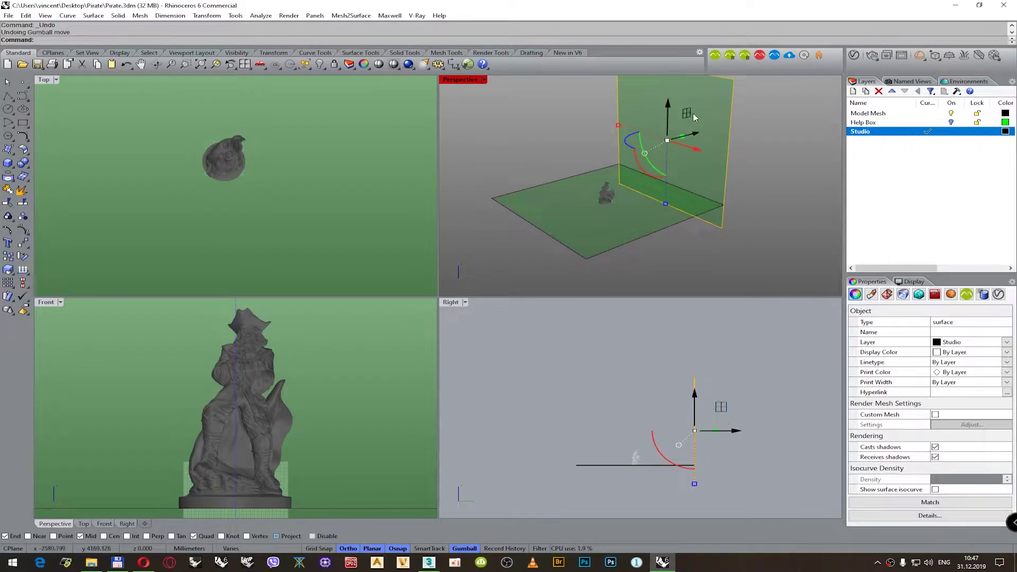
{"action": "type", "text": "350"}
{"action": "key", "text": "Return"}
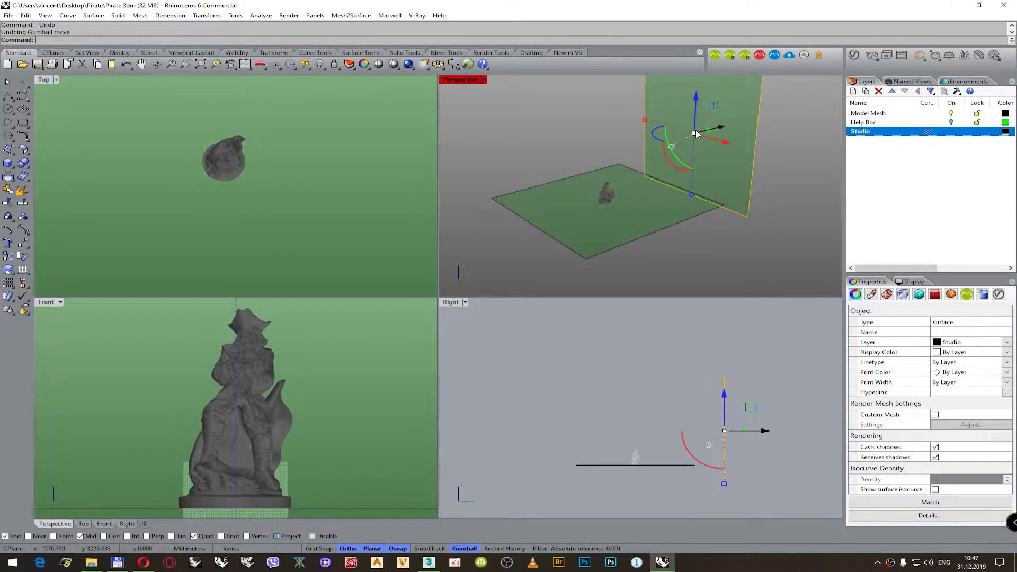
{"action": "left_click", "coordinate": [584, 138]}
- Flip the surface direction of the floor and the back wall so their front sides face the figure
{"action": "mouse_move", "coordinate": [589, 145]}
{"action": "right_mouse_down"}
{"action": "mouse_move", "coordinate": [587, 114]}
{"action": "mouse_move", "coordinate": [555, 80]}
{"action": "mouse_move", "coordinate": [590, 132]}
{"action": "right_mouse_up"}
{"action": "left_click", "coordinate": [543, 200]}
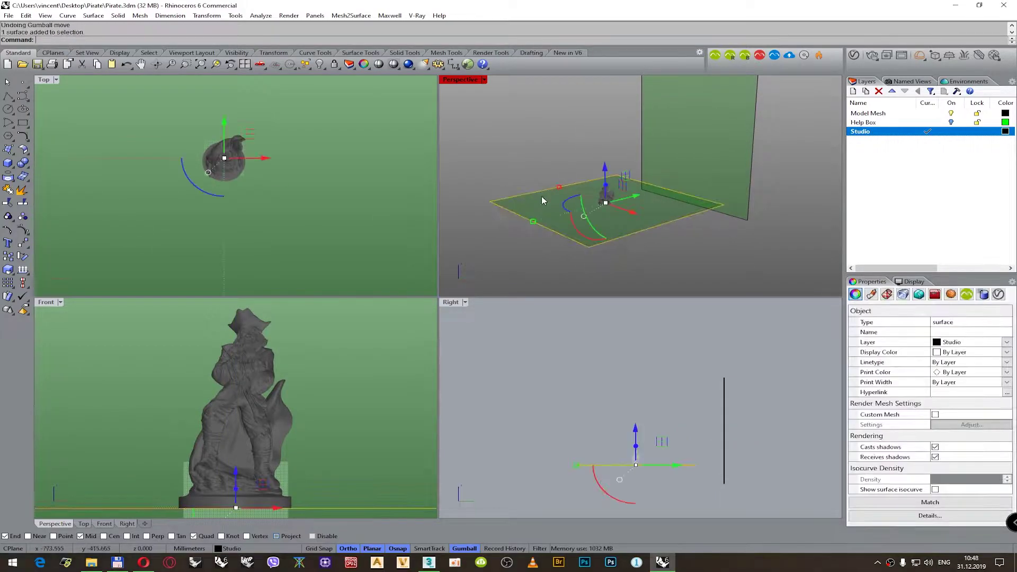
{"action": "left_click", "coordinate": [23, 270]}
{"action": "left_click", "coordinate": [672, 137]}
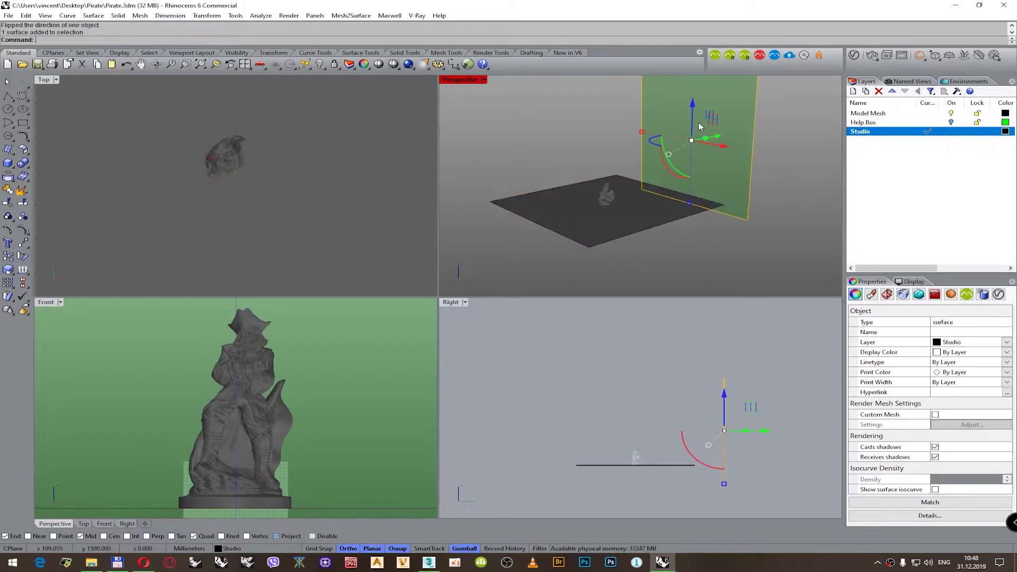
{"action": "right_click", "coordinate": [594, 117]}
{"action": "left_click", "coordinate": [555, 154]}
{"action": "right_click_drag", "start_coordinate": [555, 155], "coordinate": [585, 207]}
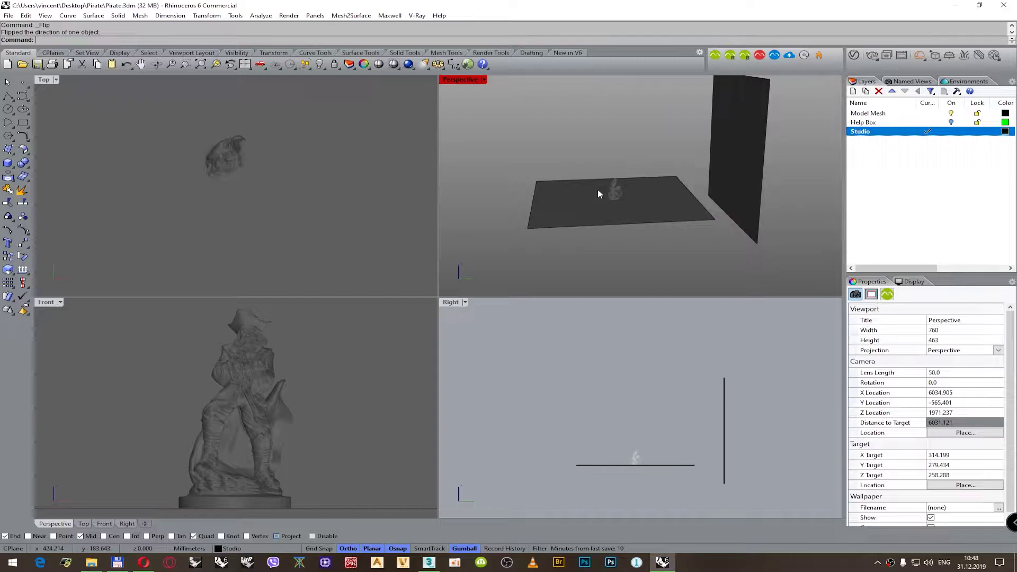
{"action": "left_click", "coordinate": [578, 210]}
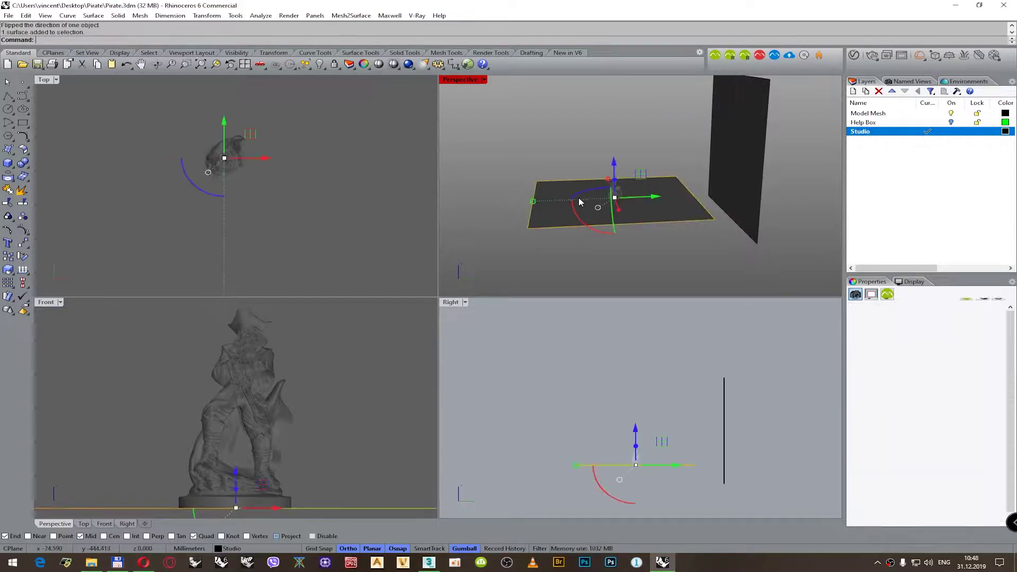
{"action": "left_click", "coordinate": [583, 161]}
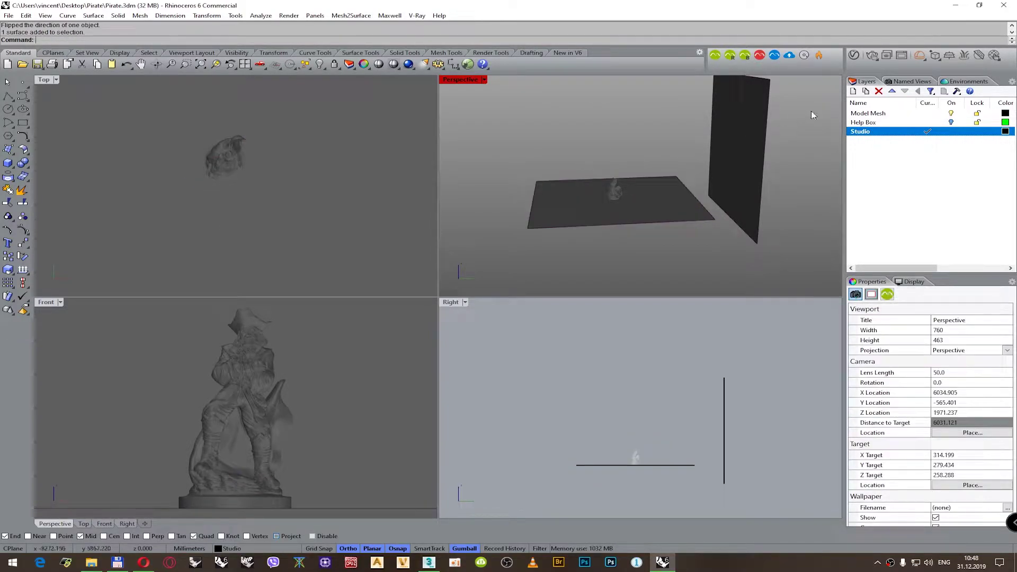
- Reset the V-Ray render settings to their defaults and leave Safe Frame turned off
{"action": "left_click", "coordinate": [853, 55]}
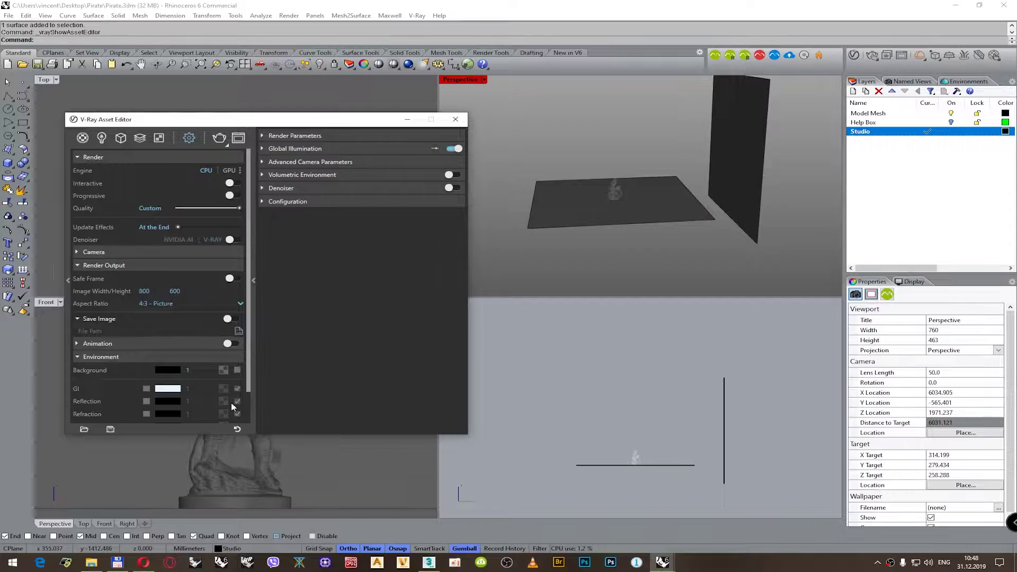
{"action": "left_click", "coordinate": [238, 429]}
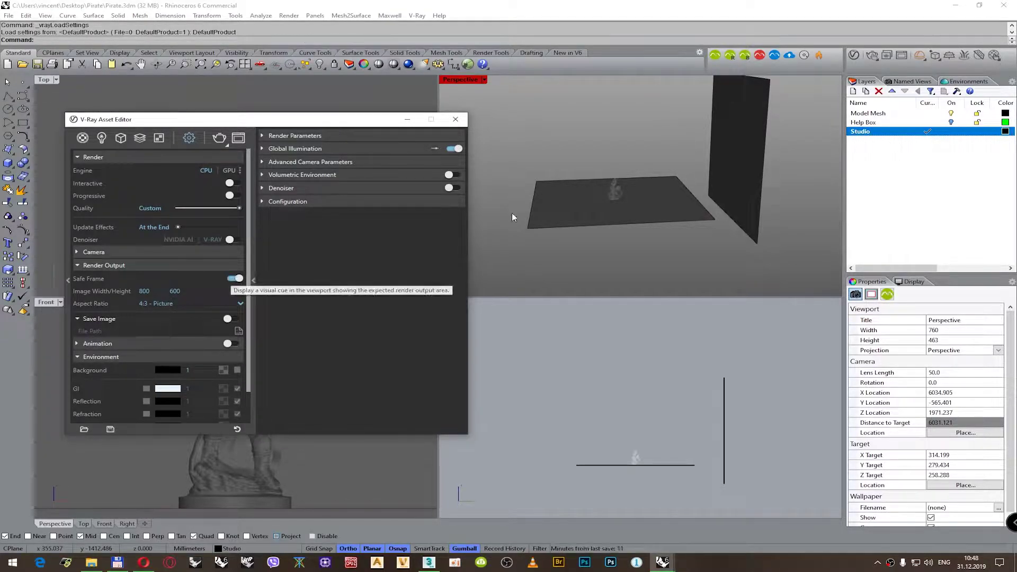
{"action": "left_click", "coordinate": [633, 142]}
{"action": "left_click", "coordinate": [229, 280]}
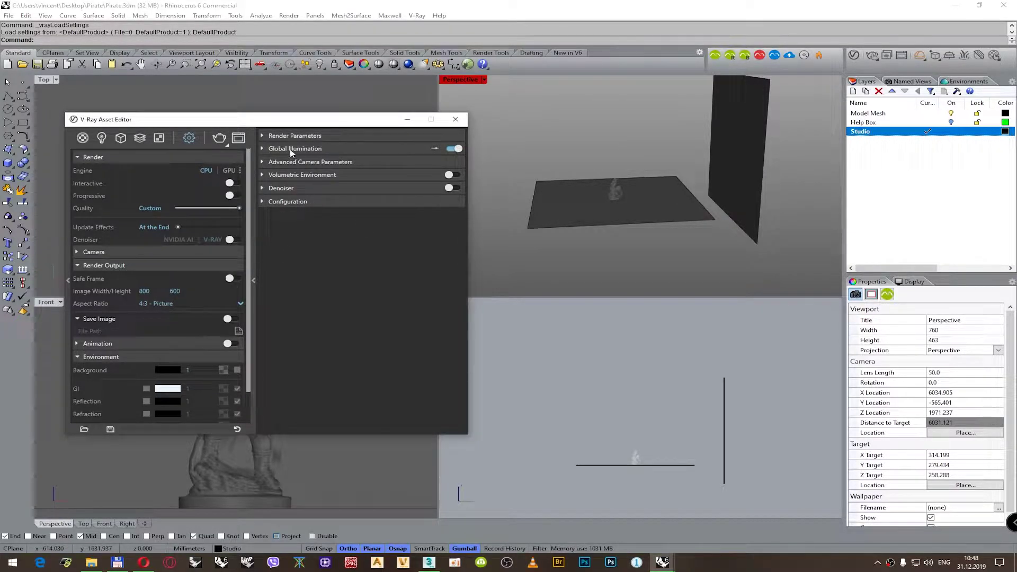
{"action": "left_click", "coordinate": [577, 113]}
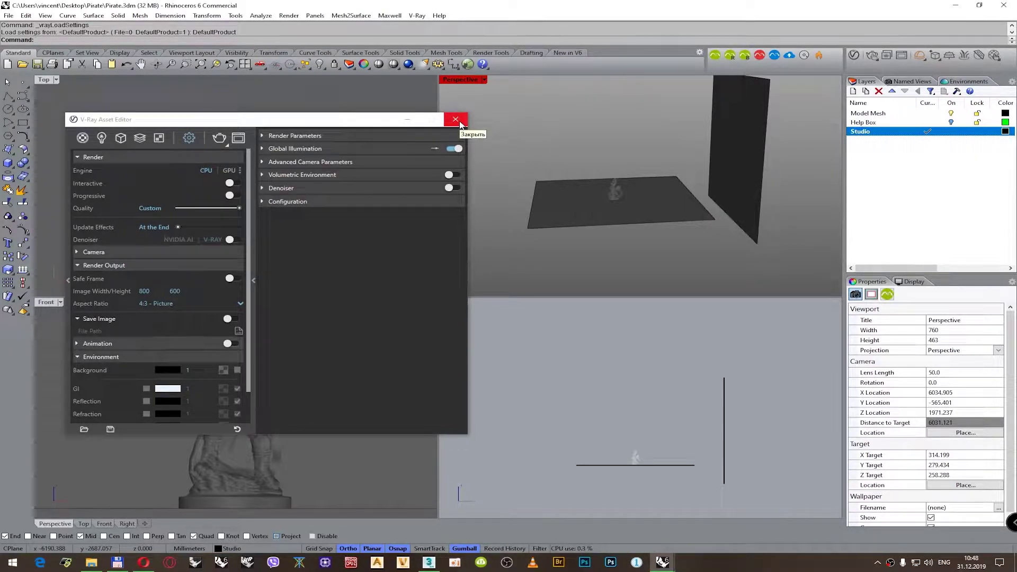
{"action": "left_click", "coordinate": [459, 122]}
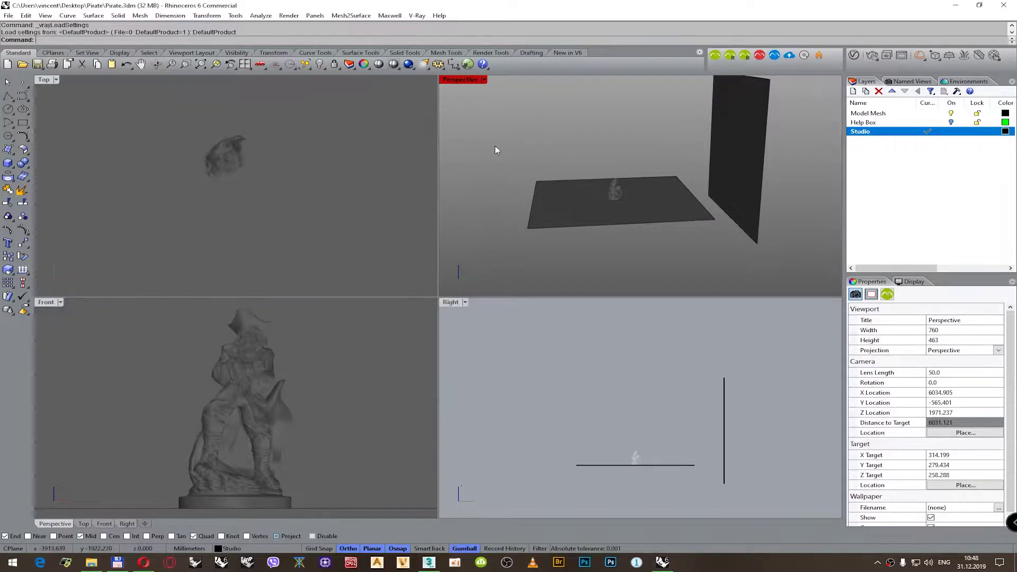
- Set the Perspective viewport to a frontal view of the figure against the back wall and show its camera
{"action": "right_click_drag", "start_coordinate": [504, 168], "coordinate": [630, 191]}
{"action": "scroll", "coordinate": [627, 195], "scroll_direction": "up", "scroll_amount": 3}
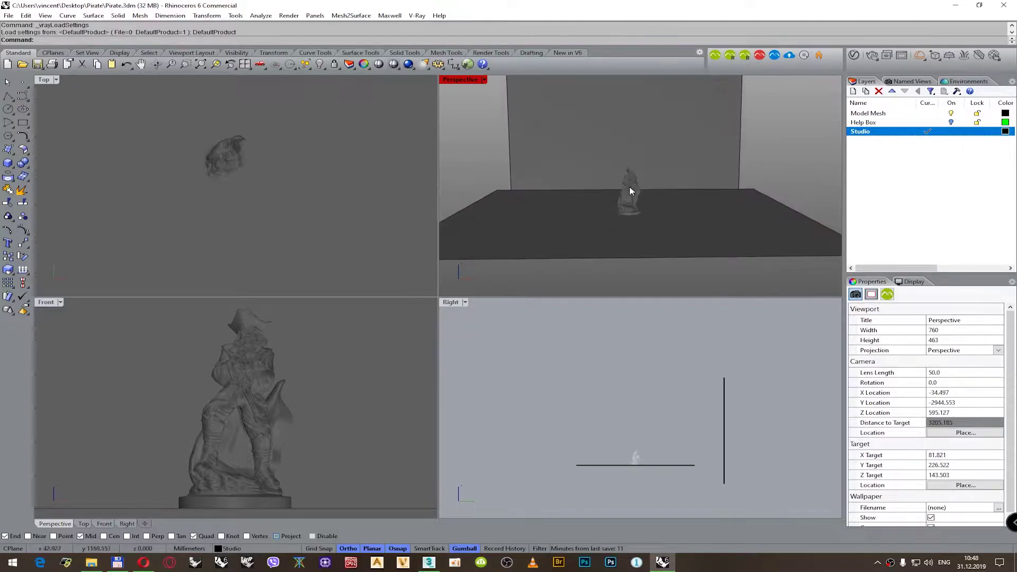
{"action": "left_click", "coordinate": [483, 79]}
{"action": "mouse_move", "coordinate": [474, 355]}
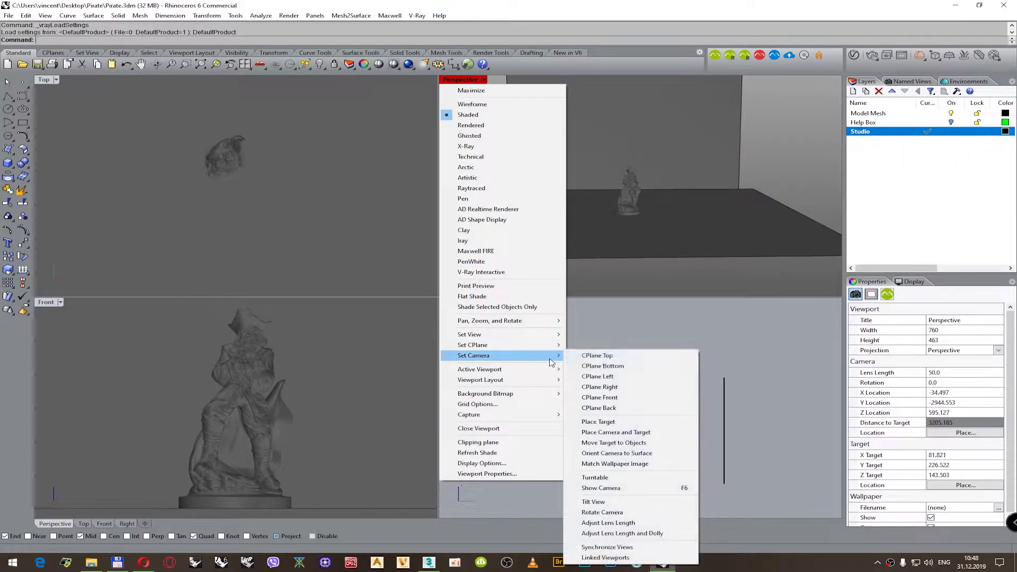
{"action": "left_click", "coordinate": [614, 487]}
- Turn on the Help Box layer and align the camera and target points in Z only to the help box's mid-height
{"action": "right_click_drag", "start_coordinate": [648, 494], "coordinate": [738, 471]}
{"action": "left_click", "coordinate": [782, 441]}
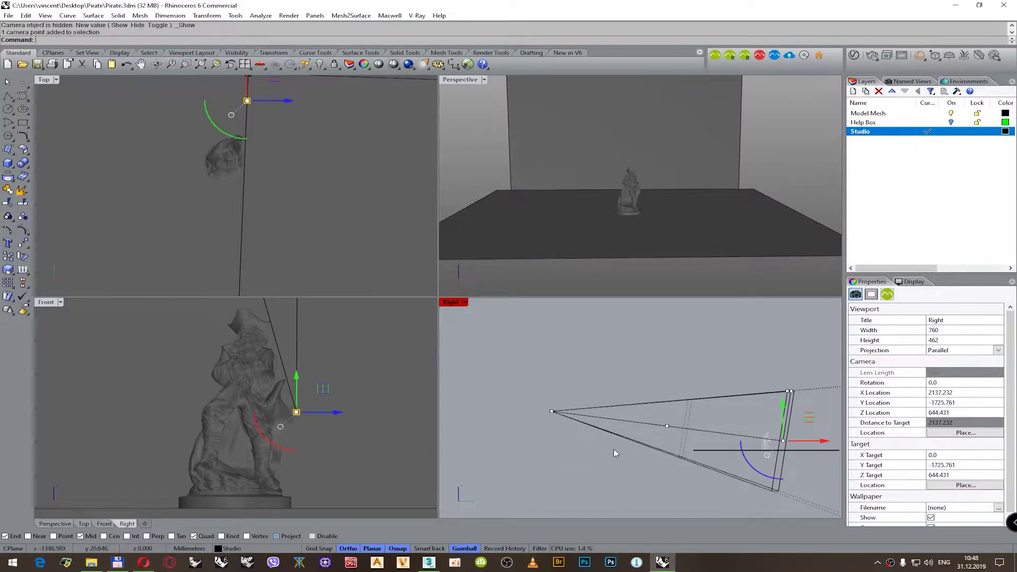
{"action": "left_click", "coordinate": [552, 411], "text": "shift"}
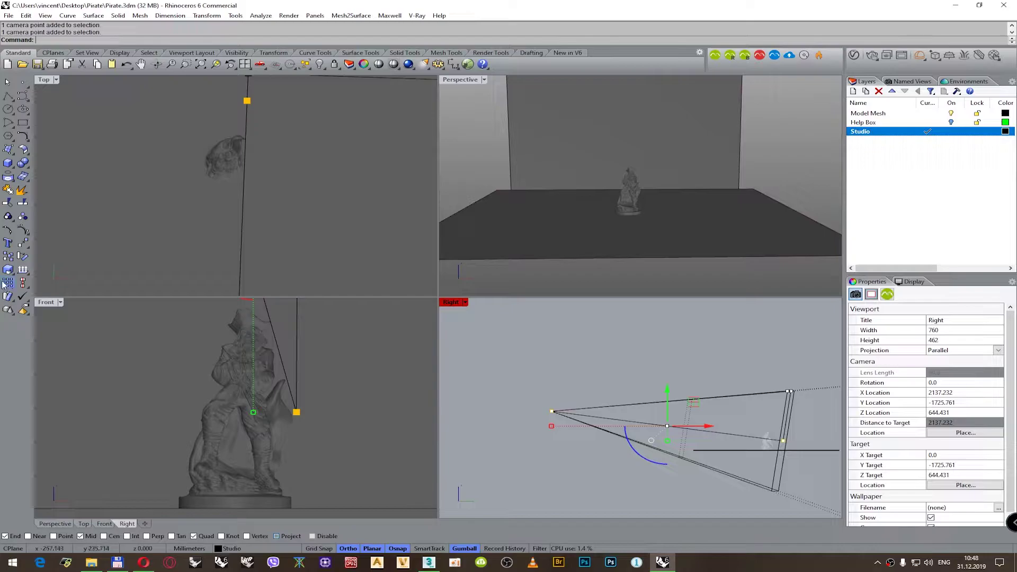
{"action": "left_click", "coordinate": [28, 248]}
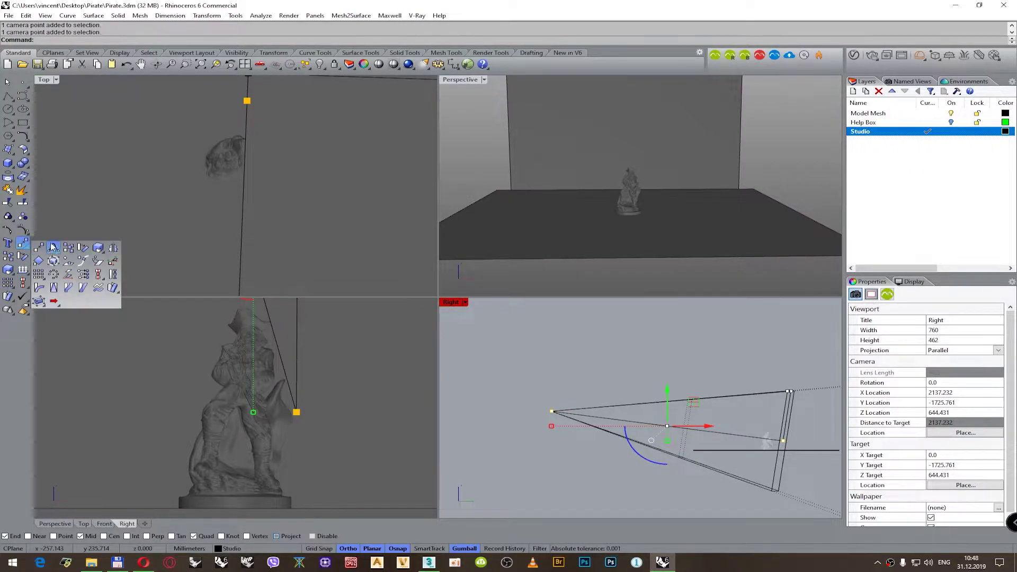
{"action": "left_click_drag", "start_coordinate": [71, 234], "coordinate": [95, 203]}
{"action": "left_click", "coordinate": [117, 243]}
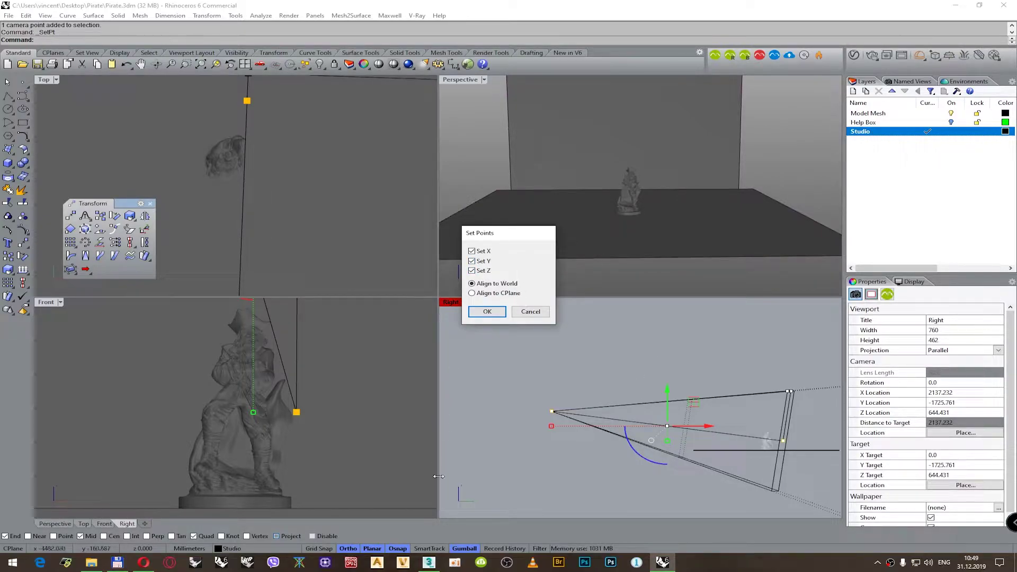
{"action": "left_click", "coordinate": [487, 312]}
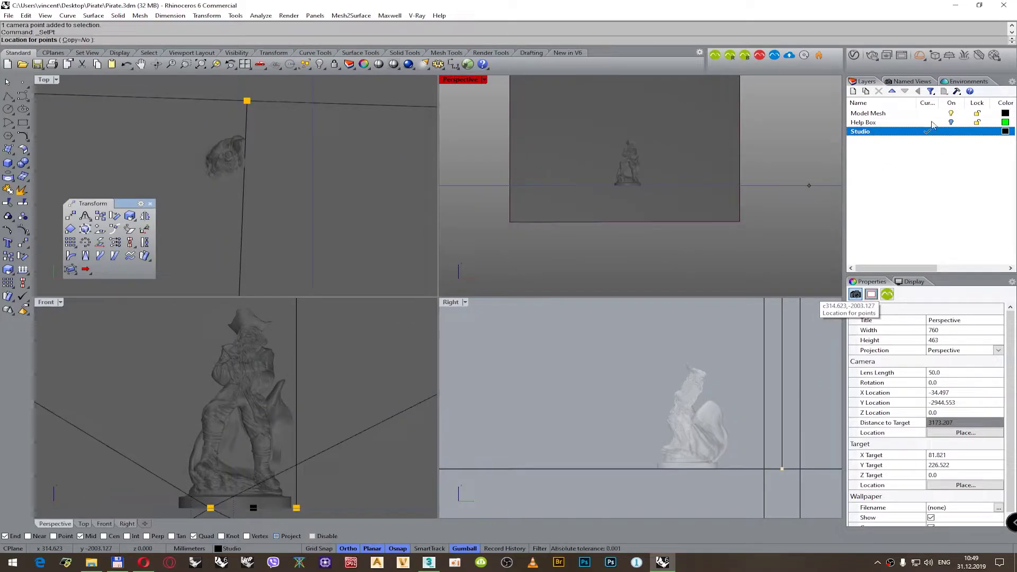
{"action": "left_click", "coordinate": [950, 124]}
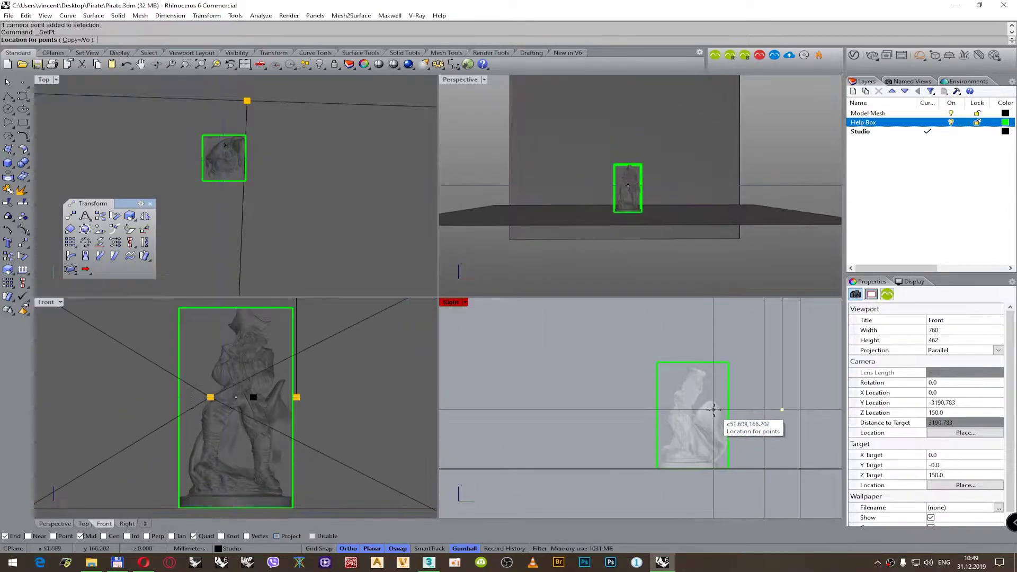
{"action": "left_click", "coordinate": [656, 415]}
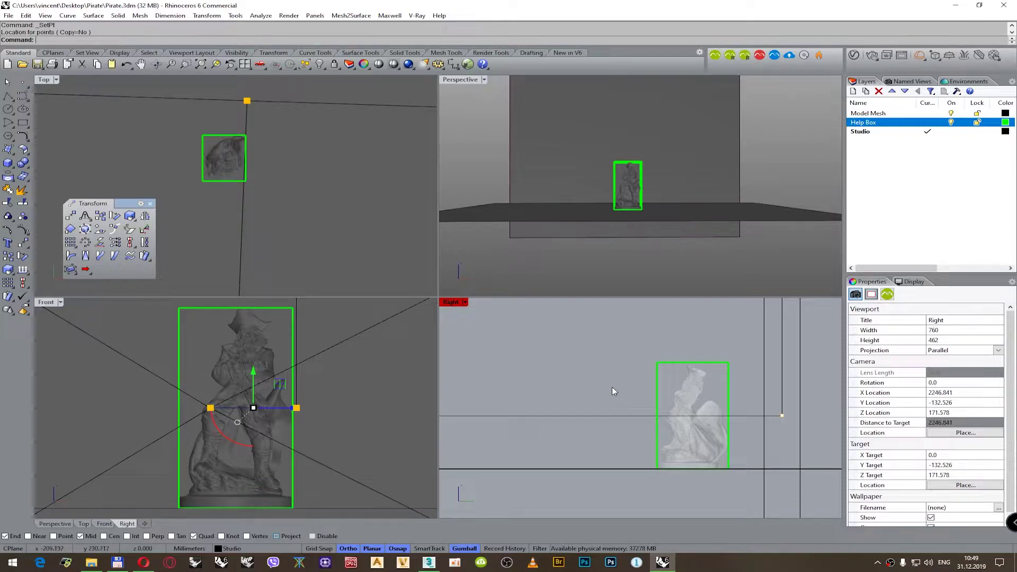
- Draw a trial sight line in the Right view from head height in front of the figure to the help box's top, and delete it
{"action": "scroll", "coordinate": [625, 386], "scroll_direction": "down", "scroll_amount": 3}
{"action": "right_click_drag", "start_coordinate": [609, 375], "coordinate": [649, 368]}
{"action": "scroll", "coordinate": [748, 391], "scroll_direction": "down", "scroll_amount": 1}
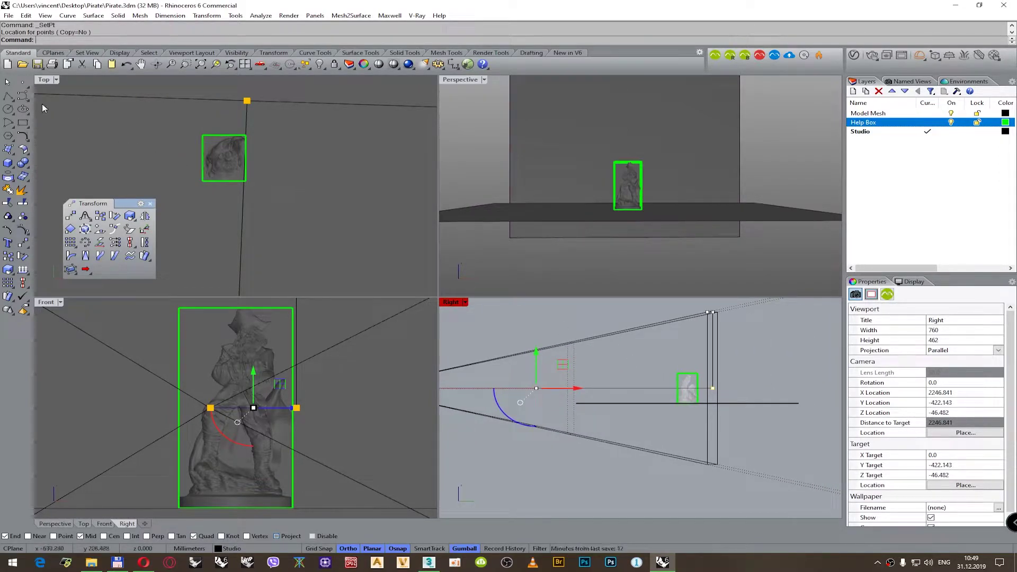
{"action": "left_click", "coordinate": [9, 97]}
{"action": "scroll", "coordinate": [714, 387], "scroll_direction": "up", "scroll_amount": 3}
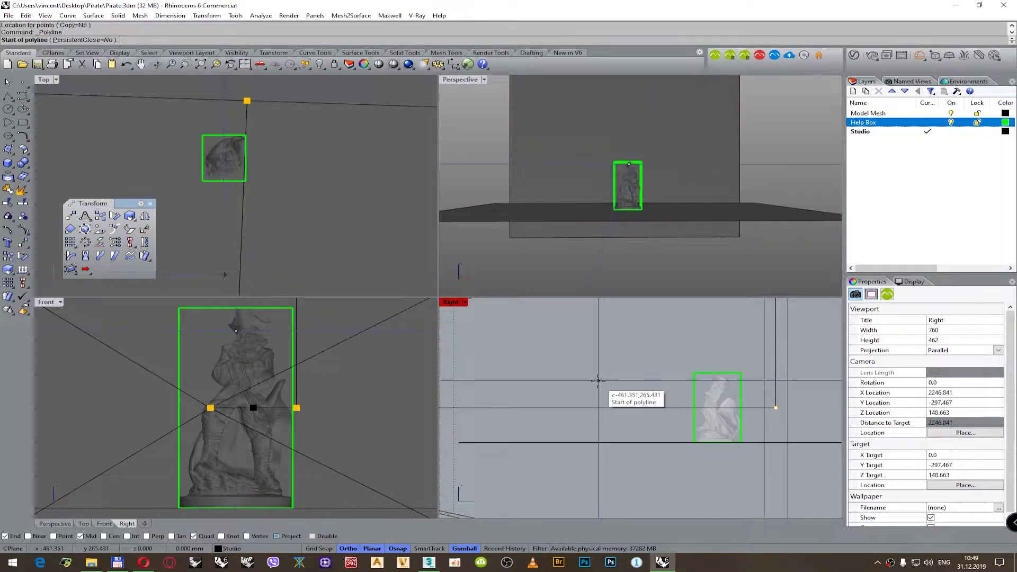
{"action": "left_click", "coordinate": [598, 380]}
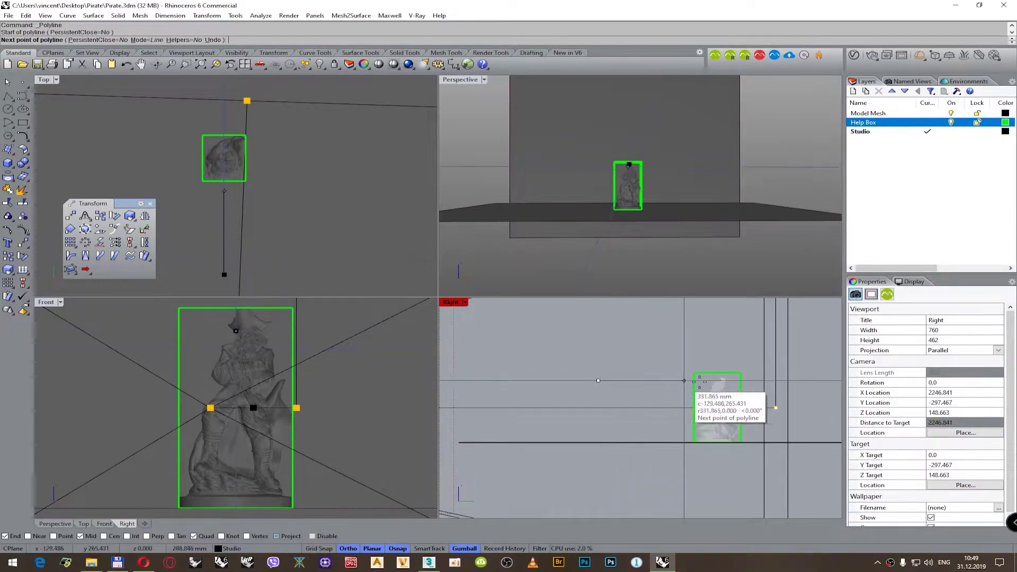
{"action": "left_click", "coordinate": [712, 373]}
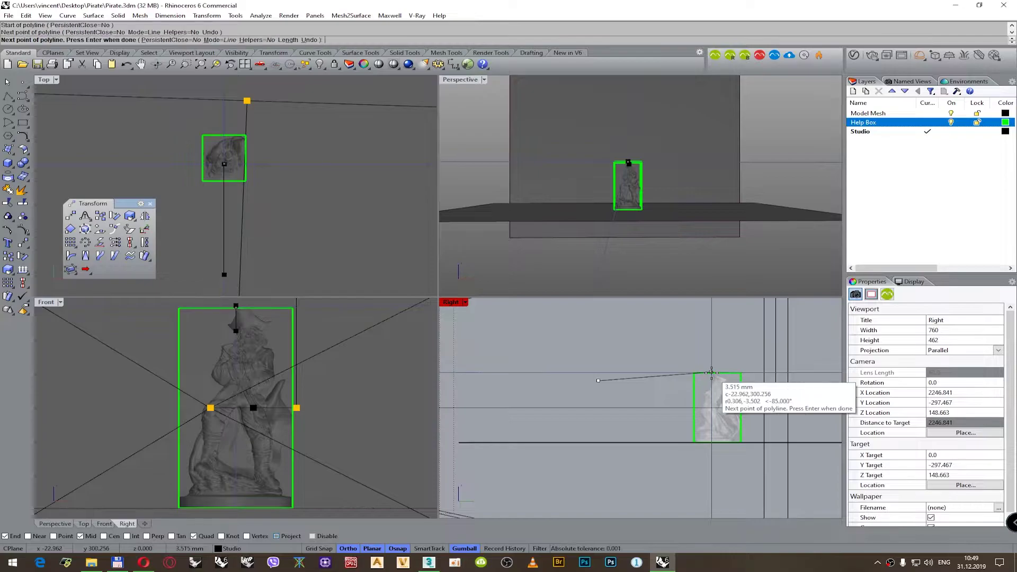
{"action": "key", "text": "Return"}
{"action": "key", "text": "Return"}
{"action": "left_click", "coordinate": [598, 380]}
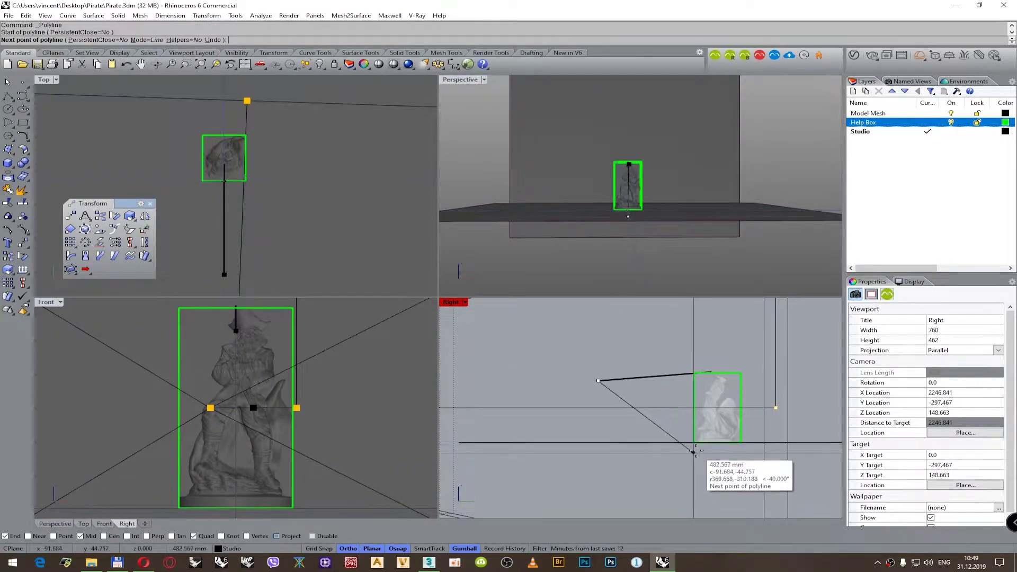
{"action": "key", "text": "Escape"}
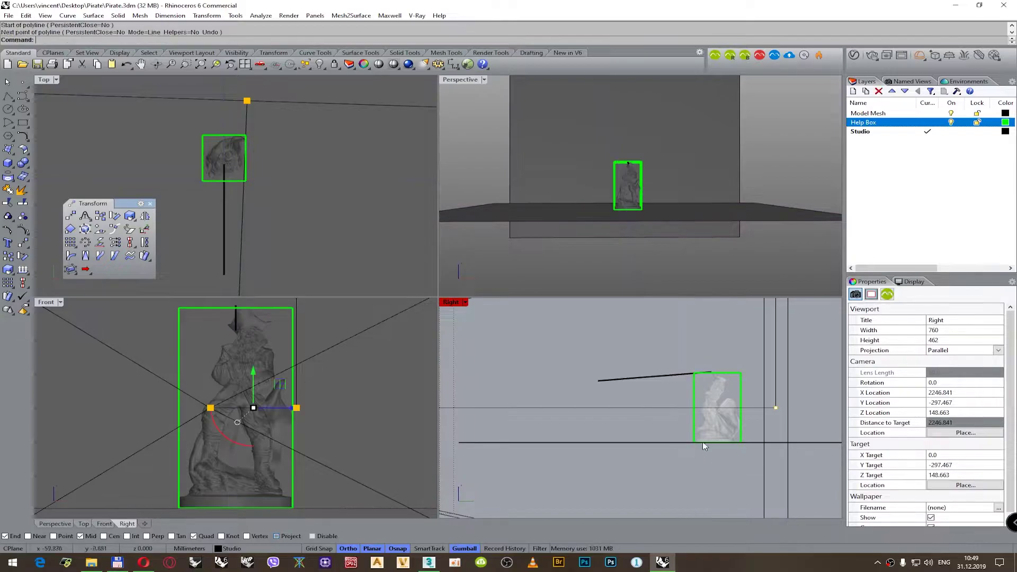
{"action": "left_click", "coordinate": [655, 381]}
{"action": "key", "text": "Delete"}
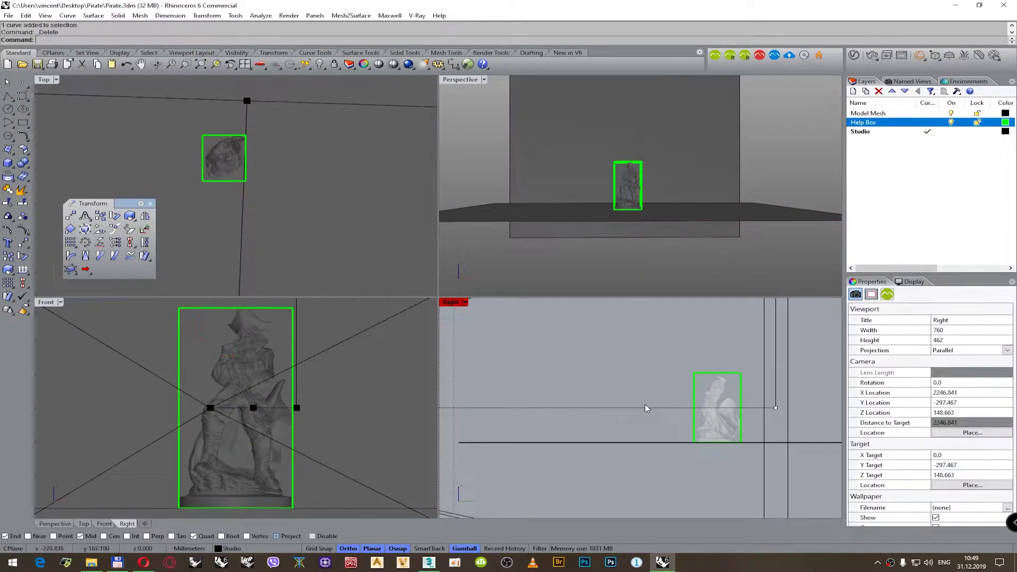
- Draw a trial sight line in the Right view from the camera axis in front of the figure to the help box's top, and delete it
{"action": "key", "text": "Return"}
{"action": "left_click", "coordinate": [596, 408]}
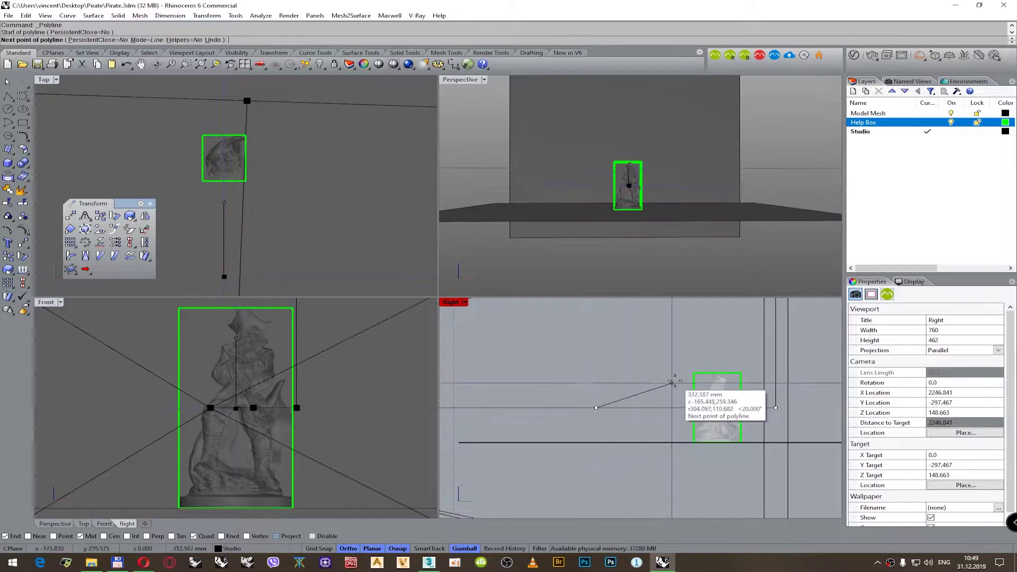
{"action": "left_click", "coordinate": [713, 370]}
{"action": "key", "text": "Return"}
{"action": "key", "text": "Return"}
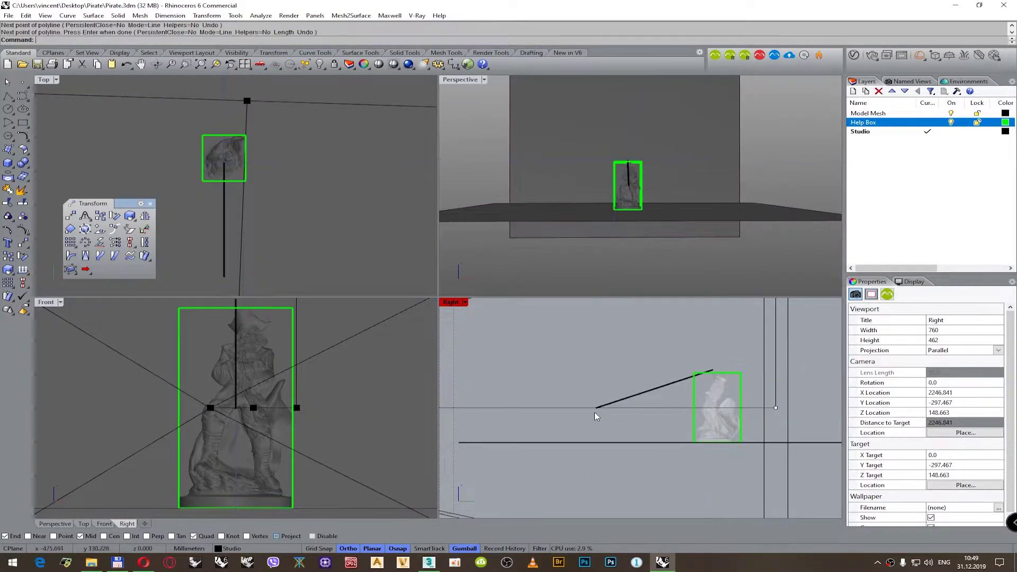
{"action": "left_click", "coordinate": [597, 408]}
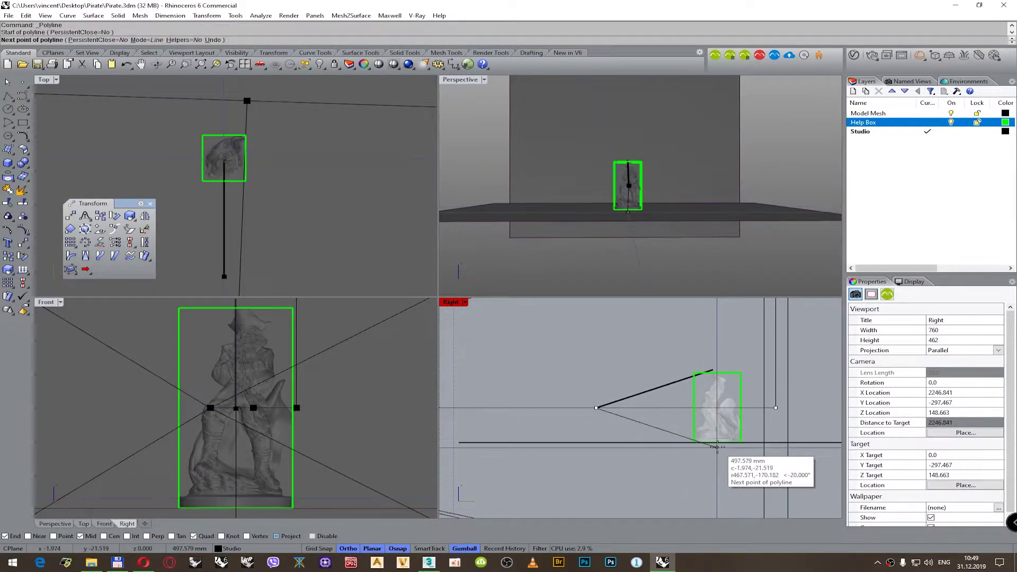
{"action": "key", "text": "Escape"}
{"action": "left_click", "coordinate": [645, 400]}
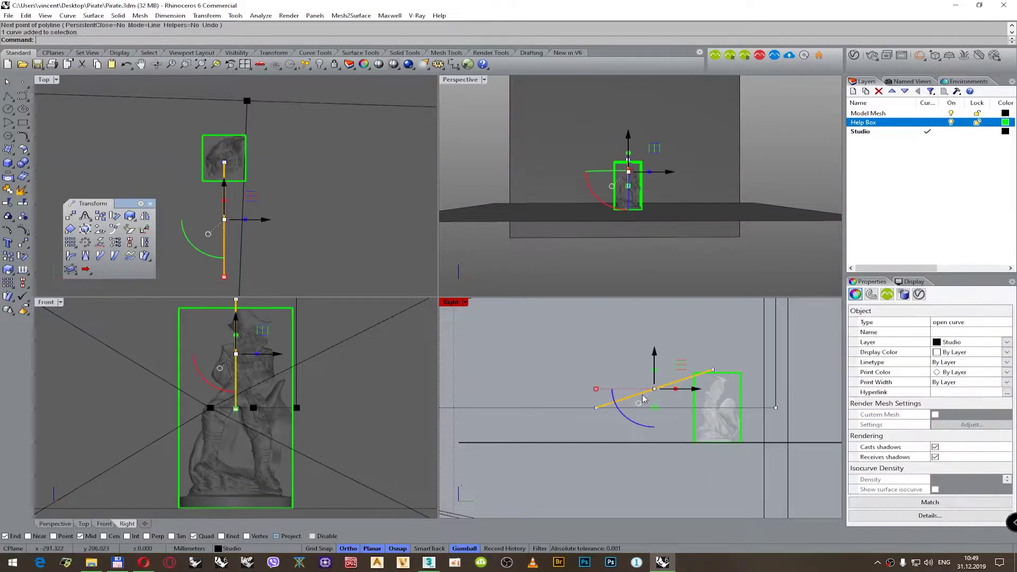
{"action": "key", "text": "Delete"}
- Align the perspective camera and target points to world X only, at 0
{"action": "scroll", "coordinate": [725, 417], "scroll_direction": "down", "scroll_amount": 5}
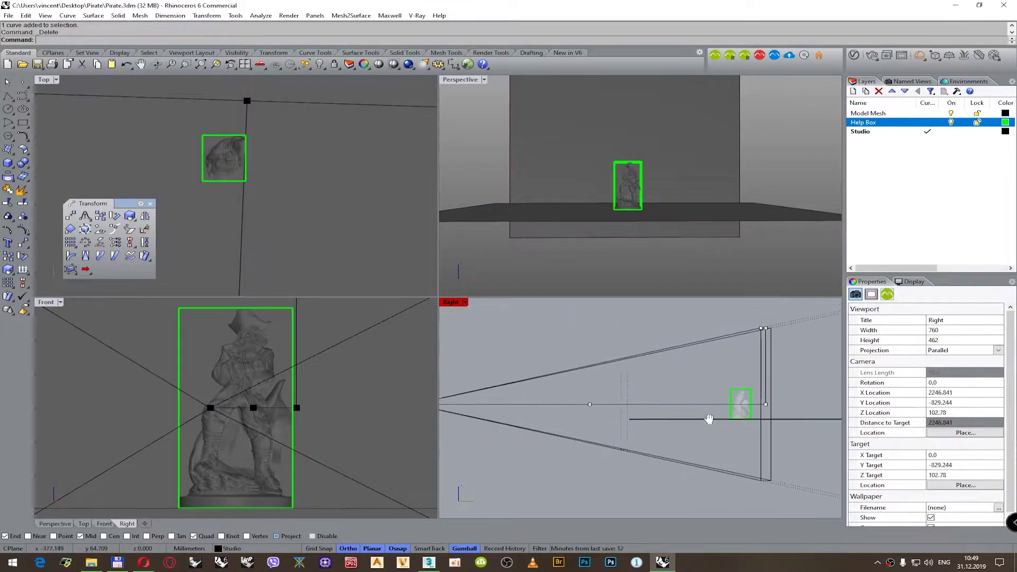
{"action": "left_click", "coordinate": [783, 406]}
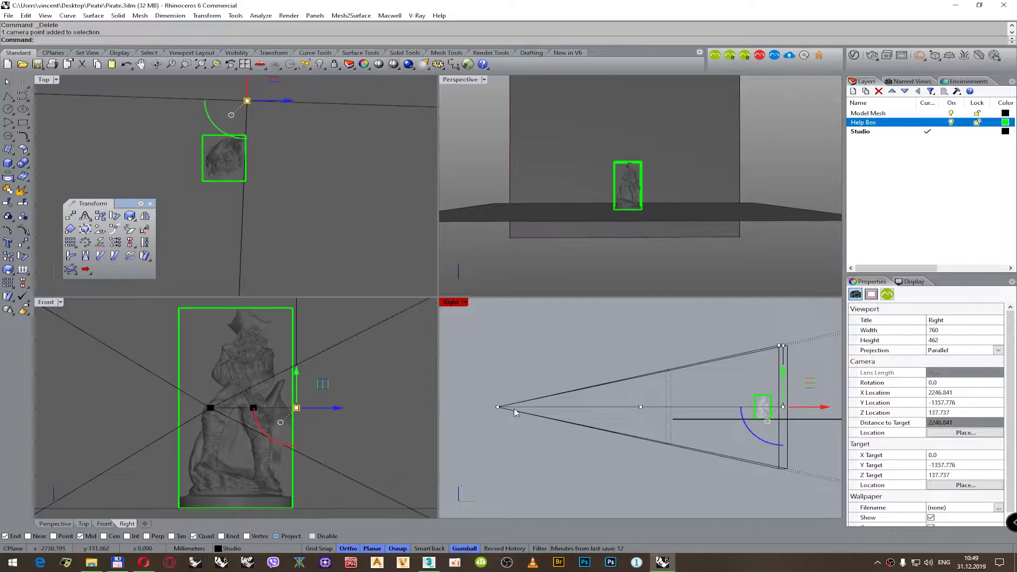
{"action": "left_click", "coordinate": [498, 408], "text": "shift"}
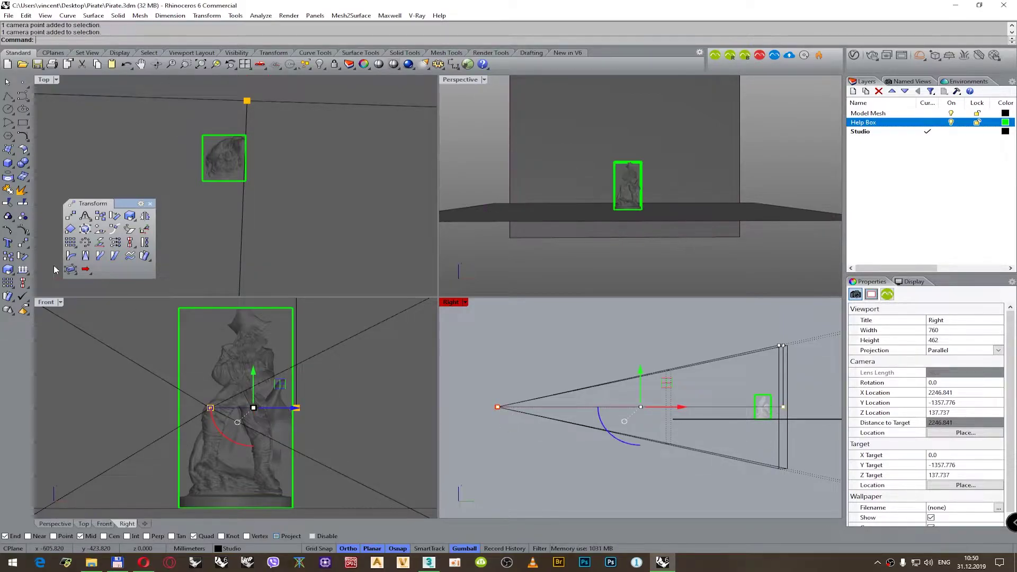
{"action": "scroll", "coordinate": [247, 175], "scroll_direction": "down", "scroll_amount": 6}
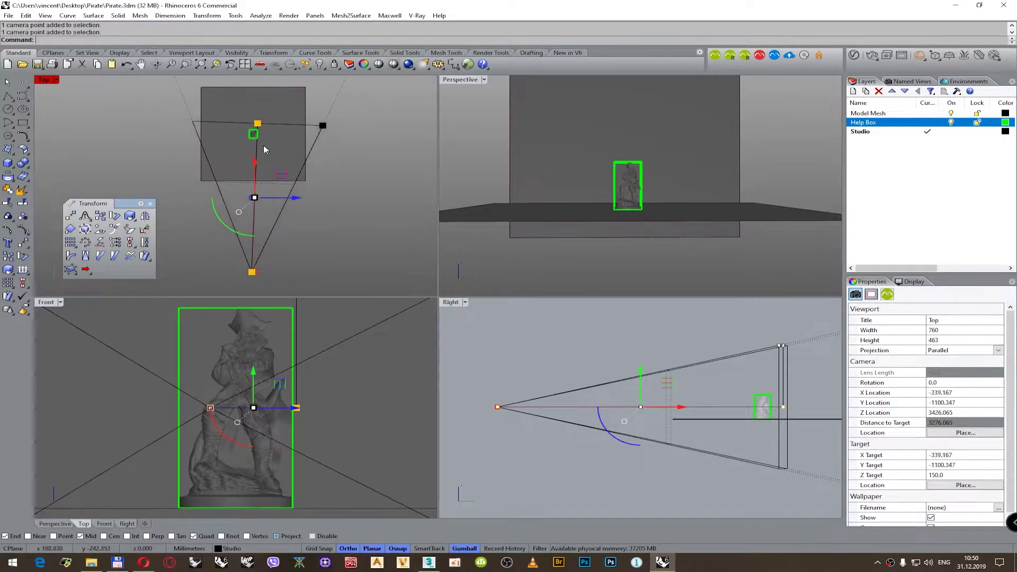
{"action": "left_click", "coordinate": [144, 229]}
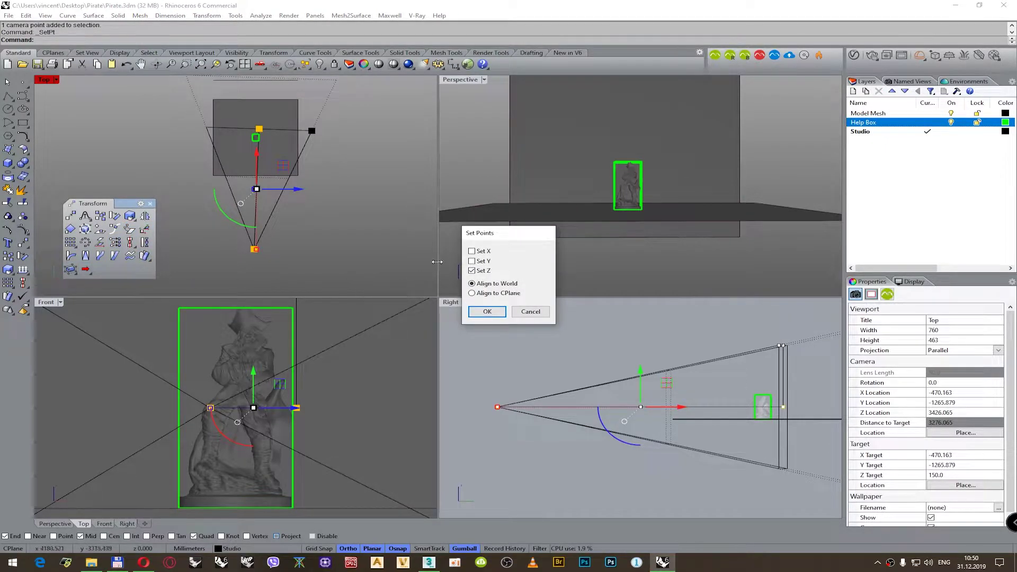
{"action": "left_click", "coordinate": [471, 251]}
{"action": "left_click", "coordinate": [471, 271]}
{"action": "left_click", "coordinate": [488, 311]}
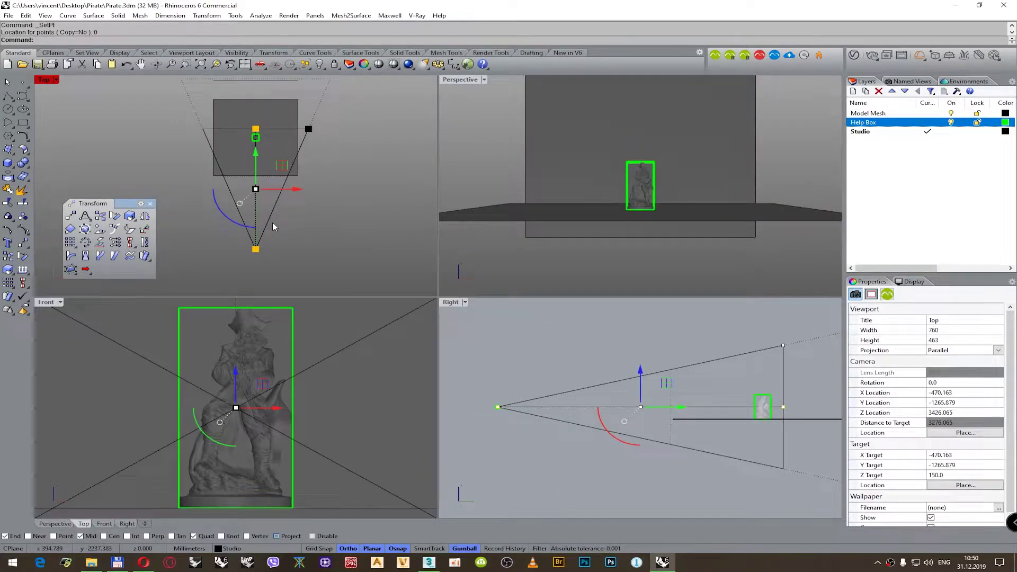
- Set the Perspective viewport's camera lens length to 85
{"action": "left_click", "coordinate": [495, 152]}
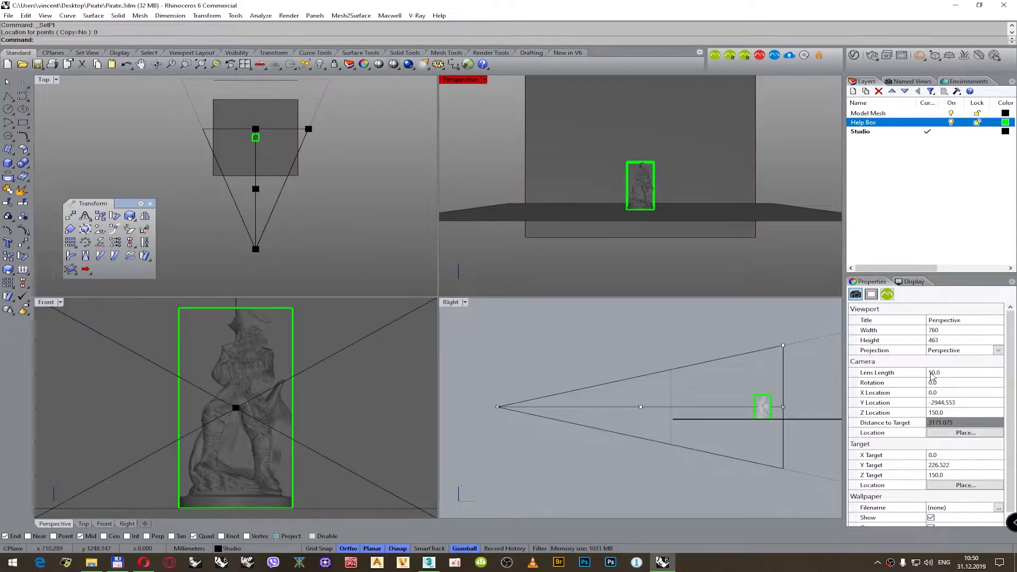
{"action": "left_click", "coordinate": [942, 374]}
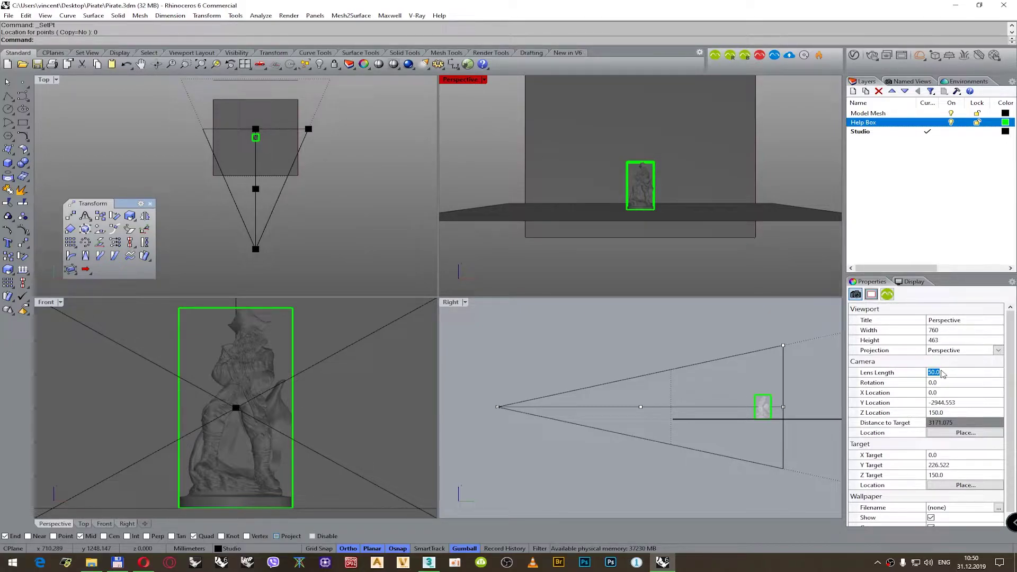
{"action": "type", "text": "85"}
{"action": "key", "text": "Return"}
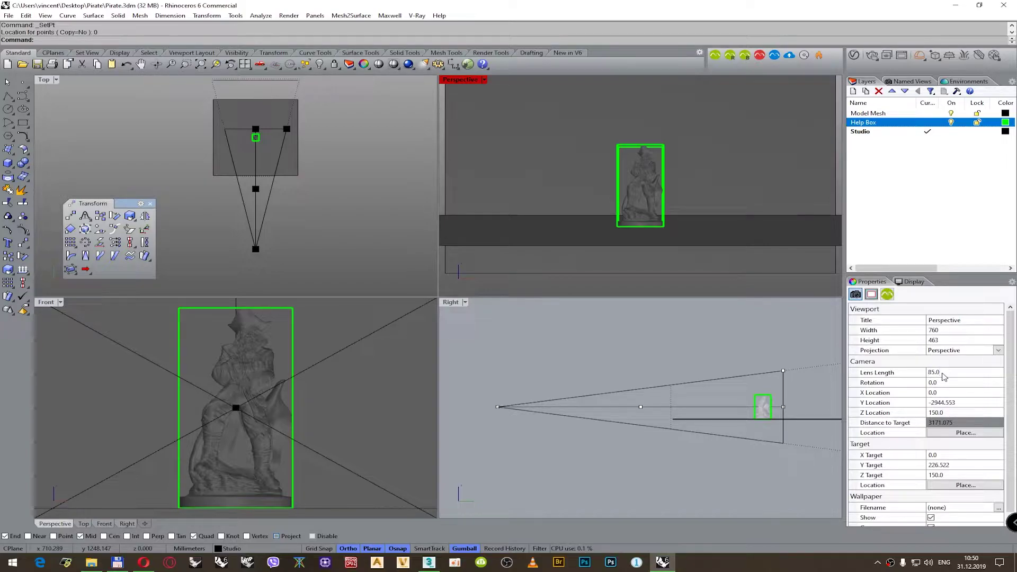
- Align the camera's target point to world Y only, at 0, so it sits at the figure
{"action": "left_click", "coordinate": [586, 418]}
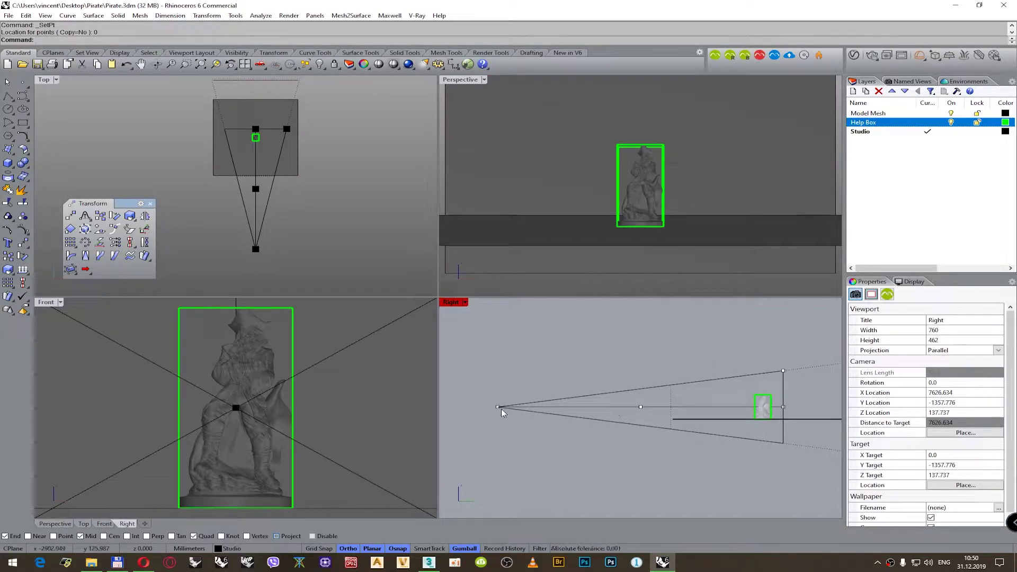
{"action": "left_click", "coordinate": [784, 407]}
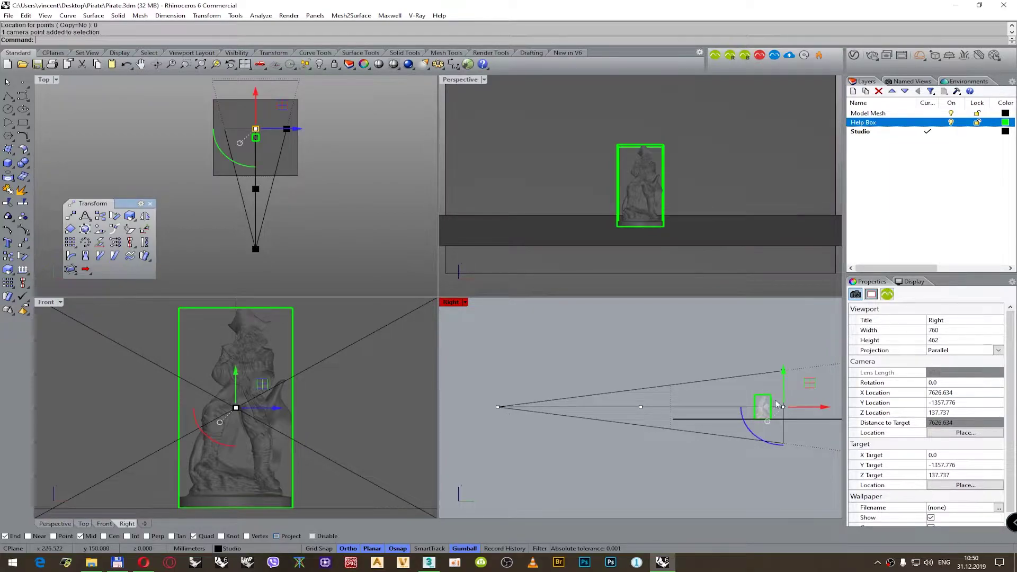
{"action": "left_click", "coordinate": [115, 242]}
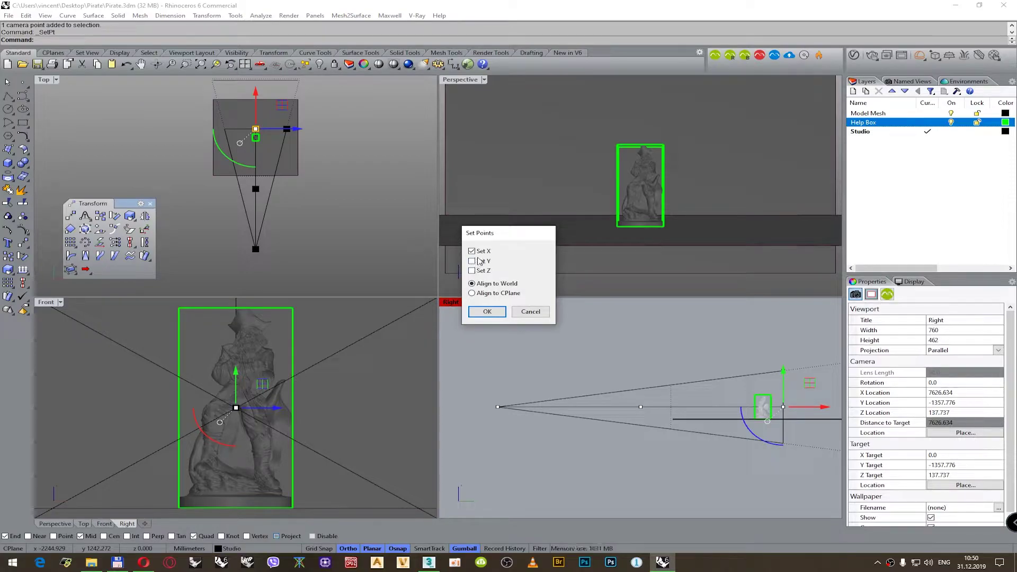
{"action": "left_click", "coordinate": [486, 312]}
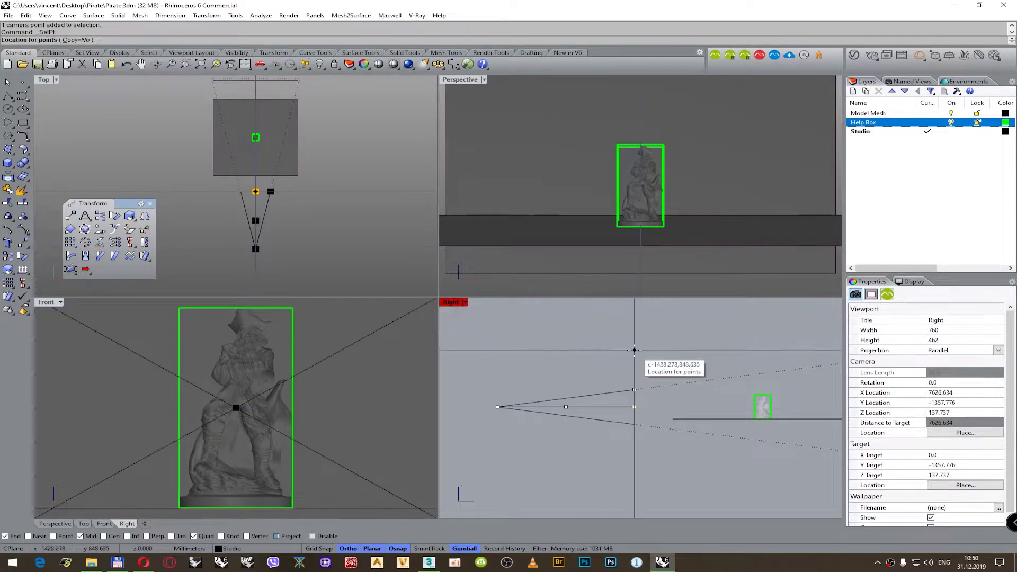
{"action": "type", "text": "0"}
{"action": "key", "text": "Return"}
{"action": "key", "text": "Escape"}
- Move the camera point closer along its axis until the figure nearly fills the Perspective view's height, and turn off the Help Box layer
{"action": "left_click", "coordinate": [498, 407]}
{"action": "left_click_drag", "start_coordinate": [532, 408], "coordinate": [680, 418]}
{"action": "left_click", "coordinate": [616, 357]}
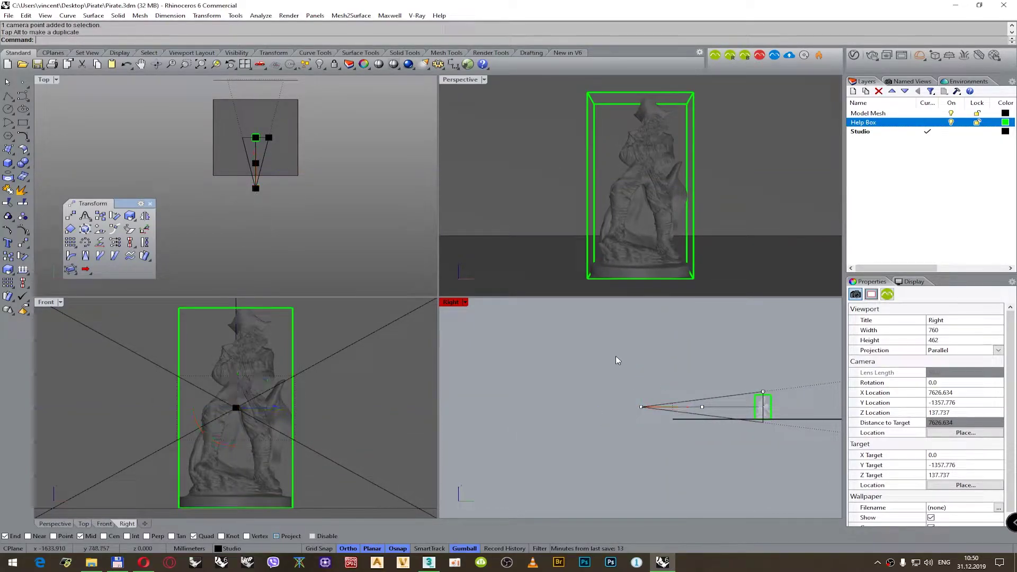
{"action": "left_click", "coordinate": [951, 122]}
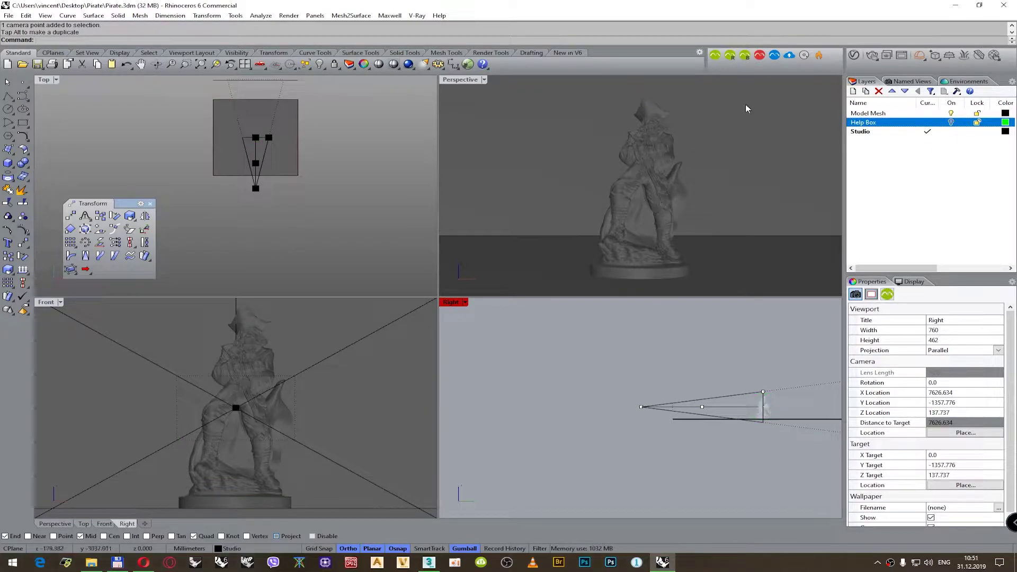
- Set the V-Ray render output to a 1:1 - Square aspect ratio at 600 × 600 and turn on Safe Frame
{"action": "left_click", "coordinate": [854, 55]}
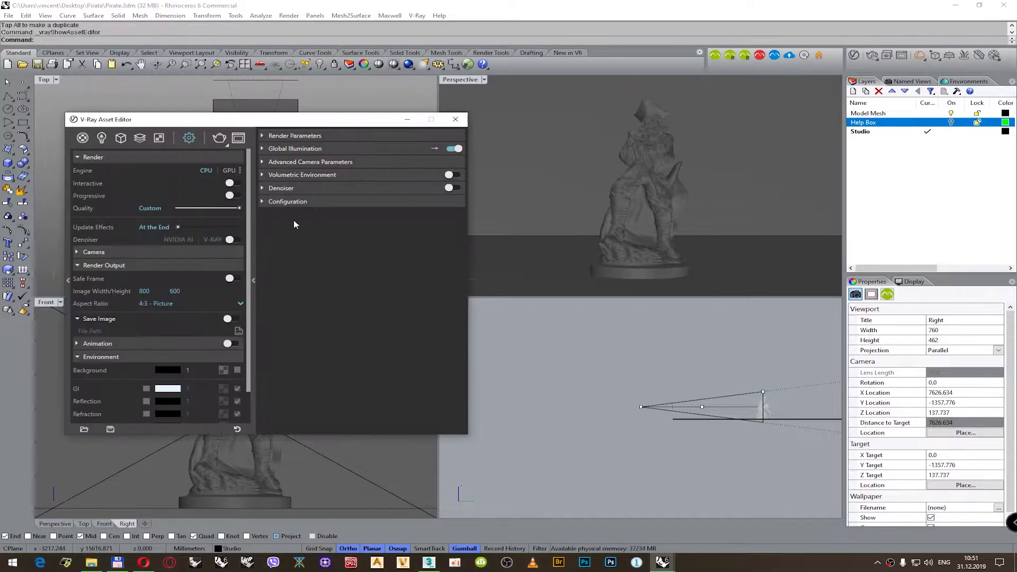
{"action": "double_click", "coordinate": [175, 291]}
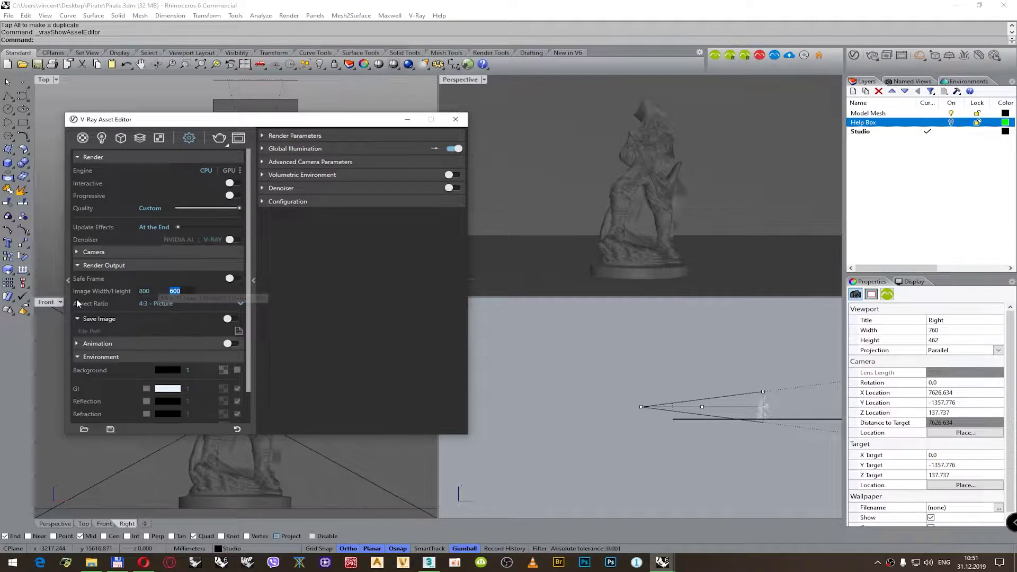
{"action": "left_click", "coordinate": [148, 303]}
{"action": "left_click", "coordinate": [149, 329]}
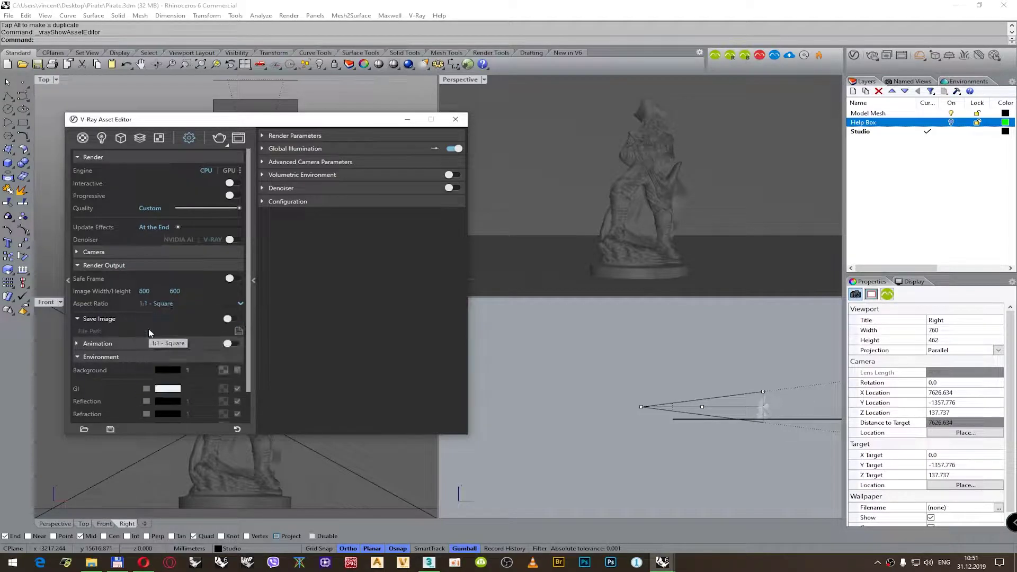
{"action": "left_click", "coordinate": [233, 280]}
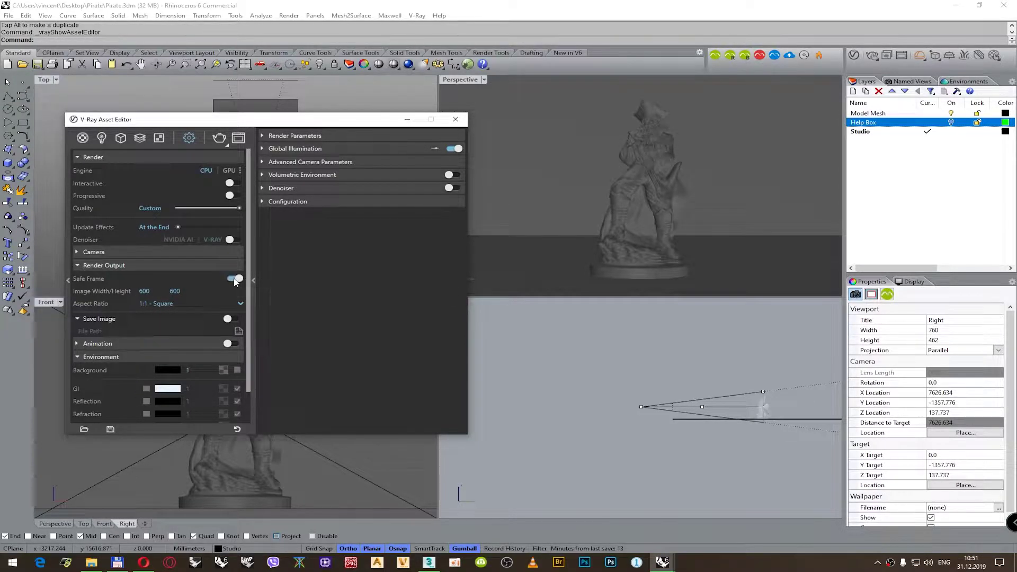
{"action": "left_click", "coordinate": [707, 160]}
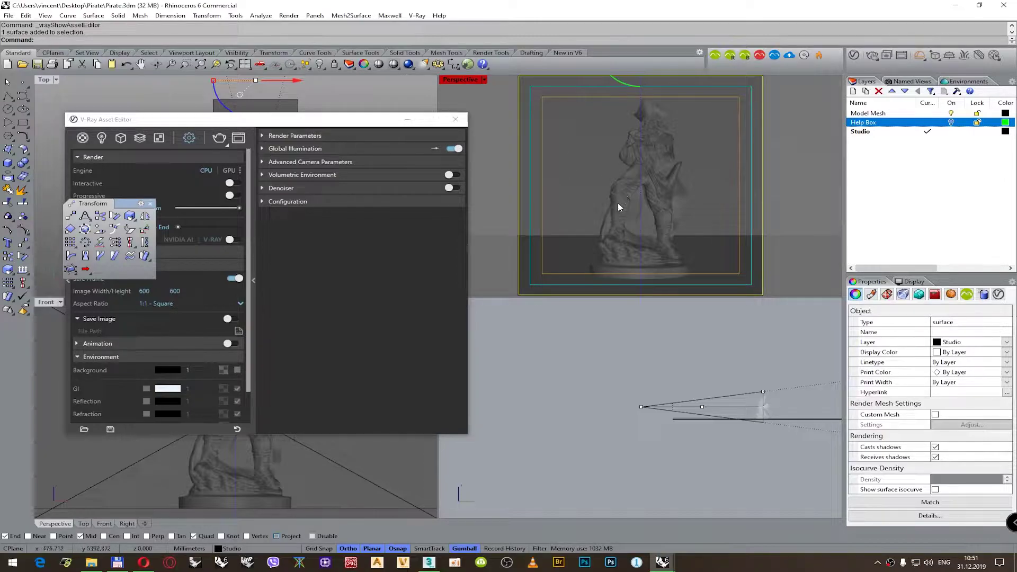
{"action": "left_click", "coordinate": [647, 357]}
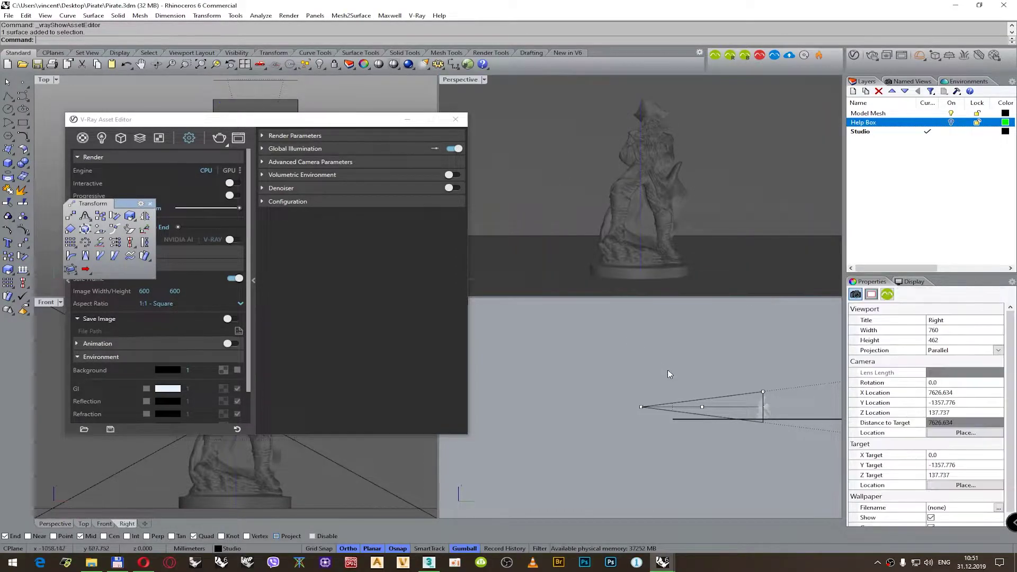
- Save the Perspective viewport as a named view called "Cam 85 mm"
{"action": "mouse_move", "coordinate": [251, 123]}
{"action": "left_mouse_down"}
{"action": "mouse_move", "coordinate": [271, 139]}
{"action": "mouse_move", "coordinate": [255, 139]}
{"action": "left_mouse_up"}
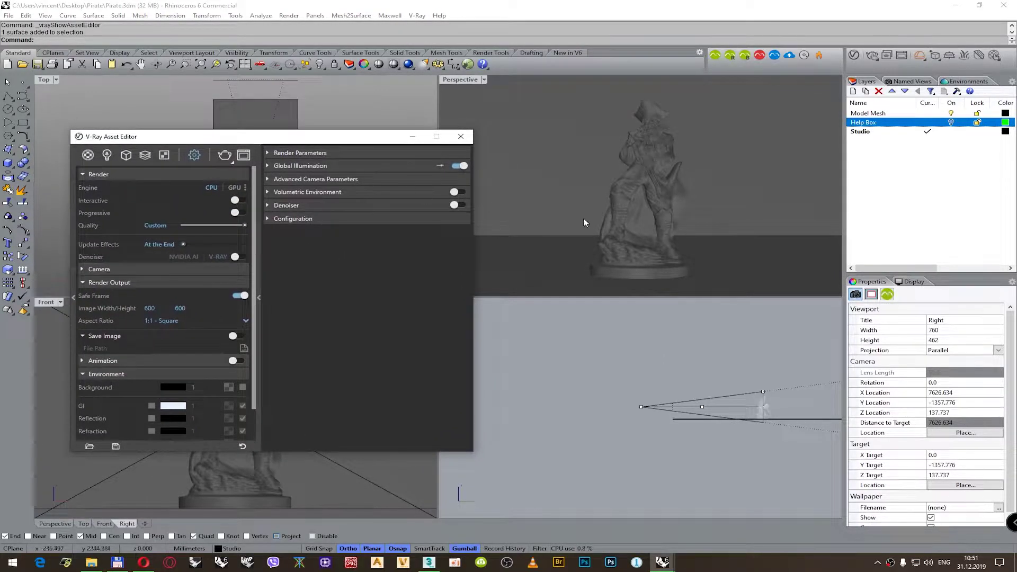
{"action": "left_click", "coordinate": [536, 139]}
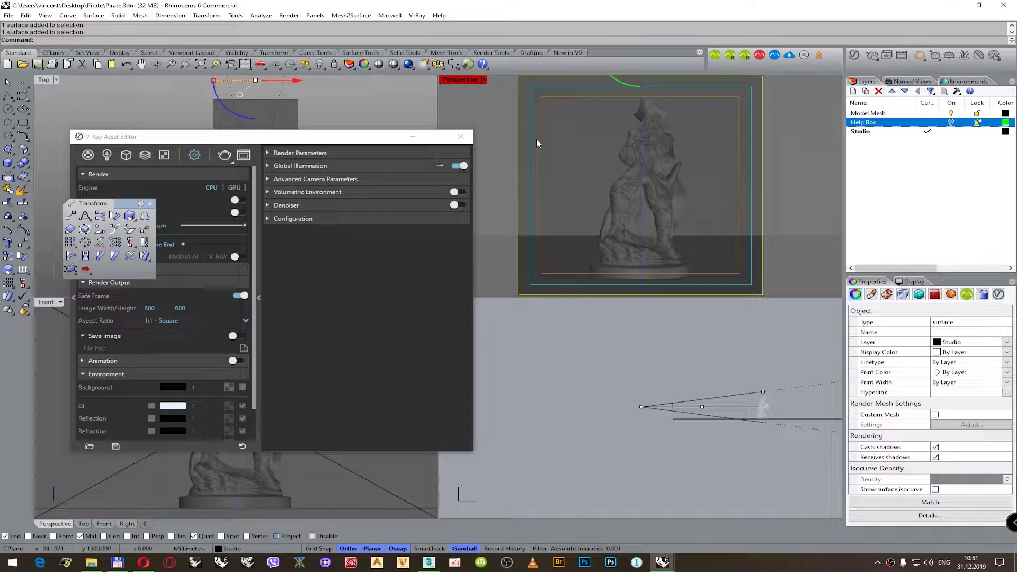
{"action": "left_click", "coordinate": [910, 81]}
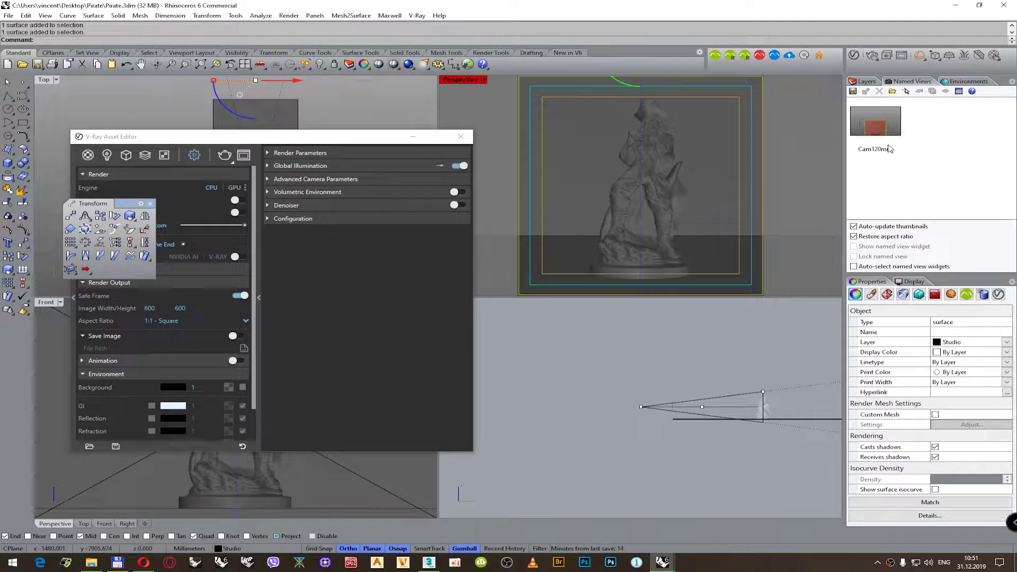
{"action": "left_click", "coordinate": [852, 92]}
{"action": "type", "text": "Cam"}
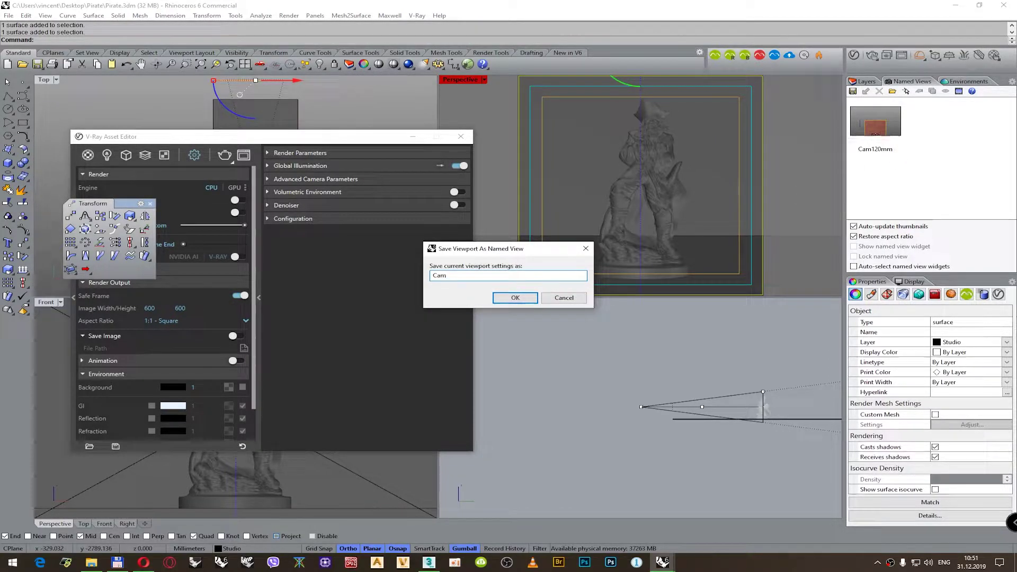
{"action": "type", "text": "_85 mm"}
{"action": "left_click", "coordinate": [454, 276]}
{"action": "left_click", "coordinate": [515, 298]}
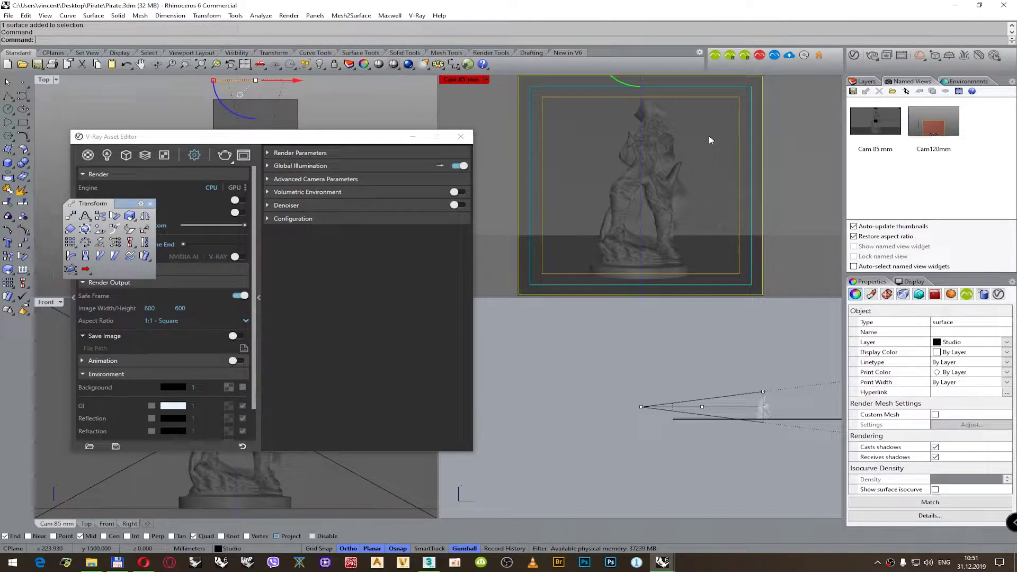
- Turn on V-Ray's Progressive and Interactive options and start an interactive render of the Cam 85 mm view
{"action": "left_click", "coordinate": [702, 353]}
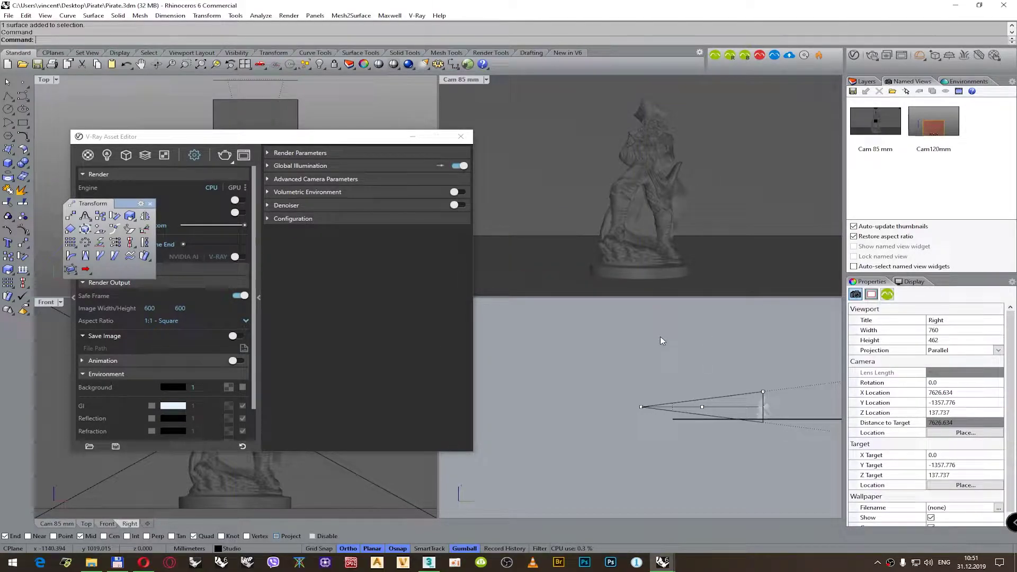
{"action": "left_click", "coordinate": [695, 94]}
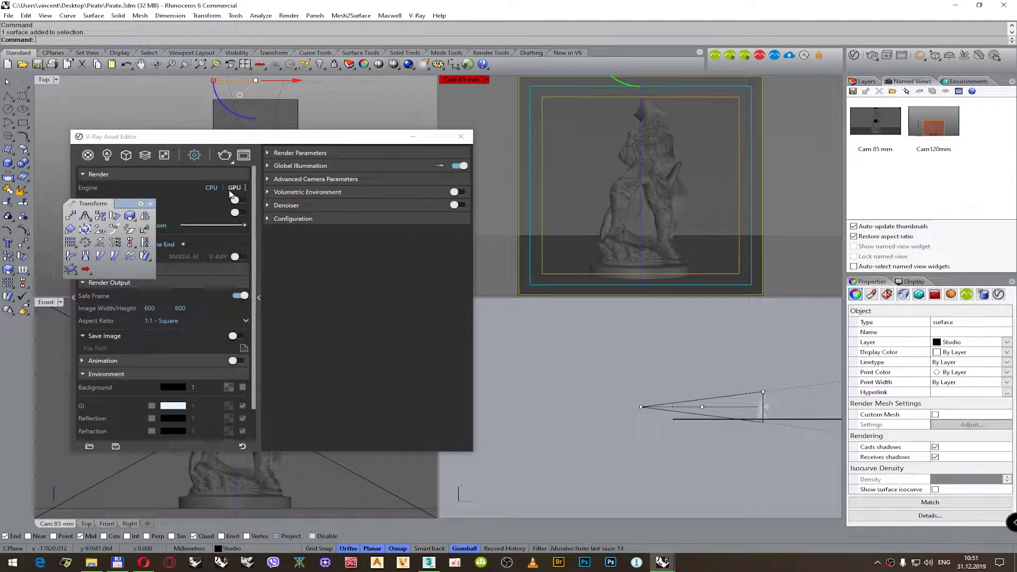
{"action": "left_click_drag", "start_coordinate": [251, 139], "coordinate": [272, 130]}
{"action": "left_click", "coordinate": [260, 204]}
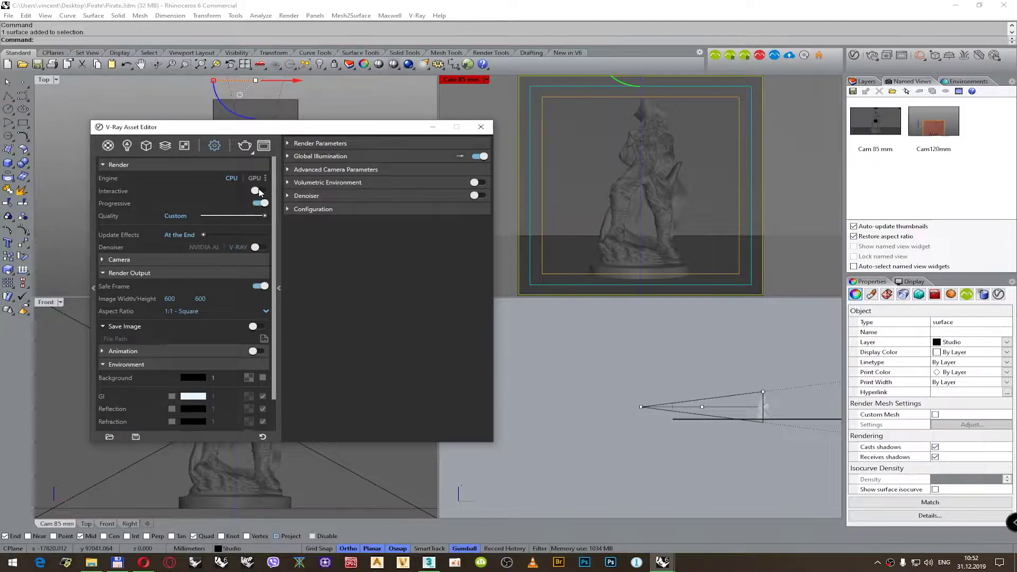
{"action": "left_click", "coordinate": [259, 191]}
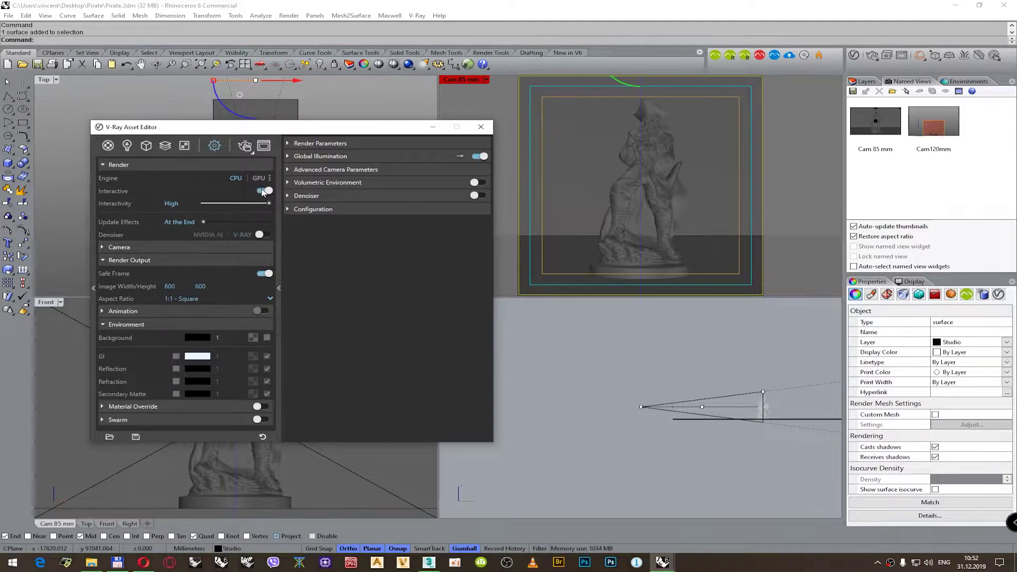
{"action": "left_click", "coordinate": [713, 125]}
{"action": "left_click", "coordinate": [871, 55]}
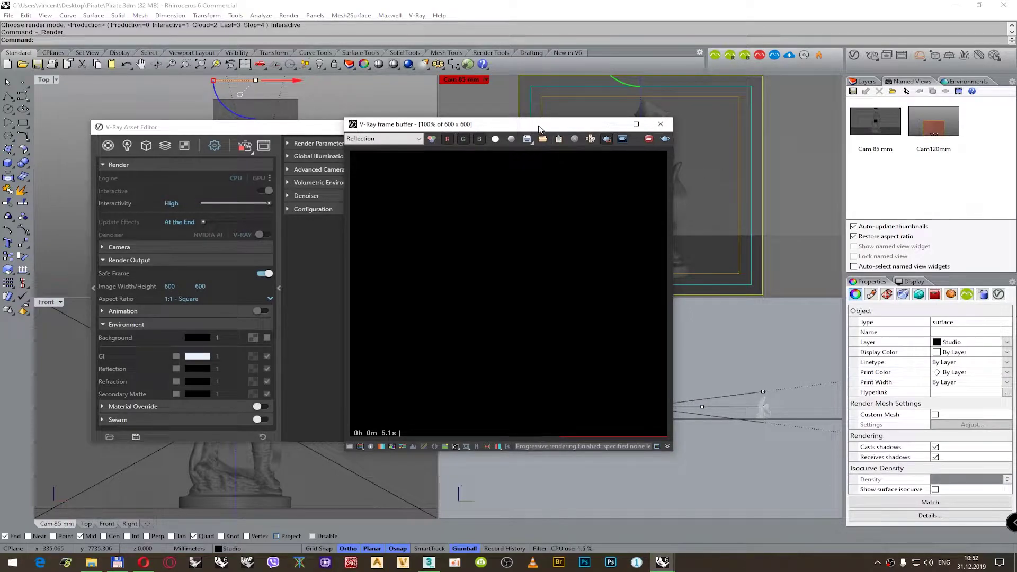
- Move the V-Ray frame buffer clear of the Asset Editor and display its RGB color channel
{"action": "left_click_drag", "start_coordinate": [571, 128], "coordinate": [725, 89]}
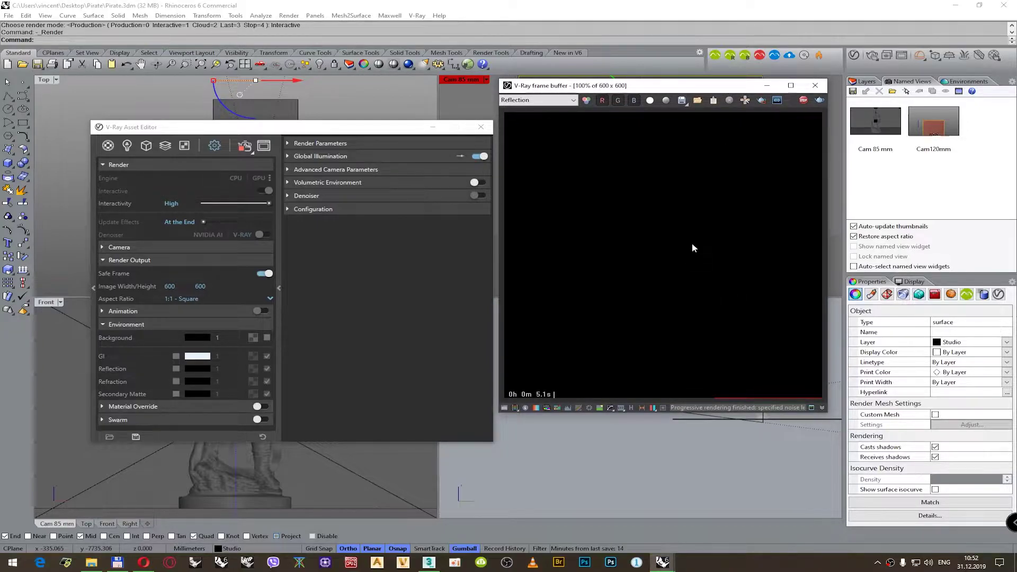
{"action": "left_click", "coordinate": [538, 100]}
{"action": "left_click", "coordinate": [538, 138]}
- Test a white (255, 255, 255) environment background in the interactive render and return the background colour to black
{"action": "left_click_drag", "start_coordinate": [375, 133], "coordinate": [342, 139]}
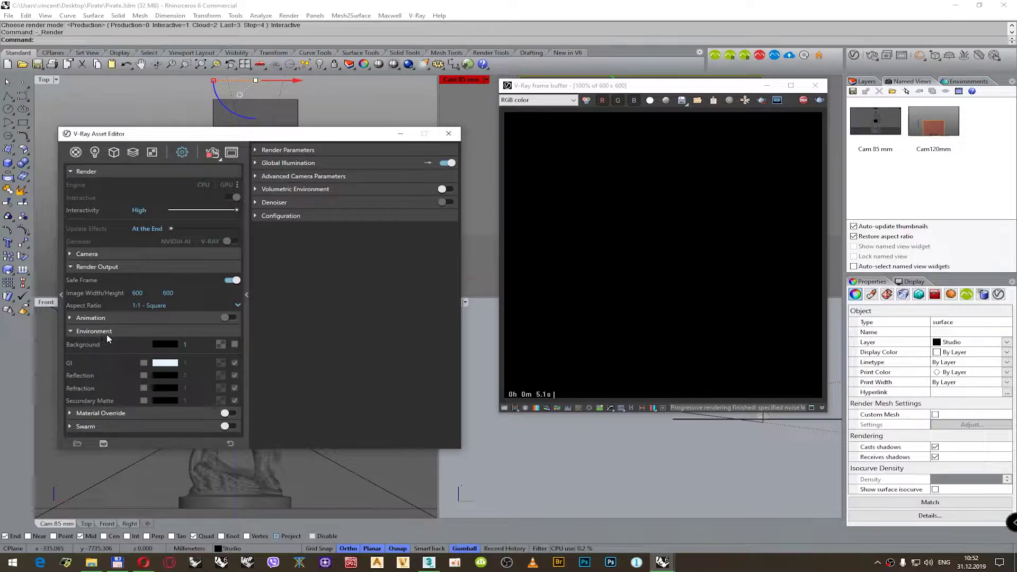
{"action": "left_click", "coordinate": [169, 345]}
{"action": "left_click_drag", "start_coordinate": [339, 256], "coordinate": [339, 244]}
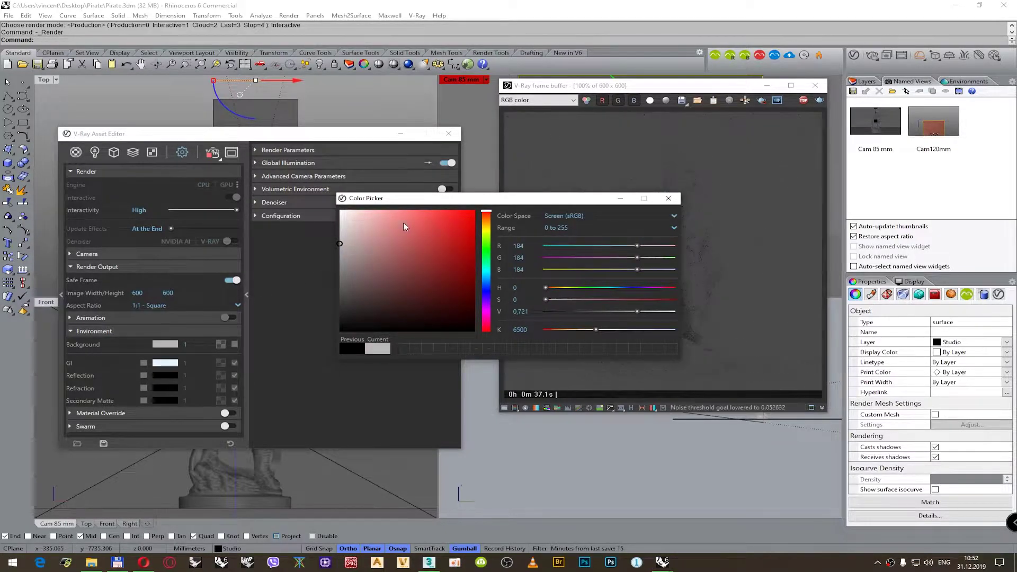
{"action": "left_click_drag", "start_coordinate": [423, 200], "coordinate": [253, 192]}
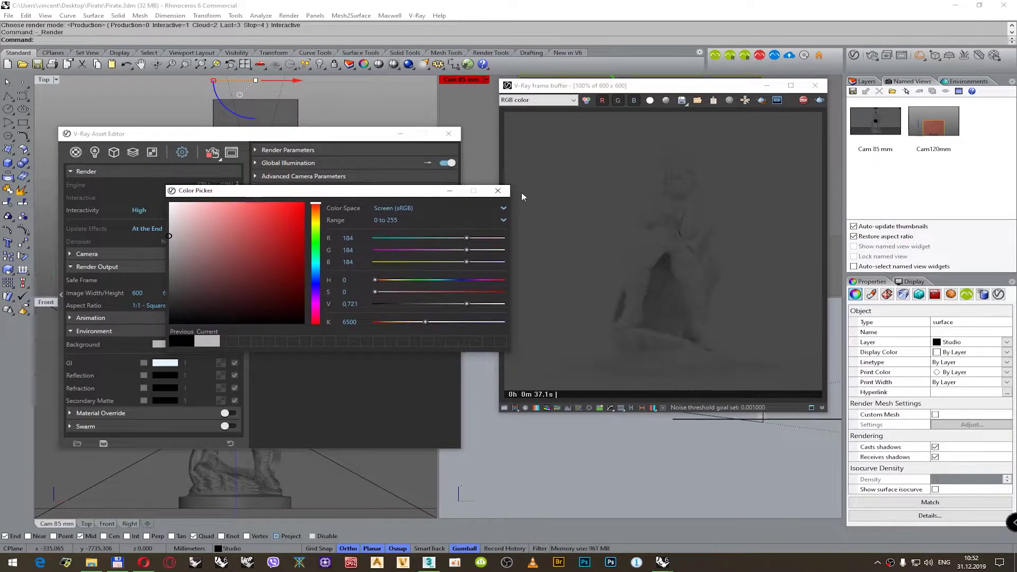
{"action": "left_click_drag", "start_coordinate": [186, 276], "coordinate": [157, 199]}
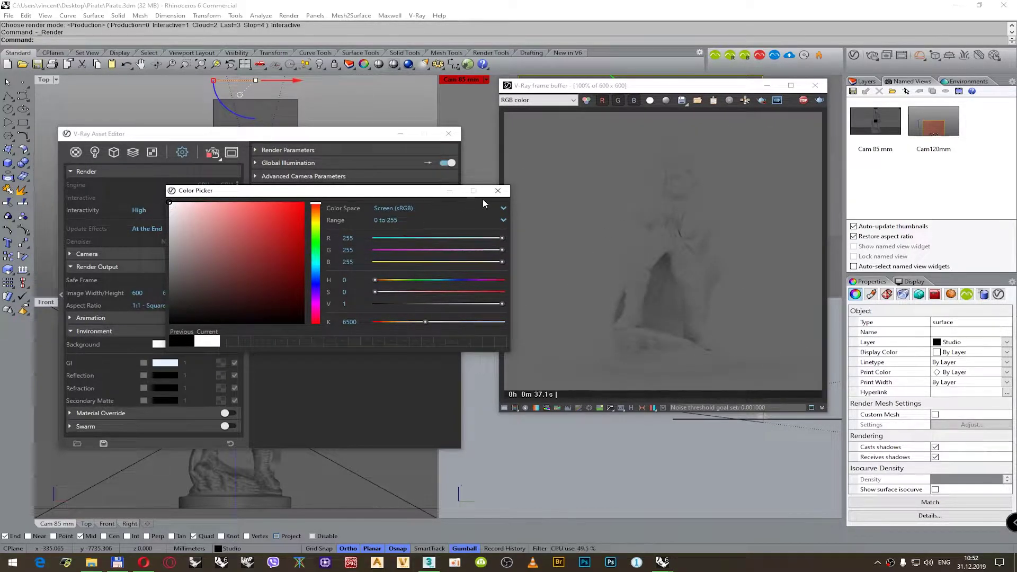
{"action": "left_click", "coordinate": [498, 191]}
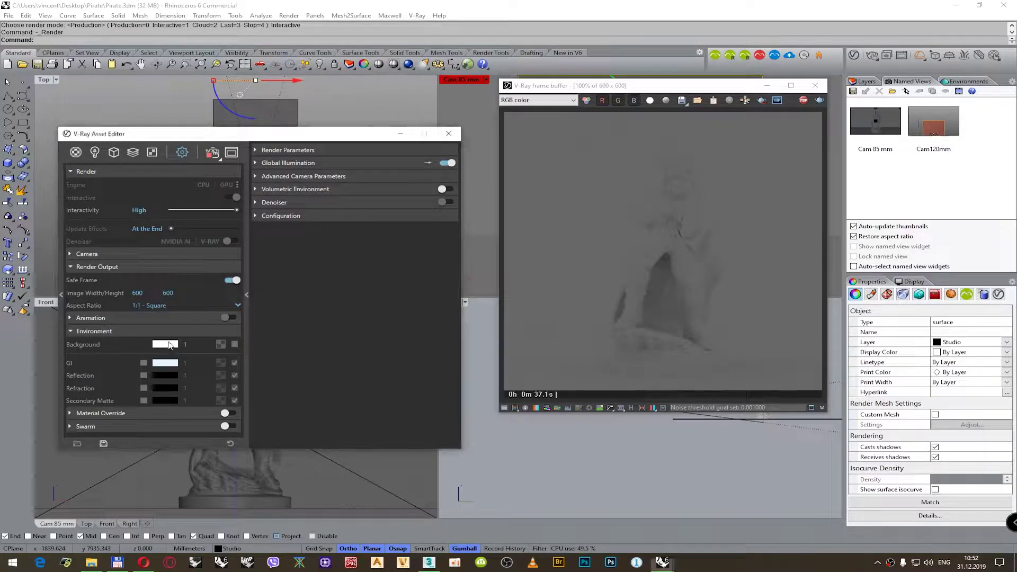
{"action": "left_click", "coordinate": [168, 346]}
{"action": "left_click_drag", "start_coordinate": [259, 306], "coordinate": [168, 324]}
{"action": "left_click", "coordinate": [498, 191]}
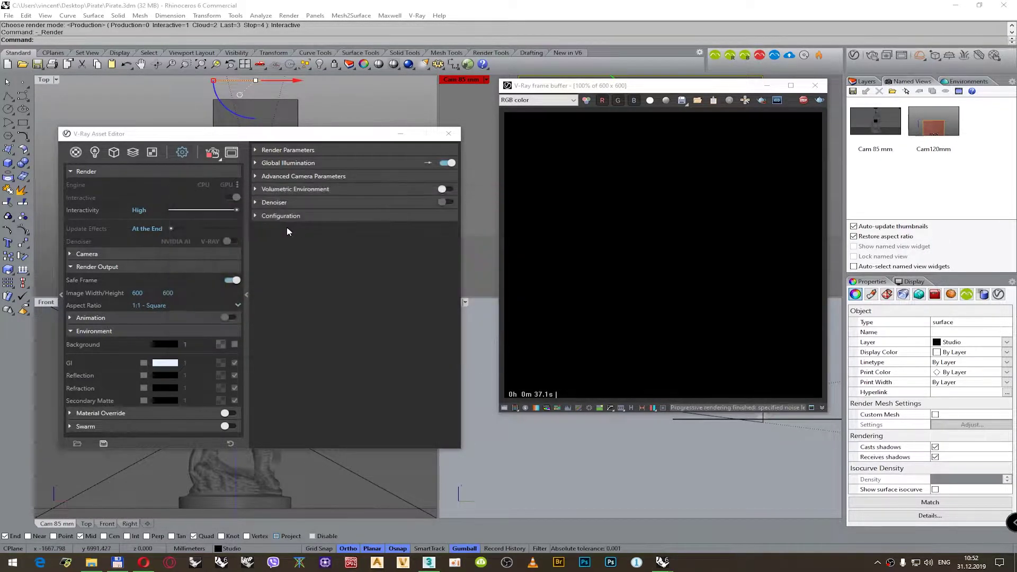
- Examine the scene's V-Ray lights and geometries, including the Rhino Document Sun settings
{"action": "left_click", "coordinate": [95, 152]}
{"action": "left_click", "coordinate": [134, 197]}
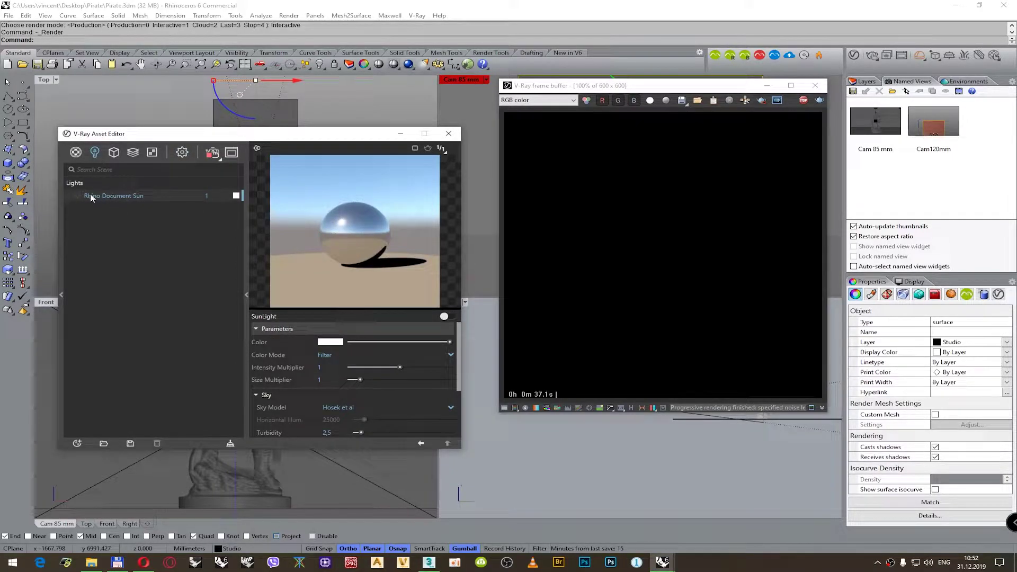
{"action": "left_click", "coordinate": [113, 152]}
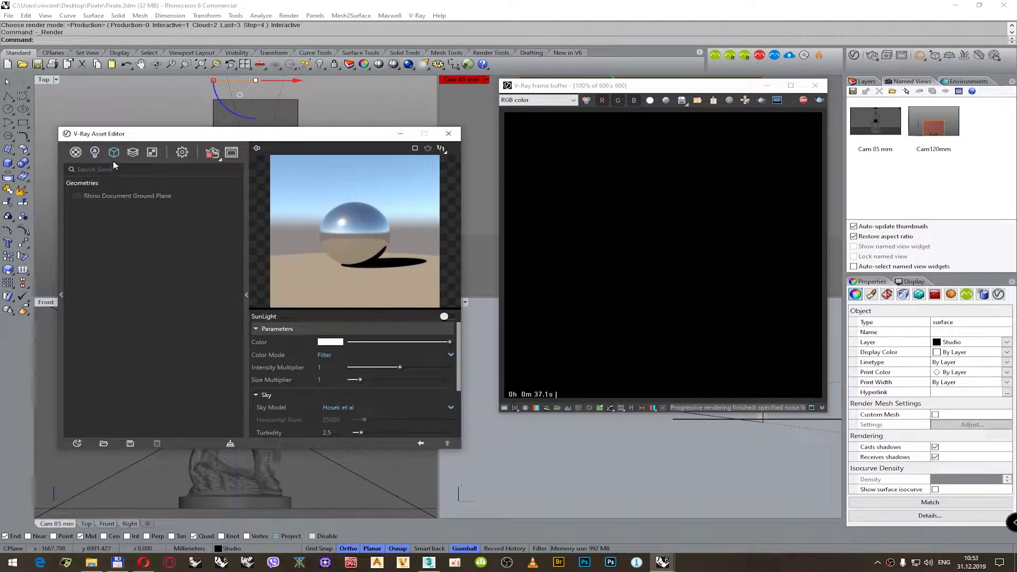
{"action": "left_click", "coordinate": [95, 153]}
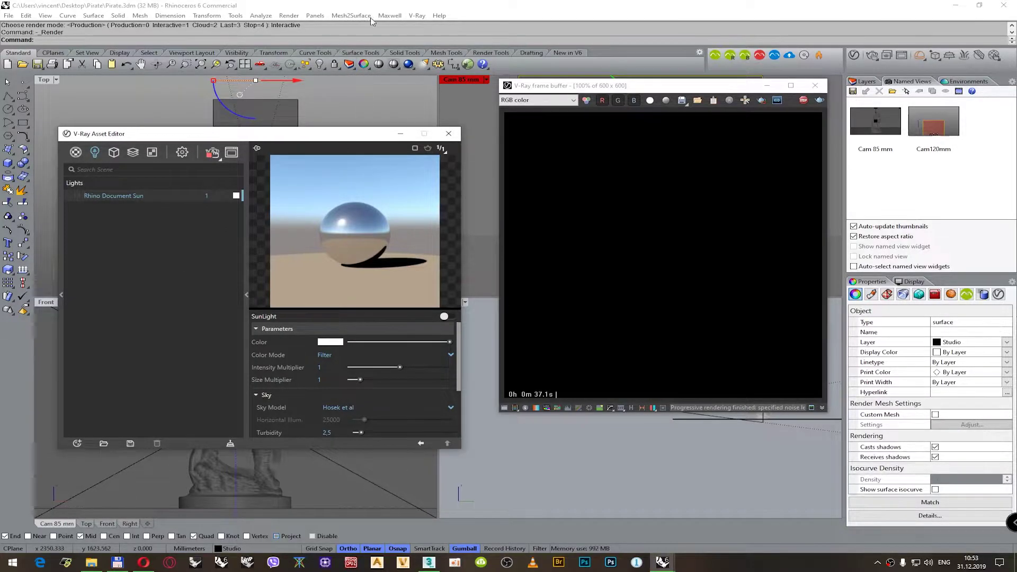
- Open the document notes and write the Russian heading "Функции и задачи света:"
{"action": "left_click", "coordinate": [315, 15]}
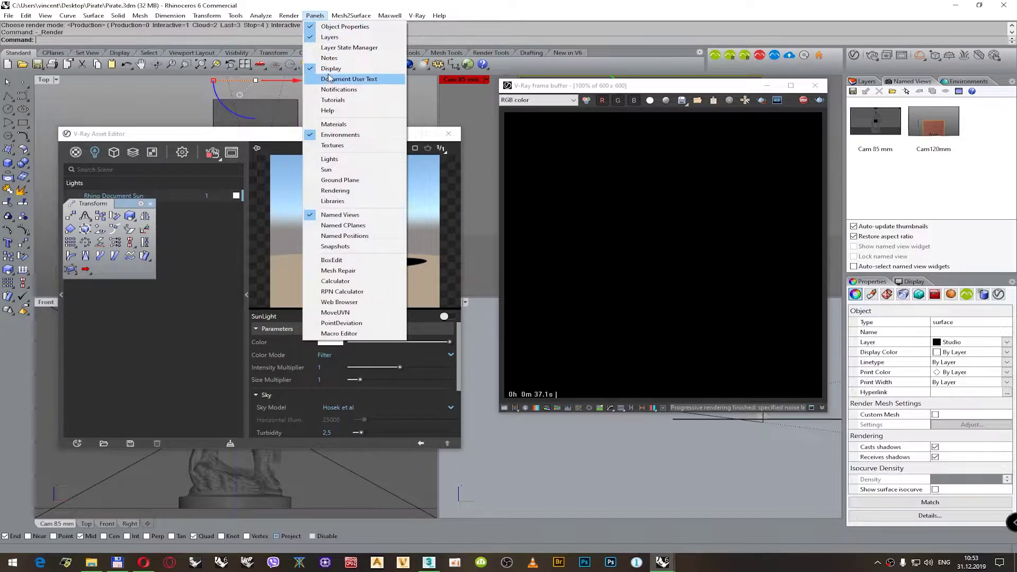
{"action": "left_click", "coordinate": [331, 58]}
{"action": "left_click_drag", "start_coordinate": [393, 347], "coordinate": [327, 25]}
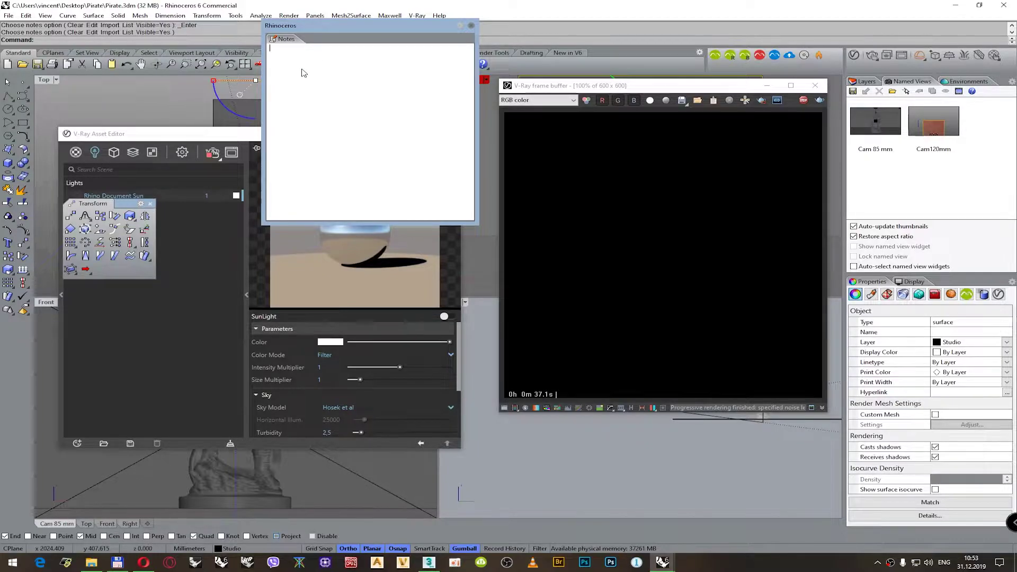
{"action": "key", "text": "super+space"}
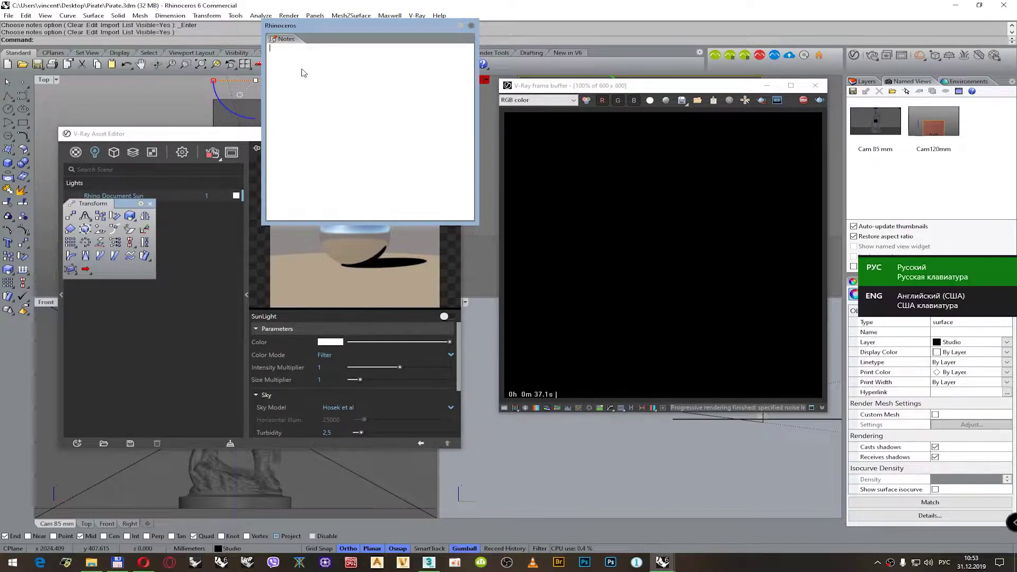
{"action": "type", "text": "ф"}
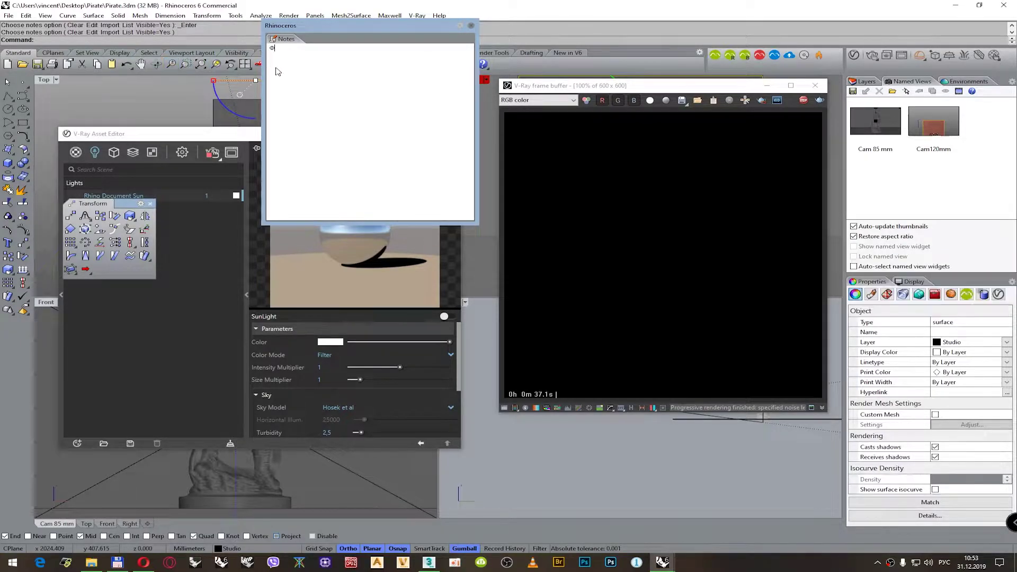
{"action": "type", "text": "ункции и задачи света:"}
{"action": "key", "text": "Return"}
- List four light types under the heading: "1. Фоновый", "2. Контровый", "3. Заполняющий свет" and "4. Рисующий"
{"action": "type", "text": "1. Фо"}
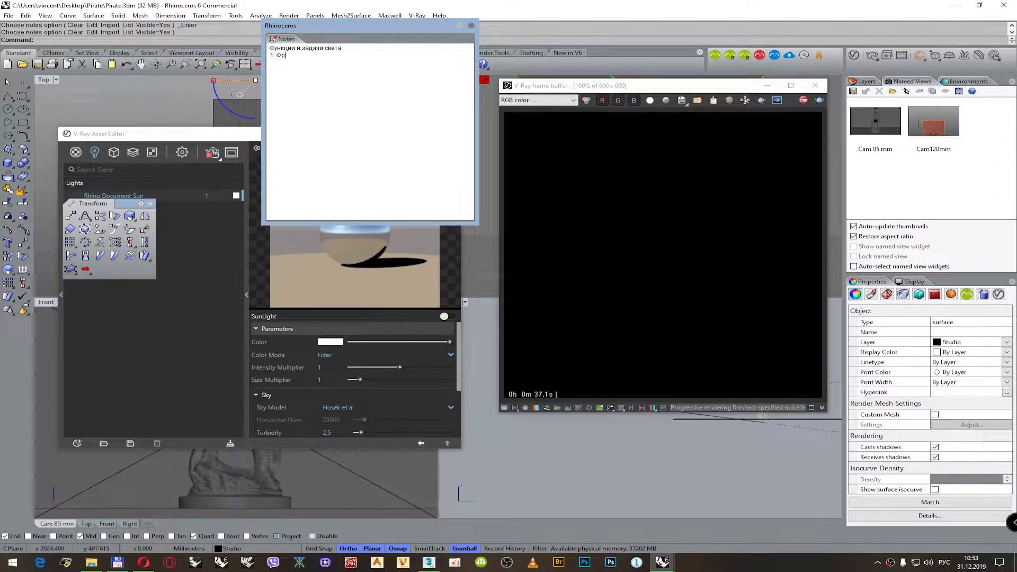
{"action": "type", "text": "вый"}
{"action": "key", "text": "Return"}
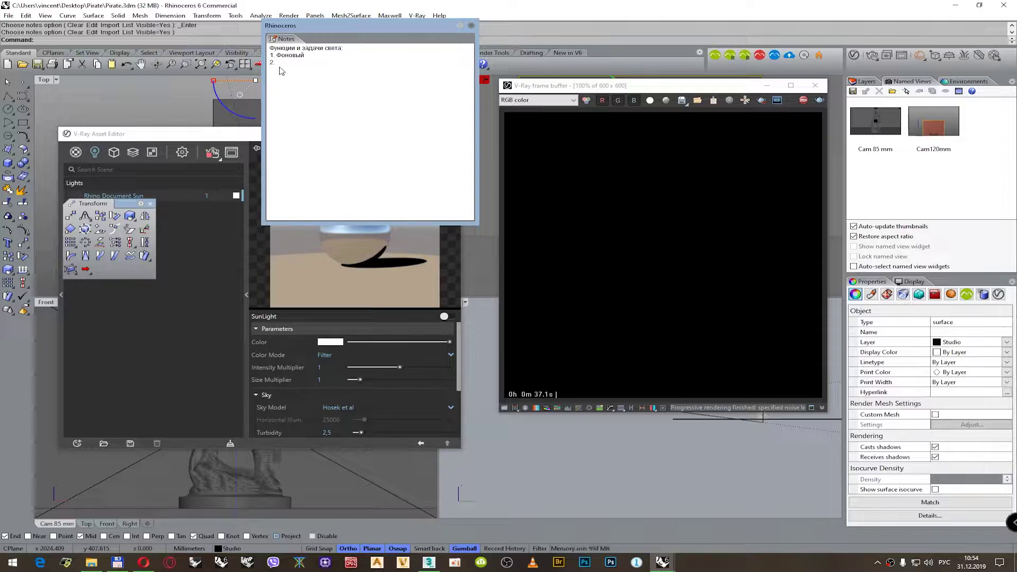
{"action": "type", "text": "онтровый"}
{"action": "key", "text": "Return"}
{"action": "type", "text": "ий свет"}
{"action": "key", "text": "Return"}
{"action": "type", "text": "4. Рисующий"}
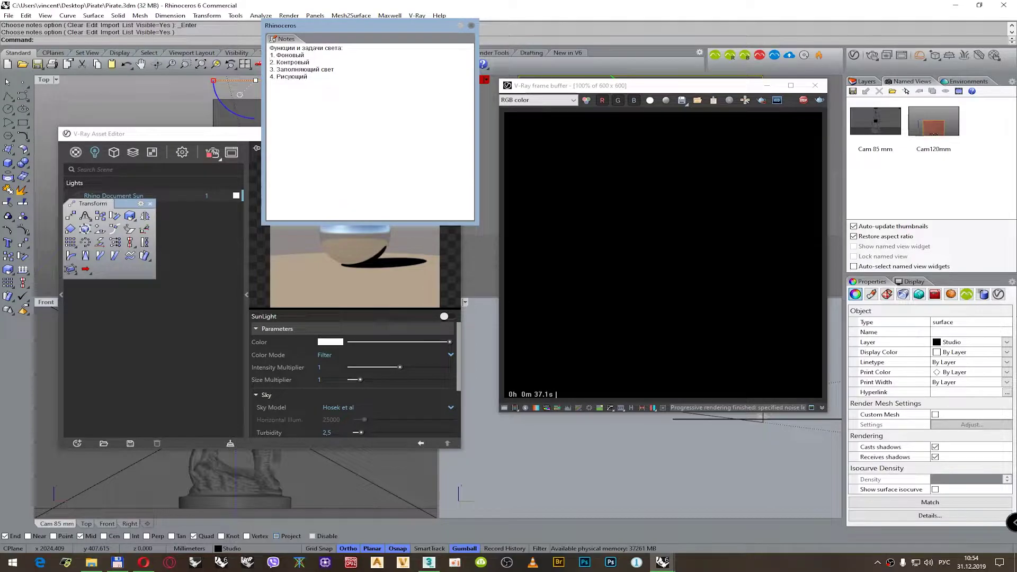
- Insert "2. Моделирующий" after the first list item and renumber the items below it as 3, 4 and 5
{"action": "key", "text": "Return"}
{"action": "key", "text": "Up"}
{"action": "type", "text": "2"}
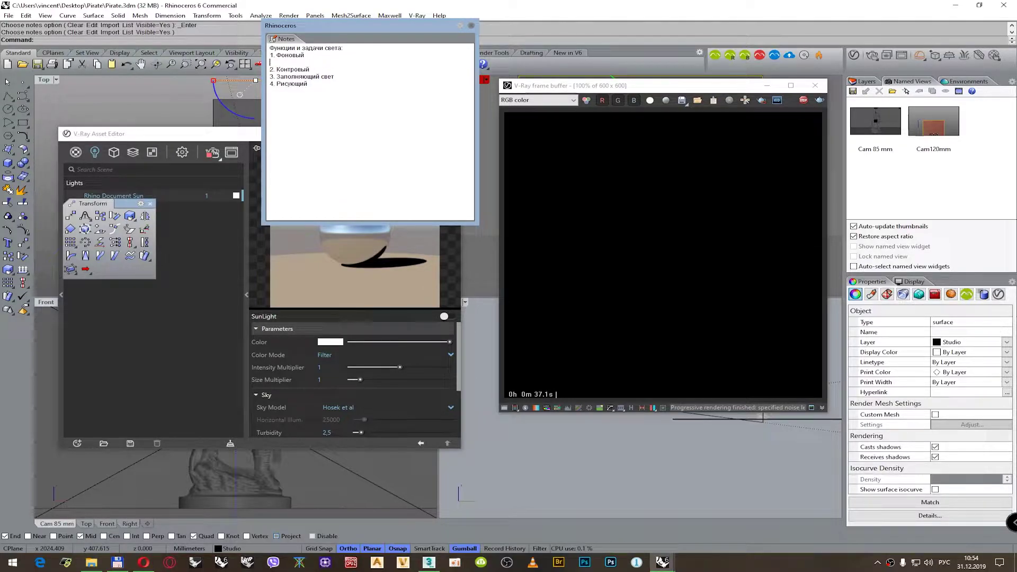
{"action": "type", "text": ". Моделирующий"}
{"action": "left_click", "coordinate": [310, 69]}
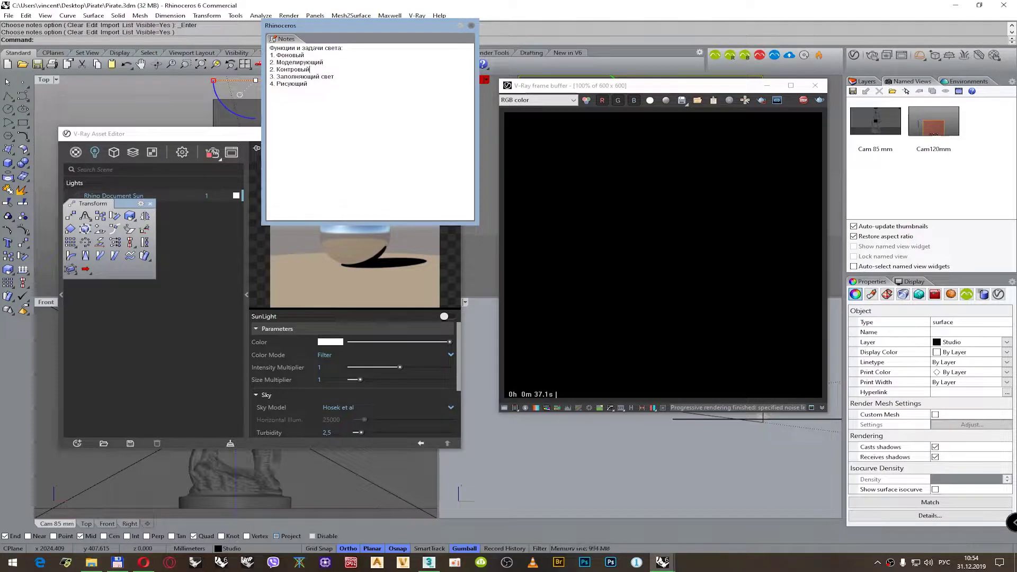
{"action": "key", "text": "Delete"}
{"action": "key", "text": "BackSpace"}
{"action": "type", "text": "4"}
{"action": "type", "text": "5"}
- Add the subheading "Первый вариант:" above the numbered list, separated from the main heading by a blank line
{"action": "key", "text": "Return"}
{"action": "key", "text": "Return"}
{"action": "key", "text": "Return"}
{"action": "key", "text": "Return"}
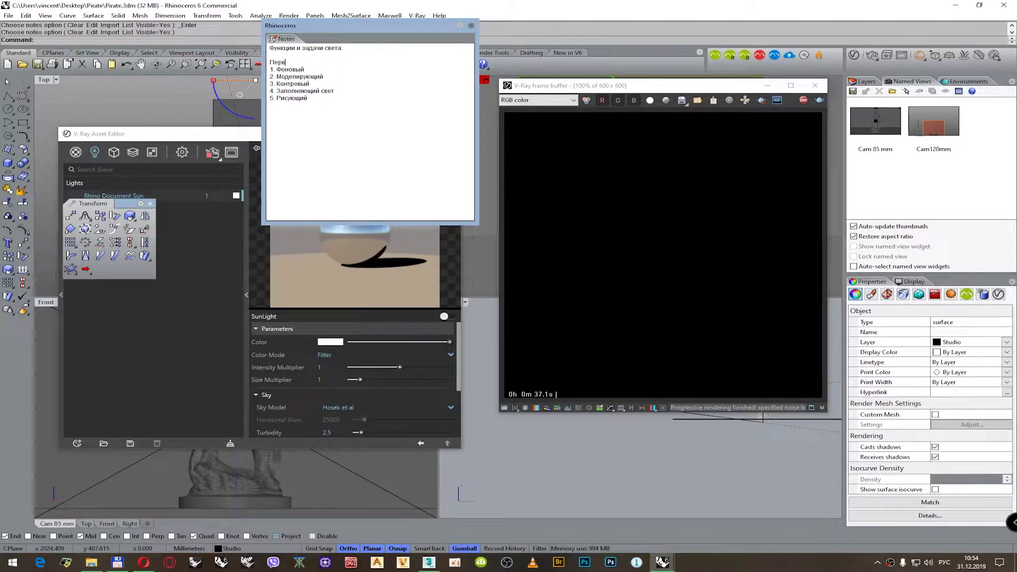
{"action": "type", "text": "Первый вариант:"}
- Duplicate the "Первый вариант:" subheading and its five items below the original list
{"action": "key", "text": "Home"}
{"action": "key", "text": "shift+Down"}
{"action": "key", "text": "shift+Down"}
{"action": "key", "text": "shift+Down"}
{"action": "key", "text": "shift+Down"}
{"action": "key", "text": "shift+Down"}
{"action": "key", "text": "shift+Down"}
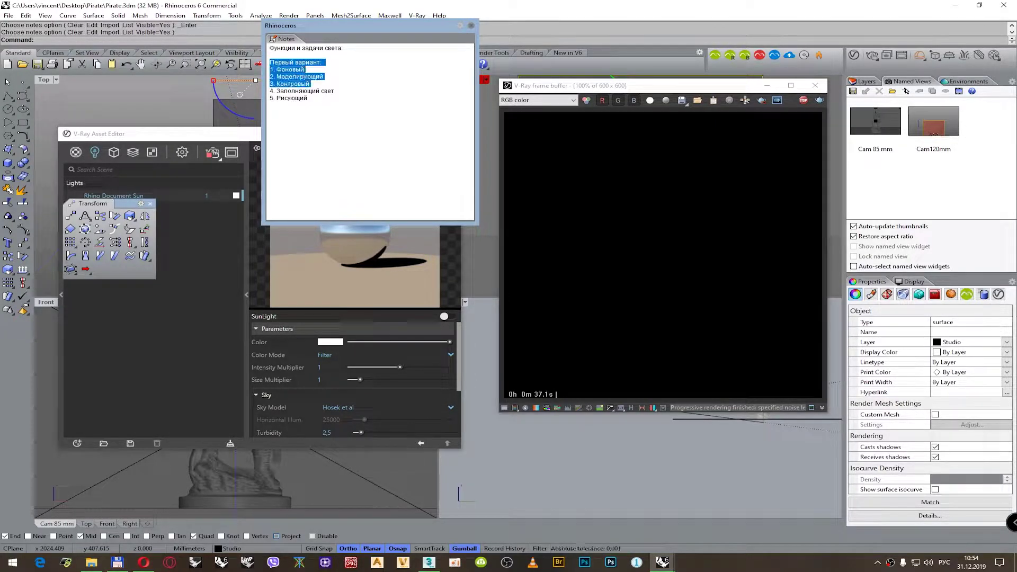
{"action": "key", "text": "ctrl+c"}
{"action": "key", "text": "Right"}
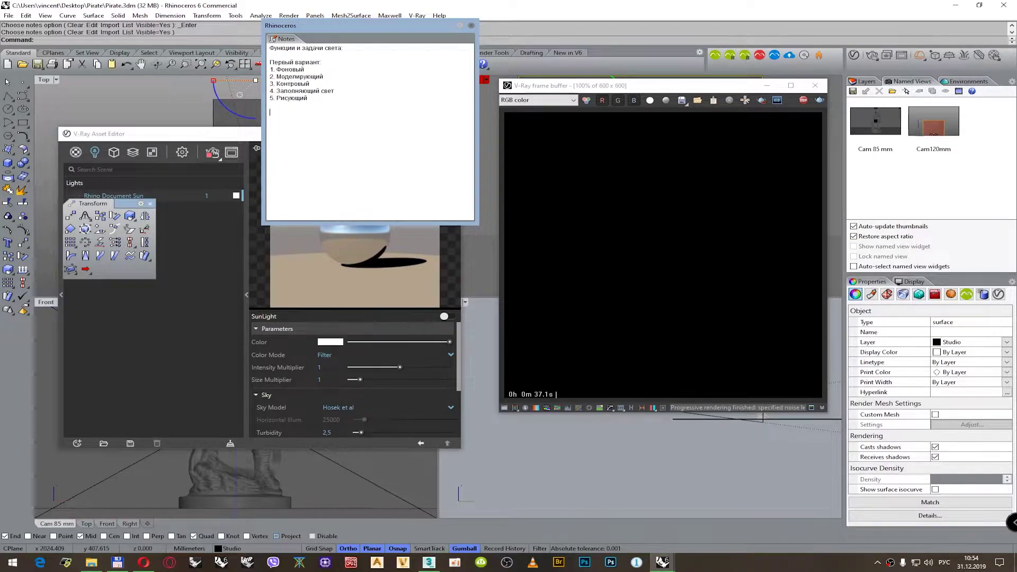
{"action": "key", "text": "Return"}
{"action": "key", "text": "ctrl+v"}
- Retitle the duplicated list's subheading as "Второй вариант:"
{"action": "key", "text": "shift+Right"}
{"action": "key", "text": "shift+Right"}
{"action": "key", "text": "shift+Right"}
{"action": "key", "text": "shift+Right"}
{"action": "type", "text": "Второ"}
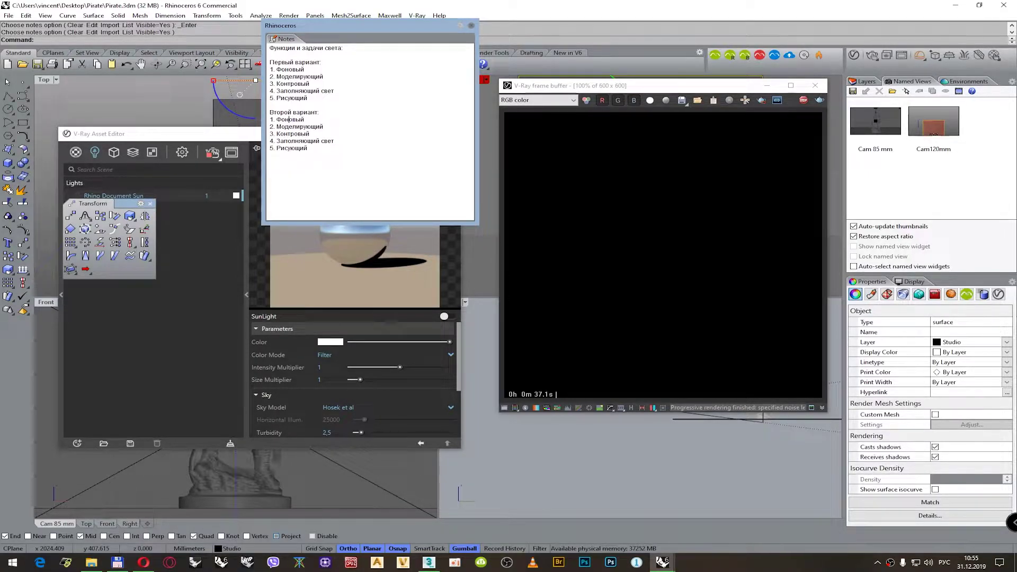
- In the second variant, renumber "Фоновый" as 5 and move the "Рисующий" line to the start of the list
{"action": "key", "text": "Delete"}
{"action": "type", "text": "5"}
{"action": "key", "text": "shift+End"}
{"action": "key", "text": "Delete"}
{"action": "key", "text": "Up"}
{"action": "key", "text": "Return"}
{"action": "key", "text": "ctrl+v"}
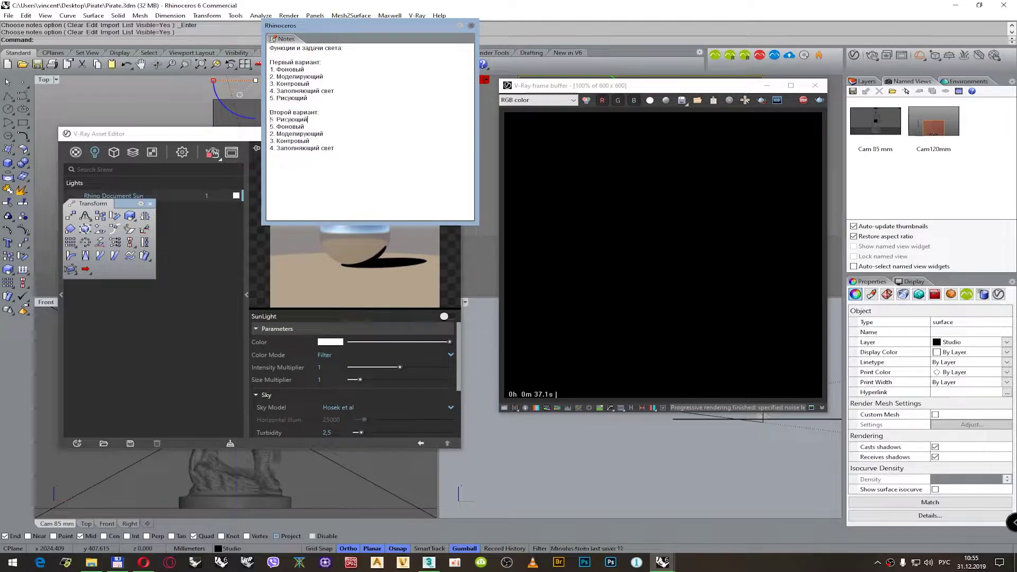
- In the second variant, number "Рисующий" as 1 and place "Заполняющий свет" below it as number 2
{"action": "key", "text": "Home"}
{"action": "type", "text": "1."}
{"action": "key", "text": "End"}
{"action": "key", "text": "Return"}
{"action": "key", "text": "Down"}
{"action": "key", "text": "Down"}
{"action": "key", "text": "Down"}
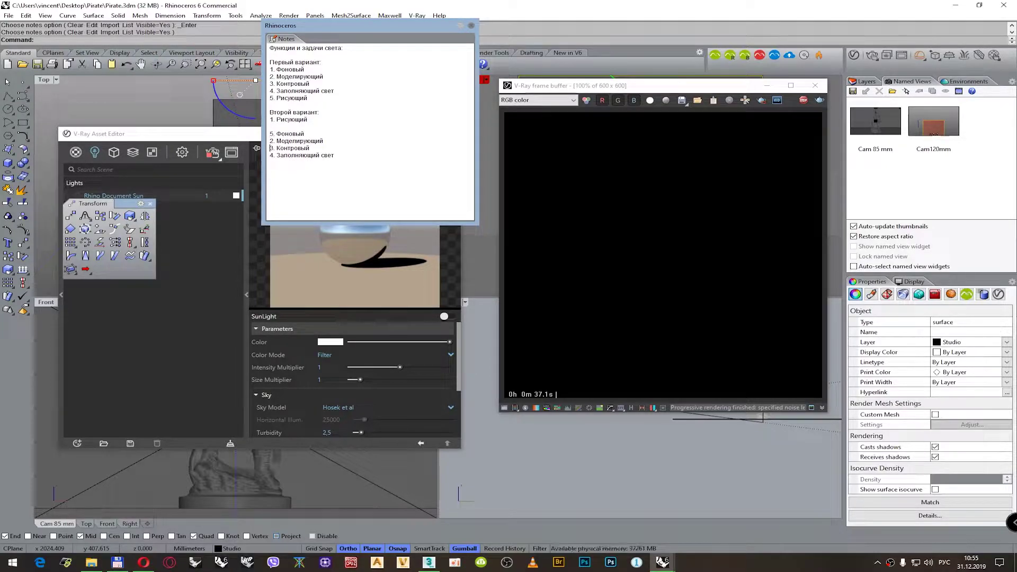
{"action": "key", "text": "shift+End"}
{"action": "key", "text": "Delete"}
{"action": "key", "text": "ctrl+v"}
{"action": "type", "text": "2."}
- Move the "3. Контровый" line directly below "Заполняющий свет" in the second variant
{"action": "key", "text": "Down"}
{"action": "key", "text": "shift+Home"}
{"action": "key", "text": "Delete"}
{"action": "key", "text": "Return"}
{"action": "key", "text": "Up"}
{"action": "key", "text": "ctrl+v"}
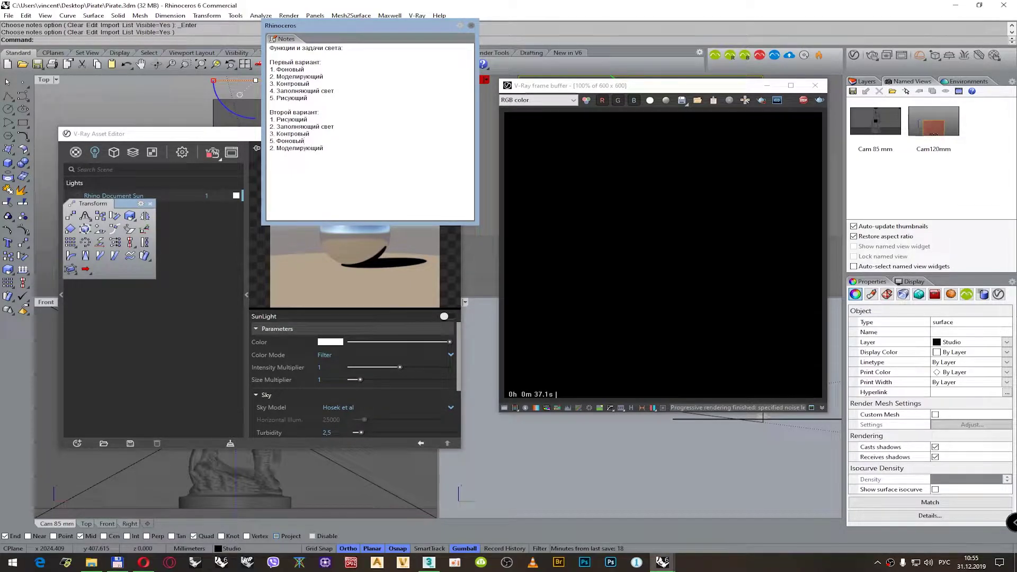
- Move "Моделирующий" above "Фоновый" in the second variant and renumber it as 4
{"action": "key", "text": "shift+End"}
{"action": "key", "text": "ctrl+x"}
{"action": "key", "text": "Up"}
{"action": "key", "text": "Return"}
{"action": "key", "text": "Up"}
{"action": "key", "text": "ctrl+v"}
{"action": "key", "text": "Delete"}
{"action": "type", "text": "4"}
{"action": "key", "text": "Return"}
- Shrink the Notes window to fit its text, place it over the Front viewport's lower corner and move the Asset Editor up
{"action": "left_click_drag", "start_coordinate": [474, 225], "coordinate": [314, 172]}
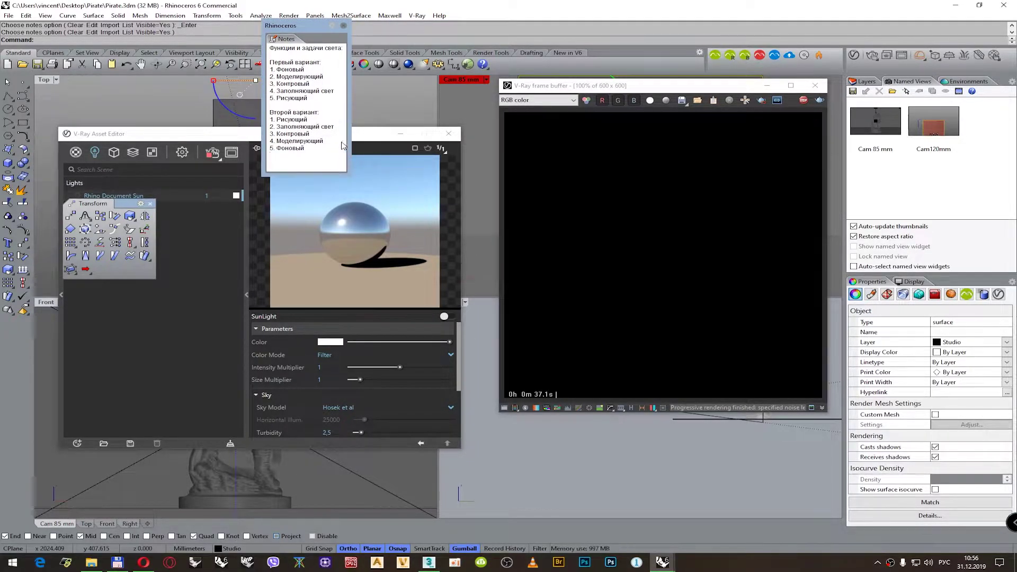
{"action": "left_click_drag", "start_coordinate": [309, 32], "coordinate": [50, 356]}
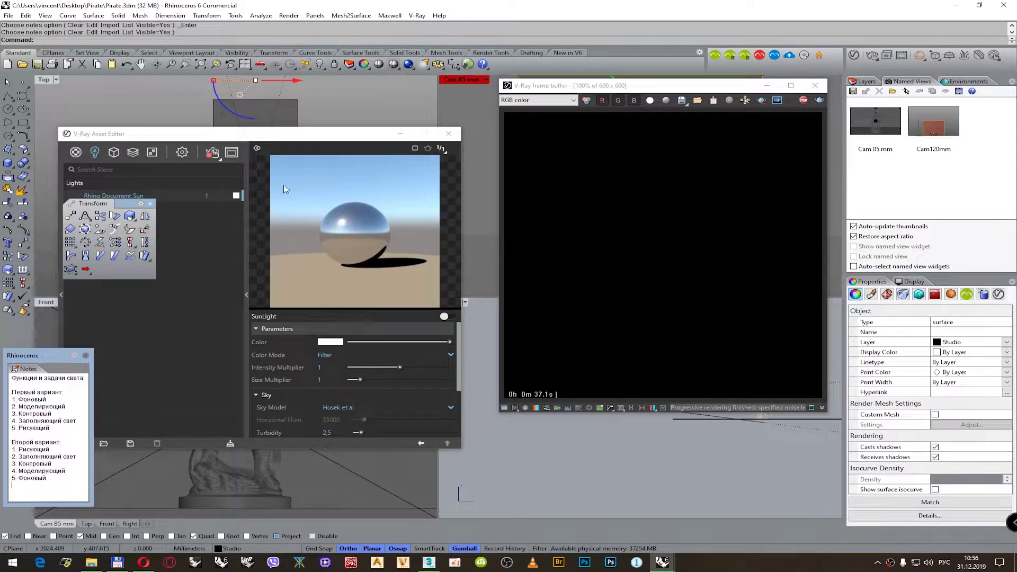
{"action": "left_click_drag", "start_coordinate": [305, 140], "coordinate": [294, 87]}
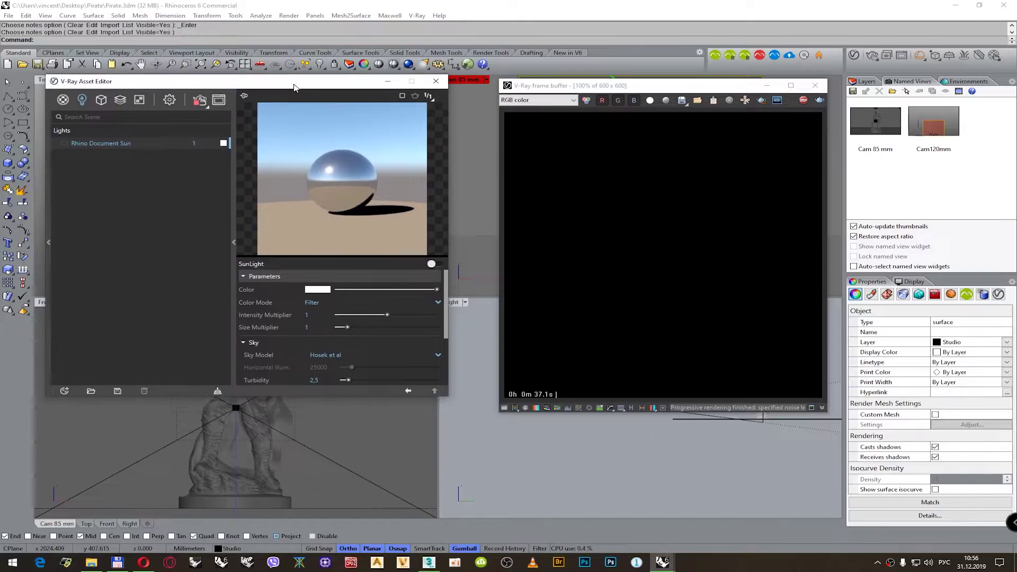
{"action": "left_click", "coordinate": [471, 326]}
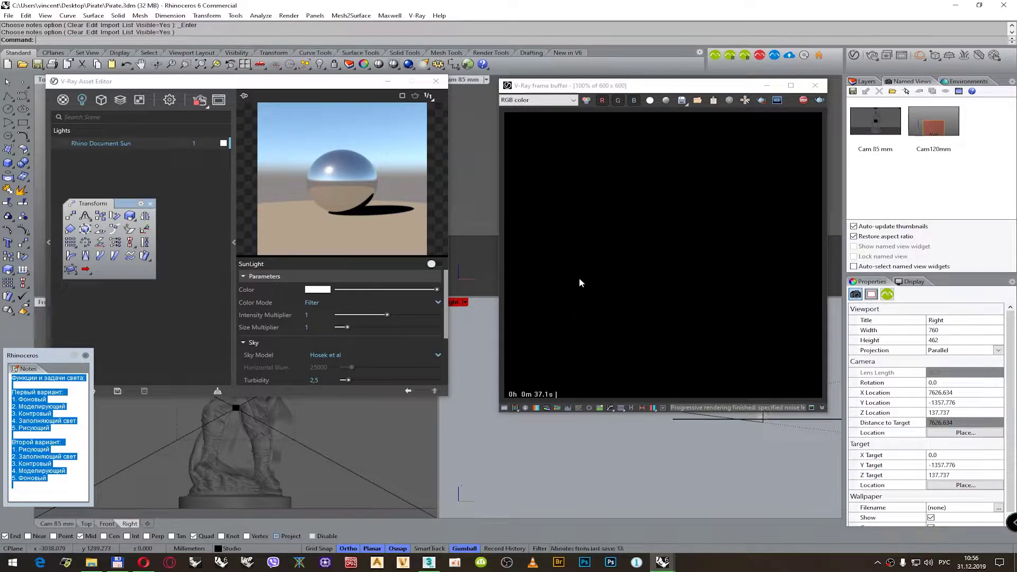
{"action": "left_click", "coordinate": [33, 399]}
- Select the backdrop surface behind the figure and float the Annotate toolbar next to the notes
{"action": "right_click_drag", "start_coordinate": [492, 484], "coordinate": [326, 471]}
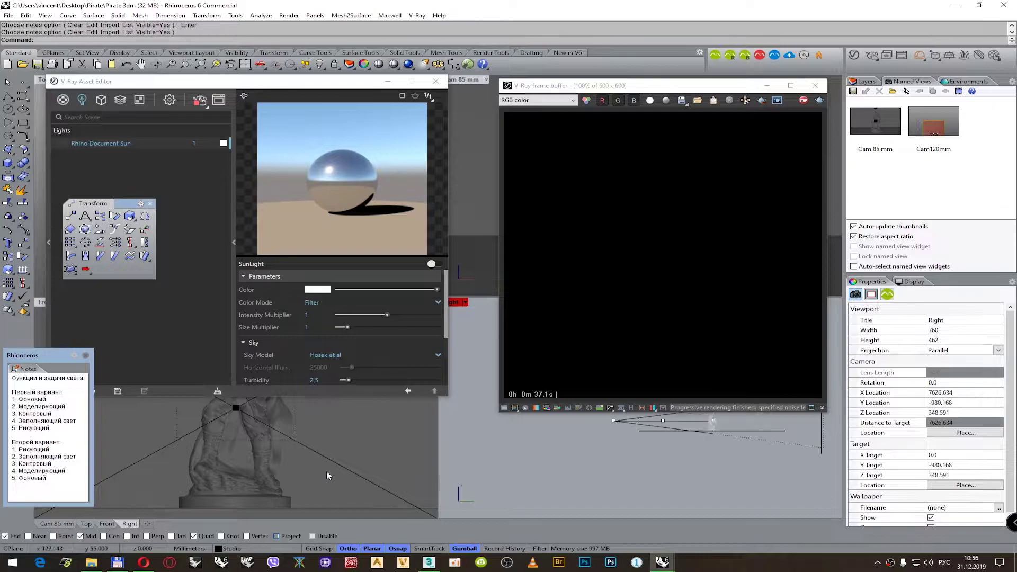
{"action": "scroll", "coordinate": [324, 228], "scroll_direction": "down", "scroll_amount": 2}
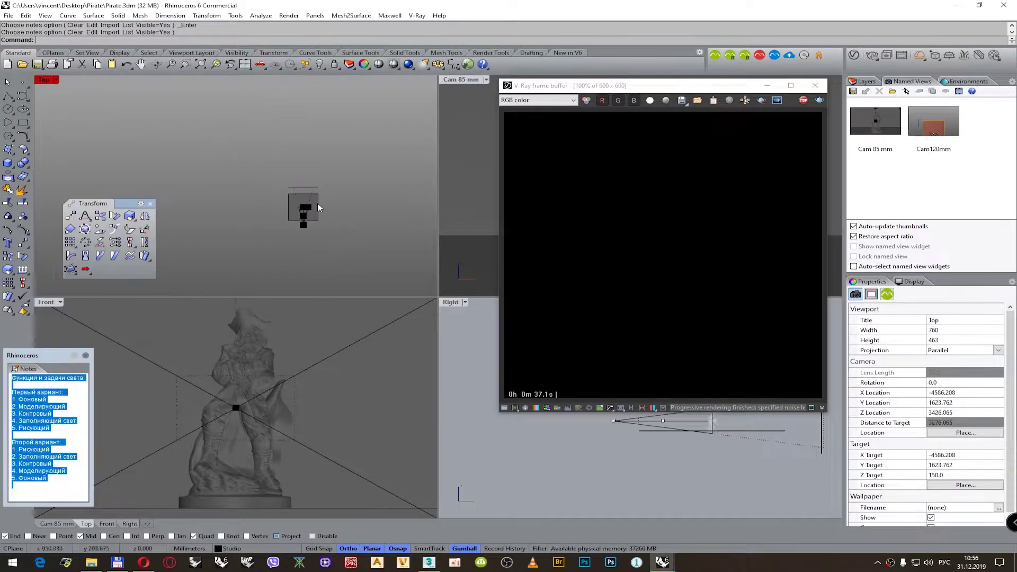
{"action": "left_click", "coordinate": [319, 177]}
{"action": "scroll", "coordinate": [301, 181], "scroll_direction": "up", "scroll_amount": 2}
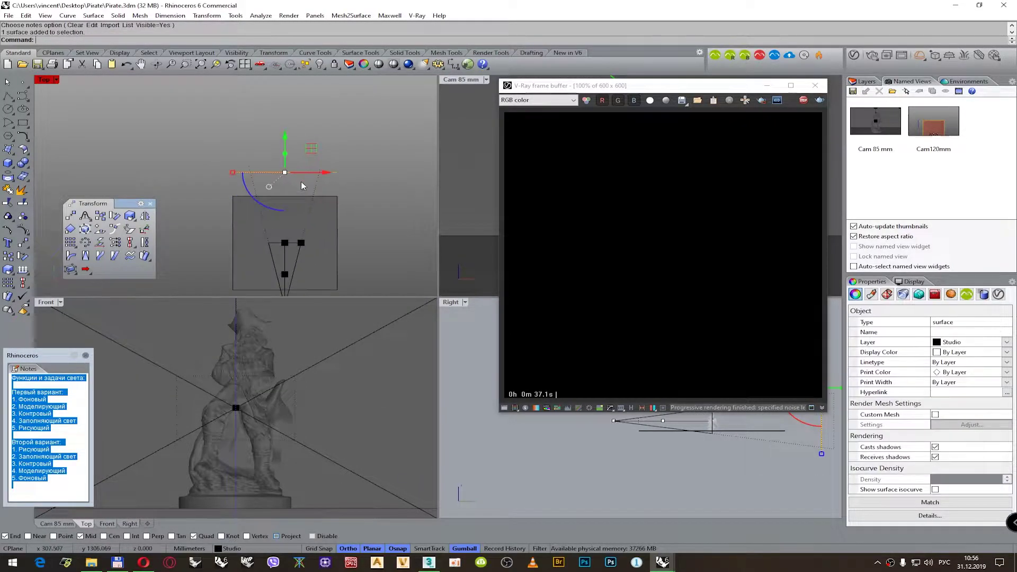
{"action": "scroll", "coordinate": [286, 291], "scroll_direction": "down", "scroll_amount": 2}
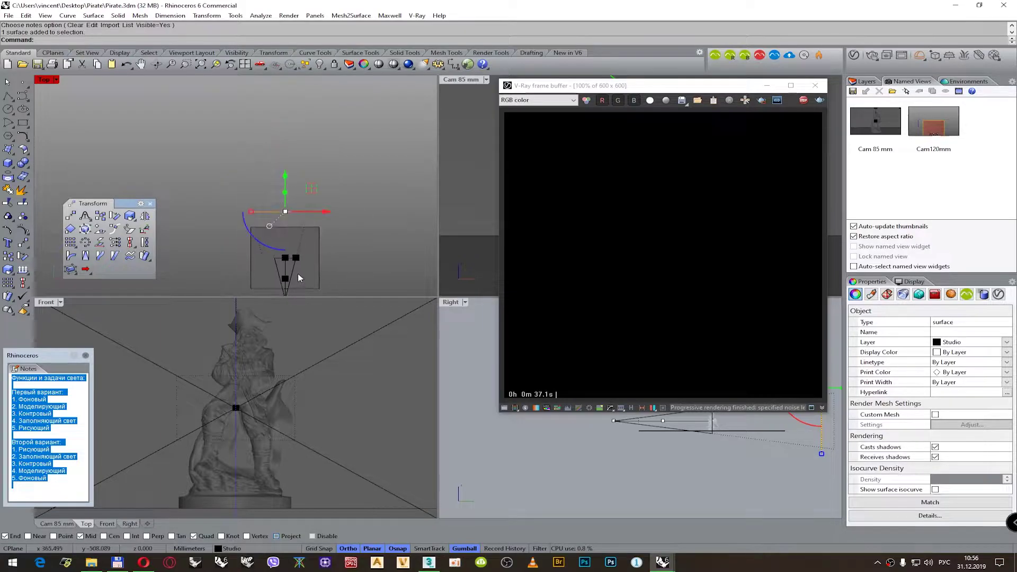
{"action": "scroll", "coordinate": [238, 382], "scroll_direction": "up", "scroll_amount": 5}
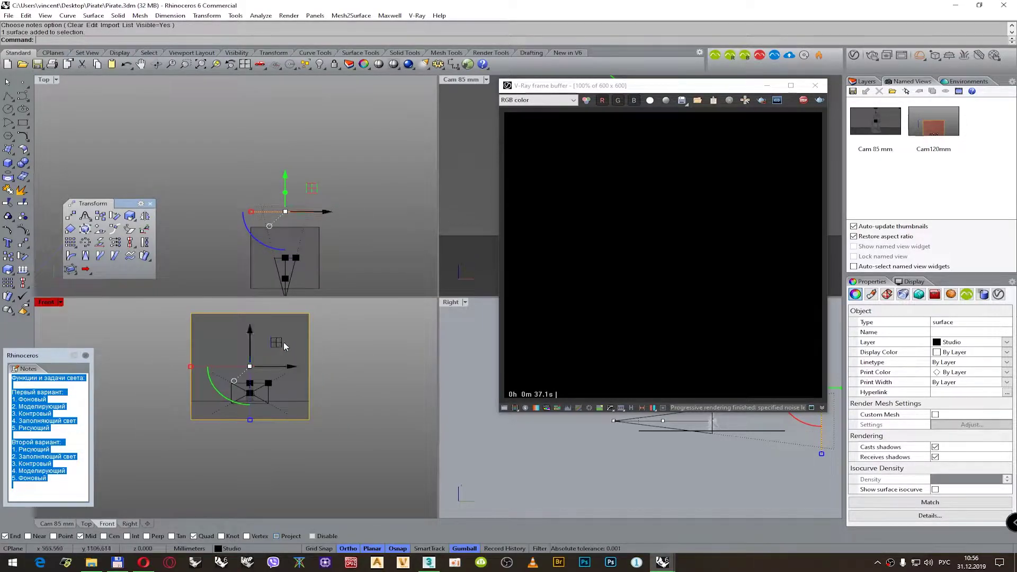
{"action": "right_click", "coordinate": [550, 66]}
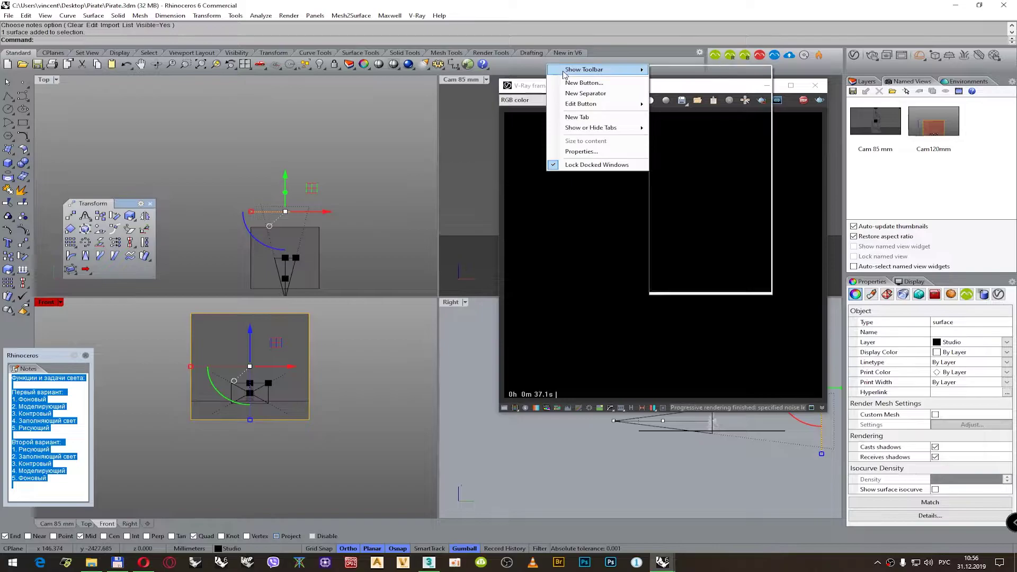
{"action": "mouse_move", "coordinate": [564, 70]}
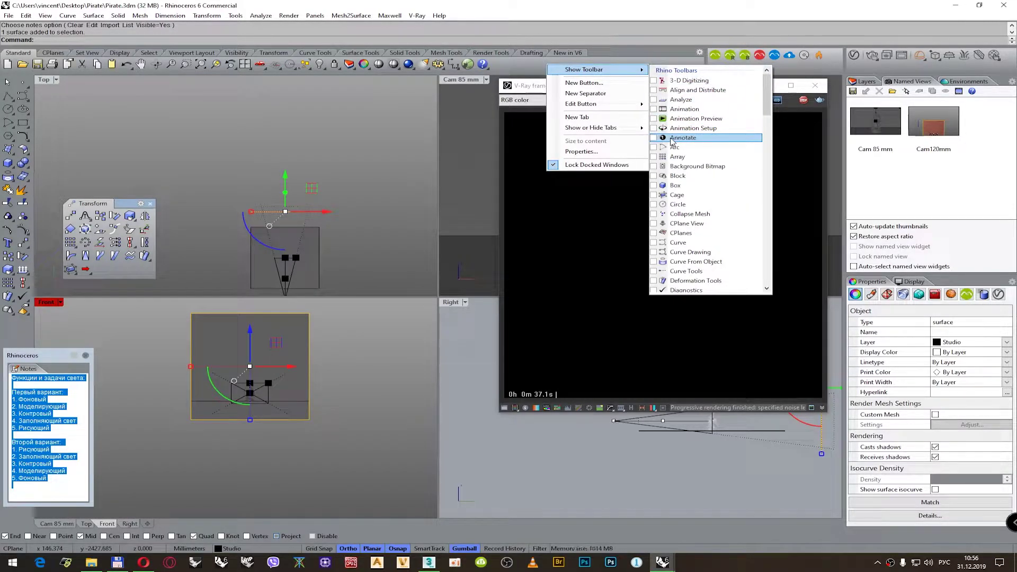
{"action": "key", "text": "Escape"}
{"action": "mouse_move", "coordinate": [708, 156]}
{"action": "left_mouse_down"}
{"action": "mouse_move", "coordinate": [425, 286]}
{"action": "mouse_move", "coordinate": [150, 453]}
{"action": "mouse_move", "coordinate": [156, 460]}
{"action": "left_mouse_up"}
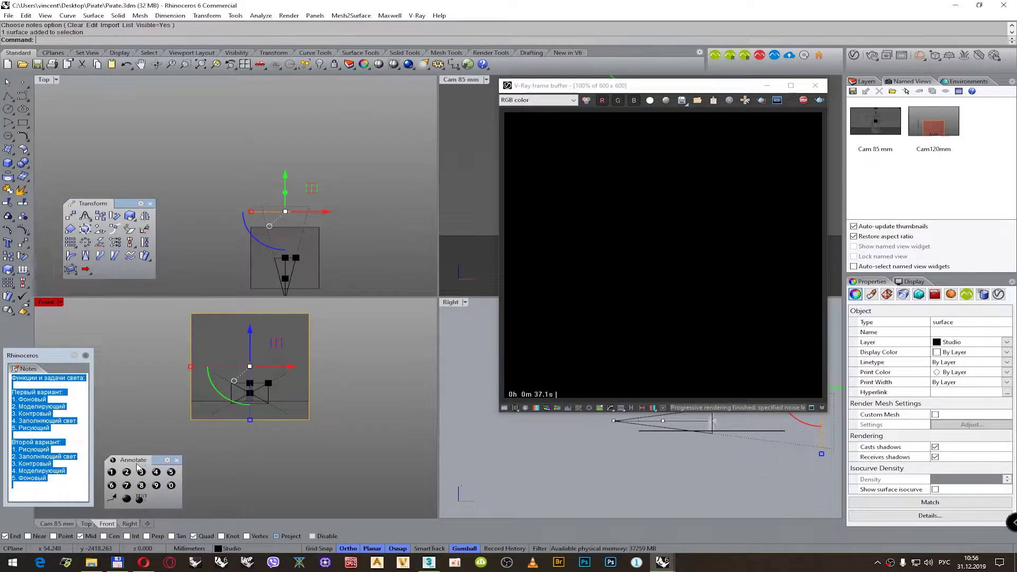
- Place a number 1 annotation dot near the backdrop's upper-right corner in the Front view
{"action": "left_click", "coordinate": [112, 472]}
{"action": "left_click", "coordinate": [294, 323]}
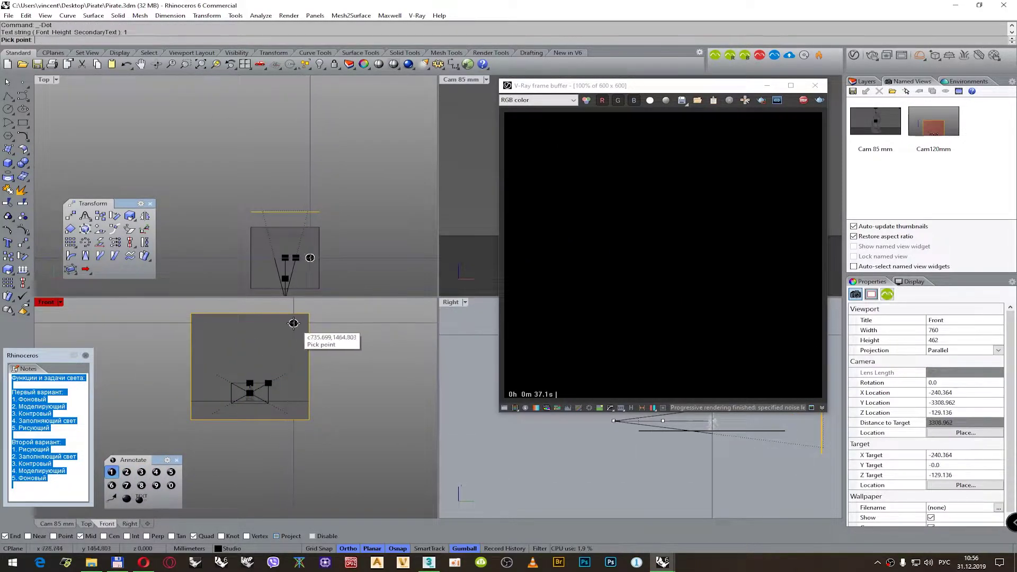
{"action": "left_click", "coordinate": [294, 324]}
- Change the annotation dot's display text to "Фон (BackGround)"
{"action": "left_click", "coordinate": [294, 324]}
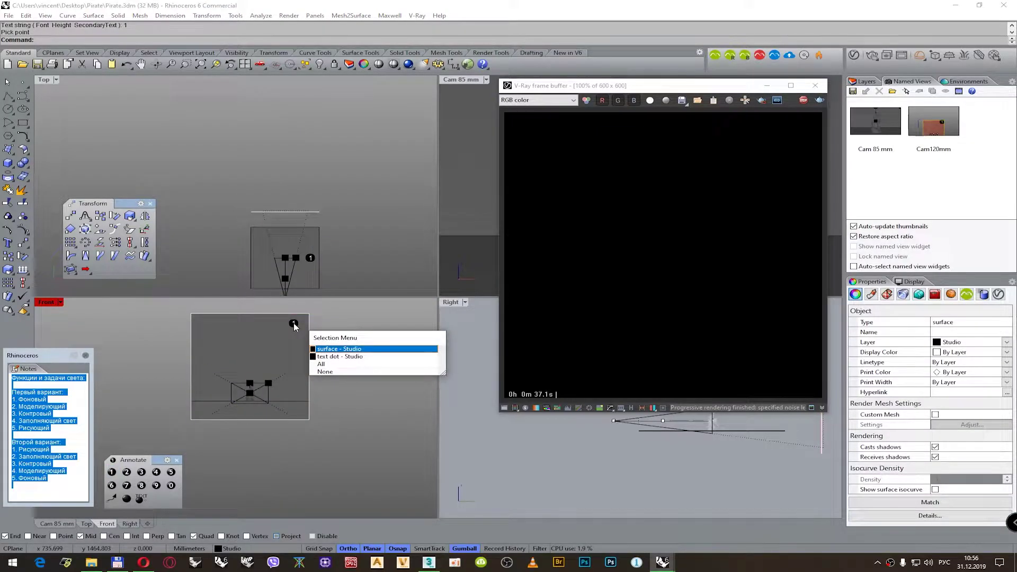
{"action": "left_click", "coordinate": [339, 357]}
{"action": "scroll", "coordinate": [293, 323], "scroll_direction": "up", "scroll_amount": 3}
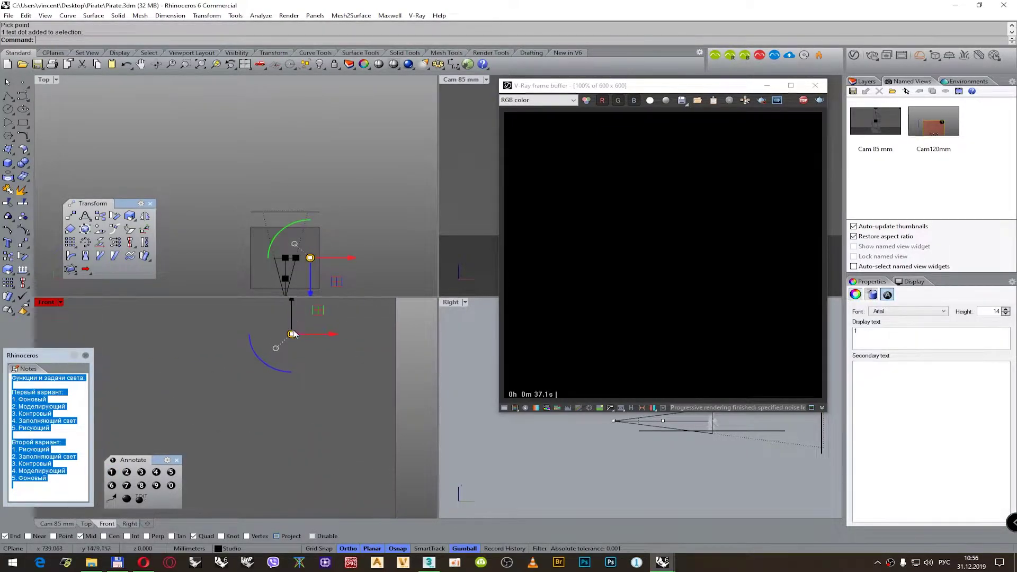
{"action": "left_click_drag", "start_coordinate": [294, 324], "coordinate": [286, 328]}
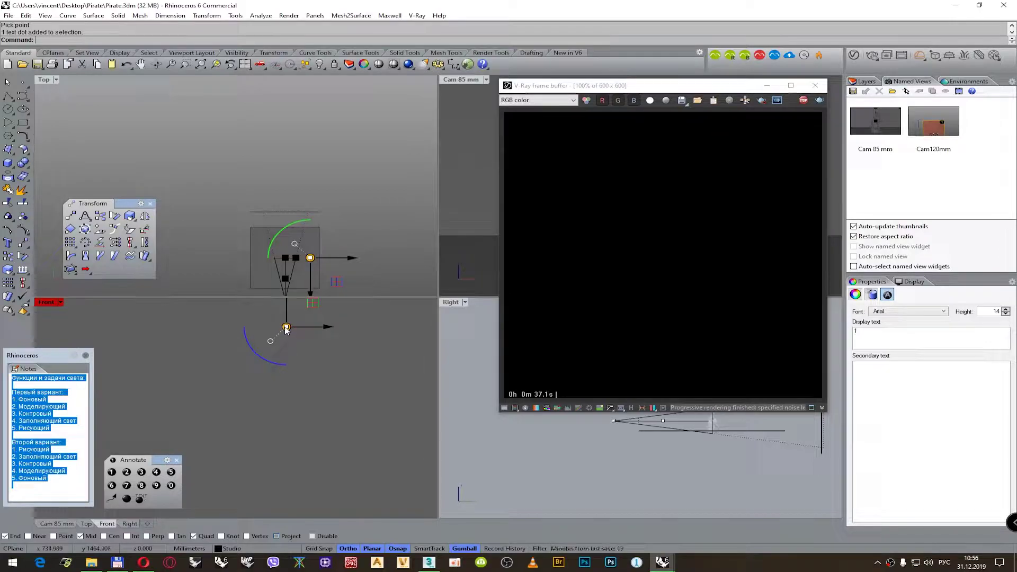
{"action": "double_click", "coordinate": [286, 329]}
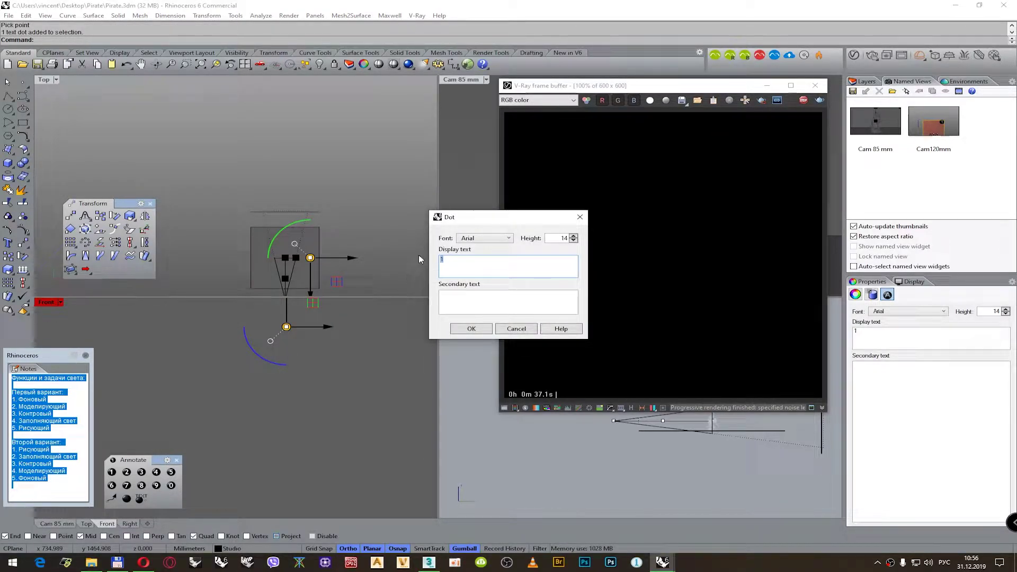
{"action": "type", "text": "Фон ("}
{"action": "key", "text": "super+space"}
{"action": "type", "text": "BackGround)"}
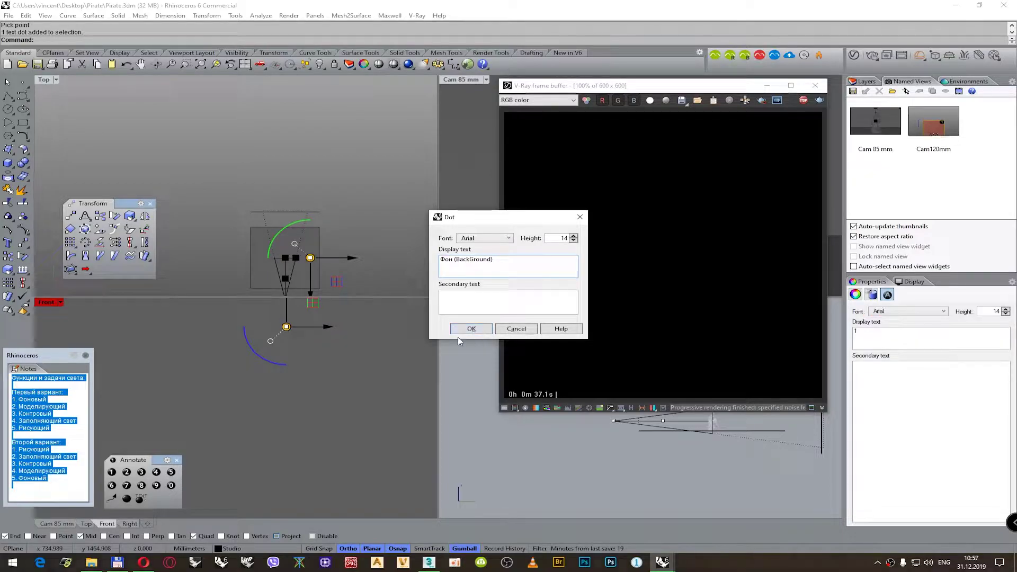
{"action": "left_click", "coordinate": [476, 328]}
- Align the "Фон (BackGround)" dot with the backdrop's right and top edges in the Front view
{"action": "left_click", "coordinate": [328, 232]}
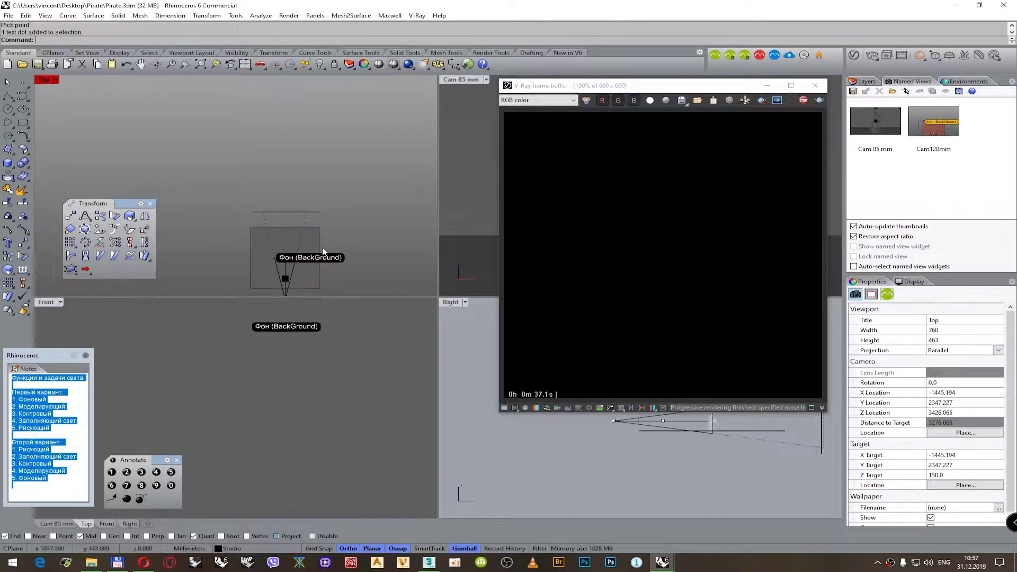
{"action": "left_click", "coordinate": [314, 339]}
{"action": "scroll", "coordinate": [314, 344], "scroll_direction": "up", "scroll_amount": 3}
{"action": "left_click", "coordinate": [311, 341]}
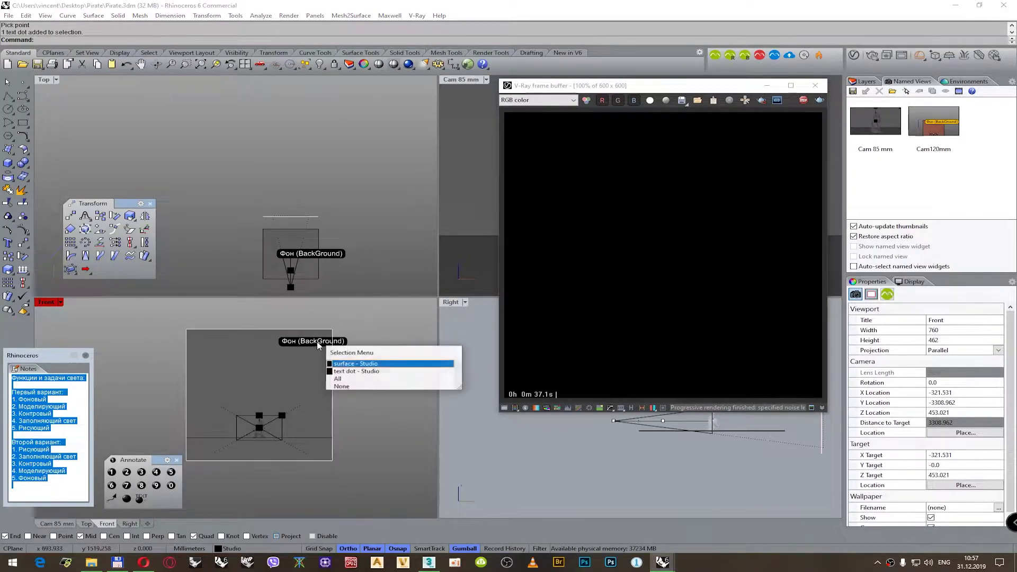
{"action": "left_click", "coordinate": [343, 361]}
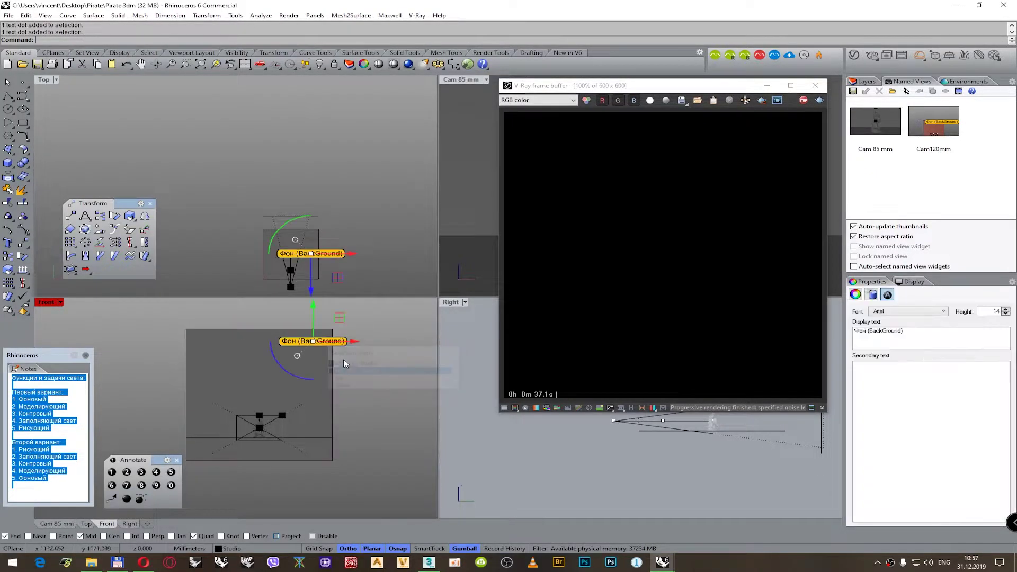
{"action": "left_click", "coordinate": [23, 284]}
{"action": "left_click", "coordinate": [218, 40]}
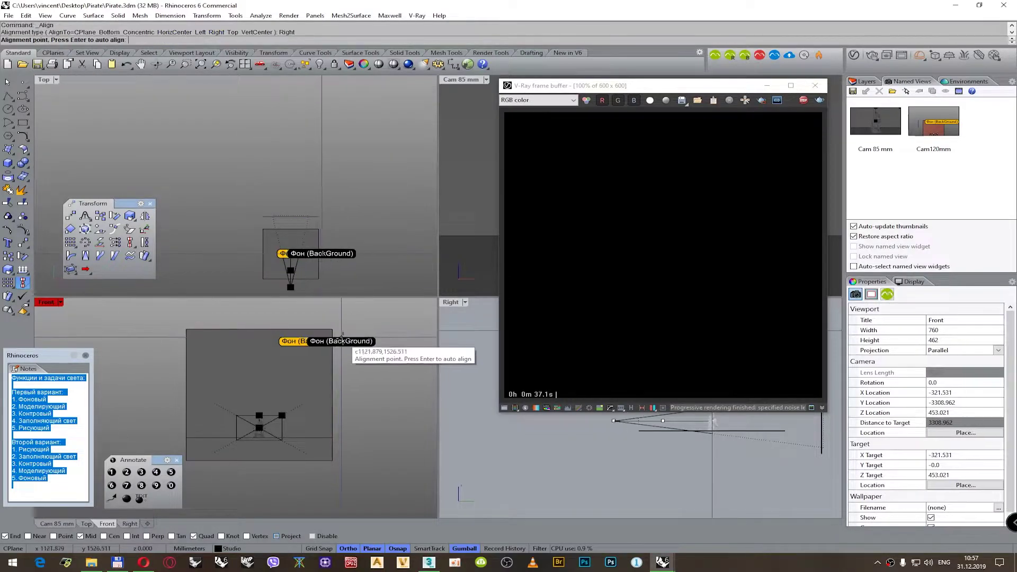
{"action": "left_click", "coordinate": [368, 337]}
{"action": "right_click", "coordinate": [369, 334]}
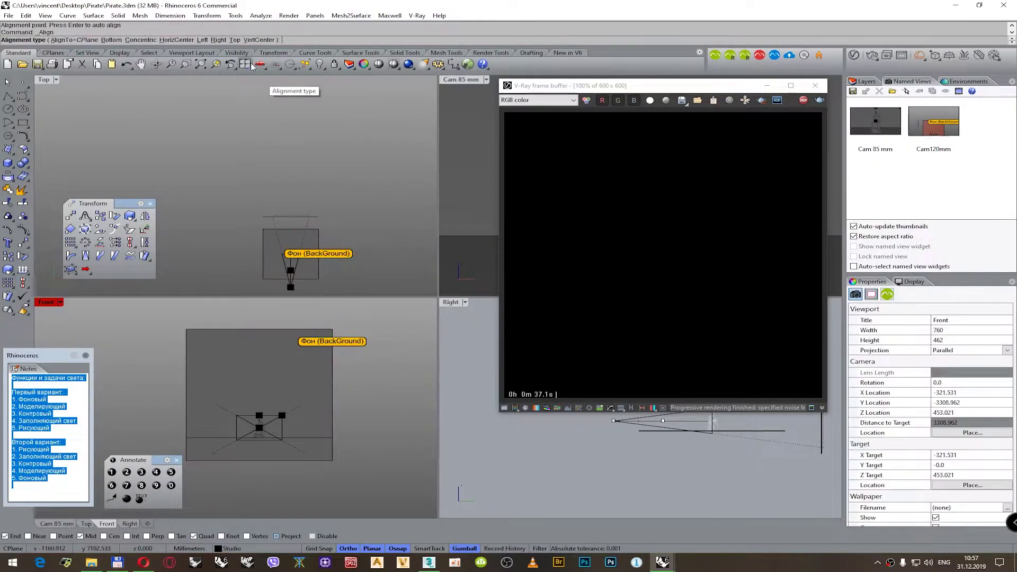
{"action": "left_click", "coordinate": [231, 41]}
{"action": "left_click", "coordinate": [342, 342]}
- Delete the "Фон (BackGround)" dot and close the Annotate toolbar
{"action": "left_click_drag", "start_coordinate": [369, 359], "coordinate": [255, 311]}
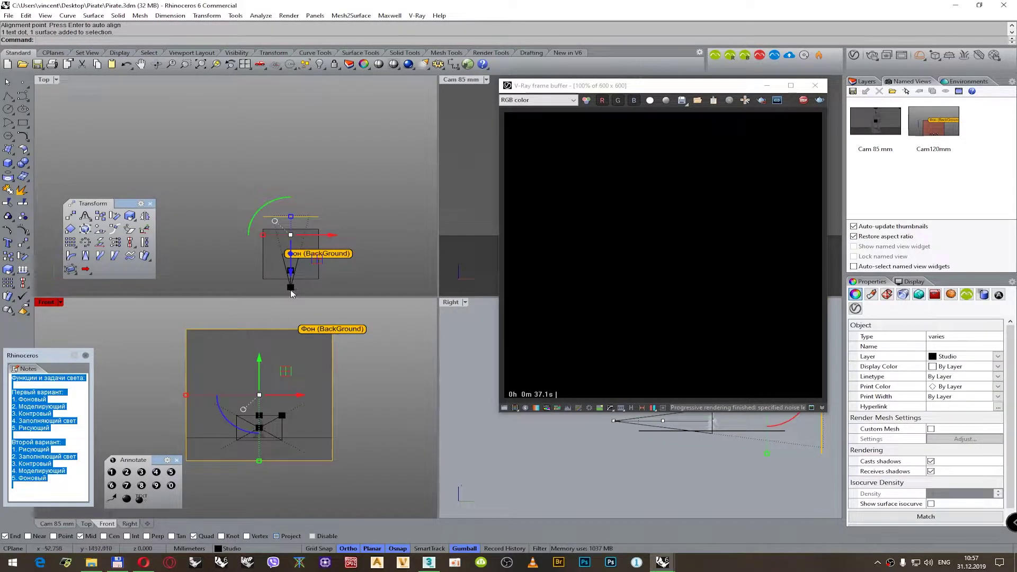
{"action": "scroll", "coordinate": [578, 496], "scroll_direction": "down", "scroll_amount": 5}
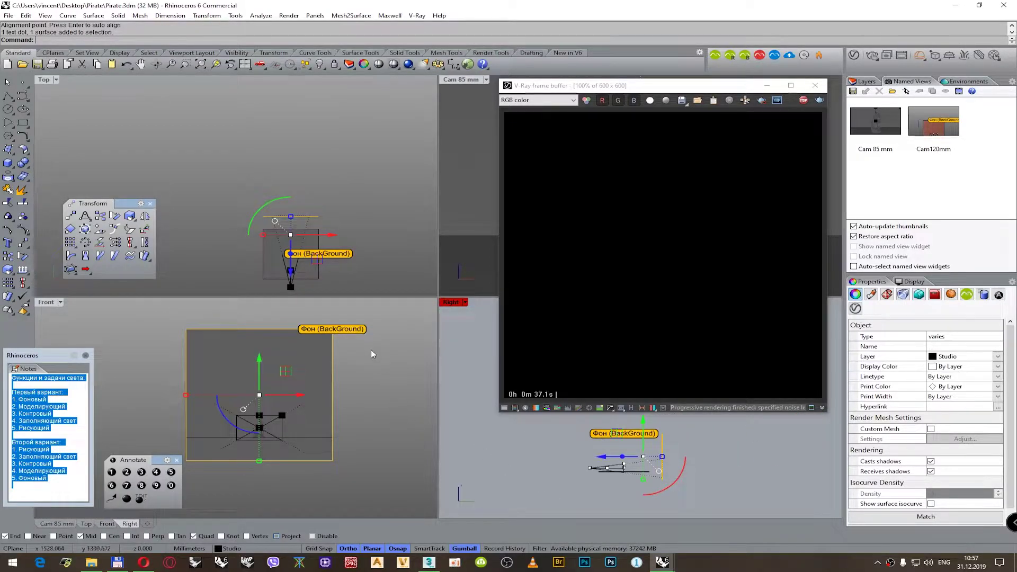
{"action": "left_click", "coordinate": [364, 330]}
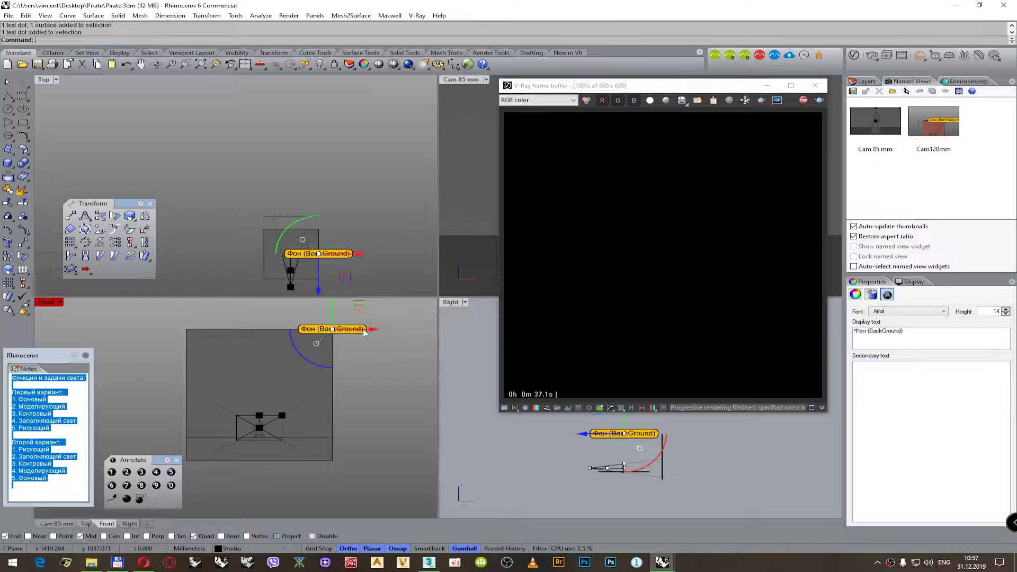
{"action": "key", "text": "Delete"}
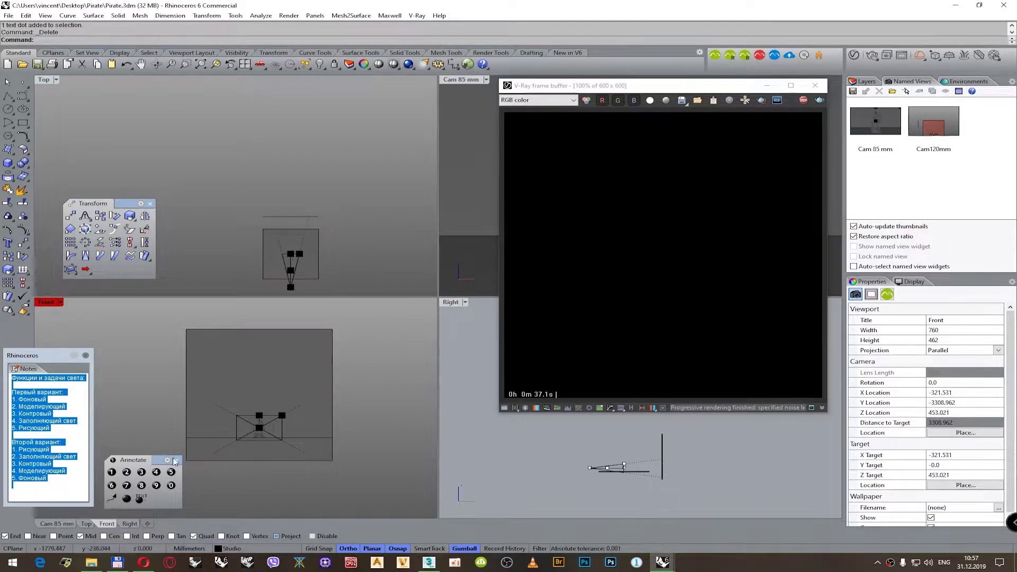
{"action": "left_click", "coordinate": [175, 460]}
- Create a text object reading "Фон (BackGround)" as grouped curves and place it on the upper part of the backdrop in the Front view
{"action": "left_click", "coordinate": [8, 242]}
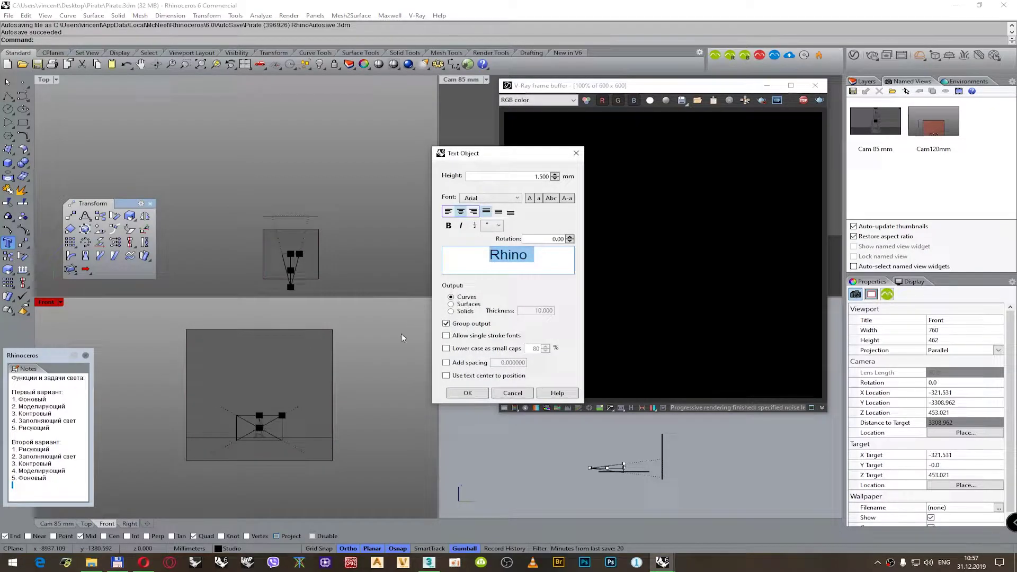
{"action": "key", "text": "alt+shift"}
{"action": "type", "text": "Ф"}
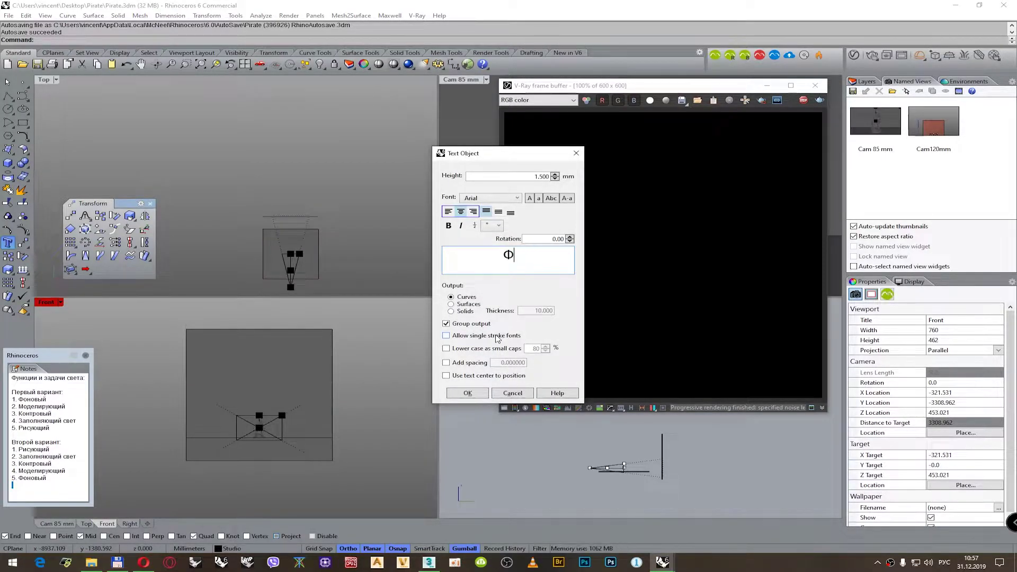
{"action": "type", "text": "он ()Back"}
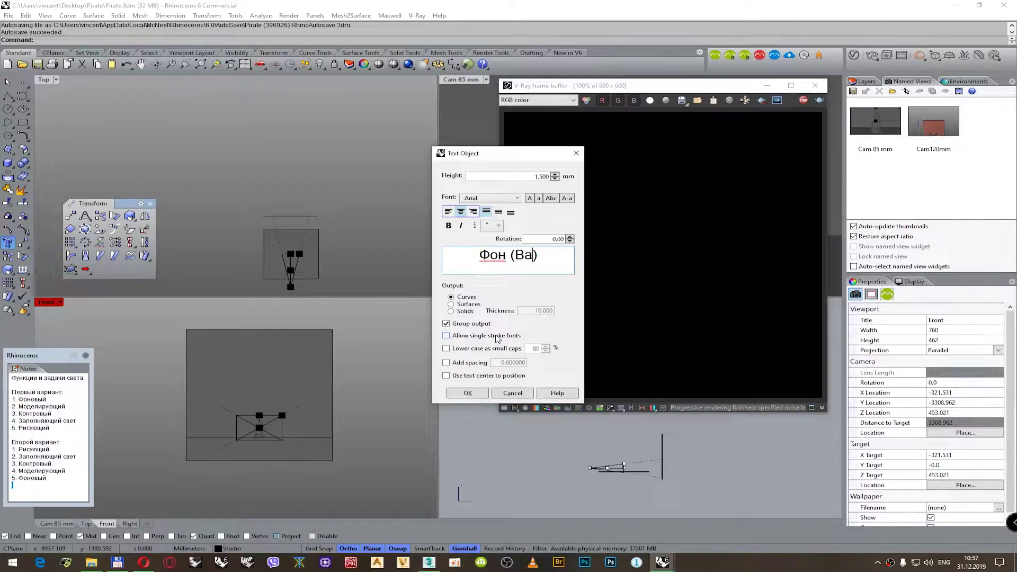
{"action": "type", "text": "Ground"}
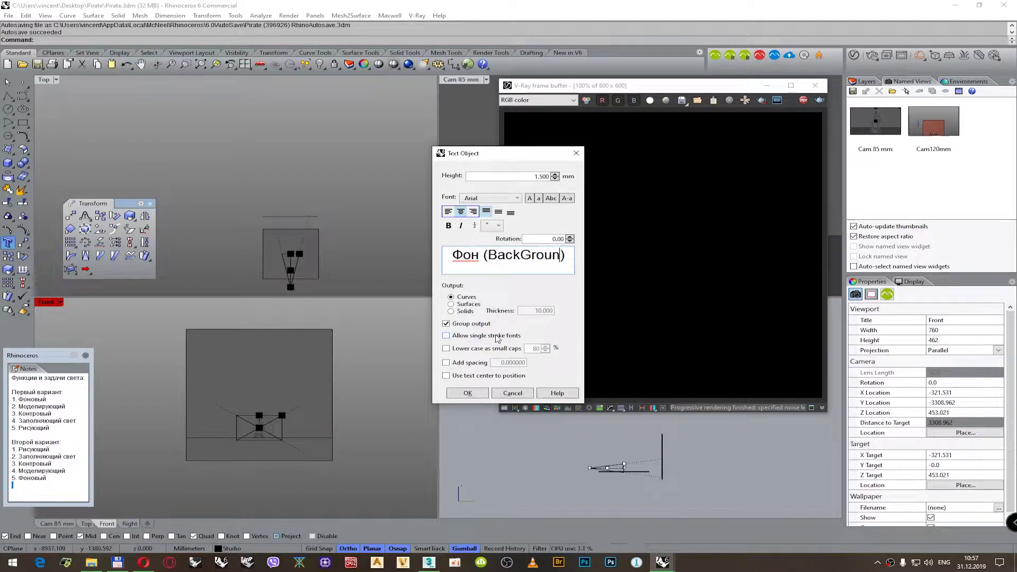
{"action": "left_click", "coordinate": [468, 393]}
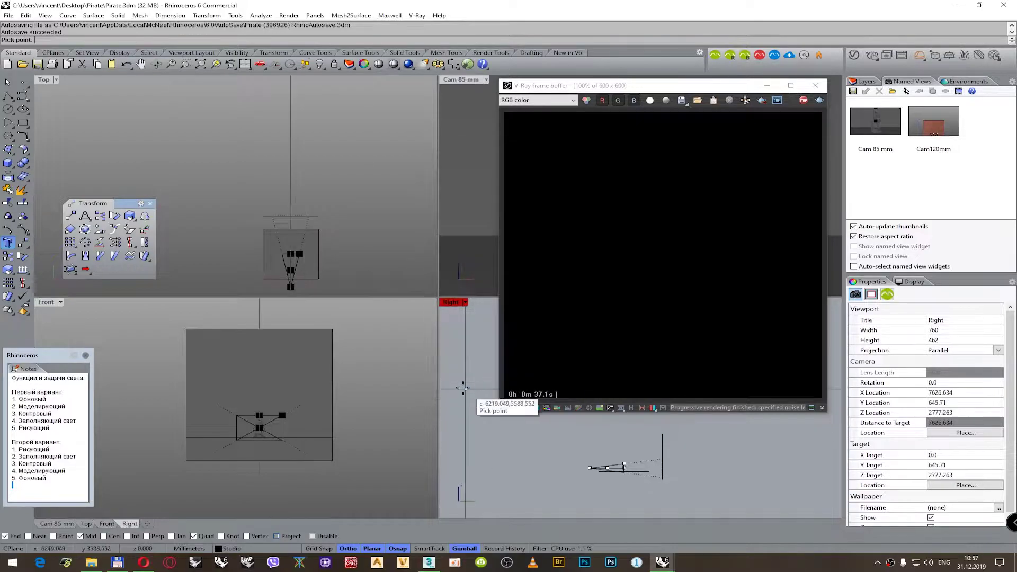
{"action": "left_click", "coordinate": [309, 338]}
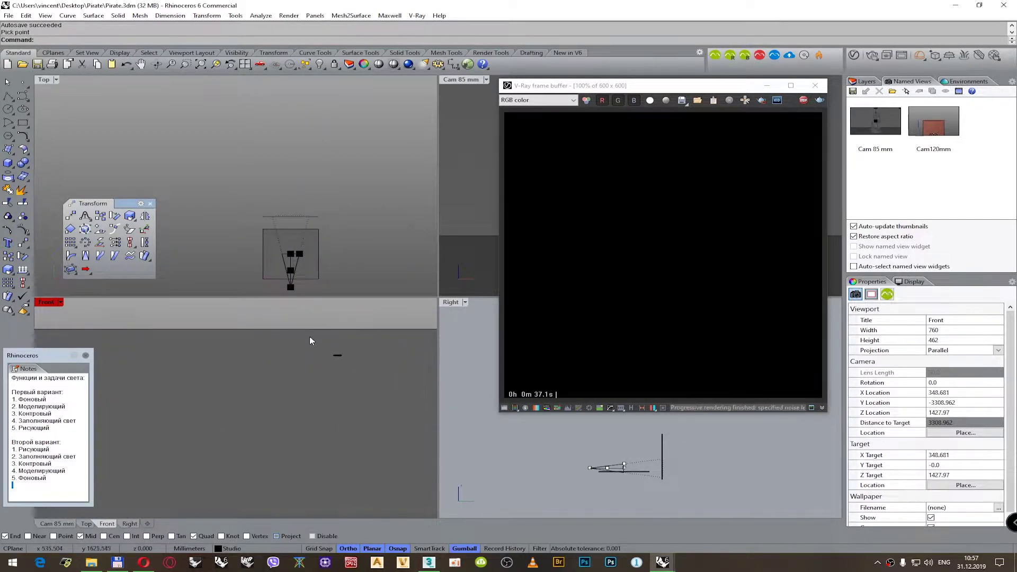
- Scale the "Фон (BackGround)" label curves up by a factor of 4 in the Front view
{"action": "left_click", "coordinate": [338, 366]}
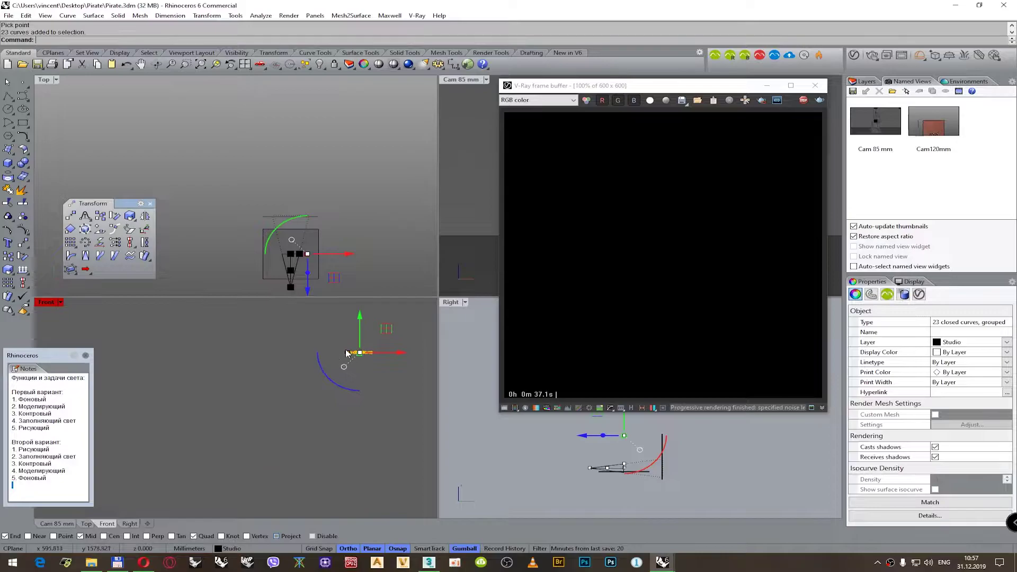
{"action": "left_click", "coordinate": [348, 355]}
{"action": "type", "text": "4"}
{"action": "key", "text": "Return"}
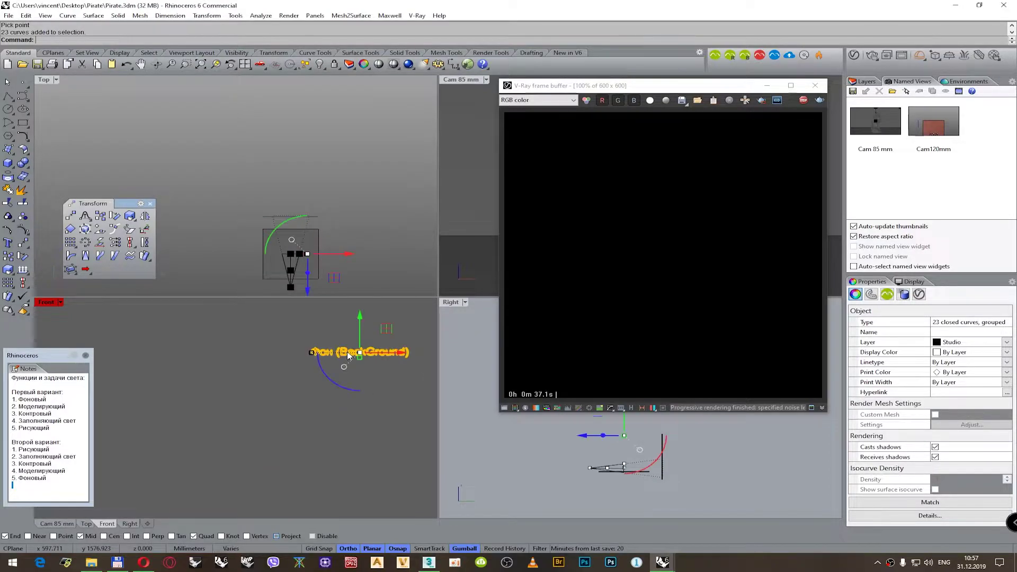
{"action": "scroll", "coordinate": [312, 355], "scroll_direction": "up", "scroll_amount": 3}
{"action": "scroll", "coordinate": [311, 353], "scroll_direction": "down", "scroll_amount": 5}
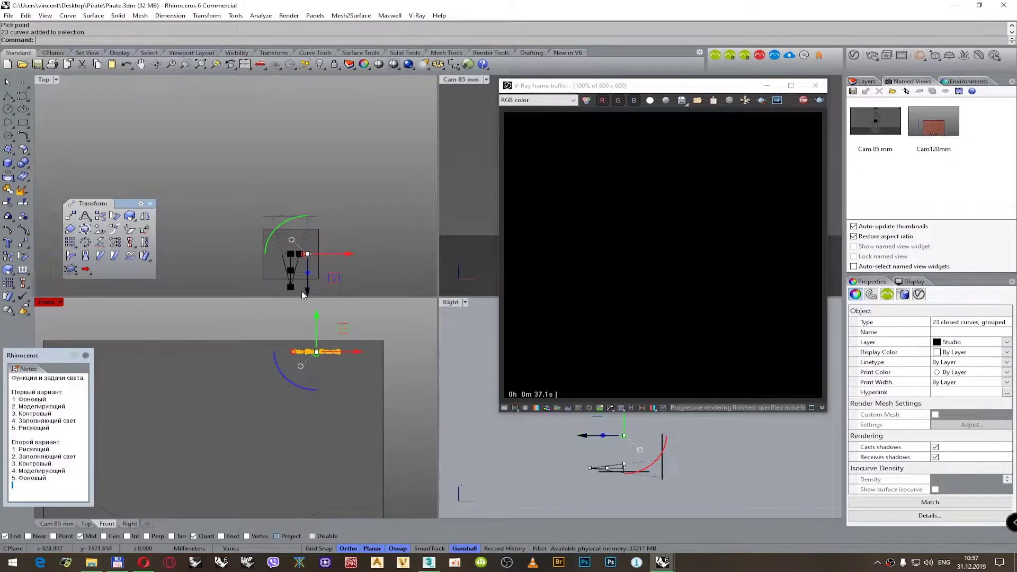
- Align the top of the "Фон (BackGround)" label with the backdrop line in the Top view
{"action": "right_click_drag", "start_coordinate": [304, 291], "coordinate": [300, 256]}
{"action": "left_click", "coordinate": [25, 282]}
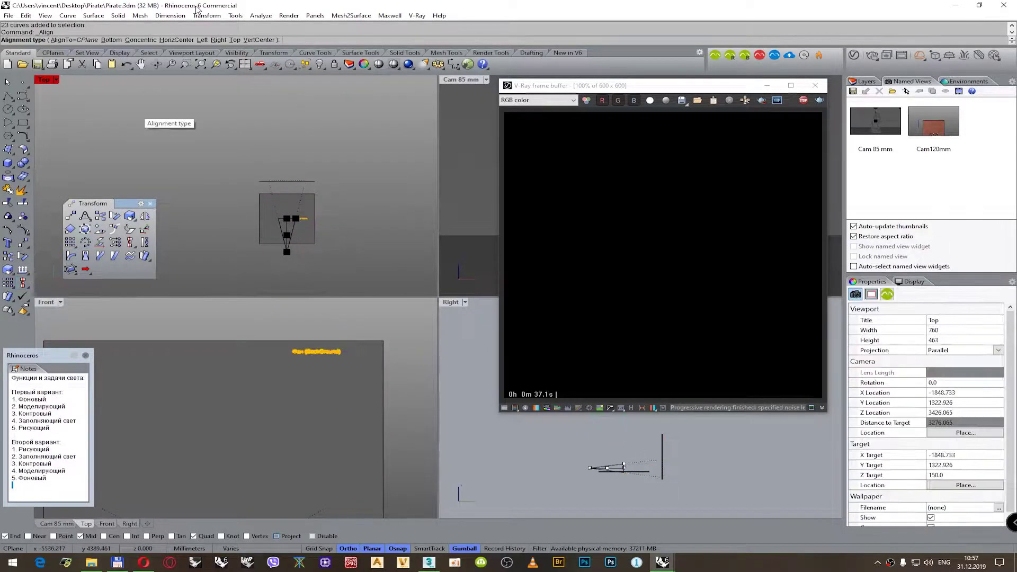
{"action": "left_click", "coordinate": [316, 184]}
{"action": "left_click", "coordinate": [355, 215]}
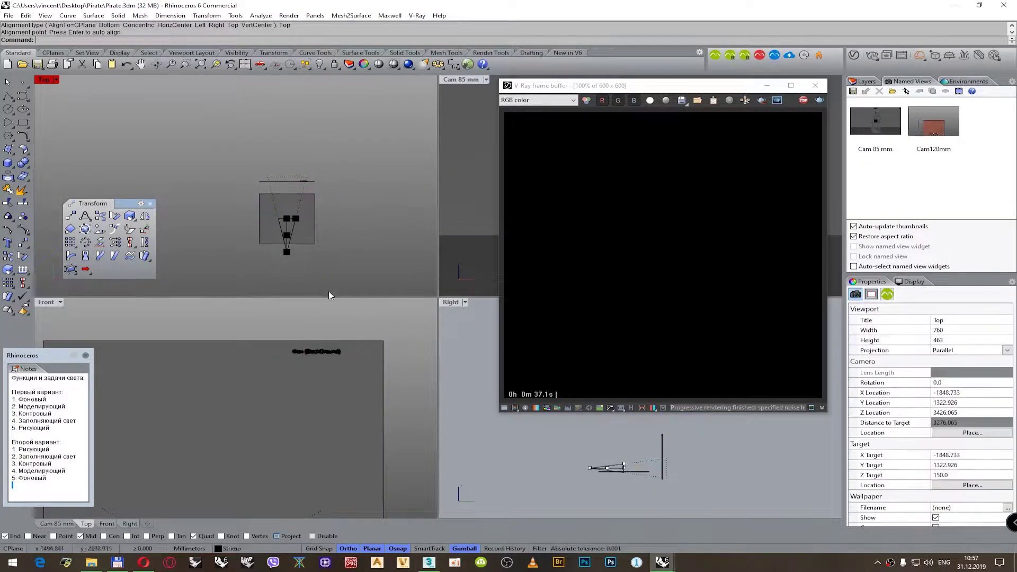
- Enlarge the "Фон (BackGround)" label further in the Front view with two more scalings
{"action": "left_click_drag", "start_coordinate": [281, 333], "coordinate": [364, 377]}
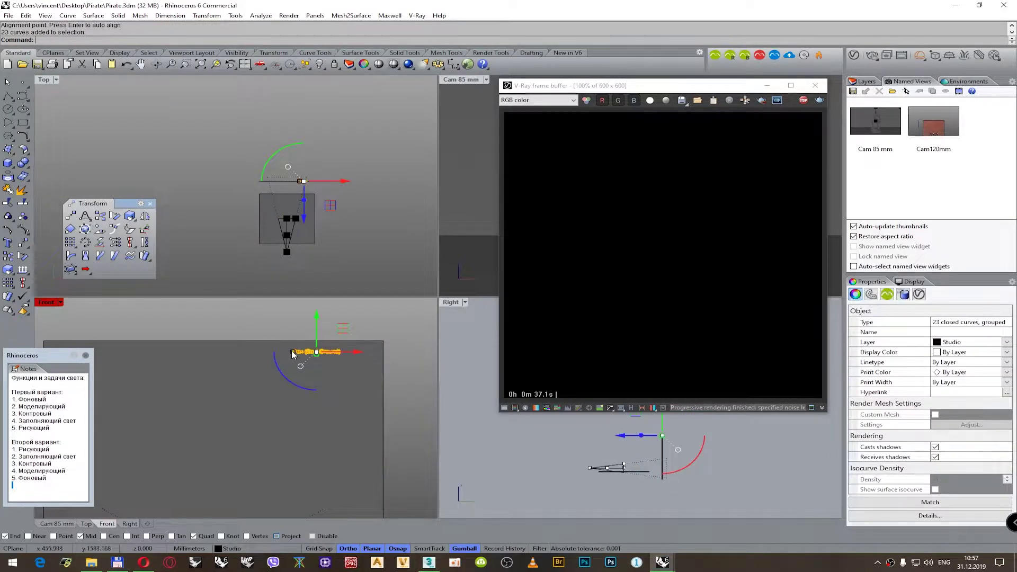
{"action": "left_click", "coordinate": [292, 352]}
{"action": "key", "text": "Return"}
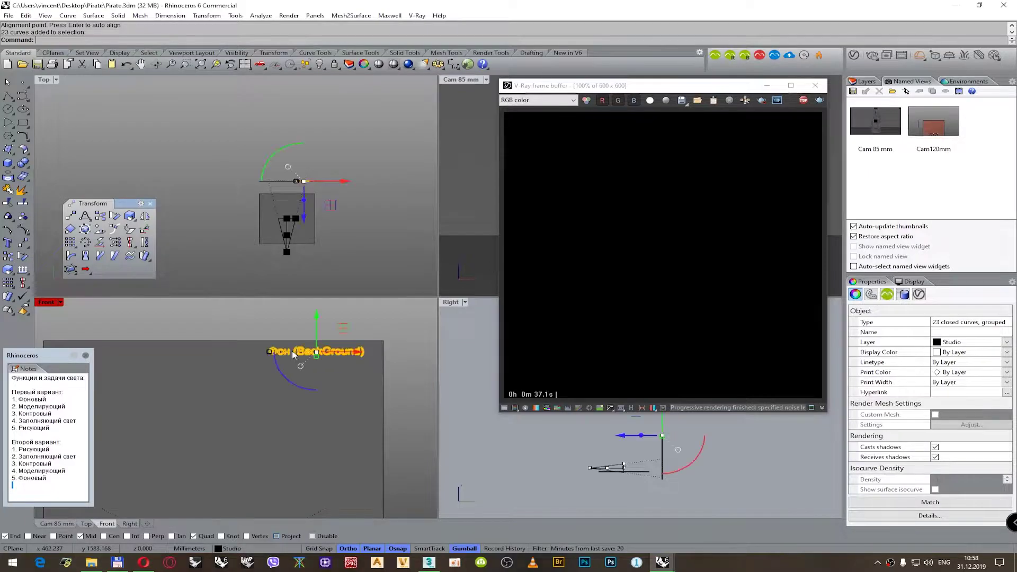
{"action": "left_click", "coordinate": [269, 352]}
{"action": "key", "text": "Return"}
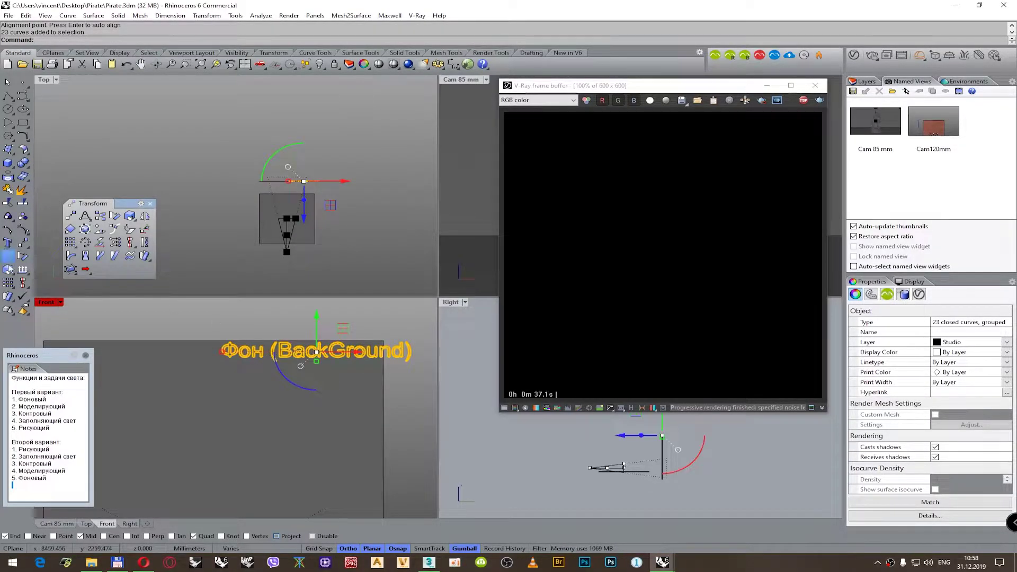
- Align the right side of the "Фон (BackGround)" label with the backdrop's upper right corner in the Front view
{"action": "left_click", "coordinate": [23, 284]}
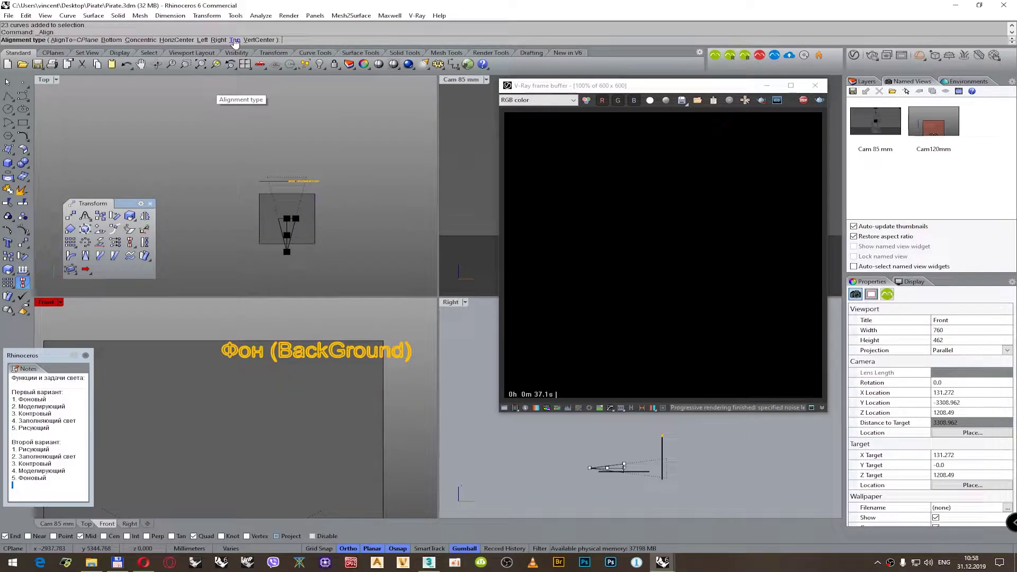
{"action": "left_click", "coordinate": [218, 39]}
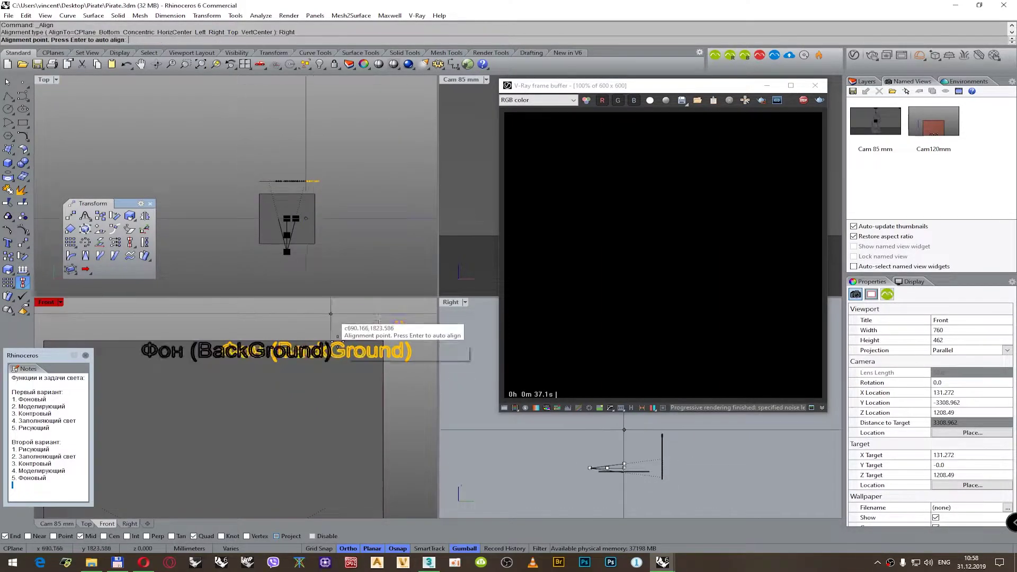
{"action": "left_click", "coordinate": [383, 341]}
{"action": "left_click", "coordinate": [338, 321]}
{"action": "scroll", "coordinate": [352, 360], "scroll_direction": "down", "scroll_amount": 3}
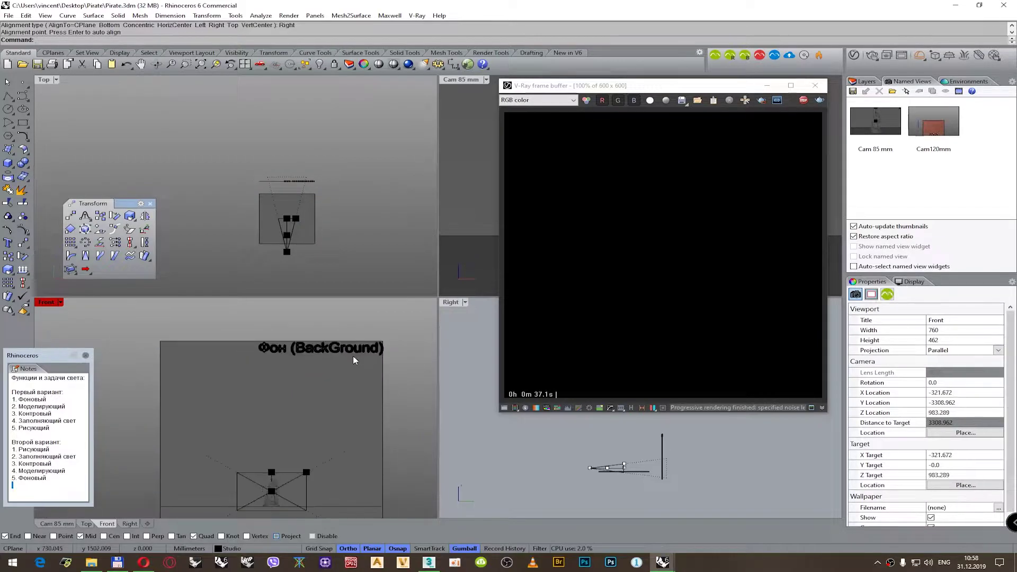
- Group the "Фон (BackGround)" label with the backdrop surface
{"action": "scroll", "coordinate": [354, 359], "scroll_direction": "down", "scroll_amount": 2}
{"action": "key", "text": "ctrl+a"}
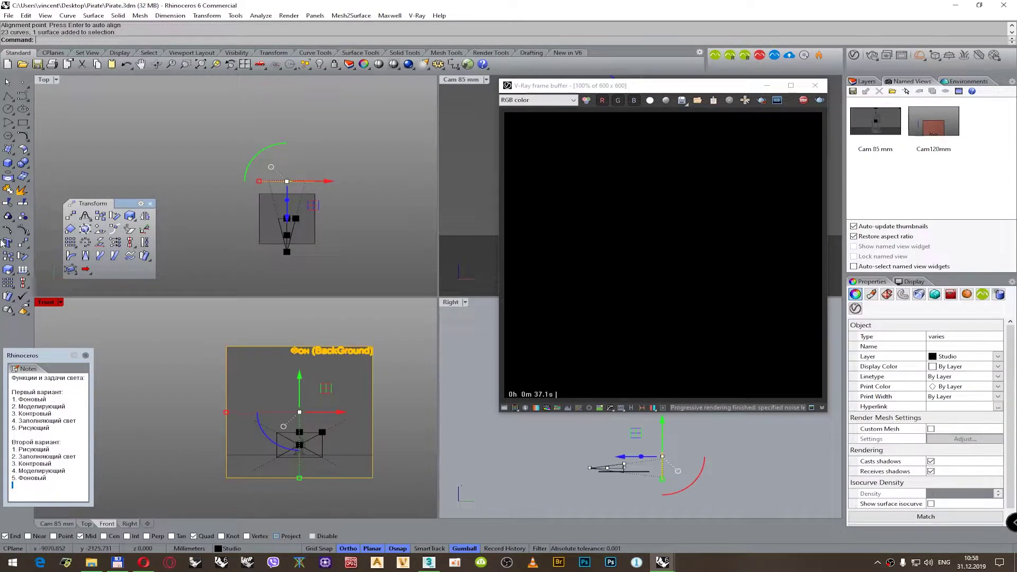
{"action": "left_click", "coordinate": [7, 216]}
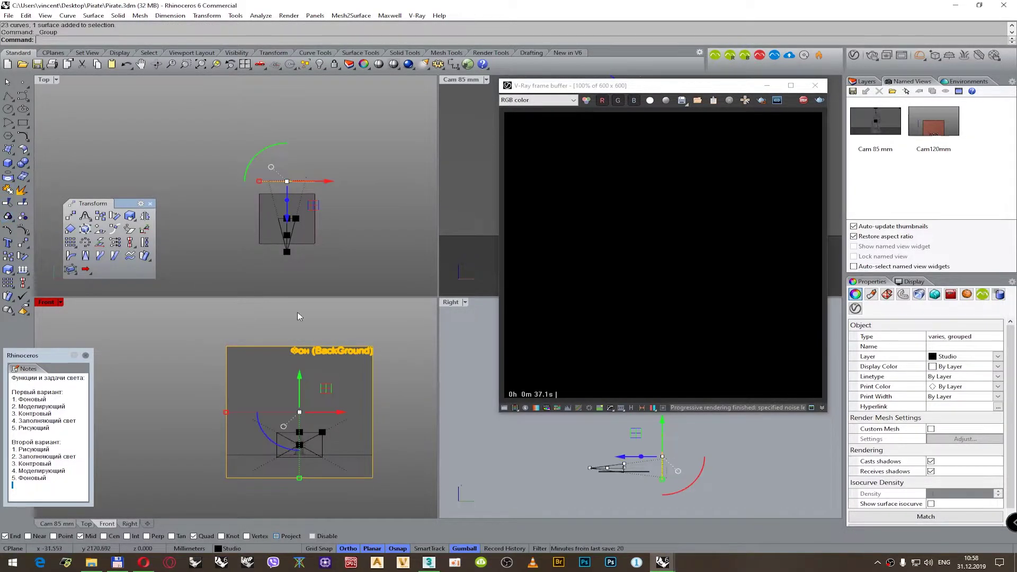
{"action": "left_click", "coordinate": [297, 312]}
- Create a text object reading "Пол (Ground)" as grouped curves and place it on the upper right part of the floor in the Top view
{"action": "left_click", "coordinate": [313, 237]}
{"action": "scroll", "coordinate": [313, 237], "scroll_direction": "up", "scroll_amount": 3}
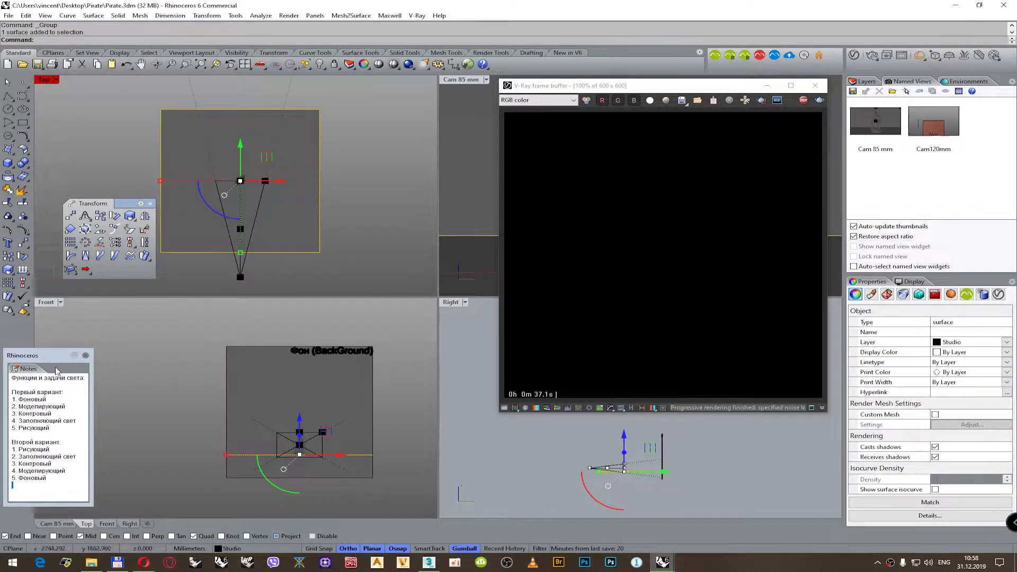
{"action": "left_click", "coordinate": [8, 243]}
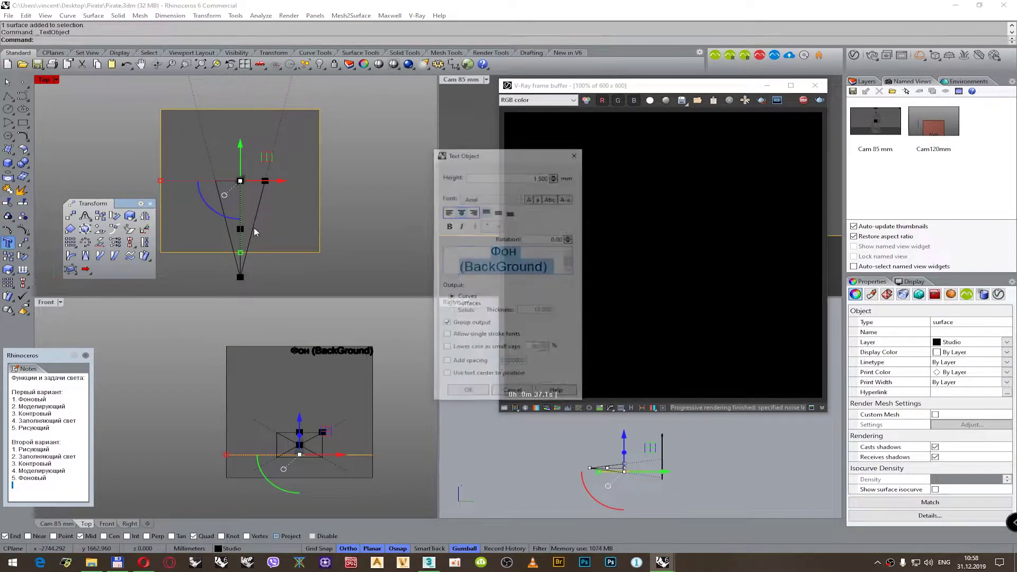
{"action": "double_click", "coordinate": [513, 255]}
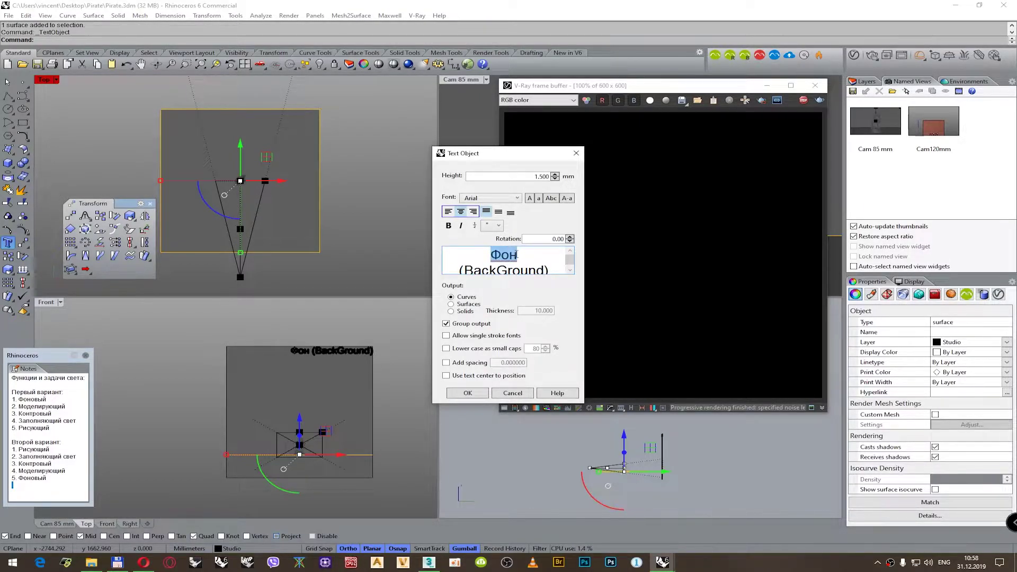
{"action": "type", "text": "Пол"}
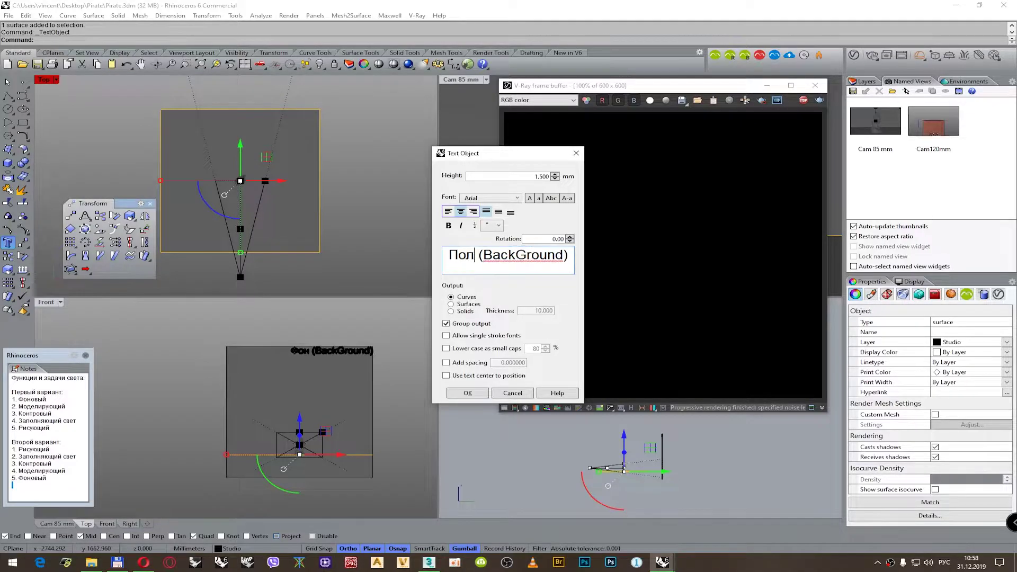
{"action": "key", "text": "Delete"}
{"action": "key", "text": "Delete"}
{"action": "key", "text": "Delete"}
{"action": "key", "text": "Delete"}
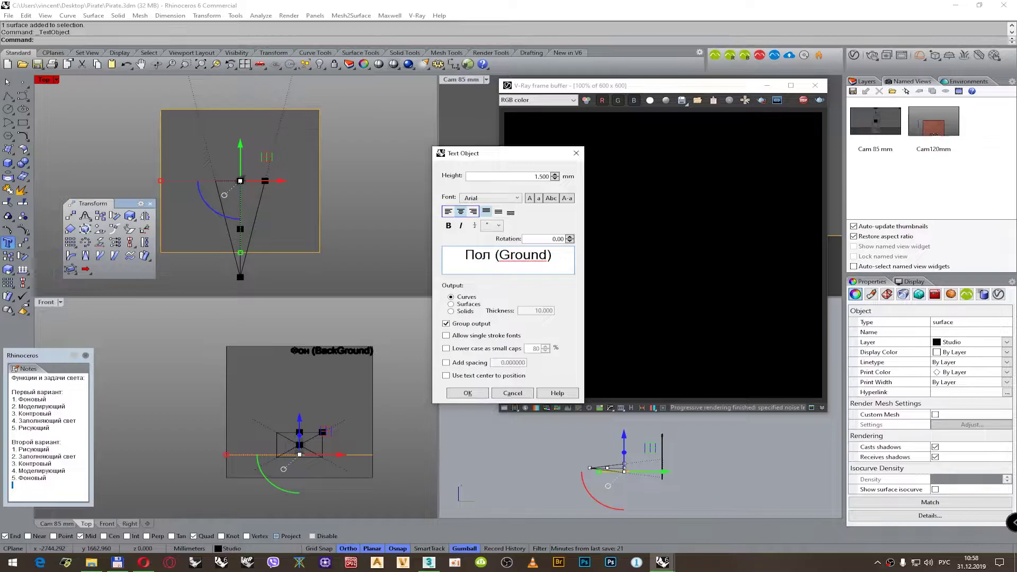
{"action": "left_click", "coordinate": [467, 392]}
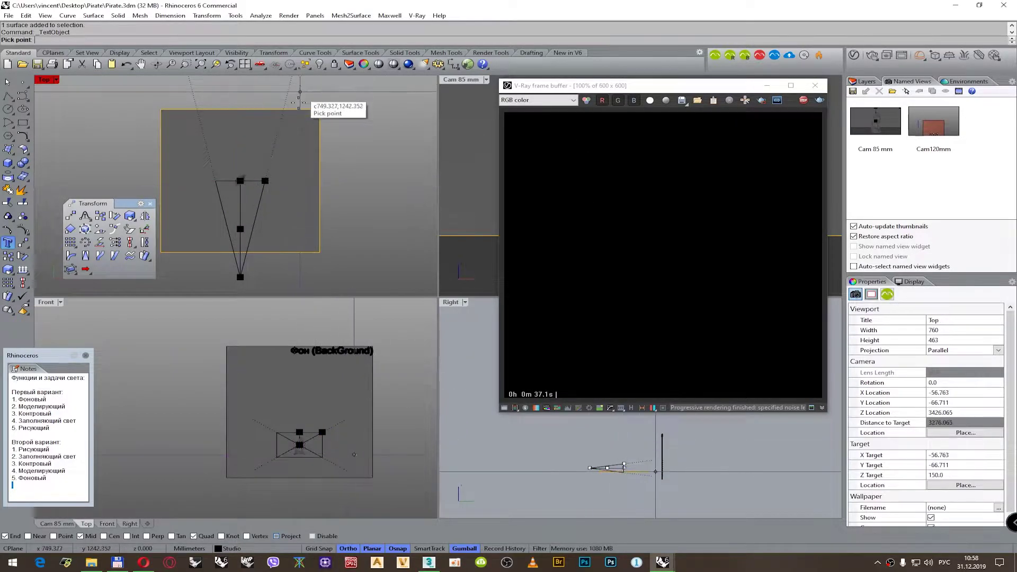
{"action": "scroll", "coordinate": [299, 159], "scroll_direction": "down", "scroll_amount": 3}
{"action": "scroll", "coordinate": [300, 172], "scroll_direction": "up", "scroll_amount": 2}
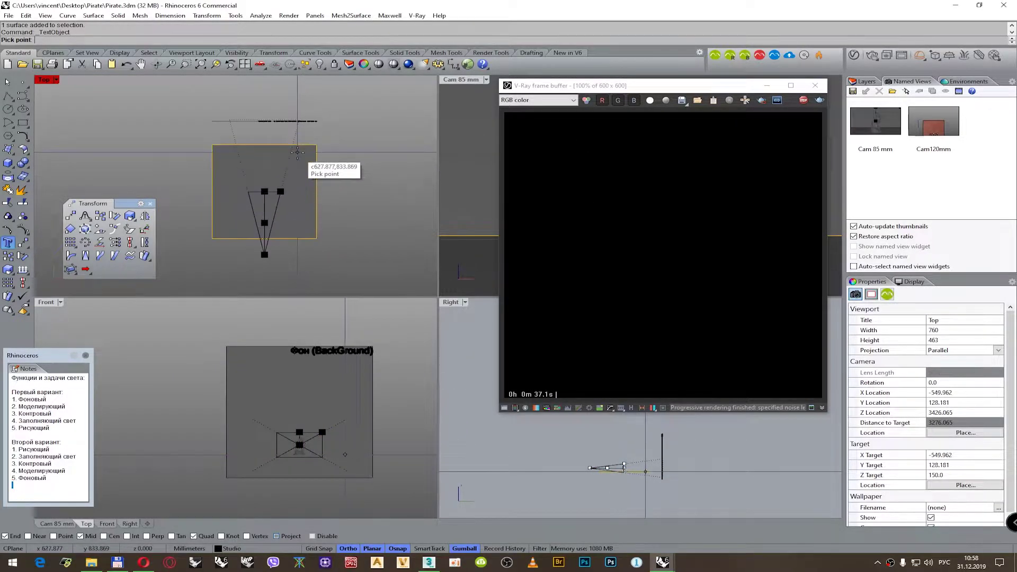
{"action": "left_click", "coordinate": [297, 152]}
- Enlarge the "Пол (Ground)" label in the Top view, scaling it by a factor of 8 and then once more
{"action": "scroll", "coordinate": [297, 151], "scroll_direction": "up", "scroll_amount": 3}
{"action": "left_click", "coordinate": [293, 107]}
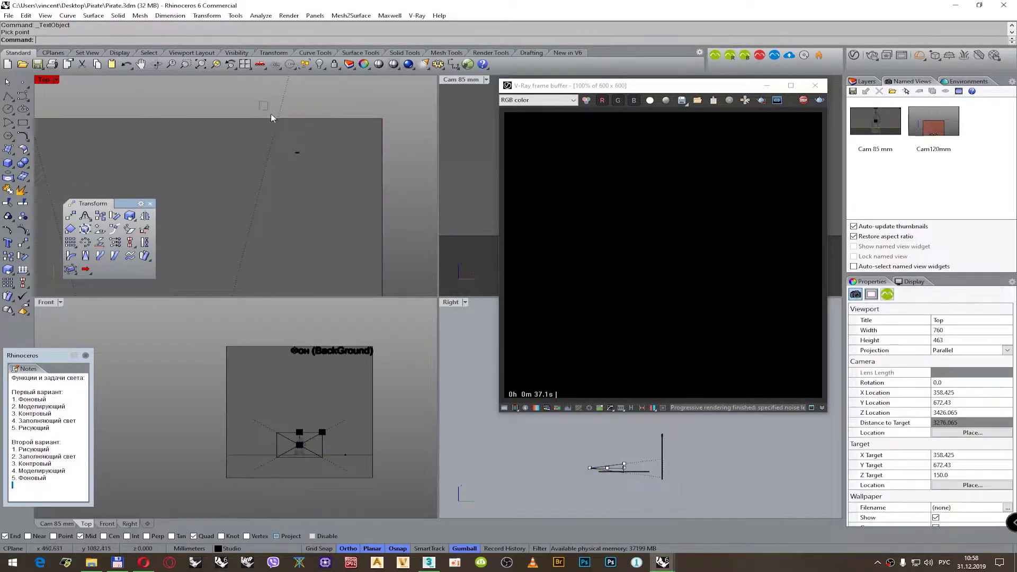
{"action": "mouse_move", "coordinate": [291, 164]}
{"action": "right_mouse_down"}
{"action": "mouse_move", "coordinate": [275, 181]}
{"action": "mouse_move", "coordinate": [280, 166]}
{"action": "right_mouse_up"}
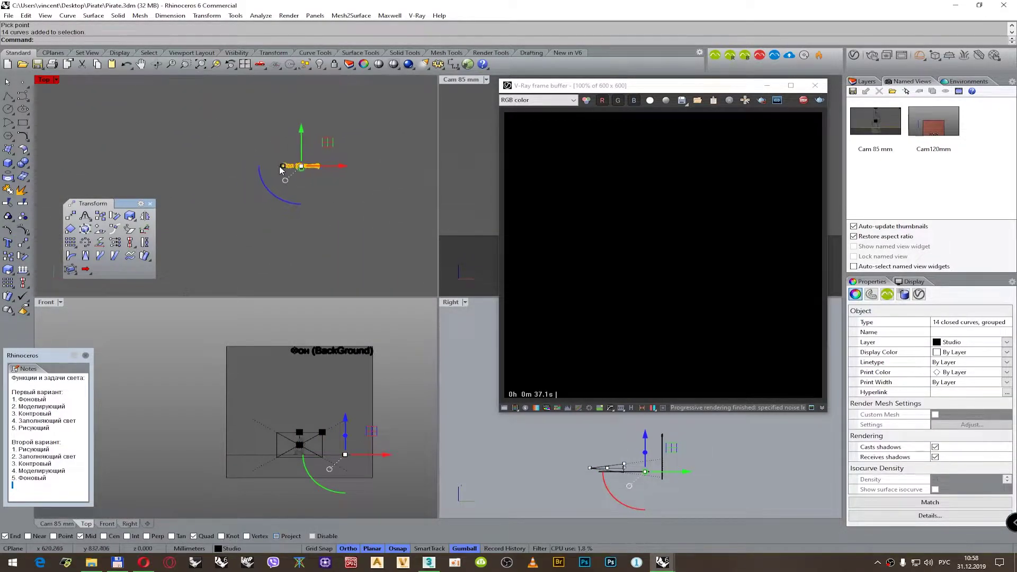
{"action": "left_click", "coordinate": [284, 166]}
{"action": "type", "text": "8"}
{"action": "key", "text": "Return"}
{"action": "scroll", "coordinate": [286, 159], "scroll_direction": "down", "scroll_amount": 3}
{"action": "scroll", "coordinate": [305, 125], "scroll_direction": "up", "scroll_amount": 4}
{"action": "scroll", "coordinate": [302, 165], "scroll_direction": "up", "scroll_amount": 3}
{"action": "left_click", "coordinate": [302, 165]}
{"action": "key", "text": "Return"}
{"action": "scroll", "coordinate": [302, 166], "scroll_direction": "down", "scroll_amount": 5}
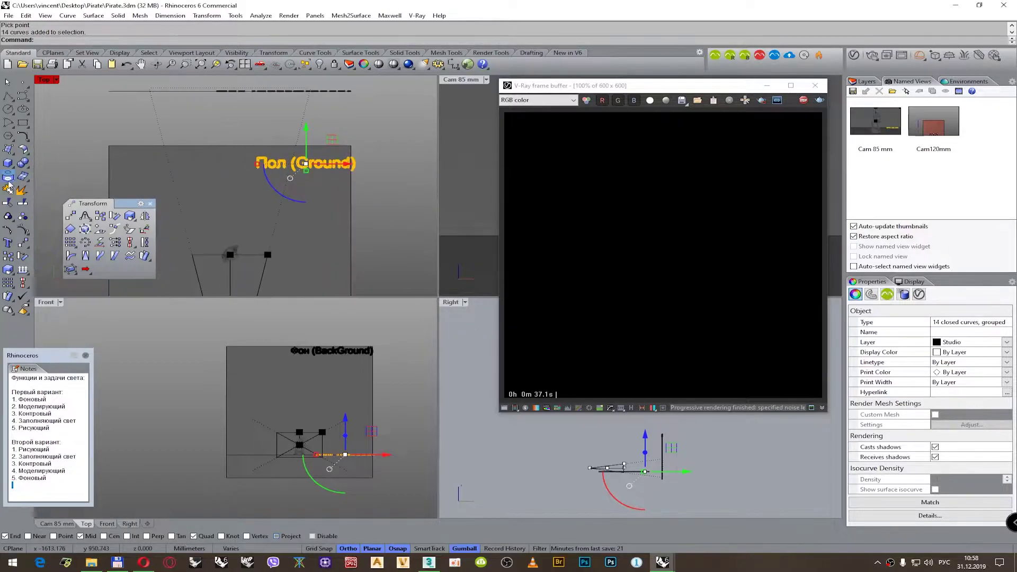
- Align the top and right sides of the "Пол (Ground)" label with the floor's upper right corner in the Top view
{"action": "left_click", "coordinate": [24, 284]}
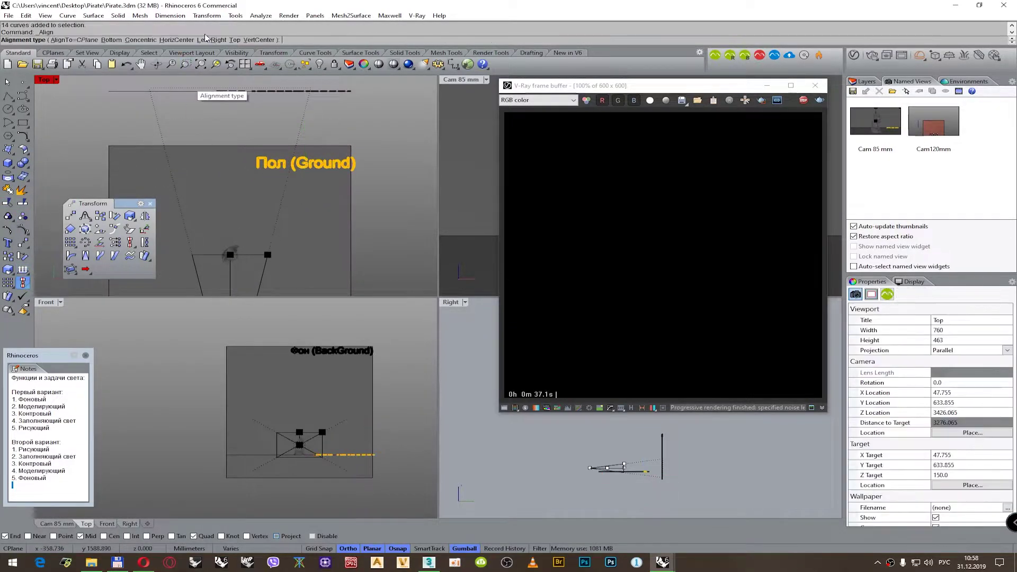
{"action": "left_click", "coordinate": [233, 32]}
{"action": "left_click", "coordinate": [366, 155]}
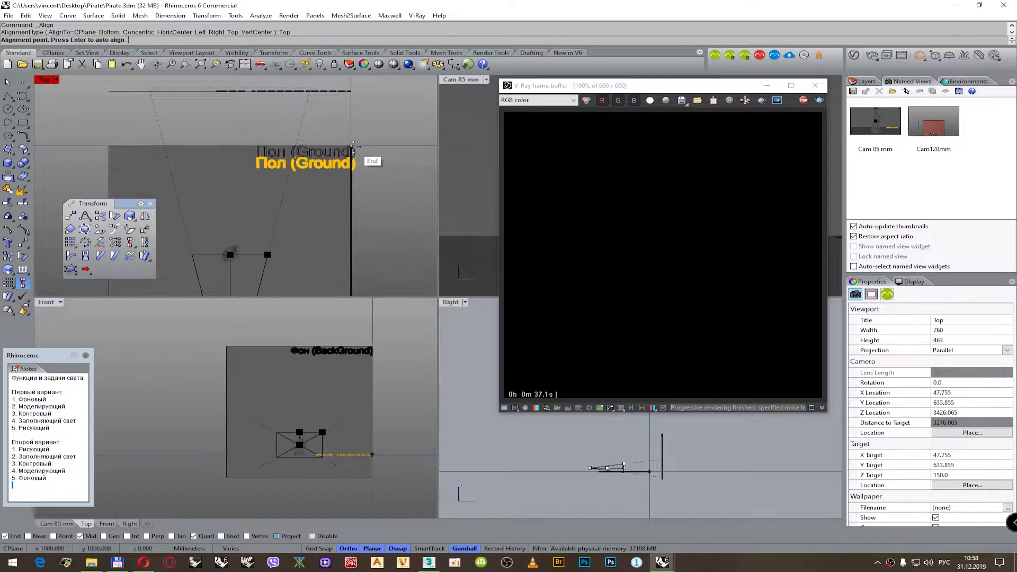
{"action": "key", "text": "Return"}
{"action": "left_click", "coordinate": [218, 40]}
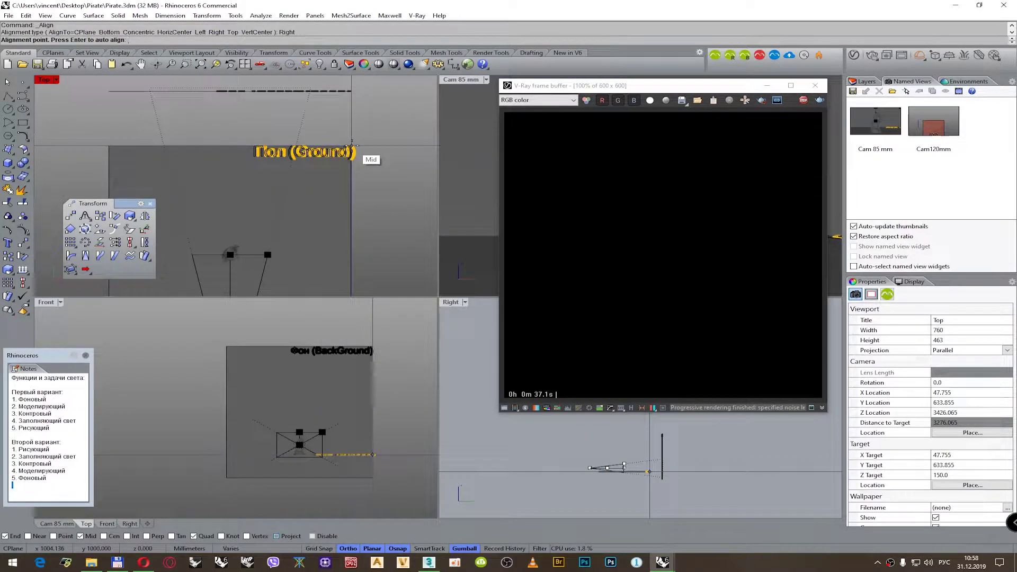
{"action": "scroll", "coordinate": [354, 147], "scroll_direction": "up", "scroll_amount": 5}
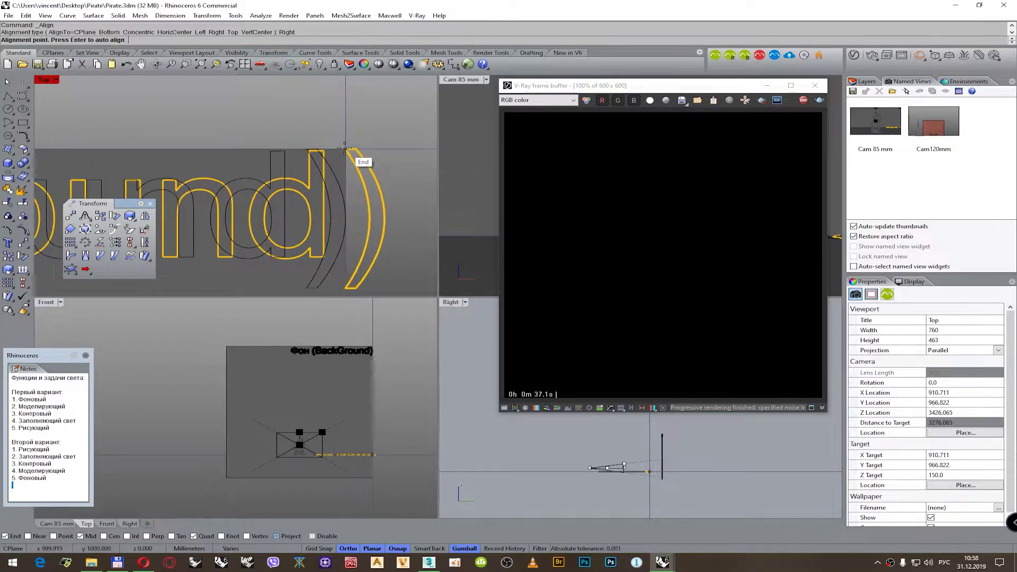
{"action": "left_click", "coordinate": [363, 156]}
{"action": "left_click", "coordinate": [362, 128]}
{"action": "scroll", "coordinate": [381, 159], "scroll_direction": "down", "scroll_amount": 4}
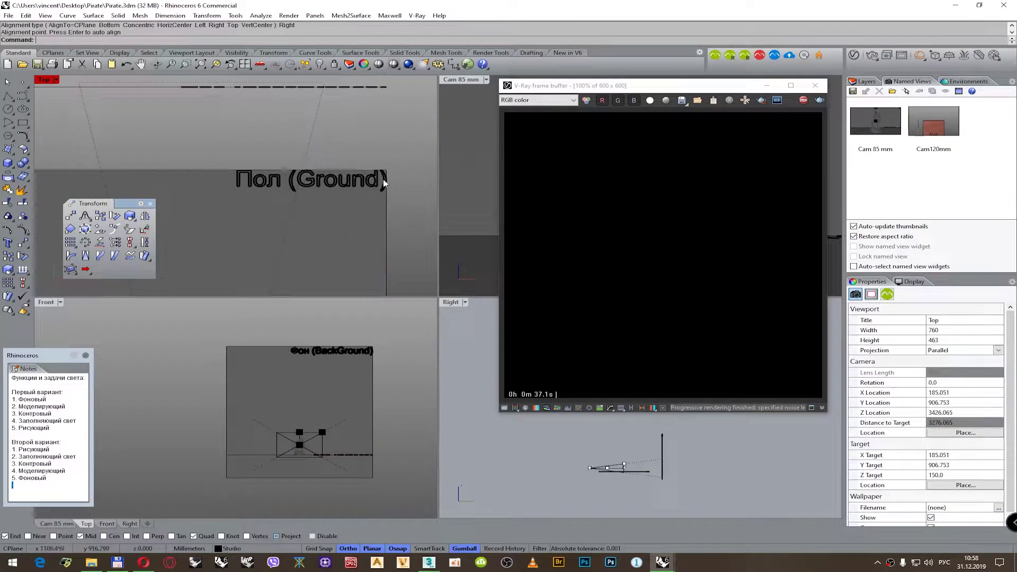
- Group the "Пол (Ground)" label with the floor surface
{"action": "left_click", "coordinate": [373, 180]}
{"action": "left_click", "coordinate": [9, 217]}
{"action": "left_click", "coordinate": [374, 136]}
{"action": "scroll", "coordinate": [375, 136], "scroll_direction": "down", "scroll_amount": 5}
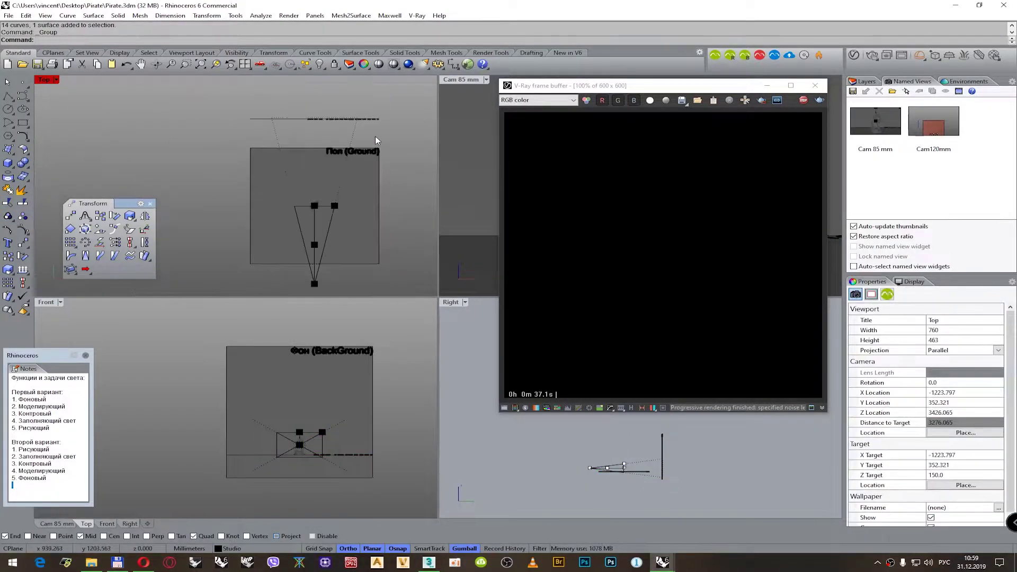
{"action": "scroll", "coordinate": [375, 139], "scroll_direction": "up", "scroll_amount": 3}
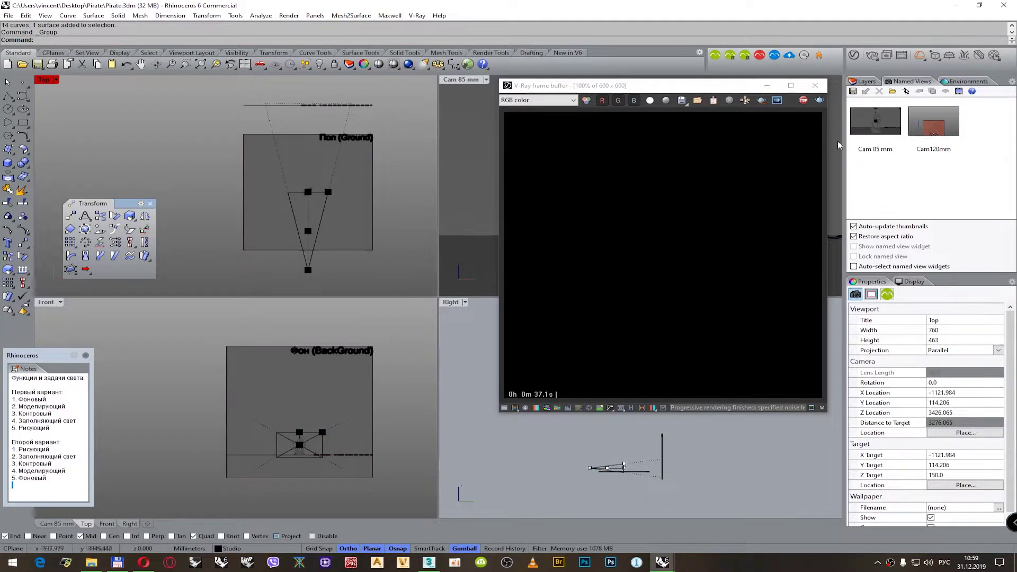
- Show the named view widget for the Cam 85 mm view so the camera appears in the viewports
{"action": "left_click", "coordinate": [863, 119]}
{"action": "left_click", "coordinate": [855, 247]}
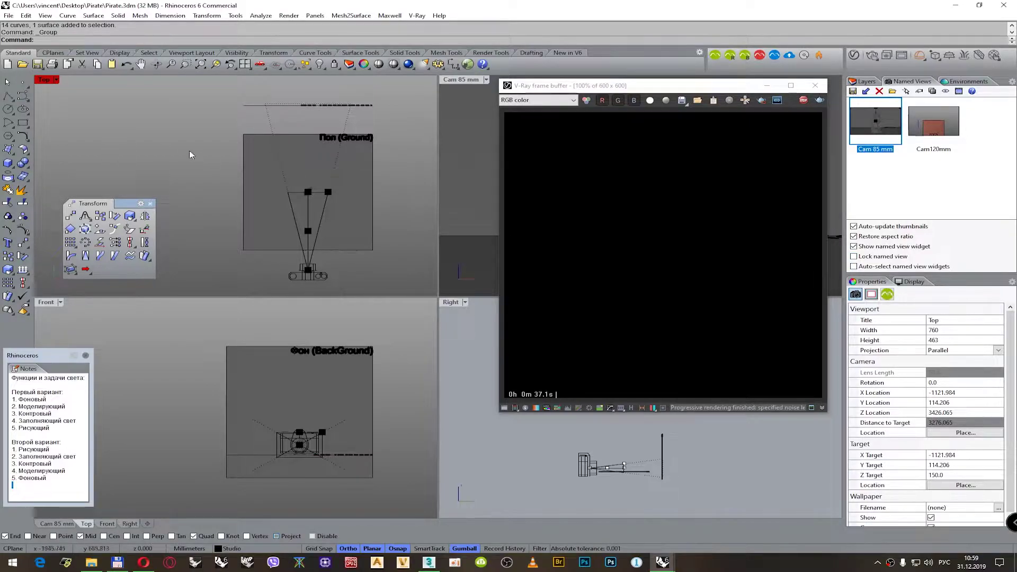
{"action": "right_click_drag", "start_coordinate": [248, 391], "coordinate": [253, 387]}
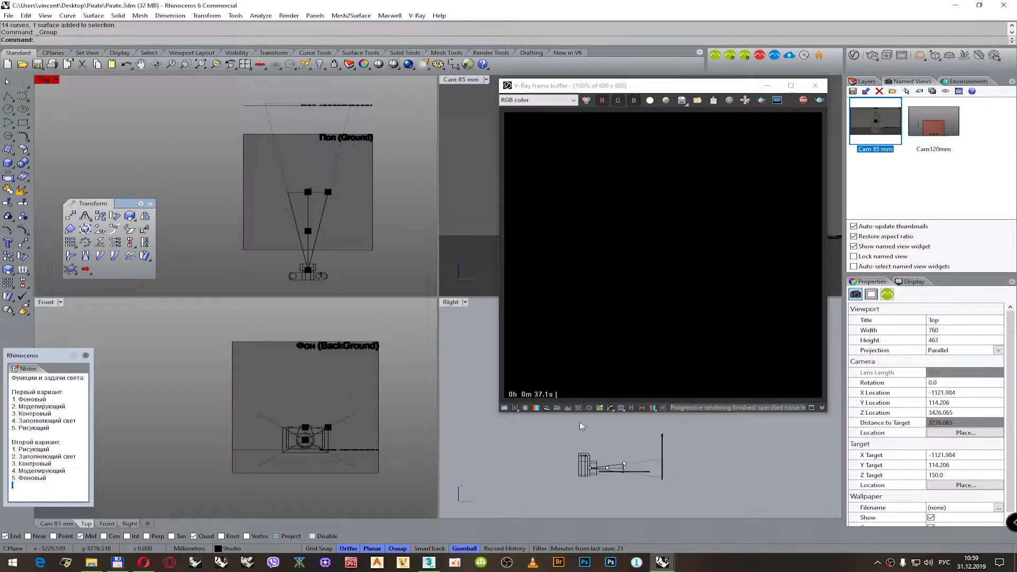
{"action": "scroll", "coordinate": [573, 454], "scroll_direction": "up", "scroll_amount": 4}
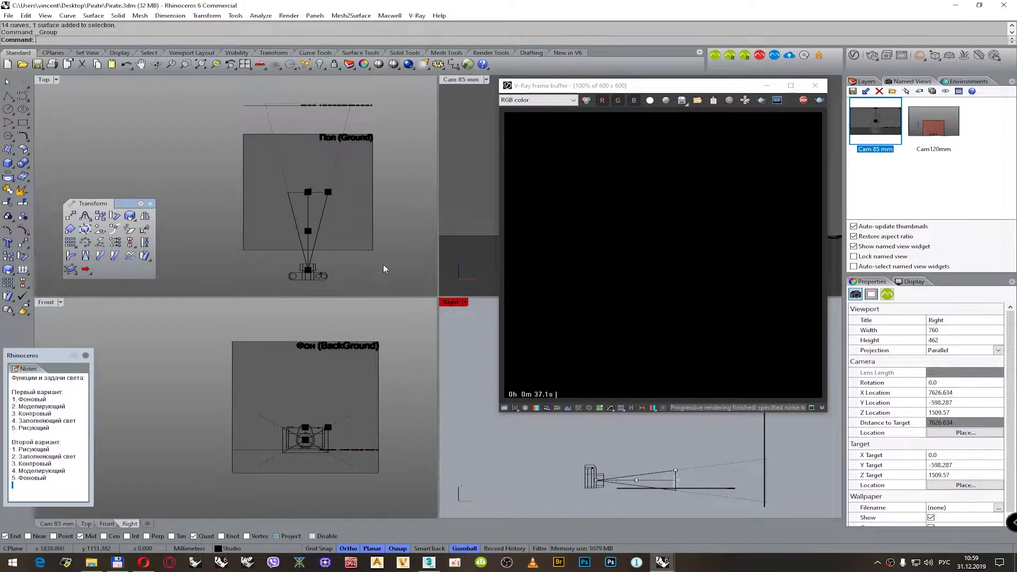
- Close the Transform toolbar and move the floating Notes panel over the Front viewport
{"action": "left_click", "coordinate": [151, 205]}
{"action": "right_click_drag", "start_coordinate": [183, 177], "coordinate": [121, 171]}
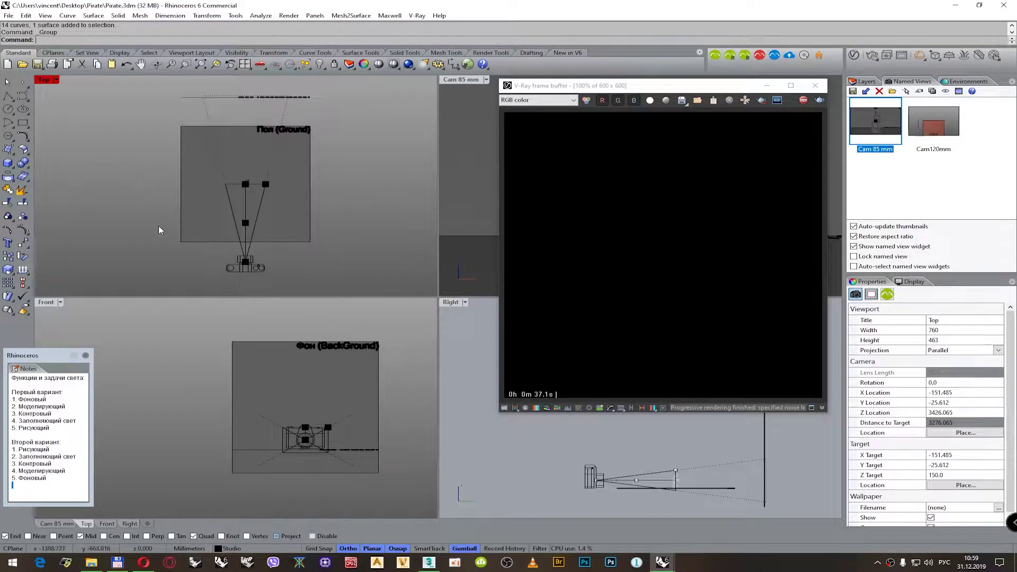
{"action": "left_click_drag", "start_coordinate": [57, 354], "coordinate": [90, 323]}
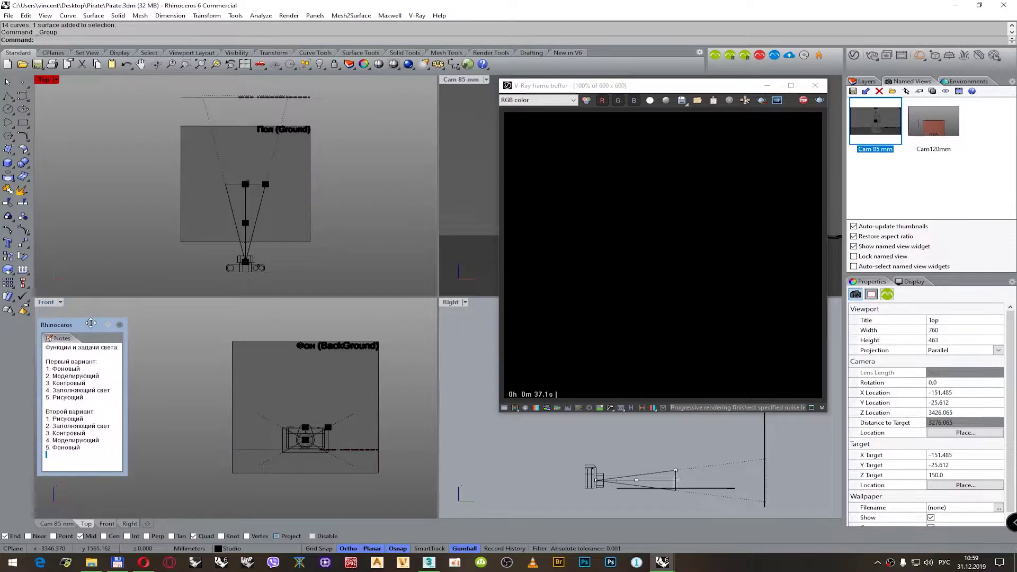
{"action": "double_click", "coordinate": [56, 371]}
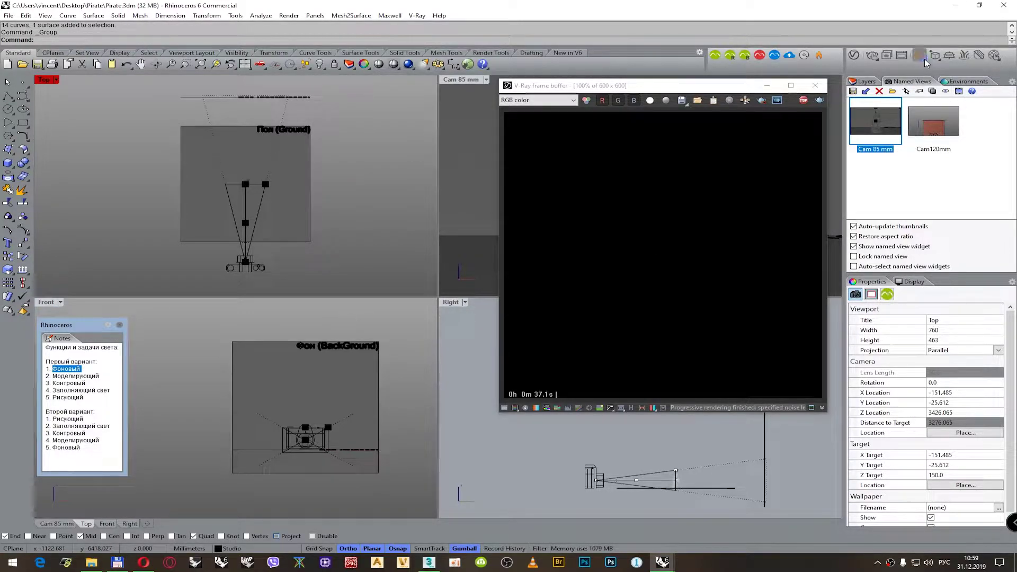
{"action": "left_click", "coordinate": [921, 56]}
{"action": "left_click", "coordinate": [890, 75]}
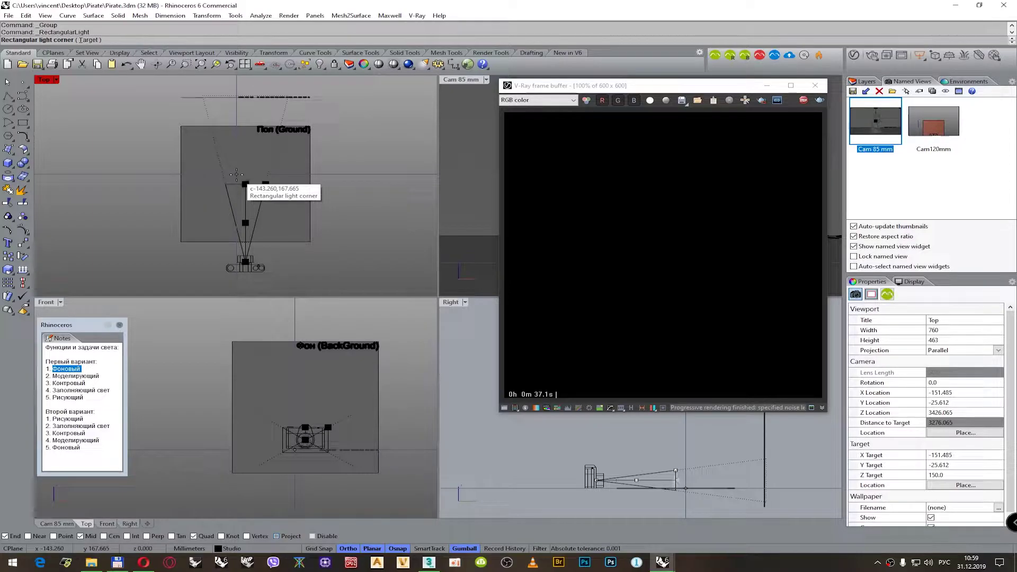
{"action": "key", "text": "Escape"}
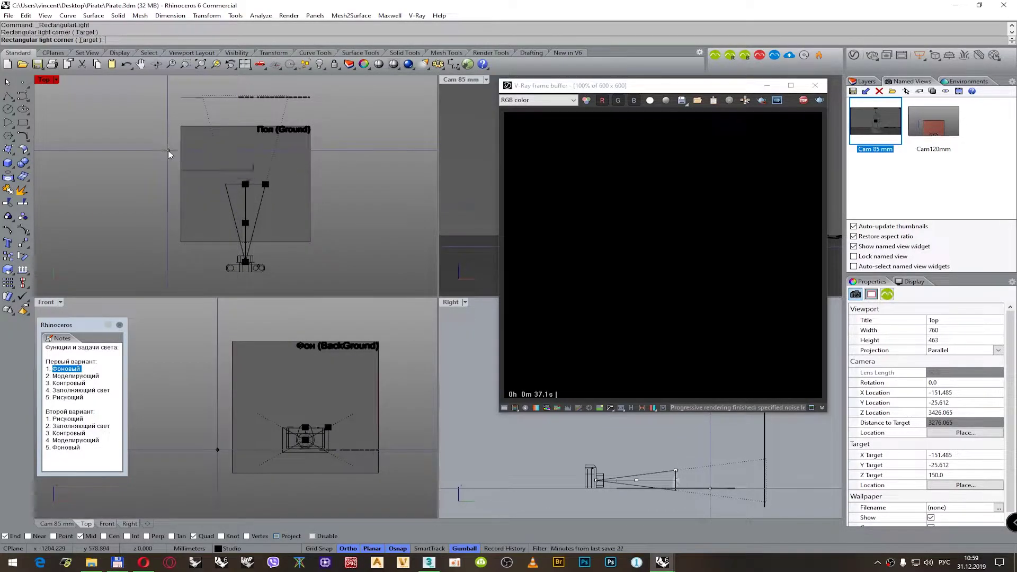
- Switch to the Opera browser and search Yandex for "осветительные приборы для фотосъемки" in a new tab
{"action": "left_click", "coordinate": [169, 562]}
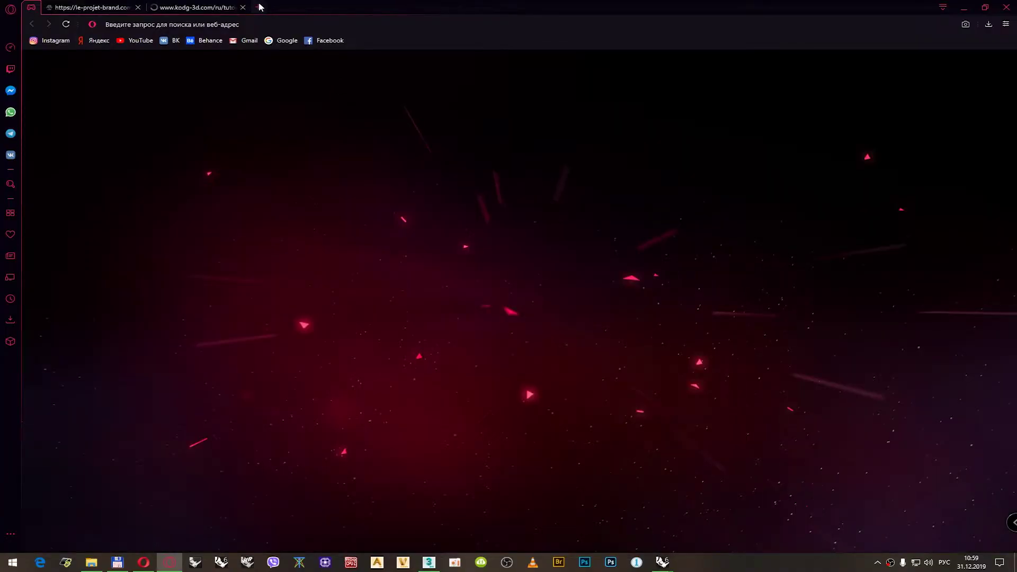
{"action": "left_click", "coordinate": [259, 7]}
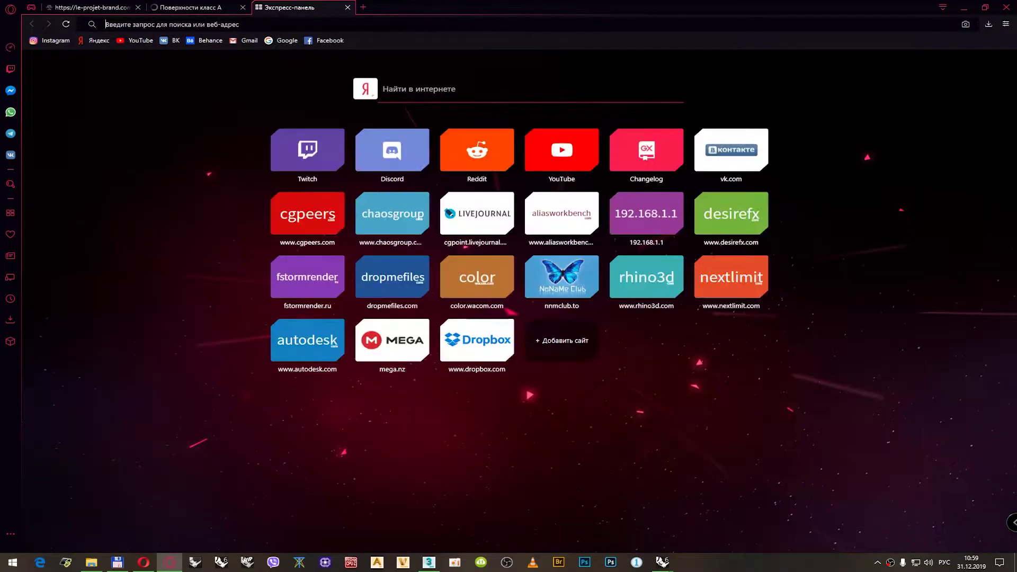
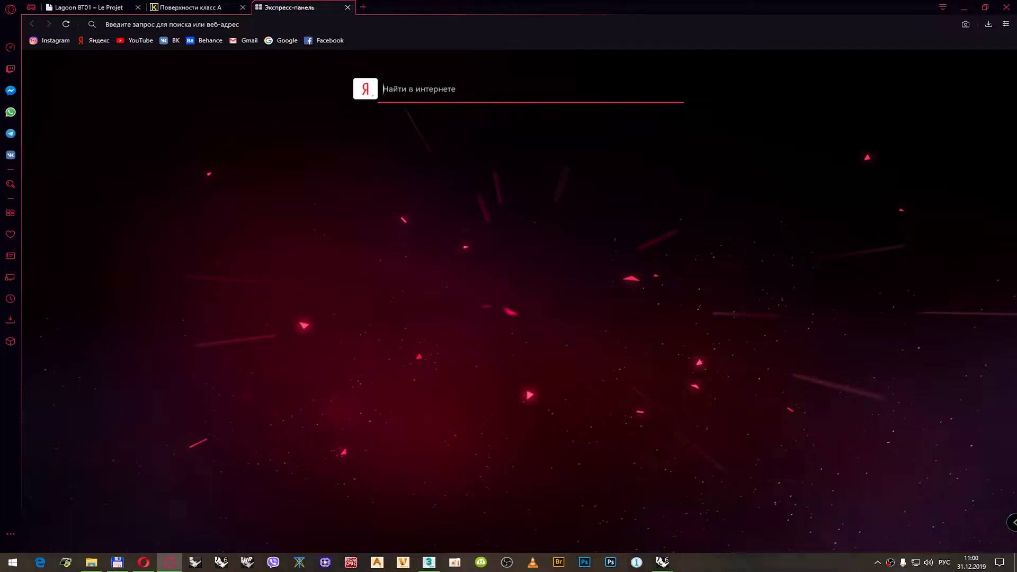
{"action": "type", "text": "освет"}
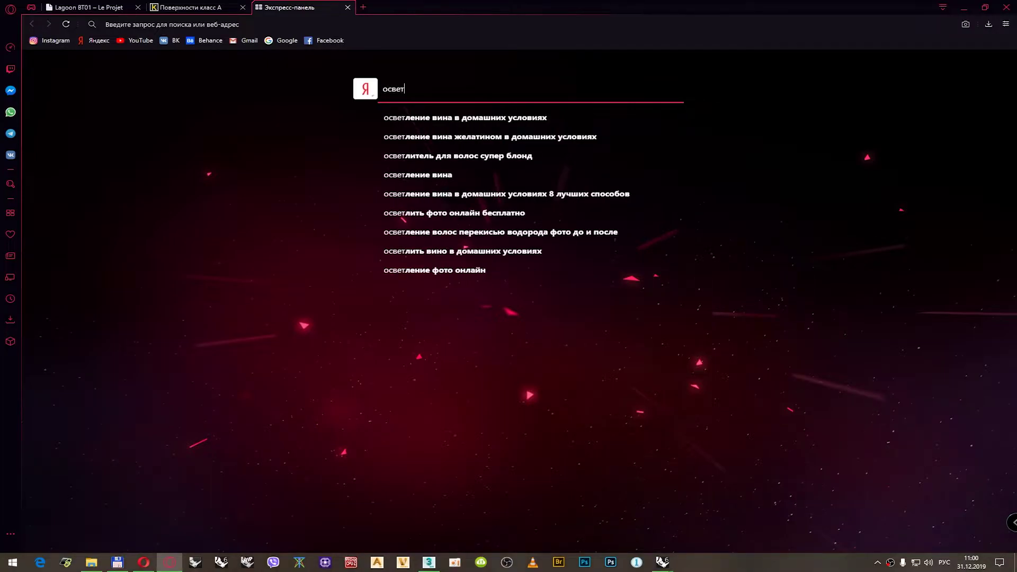
{"action": "type", "text": "ительные пр"}
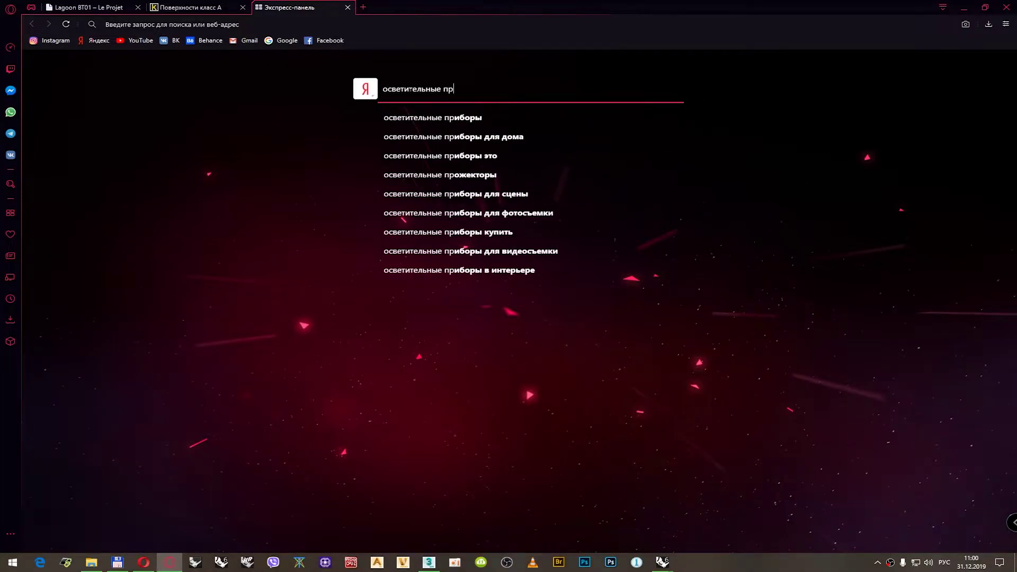
{"action": "key", "text": "Down"}
{"action": "key", "text": "Down"}
{"action": "key", "text": "Down"}
{"action": "key", "text": "Down"}
{"action": "key", "text": "Down"}
{"action": "key", "text": "Down"}
{"action": "key", "text": "Return"}
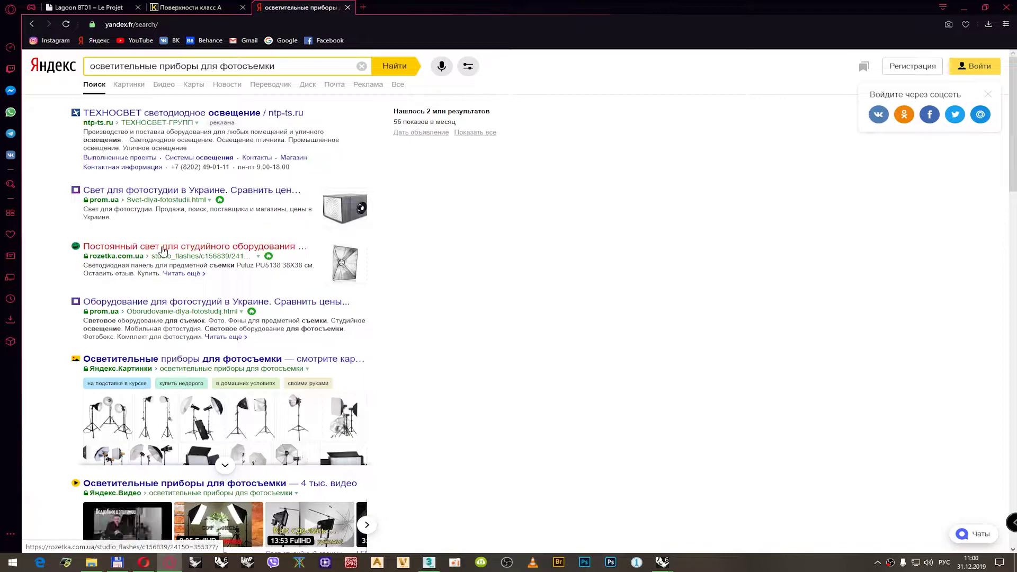
- Look through the search results, view the ТЕХНОСВЕТ lighting site and close it again
{"action": "scroll", "coordinate": [61, 290], "scroll_direction": "down", "scroll_amount": 2}
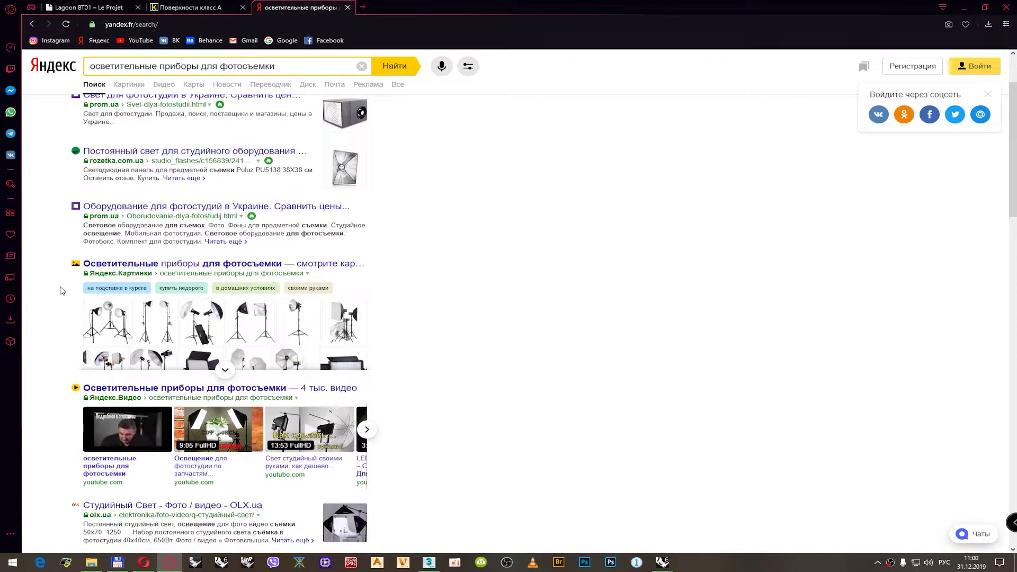
{"action": "scroll", "coordinate": [62, 291], "scroll_direction": "down", "scroll_amount": 3}
{"action": "scroll", "coordinate": [62, 291], "scroll_direction": "up", "scroll_amount": 5}
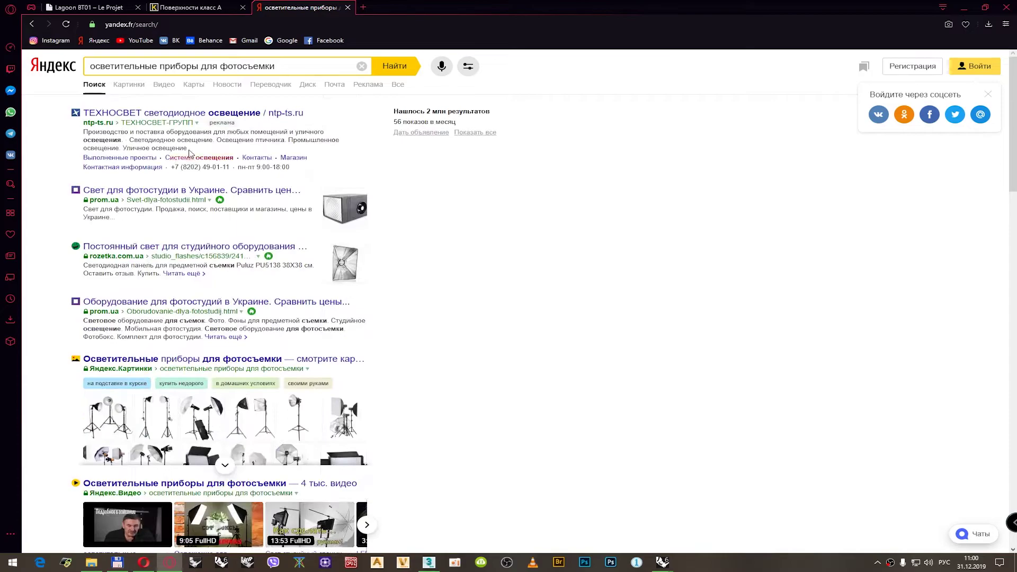
{"action": "left_click", "coordinate": [214, 116]}
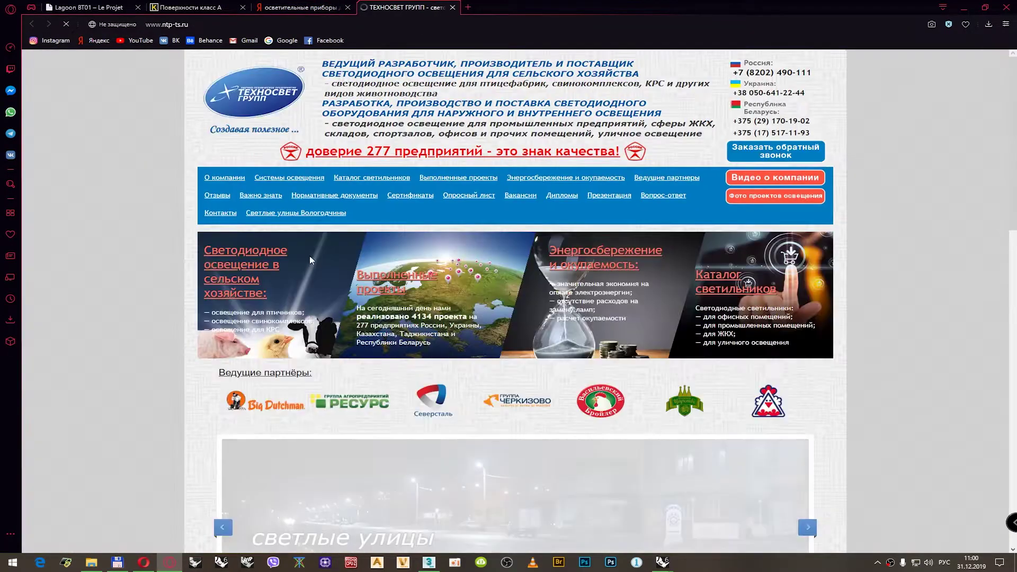
{"action": "scroll", "coordinate": [313, 273], "scroll_direction": "down", "scroll_amount": 10}
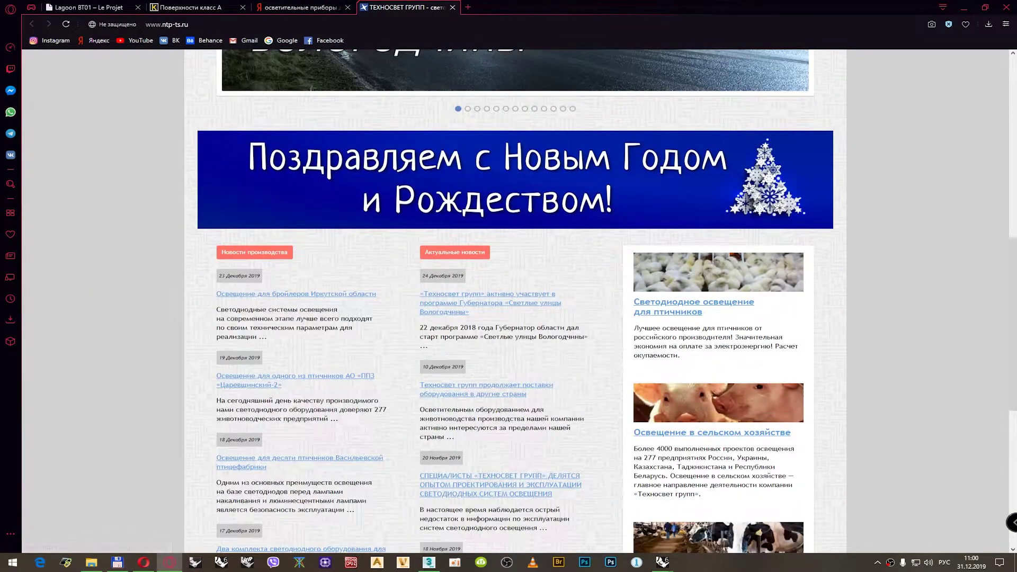
{"action": "left_click", "coordinate": [453, 8]}
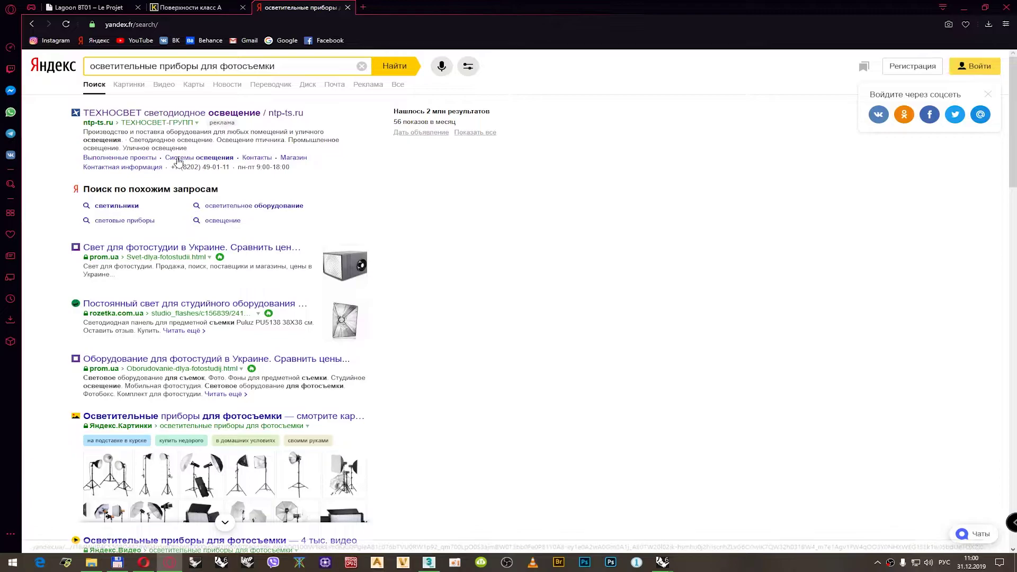
- Open the prom.ua page "Свет для фотостудии в Украине" and examine the kinds of studio lights, stands and umbrellas offered
{"action": "left_click", "coordinate": [178, 249]}
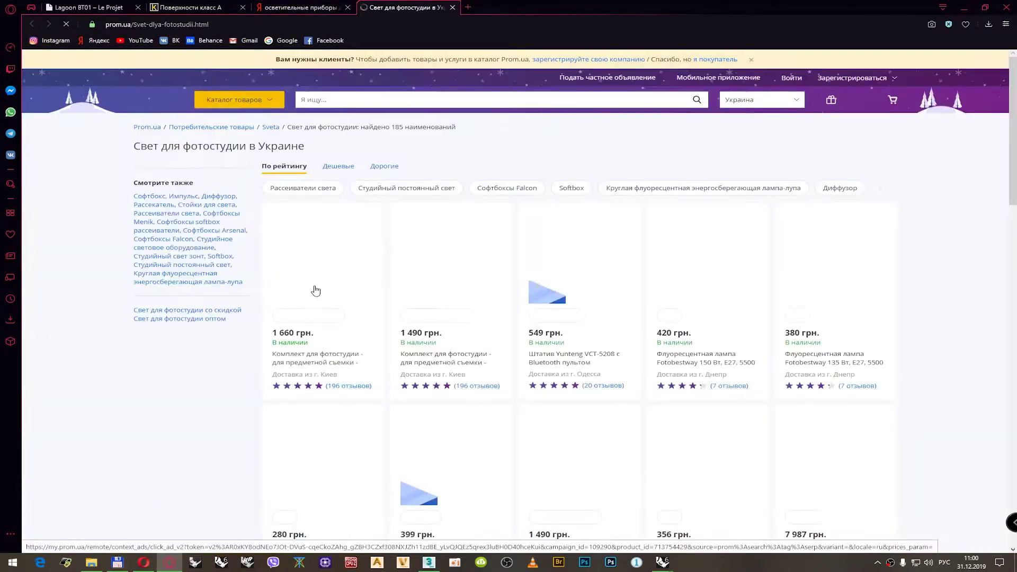
{"action": "scroll", "coordinate": [453, 317], "scroll_direction": "down", "scroll_amount": 2}
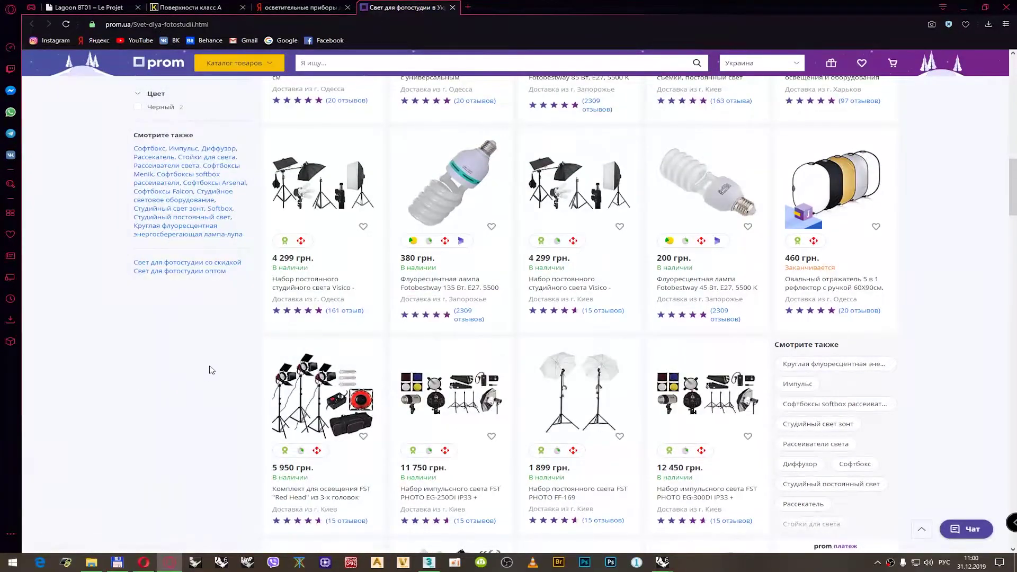
{"action": "scroll", "coordinate": [208, 365], "scroll_direction": "up", "scroll_amount": 4}
{"action": "scroll", "coordinate": [207, 363], "scroll_direction": "up", "scroll_amount": 10}
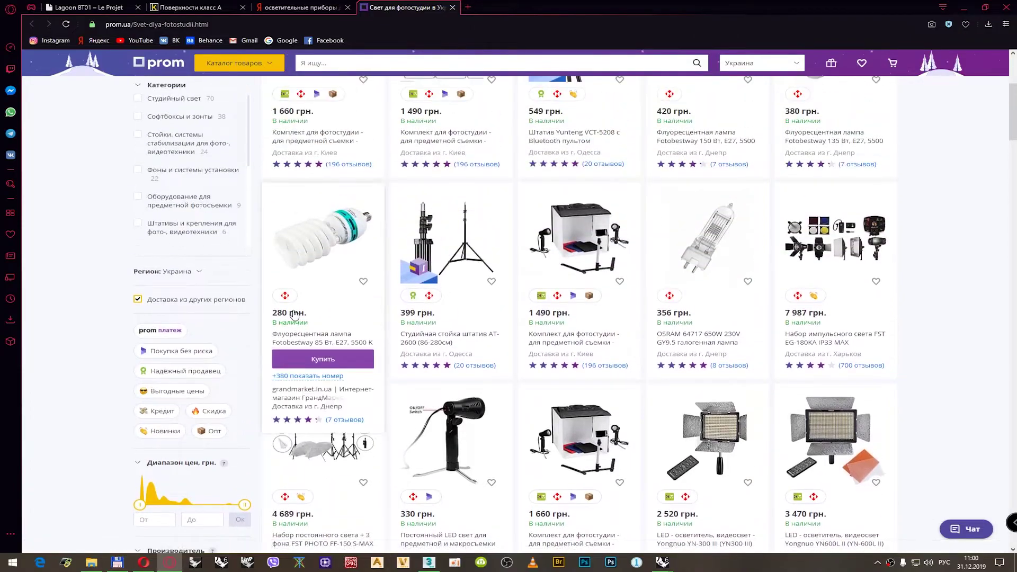
{"action": "scroll", "coordinate": [294, 315], "scroll_direction": "up", "scroll_amount": 4}
{"action": "scroll", "coordinate": [320, 285], "scroll_direction": "down", "scroll_amount": 2}
{"action": "scroll", "coordinate": [319, 285], "scroll_direction": "down", "scroll_amount": 15}
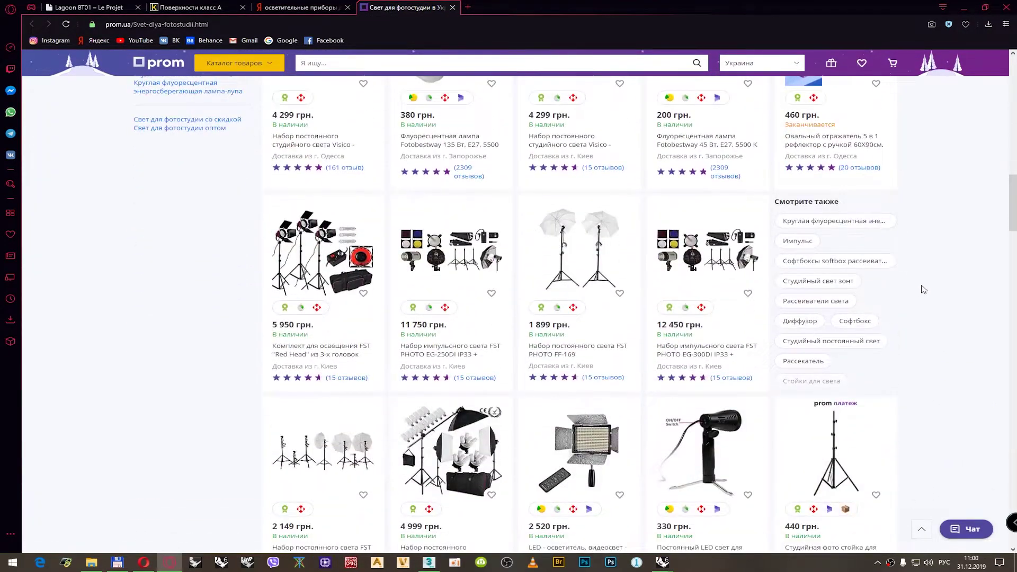
{"action": "scroll", "coordinate": [922, 287], "scroll_direction": "down", "scroll_amount": 5}
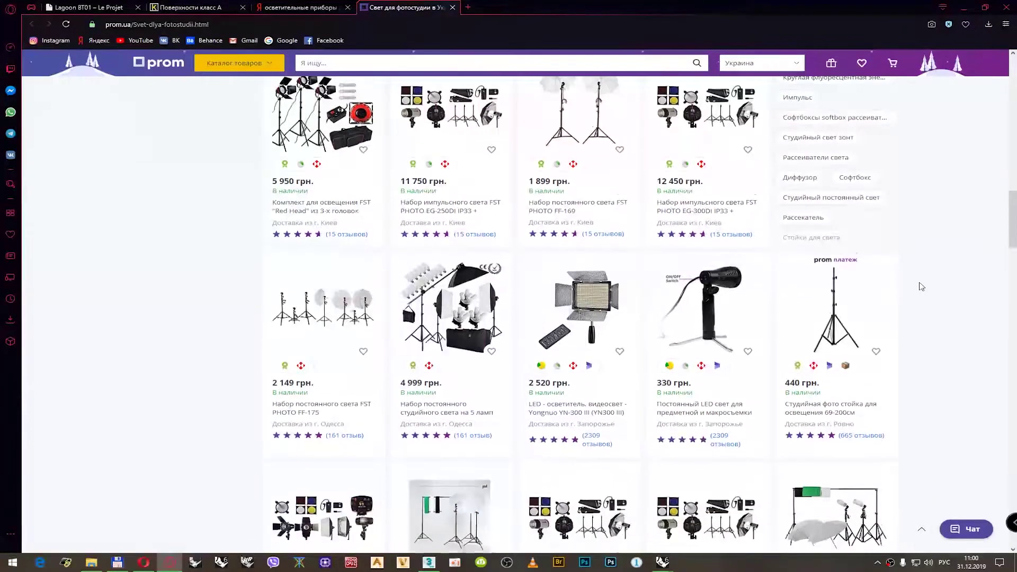
{"action": "scroll", "coordinate": [921, 287], "scroll_direction": "down", "scroll_amount": 3}
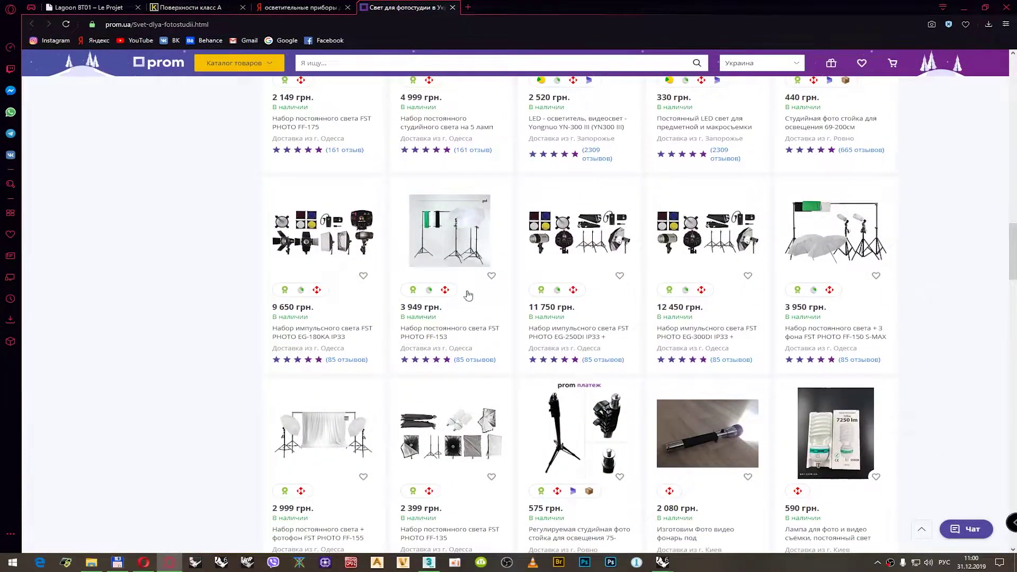
- Examine the product page of the FST PHOTO EG-180KA IP33 flash kit, then close it and the prom.ua listing
{"action": "left_click", "coordinate": [311, 332]}
{"action": "scroll", "coordinate": [253, 304], "scroll_direction": "down", "scroll_amount": 2}
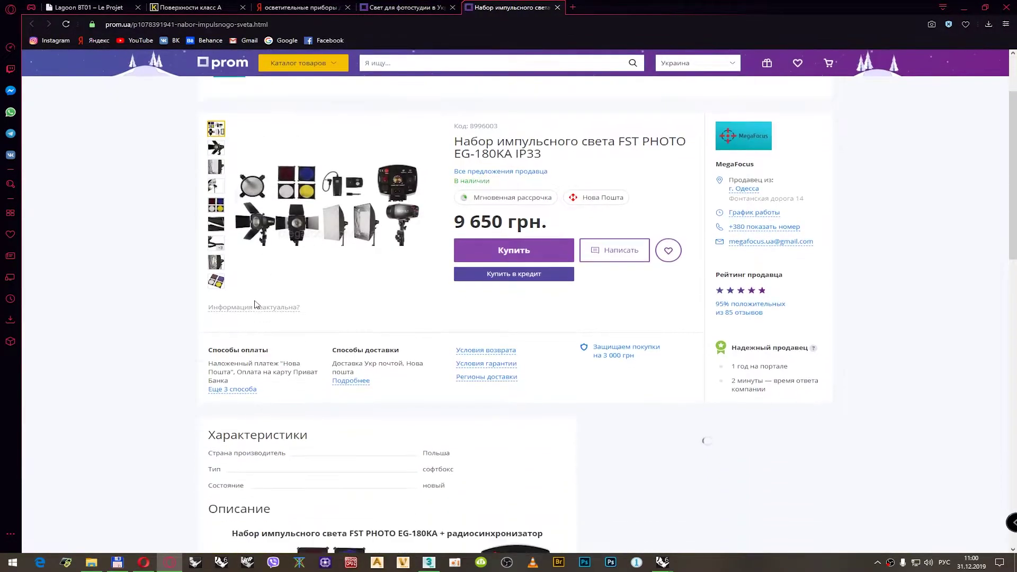
{"action": "scroll", "coordinate": [212, 329], "scroll_direction": "down", "scroll_amount": 5}
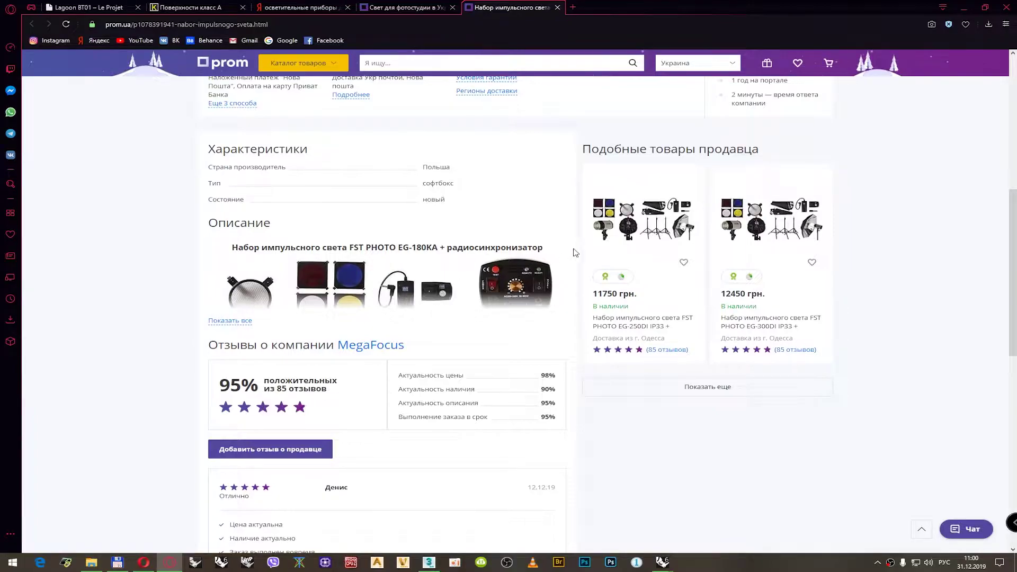
{"action": "scroll", "coordinate": [530, 265], "scroll_direction": "up", "scroll_amount": 7}
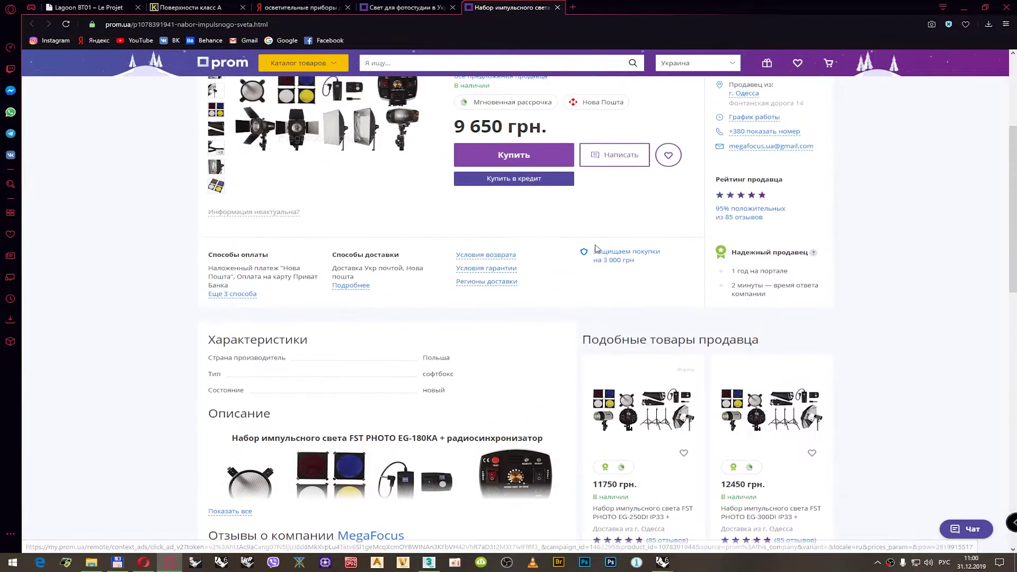
{"action": "mouse_move", "coordinate": [355, 297]}
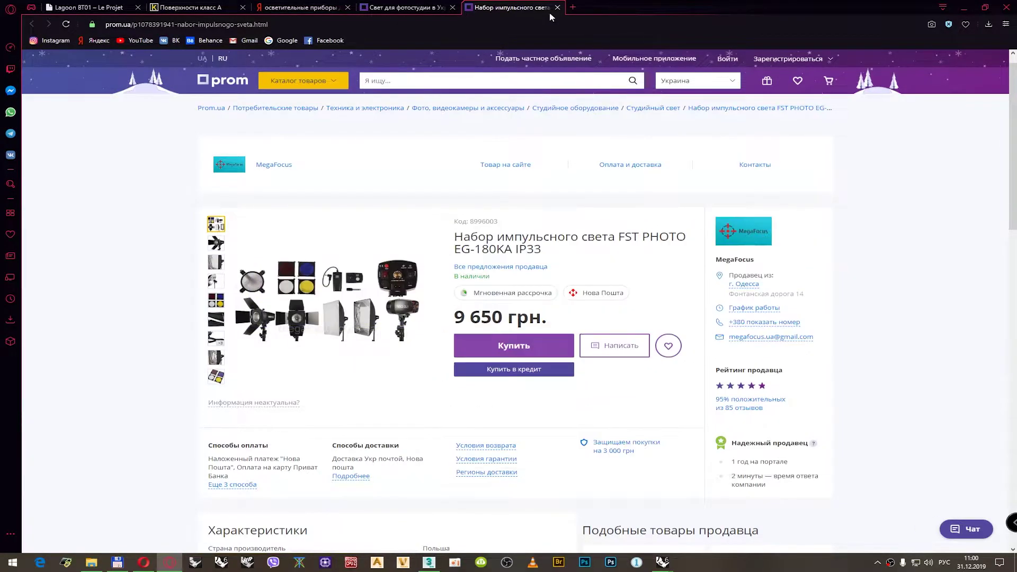
{"action": "left_click", "coordinate": [558, 8]}
{"action": "left_click", "coordinate": [453, 8]}
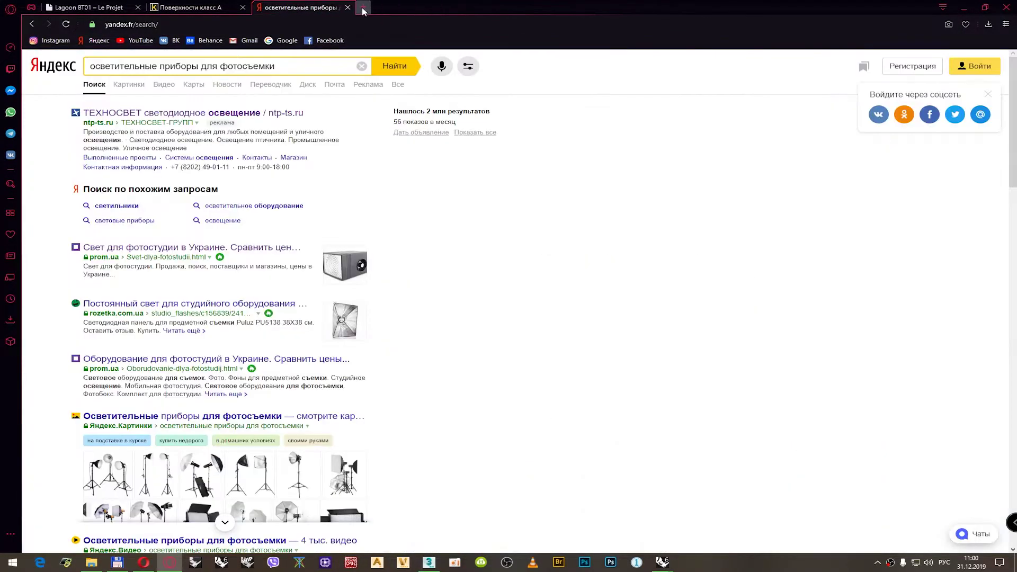
- Replace the Yandex query with "горшок фотосъемка" and run the search
{"action": "key", "text": "ctrl+a"}
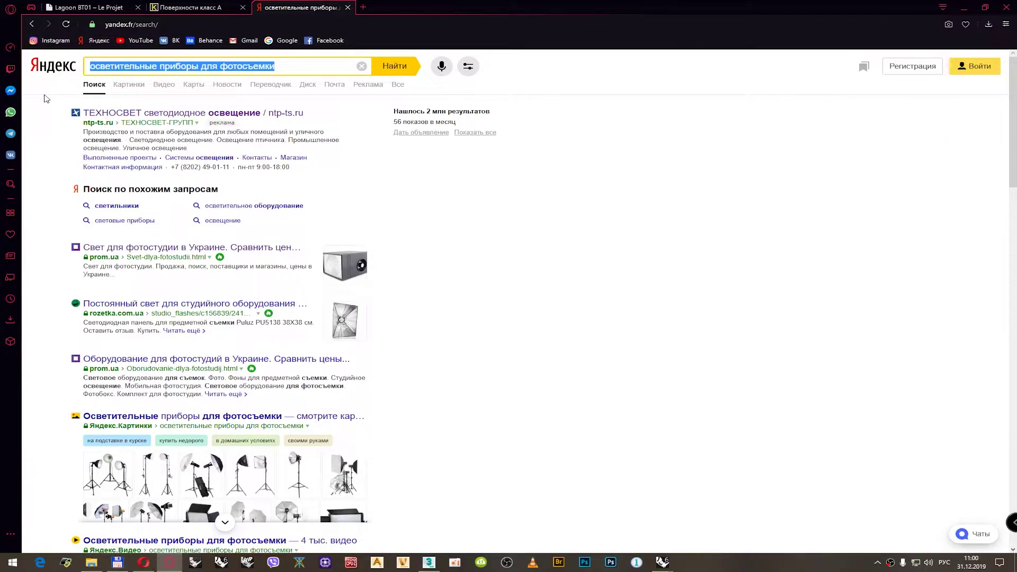
{"action": "type", "text": "горшок фотосъемка"}
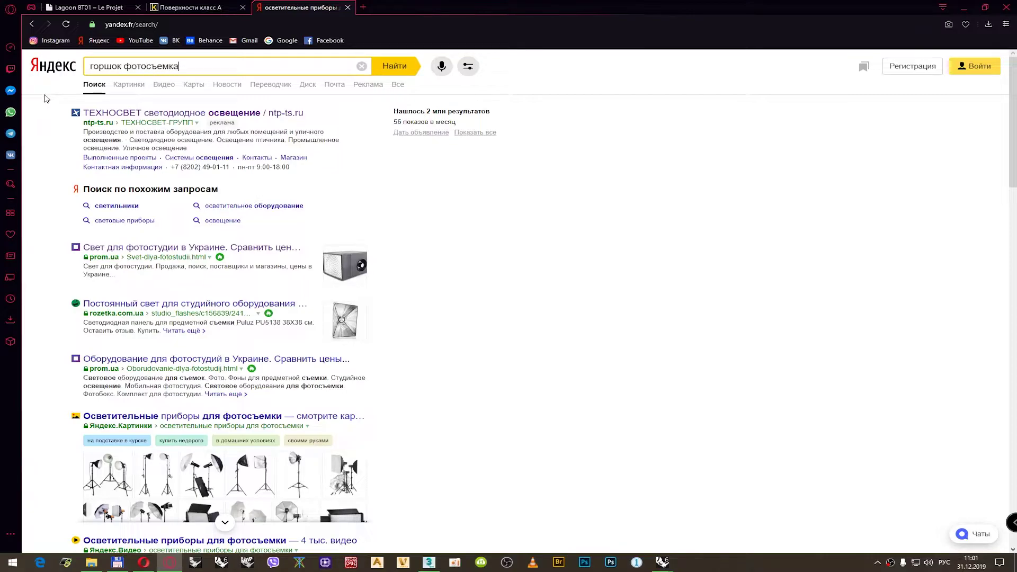
{"action": "key", "text": "Return"}
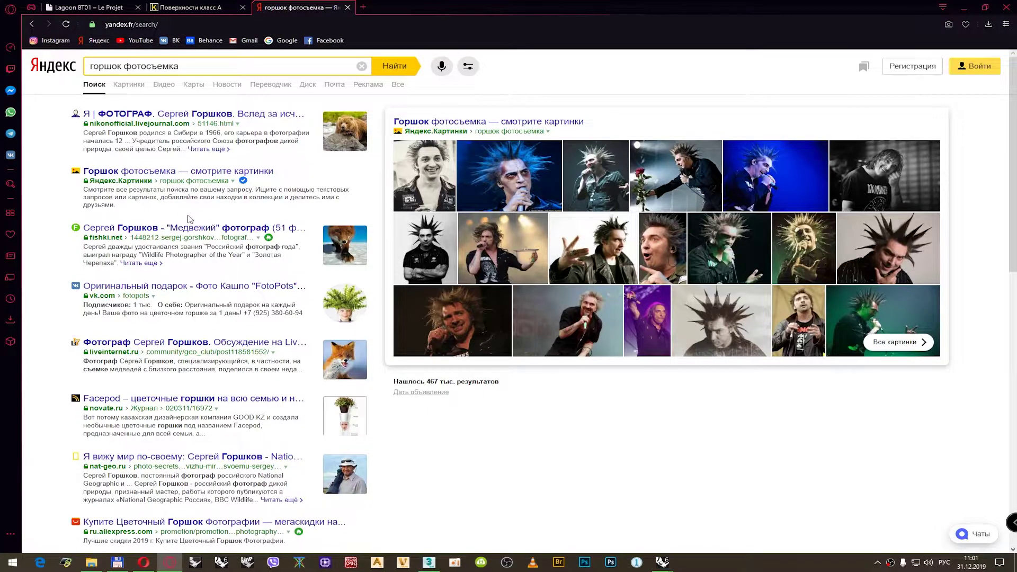
- Switch back to Rhino and draw a 300 × 300 mm rectangular light starting at the origin in the Front view
{"action": "left_click", "coordinate": [963, 7]}
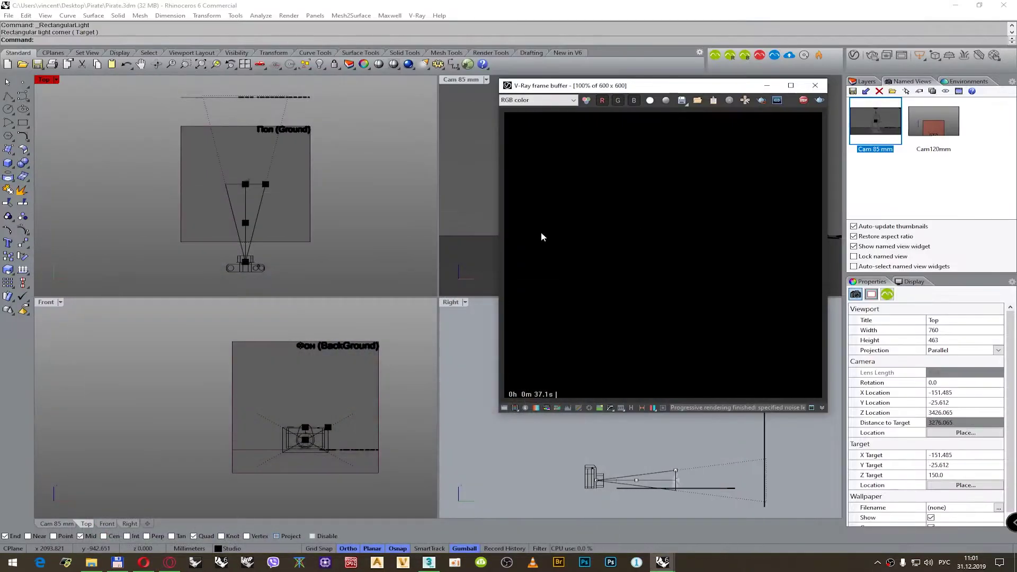
{"action": "left_click", "coordinate": [318, 449]}
{"action": "scroll", "coordinate": [317, 449], "scroll_direction": "up", "scroll_amount": 2}
{"action": "right_click_drag", "start_coordinate": [310, 401], "coordinate": [290, 383]}
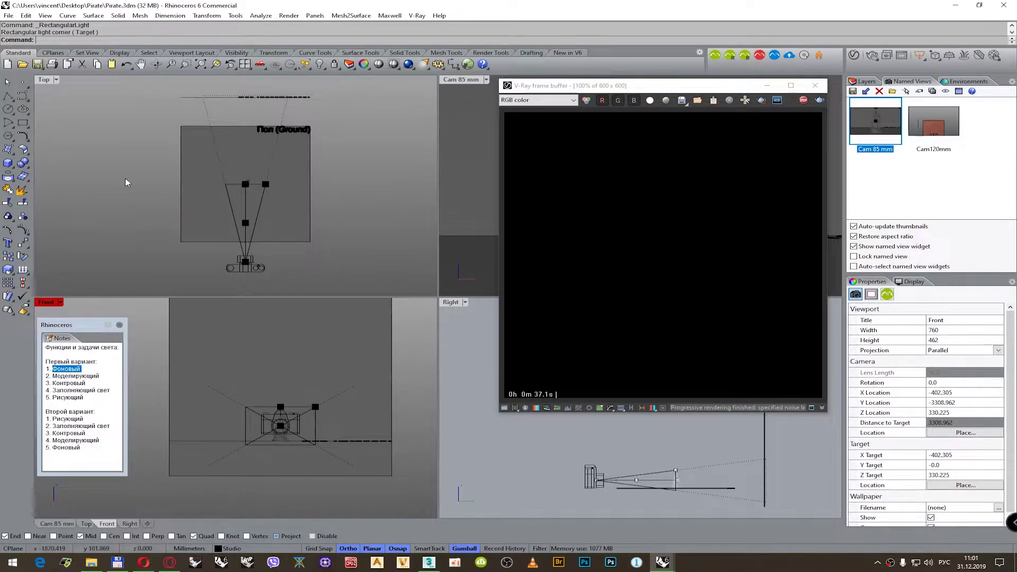
{"action": "left_click", "coordinate": [918, 57]}
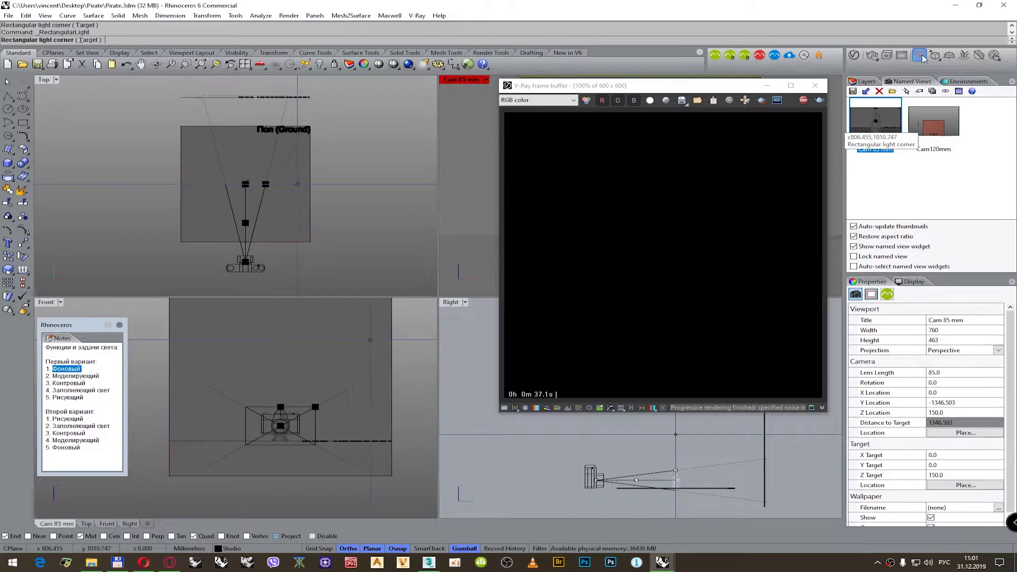
{"action": "type", "text": "0"}
{"action": "key", "text": "Return"}
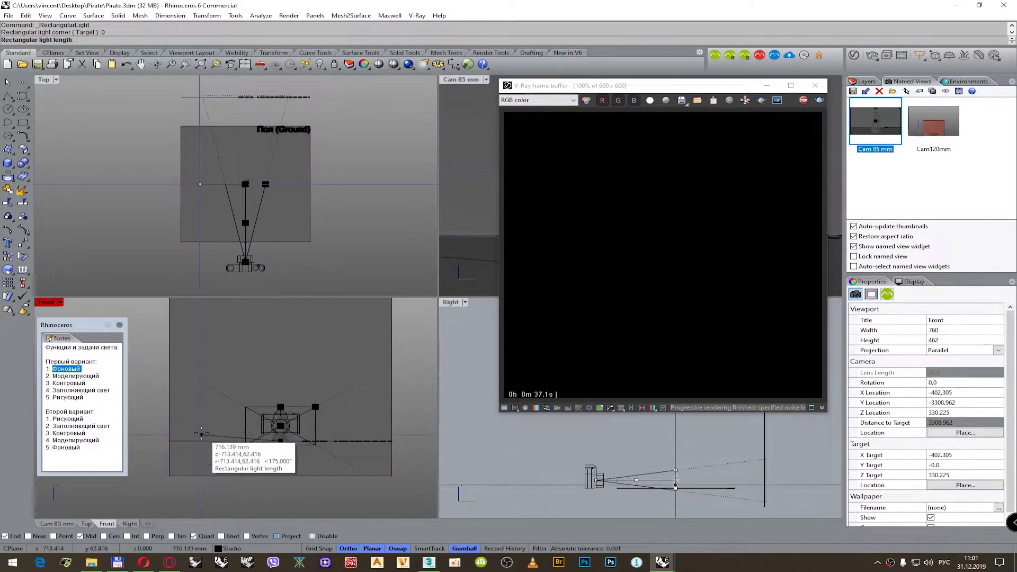
{"action": "type", "text": "300"}
{"action": "key", "text": "Return"}
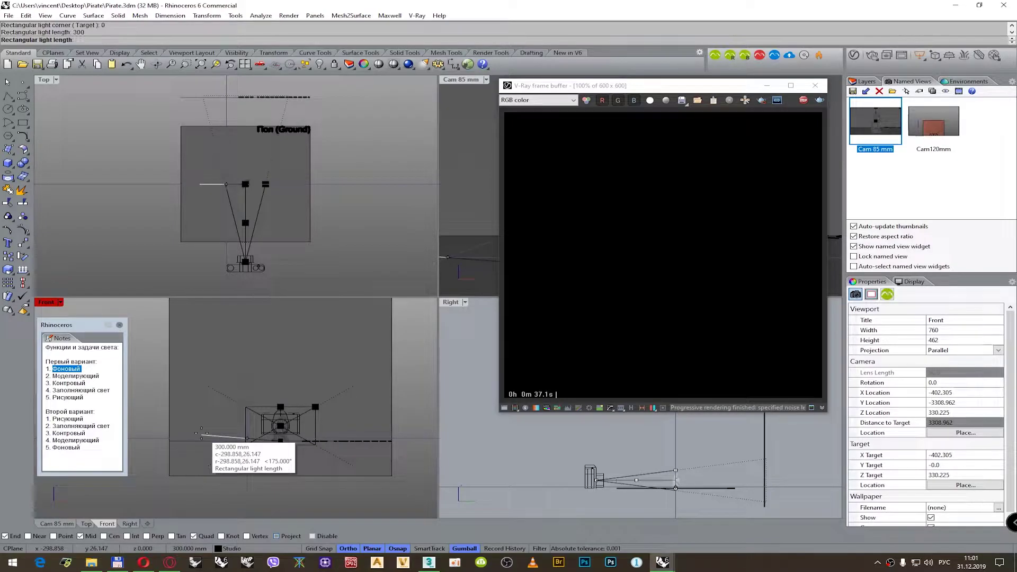
{"action": "left_click", "coordinate": [198, 436]}
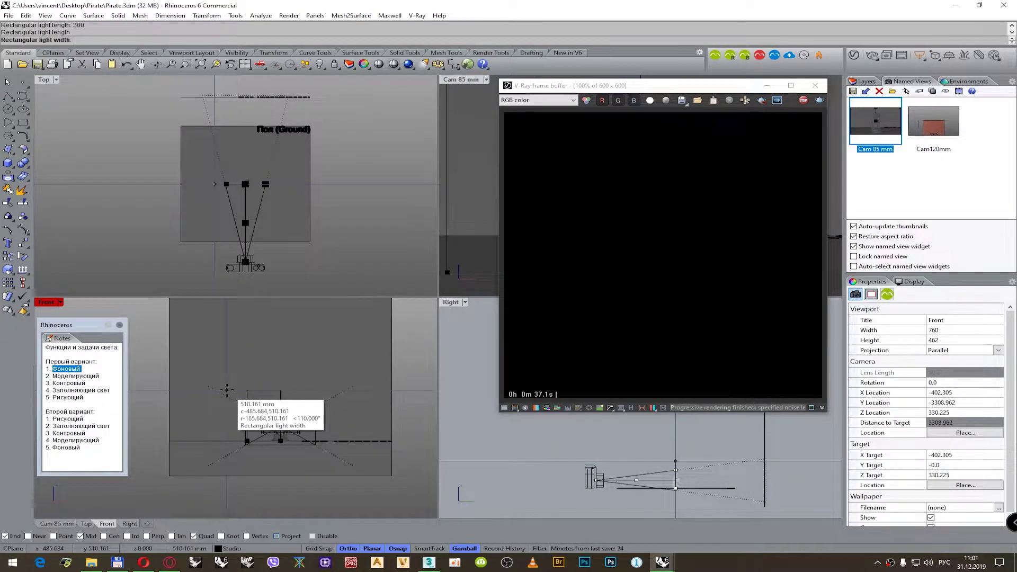
{"action": "type", "text": "300"}
{"action": "key", "text": "Return"}
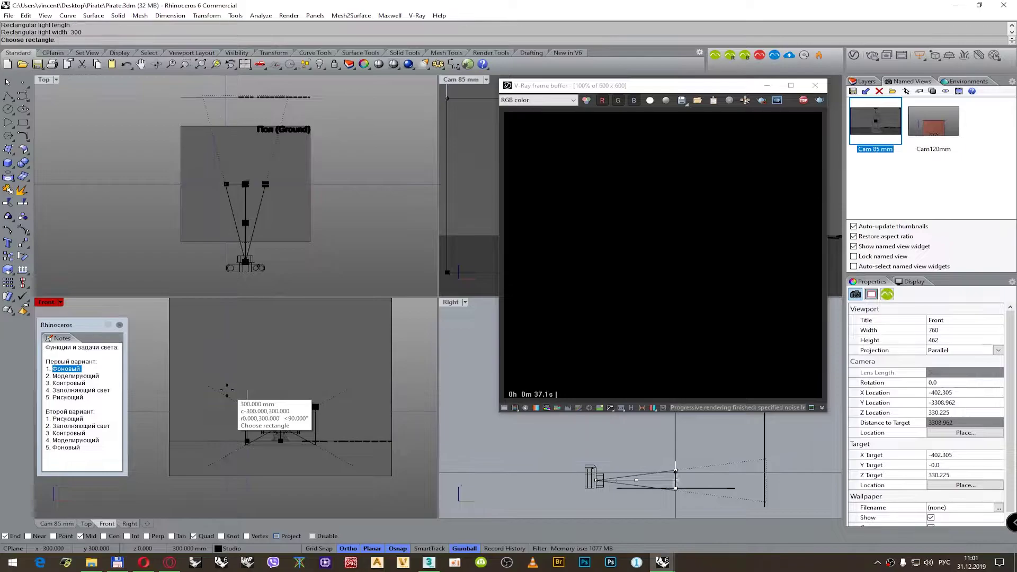
{"action": "left_click", "coordinate": [251, 402]}
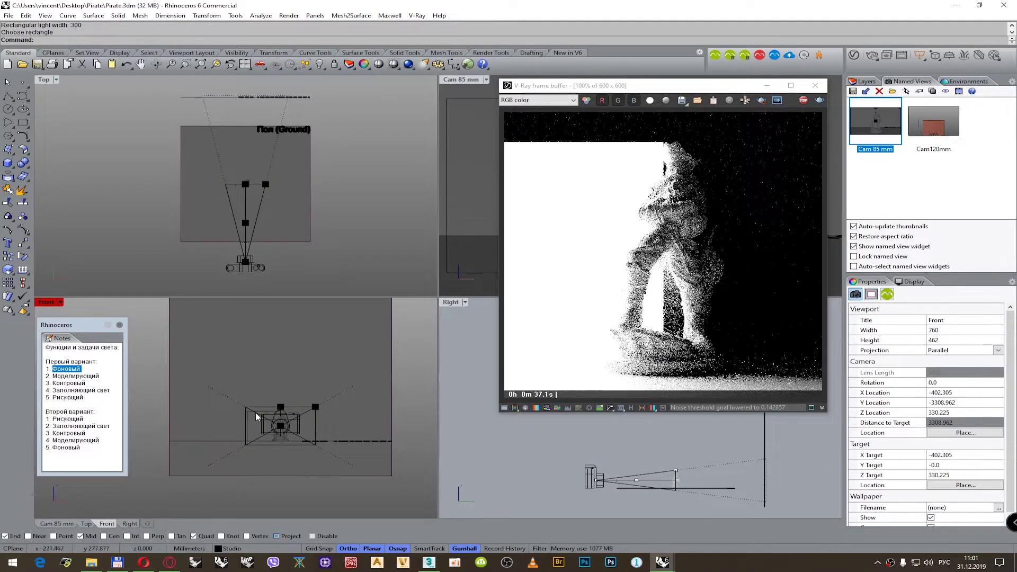
- Select the rectangular light and align it with the VertCenter option to point 0
{"action": "left_click", "coordinate": [248, 412]}
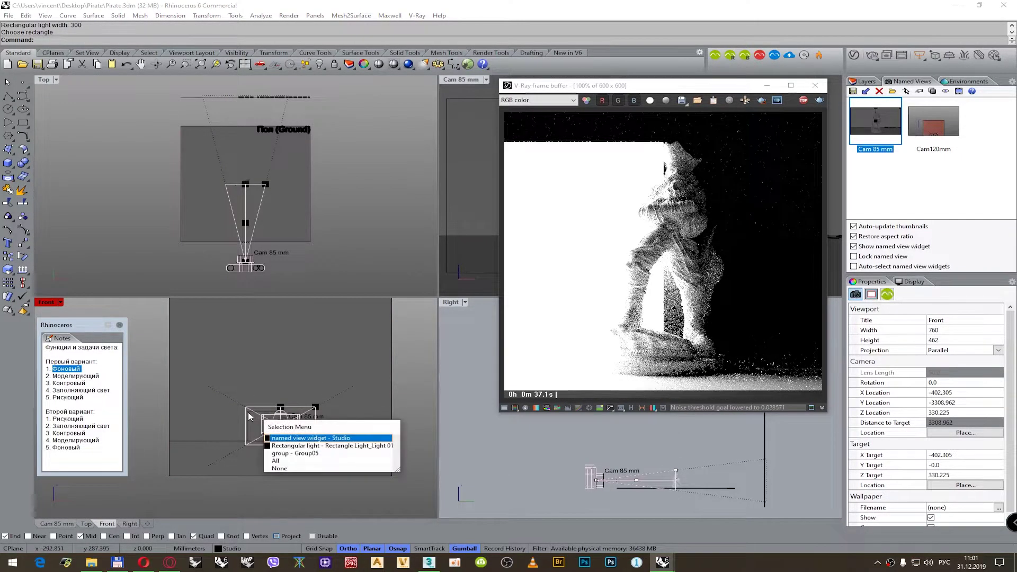
{"action": "left_click", "coordinate": [288, 446]}
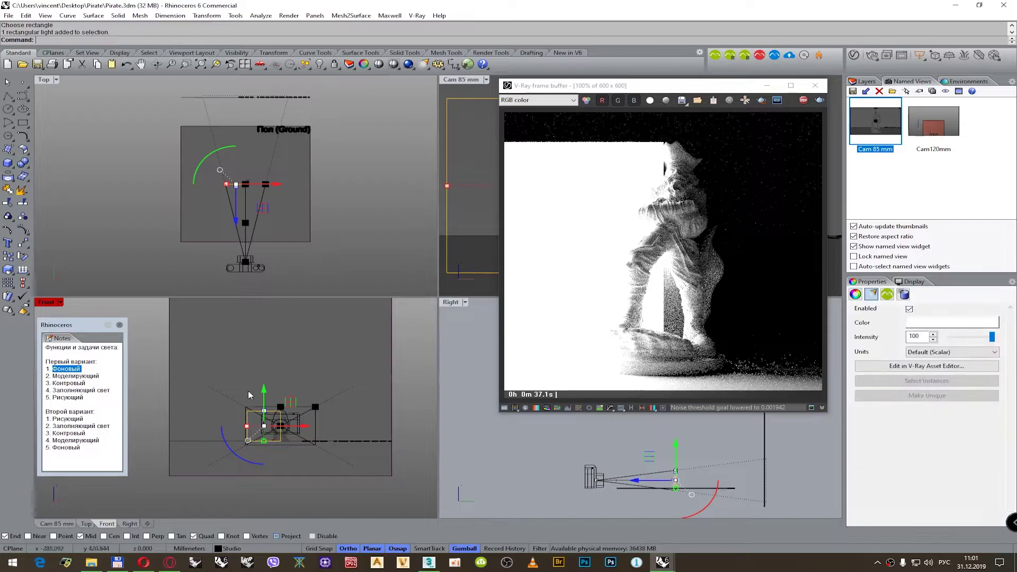
{"action": "left_click", "coordinate": [23, 284]}
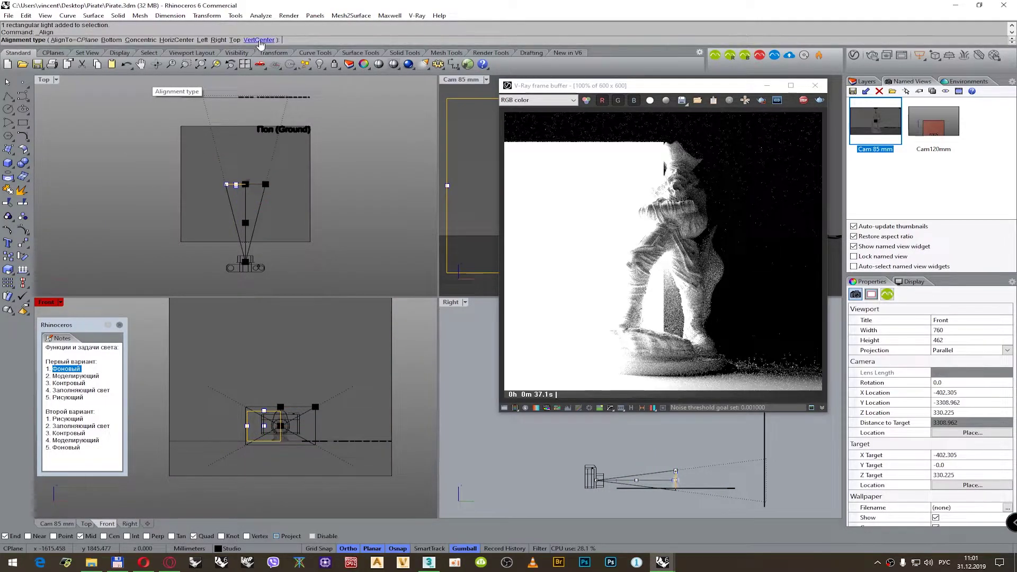
{"action": "left_click", "coordinate": [256, 32]}
{"action": "type", "text": "0"}
{"action": "key", "text": "Return"}
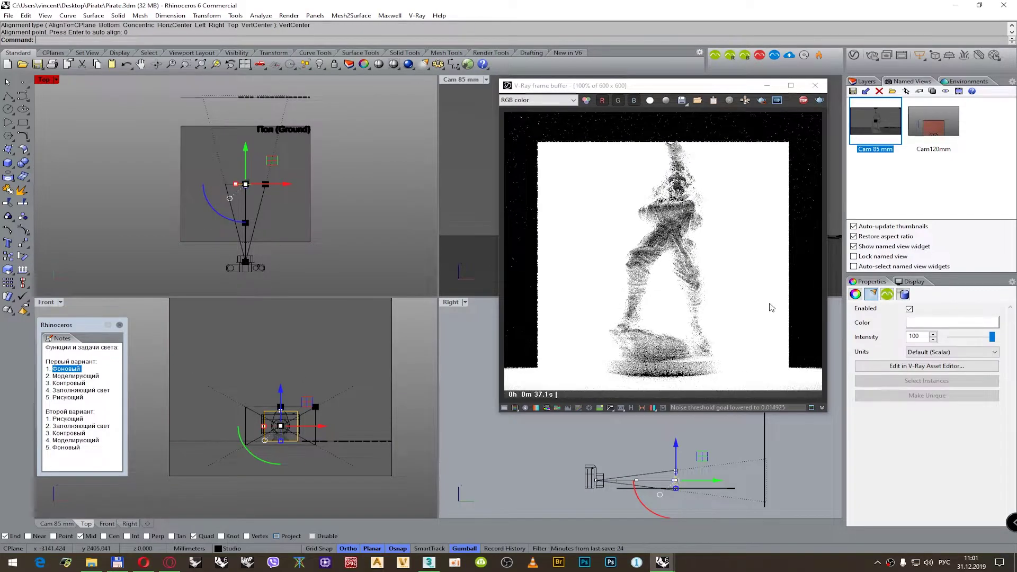
- Change the light's shape to Disc in the V-Ray Asset Editor, try size 150, and set the size to 200
{"action": "left_click", "coordinate": [894, 366]}
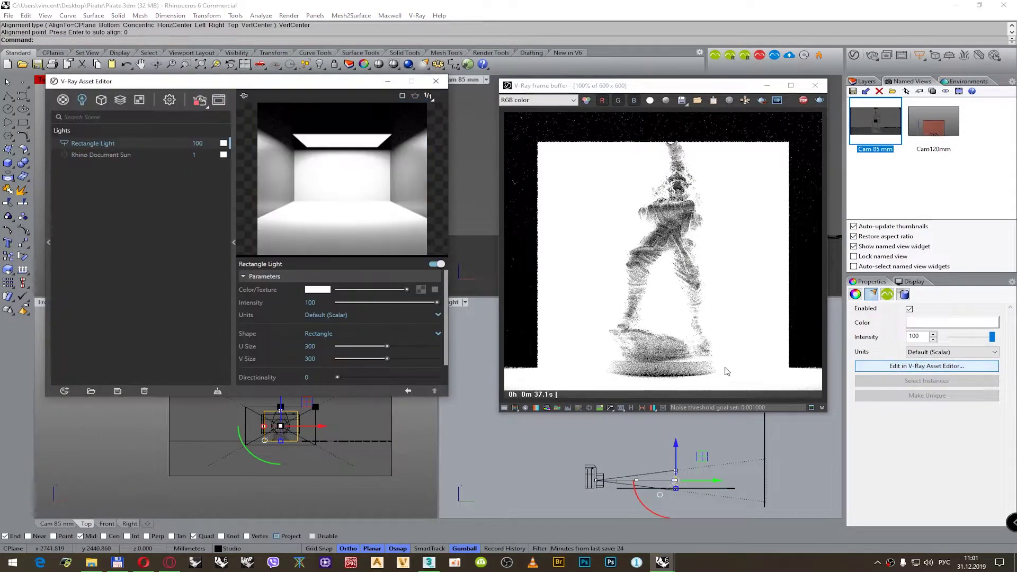
{"action": "left_click", "coordinate": [322, 335]}
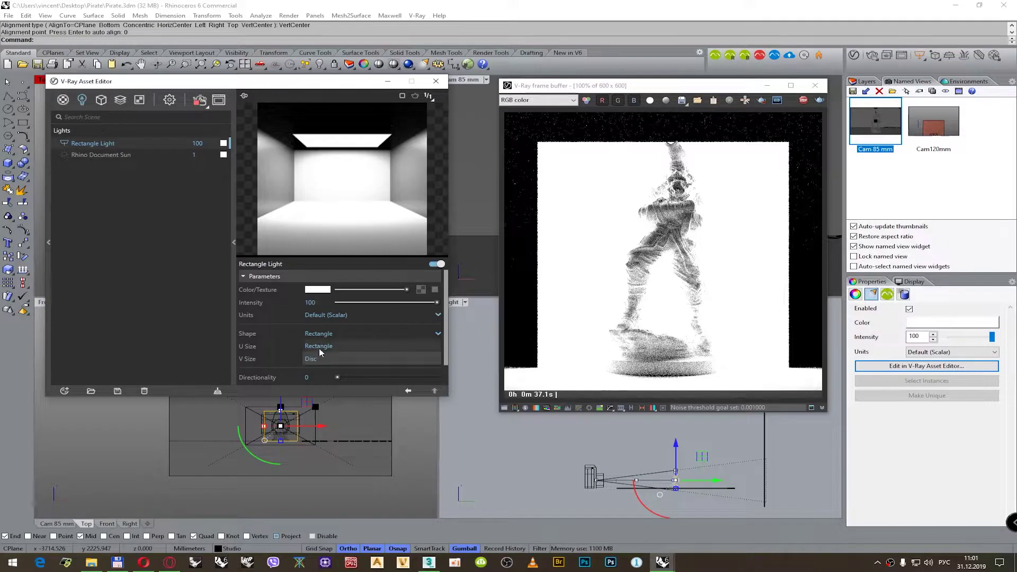
{"action": "left_click", "coordinate": [315, 358]}
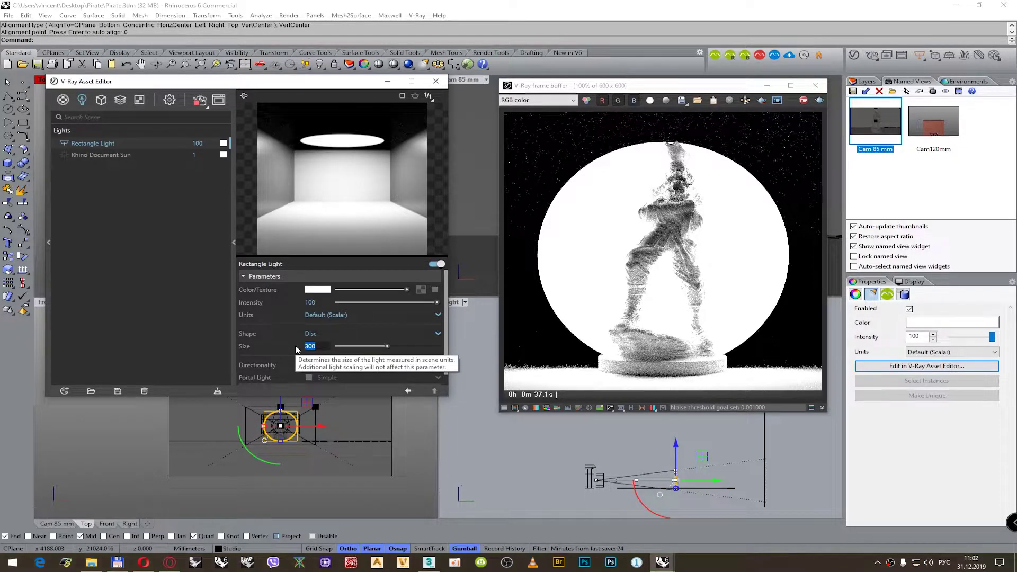
{"action": "type", "text": "150"}
{"action": "key", "text": "Return"}
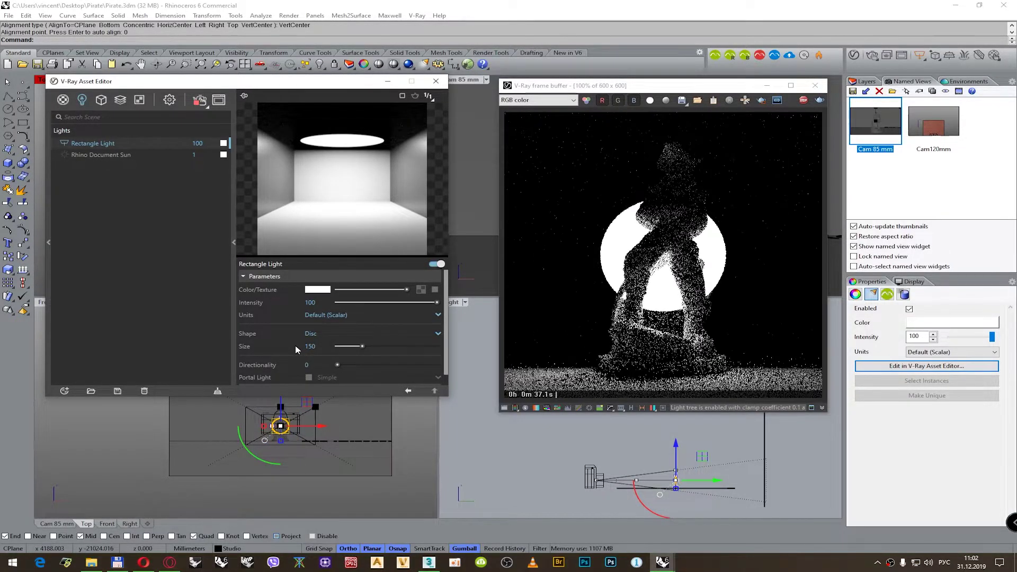
{"action": "left_click", "coordinate": [304, 347]}
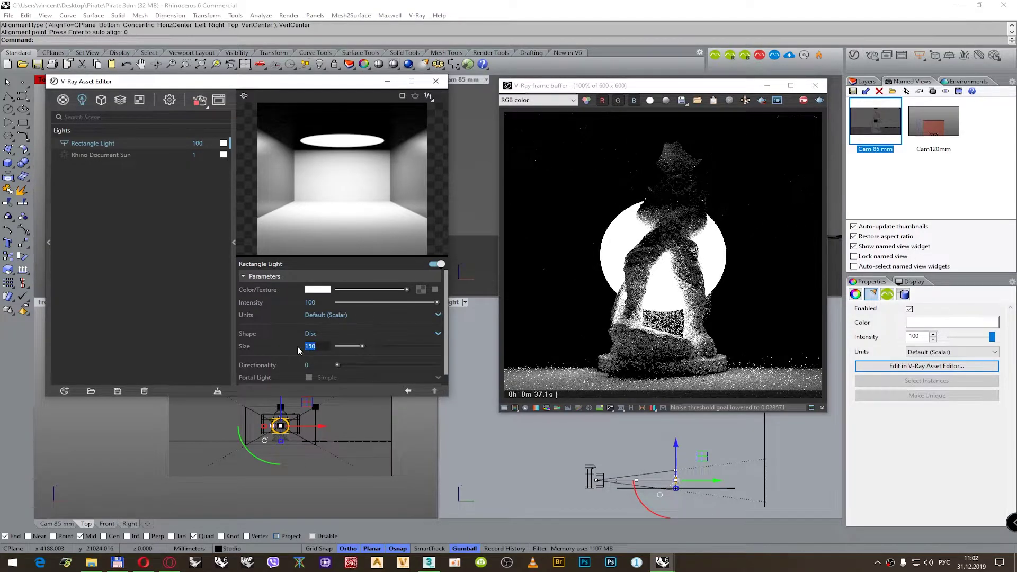
{"action": "type", "text": "200"}
{"action": "key", "text": "Return"}
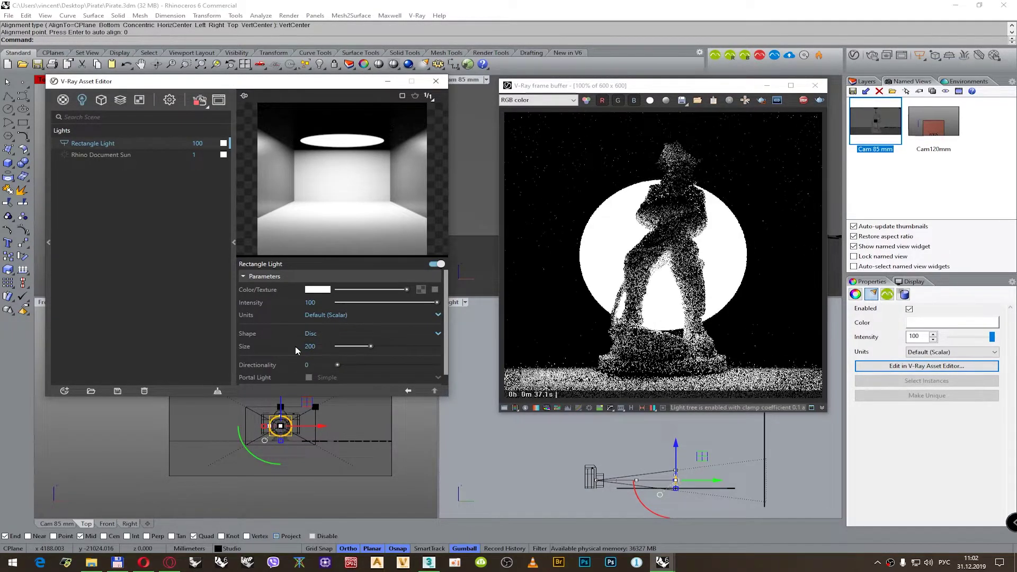
{"action": "left_click", "coordinate": [388, 81]}
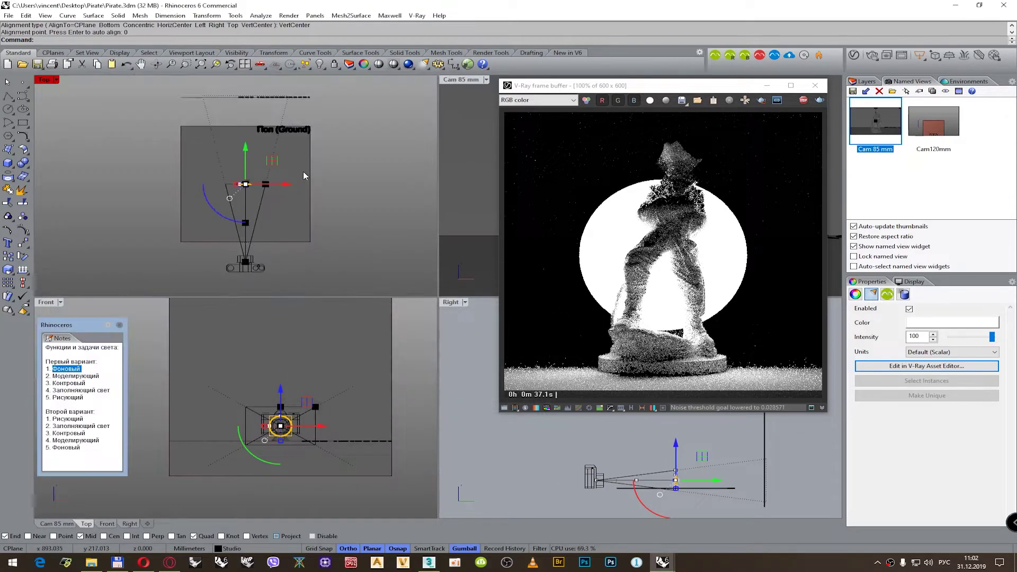
- Rotate the disc light 180° in the Top view and move it behind the figure, close to the background wall
{"action": "left_click_drag", "start_coordinate": [223, 199], "coordinate": [212, 205]}
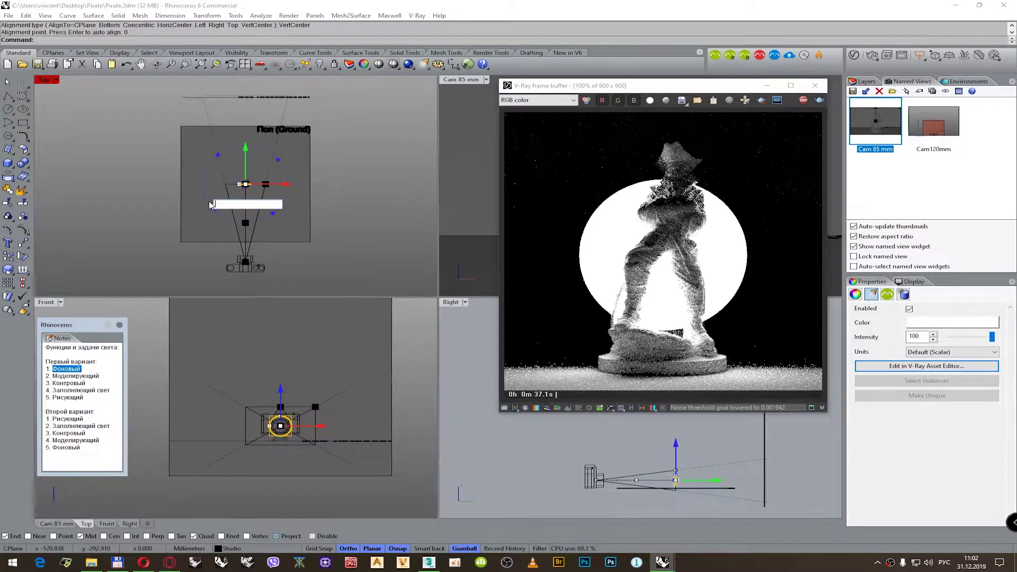
{"action": "type", "text": "180"}
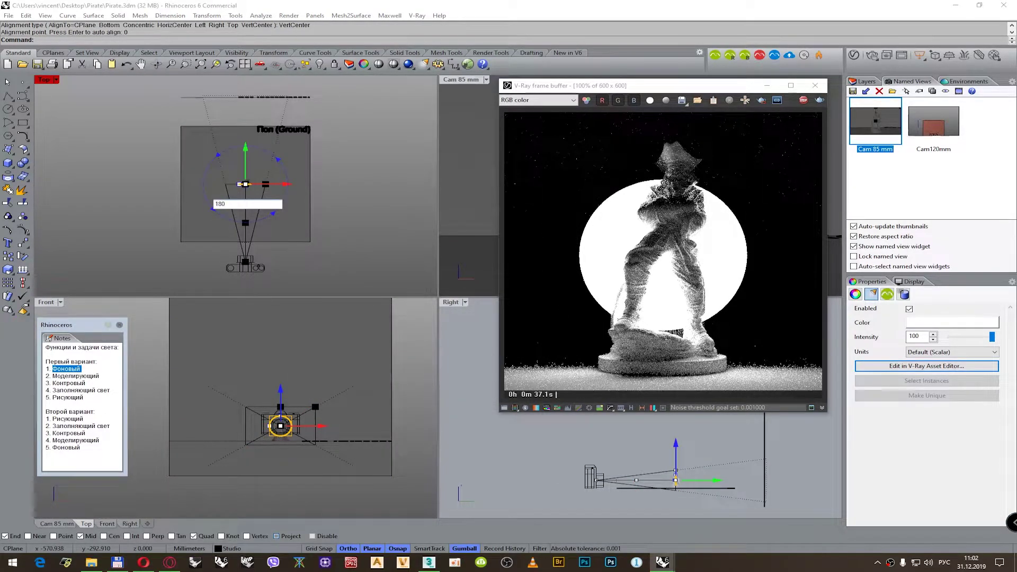
{"action": "key", "text": "Return"}
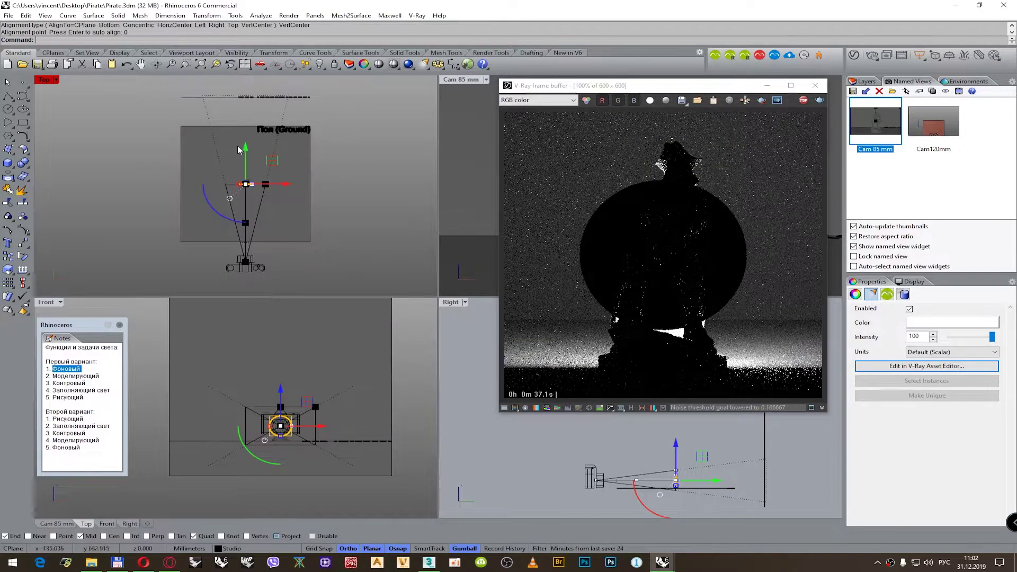
{"action": "left_click_drag", "start_coordinate": [245, 149], "coordinate": [247, 96]}
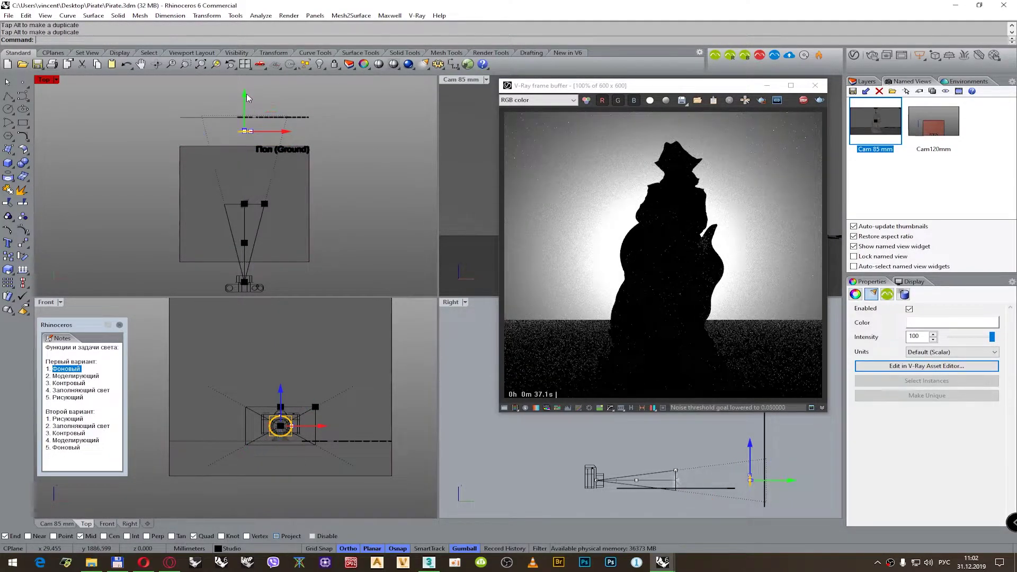
{"action": "left_click", "coordinate": [352, 177]}
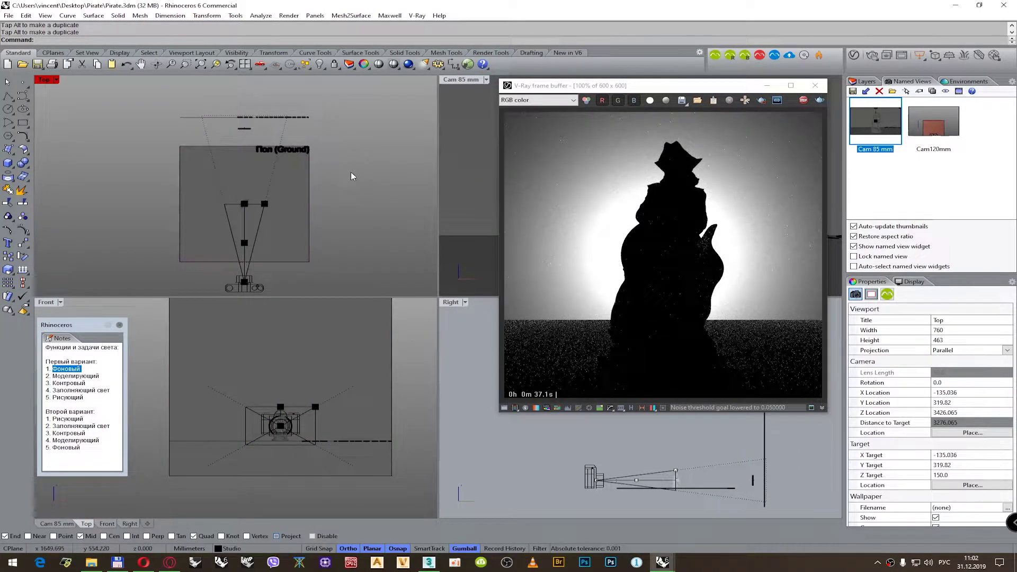
- Create a Generic V-Ray material named Brown and apply it to the selected ground surface
{"action": "left_click", "coordinate": [303, 207]}
{"action": "left_click", "coordinate": [853, 55]}
{"action": "left_click", "coordinate": [63, 99]}
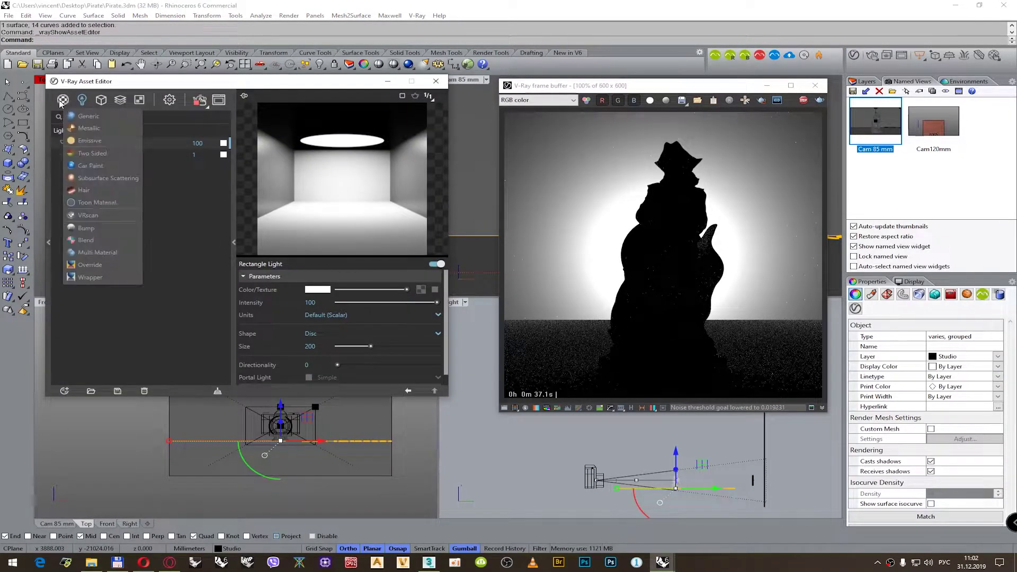
{"action": "left_click", "coordinate": [77, 116]}
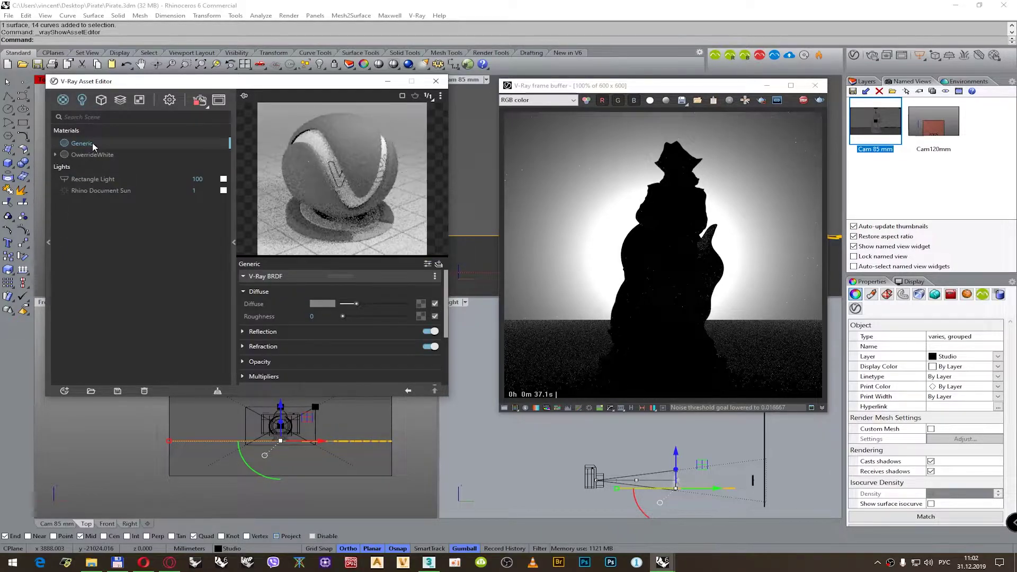
{"action": "double_click", "coordinate": [68, 144]}
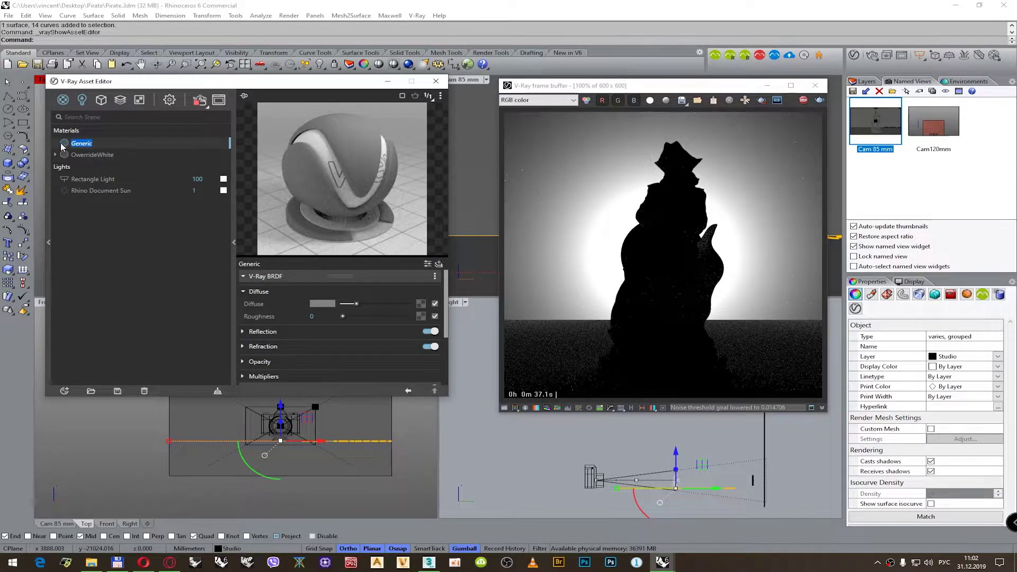
{"action": "type", "text": "Ихицт"}
{"action": "key", "text": "Return"}
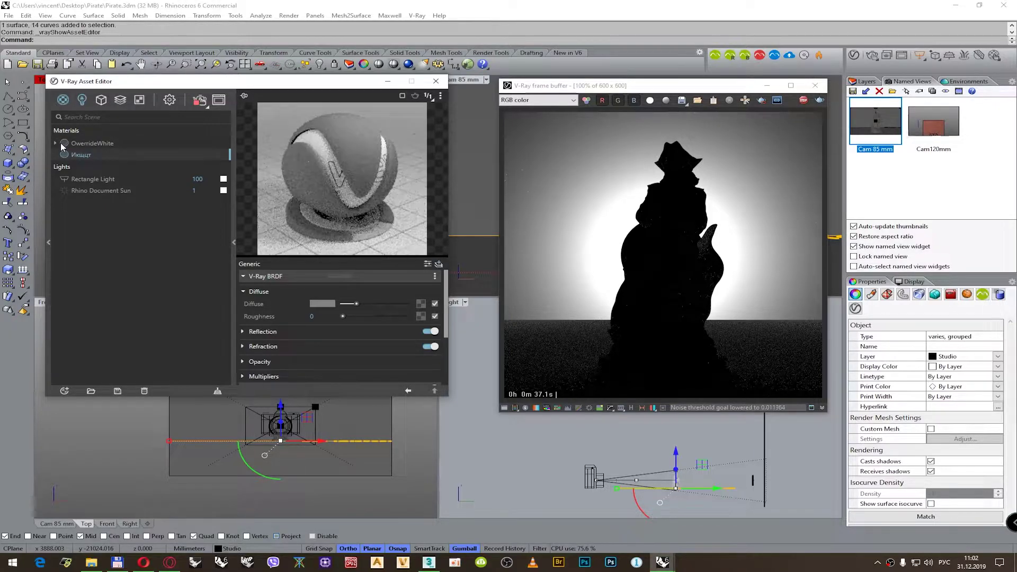
{"action": "double_click", "coordinate": [92, 154]}
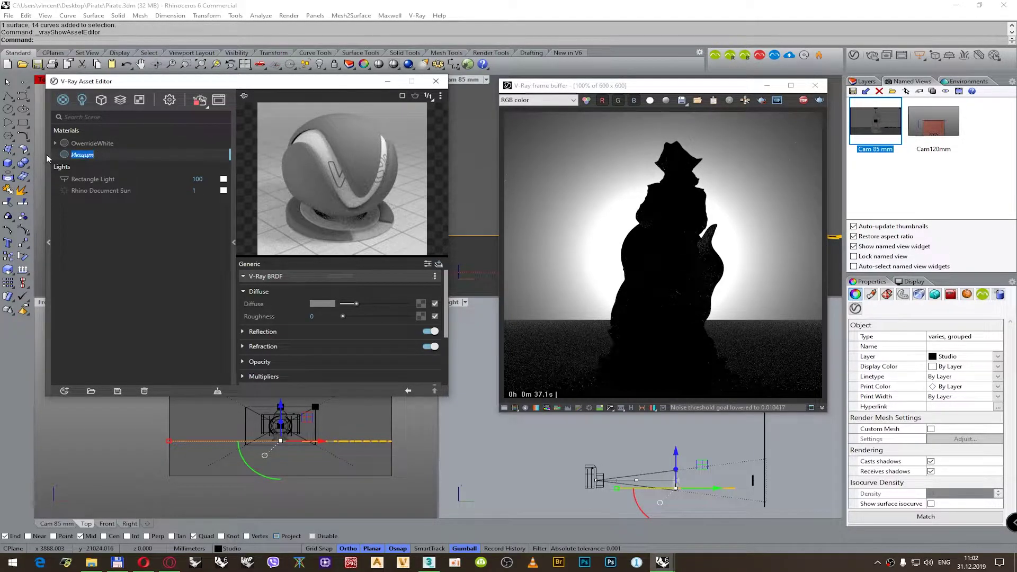
{"action": "type", "text": "Brown"}
{"action": "key", "text": "Return"}
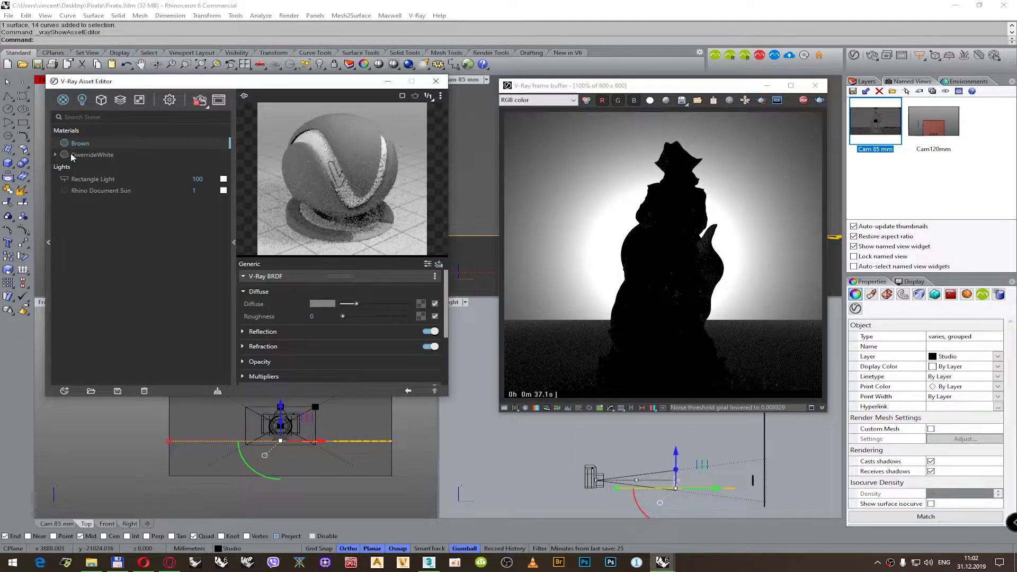
{"action": "right_click", "coordinate": [88, 147]}
{"action": "left_click", "coordinate": [106, 161]}
- Set the Brown material's diffuse colour to a temperature of 2900 K with a V value of 0,25
{"action": "left_click", "coordinate": [322, 303]}
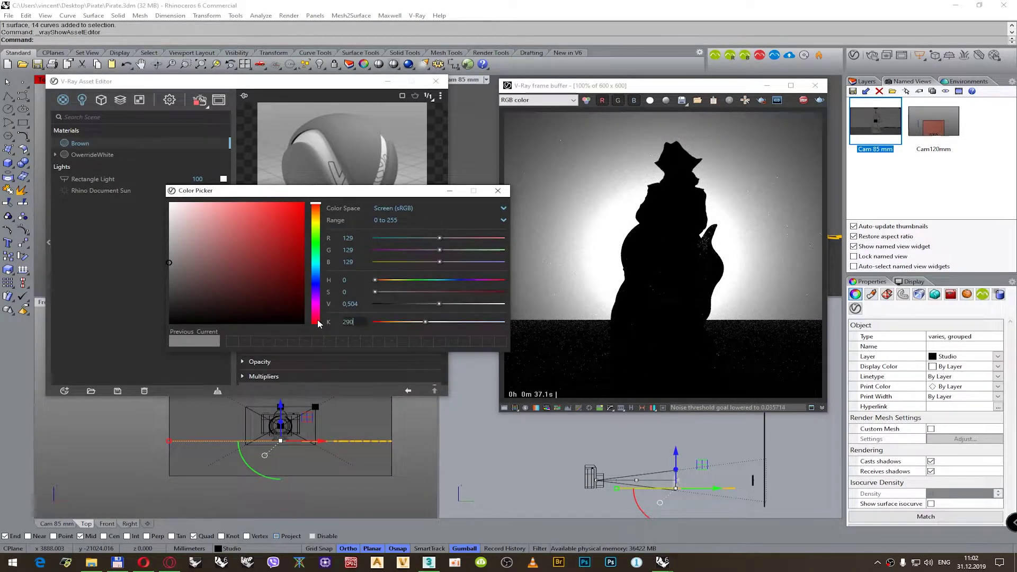
{"action": "key", "text": "Return"}
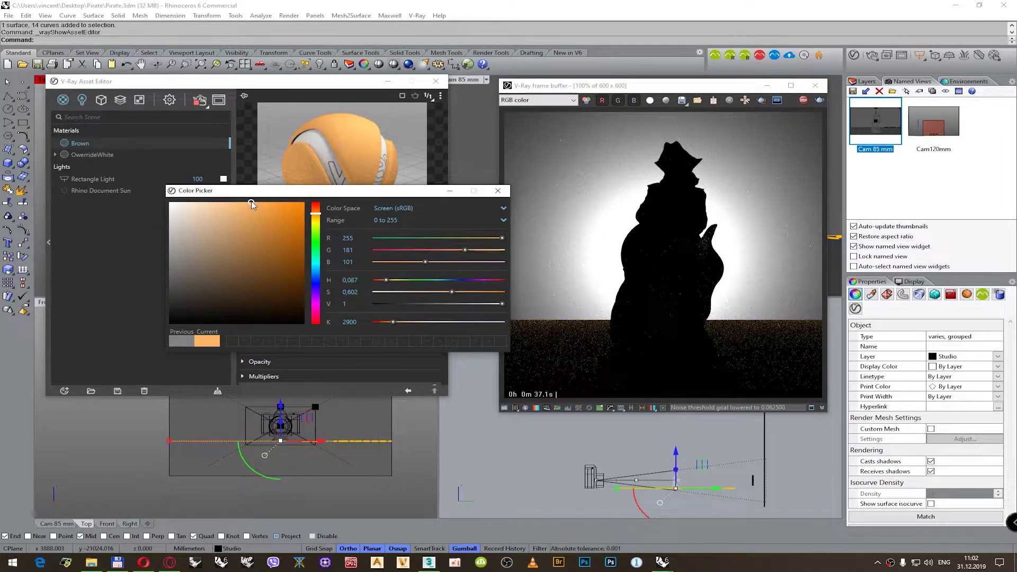
{"action": "left_click", "coordinate": [361, 324]}
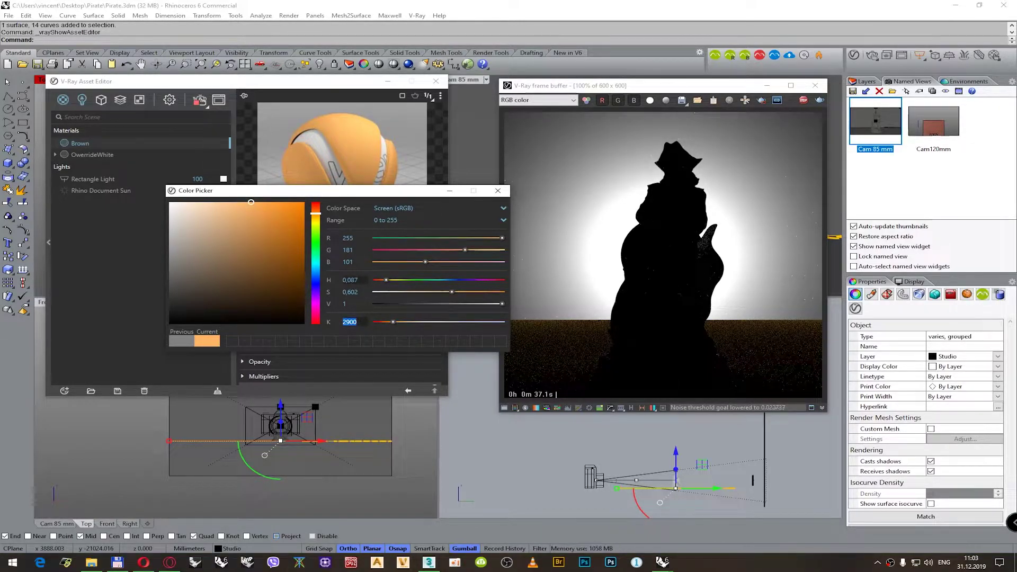
{"action": "key", "text": "shift+Tab"}
{"action": "type", "text": "0,25"}
{"action": "key", "text": "Return"}
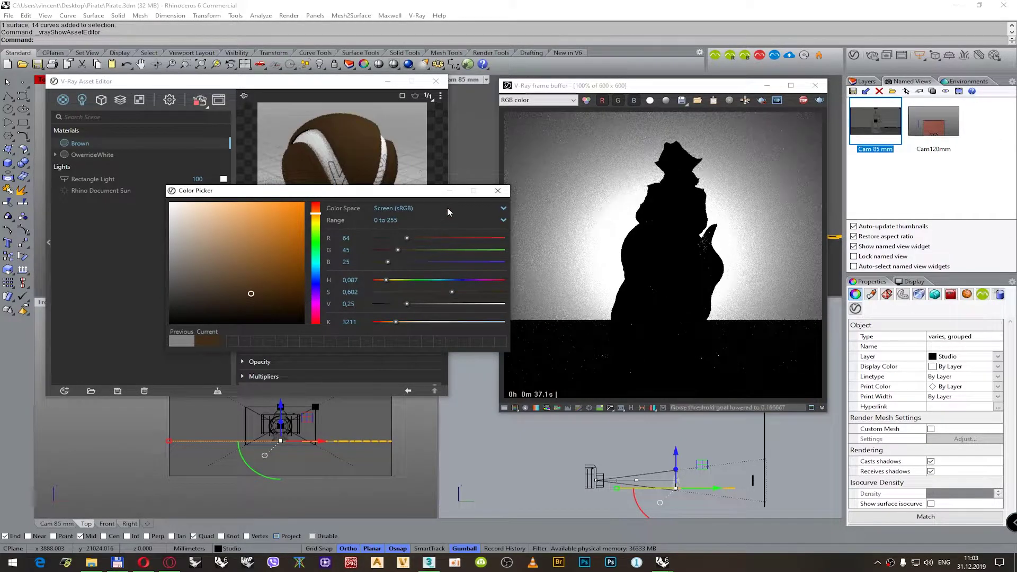
{"action": "left_click", "coordinate": [497, 190]}
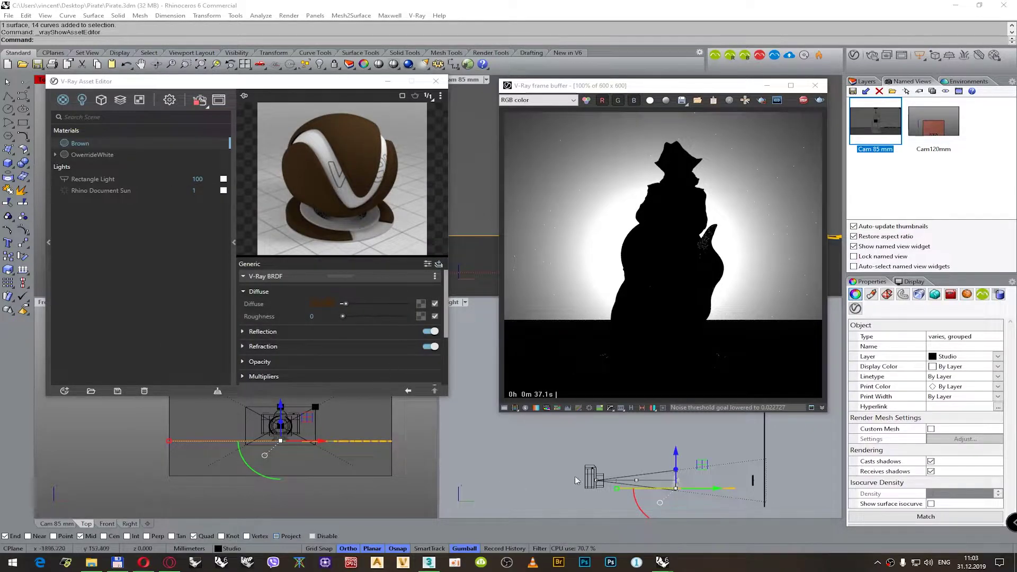
- Select the background wall surface and apply the Brown material to it
{"action": "left_click", "coordinate": [764, 430]}
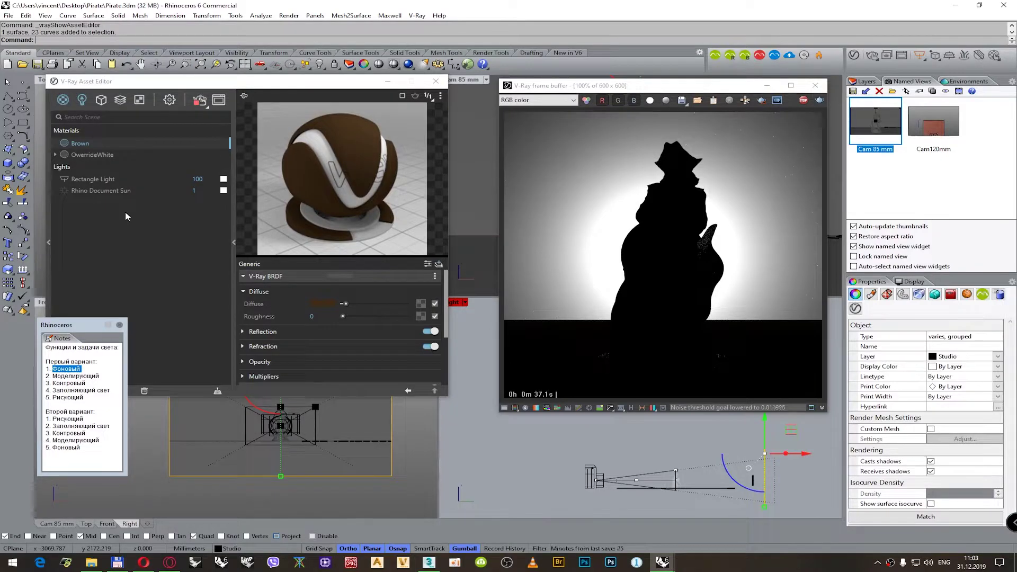
{"action": "left_click", "coordinate": [116, 142]}
{"action": "right_click", "coordinate": [116, 142]}
{"action": "left_click", "coordinate": [139, 164]}
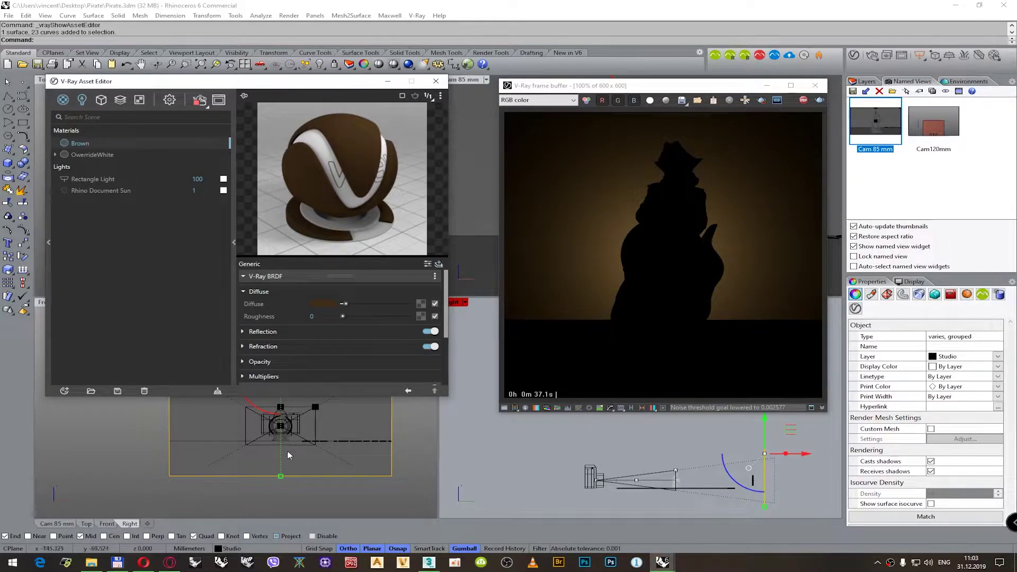
{"action": "left_click", "coordinate": [486, 455]}
{"action": "left_click", "coordinate": [79, 371]}
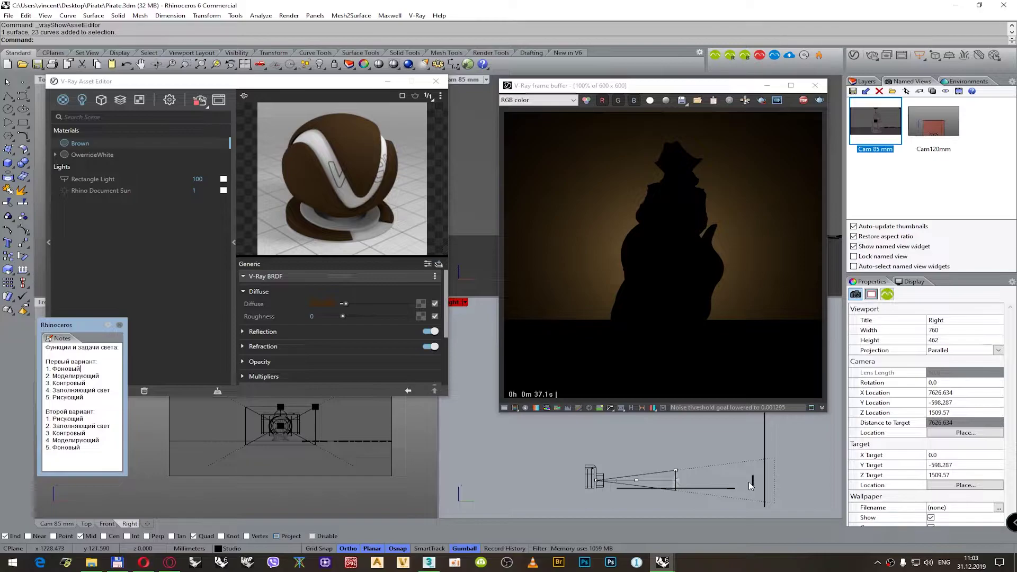
- Move the disc light back and forth in the Right view, leaving it a short distance in front of the background wall
{"action": "scroll", "coordinate": [750, 485], "scroll_direction": "up", "scroll_amount": 3}
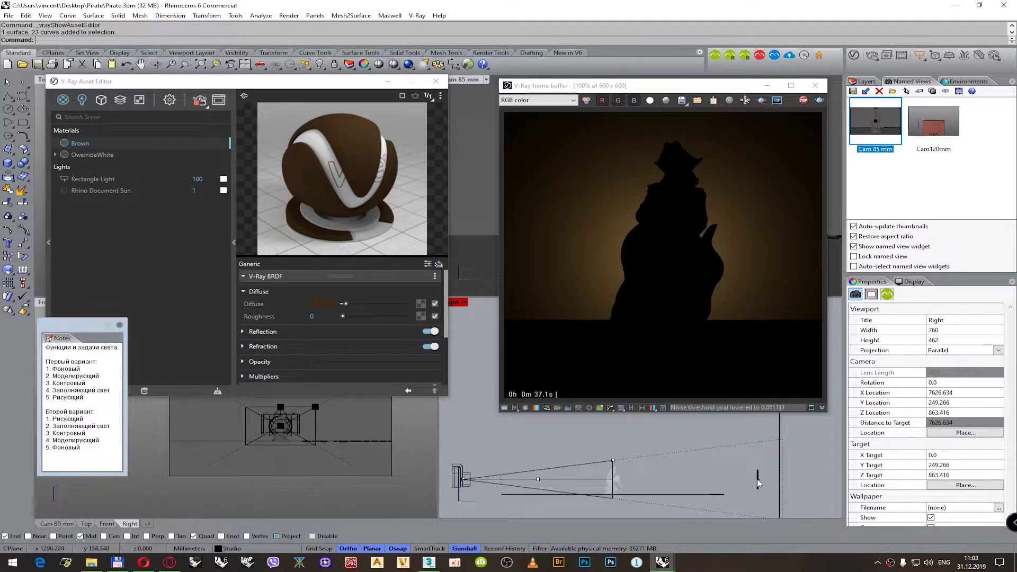
{"action": "left_click", "coordinate": [758, 482]}
{"action": "left_click_drag", "start_coordinate": [796, 478], "coordinate": [813, 481]}
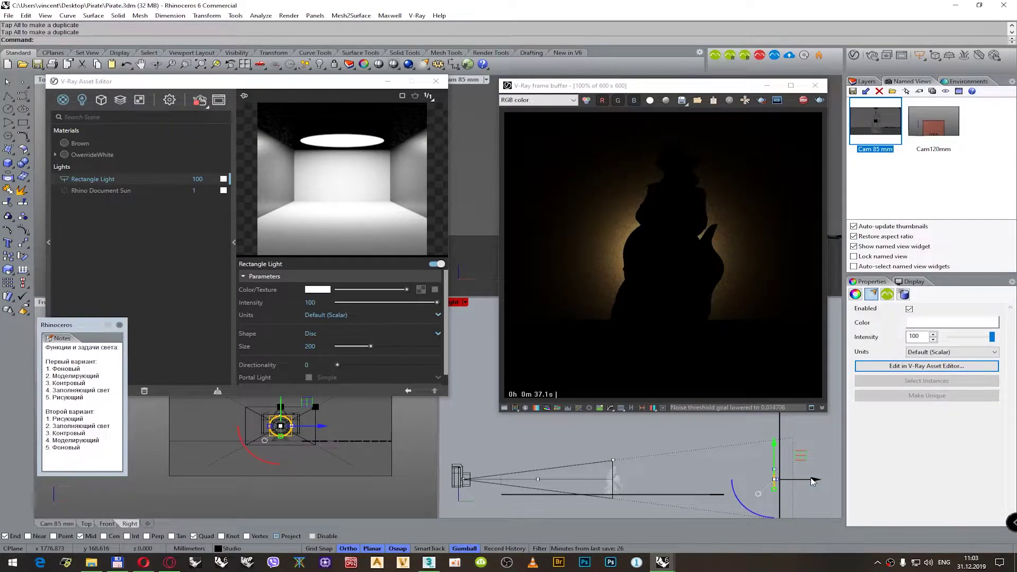
{"action": "left_click_drag", "start_coordinate": [813, 480], "coordinate": [786, 486]}
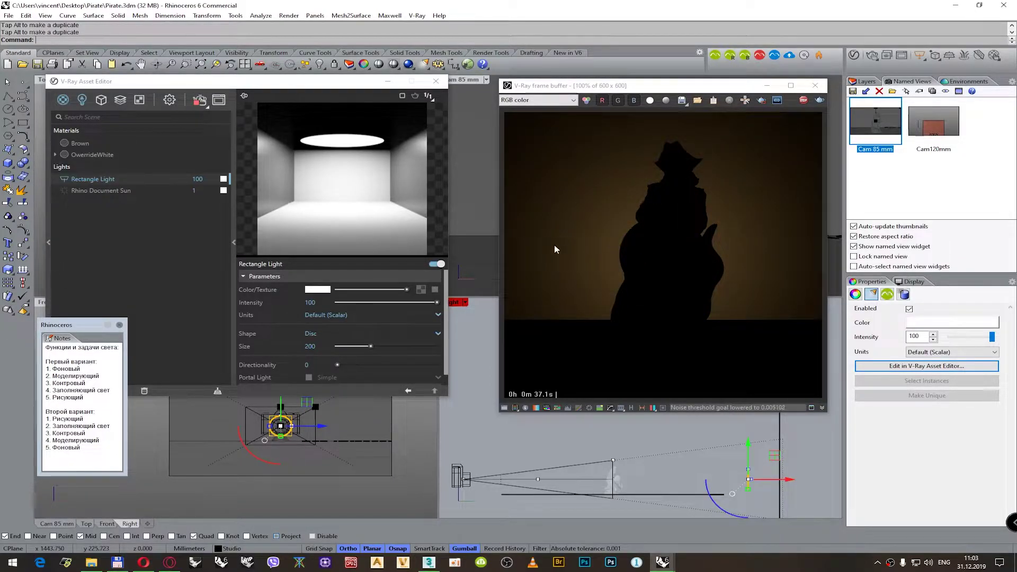
{"action": "left_click_drag", "start_coordinate": [784, 481], "coordinate": [804, 482]}
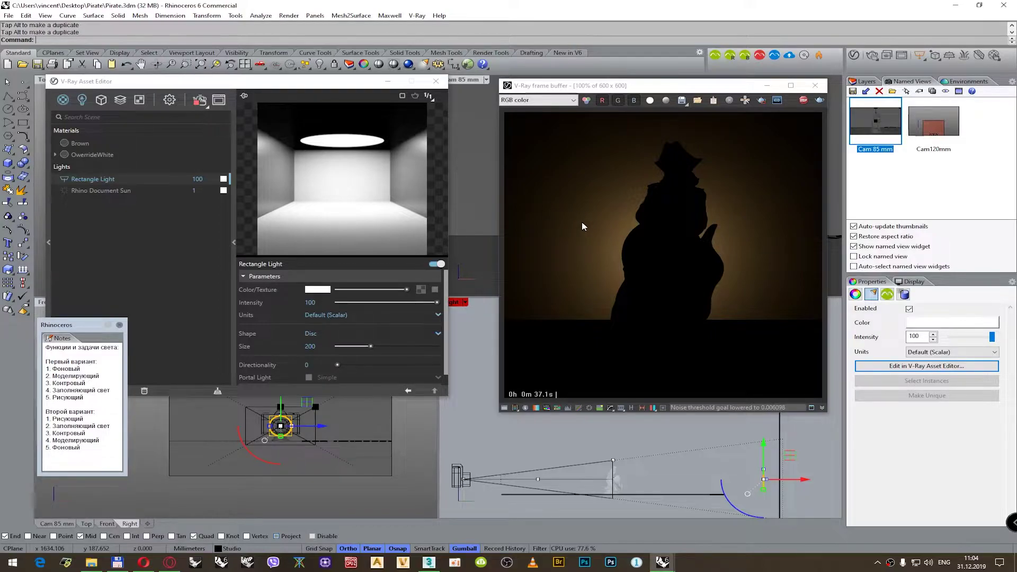
{"action": "left_click_drag", "start_coordinate": [801, 480], "coordinate": [793, 483]}
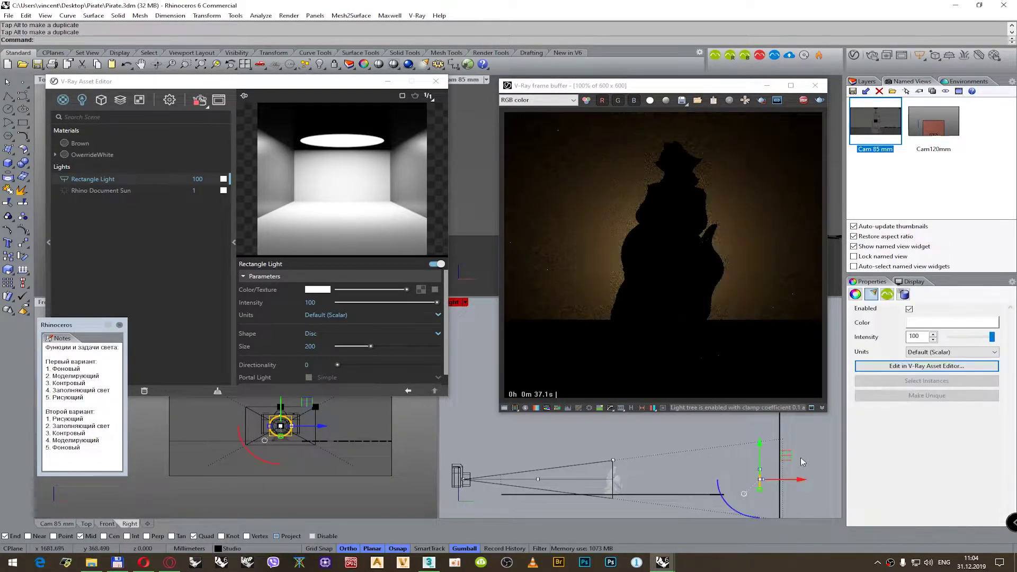
{"action": "left_click", "coordinate": [789, 471]}
- Select the disc light and set its Directionality to 0,5
{"action": "left_click", "coordinate": [765, 476]}
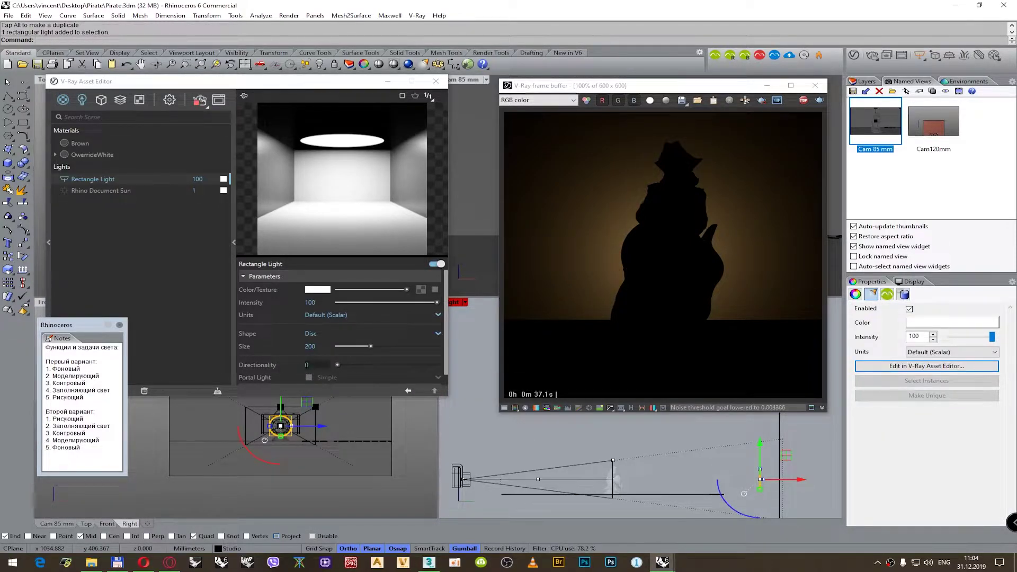
{"action": "left_click", "coordinate": [307, 365]}
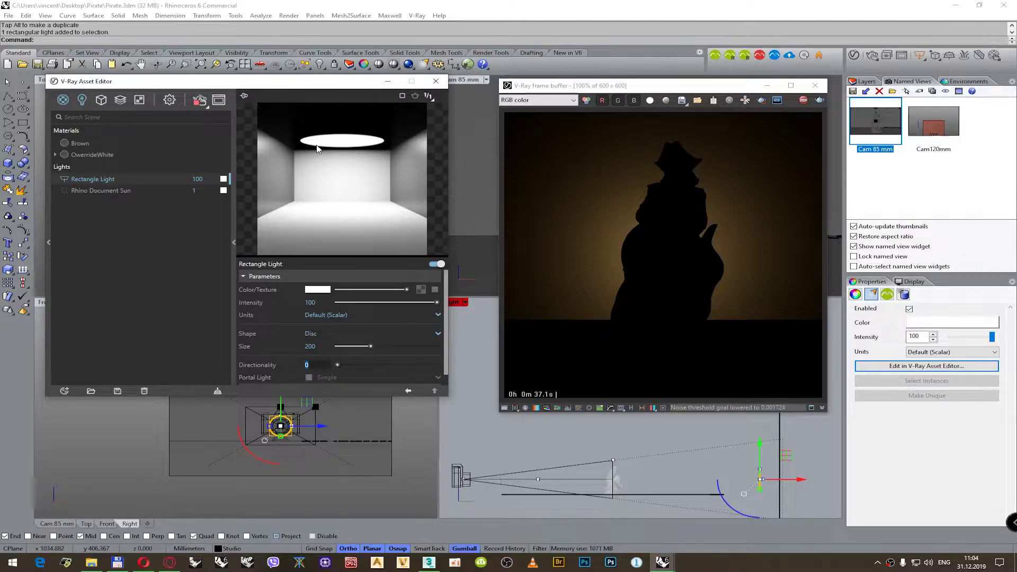
{"action": "type", "text": "0,5"}
{"action": "key", "text": "Return"}
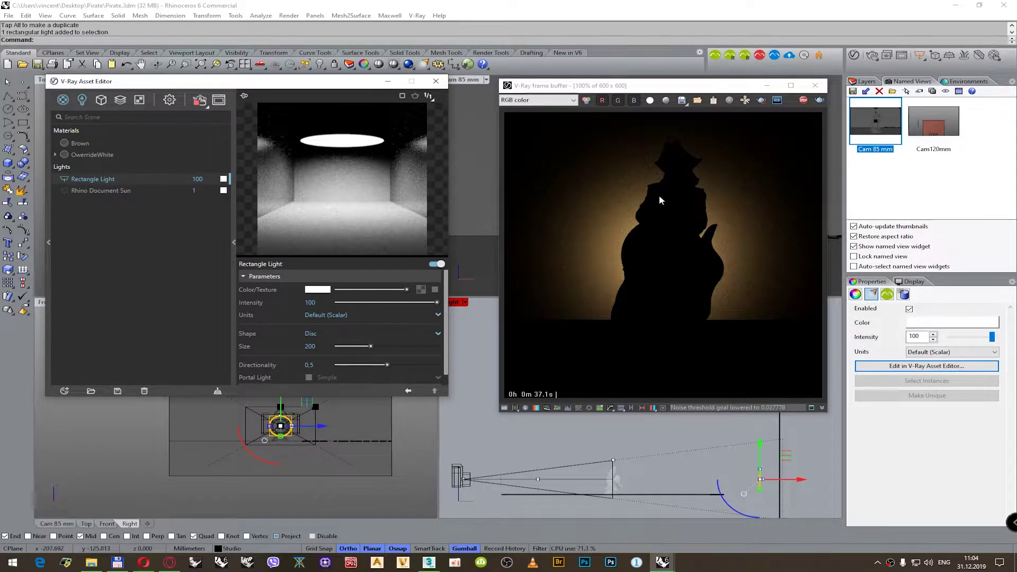
- Draw two vertical lines about 230 mm long in the Right view, extending downward and upward from the ends of the disc light
{"action": "right_click_drag", "start_coordinate": [735, 468], "coordinate": [640, 451]}
{"action": "left_click_drag", "start_coordinate": [650, 89], "coordinate": [644, 20]}
{"action": "left_click", "coordinate": [673, 468]}
{"action": "scroll", "coordinate": [672, 468], "scroll_direction": "up", "scroll_amount": 2}
{"action": "left_click", "coordinate": [8, 95]}
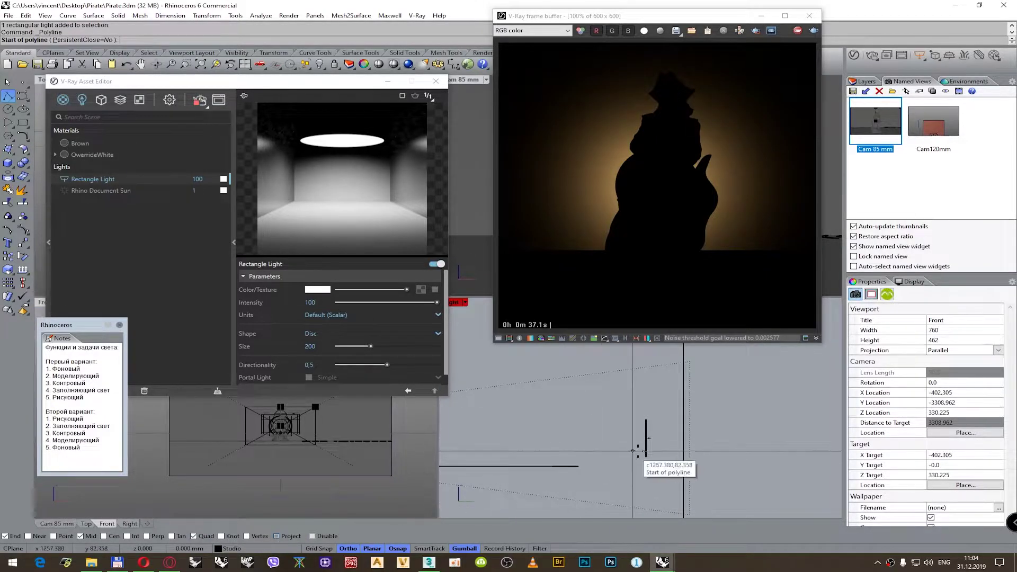
{"action": "left_click", "coordinate": [646, 457]}
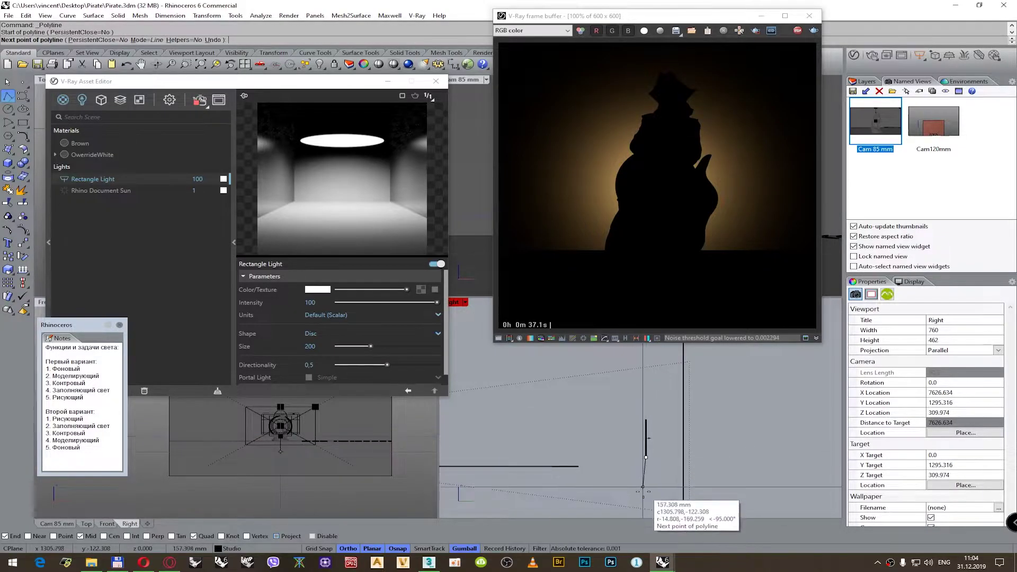
{"action": "left_click", "coordinate": [646, 501]}
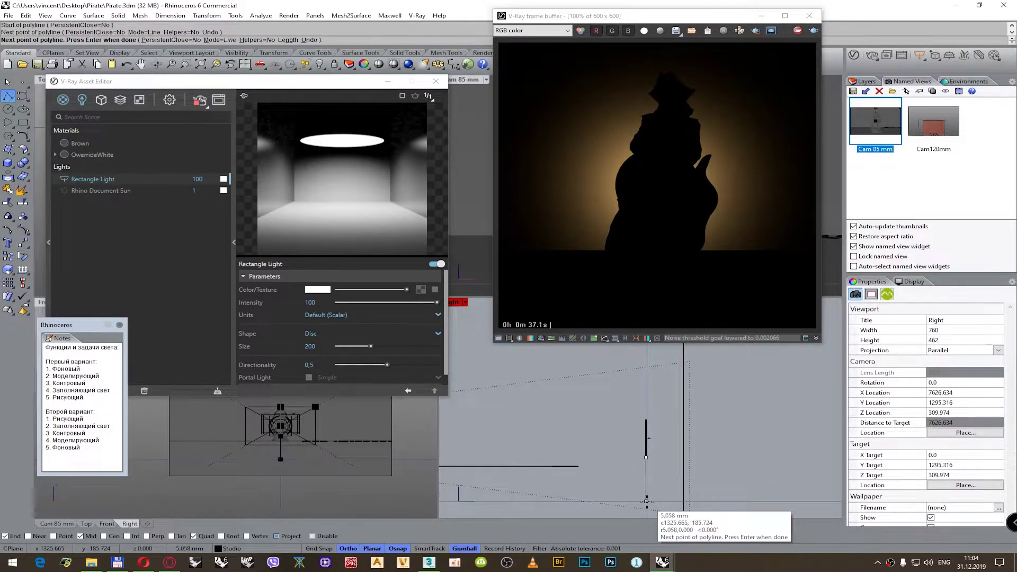
{"action": "key", "text": "Return"}
{"action": "key", "text": "Return"}
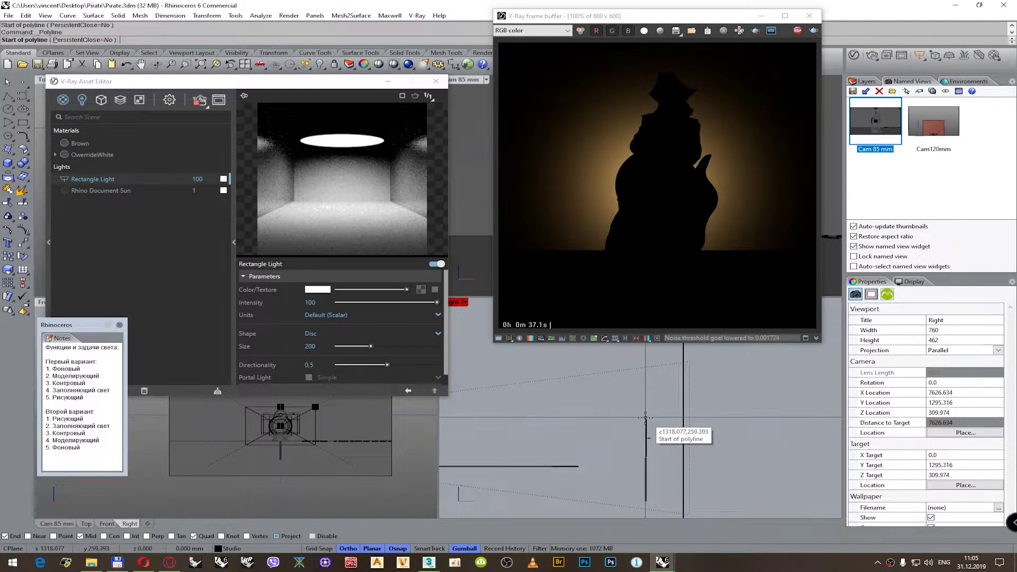
{"action": "left_click", "coordinate": [646, 417]}
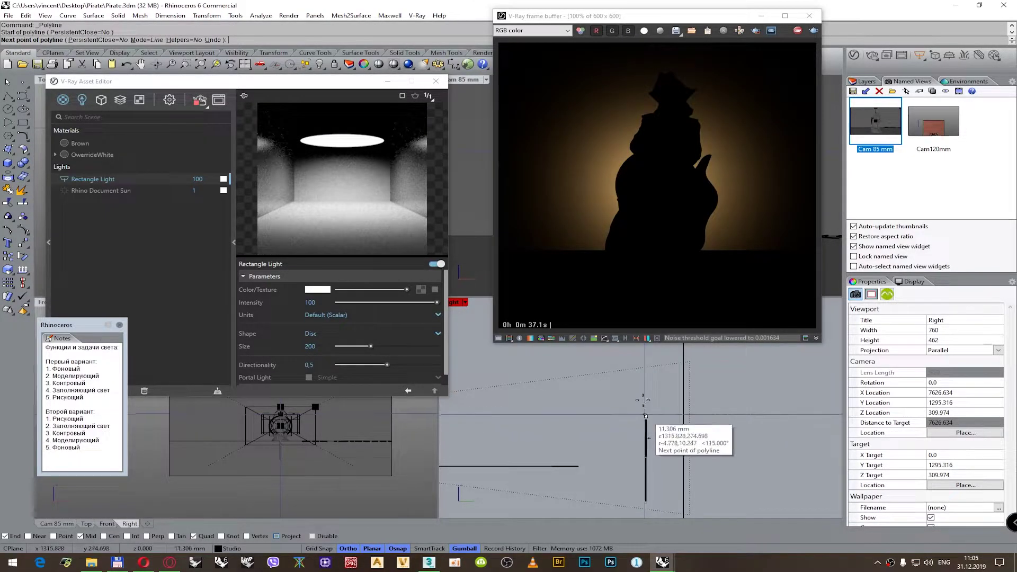
{"action": "left_click", "coordinate": [647, 373]}
{"action": "key", "text": "Return"}
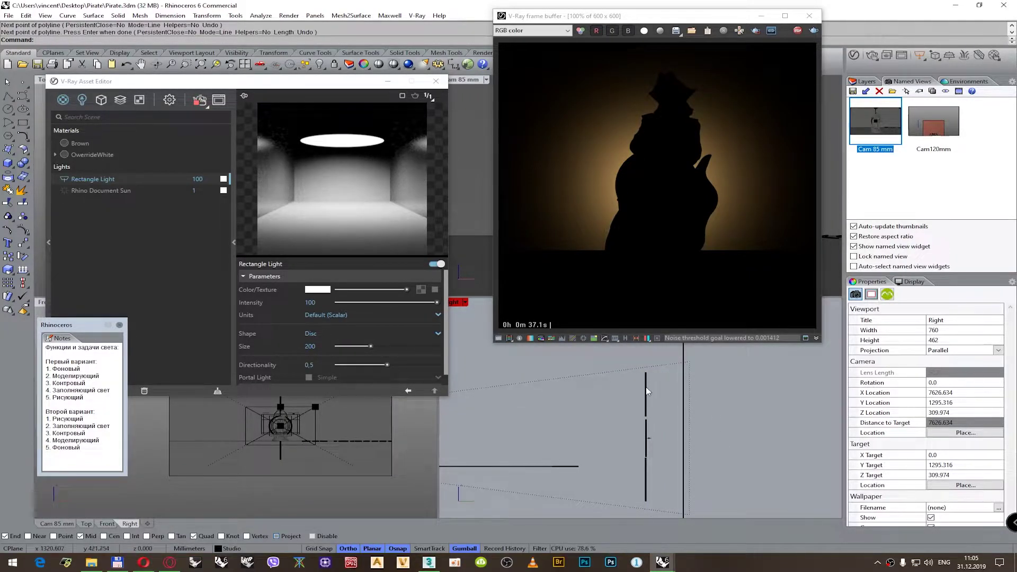
- Rotate the upper and lower lines 45° towards the wall about their ends at the disc light
{"action": "left_click", "coordinate": [646, 408]}
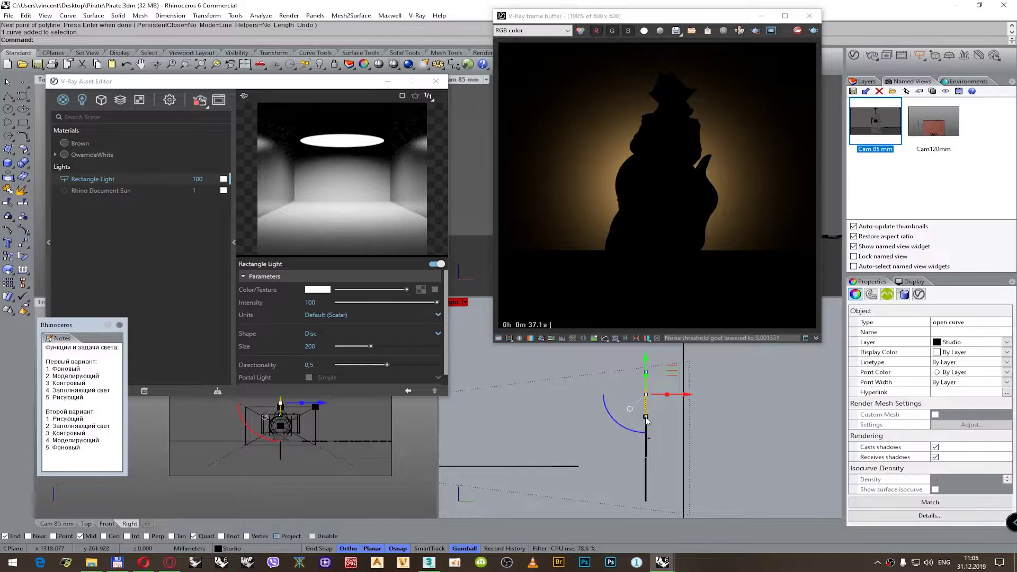
{"action": "left_click", "coordinate": [23, 256]}
{"action": "left_click", "coordinate": [647, 417]}
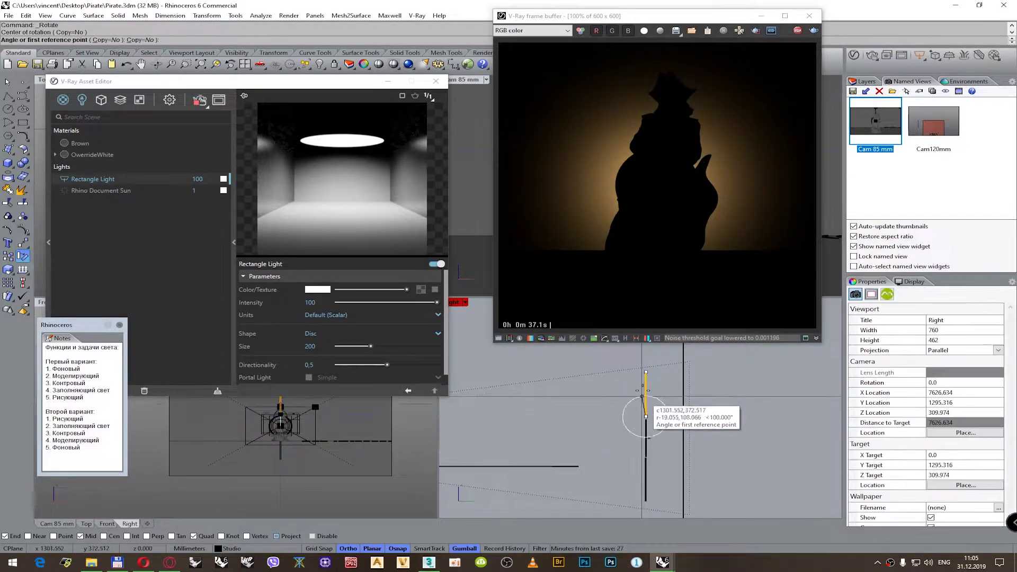
{"action": "left_click", "coordinate": [647, 373]}
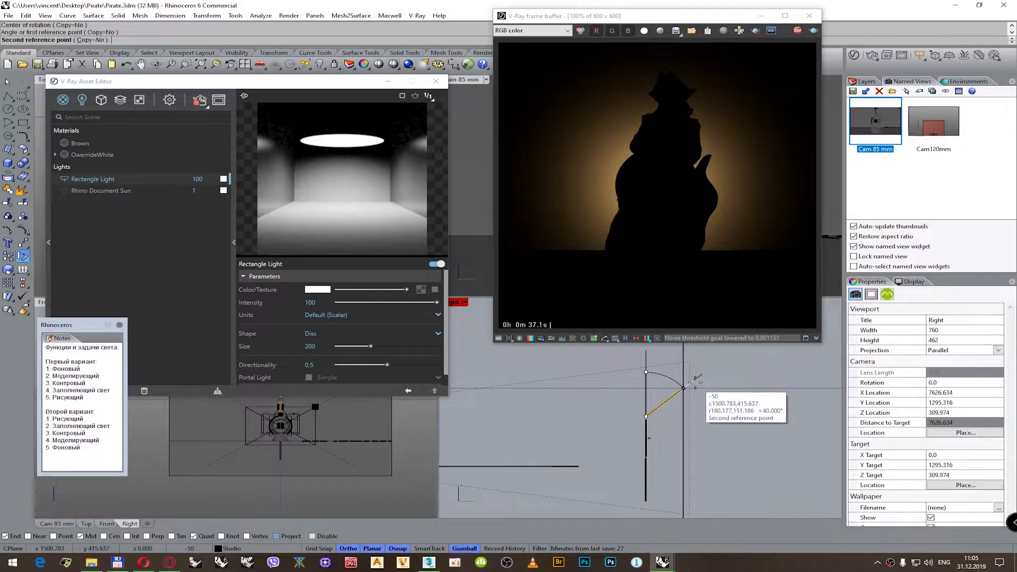
{"action": "left_click", "coordinate": [687, 375]}
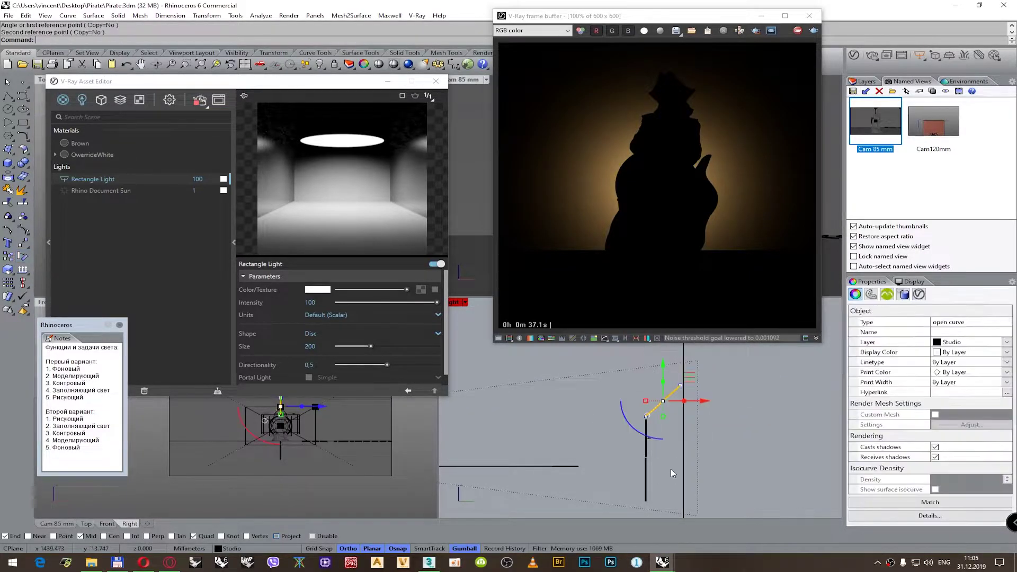
{"action": "left_click", "coordinate": [646, 481]}
{"action": "right_click", "coordinate": [646, 479]}
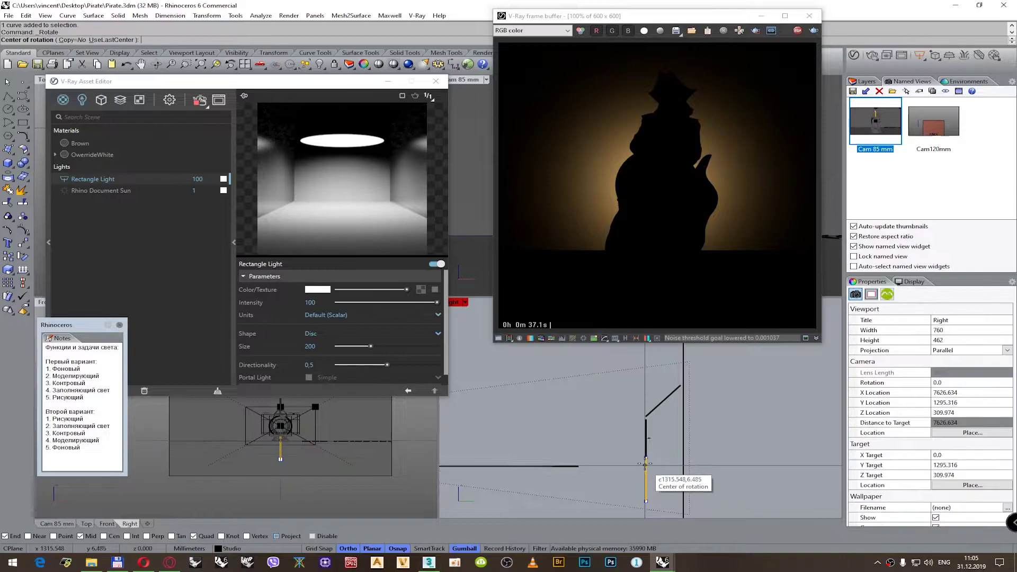
{"action": "left_click", "coordinate": [646, 456]}
{"action": "left_click", "coordinate": [646, 501]}
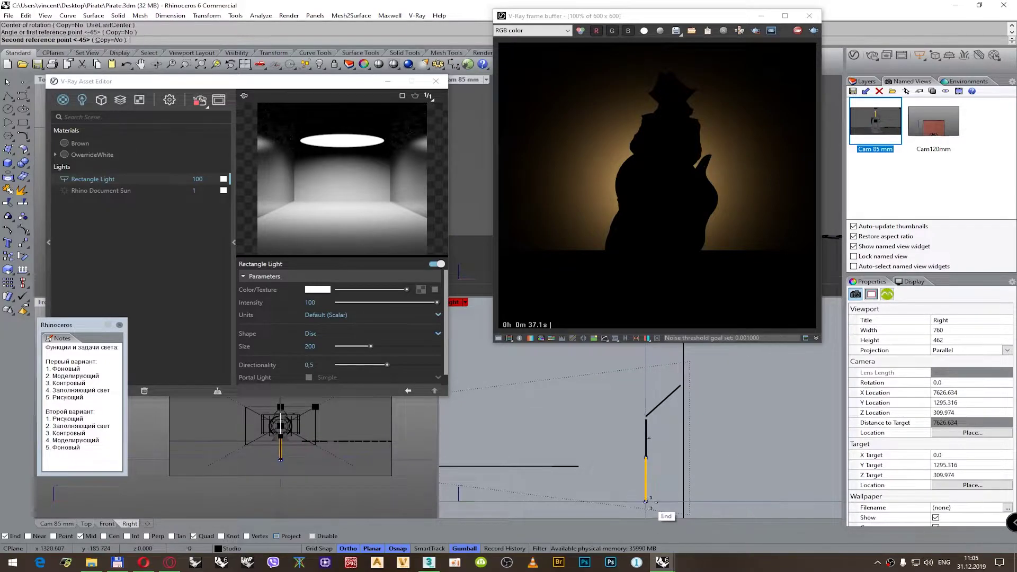
{"action": "left_click", "coordinate": [695, 501]}
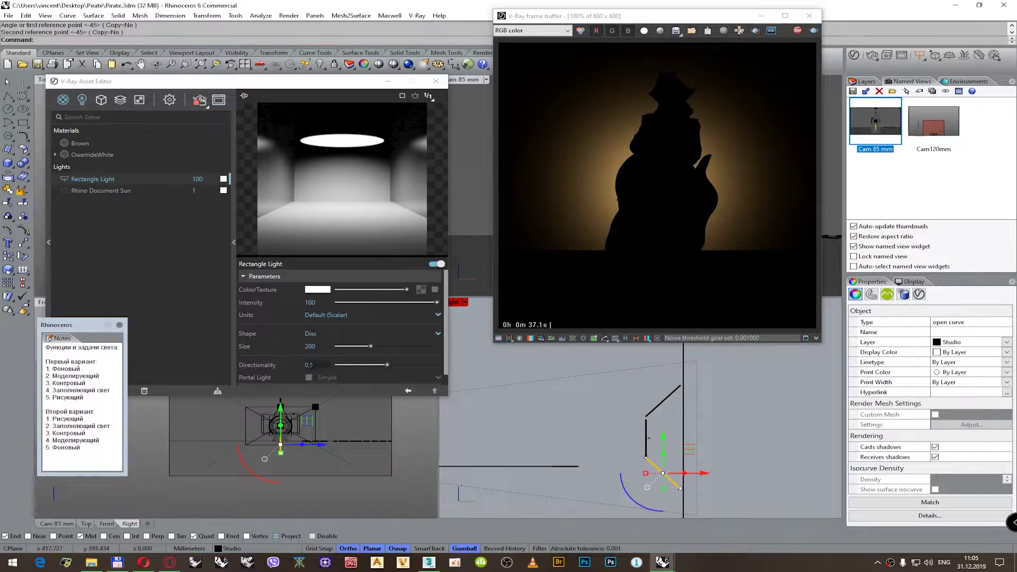
- Set the disc light's Directionality to 1
{"action": "left_click", "coordinate": [384, 369]}
{"action": "left_click_drag", "start_coordinate": [387, 364], "coordinate": [438, 364]}
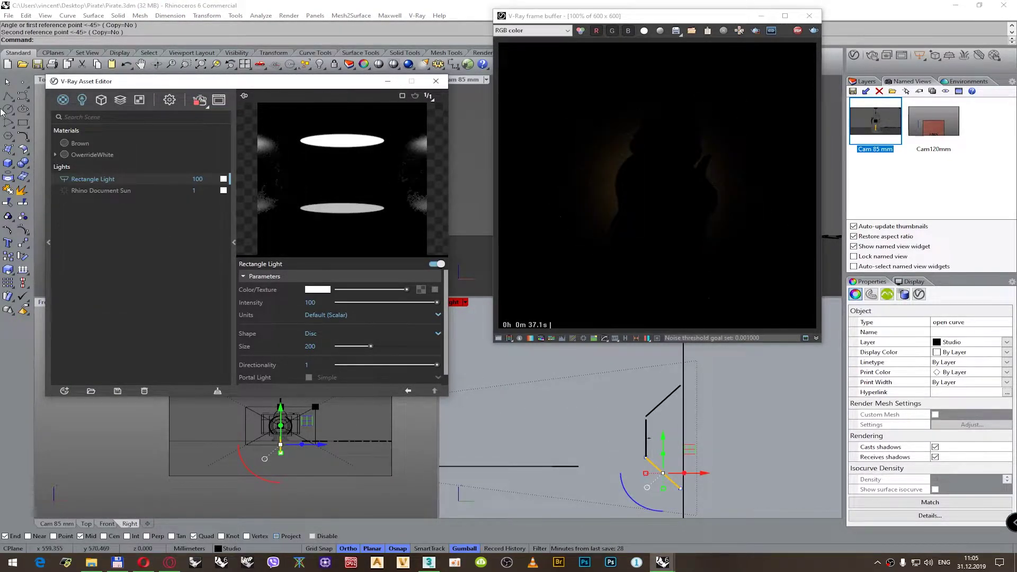
{"action": "left_click", "coordinate": [578, 376]}
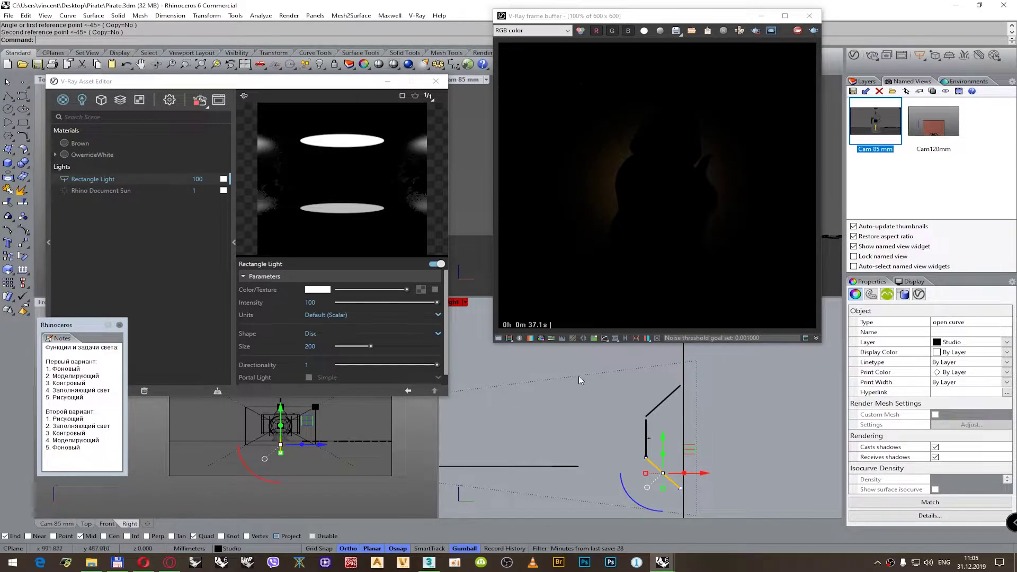
- Draw two horizontal lines in the Right view from the disc light's upper and lower ends to just past the wall
{"action": "left_click", "coordinate": [8, 95]}
{"action": "left_click", "coordinate": [645, 415]}
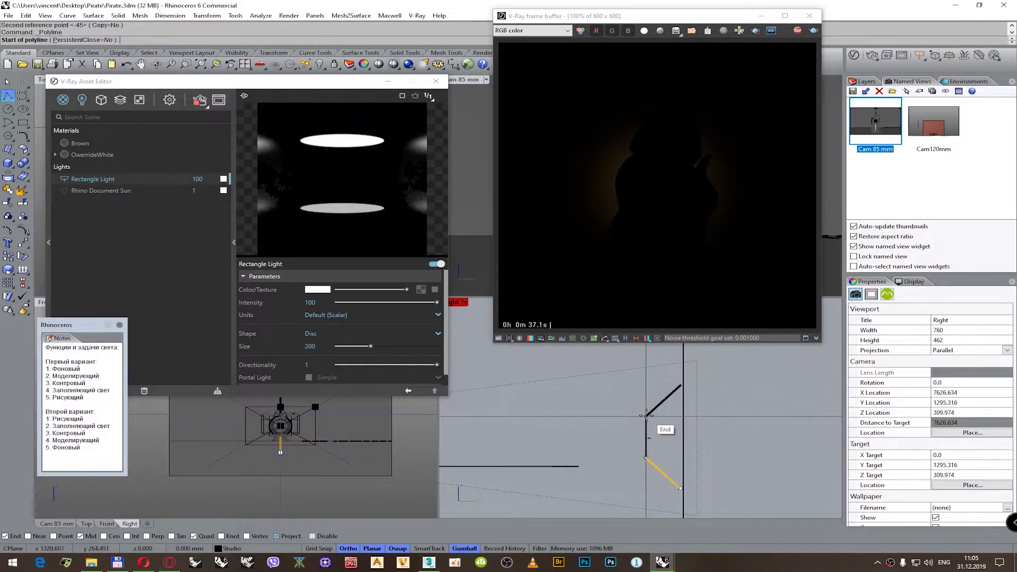
{"action": "left_click", "coordinate": [714, 417]}
{"action": "left_click", "coordinate": [646, 456]}
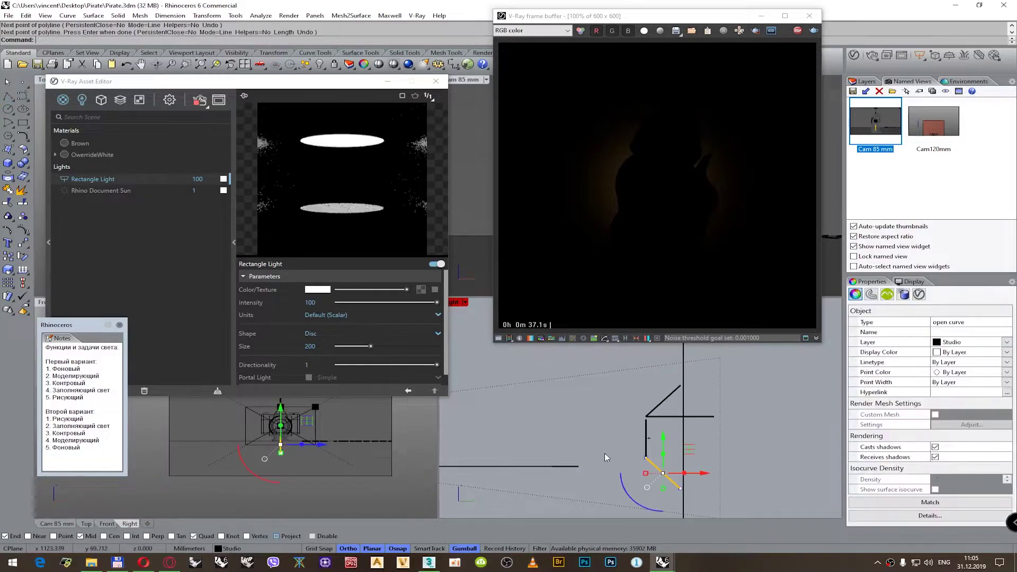
{"action": "key", "text": "Return"}
{"action": "key", "text": "Return"}
{"action": "left_click", "coordinate": [646, 457]}
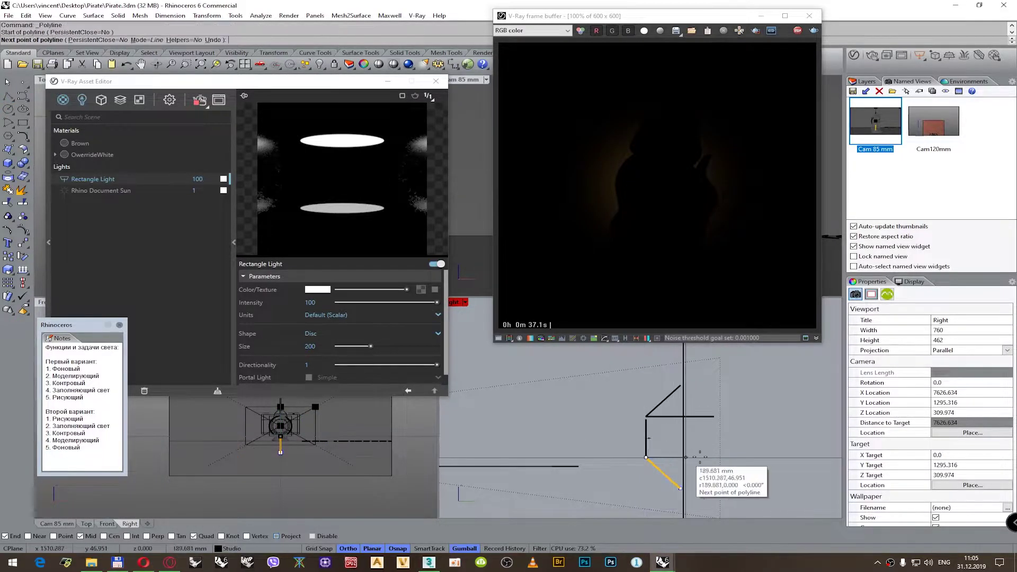
{"action": "left_click", "coordinate": [714, 456]}
{"action": "key", "text": "Return"}
{"action": "key", "text": "Escape"}
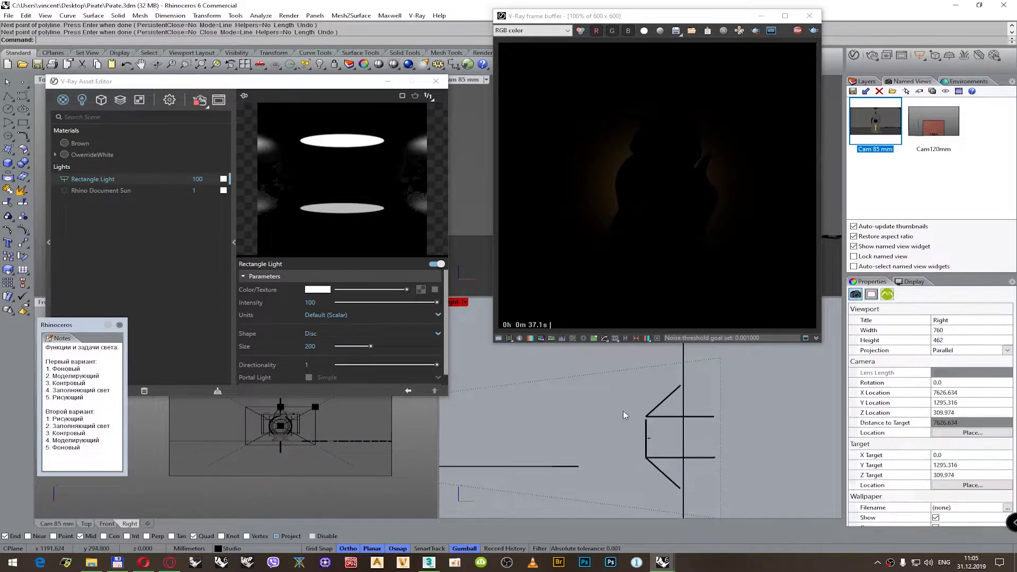
- Add vertical lines above and below the disc light, starting where the angled and horizontal lines meet
{"action": "key", "text": "Return"}
{"action": "left_click", "coordinate": [646, 416]}
{"action": "left_click", "coordinate": [645, 366]}
{"action": "key", "text": "Return"}
{"action": "key", "text": "Return"}
{"action": "left_click", "coordinate": [646, 457]}
{"action": "left_click", "coordinate": [645, 457]}
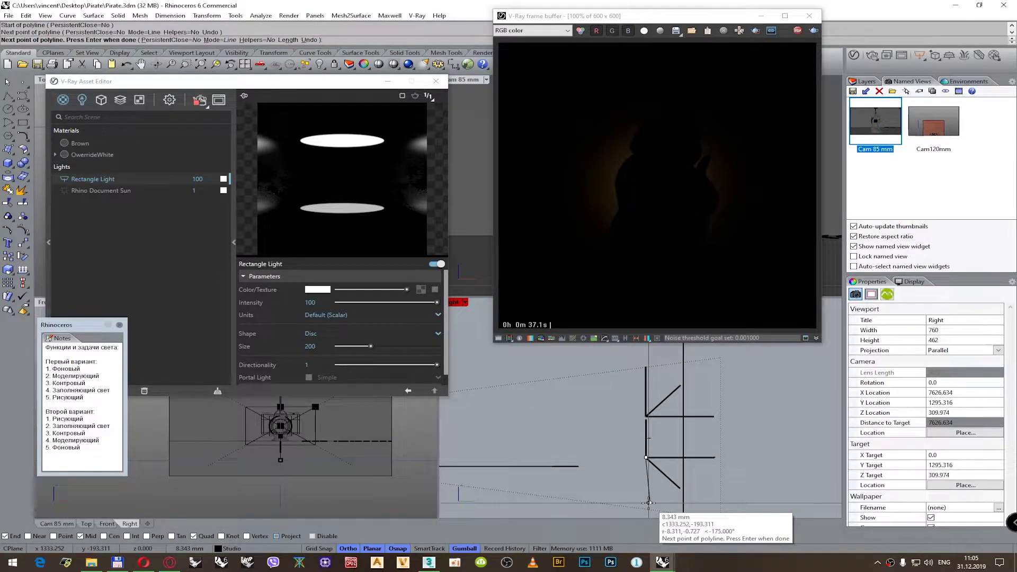
- Finish the lower vertical guide line of the light-spread diagram, and select each pair of ray lines in turn
{"action": "left_click", "coordinate": [648, 501]}
{"action": "key", "text": "Return"}
{"action": "left_click", "coordinate": [646, 392]}
{"action": "left_click", "coordinate": [647, 463], "text": "shift"}
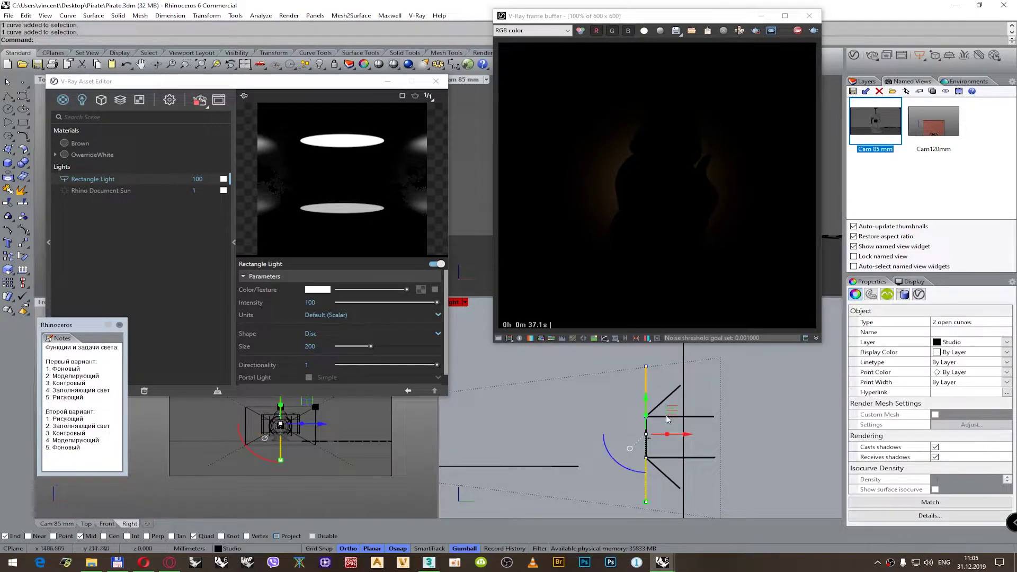
{"action": "left_click", "coordinate": [673, 393]}
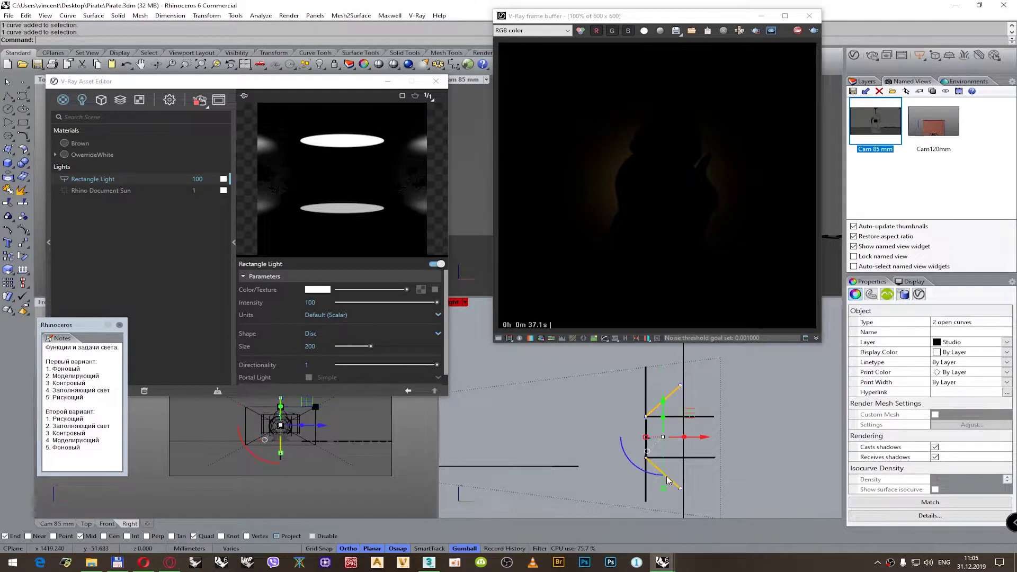
{"action": "left_click", "coordinate": [710, 417]}
{"action": "left_click", "coordinate": [711, 457], "text": "shift"}
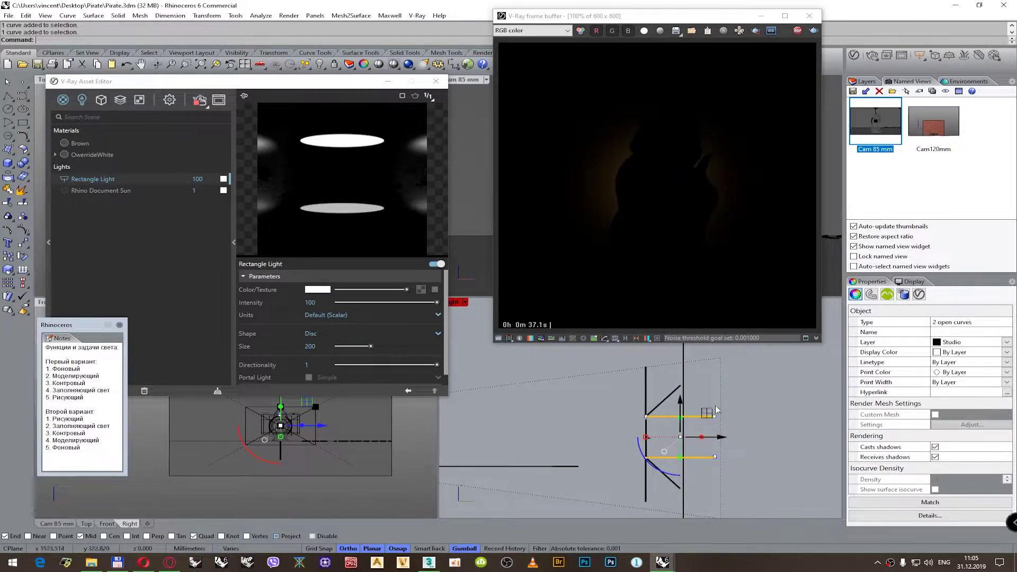
{"action": "left_click", "coordinate": [757, 415]}
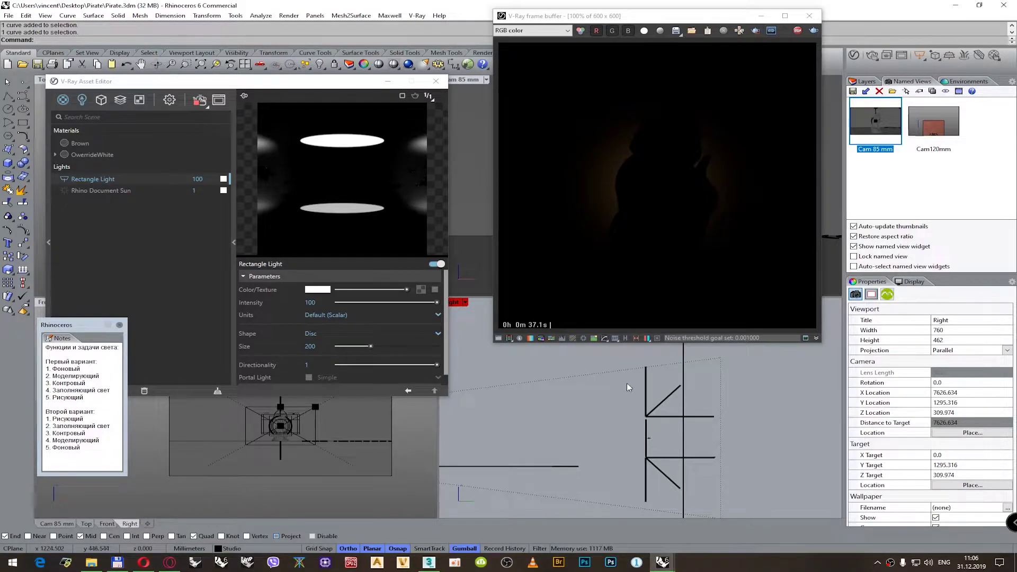
- Try a directionality of 0.5 on the disc light behind the statue
{"action": "left_click", "coordinate": [646, 437]}
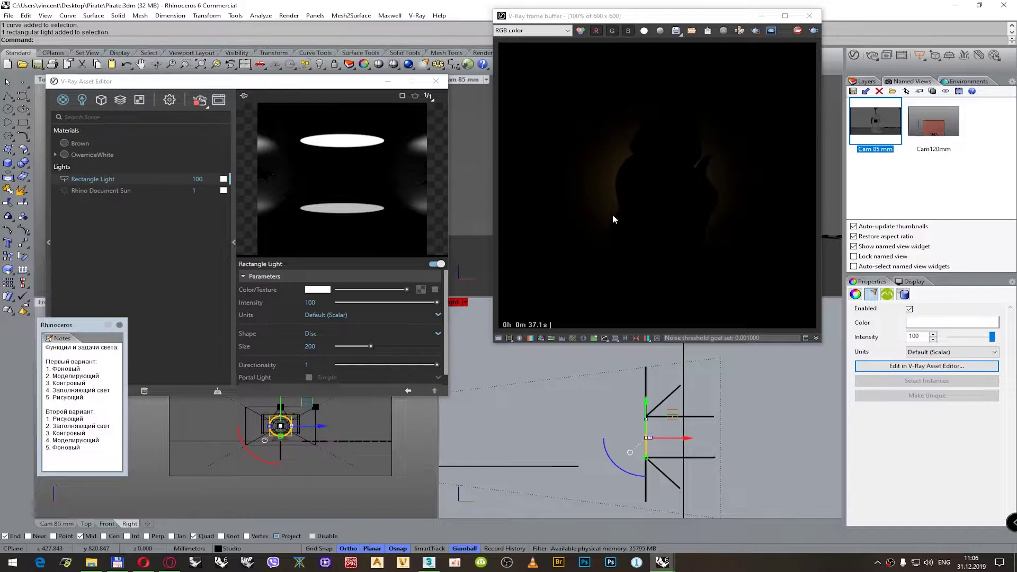
{"action": "left_click", "coordinate": [300, 363]}
{"action": "type", "text": "0.5"}
{"action": "key", "text": "Return"}
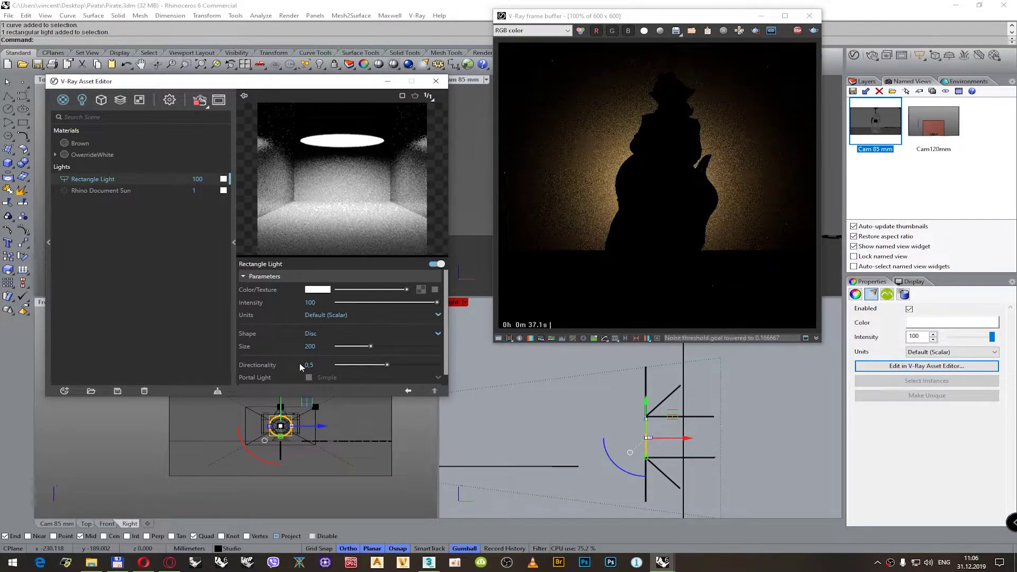
- Set the background disc light's directionality to 0 and deselect the light
{"action": "left_click", "coordinate": [301, 365]}
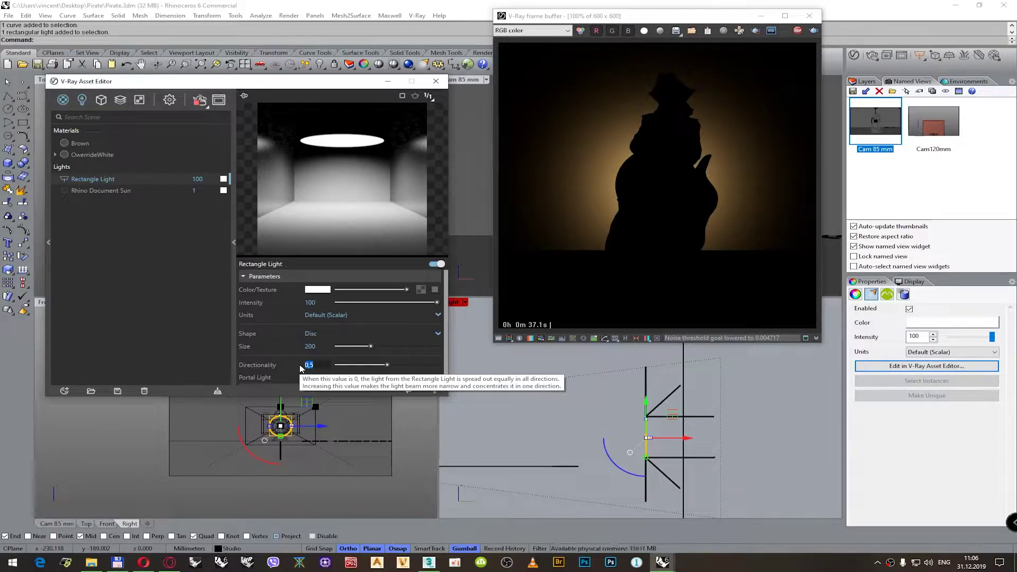
{"action": "type", "text": "0"}
{"action": "key", "text": "Return"}
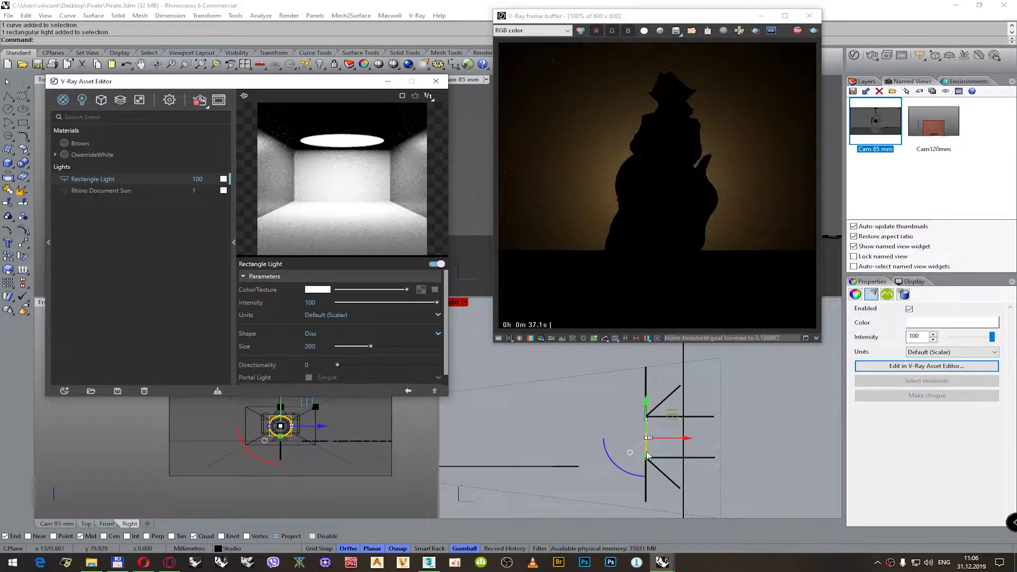
{"action": "left_click", "coordinate": [622, 430]}
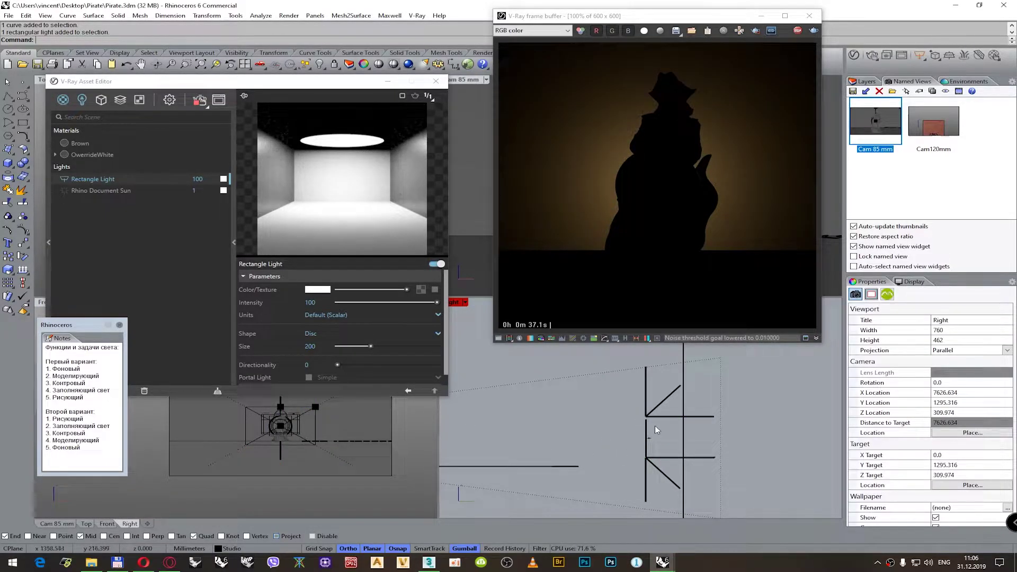
- Delete all the guide lines drawn around the background light in the Right view
{"action": "left_click_drag", "start_coordinate": [663, 425], "coordinate": [650, 398]}
{"action": "key", "text": "Delete"}
{"action": "left_click_drag", "start_coordinate": [663, 486], "coordinate": [656, 459]}
{"action": "key", "text": "Delete"}
{"action": "left_click_drag", "start_coordinate": [654, 402], "coordinate": [621, 388]}
{"action": "key", "text": "Delete"}
- Move the disc light closer to the background wall and set its intensity to 50
{"action": "left_click", "coordinate": [643, 427]}
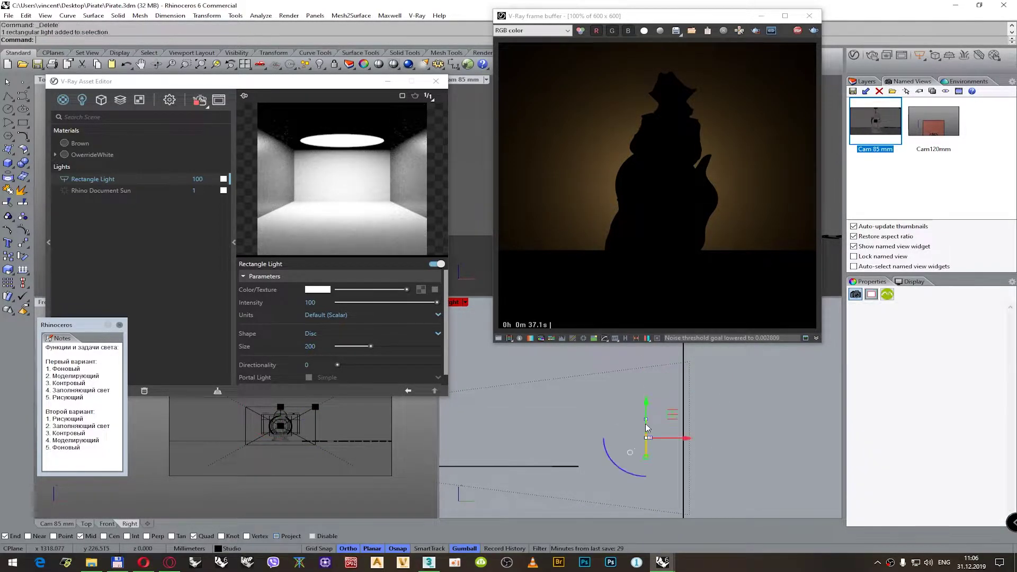
{"action": "left_click_drag", "start_coordinate": [675, 442], "coordinate": [704, 441]}
{"action": "left_click_drag", "start_coordinate": [926, 337], "coordinate": [882, 341]}
{"action": "type", "text": "50"}
{"action": "key", "text": "Return"}
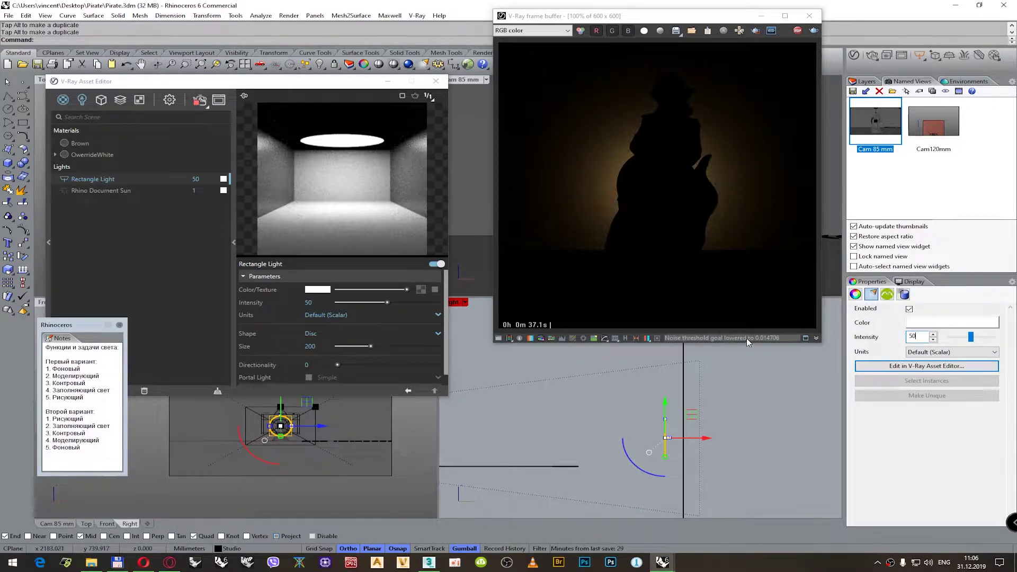
- Rename the rectangle light BackGround and switch it off
{"action": "left_click", "coordinate": [117, 178]}
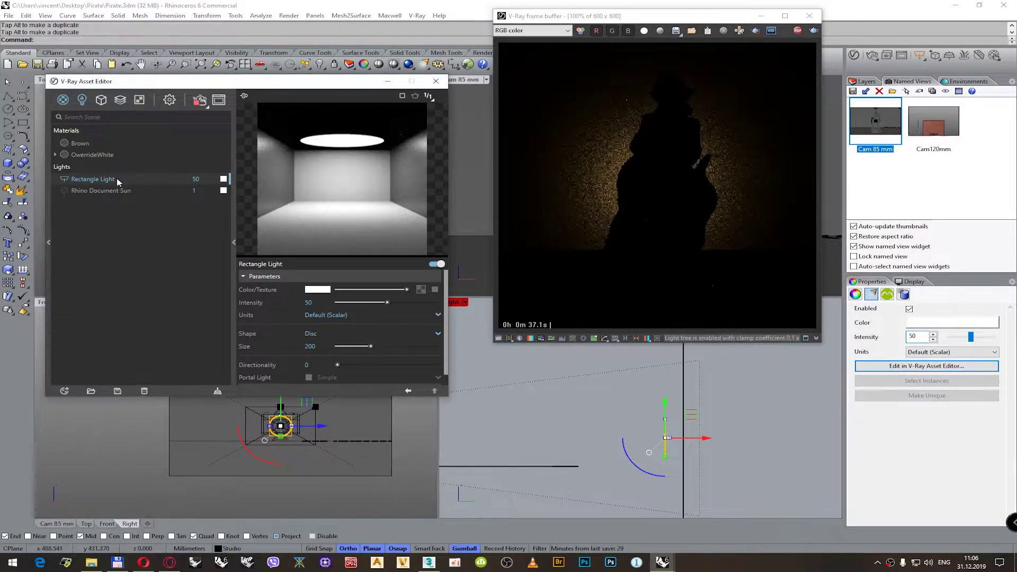
{"action": "double_click", "coordinate": [117, 179]}
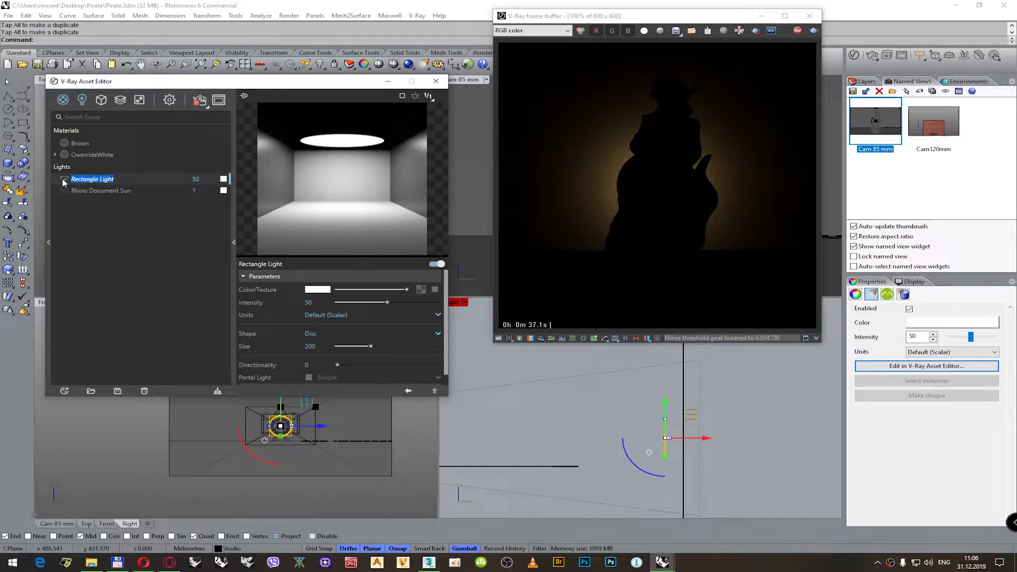
{"action": "type", "text": "BackGround"}
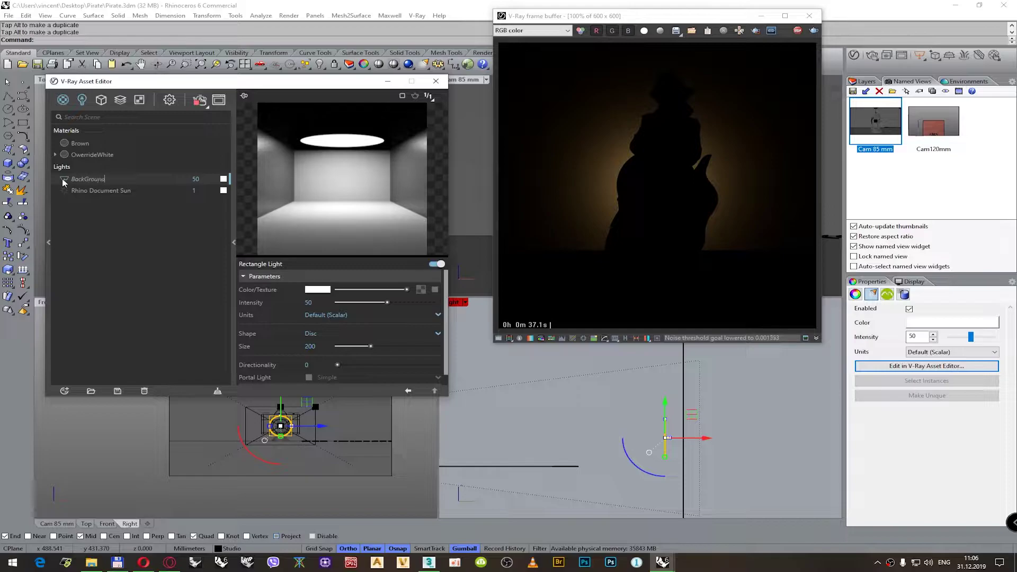
{"action": "key", "text": "Return"}
{"action": "left_click", "coordinate": [64, 179]}
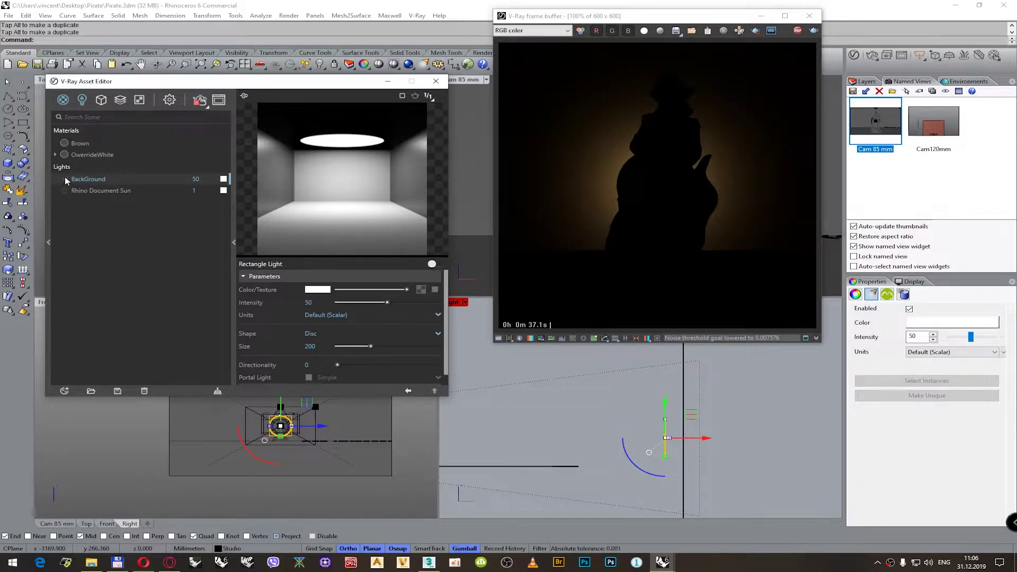
{"action": "left_click", "coordinate": [149, 423]}
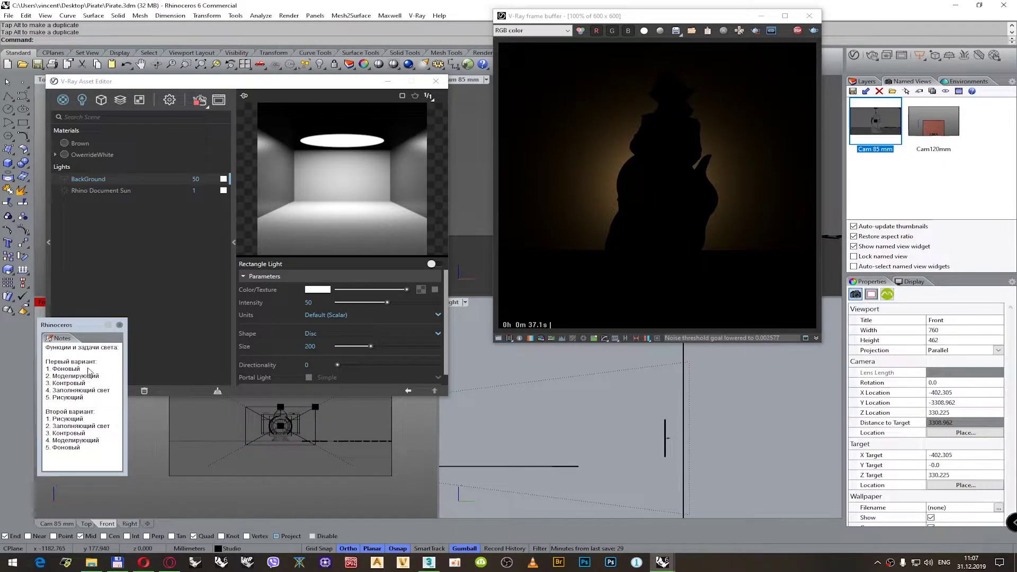
- Add empty parentheses after "Фоновый" in the first list of the lighting notes
{"action": "left_click", "coordinate": [66, 373]}
{"action": "left_click_drag", "start_coordinate": [52, 372], "coordinate": [86, 372]}
{"action": "left_click", "coordinate": [86, 372]}
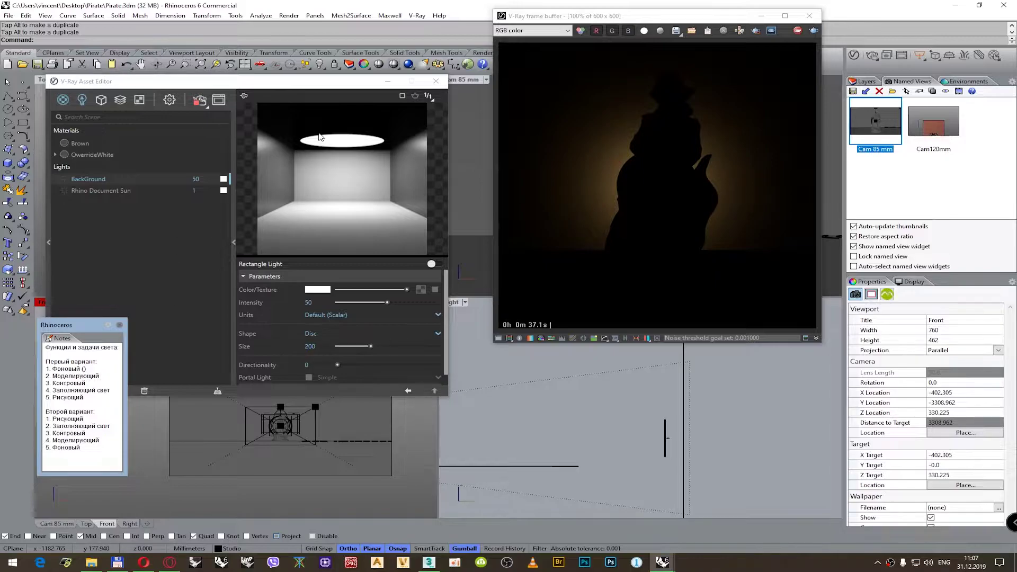
{"action": "left_click", "coordinate": [387, 81]}
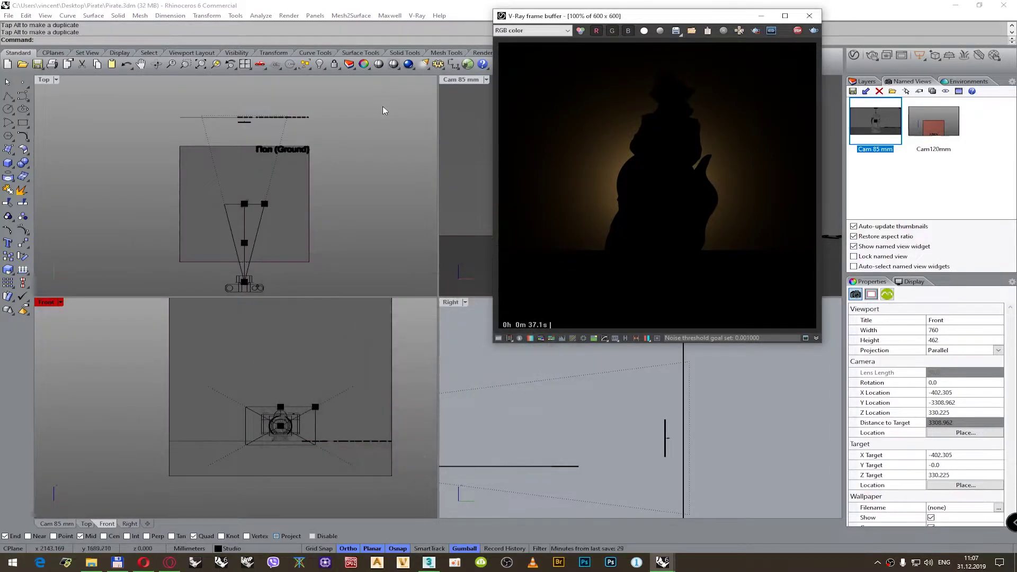
{"action": "left_click", "coordinate": [651, 507]}
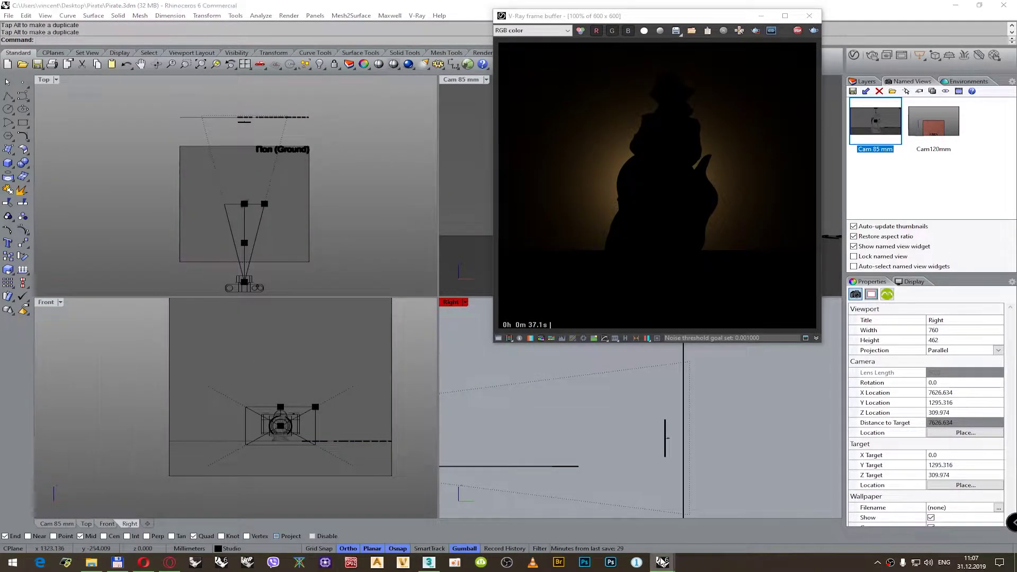
{"action": "mouse_move", "coordinate": [662, 562]}
{"action": "left_click", "coordinate": [760, 511]}
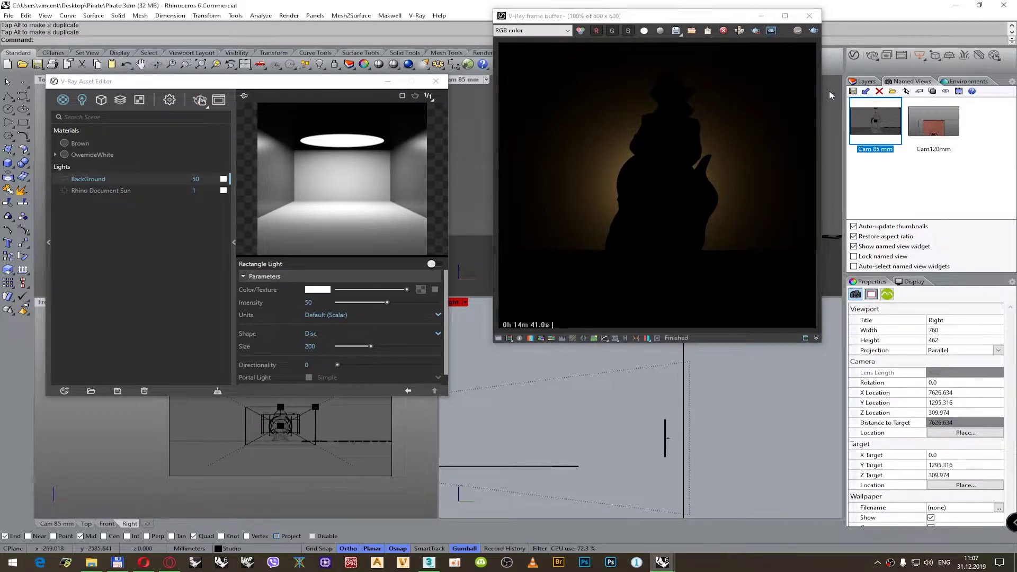
- Restart the interactive V-Ray render of the scene
{"action": "key", "text": "ctrl+a"}
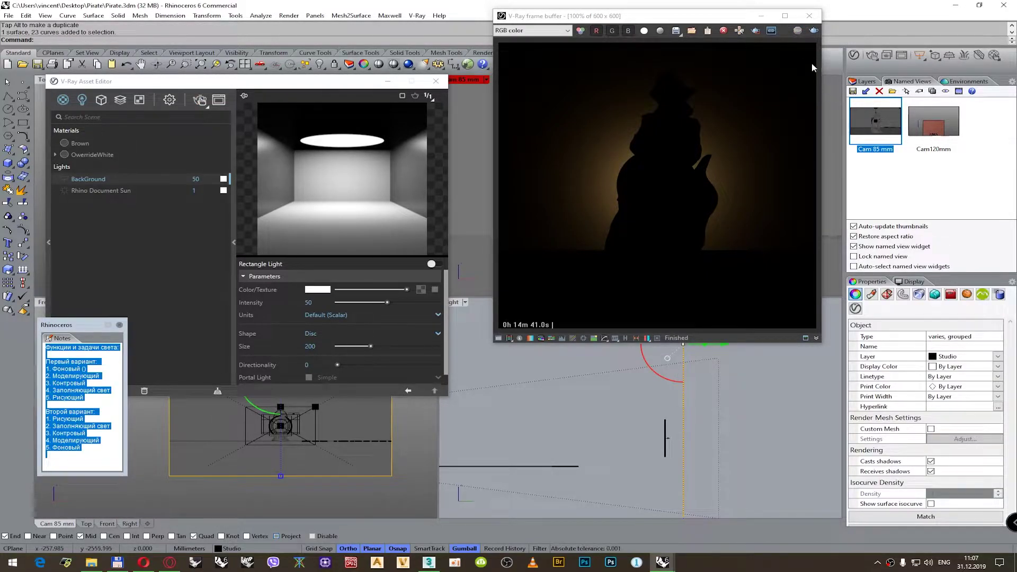
{"action": "left_click", "coordinate": [814, 30]}
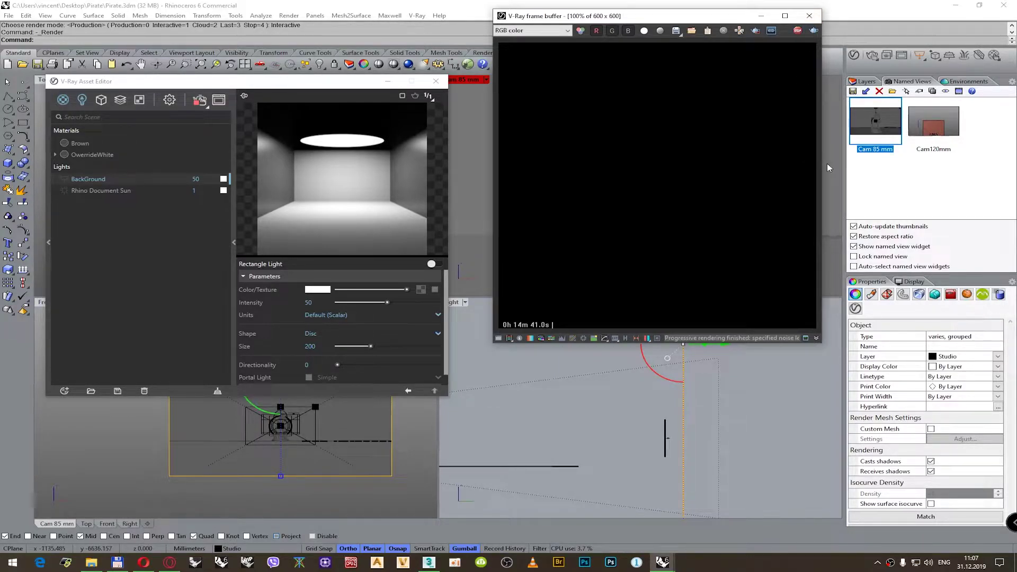
- Place a 100 by 100 mm rectangular light at the statue's base in the Right view, with its corner at the origin
{"action": "right_click_drag", "start_coordinate": [615, 421], "coordinate": [669, 449]}
{"action": "scroll", "coordinate": [550, 454], "scroll_direction": "up", "scroll_amount": 4}
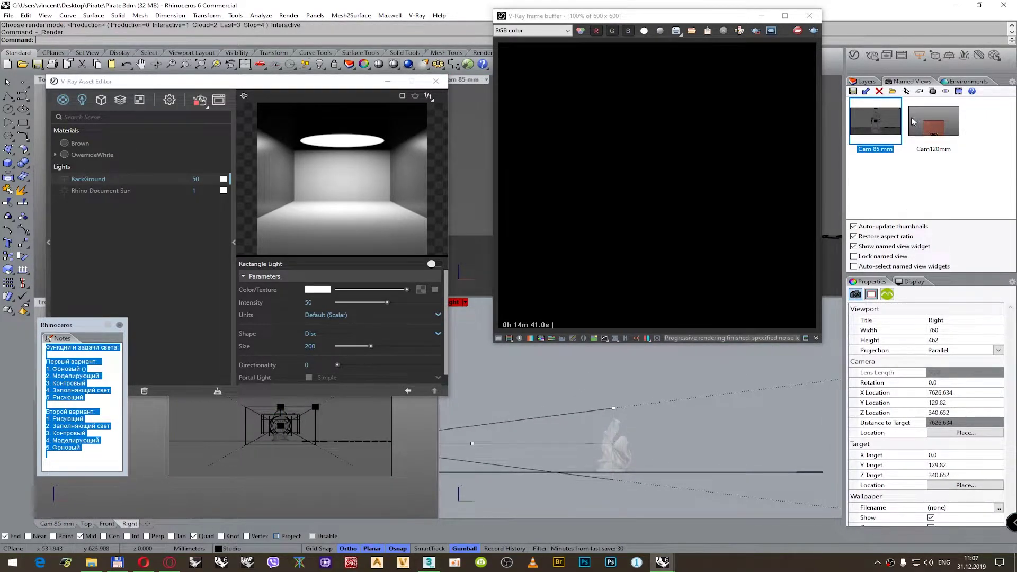
{"action": "left_click", "coordinate": [920, 55]}
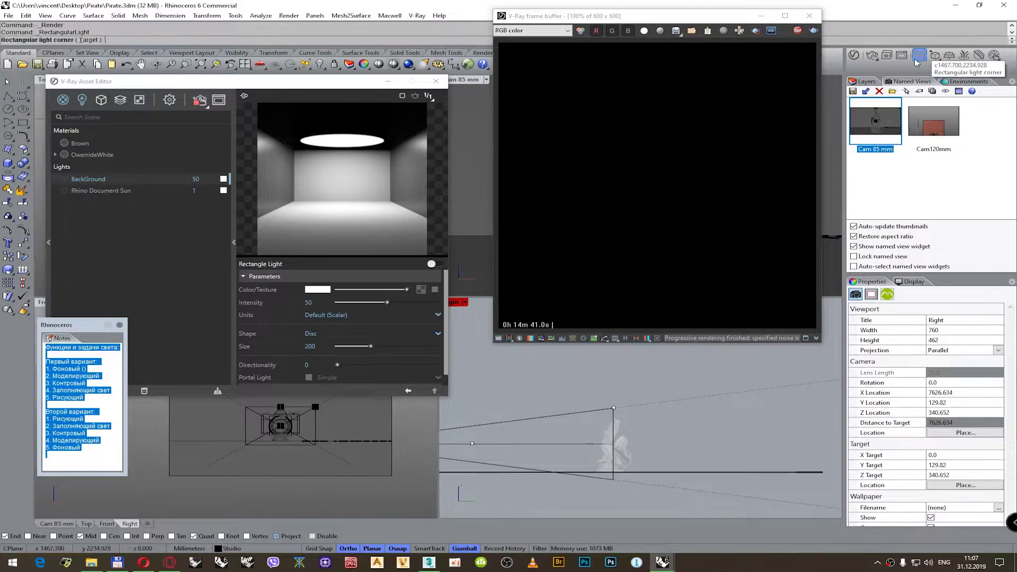
{"action": "scroll", "coordinate": [604, 408], "scroll_direction": "up", "scroll_amount": 3}
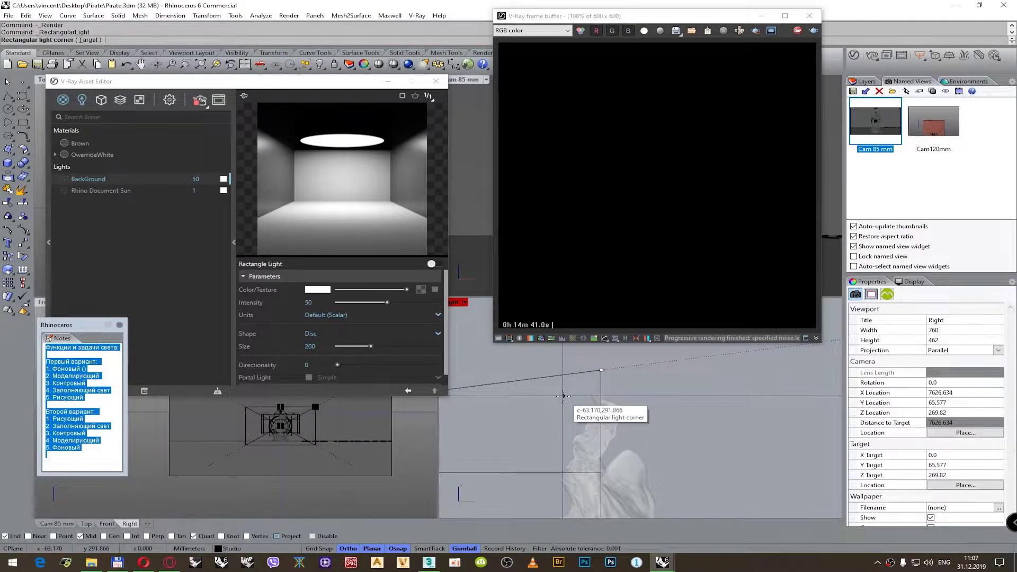
{"action": "scroll", "coordinate": [563, 396], "scroll_direction": "down", "scroll_amount": 3}
{"action": "type", "text": "0"}
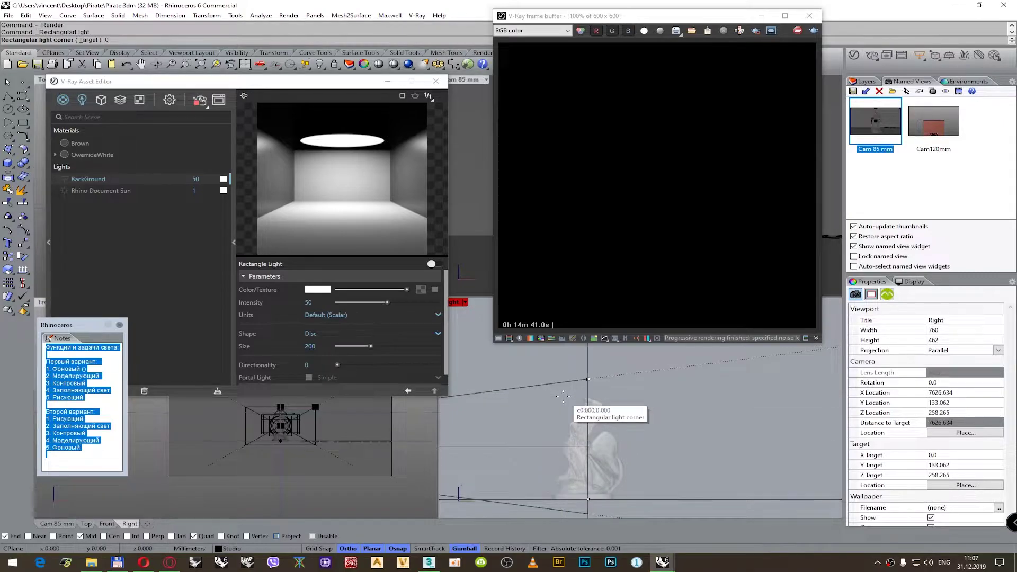
{"action": "key", "text": "Return"}
{"action": "type", "text": "100"}
{"action": "key", "text": "Return"}
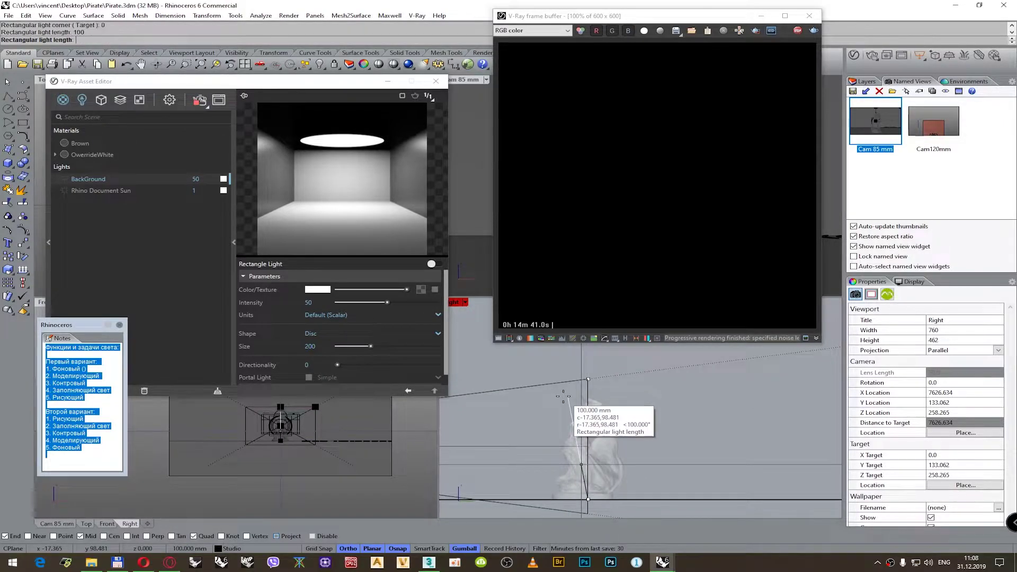
{"action": "left_click", "coordinate": [493, 500]}
{"action": "type", "text": "100"}
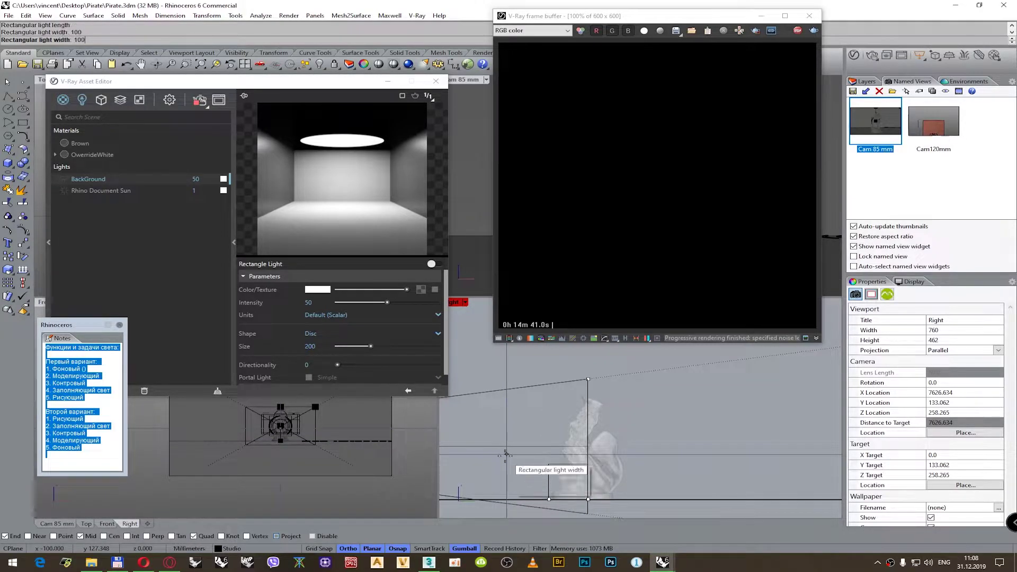
{"action": "key", "text": "Return"}
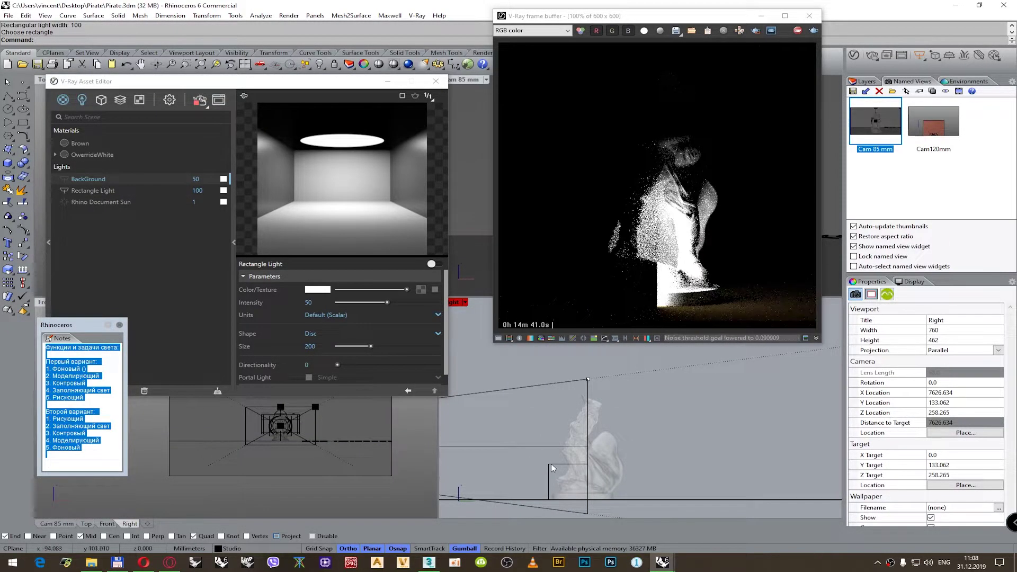
- Select the new rectangular light and change its shape to Disc
{"action": "left_click", "coordinate": [551, 466]}
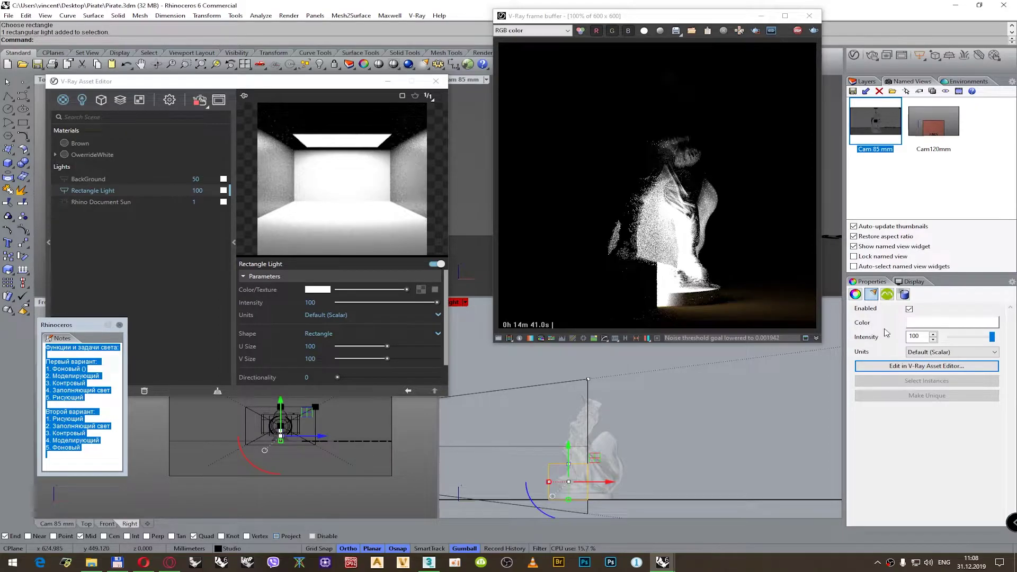
{"action": "left_click", "coordinate": [97, 266]}
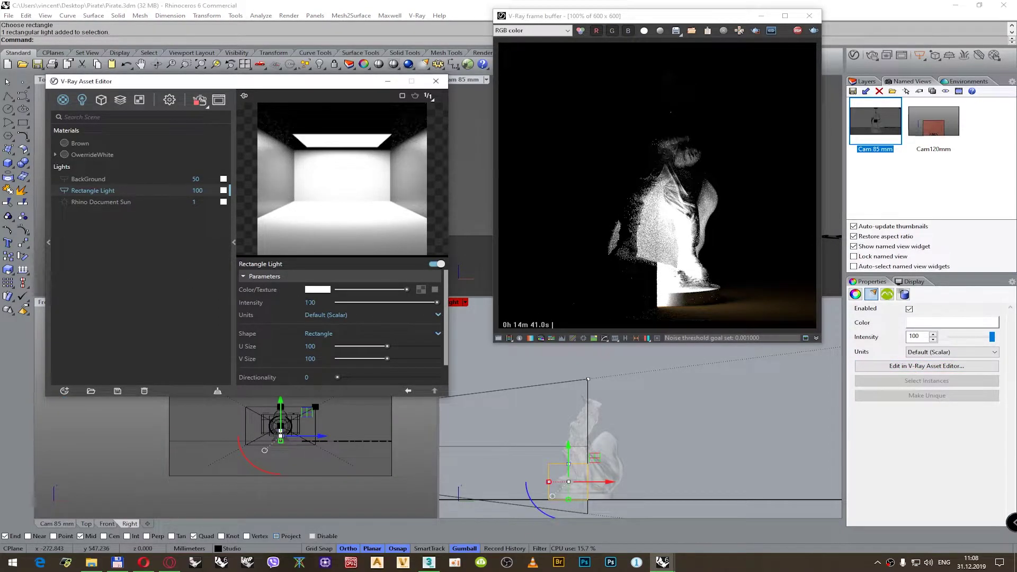
{"action": "left_click", "coordinate": [316, 334]}
{"action": "left_click", "coordinate": [311, 355]}
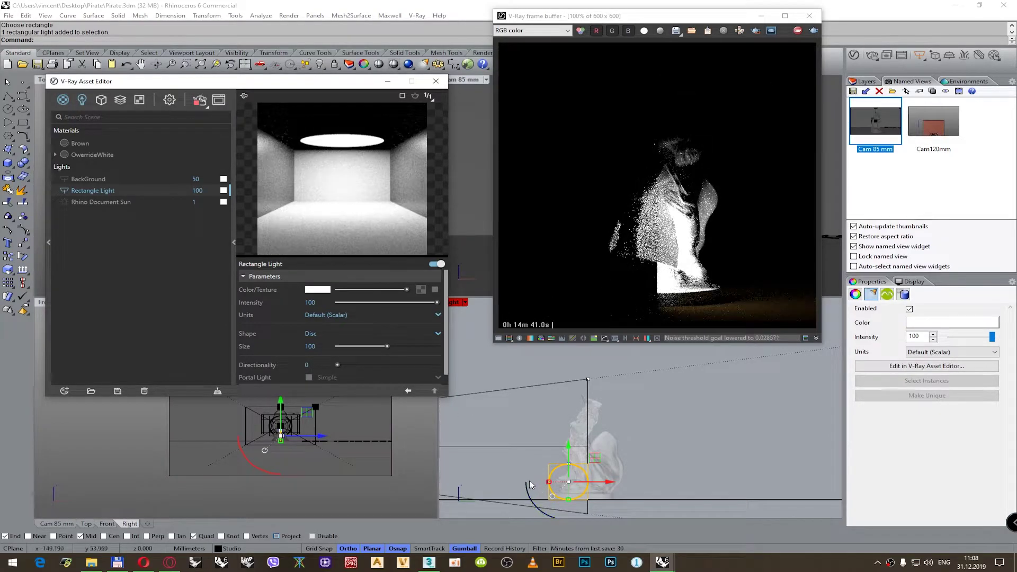
- Set the new disc light's size to 75 and its intensity to 50
{"action": "double_click", "coordinate": [309, 346]}
{"action": "type", "text": "75"}
{"action": "key", "text": "Return"}
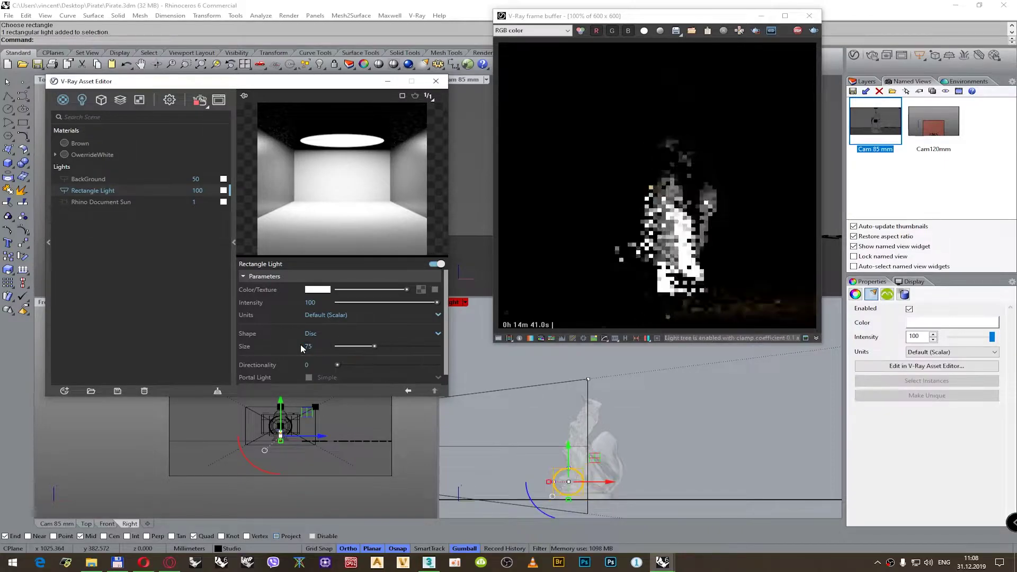
{"action": "double_click", "coordinate": [306, 303]}
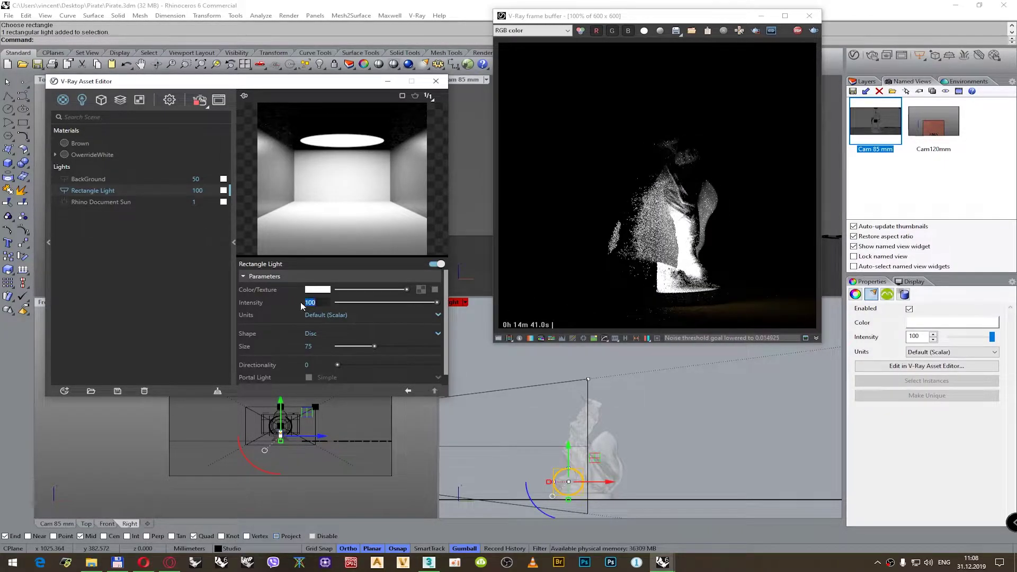
{"action": "type", "text": "50"}
{"action": "key", "text": "Return"}
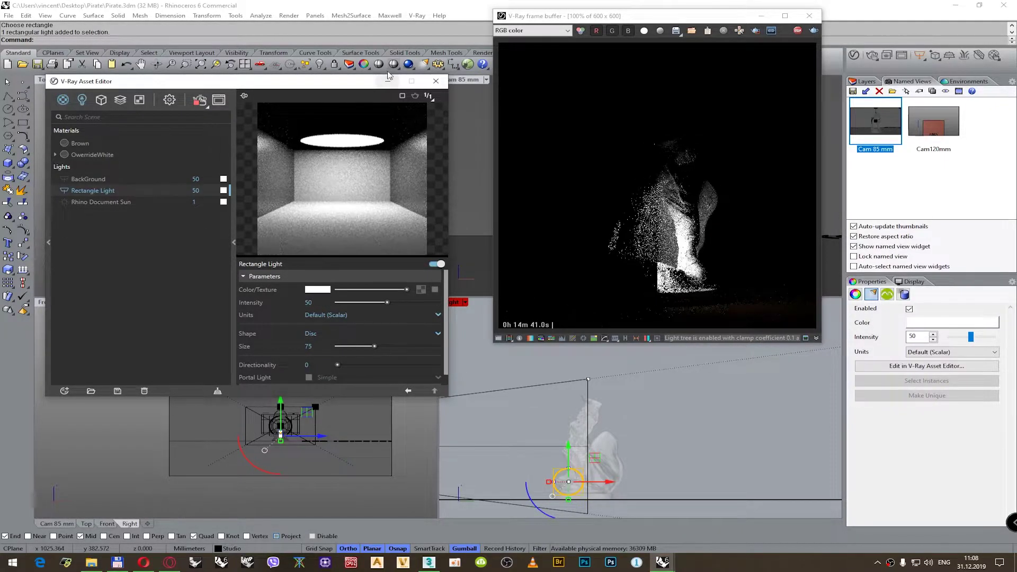
- Raise the disc light to the statue's mid-height in the Front view and rotate it 45 degrees in the Top view
{"action": "left_click", "coordinate": [270, 422]}
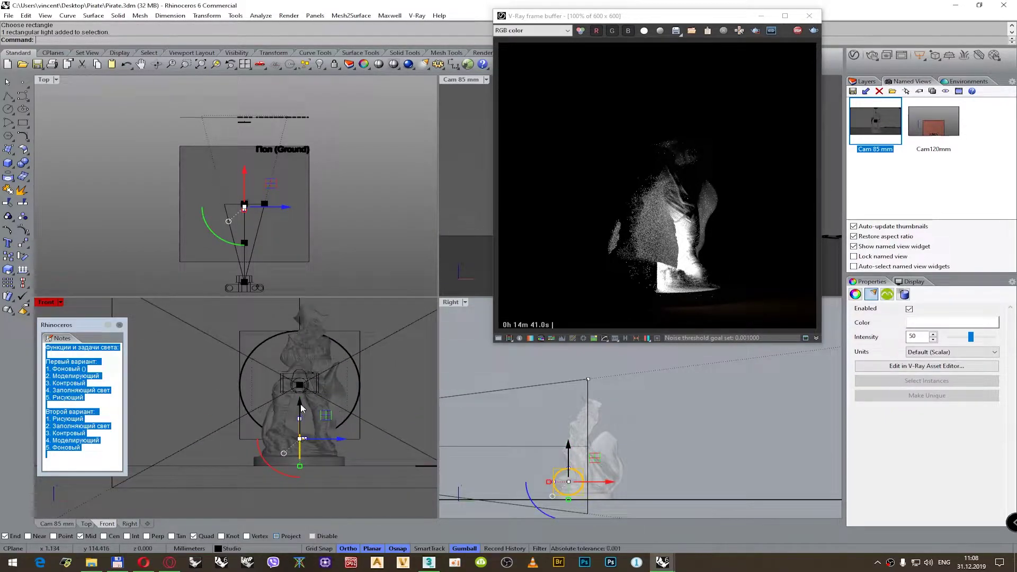
{"action": "left_click_drag", "start_coordinate": [301, 407], "coordinate": [300, 349]}
{"action": "scroll", "coordinate": [246, 204], "scroll_direction": "up", "scroll_amount": 5}
{"action": "scroll", "coordinate": [247, 201], "scroll_direction": "up", "scroll_amount": 3}
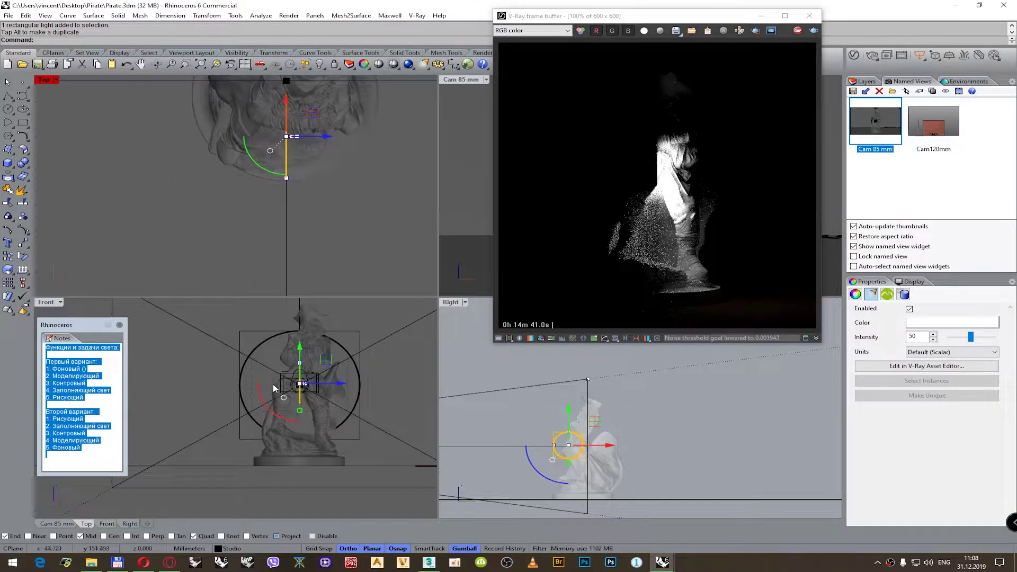
{"action": "scroll", "coordinate": [278, 385], "scroll_direction": "up", "scroll_amount": 5}
{"action": "scroll", "coordinate": [284, 384], "scroll_direction": "down", "scroll_amount": 5}
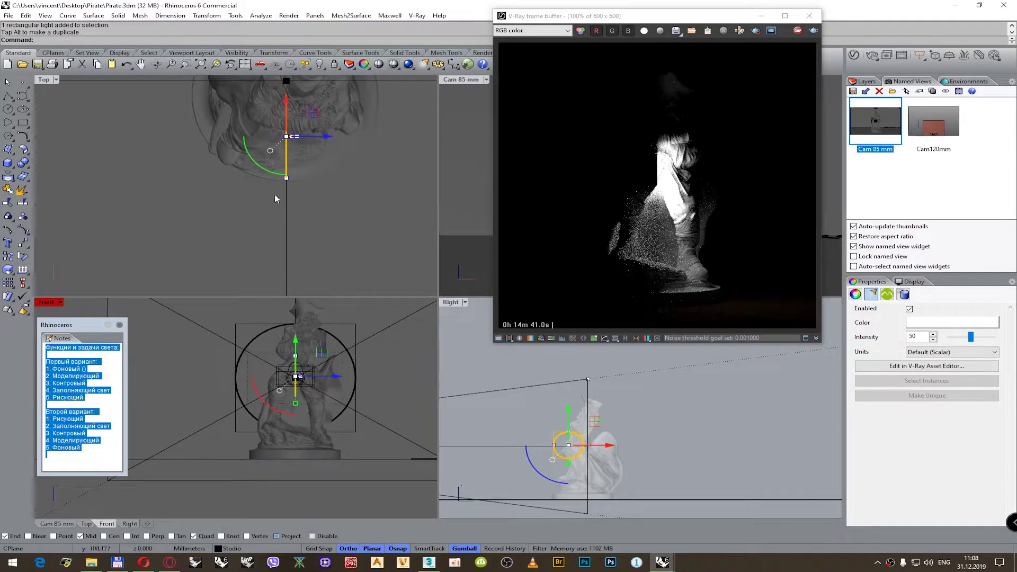
{"action": "left_click", "coordinate": [257, 165]}
{"action": "type", "text": "45"}
{"action": "key", "text": "Return"}
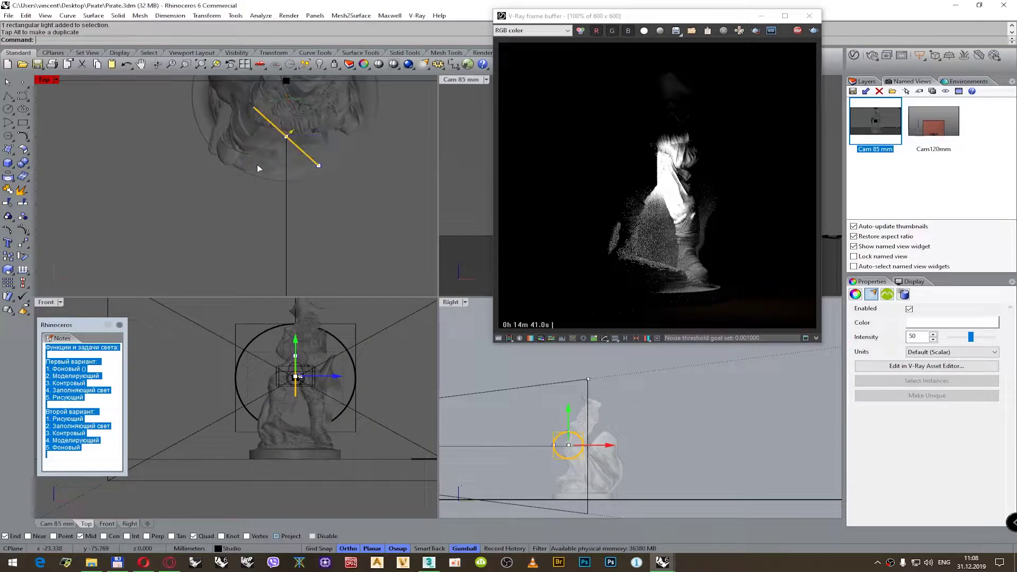
- Align the gumball to the object and move the disc light diagonally out in front of the statue in the Top view
{"action": "left_click", "coordinate": [270, 151]}
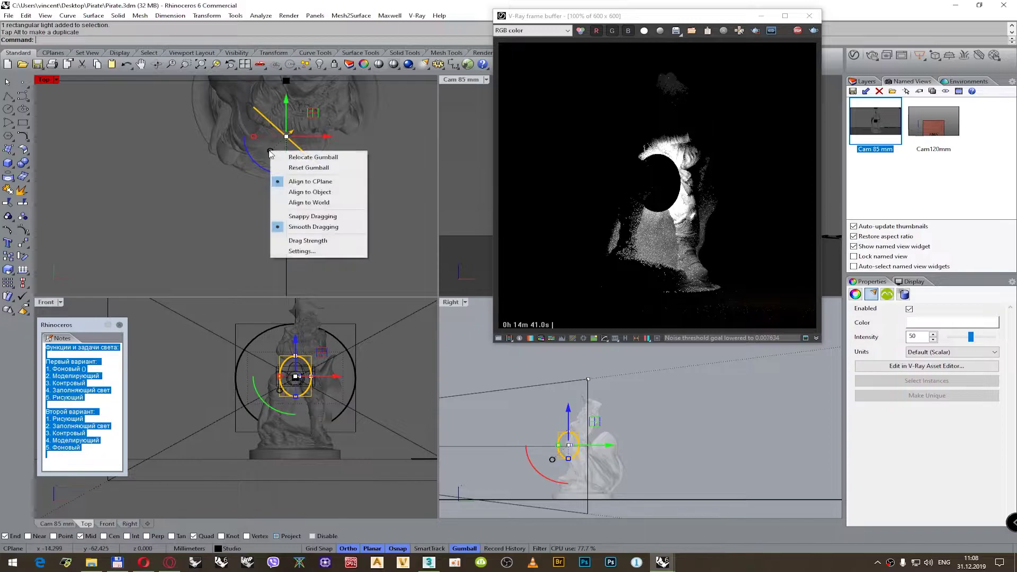
{"action": "left_click", "coordinate": [299, 192]}
{"action": "left_click_drag", "start_coordinate": [310, 114], "coordinate": [250, 154]}
{"action": "left_click_drag", "start_coordinate": [259, 214], "coordinate": [243, 200]}
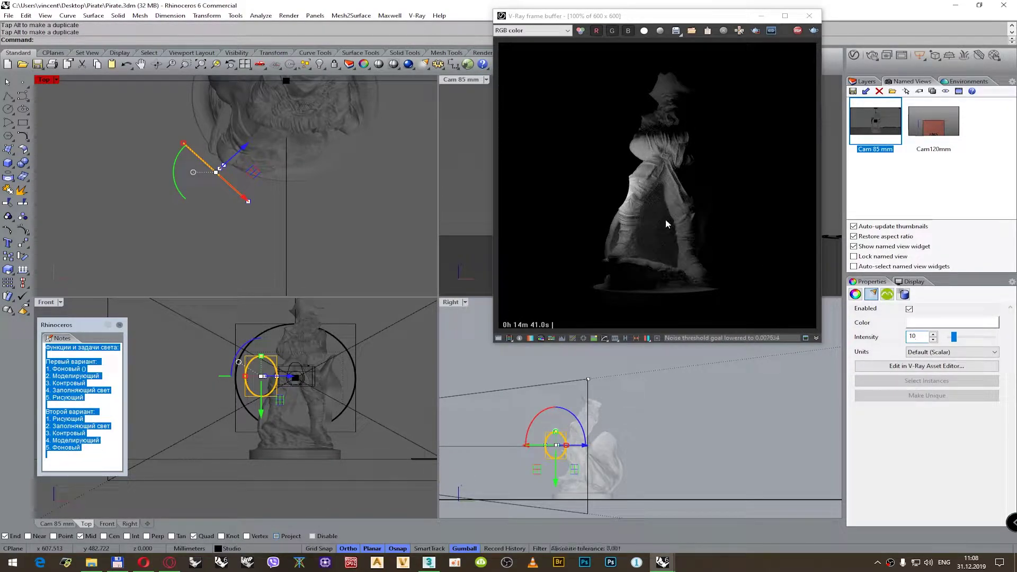
- Try directionality values of 0.5 and 0.85 on the disc light, and settle on 1
{"action": "left_click", "coordinate": [926, 366]}
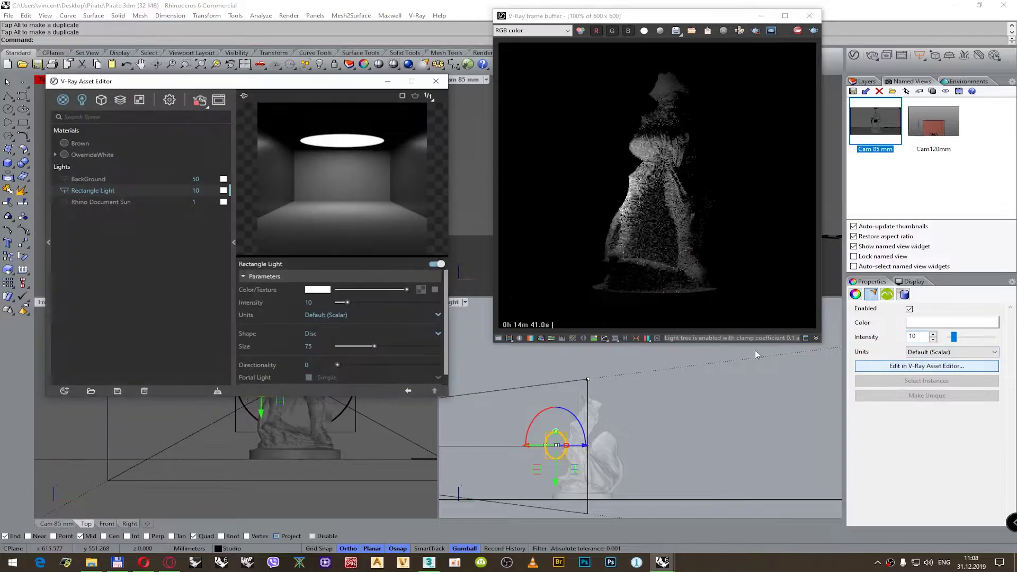
{"action": "key", "text": "Tab"}
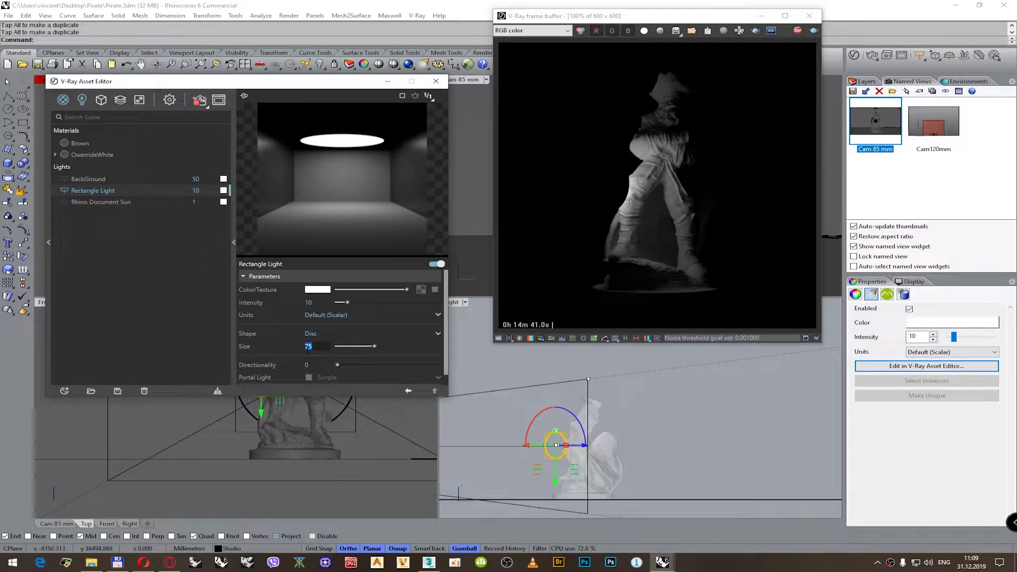
{"action": "key", "text": "Tab"}
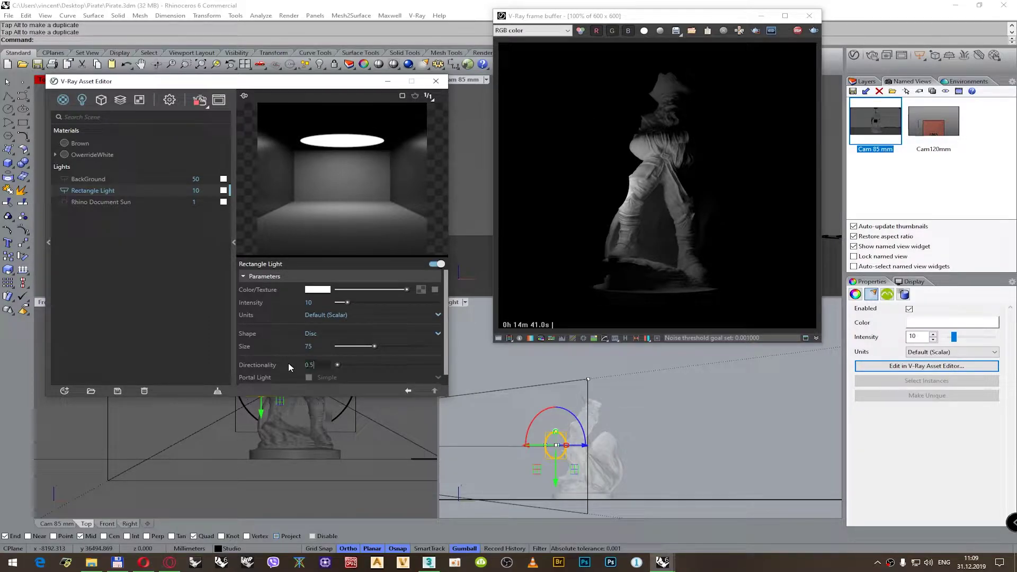
{"action": "key", "text": "Return"}
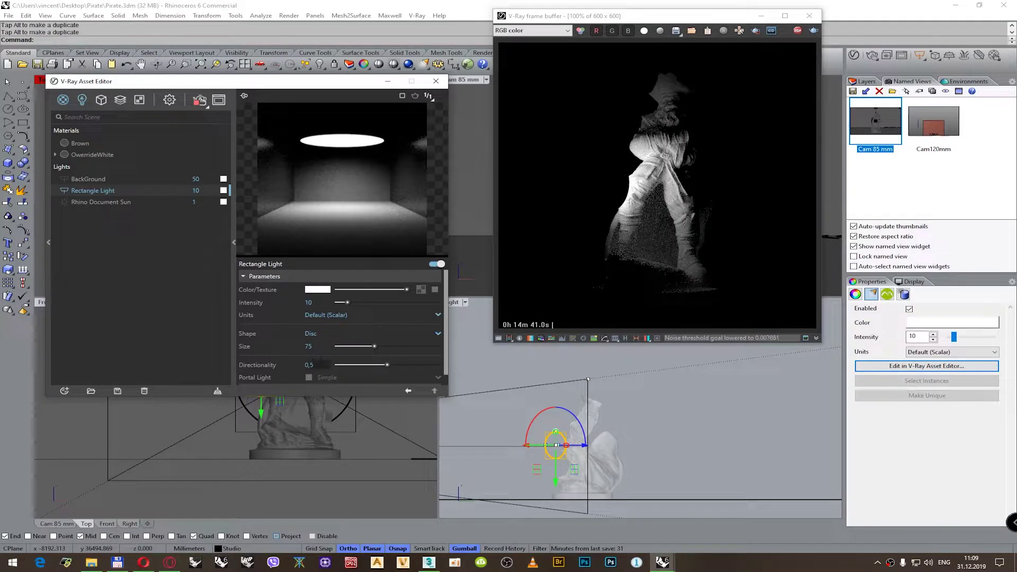
{"action": "type", "text": "0.85"}
{"action": "key", "text": "Return"}
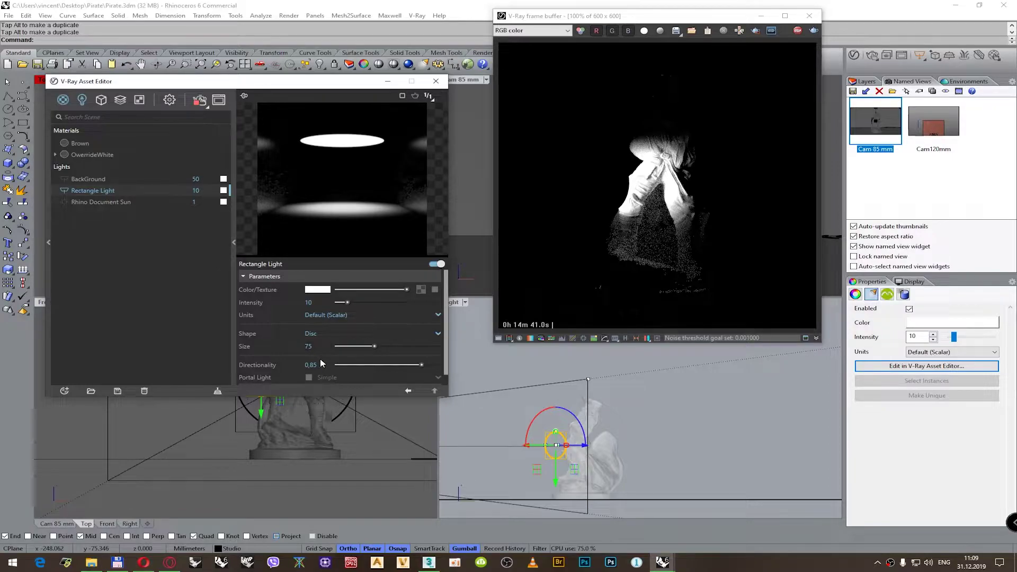
{"action": "left_click_drag", "start_coordinate": [320, 363], "coordinate": [298, 364]}
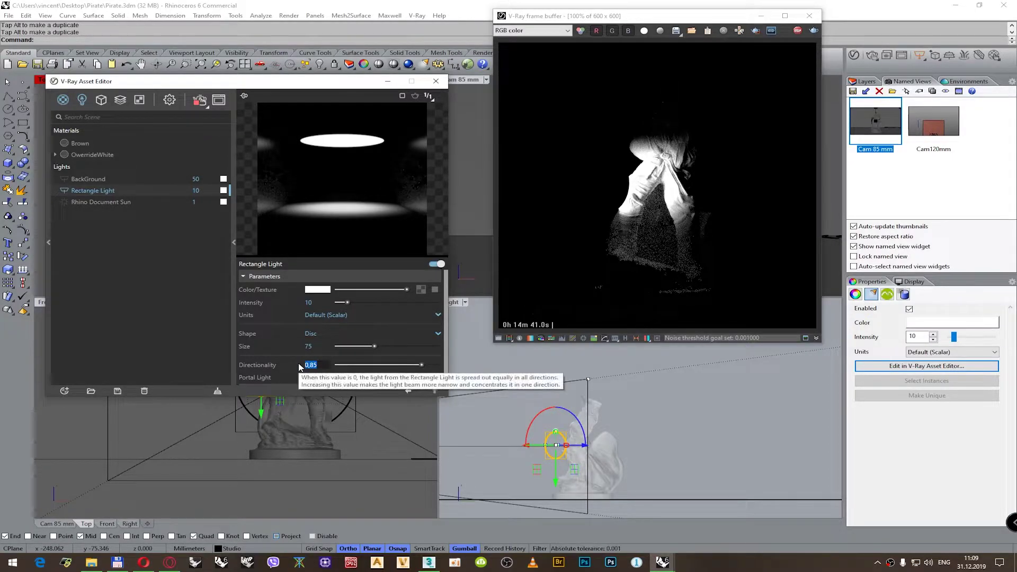
{"action": "type", "text": "1"}
{"action": "key", "text": "Return"}
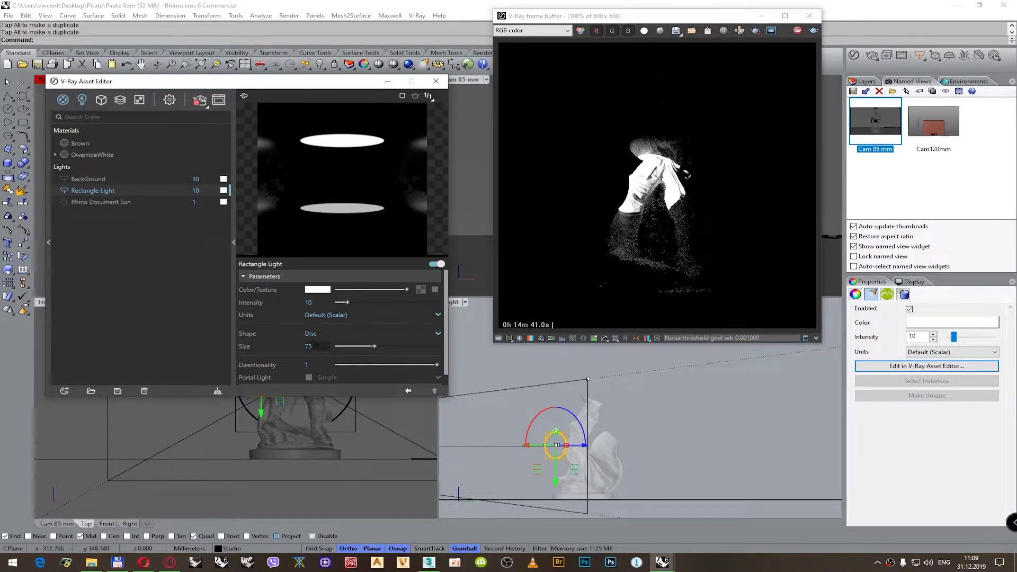
{"action": "left_click", "coordinate": [301, 365]}
{"action": "type", "text": "0."}
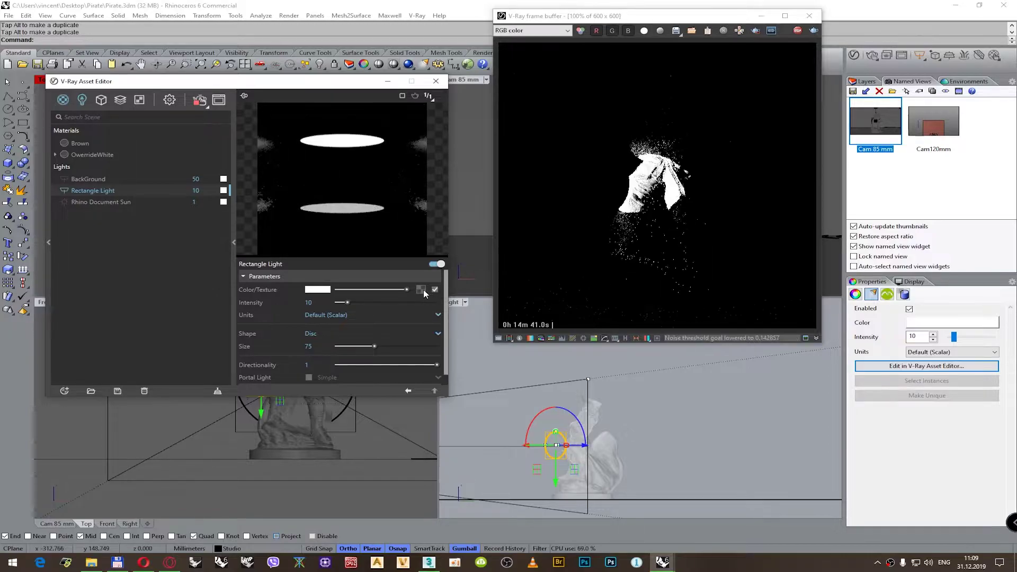
- Assign a Gradient texture to the disc light's color, with Spike interpolation and the Circular type
{"action": "left_click", "coordinate": [435, 291]}
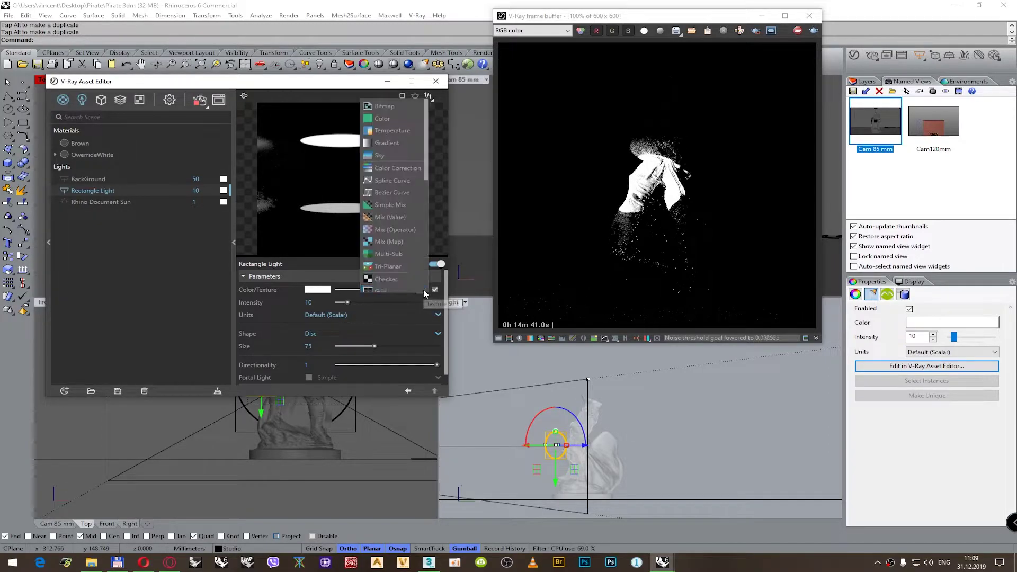
{"action": "left_click", "coordinate": [392, 144]}
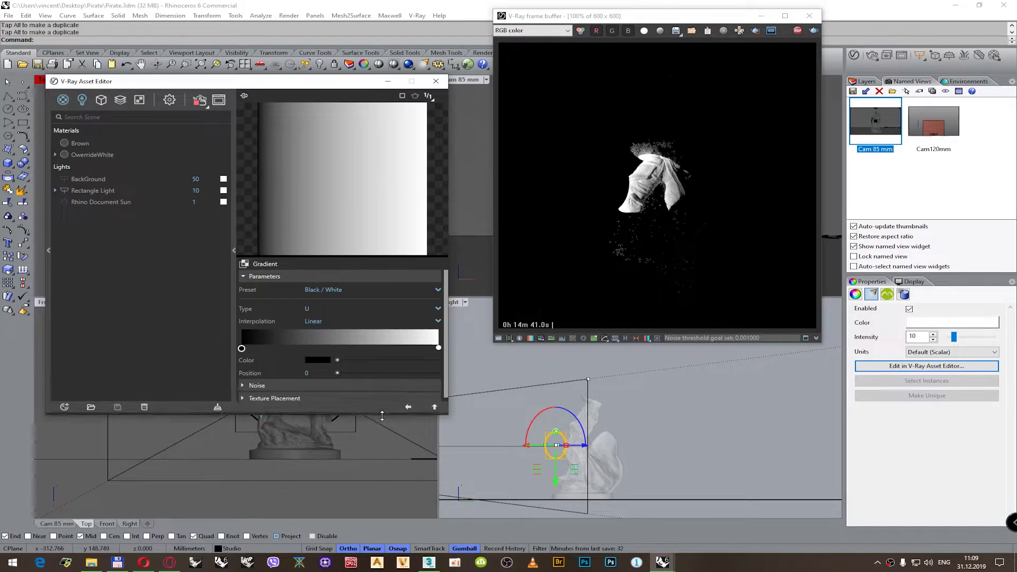
{"action": "left_click", "coordinate": [310, 321]}
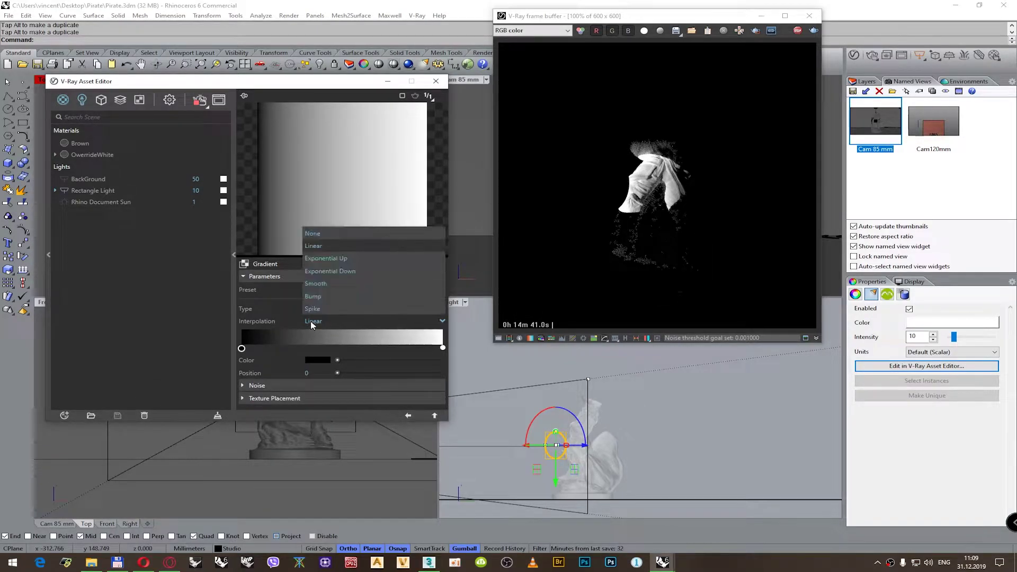
{"action": "left_click", "coordinate": [312, 308]}
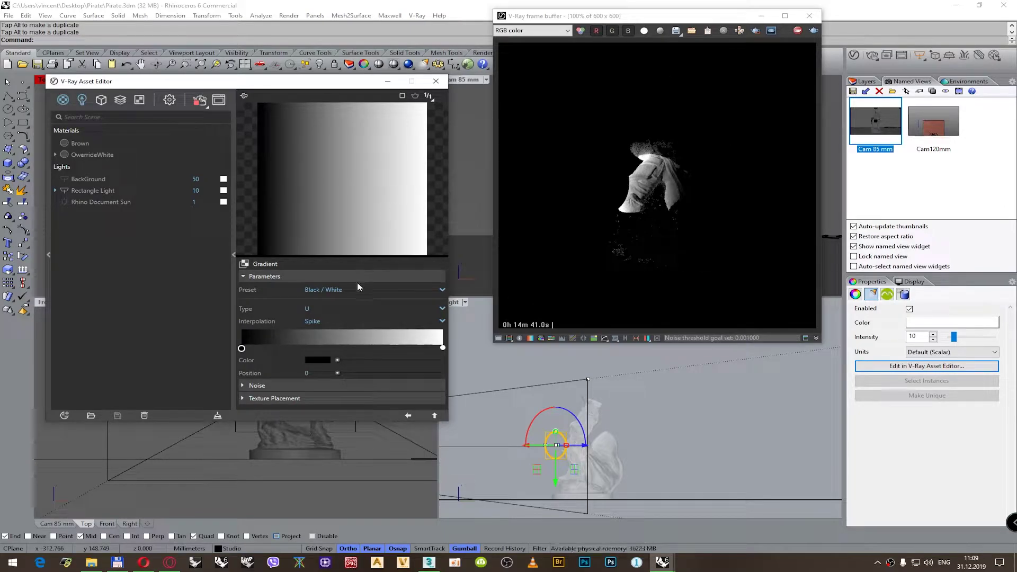
{"action": "left_click", "coordinate": [310, 309]}
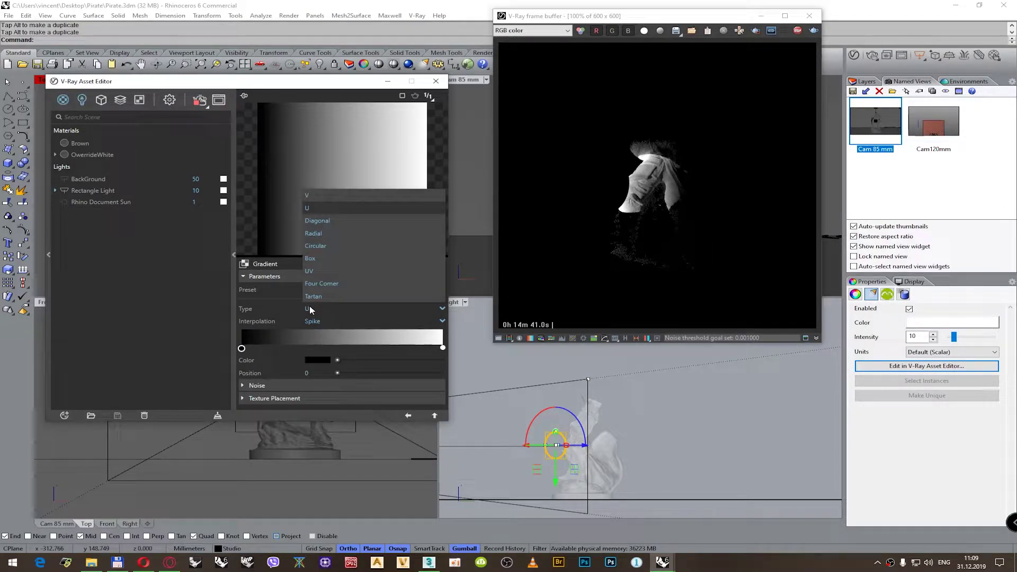
{"action": "left_click", "coordinate": [313, 247]}
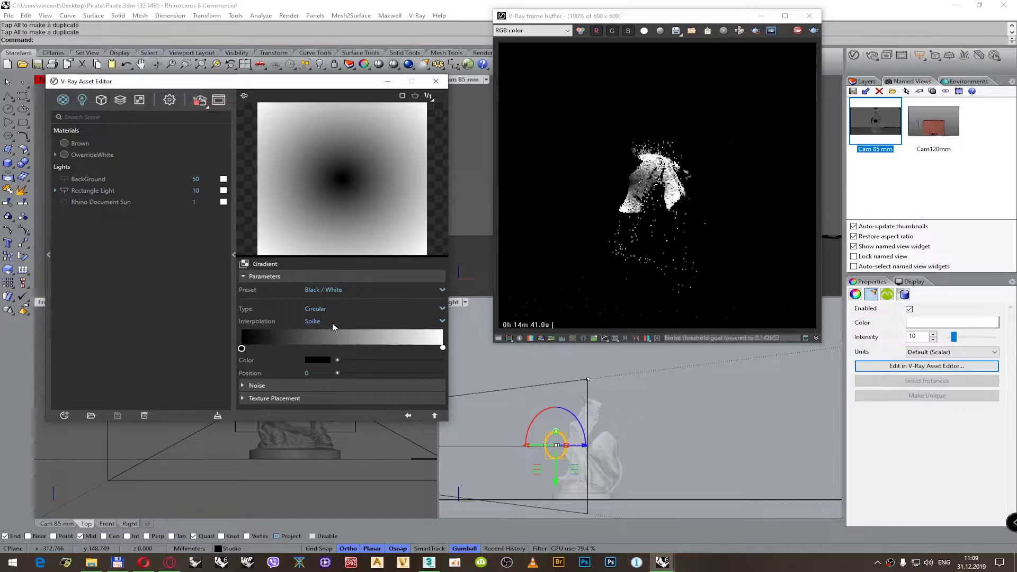
- Invert the gradient to run from white at the start to black, and move the black point to position 0.52
{"action": "left_click", "coordinate": [442, 348]}
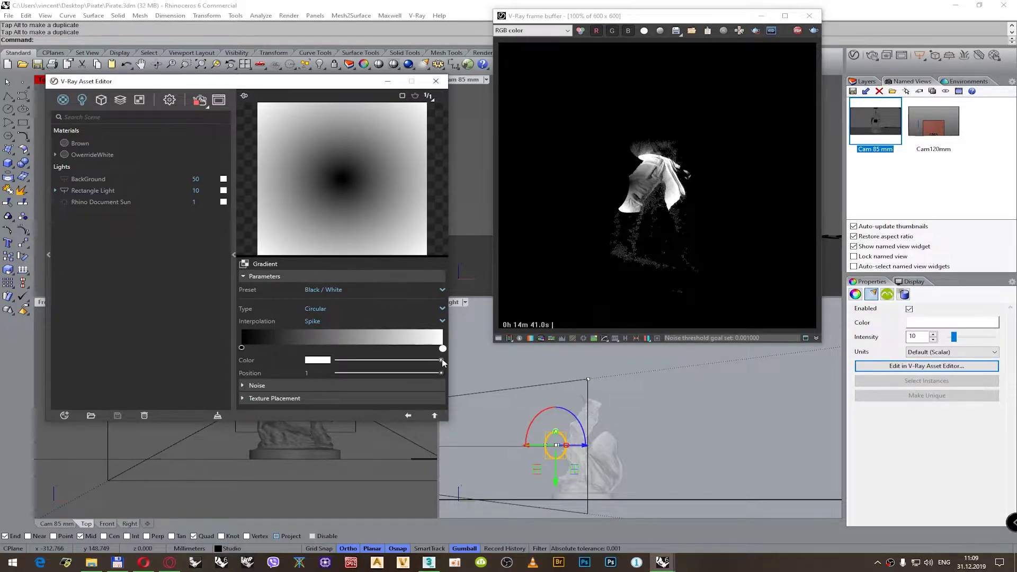
{"action": "left_click_drag", "start_coordinate": [444, 362], "coordinate": [337, 360]}
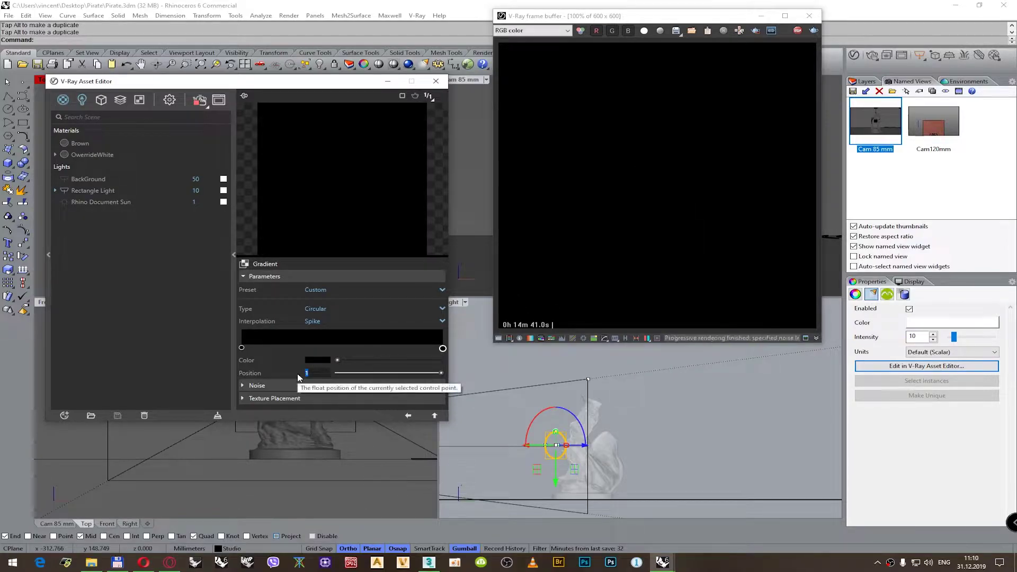
{"action": "left_click", "coordinate": [242, 348]}
{"action": "left_click_drag", "start_coordinate": [337, 360], "coordinate": [442, 360]}
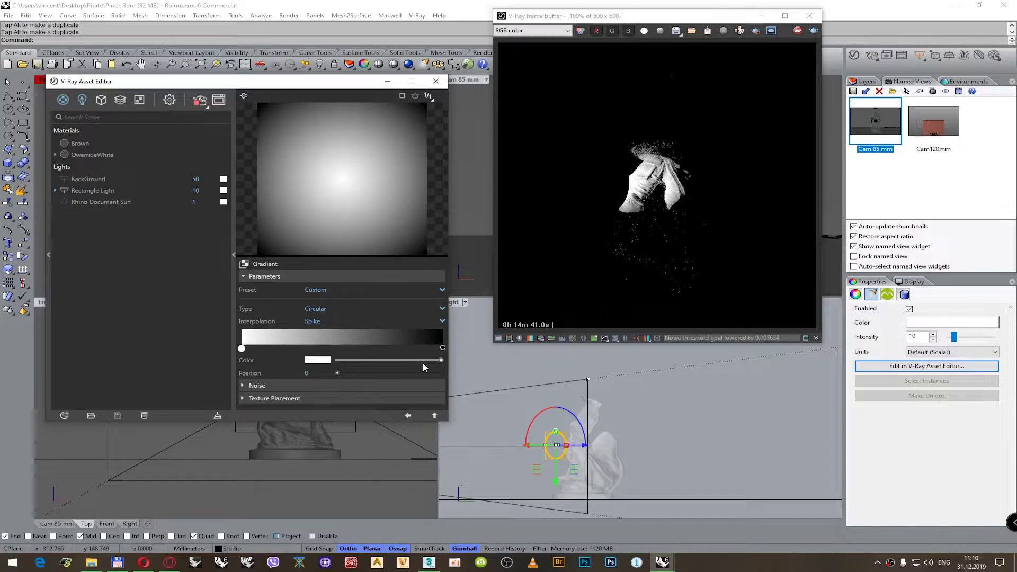
{"action": "scroll", "coordinate": [670, 192], "scroll_direction": "up", "scroll_amount": 3}
{"action": "scroll", "coordinate": [664, 199], "scroll_direction": "down", "scroll_amount": 1}
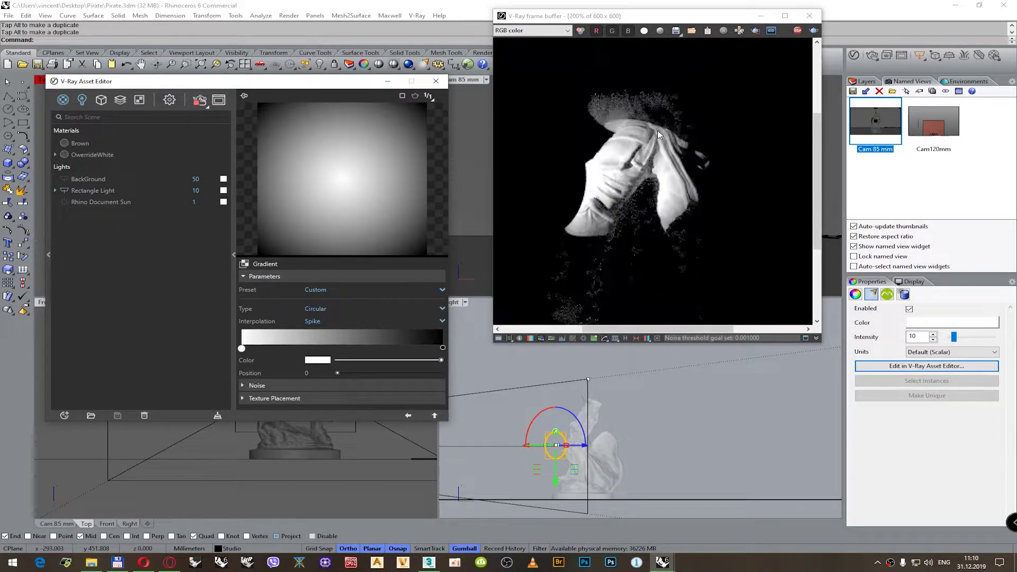
{"action": "left_click_drag", "start_coordinate": [442, 348], "coordinate": [347, 349]}
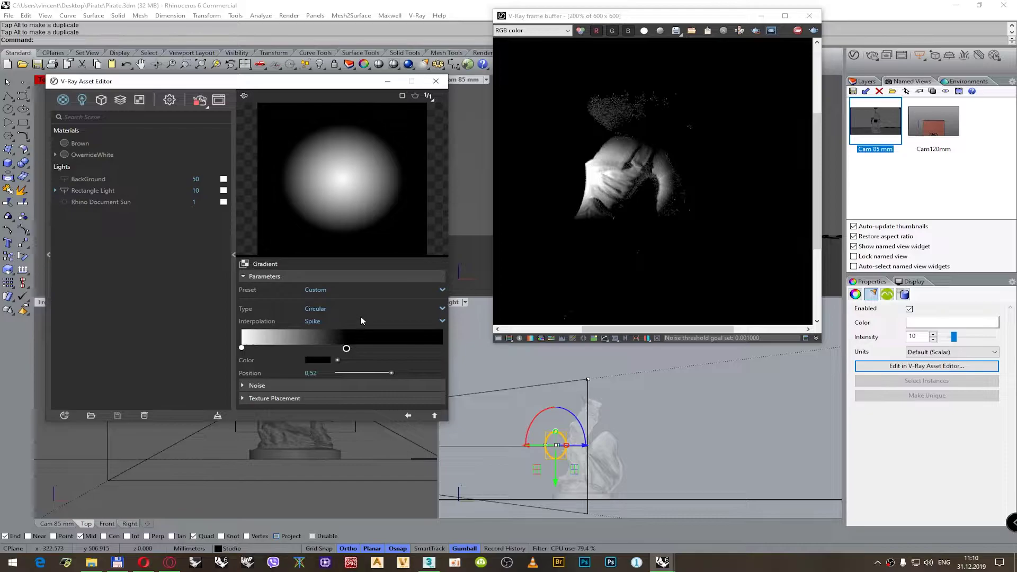
- Return to the disc light's parameters and reduce its intensity to 5 and finally to 2
{"action": "left_click", "coordinate": [407, 416]}
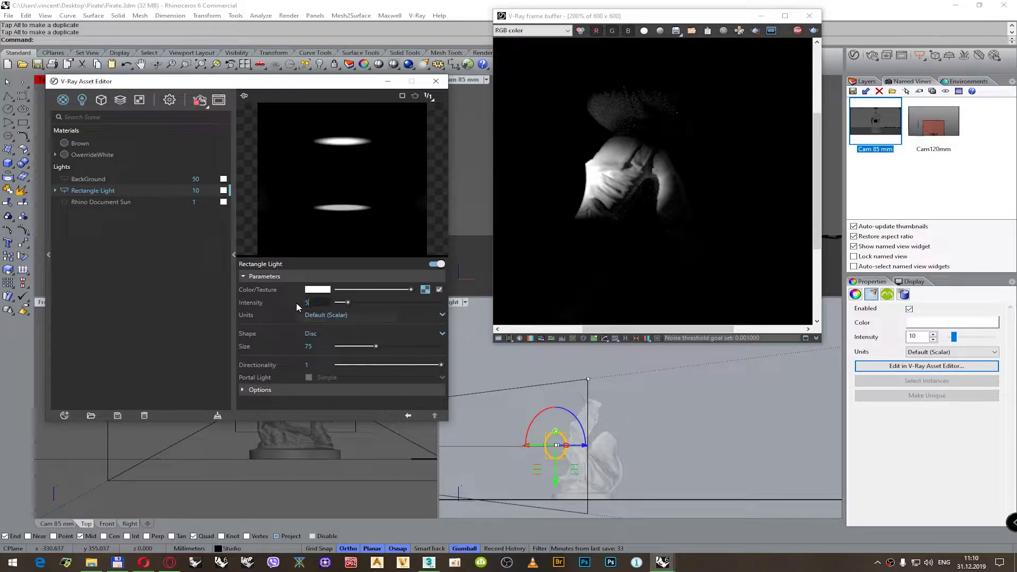
{"action": "type", "text": "5"}
{"action": "key", "text": "Return"}
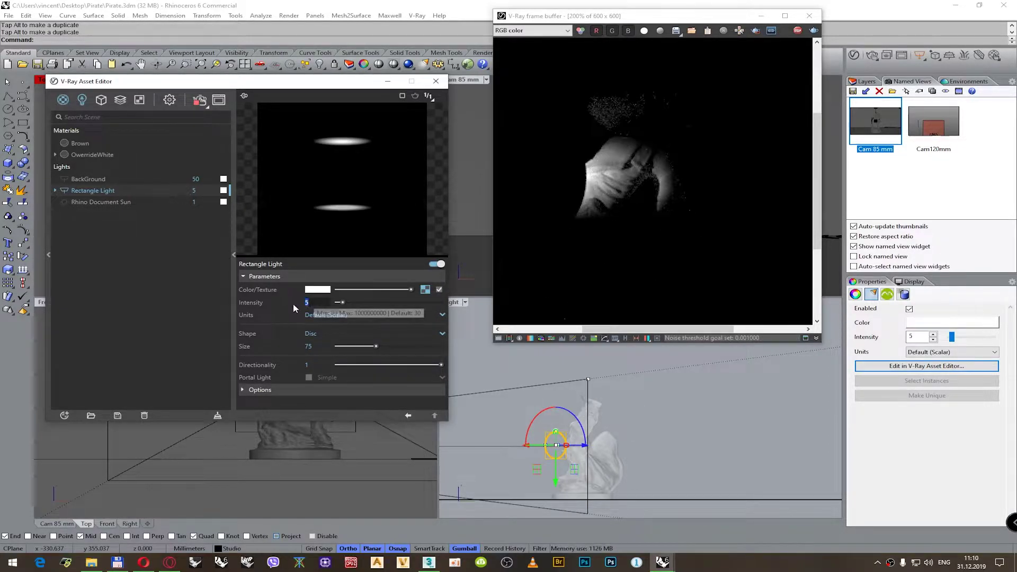
{"action": "type", "text": "2"}
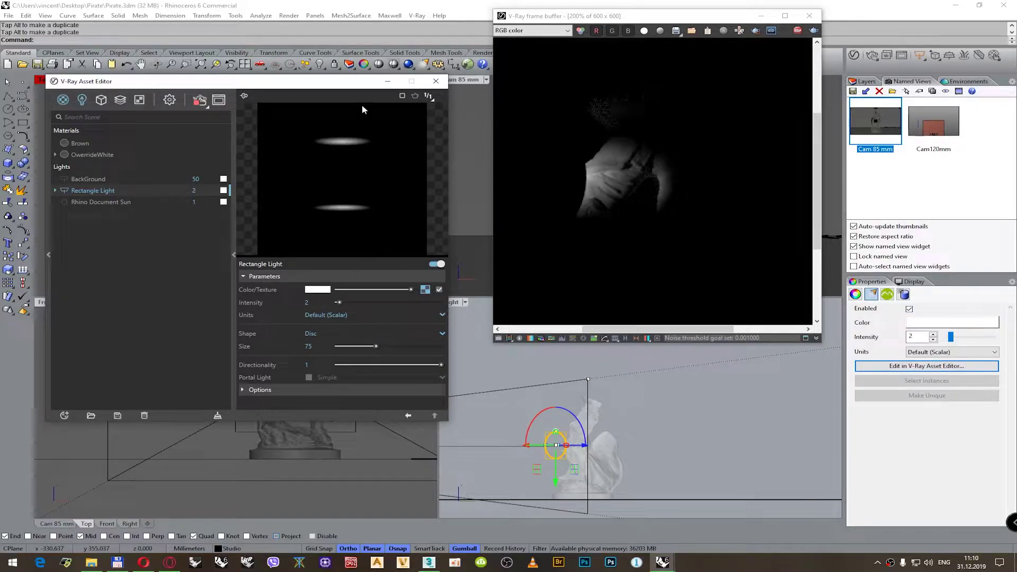
- Turn on the Invisible option for the disc light and put the asset editor away
{"action": "left_click_drag", "start_coordinate": [358, 85], "coordinate": [343, 143]}
{"action": "left_click_drag", "start_coordinate": [659, 18], "coordinate": [674, 71]}
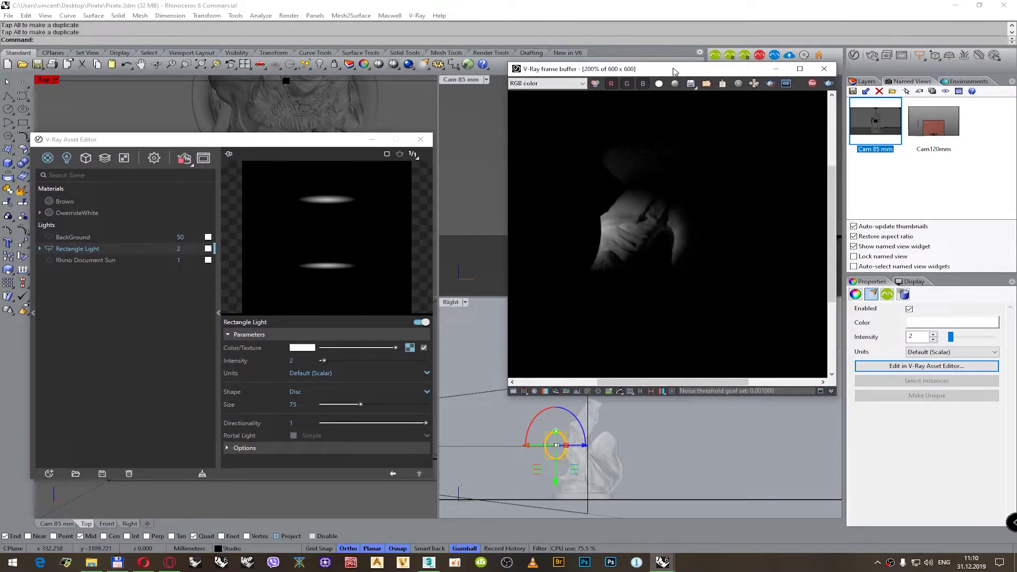
{"action": "left_click", "coordinate": [255, 447]}
{"action": "scroll", "coordinate": [283, 403], "scroll_direction": "down", "scroll_amount": 2}
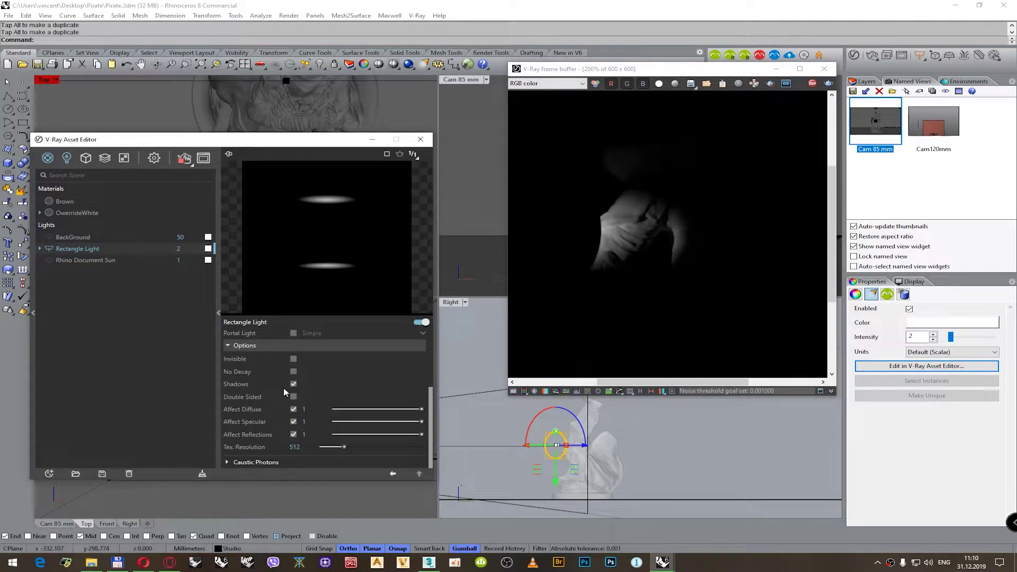
{"action": "left_click", "coordinate": [293, 361]}
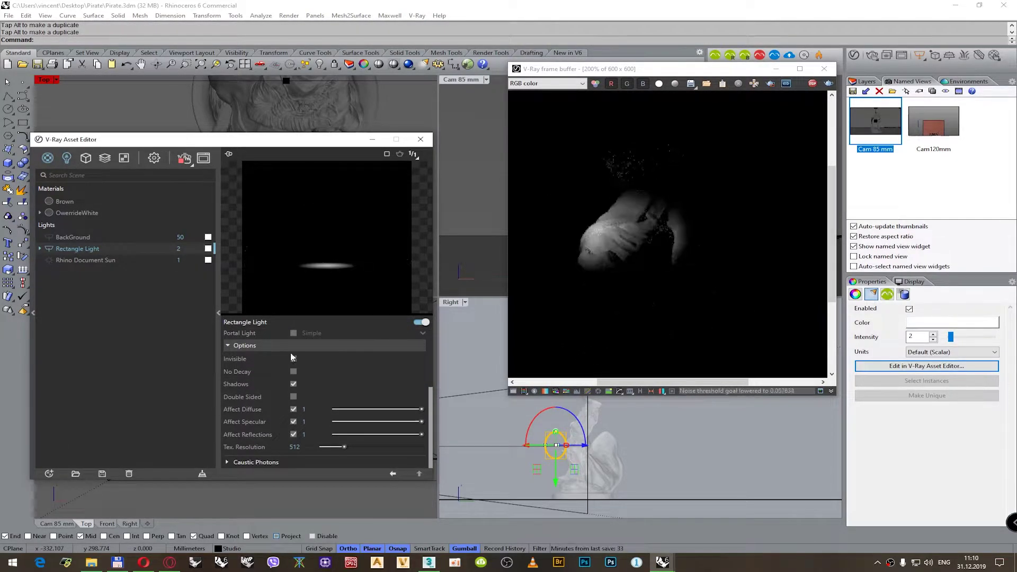
{"action": "left_click", "coordinate": [373, 139]}
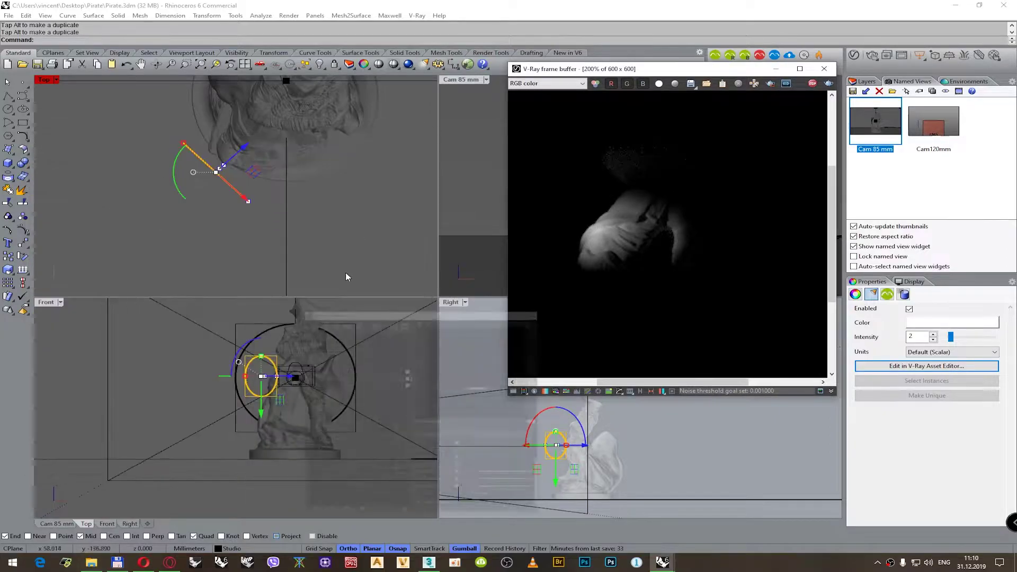
- Lower the disc light slightly in the Front view and shift it a little along its own plane in the Top view
{"action": "left_click_drag", "start_coordinate": [266, 413], "coordinate": [261, 422]}
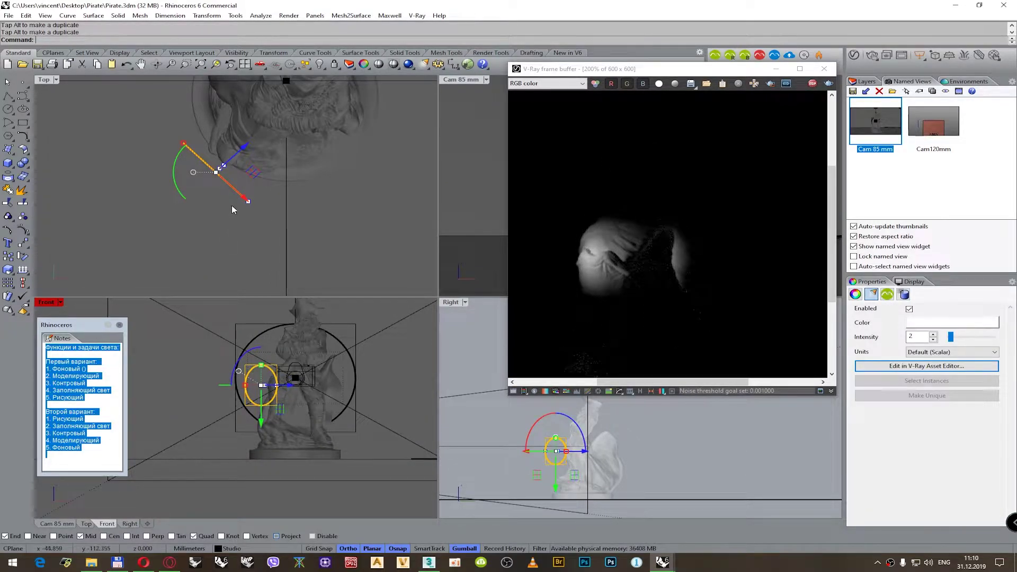
{"action": "left_click_drag", "start_coordinate": [245, 200], "coordinate": [236, 200]}
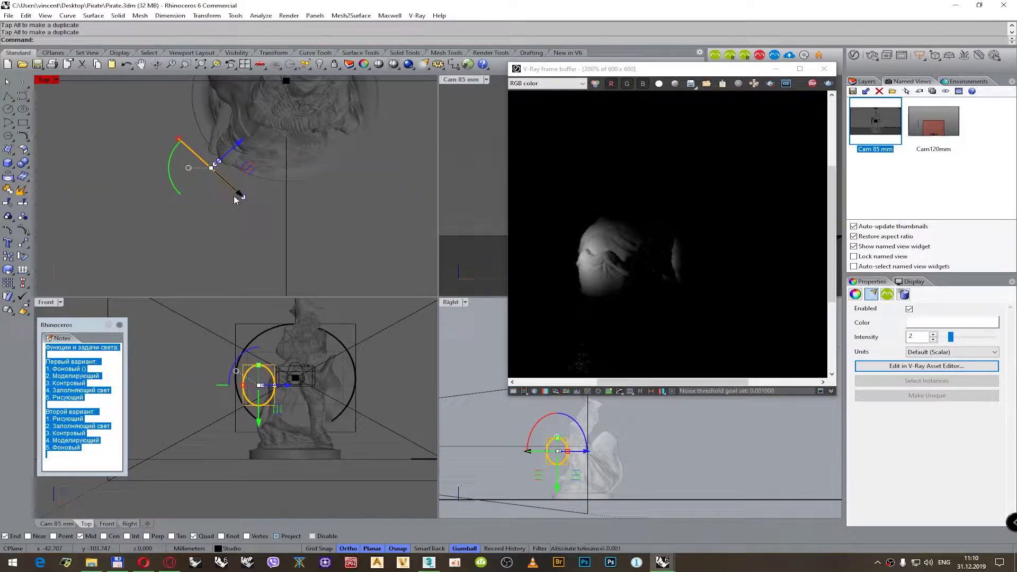
{"action": "scroll", "coordinate": [253, 239], "scroll_direction": "down", "scroll_amount": 1}
{"action": "scroll", "coordinate": [254, 243], "scroll_direction": "down", "scroll_amount": 1}
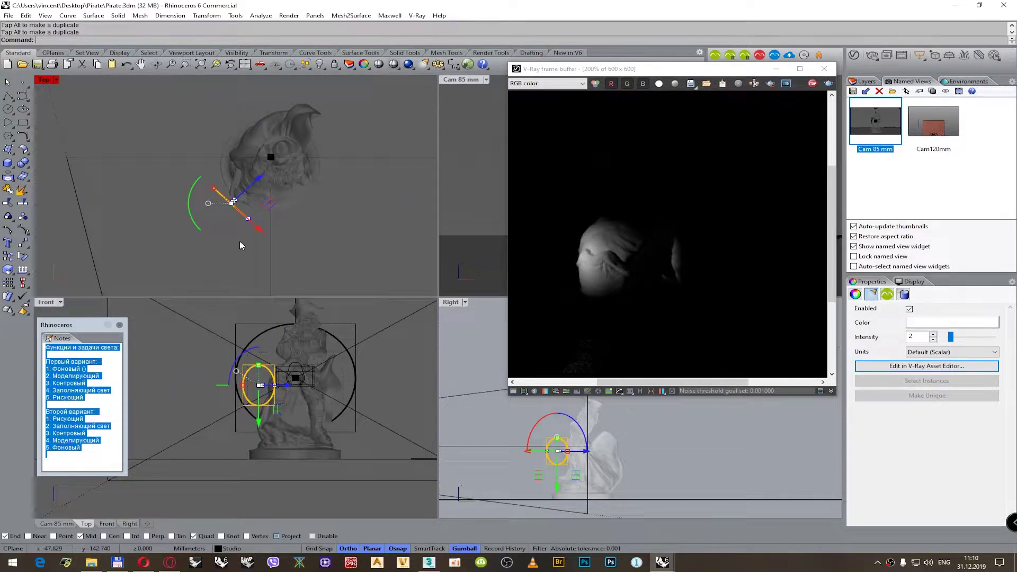
- Lower the disc light in the Right view to the height of the statue's lower leg and check the lit area in the render
{"action": "scroll", "coordinate": [513, 441], "scroll_direction": "down", "scroll_amount": 1}
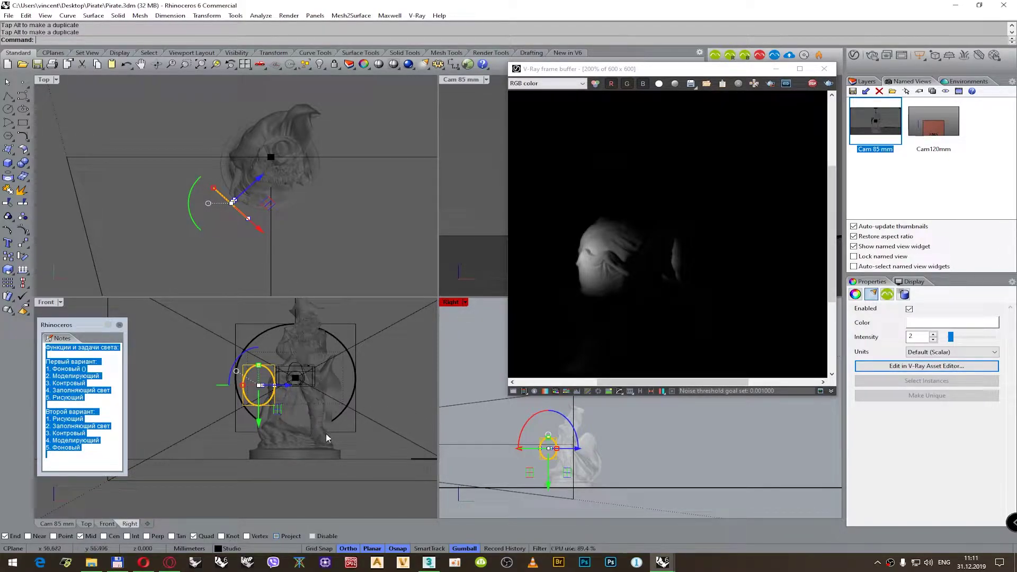
{"action": "scroll", "coordinate": [335, 428], "scroll_direction": "up", "scroll_amount": 5}
{"action": "scroll", "coordinate": [309, 366], "scroll_direction": "down", "scroll_amount": 3}
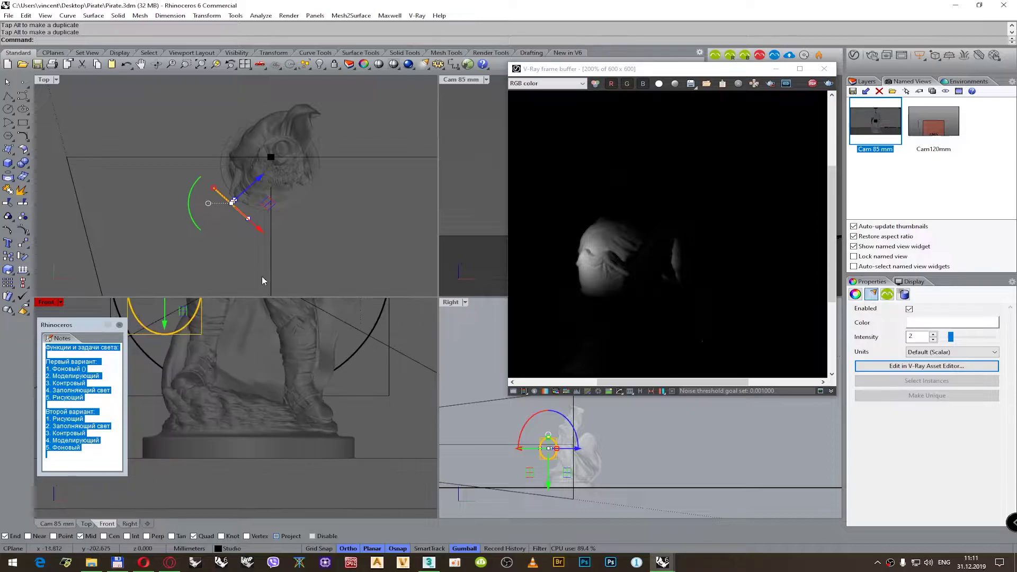
{"action": "scroll", "coordinate": [543, 480], "scroll_direction": "up", "scroll_amount": 2}
{"action": "left_click_drag", "start_coordinate": [538, 471], "coordinate": [535, 504]}
{"action": "left_click_drag", "start_coordinate": [535, 505], "coordinate": [535, 507]}
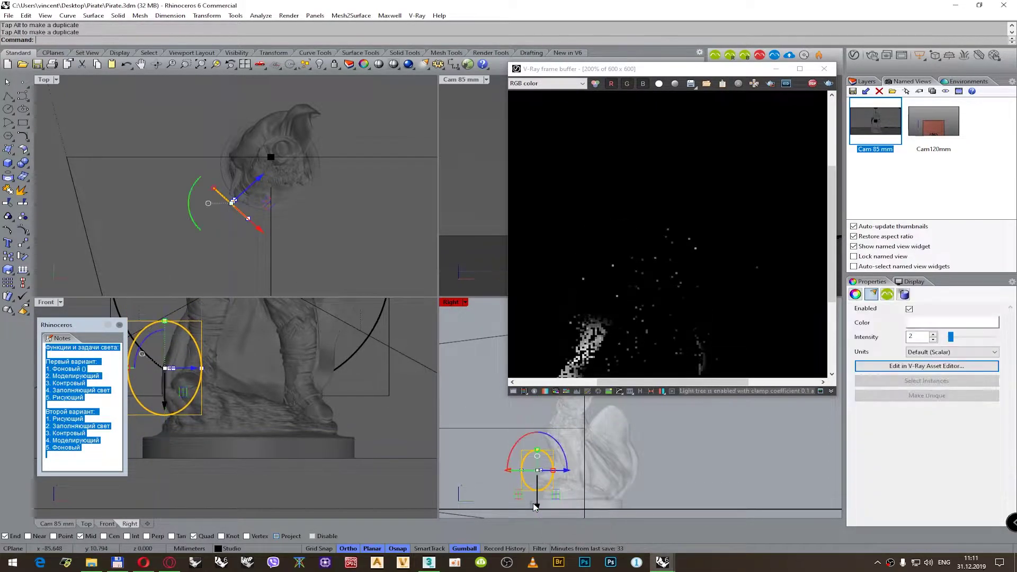
{"action": "scroll", "coordinate": [609, 292], "scroll_direction": "down", "scroll_amount": 1}
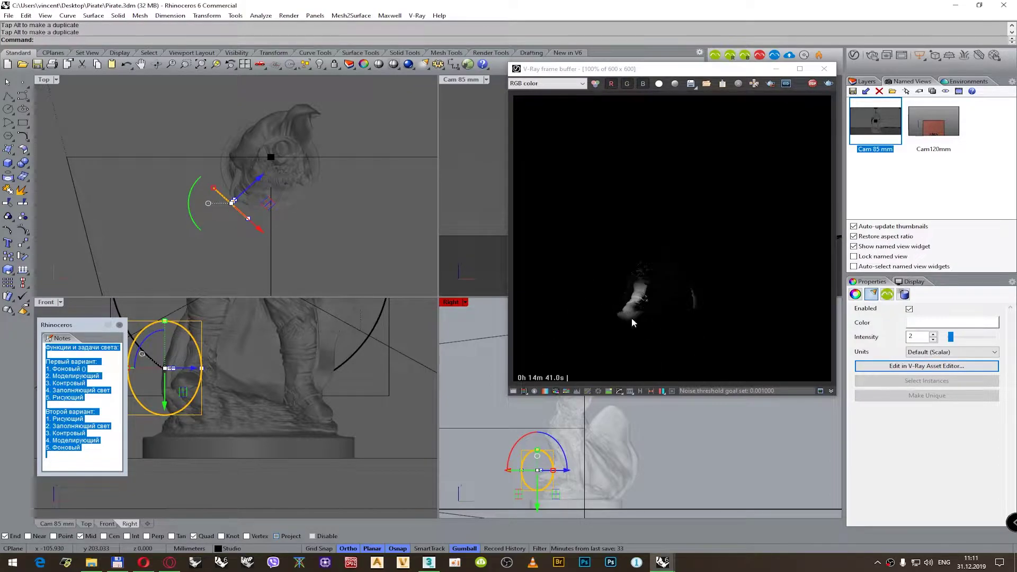
{"action": "scroll", "coordinate": [632, 317], "scroll_direction": "up", "scroll_amount": 1}
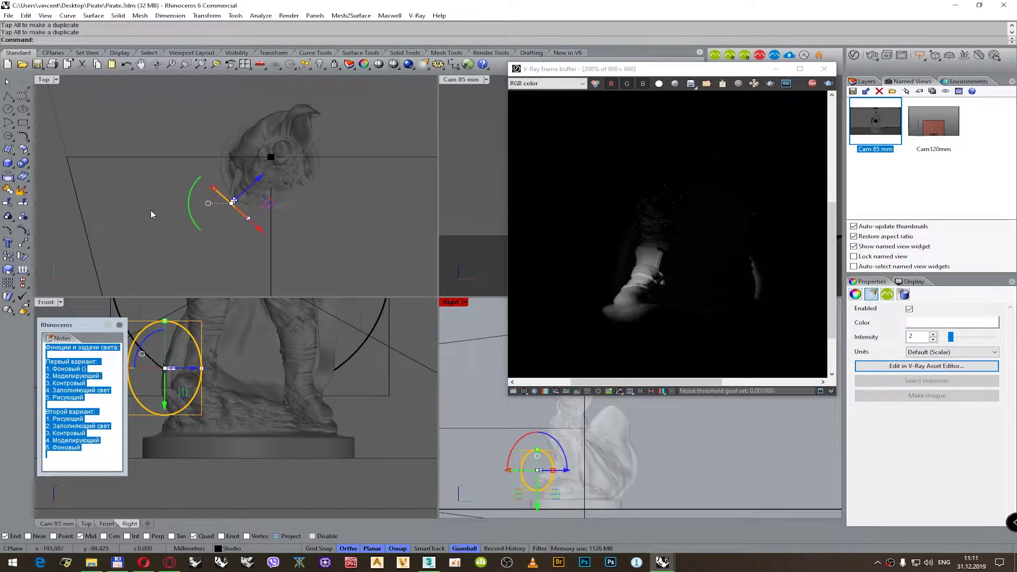
- Duplicate the disc light in the Top view, offset the copy toward the statue's other leg, and make the copy unique
{"action": "left_click_drag", "start_coordinate": [259, 229], "coordinate": [302, 249]}
{"action": "left_click_drag", "start_coordinate": [290, 208], "coordinate": [320, 193]}
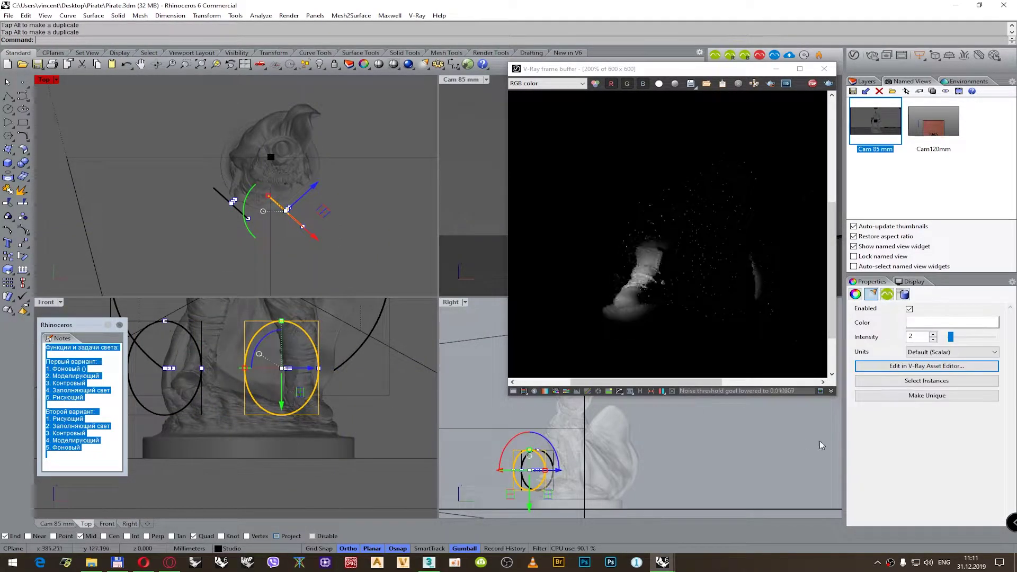
{"action": "left_click", "coordinate": [912, 399]}
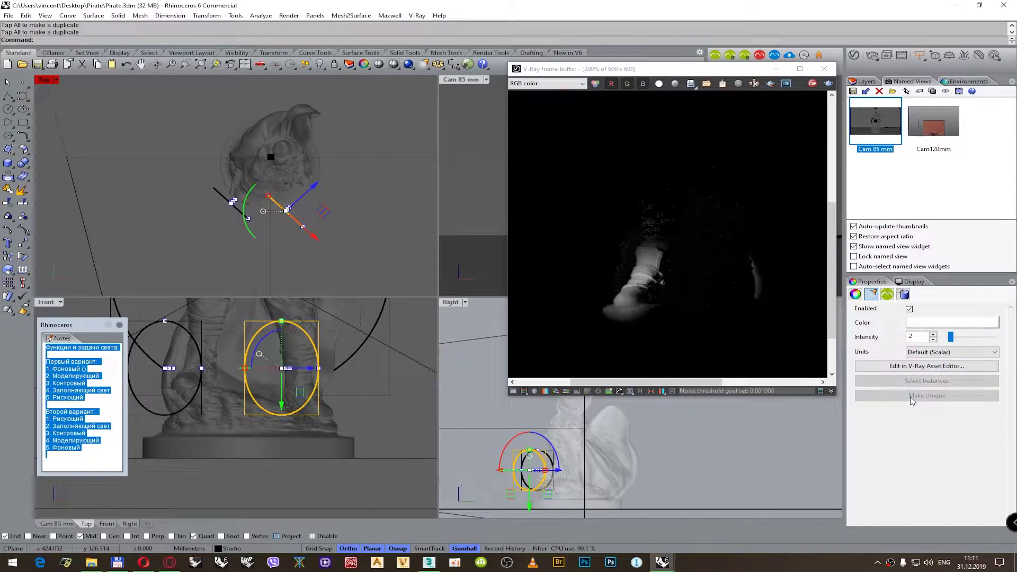
{"action": "left_click", "coordinate": [248, 230]}
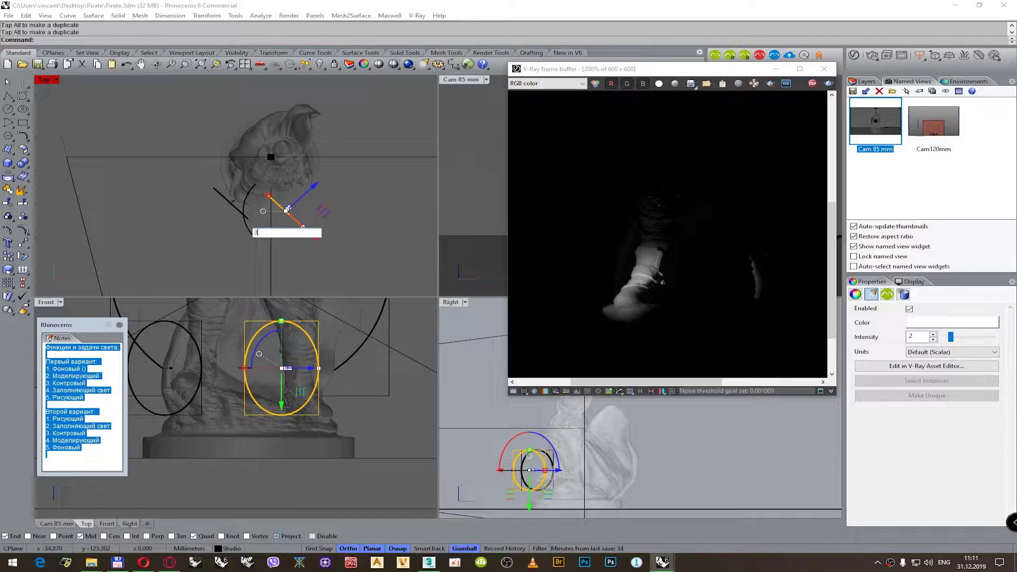
{"action": "key", "text": "Return"}
{"action": "key", "text": "ctrl+z"}
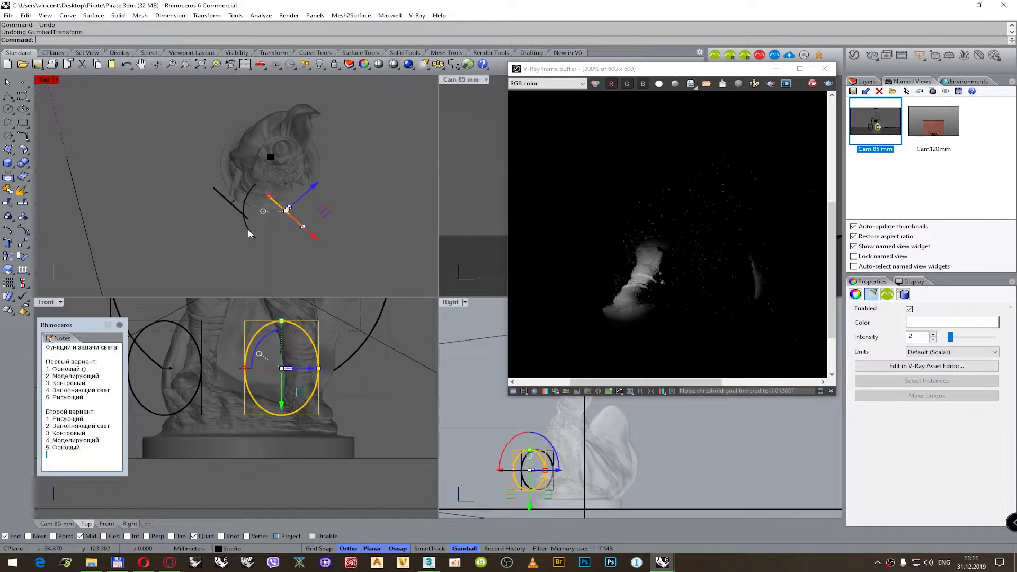
- Rotate the duplicated disc light in the Top view so that it faces the statue's second leg more frontally
{"action": "left_click", "coordinate": [248, 231]}
{"action": "key", "text": "Return"}
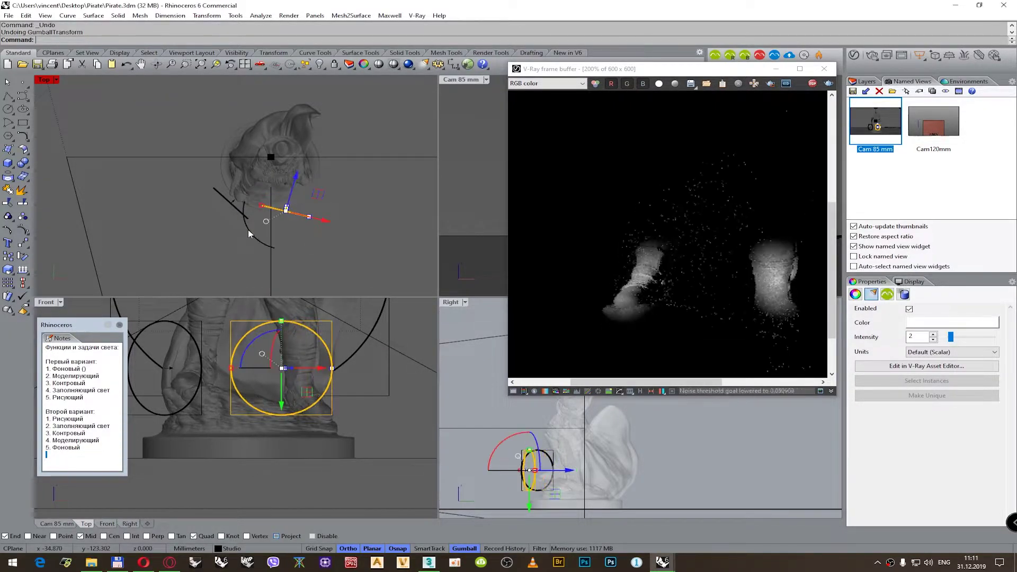
{"action": "right_click_drag", "start_coordinate": [306, 233], "coordinate": [291, 218]}
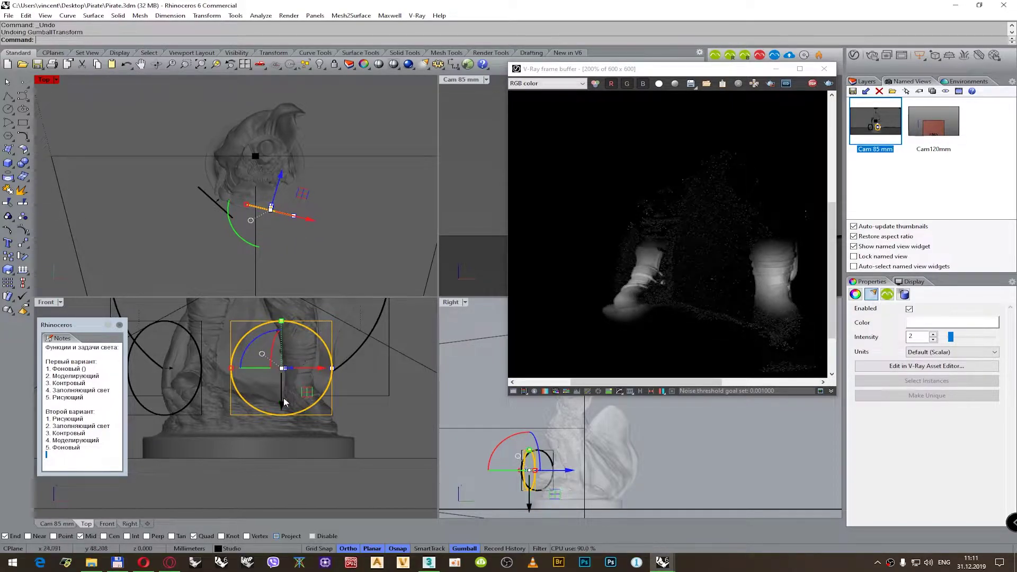
- Lower the duplicated disc light to the second boot in the Front view and shift it slightly outward along its own plane
{"action": "left_click", "coordinate": [284, 413]}
{"action": "left_click_drag", "start_coordinate": [283, 412], "coordinate": [286, 438]}
{"action": "right_click_drag", "start_coordinate": [326, 404], "coordinate": [310, 397]}
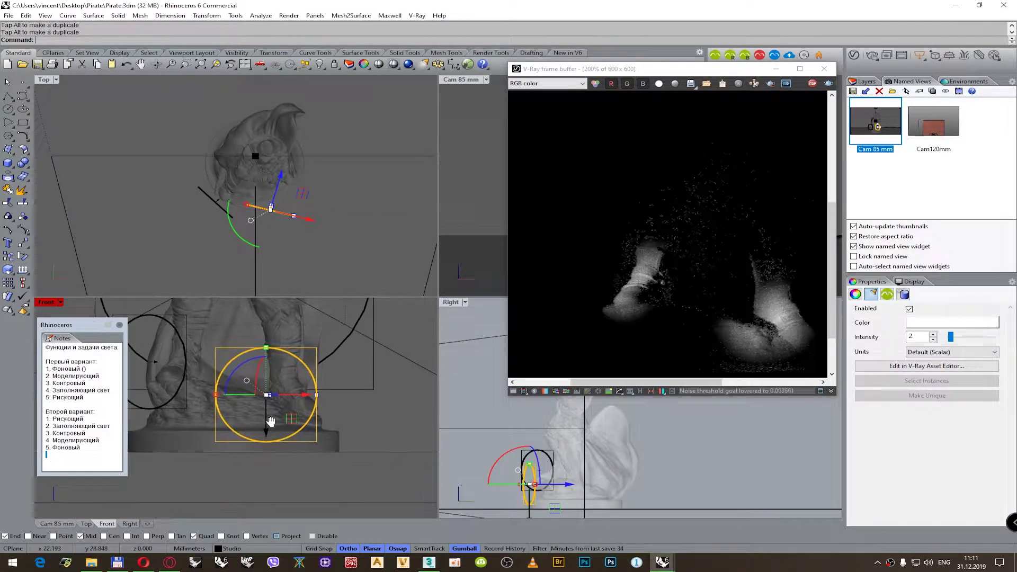
{"action": "left_click_drag", "start_coordinate": [310, 397], "coordinate": [325, 400]}
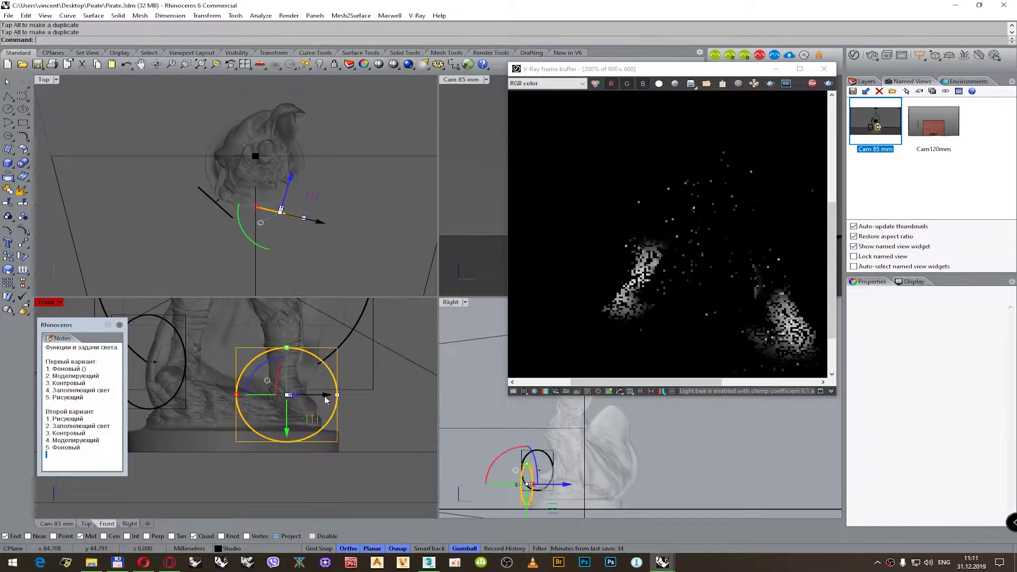
{"action": "scroll", "coordinate": [600, 256], "scroll_direction": "down", "scroll_amount": 2}
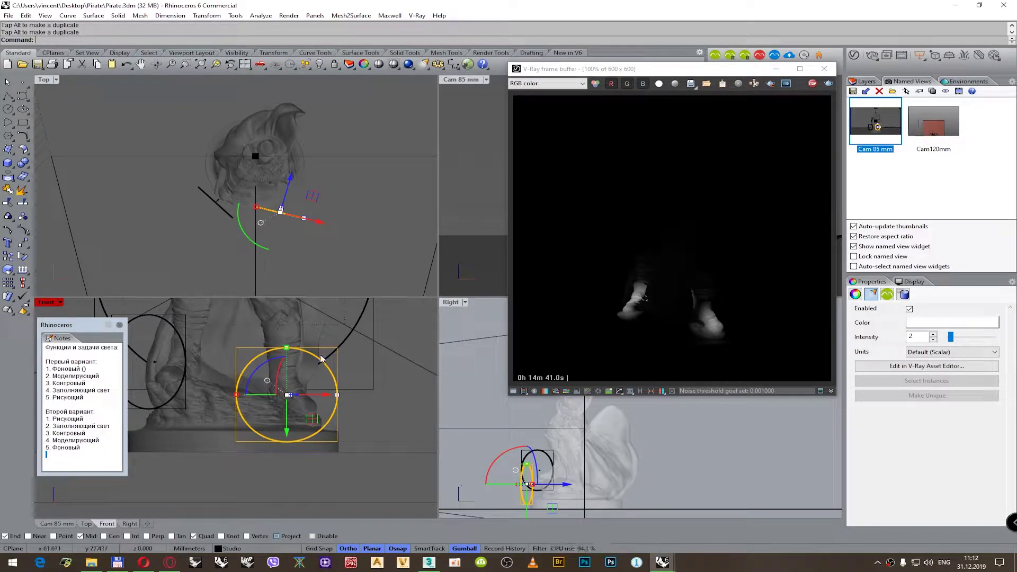
- Open the V-Ray asset editor and rename the first rectangle light as Model Light 1
{"action": "left_click", "coordinate": [858, 57]}
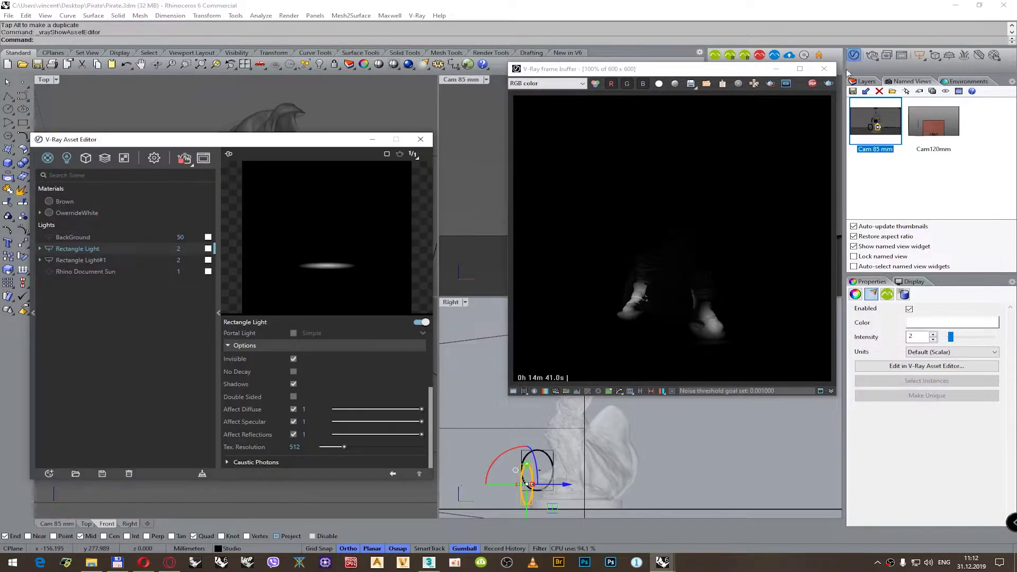
{"action": "left_click_drag", "start_coordinate": [268, 150], "coordinate": [665, 151]}
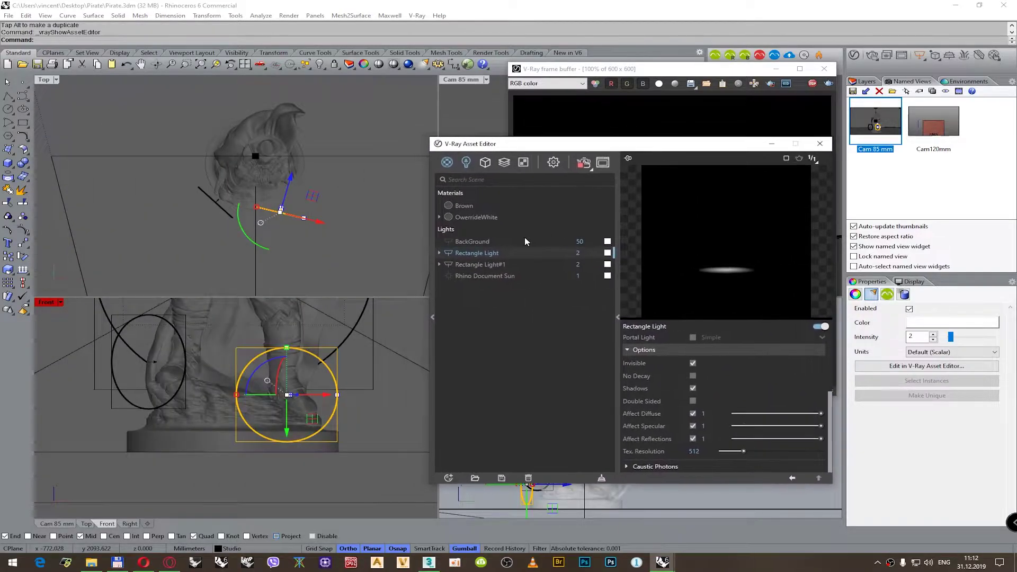
{"action": "double_click", "coordinate": [498, 253]}
{"action": "left_click_drag", "start_coordinate": [505, 256], "coordinate": [453, 255]}
{"action": "type", "text": "Model Light 1"}
{"action": "key", "text": "Return"}
- Turn off Model Light 1 and rename the second rectangle light as Model Light 2, reusing the first light's name
{"action": "left_click", "coordinate": [466, 262]}
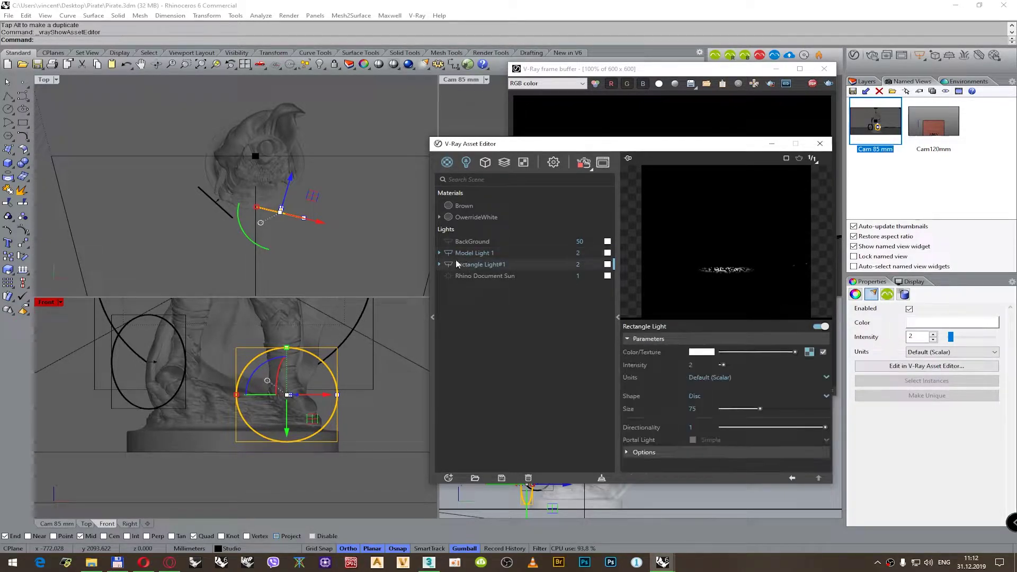
{"action": "left_click", "coordinate": [469, 261]}
{"action": "left_click", "coordinate": [487, 254]}
{"action": "left_click", "coordinate": [486, 255]}
{"action": "left_click_drag", "start_coordinate": [492, 253], "coordinate": [444, 256]}
{"action": "key", "text": "ctrl+c"}
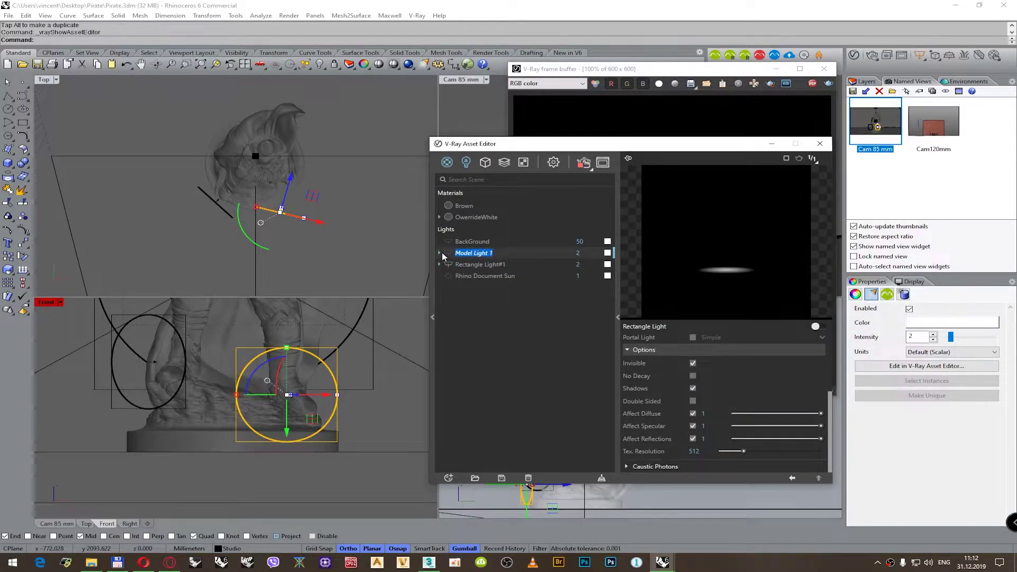
{"action": "double_click", "coordinate": [469, 264]}
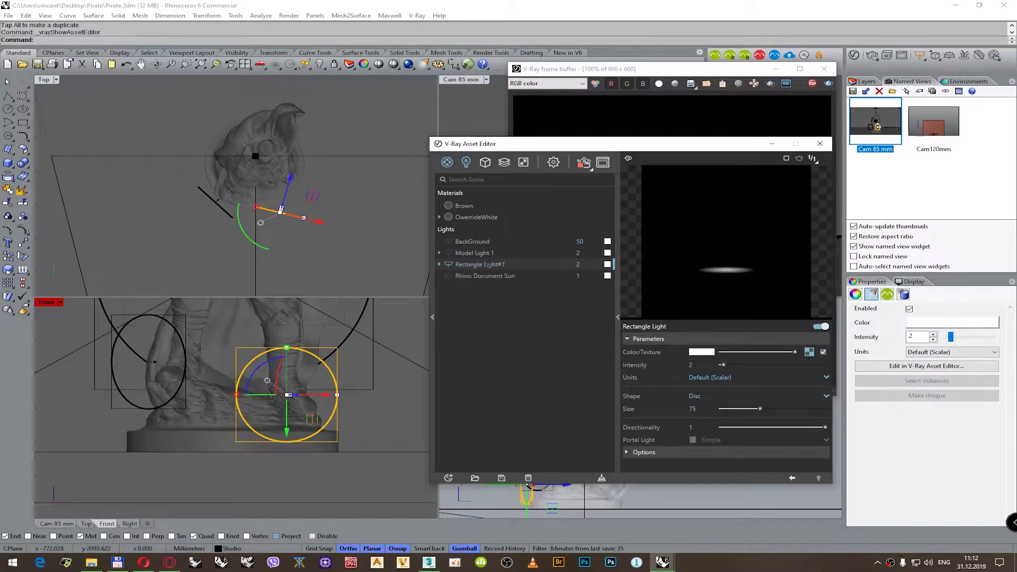
{"action": "triple_click", "coordinate": [490, 264]}
{"action": "key", "text": "ctrl+v"}
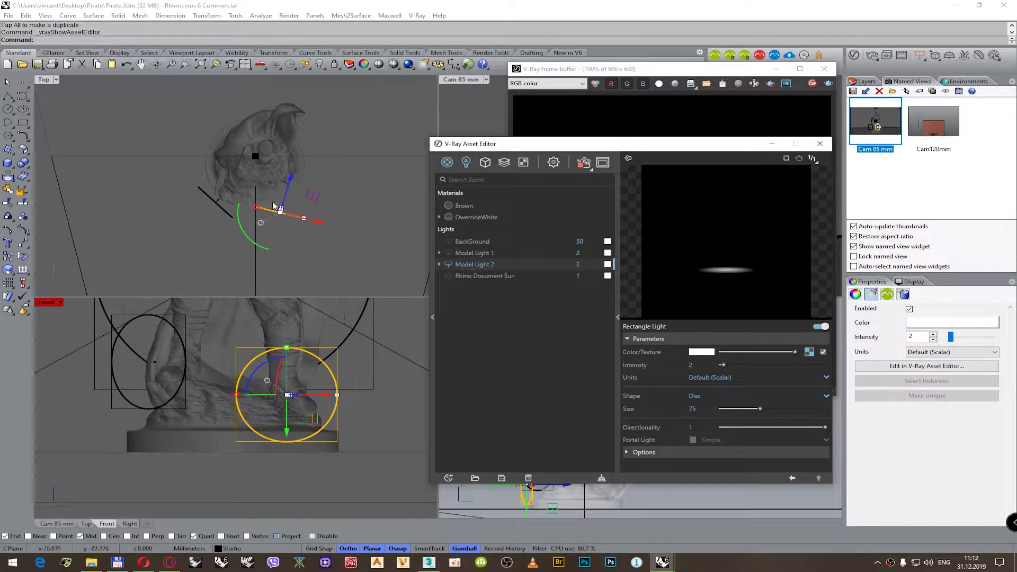
- Turn off Model Light 2 and restart the interactive render from the Cam 85 mm view
{"action": "left_click", "coordinate": [449, 265]}
{"action": "left_click_drag", "start_coordinate": [748, 149], "coordinate": [384, 147]}
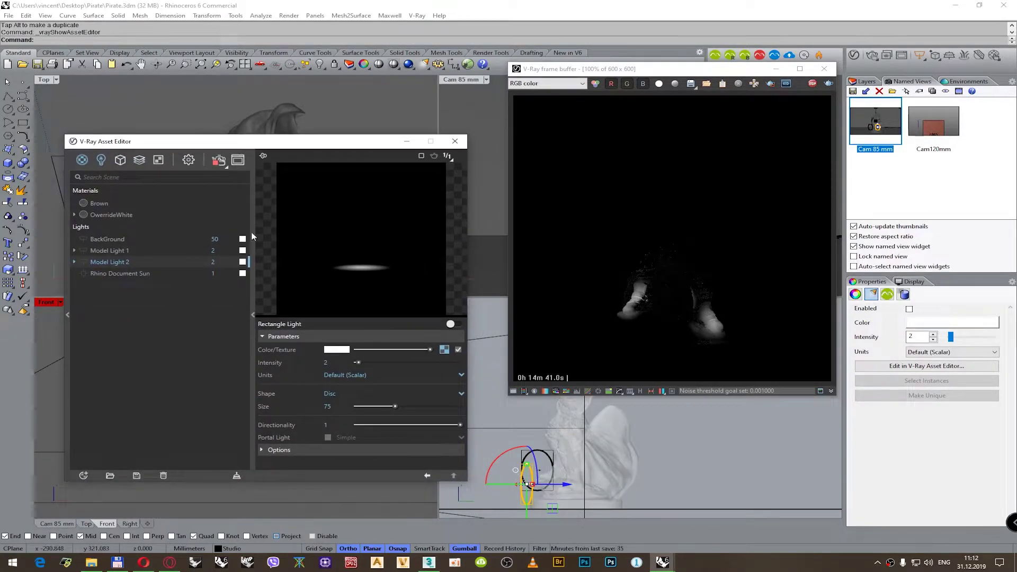
{"action": "left_click", "coordinate": [478, 119]}
{"action": "left_click", "coordinate": [812, 83]}
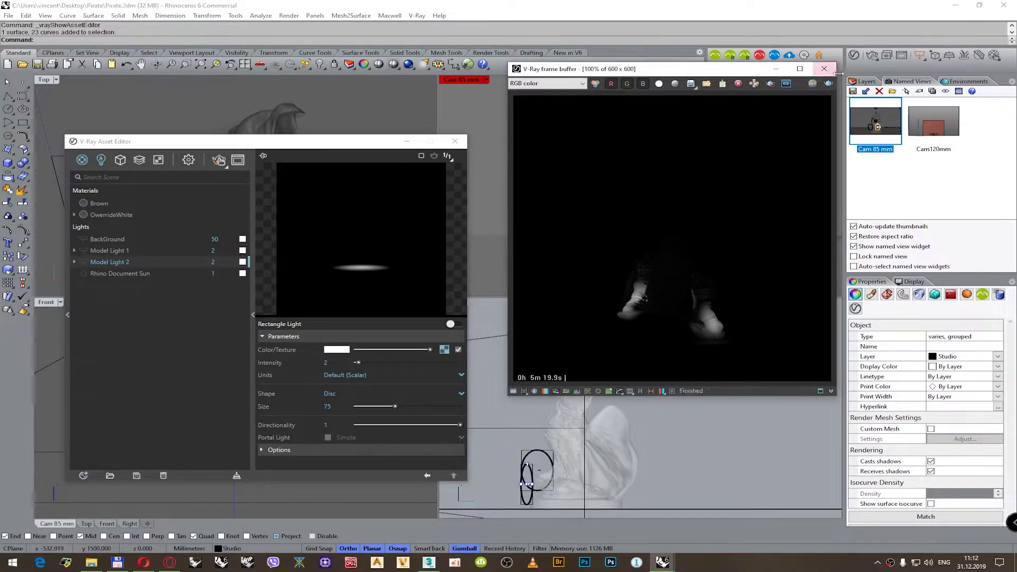
{"action": "left_click", "coordinate": [871, 55]}
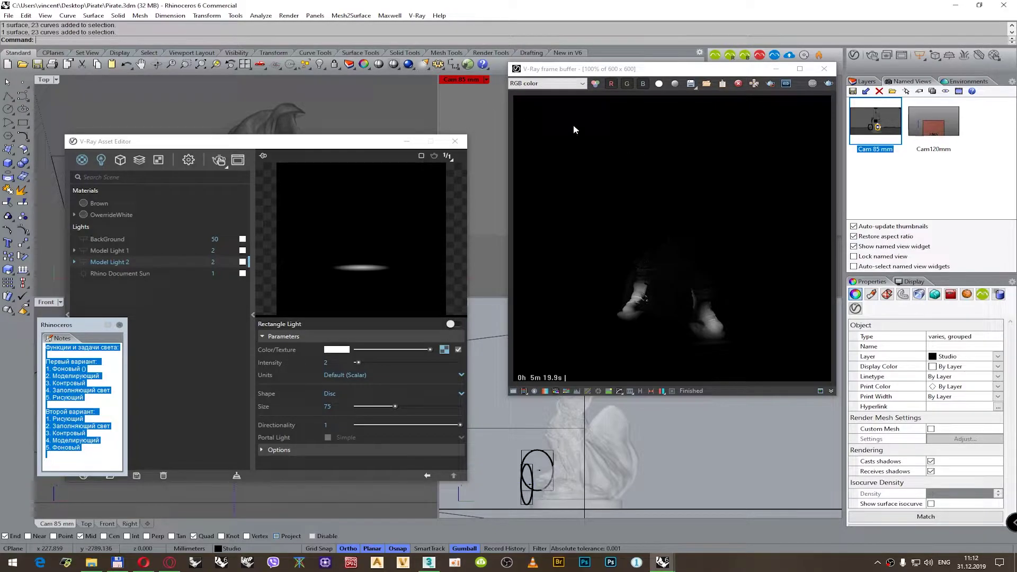
{"action": "left_click", "coordinate": [574, 125]}
{"action": "left_click", "coordinate": [711, 442]}
{"action": "left_click", "coordinate": [491, 113]}
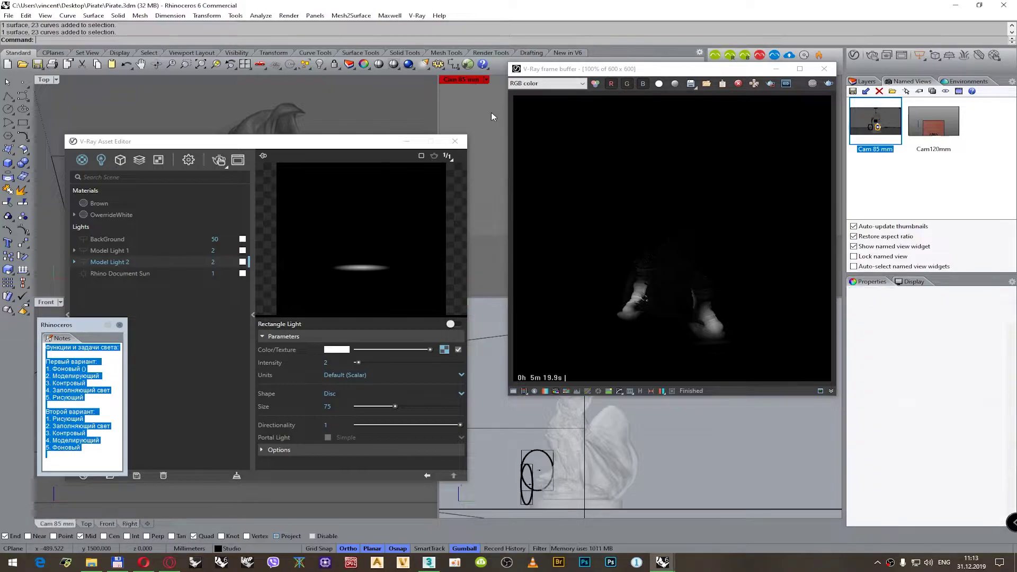
{"action": "left_click", "coordinate": [871, 55]}
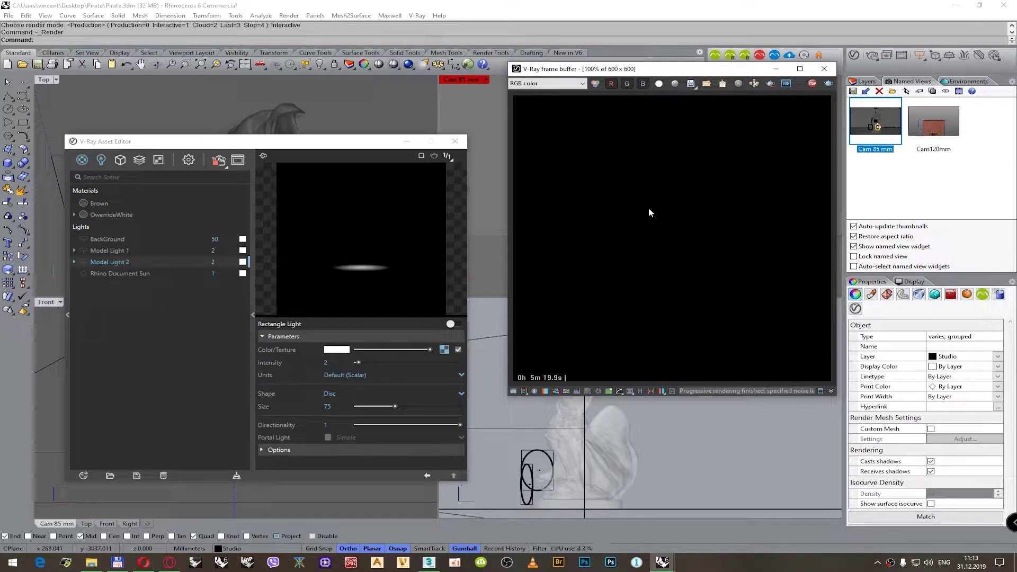
- Mark item 2, Моделирующий, in the first variant of the notes with "()" and put the asset editor away
{"action": "left_click", "coordinate": [350, 159]}
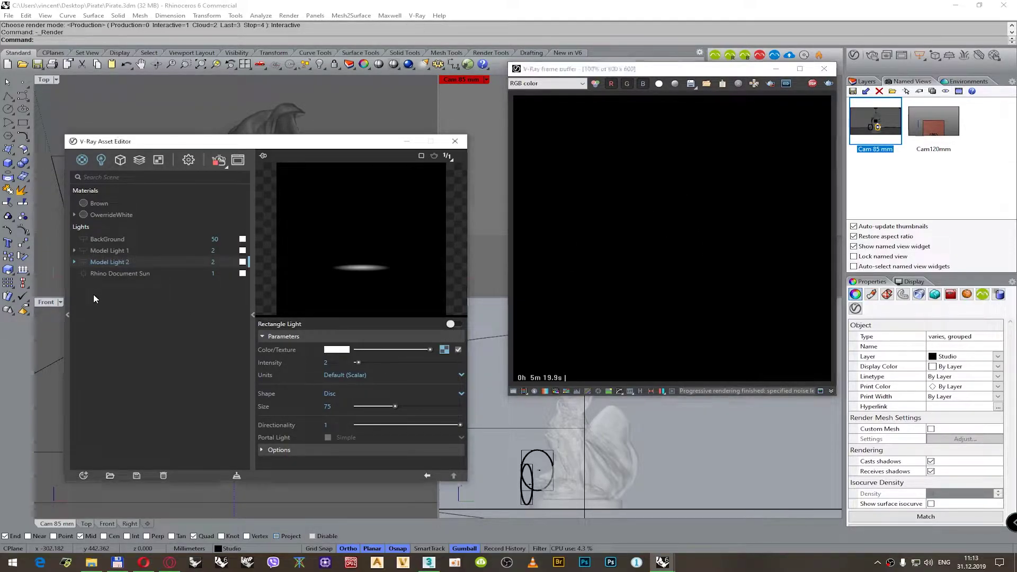
{"action": "left_click_drag", "start_coordinate": [351, 142], "coordinate": [385, 139]}
{"action": "left_click", "coordinate": [406, 102]}
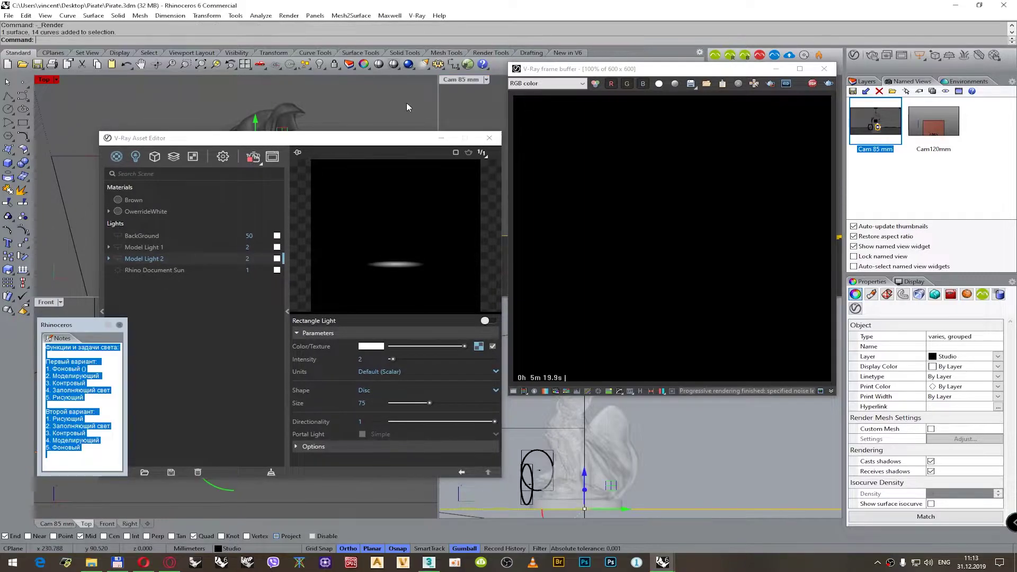
{"action": "left_click", "coordinate": [104, 376]}
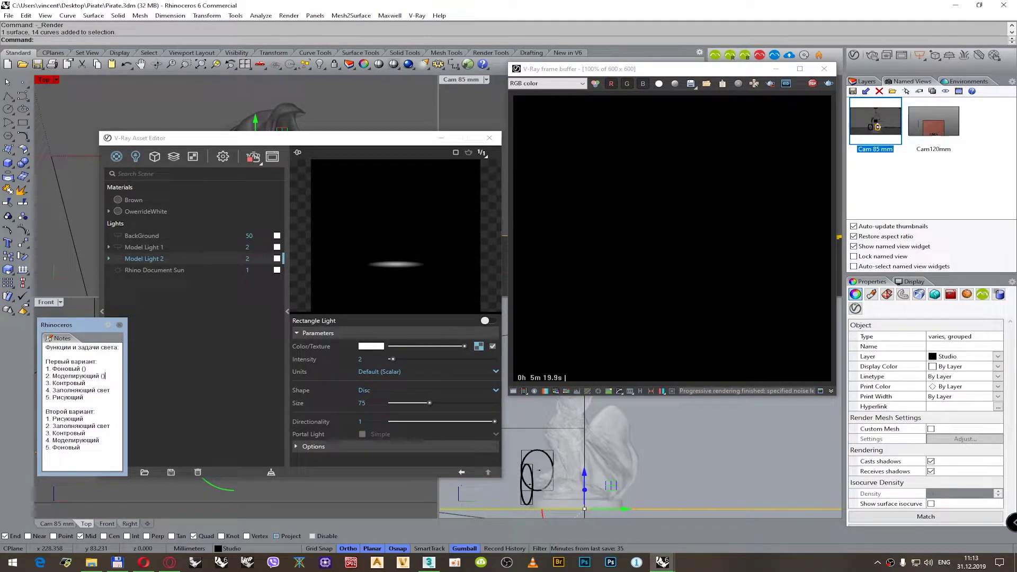
{"action": "left_click", "coordinate": [85, 382]}
{"action": "left_click", "coordinate": [441, 138]}
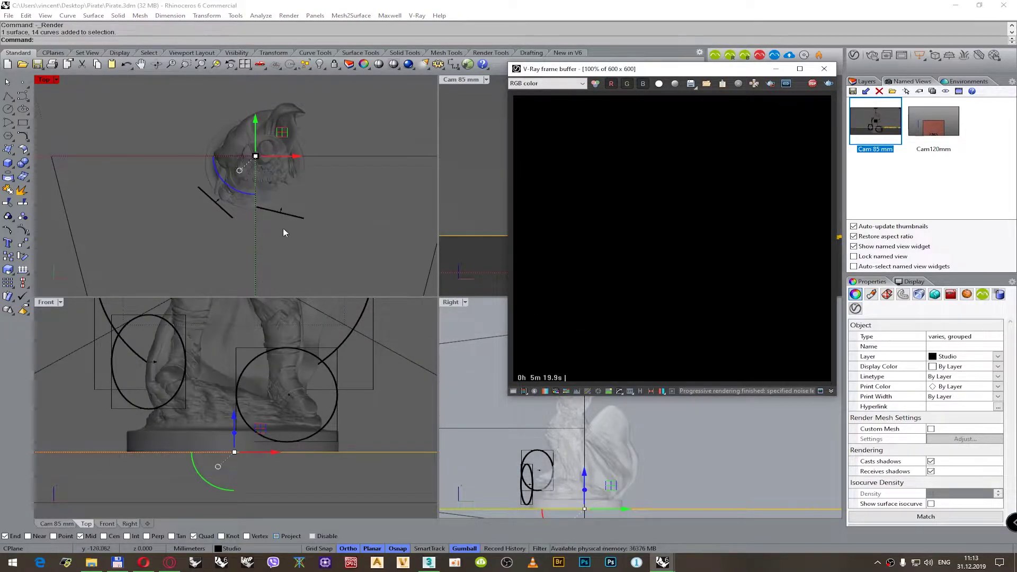
- Deselect the floor and create a rectangular light in the Right view starting at the origin, 300 mm long and 1800 mm wide
{"action": "scroll", "coordinate": [286, 226], "scroll_direction": "up", "scroll_amount": 5}
{"action": "scroll", "coordinate": [274, 224], "scroll_direction": "down", "scroll_amount": 2}
{"action": "scroll", "coordinate": [172, 167], "scroll_direction": "up", "scroll_amount": 1}
{"action": "left_click", "coordinate": [172, 168]}
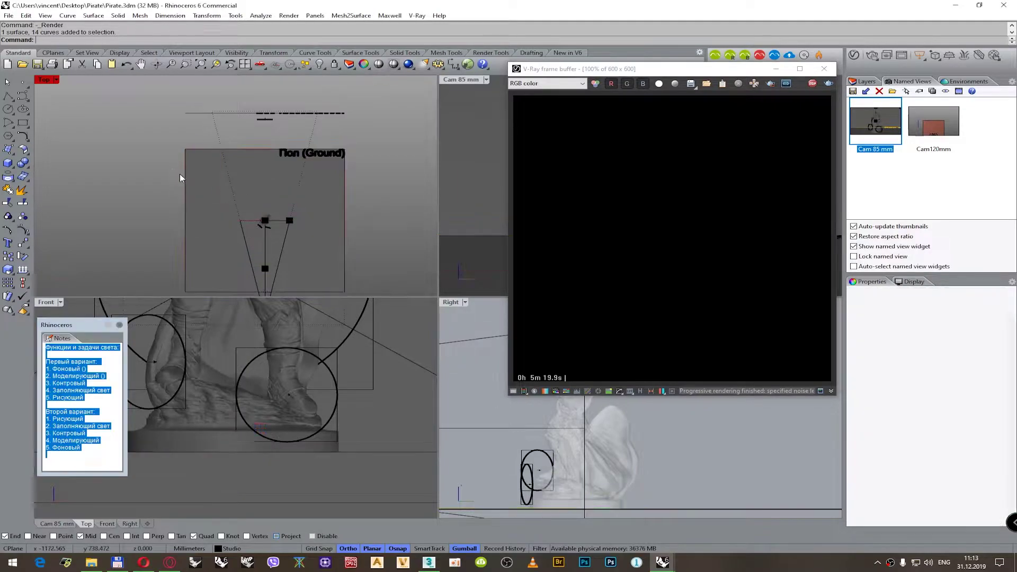
{"action": "scroll", "coordinate": [283, 235], "scroll_direction": "up", "scroll_amount": 1}
{"action": "right_click_drag", "start_coordinate": [283, 233], "coordinate": [283, 219]}
{"action": "scroll", "coordinate": [657, 465], "scroll_direction": "down", "scroll_amount": 4}
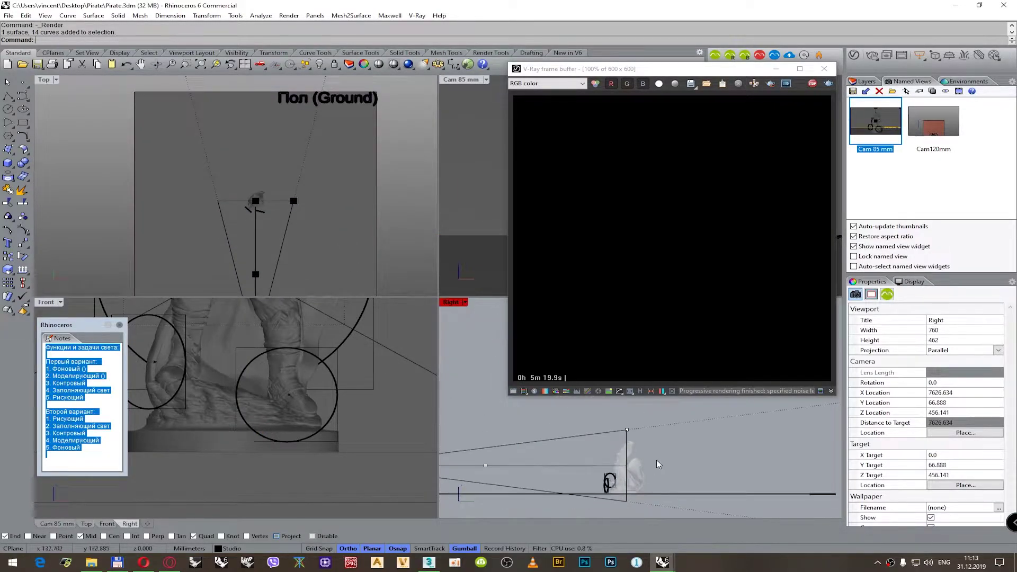
{"action": "scroll", "coordinate": [633, 470], "scroll_direction": "down", "scroll_amount": 2}
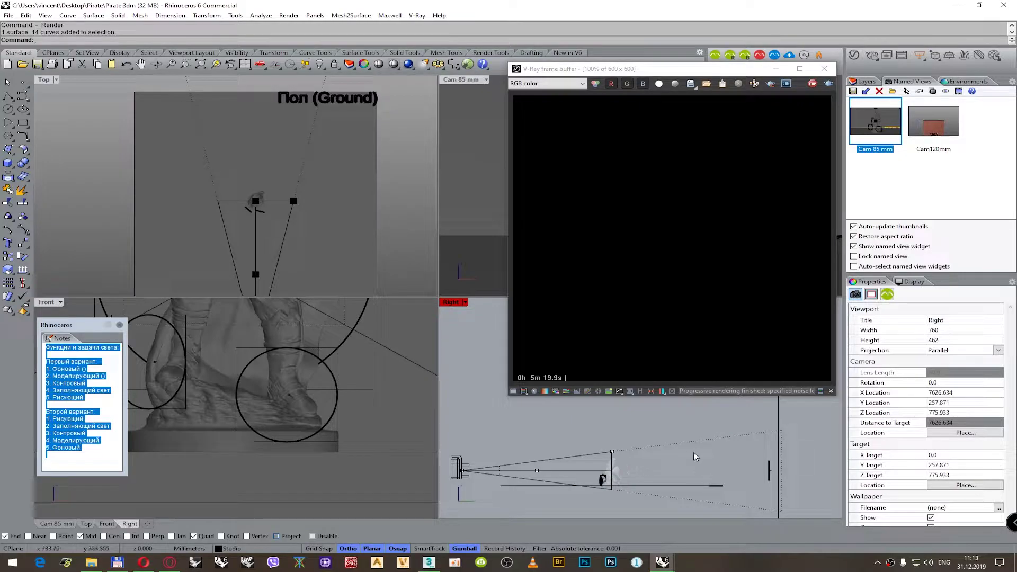
{"action": "left_click", "coordinate": [919, 55]}
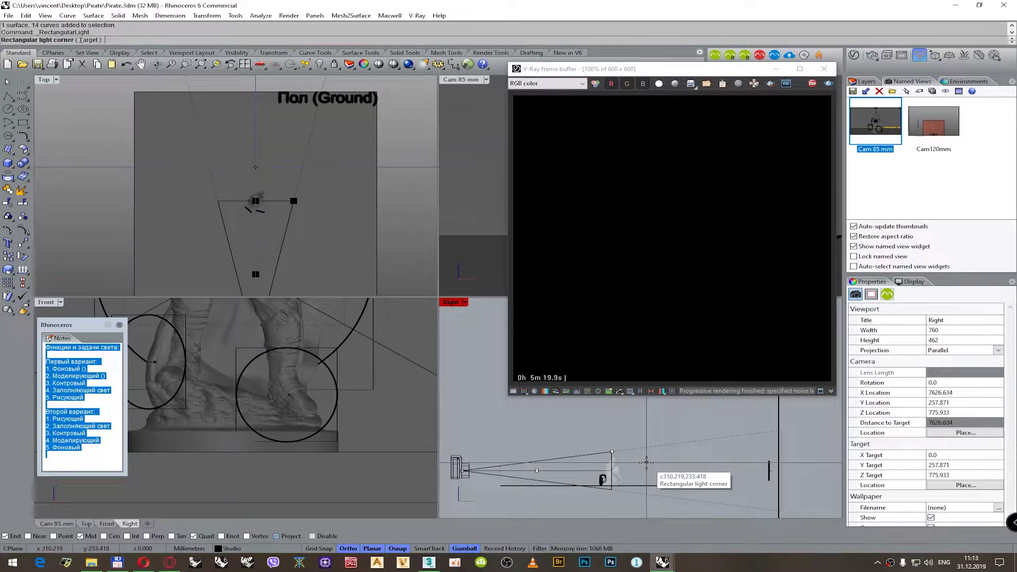
{"action": "type", "text": "0"}
{"action": "key", "text": "Return"}
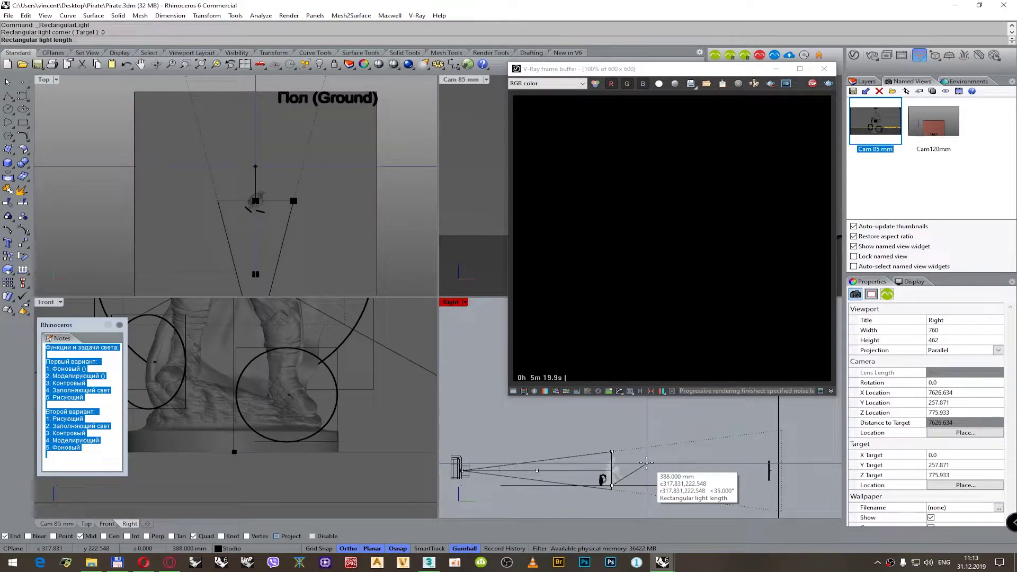
{"action": "type", "text": "300"}
{"action": "key", "text": "Return"}
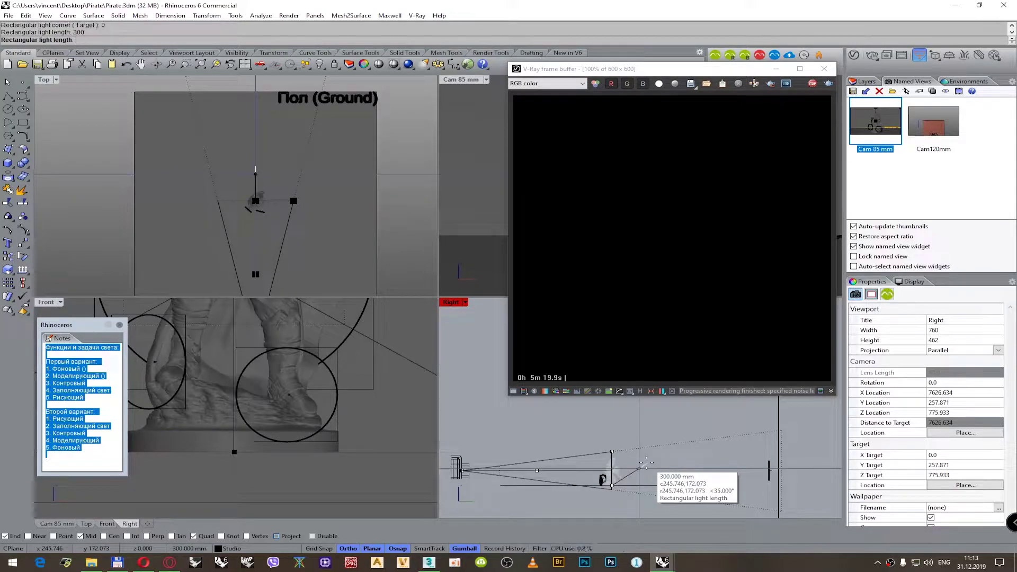
{"action": "left_click", "coordinate": [643, 465]}
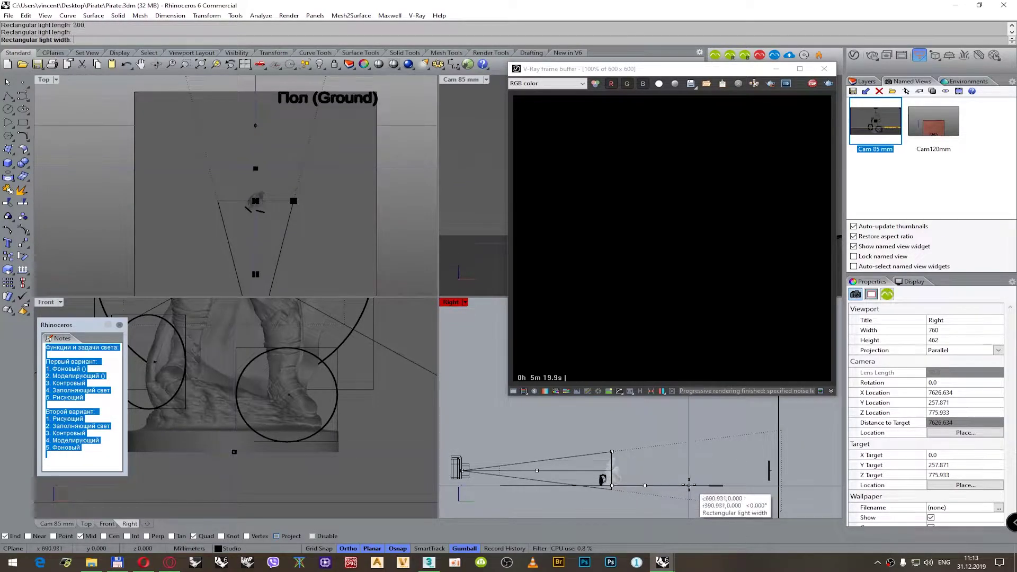
{"action": "type", "text": "1800"}
{"action": "key", "text": "Return"}
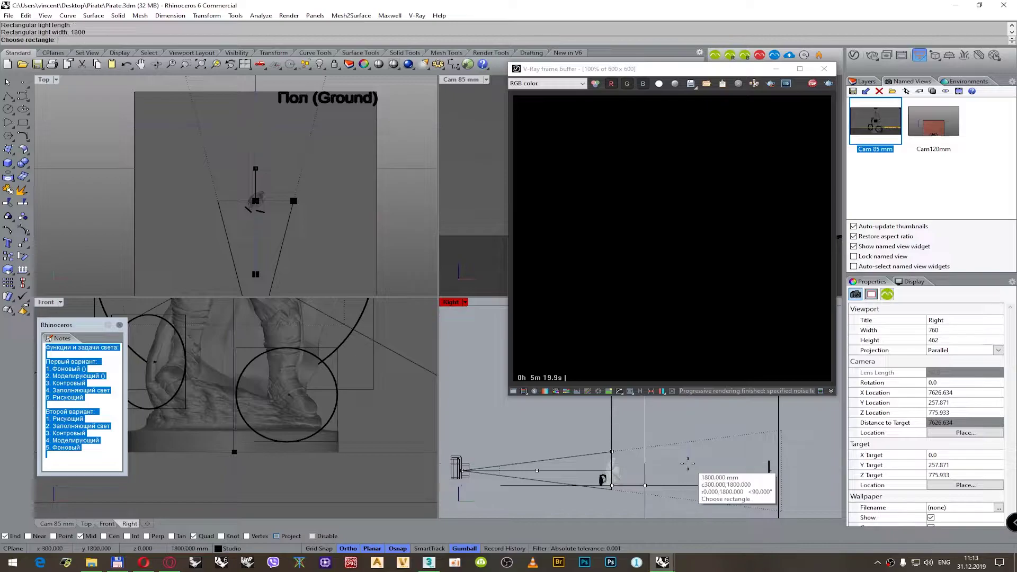
{"action": "left_click", "coordinate": [687, 464]}
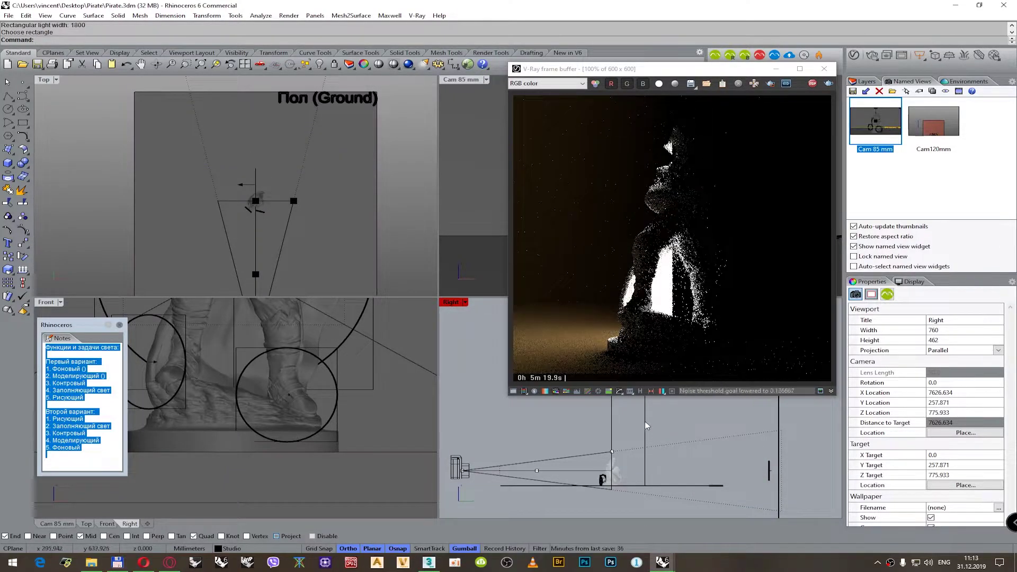
- Rotate the new rectangular light by -45 degrees in the Top view
{"action": "scroll", "coordinate": [628, 479], "scroll_direction": "down", "scroll_amount": 4}
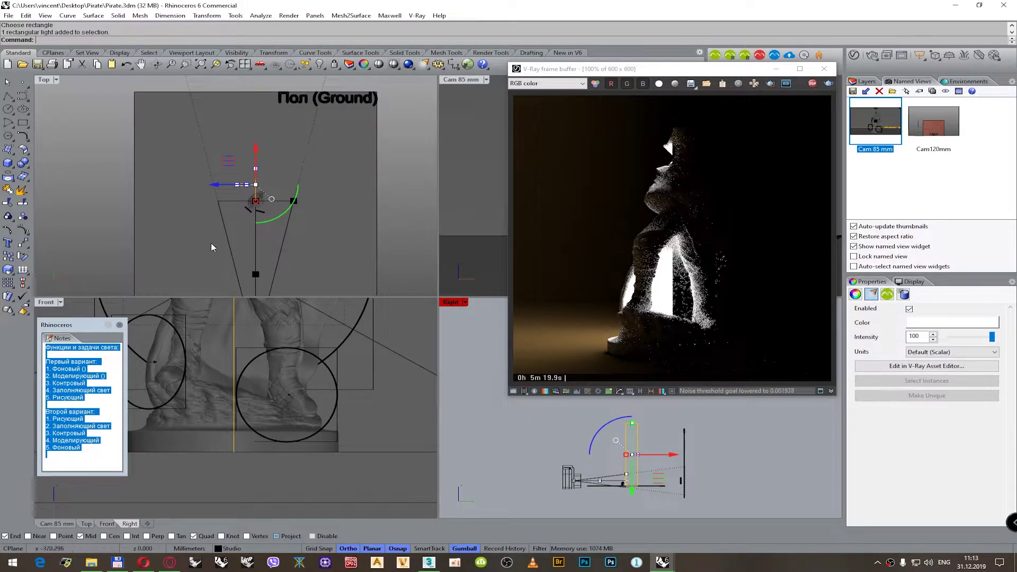
{"action": "left_click", "coordinate": [271, 222]}
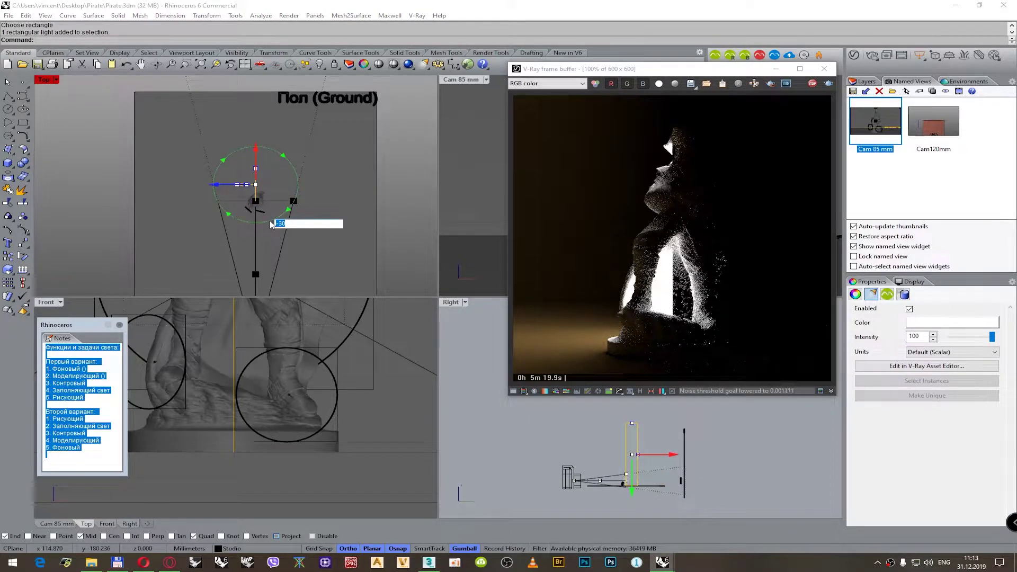
{"action": "type", "text": "-45"}
{"action": "key", "text": "Return"}
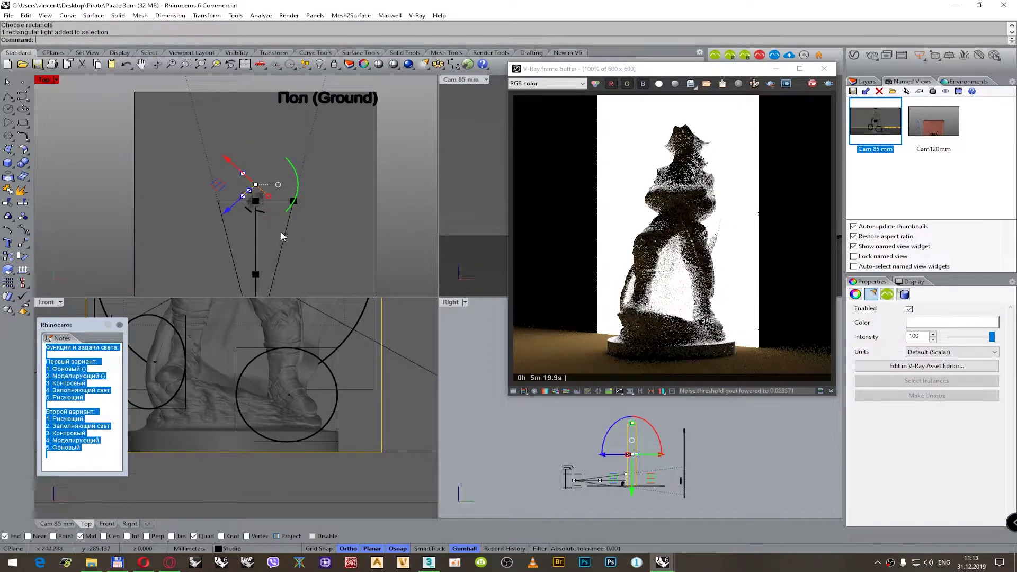
- Move the rotated rectangular light diagonally back behind the statue's right side, out of the camera's view
{"action": "left_click_drag", "start_coordinate": [237, 167], "coordinate": [247, 177]}
{"action": "left_click_drag", "start_coordinate": [243, 222], "coordinate": [257, 217]}
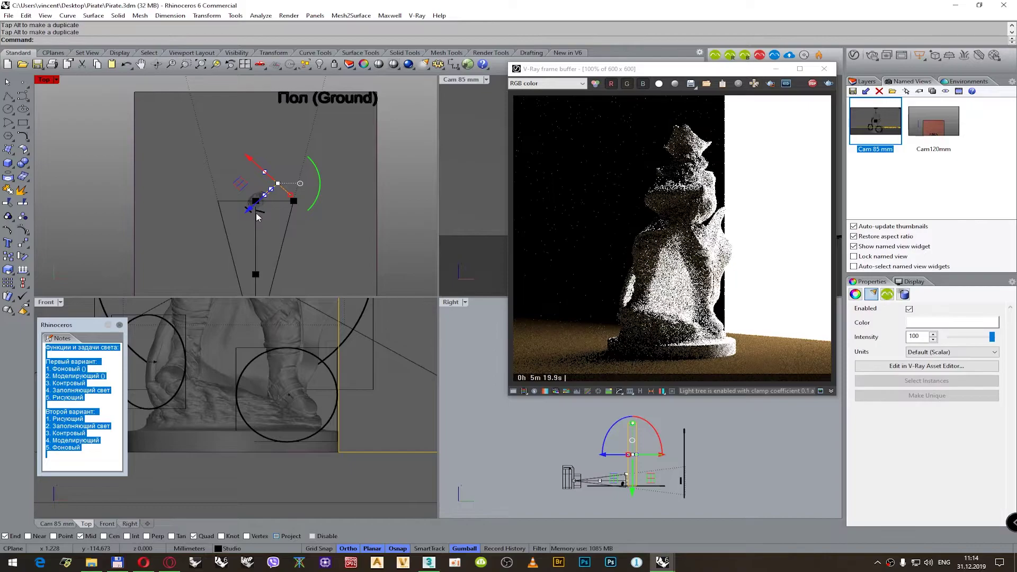
{"action": "left_click_drag", "start_coordinate": [251, 214], "coordinate": [260, 209]}
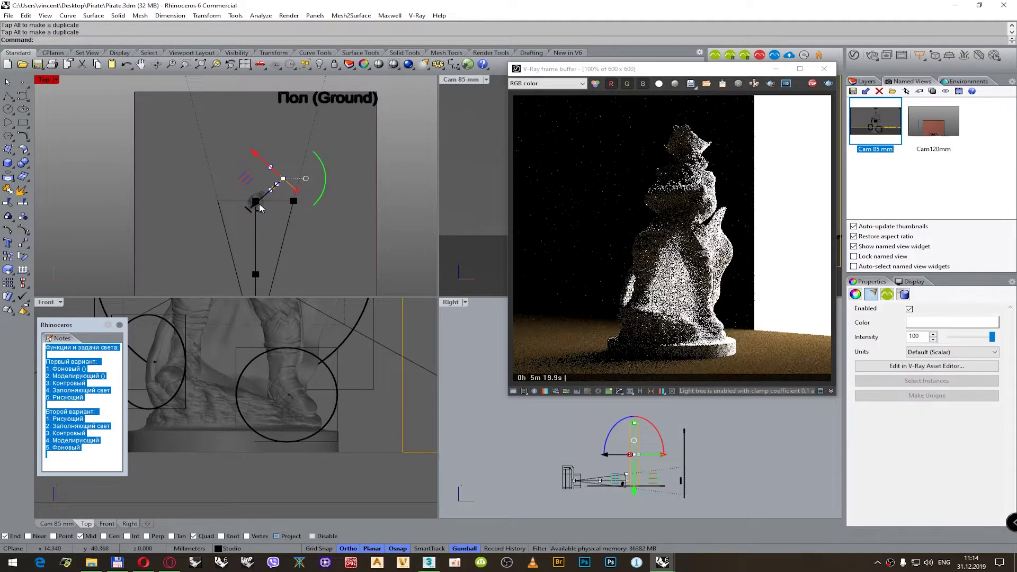
{"action": "left_click_drag", "start_coordinate": [268, 165], "coordinate": [276, 186]}
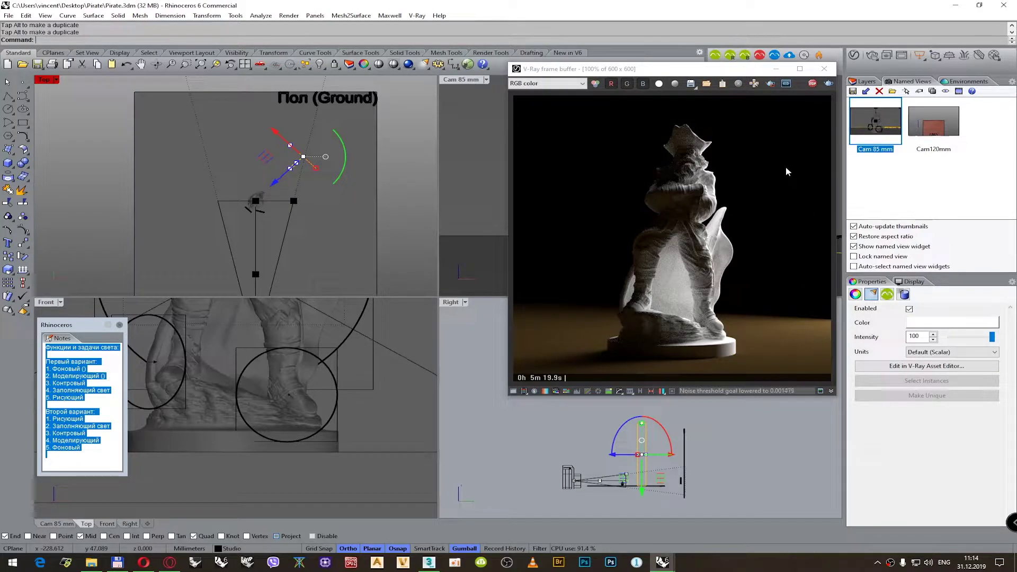
- Mirror the rectangular back light across the Y axis to the other side of the statue
{"action": "type", "text": "mirror"}
{"action": "key", "text": "Return"}
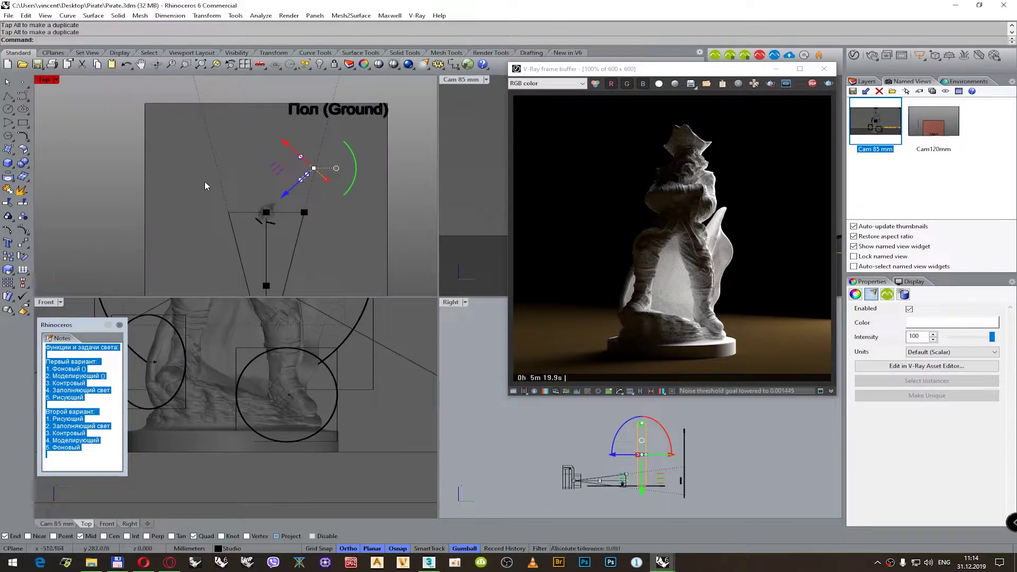
{"action": "left_click", "coordinate": [149, 40]}
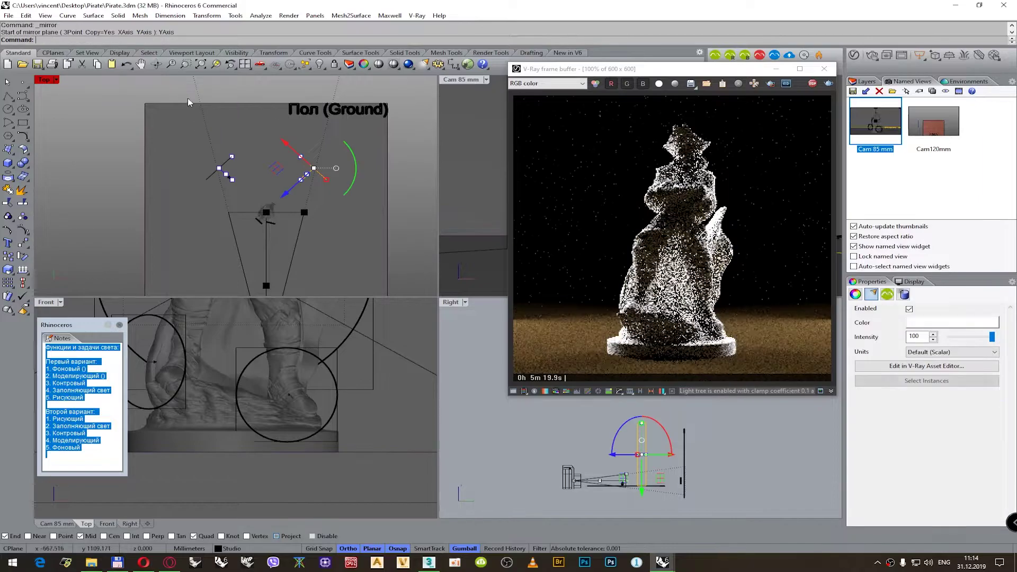
- Make the mirrored rectangular light unique so it is independent of the original, and clear the selection
{"action": "left_click", "coordinate": [223, 163]}
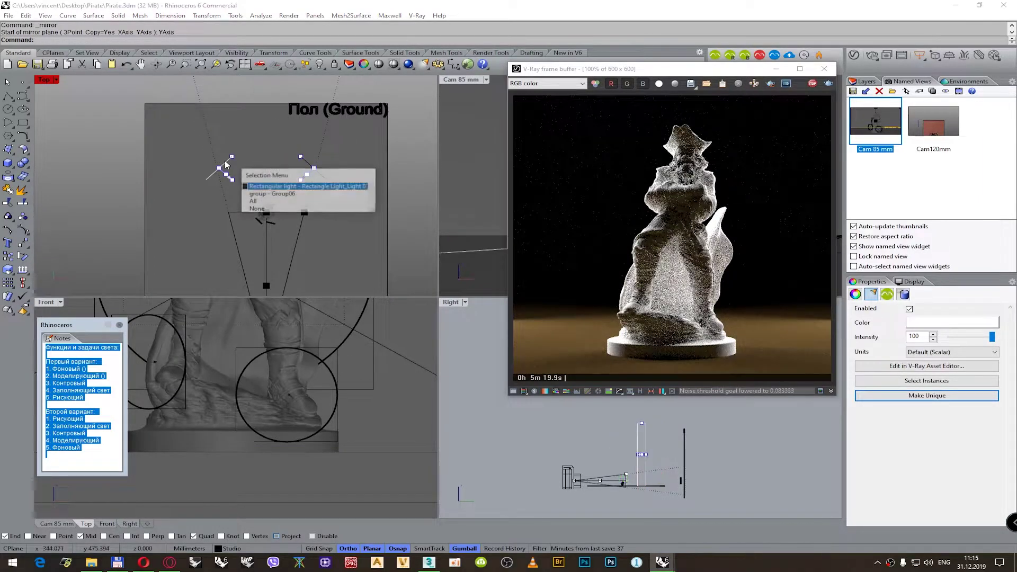
{"action": "left_click", "coordinate": [258, 188]}
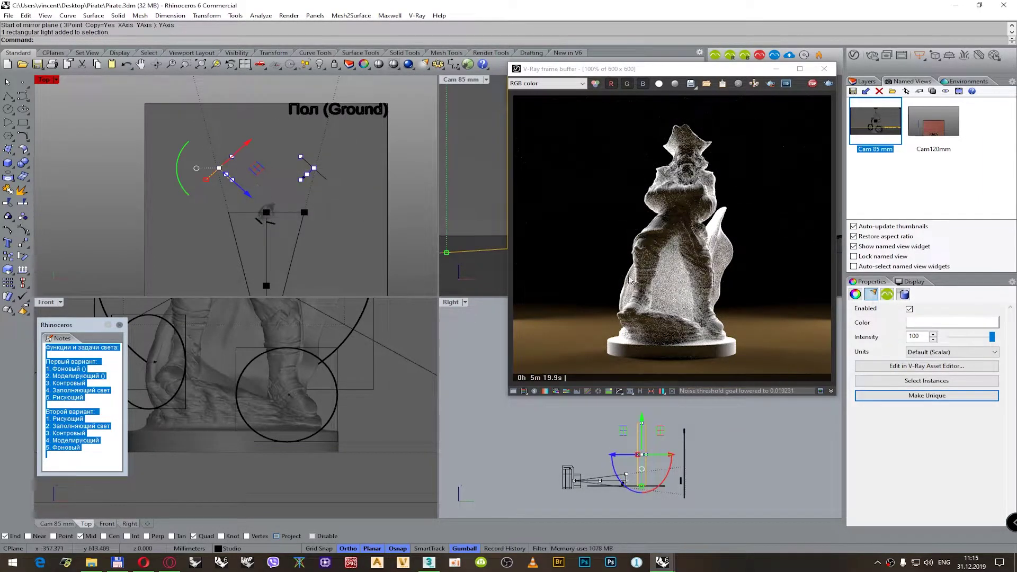
{"action": "left_click", "coordinate": [913, 395]}
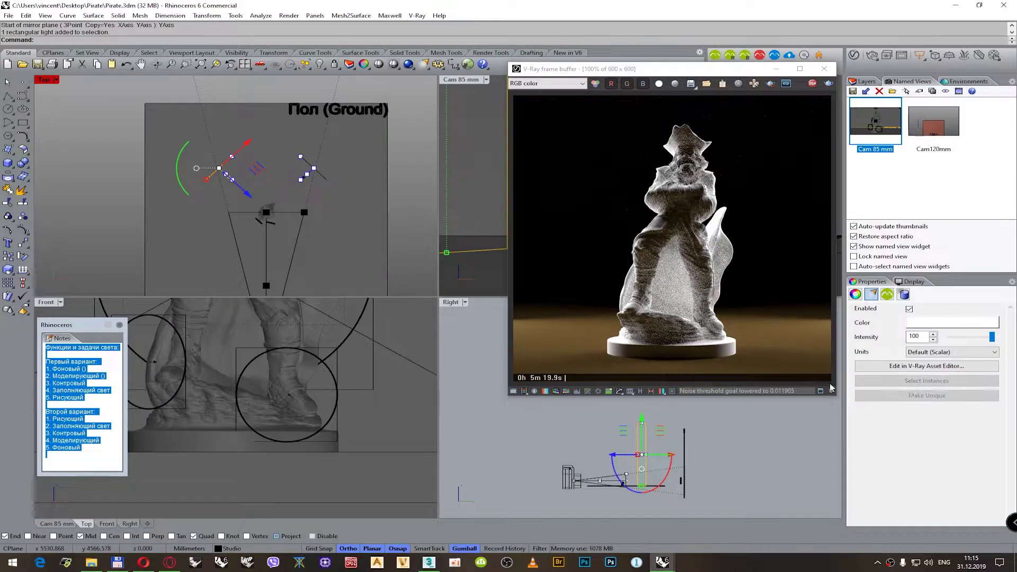
{"action": "left_click", "coordinate": [129, 190]}
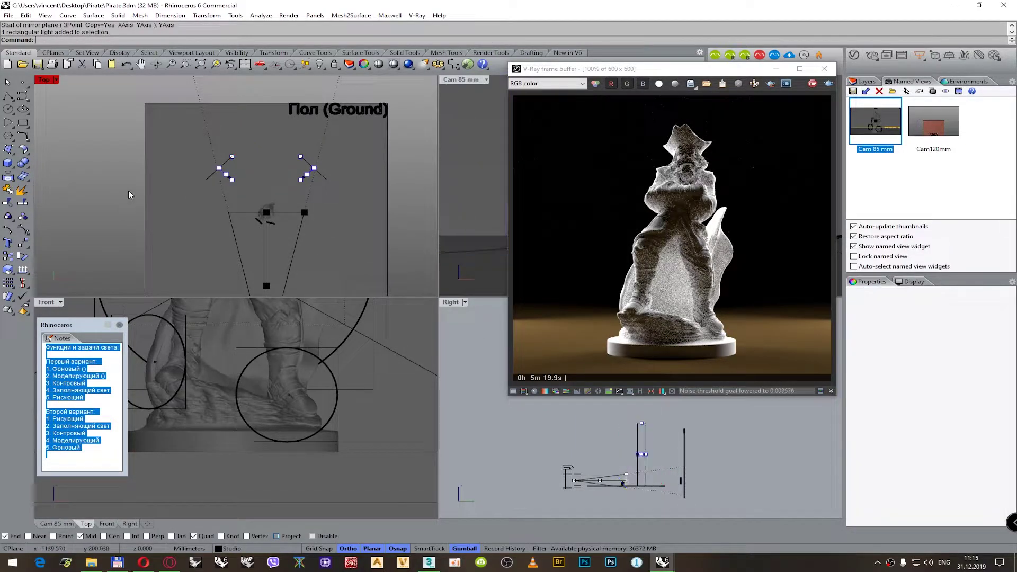
- Lock the floor group and the background group behind the statue
{"action": "left_click", "coordinate": [230, 160]}
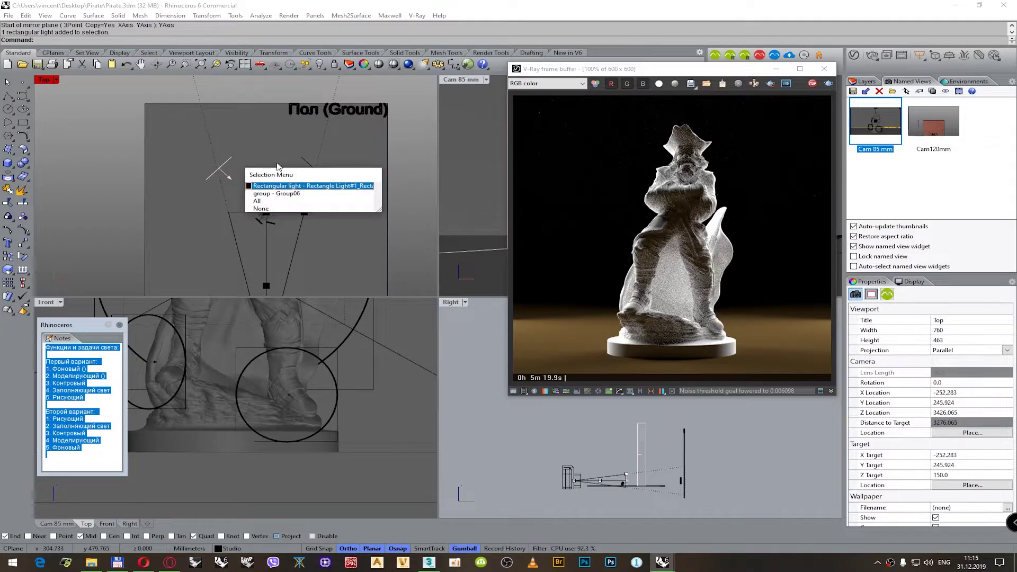
{"action": "left_click", "coordinate": [291, 194]}
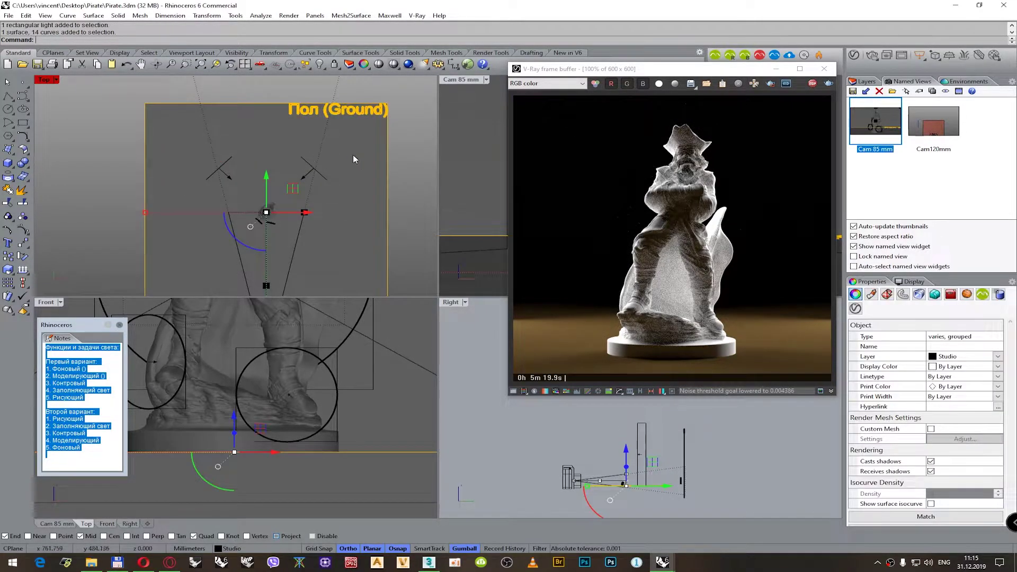
{"action": "left_click", "coordinate": [335, 64]}
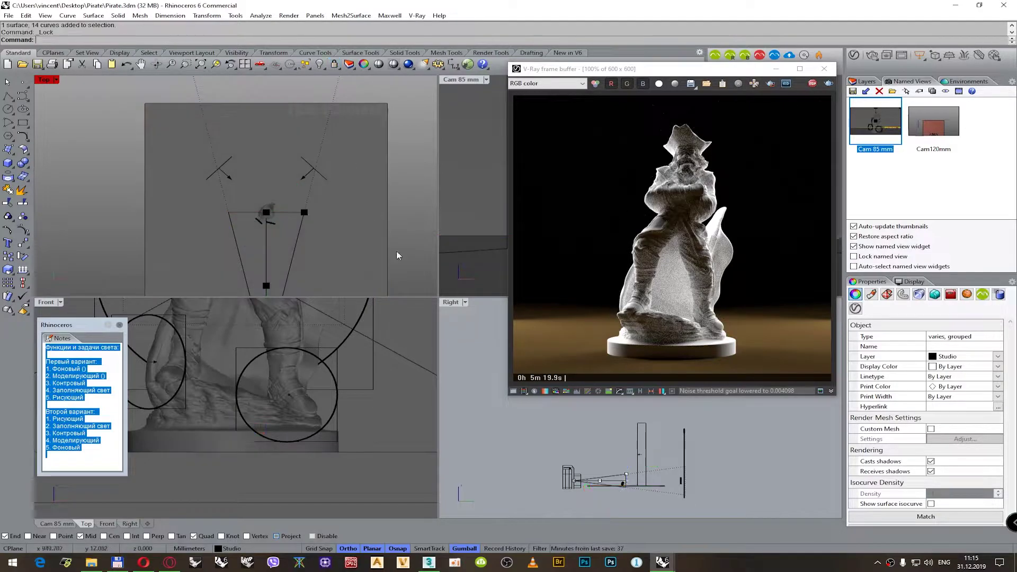
{"action": "left_click", "coordinate": [401, 419]}
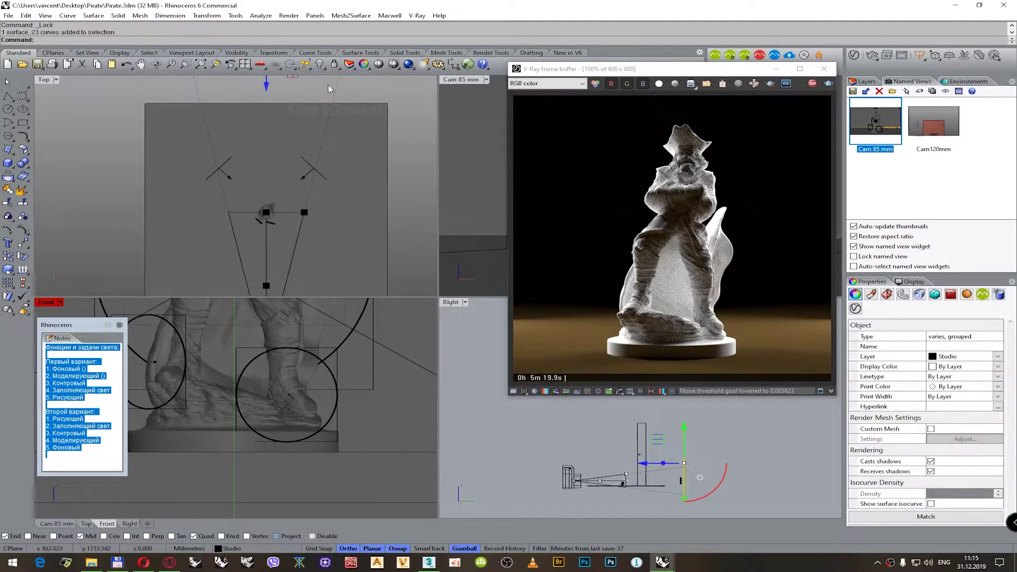
{"action": "left_click", "coordinate": [334, 64]}
- Try an intensity of 30 on both rectangular back lights together and settle on 10
{"action": "scroll", "coordinate": [270, 178], "scroll_direction": "down", "scroll_amount": 1}
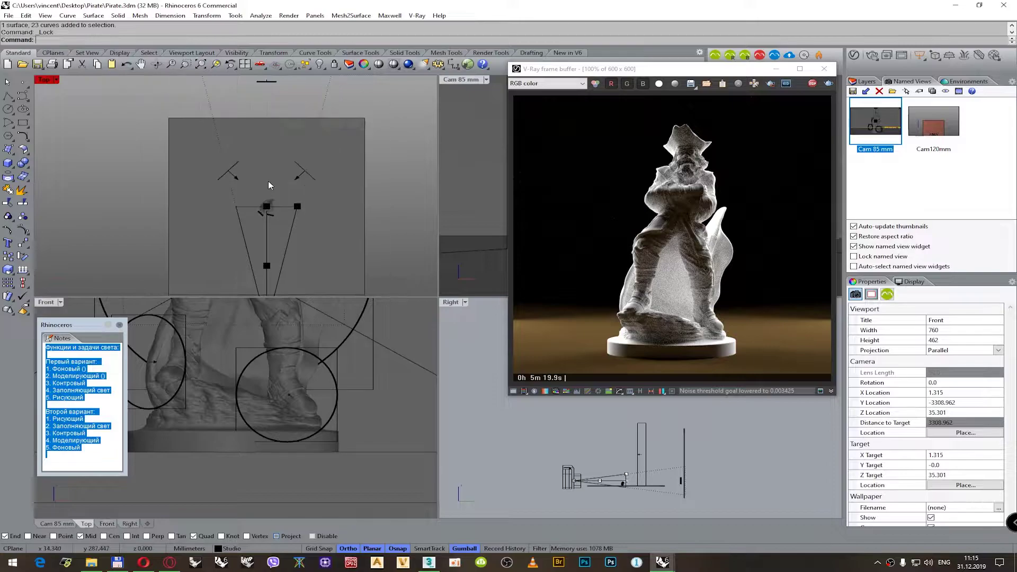
{"action": "right_click_drag", "start_coordinate": [269, 185], "coordinate": [268, 172]}
{"action": "left_click", "coordinate": [237, 155]}
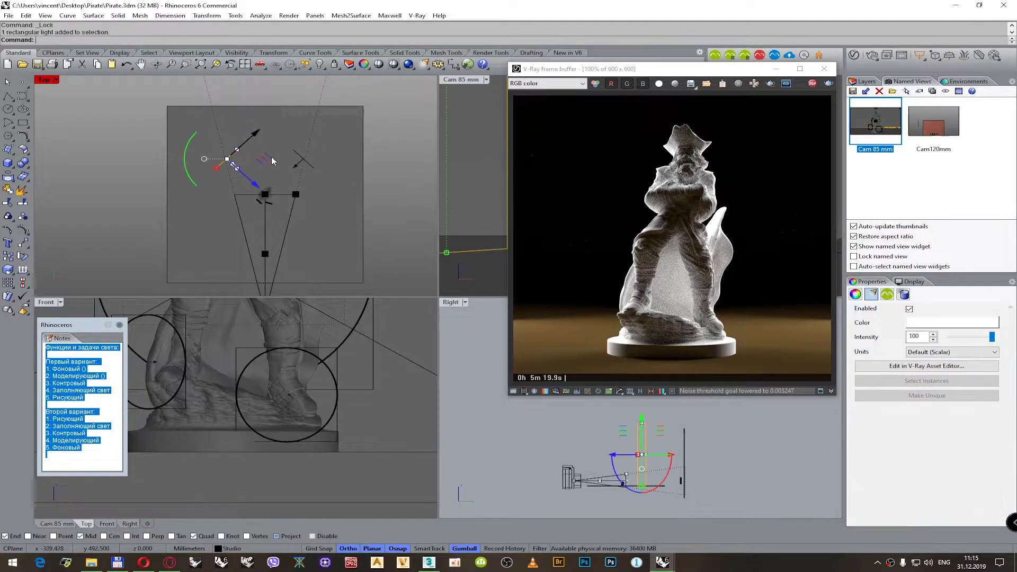
{"action": "left_click", "coordinate": [293, 156], "text": "shift"}
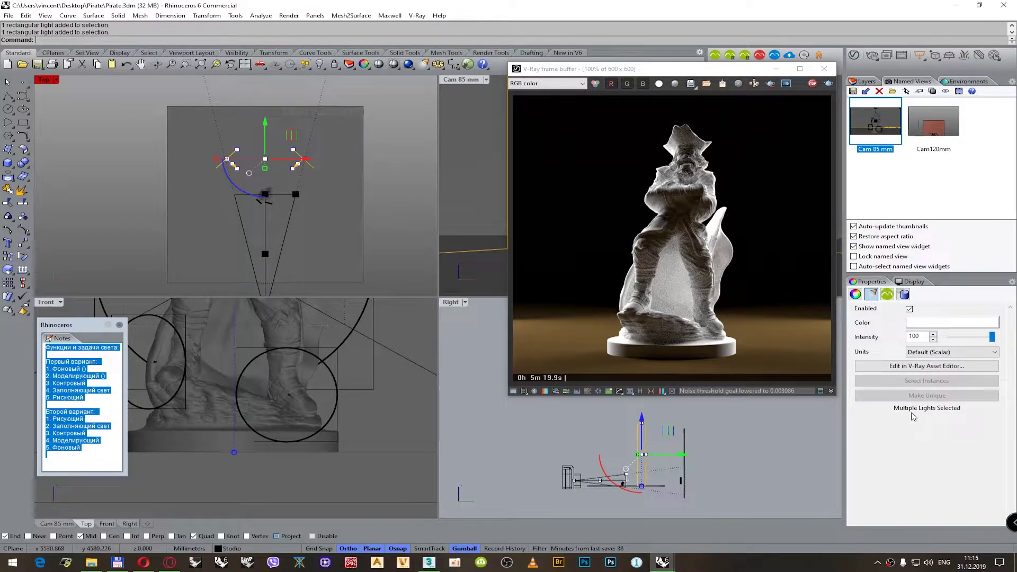
{"action": "double_click", "coordinate": [912, 337]}
{"action": "type", "text": "30"}
{"action": "key", "text": "Return"}
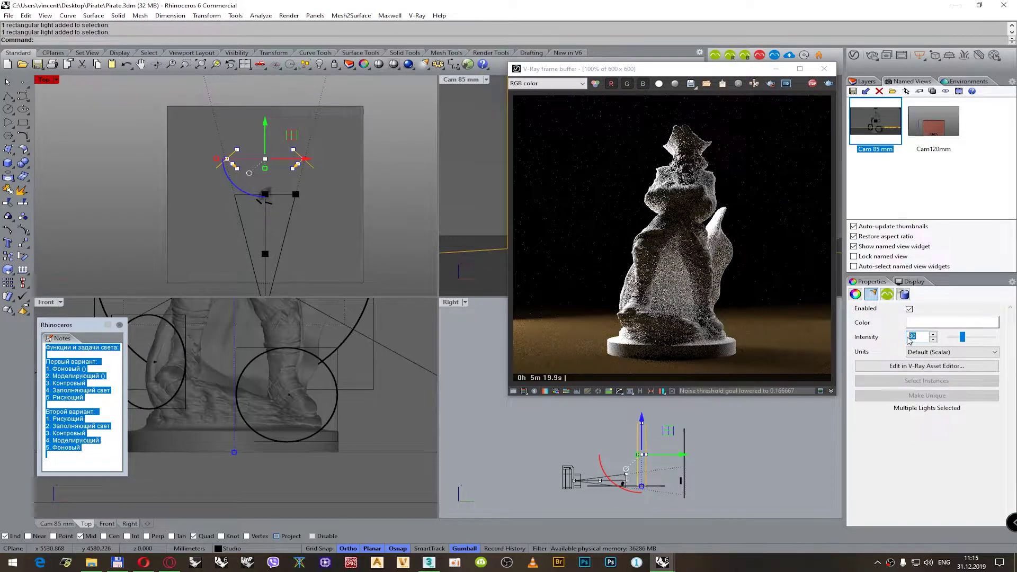
{"action": "type", "text": "10"}
{"action": "key", "text": "Return"}
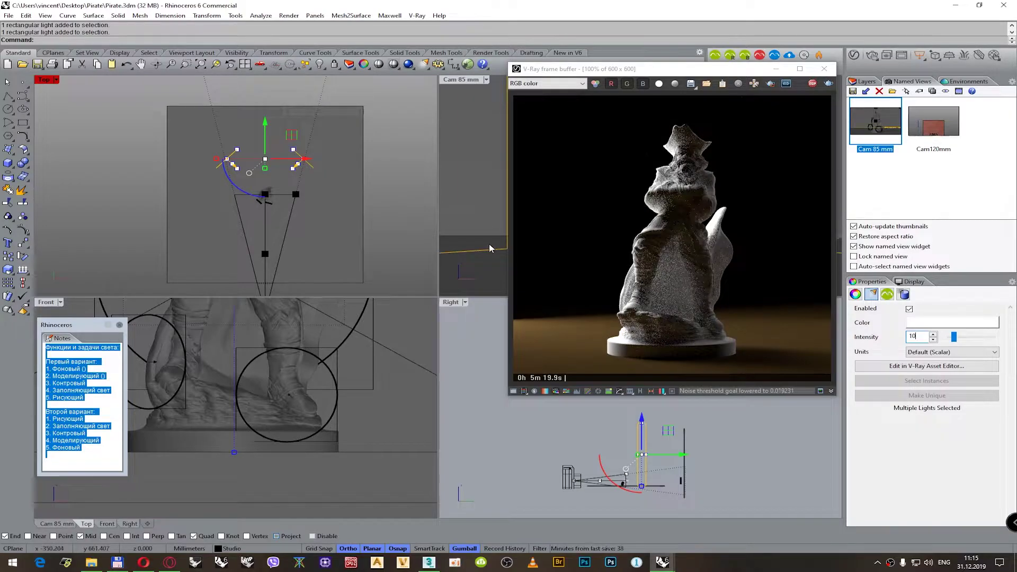
- Select the pirate statue mesh and list the scene's materials in the V-Ray Asset Editor
{"action": "left_click", "coordinate": [626, 493]}
{"action": "scroll", "coordinate": [625, 493], "scroll_direction": "up", "scroll_amount": 5}
{"action": "scroll", "coordinate": [624, 482], "scroll_direction": "up", "scroll_amount": 5}
{"action": "left_click", "coordinate": [643, 454]}
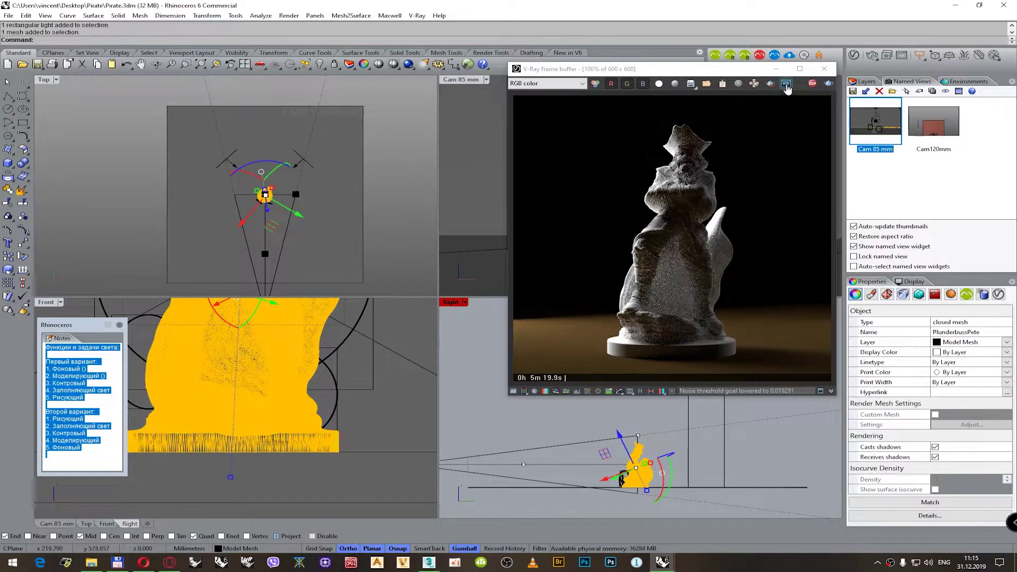
{"action": "left_click", "coordinate": [854, 55]}
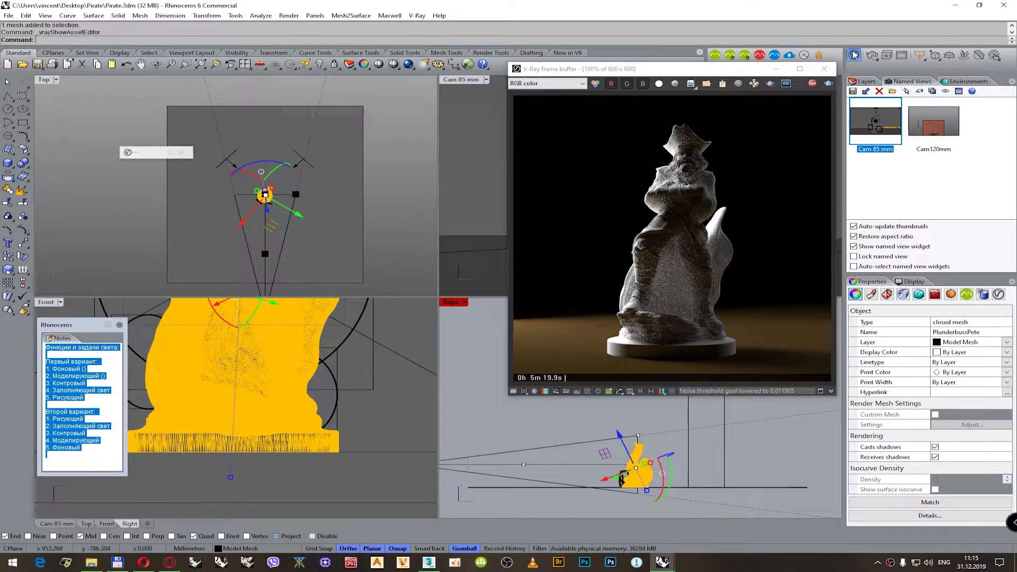
{"action": "left_click_drag", "start_coordinate": [223, 138], "coordinate": [168, 130]}
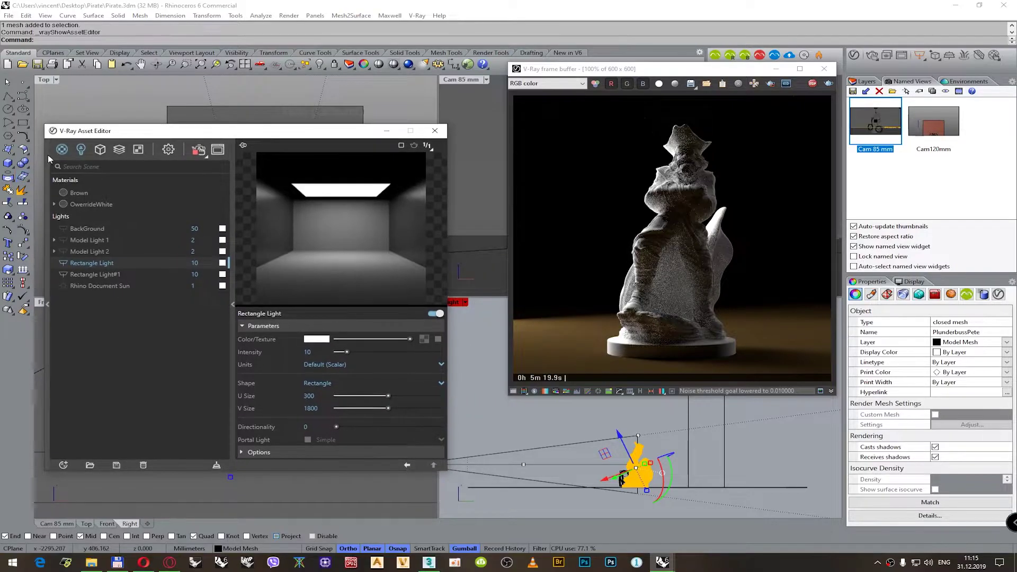
{"action": "left_click", "coordinate": [61, 150]}
{"action": "left_click", "coordinate": [61, 150]}
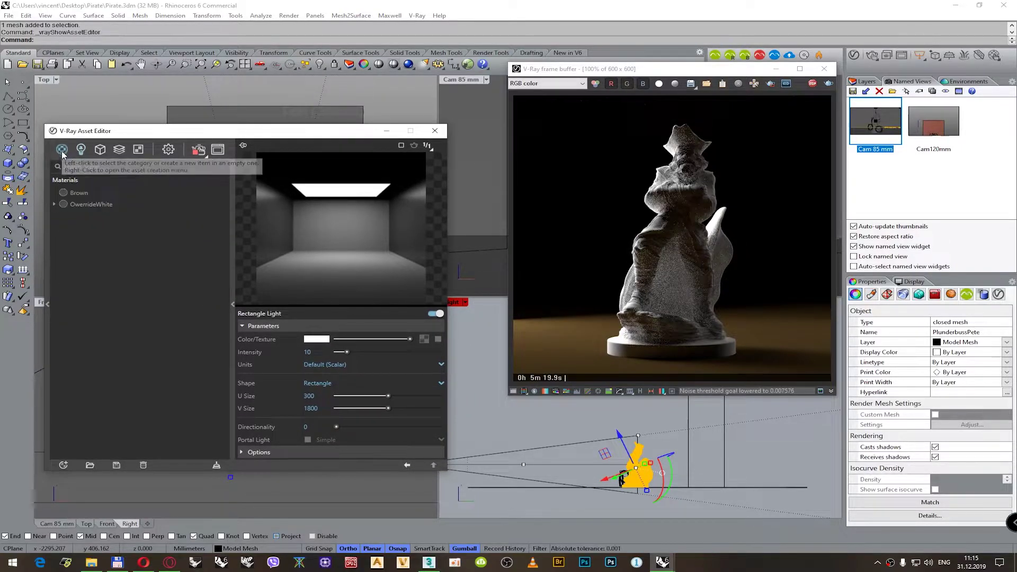
- Duplicate the Brown material and name the copy Brown Glossy
{"action": "left_click", "coordinate": [77, 193]}
{"action": "right_click", "coordinate": [77, 195]}
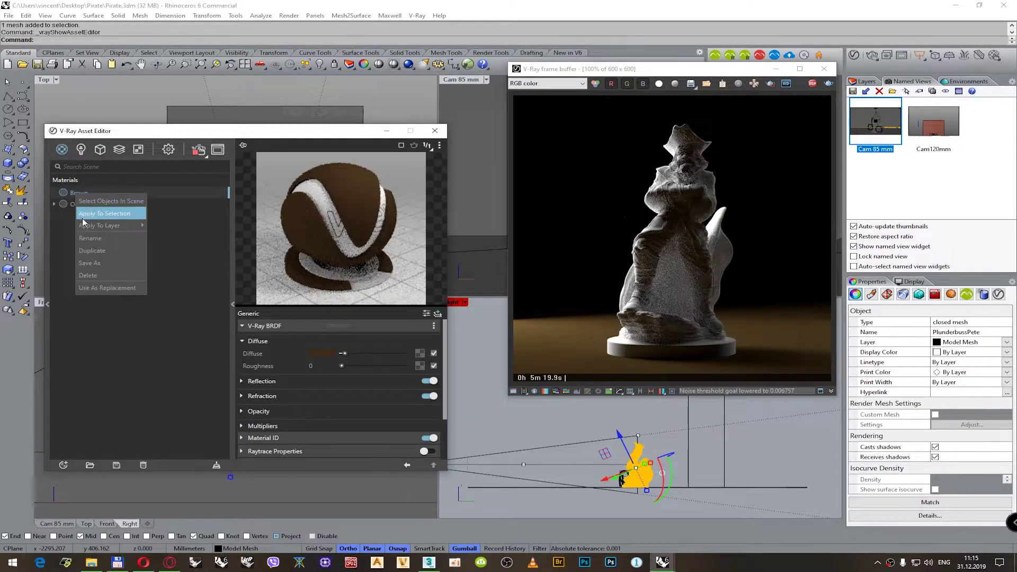
{"action": "left_click", "coordinate": [89, 255]}
{"action": "left_click", "coordinate": [90, 206]}
{"action": "left_click", "coordinate": [100, 204]}
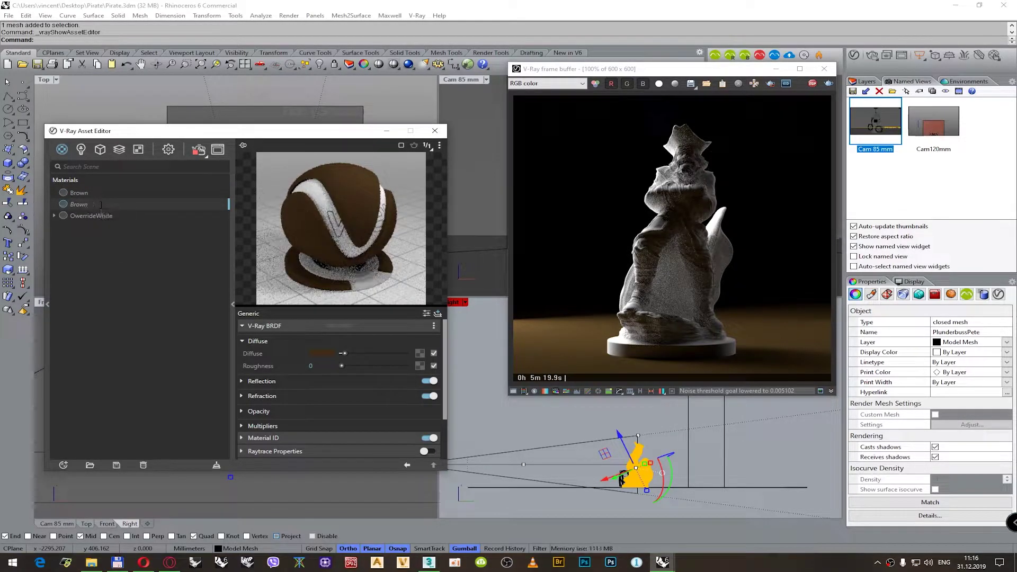
{"action": "type", "text": "Glossy"}
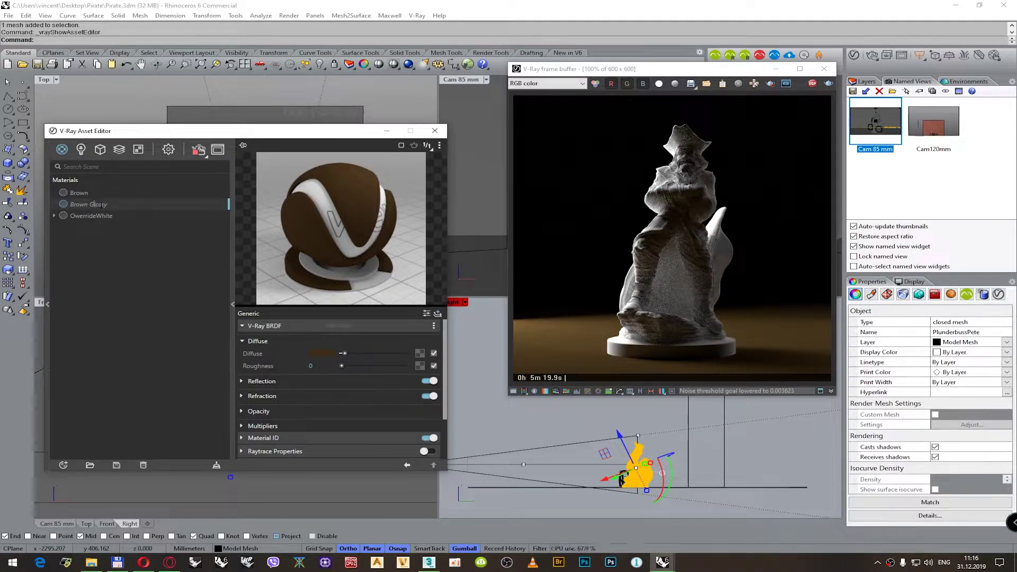
- Rename the duplicated material as Brown Matte and apply it to the selected statue
{"action": "double_click", "coordinate": [99, 204]}
{"action": "key", "text": "Return"}
{"action": "right_click", "coordinate": [100, 204]}
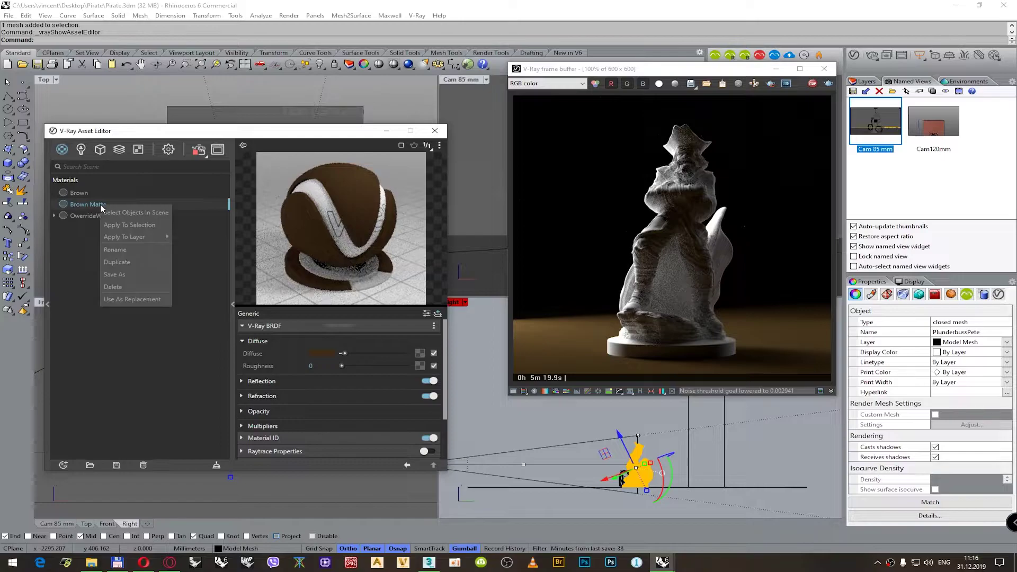
{"action": "left_click", "coordinate": [115, 228]}
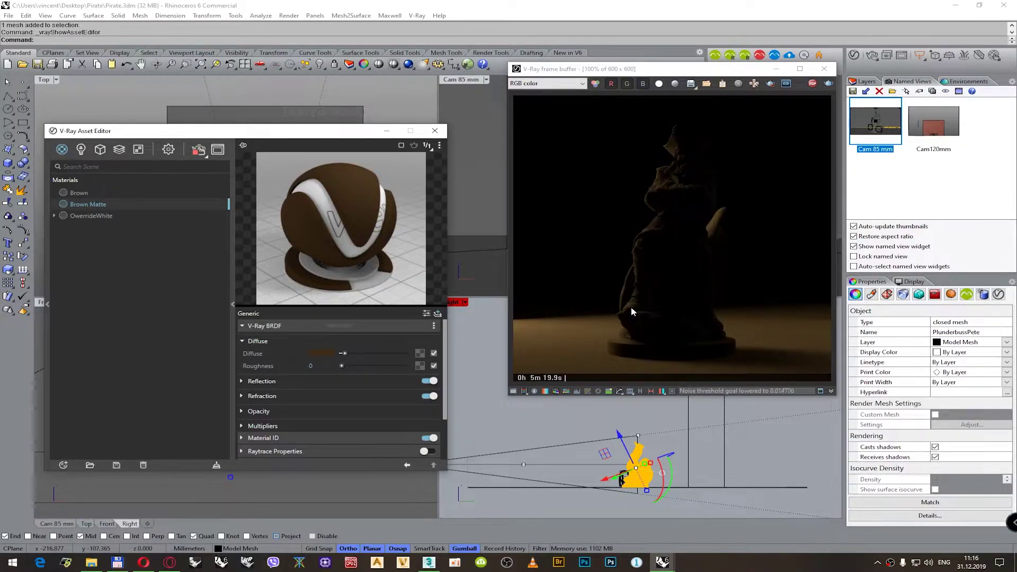
- Set the reflection color of Brown Matte to a grey with value (V) 0.5
{"action": "left_click", "coordinate": [265, 381]}
{"action": "left_click", "coordinate": [320, 393]}
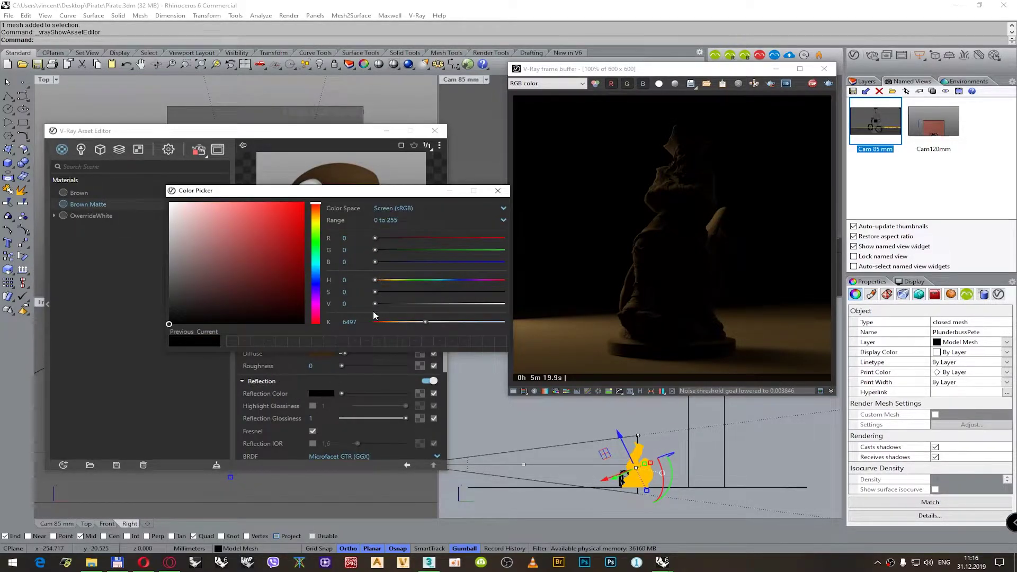
{"action": "left_click", "coordinate": [345, 303]}
{"action": "type", "text": "0,5"}
{"action": "key", "text": "Return"}
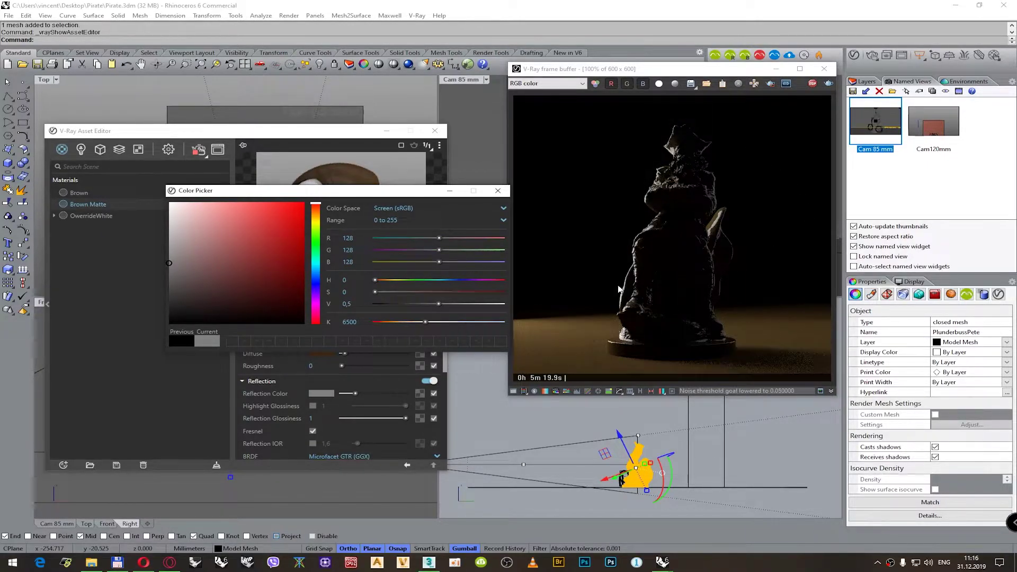
{"action": "left_click", "coordinate": [498, 190]}
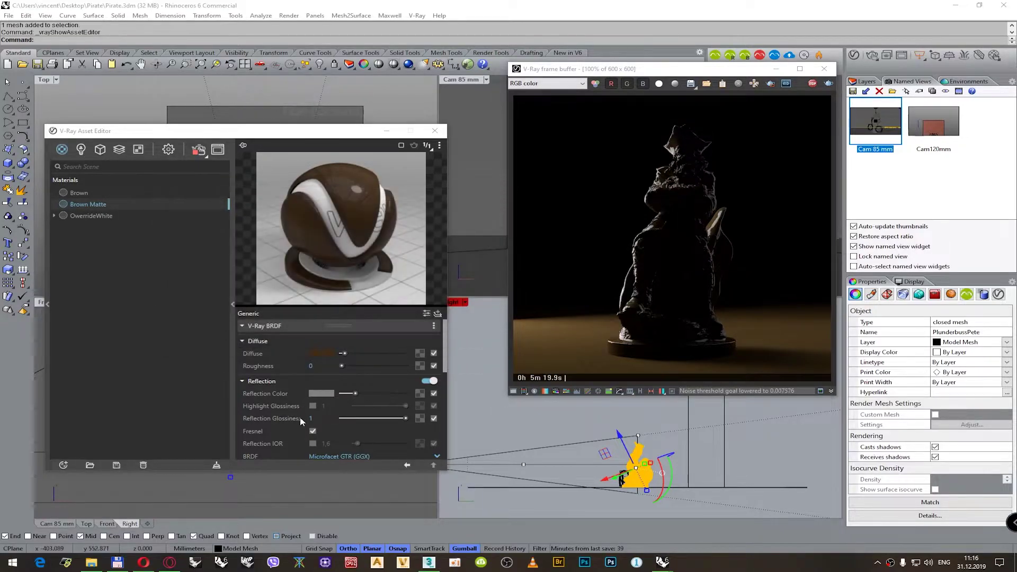
- Try reflection glossiness 0.75 and 0.4 on Brown Matte, settle on 0.5, and inspect the statue's hat and torso in the render
{"action": "left_click", "coordinate": [314, 420]}
{"action": "key", "text": "BackSpace"}
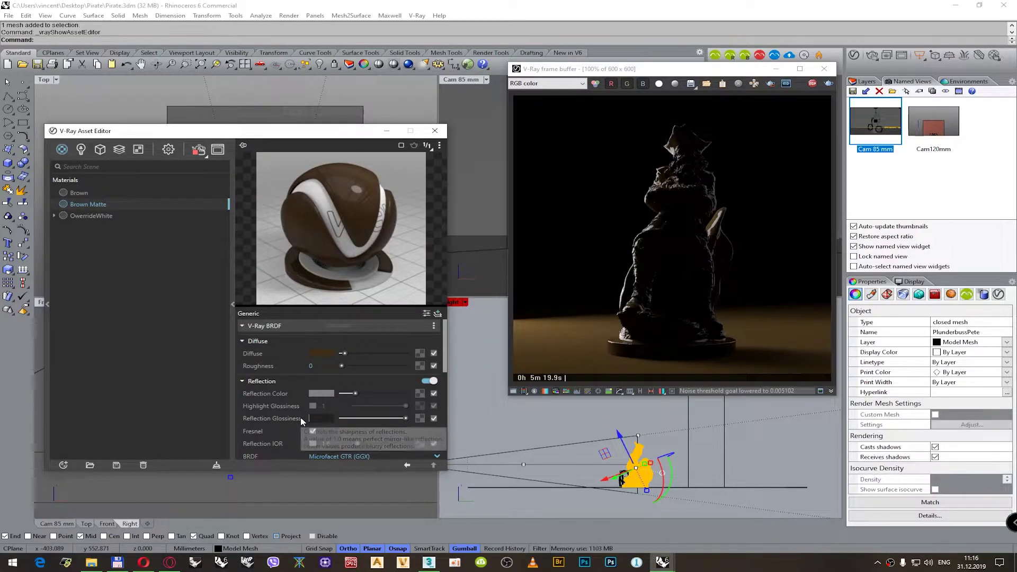
{"action": "type", "text": "0.75"}
{"action": "key", "text": "Return"}
{"action": "left_click", "coordinate": [306, 419]}
{"action": "type", "text": "0."}
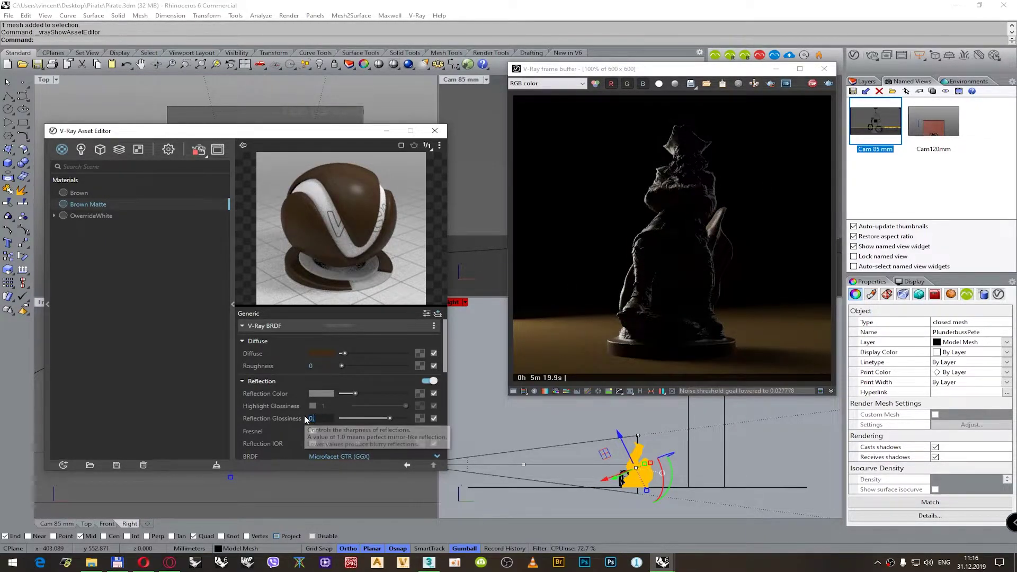
{"action": "type", "text": "4"}
{"action": "key", "text": "Return"}
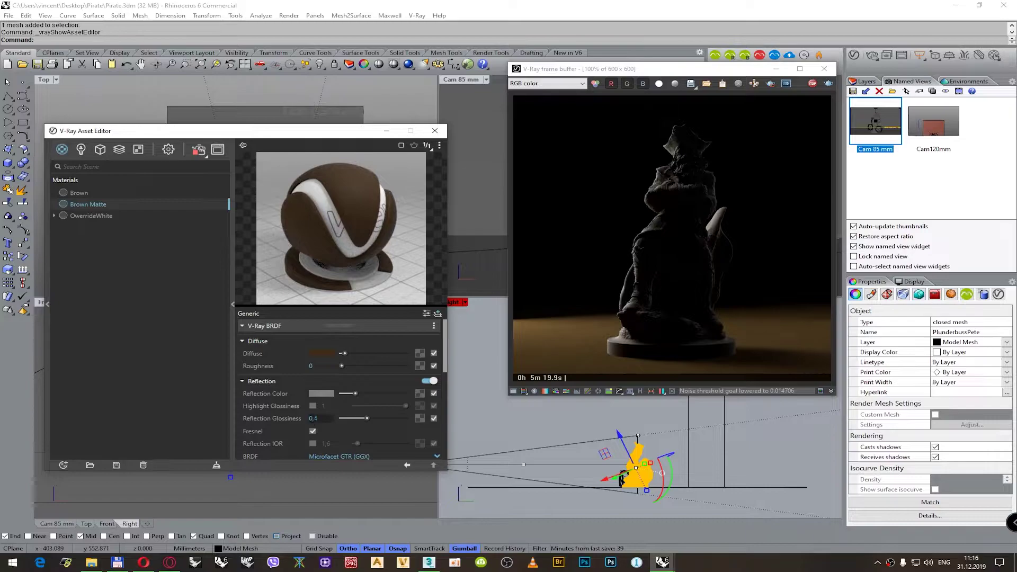
{"action": "left_click_drag", "start_coordinate": [326, 422], "coordinate": [299, 421]}
{"action": "type", "text": "0,5"}
{"action": "key", "text": "Return"}
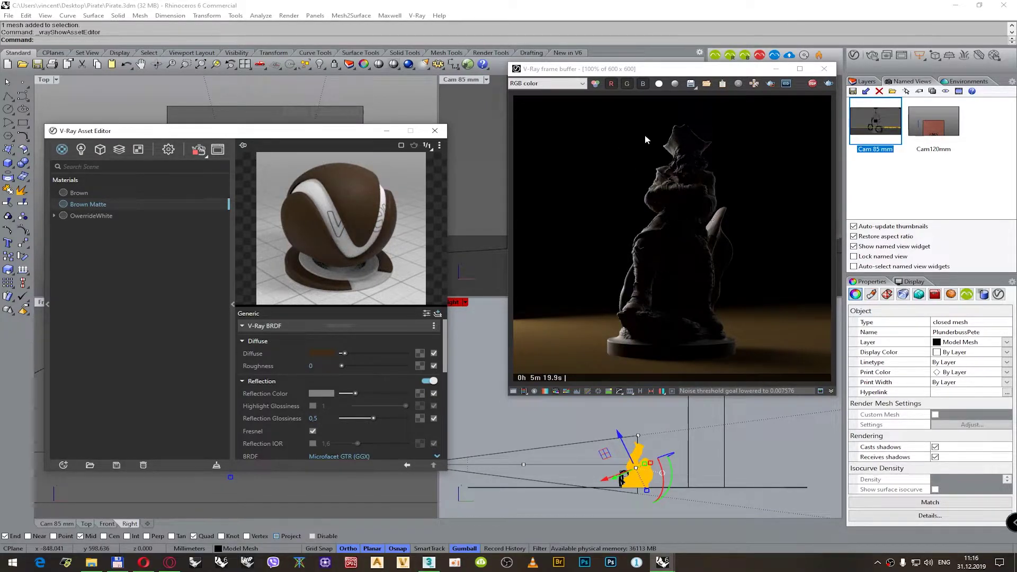
{"action": "scroll", "coordinate": [638, 131], "scroll_direction": "up", "scroll_amount": 1}
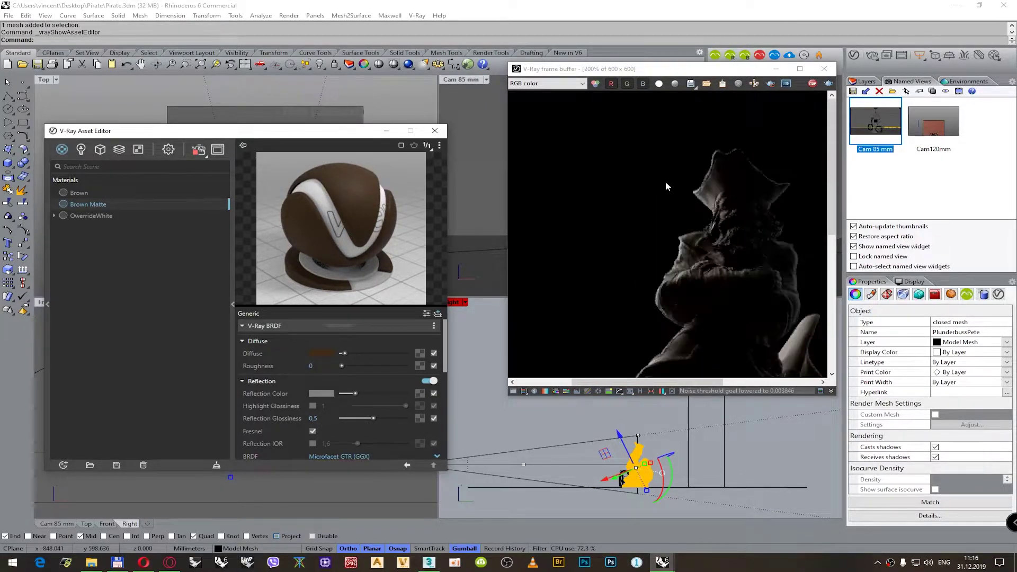
{"action": "scroll", "coordinate": [666, 182], "scroll_direction": "down", "scroll_amount": 1}
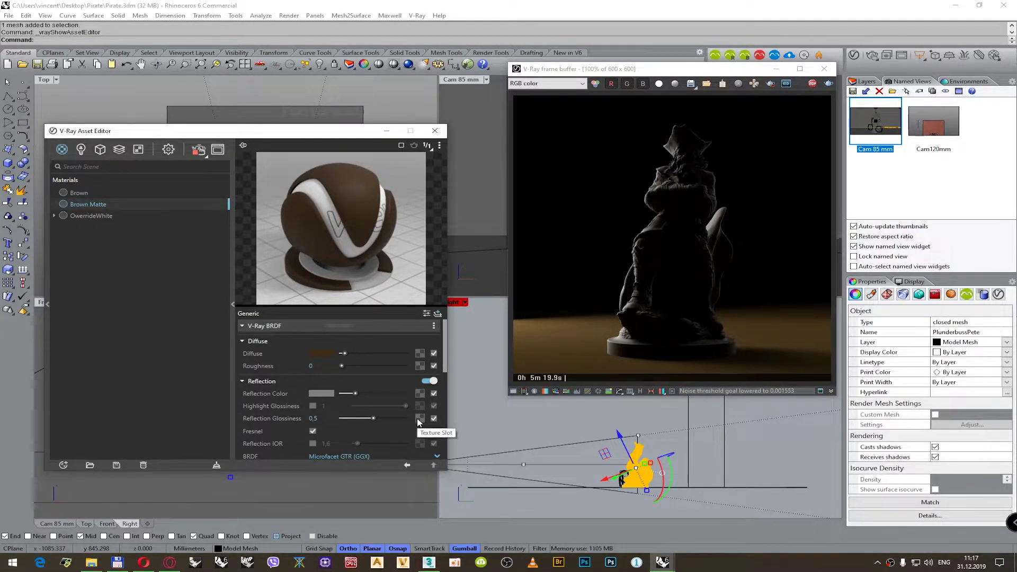
- Map Brown Matte's reflection glossiness with a Falloff texture of type Fresnel and inspect the statue's base and head in the render
{"action": "left_click", "coordinate": [418, 418]}
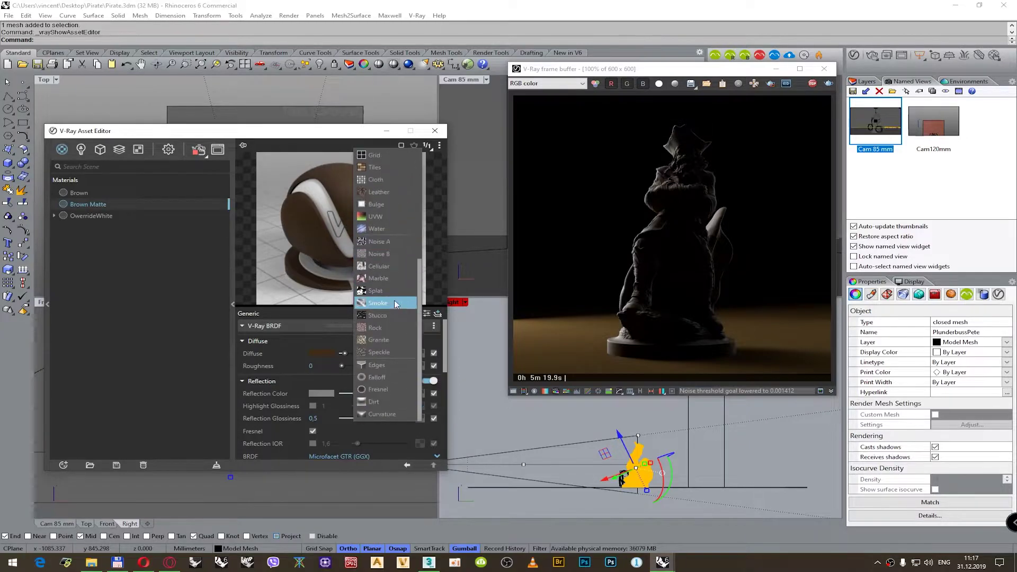
{"action": "left_click", "coordinate": [384, 377]}
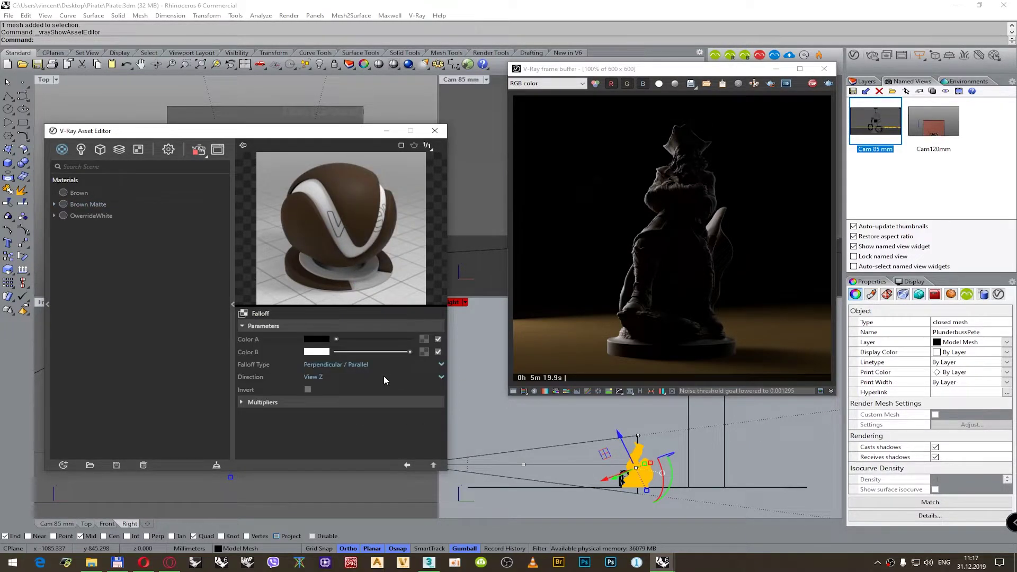
{"action": "left_click", "coordinate": [322, 364]}
{"action": "left_click", "coordinate": [318, 401]}
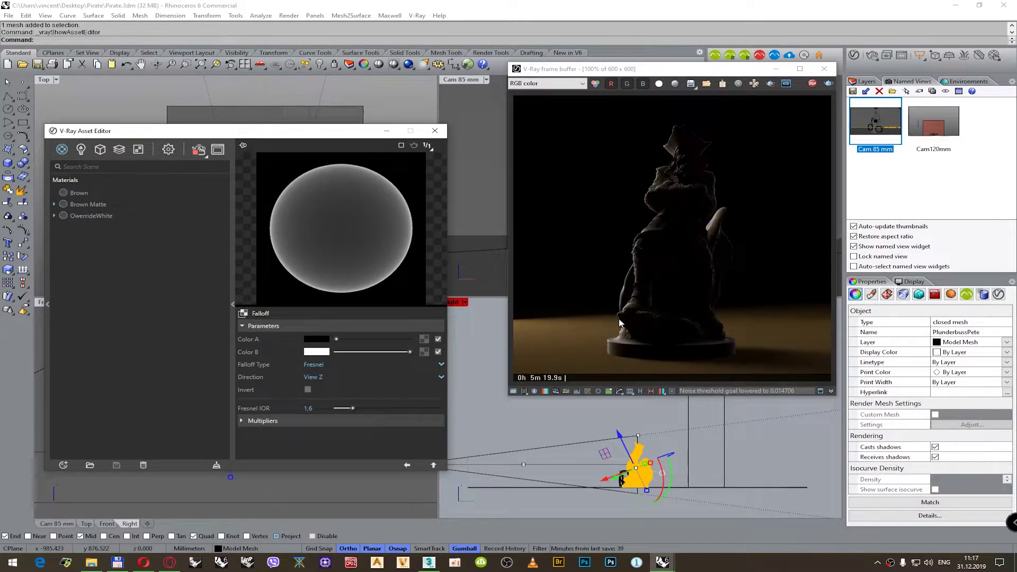
{"action": "scroll", "coordinate": [613, 345], "scroll_direction": "up", "scroll_amount": 3}
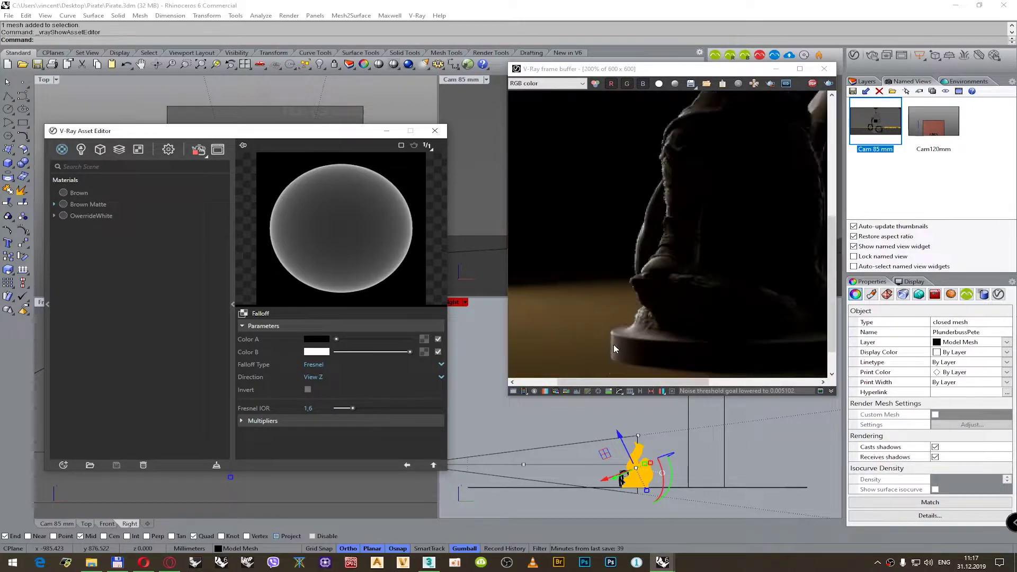
{"action": "scroll", "coordinate": [612, 343], "scroll_direction": "down", "scroll_amount": 3}
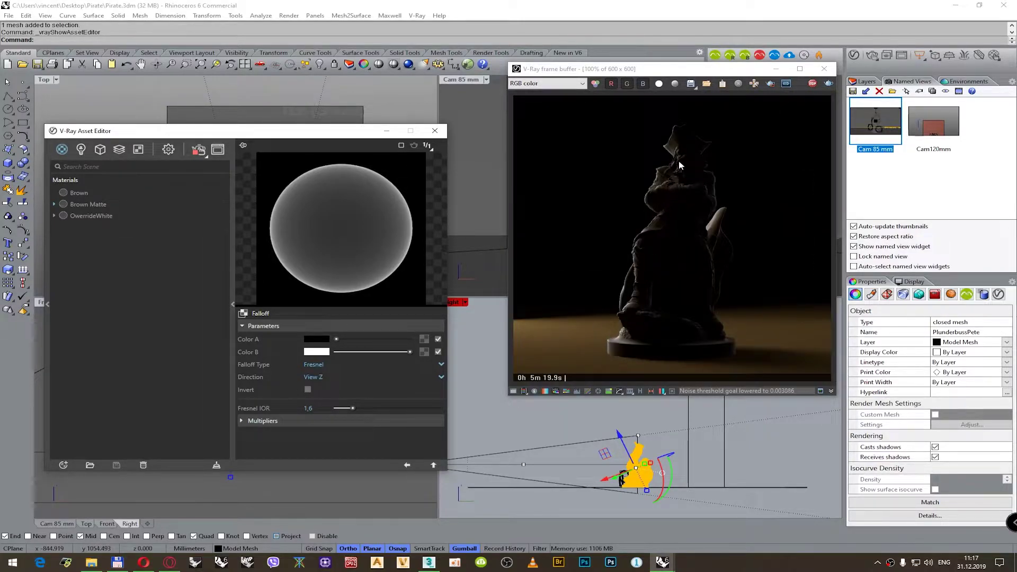
{"action": "scroll", "coordinate": [680, 165], "scroll_direction": "up", "scroll_amount": 1}
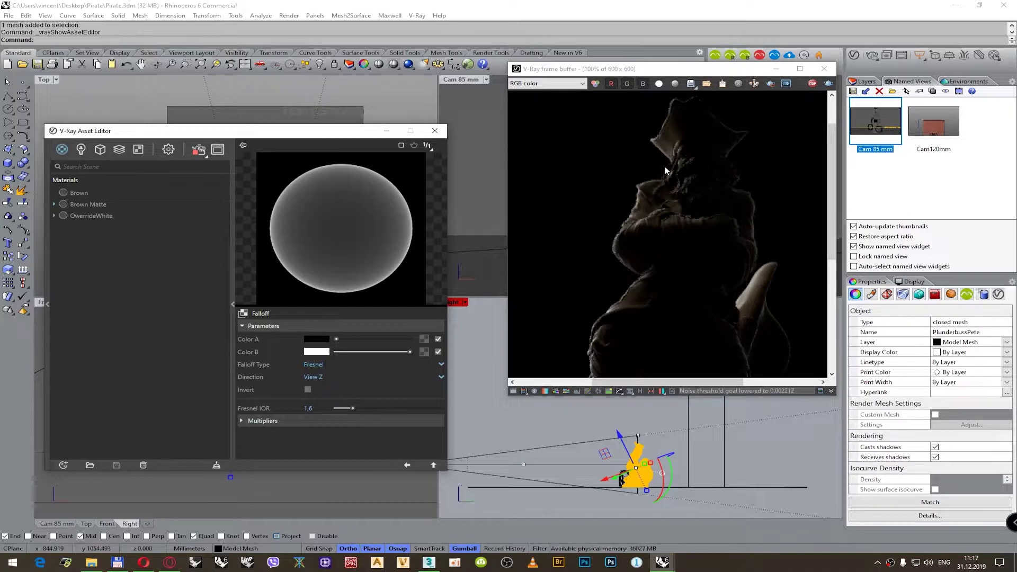
{"action": "scroll", "coordinate": [667, 171], "scroll_direction": "down", "scroll_amount": 1}
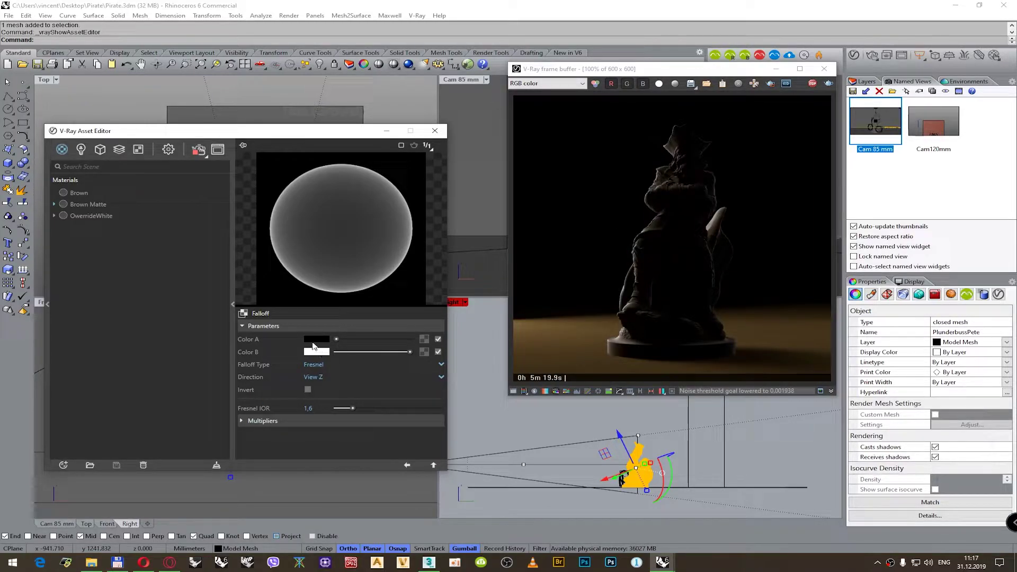
- Try swapping the Falloff's Color A and Color B, inspect the render up close, and swap them back
{"action": "mouse_move", "coordinate": [410, 352]}
{"action": "left_mouse_down"}
{"action": "mouse_move", "coordinate": [335, 352]}
{"action": "mouse_move", "coordinate": [411, 339]}
{"action": "left_mouse_up"}
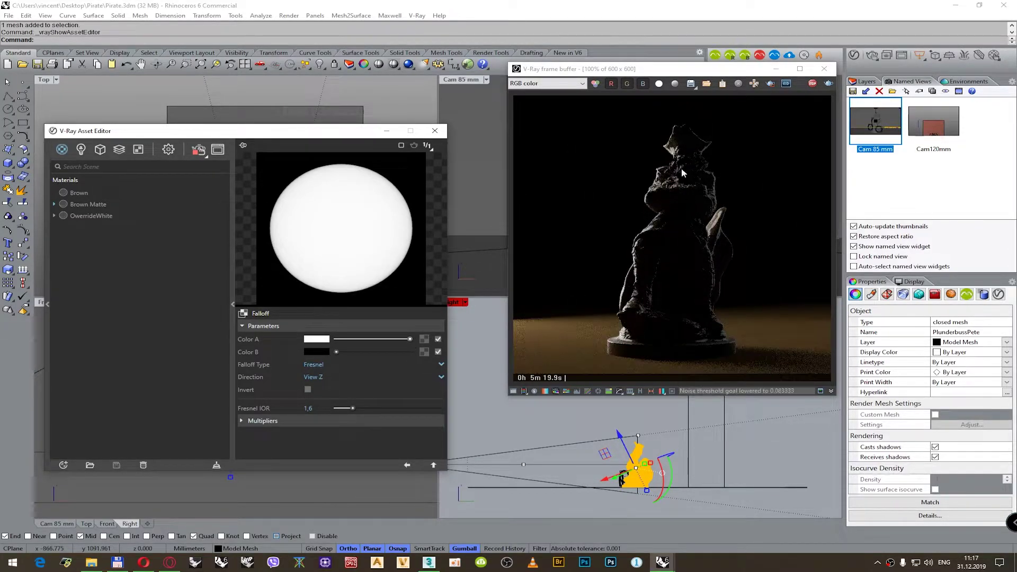
{"action": "scroll", "coordinate": [679, 130], "scroll_direction": "up", "scroll_amount": 1}
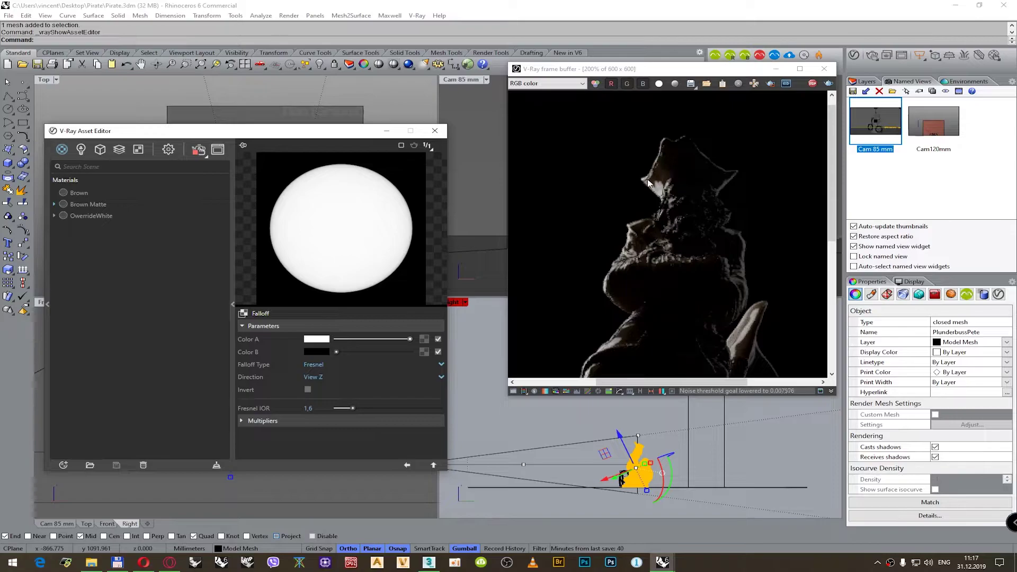
{"action": "scroll", "coordinate": [654, 186], "scroll_direction": "down", "scroll_amount": 1}
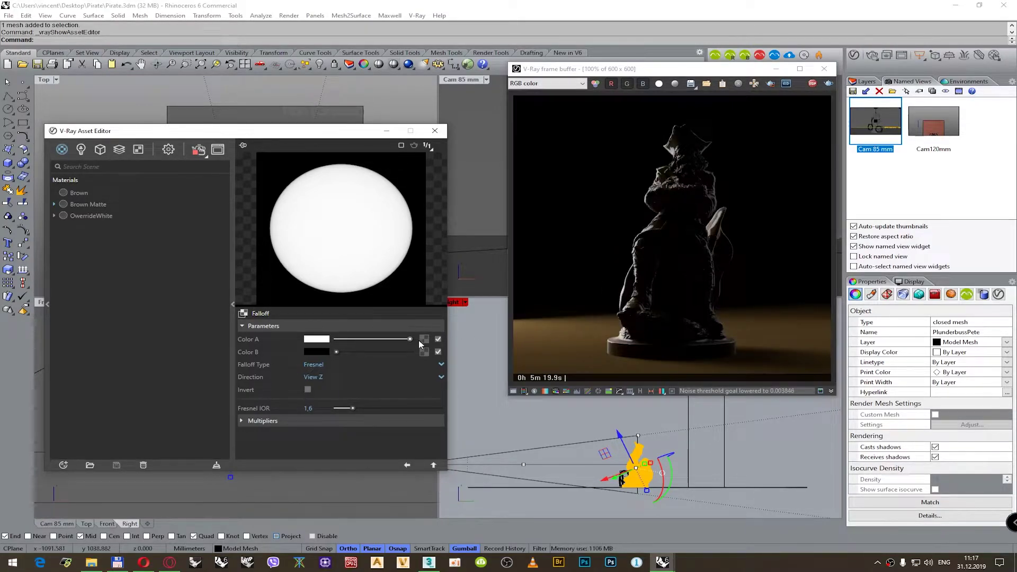
{"action": "mouse_move", "coordinate": [410, 339]}
{"action": "left_mouse_down"}
{"action": "mouse_move", "coordinate": [336, 339]}
{"action": "mouse_move", "coordinate": [365, 352]}
{"action": "mouse_move", "coordinate": [421, 352]}
{"action": "left_mouse_up"}
{"action": "left_click", "coordinate": [668, 202]}
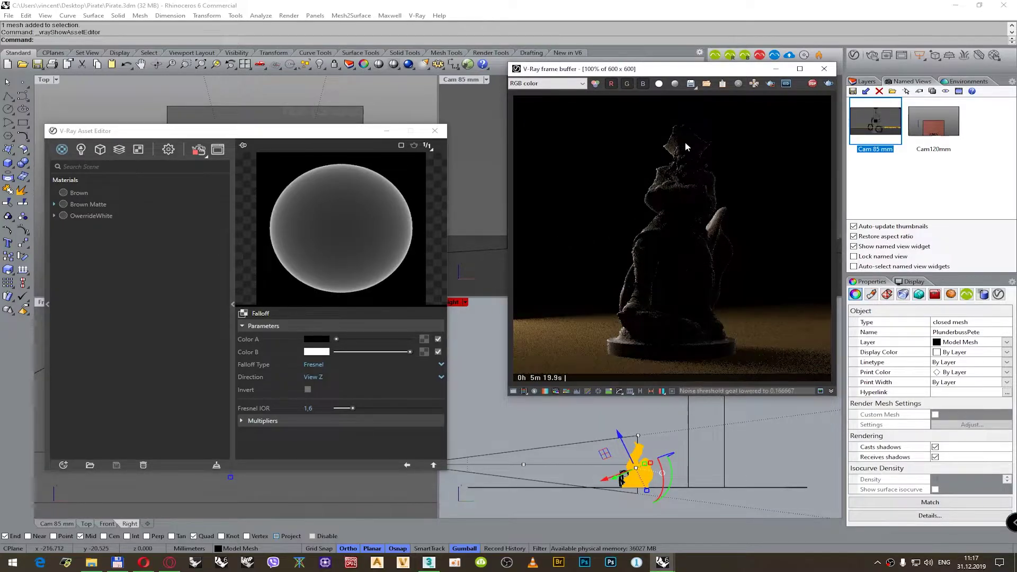
- Display the original Brown material's settings and examine the statue's upper part in the render up close
{"action": "left_click", "coordinate": [79, 193]}
{"action": "scroll", "coordinate": [662, 180], "scroll_direction": "up", "scroll_amount": 3}
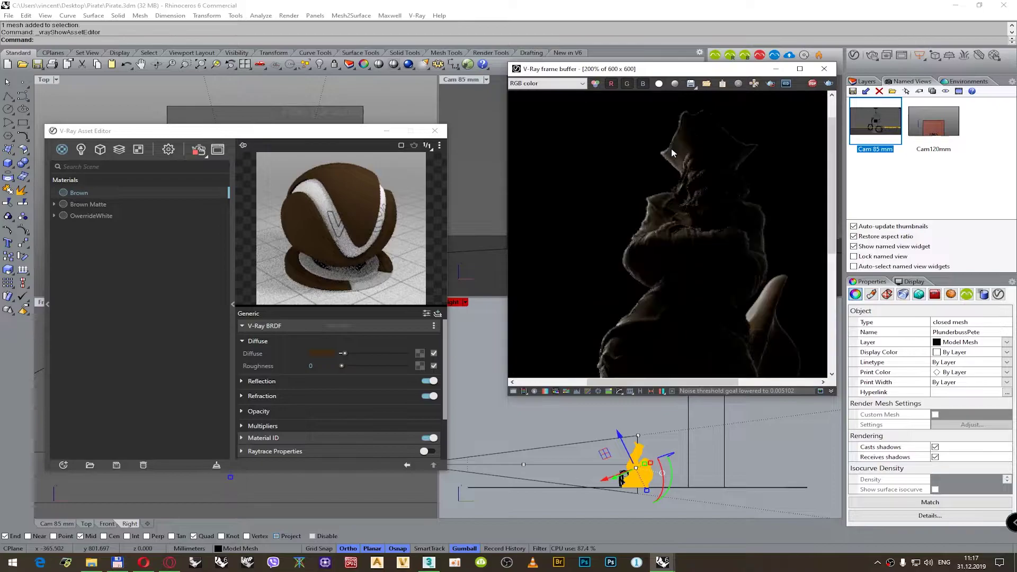
{"action": "scroll", "coordinate": [646, 161], "scroll_direction": "down", "scroll_amount": 2}
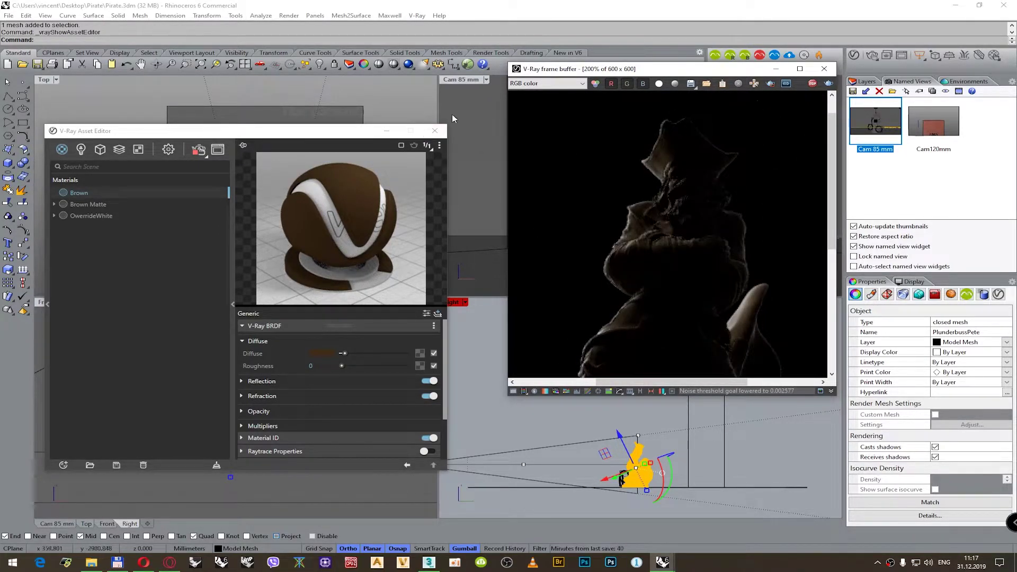
- Make the Cam 85 mm view active with nothing selected and restart the interactive render
{"action": "left_click", "coordinate": [477, 159]}
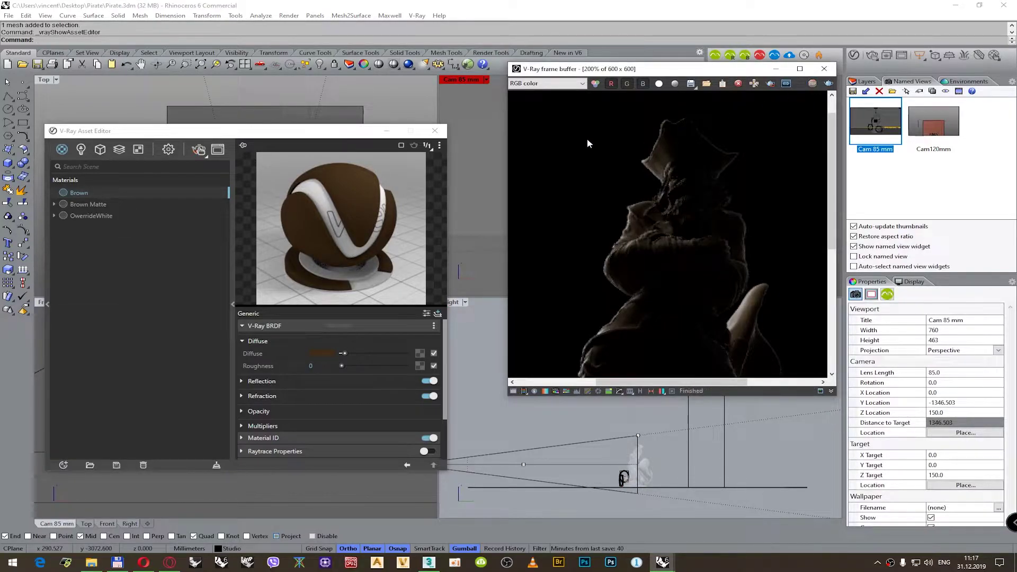
{"action": "key", "text": "ctrl+End"}
{"action": "left_click", "coordinate": [871, 56]}
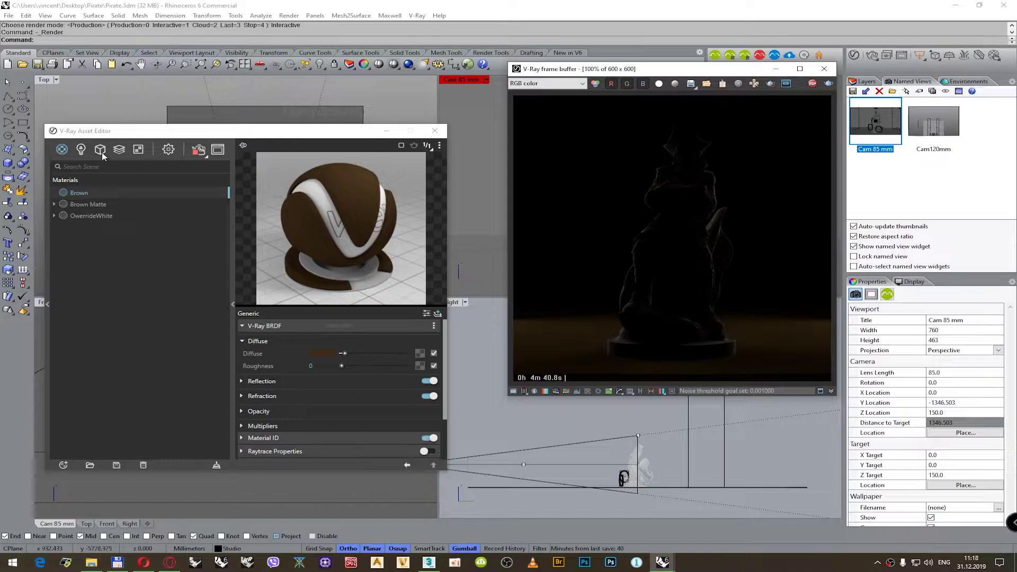
- Select the right-hand rectangular light behind the statue in the Top view and rename it "Right Light Kontr"
{"action": "left_click", "coordinate": [81, 150]}
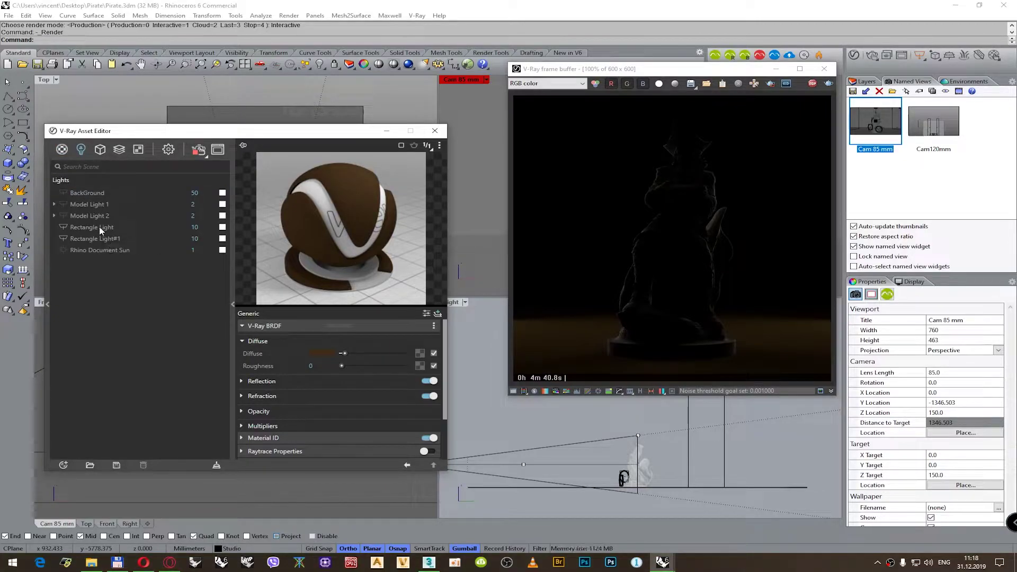
{"action": "left_click", "coordinate": [664, 482]}
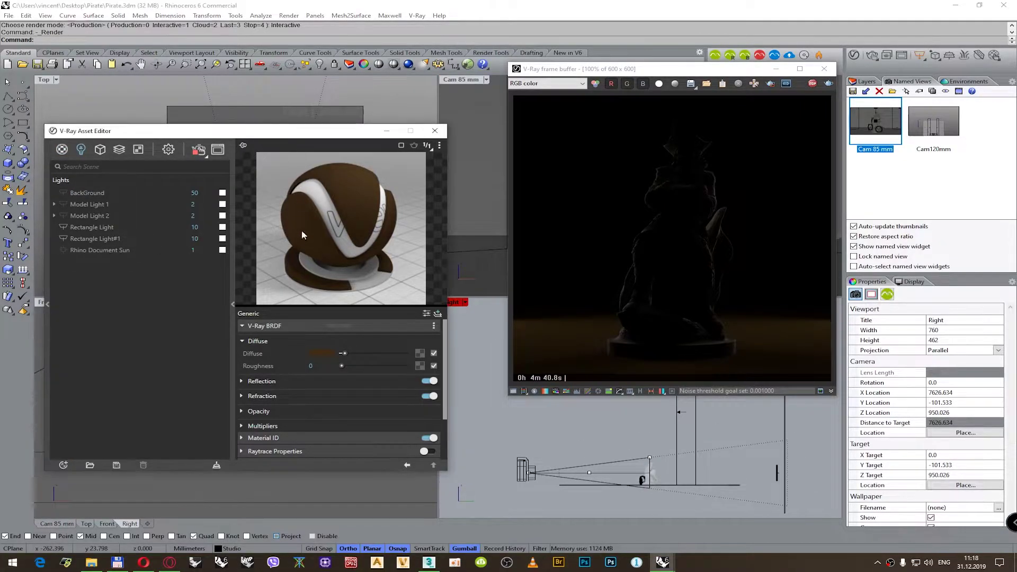
{"action": "left_click_drag", "start_coordinate": [326, 138], "coordinate": [357, 266]}
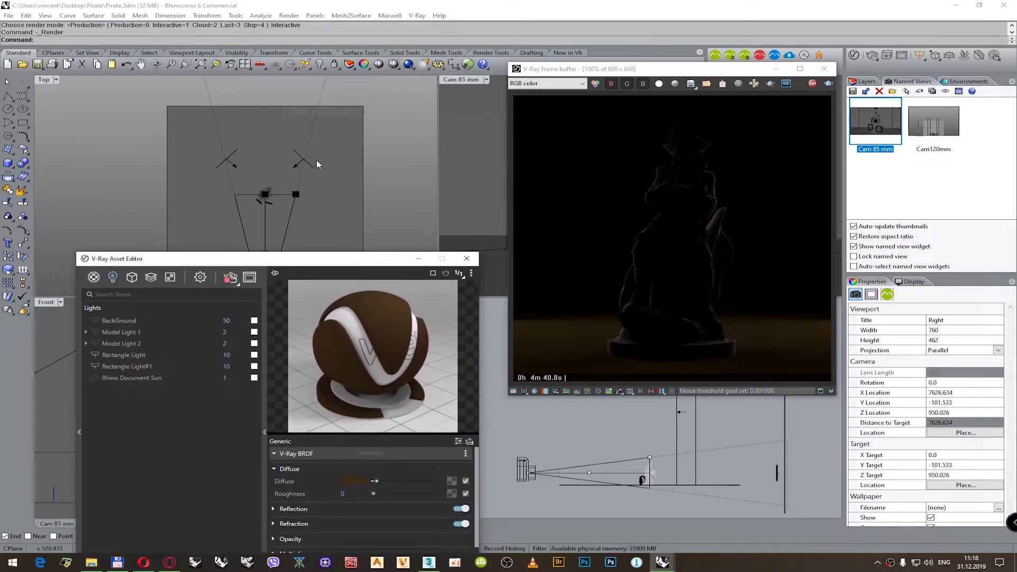
{"action": "left_click", "coordinate": [312, 162]}
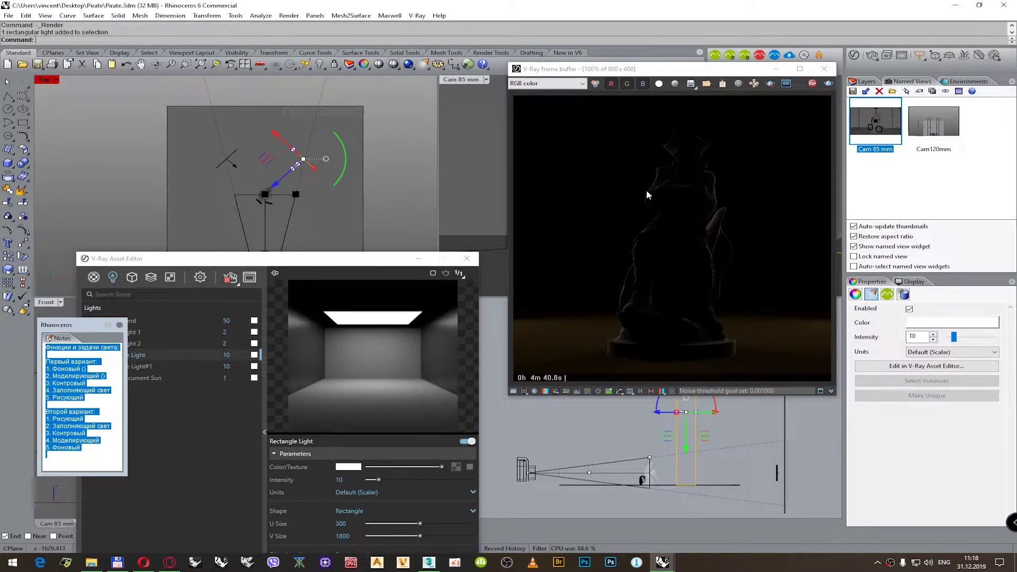
{"action": "left_click_drag", "start_coordinate": [335, 258], "coordinate": [330, 192]}
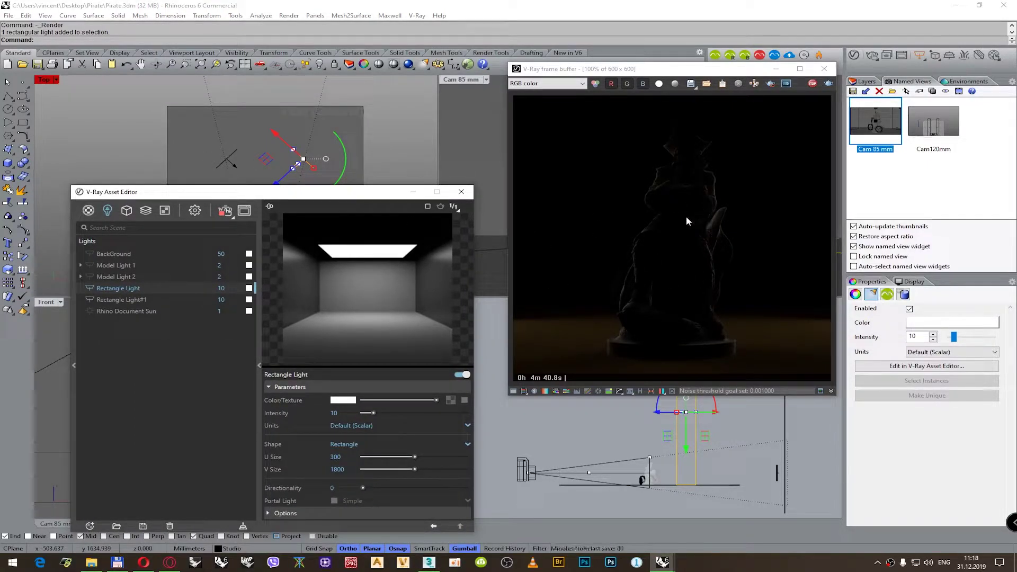
{"action": "double_click", "coordinate": [155, 288]}
{"action": "key", "text": "ctrl+shift+Right"}
{"action": "type", "text": "Right"}
{"action": "type", "text": " Ke"}
{"action": "type", "text": "nt"}
{"action": "type", "text": "r"}
{"action": "key", "text": "Return"}
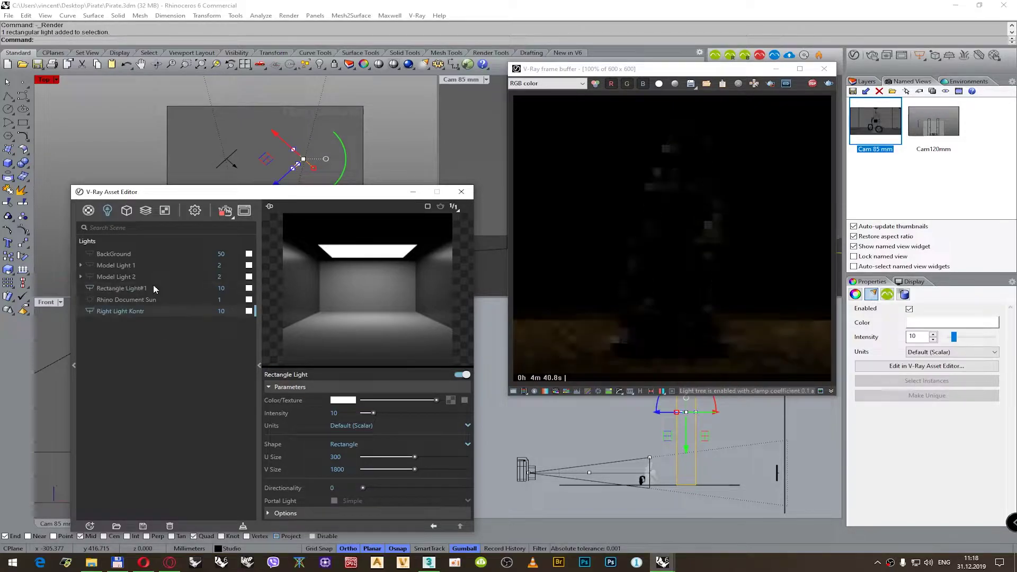
- Rename Rectangle Light#1 as "Left Light Kontr", reusing the name of the right back light
{"action": "double_click", "coordinate": [154, 288]}
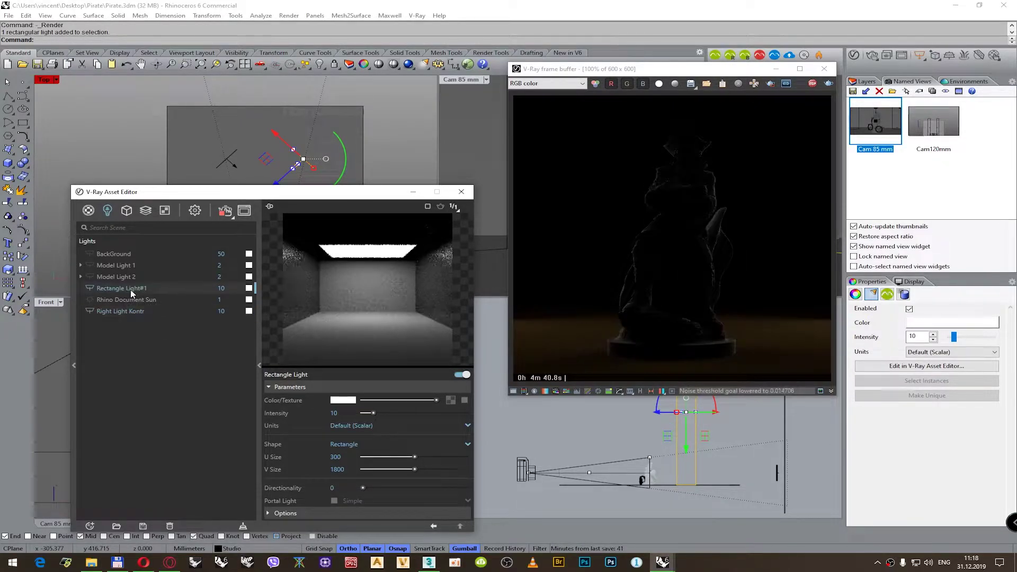
{"action": "double_click", "coordinate": [136, 311]}
{"action": "key", "text": "ctrl+c"}
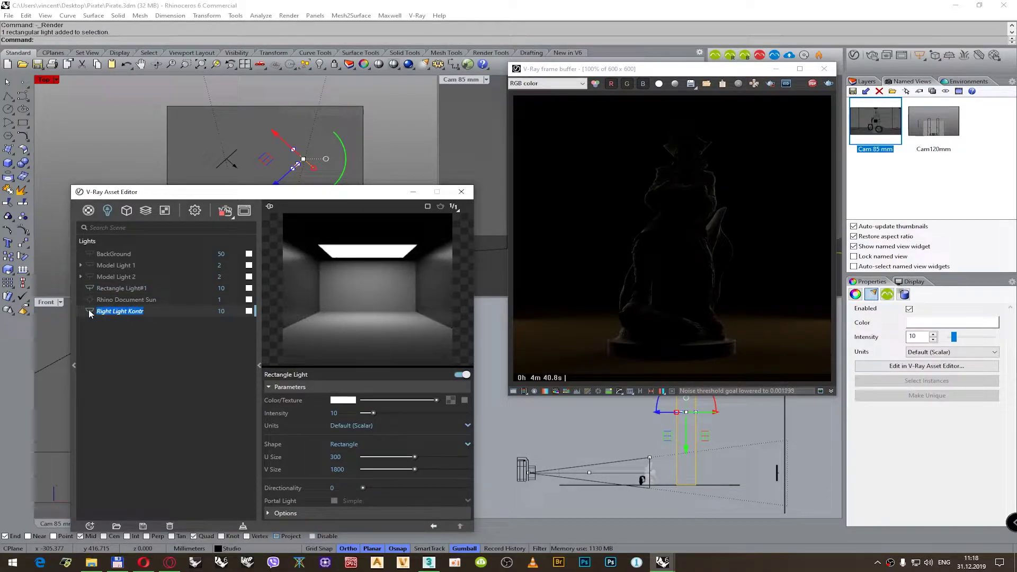
{"action": "double_click", "coordinate": [123, 288]}
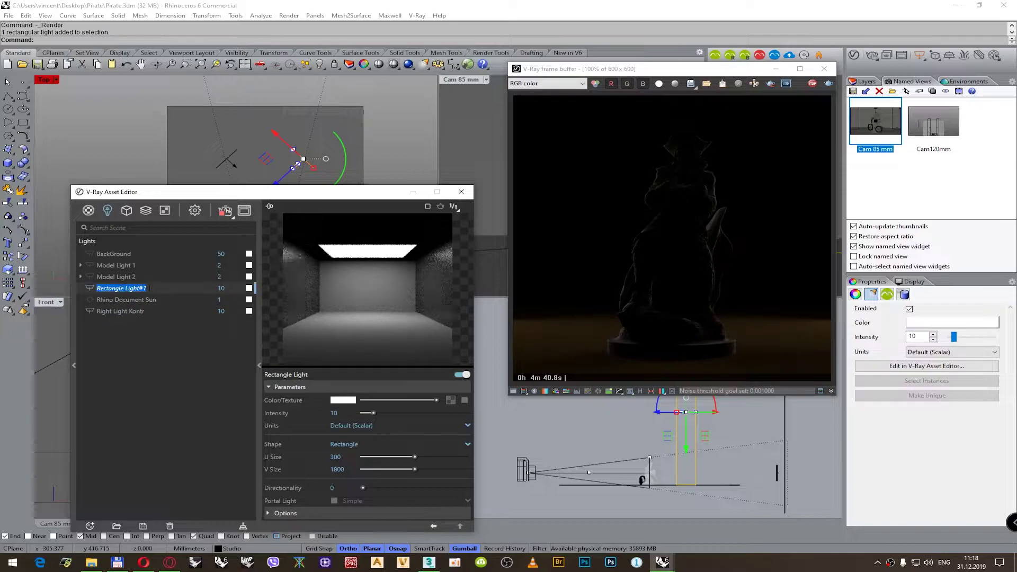
{"action": "key", "text": "ctrl+v"}
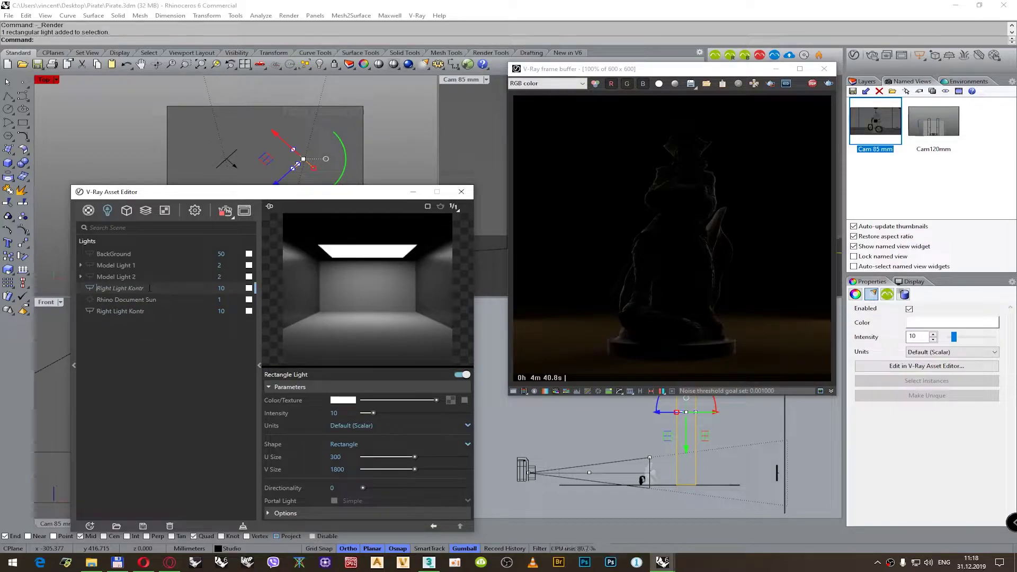
{"action": "key", "text": "shift+Right"}
{"action": "key", "text": "shift+Right"}
{"action": "key", "text": "shift+Right"}
{"action": "key", "text": "shift+Right"}
{"action": "type", "text": "Left"}
{"action": "key", "text": "Return"}
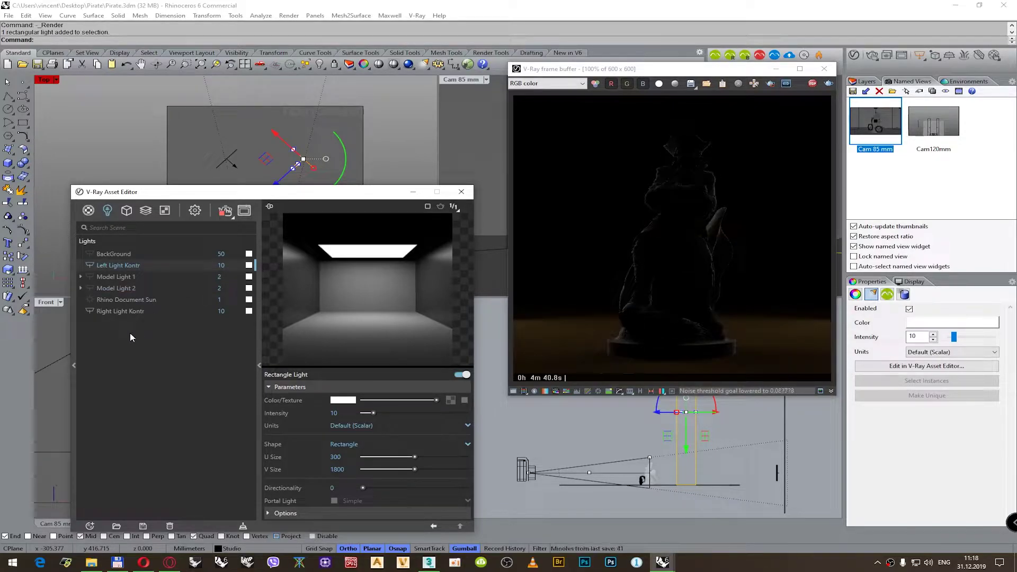
- Add the number prefix 1 to the background light's name, making it "1 BackGround"
{"action": "double_click", "coordinate": [109, 255]}
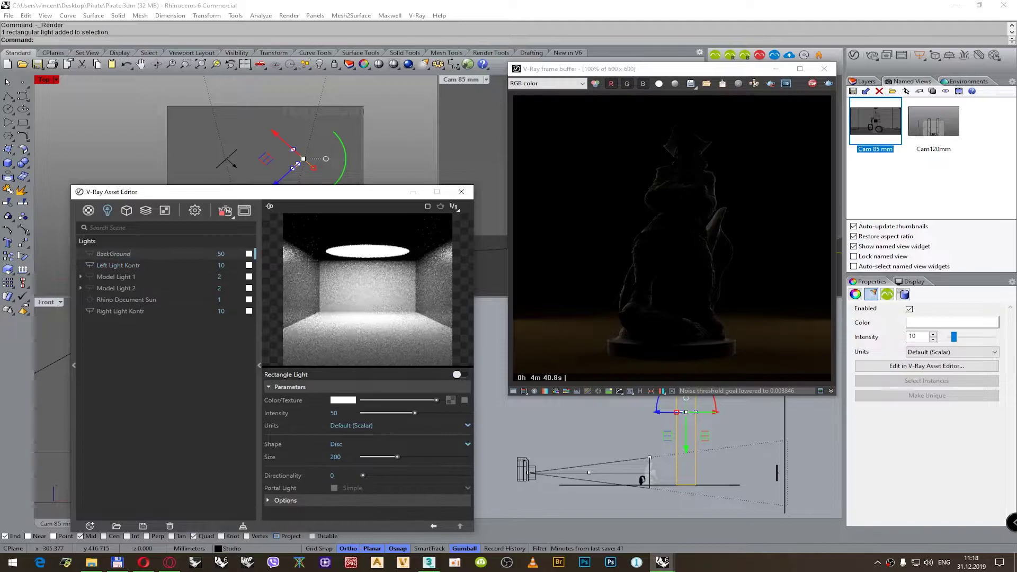
{"action": "key", "text": "Escape"}
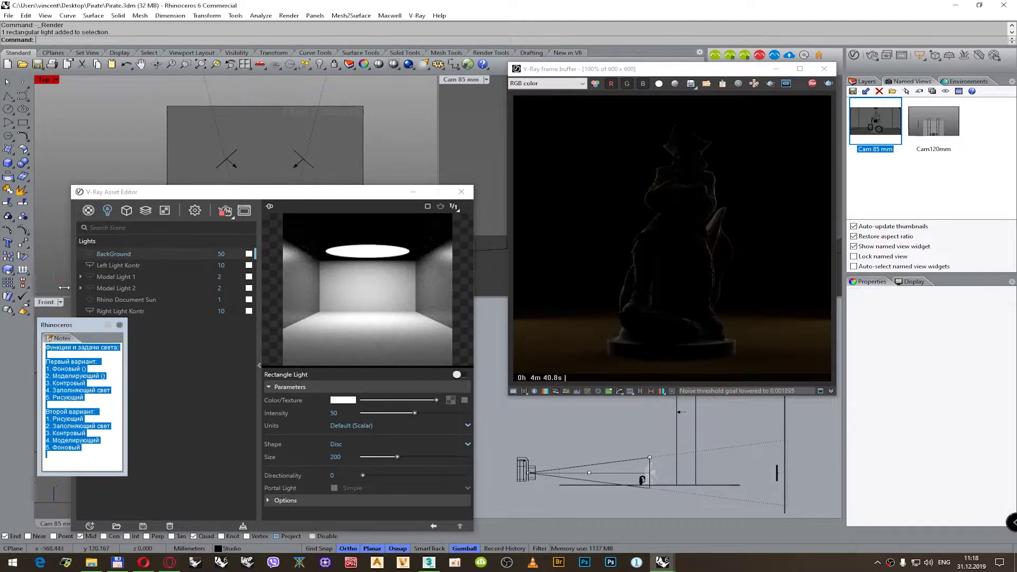
{"action": "left_click", "coordinate": [126, 255]}
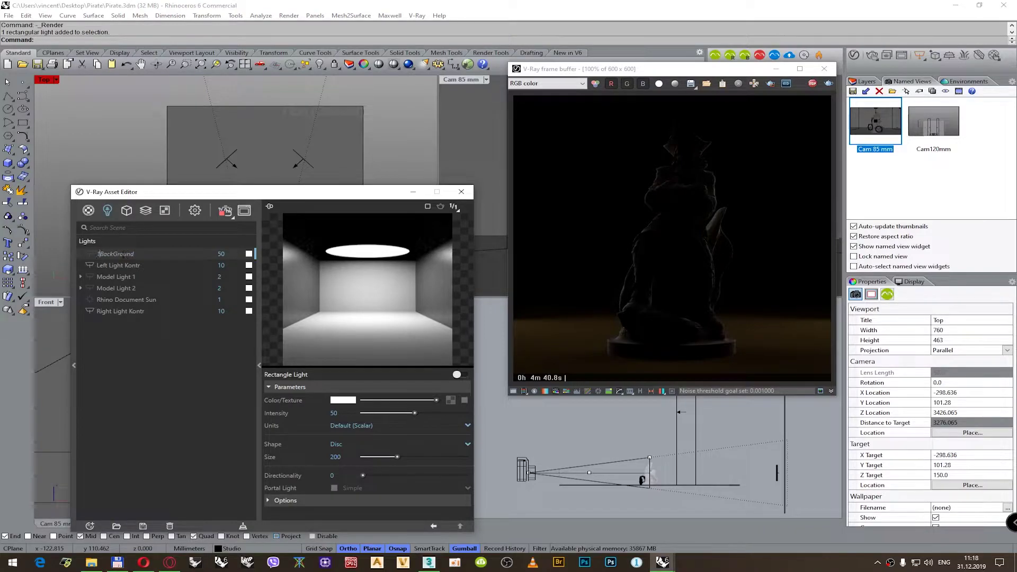
{"action": "key", "text": "Return"}
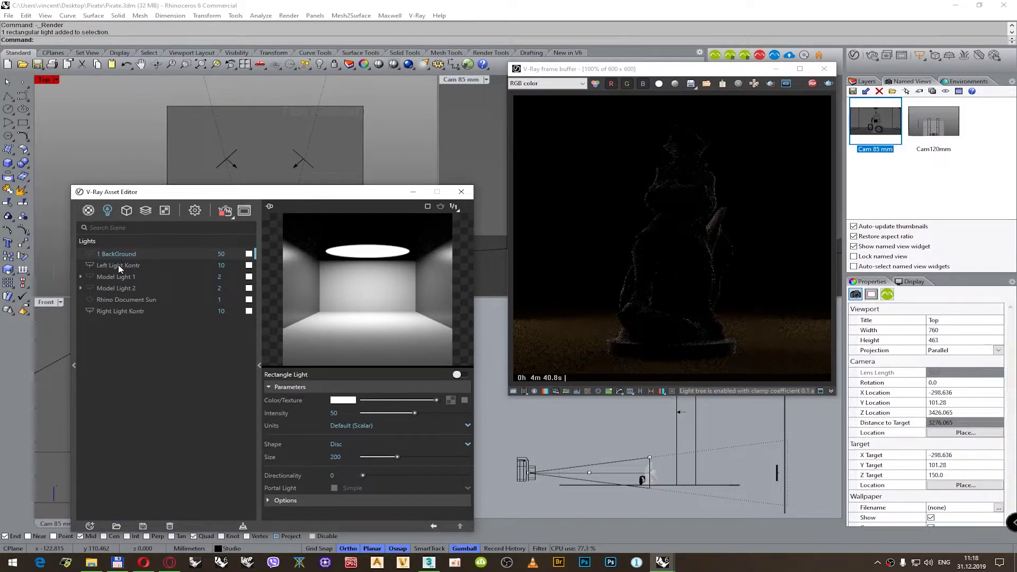
- Prefix the two model lights with numbers, naming them "2.0 Model Light 1" and "2.1 Model Light 2"
{"action": "left_click", "coordinate": [119, 266]}
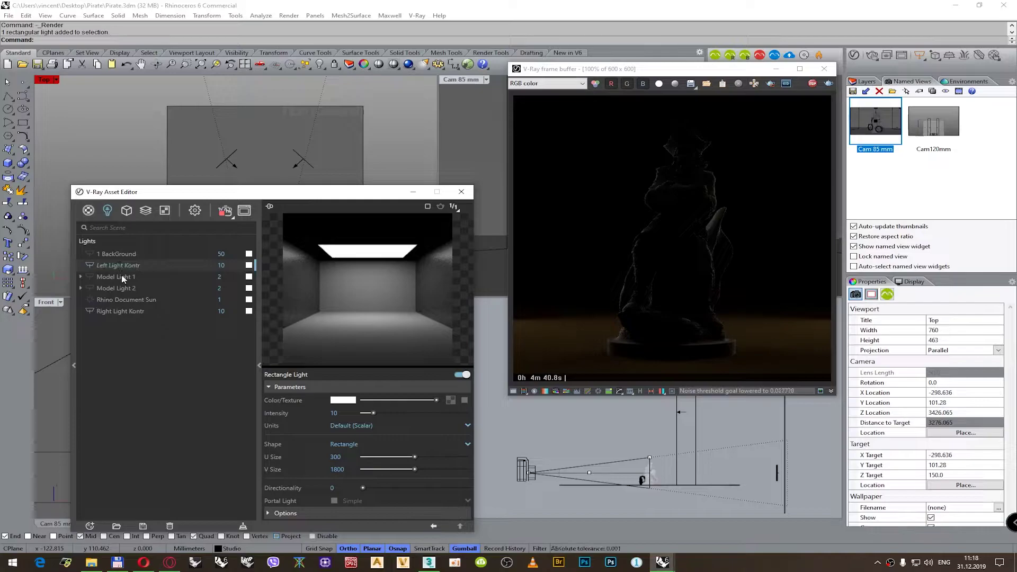
{"action": "left_click", "coordinate": [122, 277]}
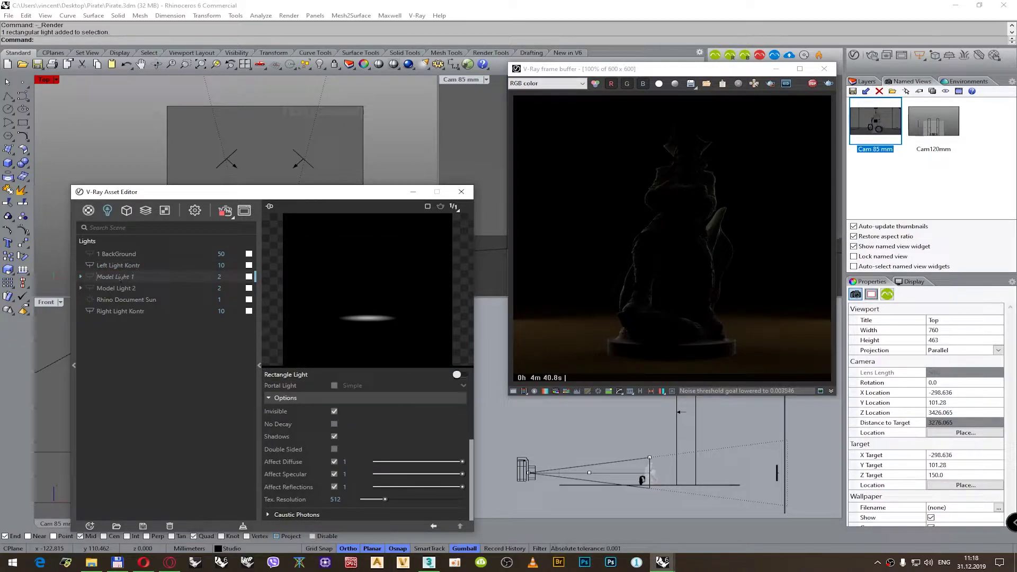
{"action": "type", "text": "2.0"}
{"action": "key", "text": "Return"}
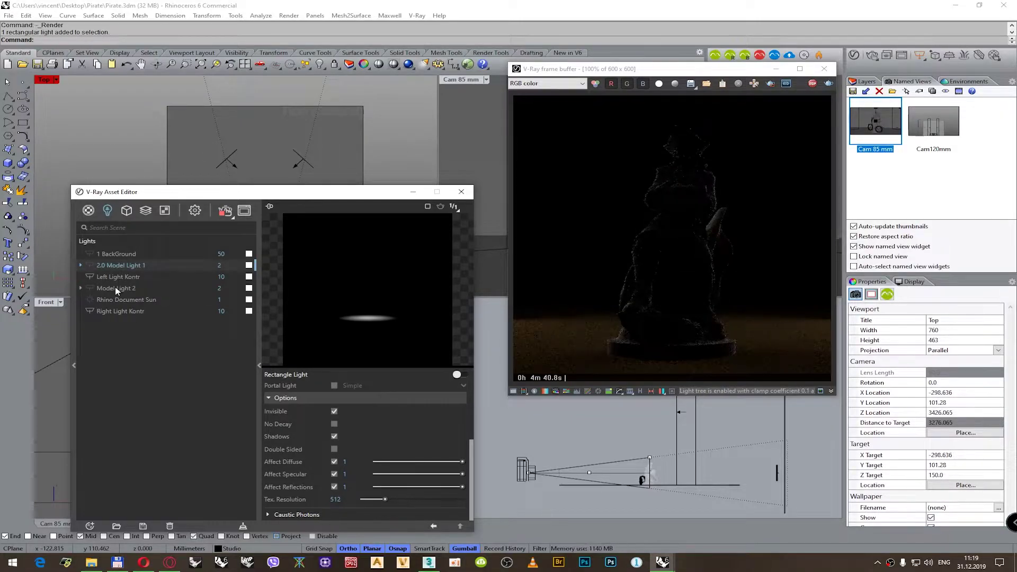
{"action": "left_click", "coordinate": [116, 289]}
{"action": "type", "text": "2.1"}
{"action": "key", "text": "Return"}
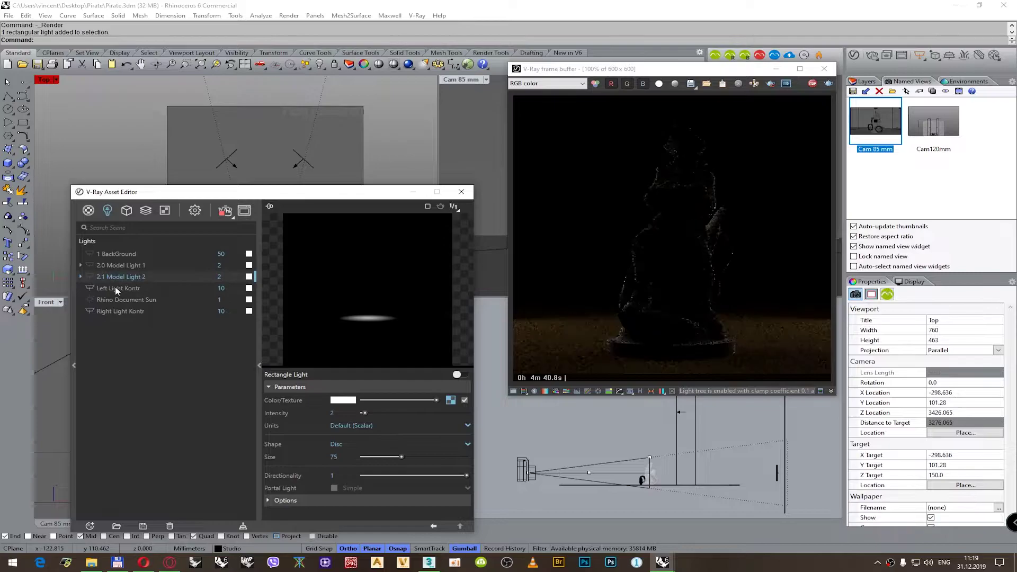
- Prefix the two back lights with numbers, naming them "3.0 Left Light Kontr" and "3.1 Right Light Kontr"
{"action": "double_click", "coordinate": [116, 288]}
{"action": "type", "text": "3.0"}
{"action": "key", "text": "Return"}
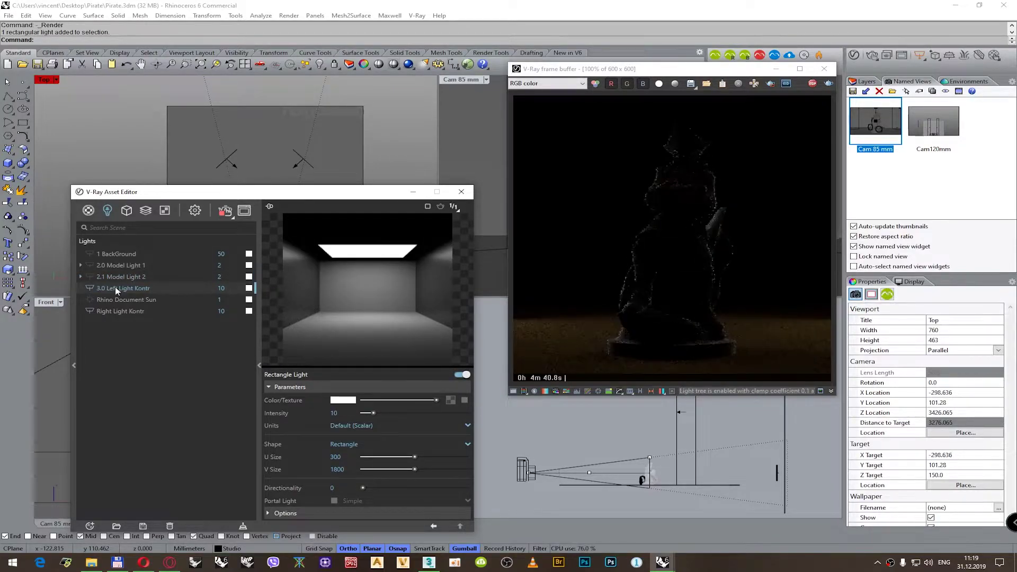
{"action": "double_click", "coordinate": [116, 311]}
{"action": "type", "text": "3.1"}
{"action": "key", "text": "Return"}
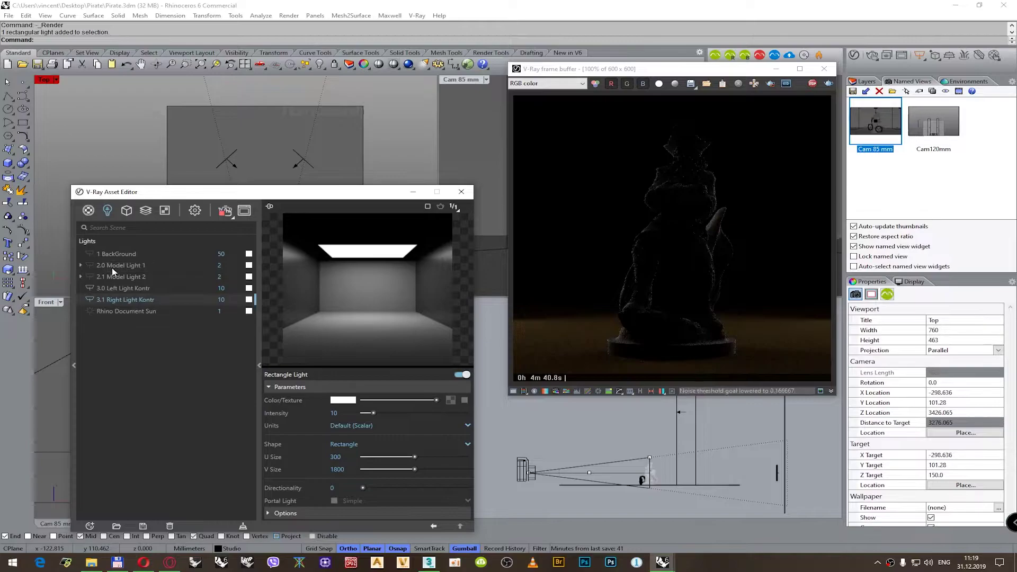
- Set the intensity of both Kontr lights to 30 and restart the interactive render from the Cam 85 mm view
{"action": "left_click_drag", "start_coordinate": [222, 289], "coordinate": [208, 288]}
{"action": "double_click", "coordinate": [219, 299]}
{"action": "type", "text": "30"}
{"action": "key", "text": "Return"}
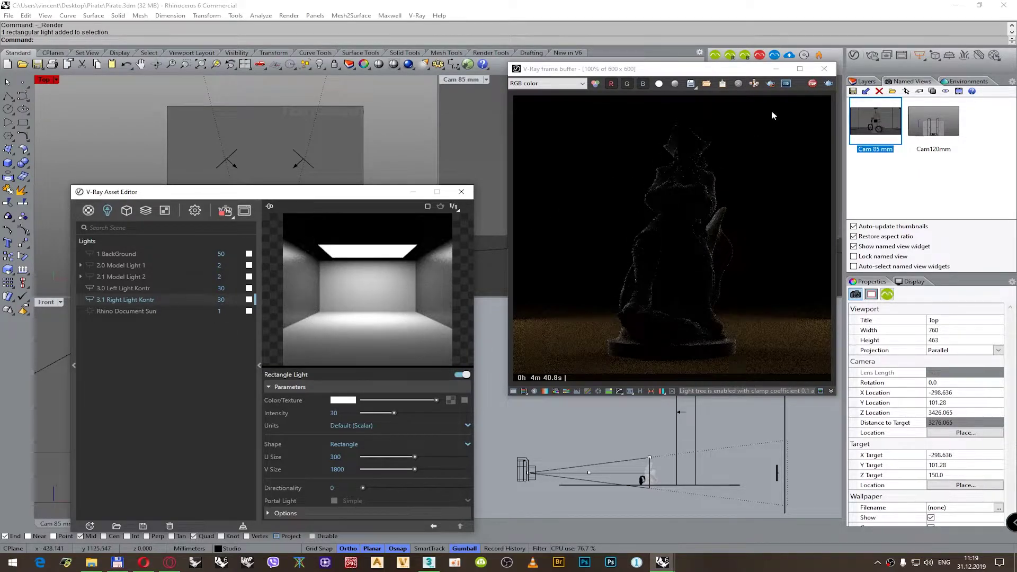
{"action": "left_click", "coordinate": [812, 85]}
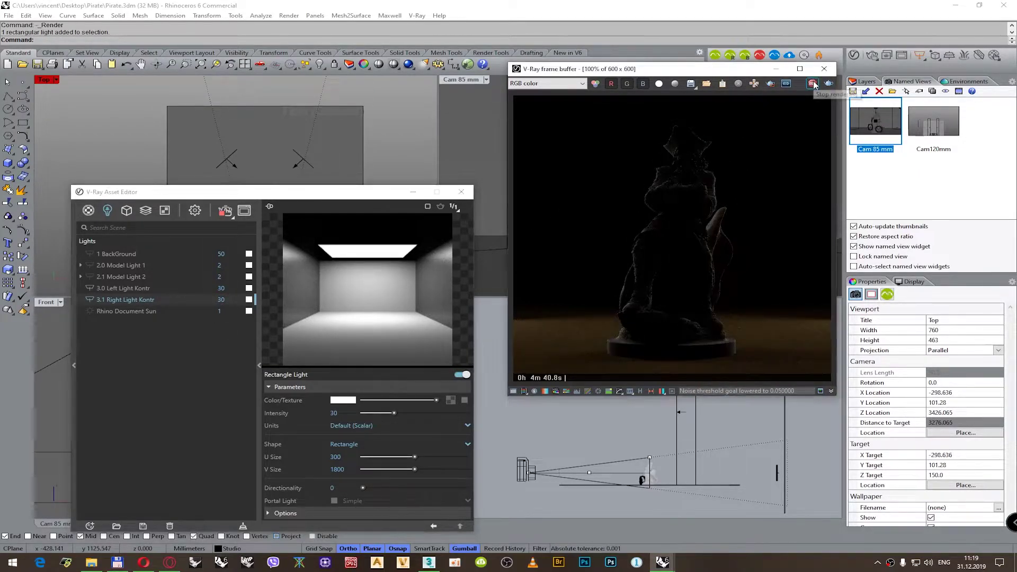
{"action": "left_click", "coordinate": [488, 113]}
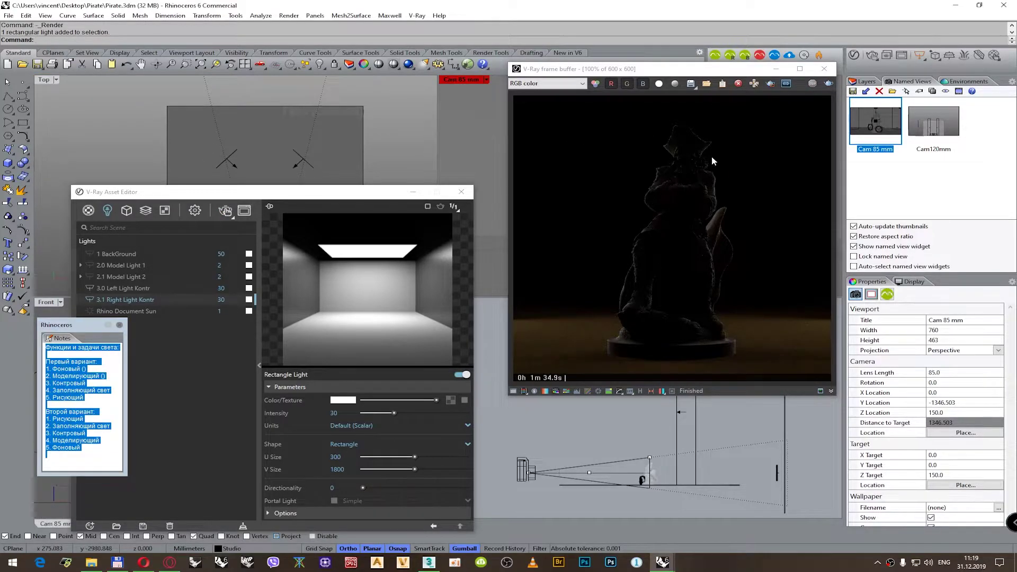
{"action": "left_click", "coordinate": [872, 55]}
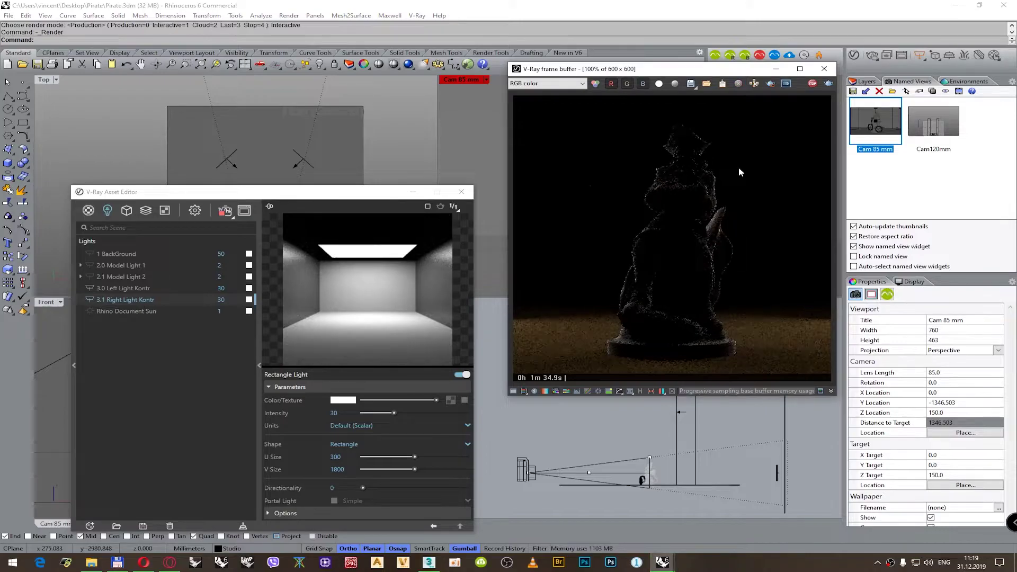
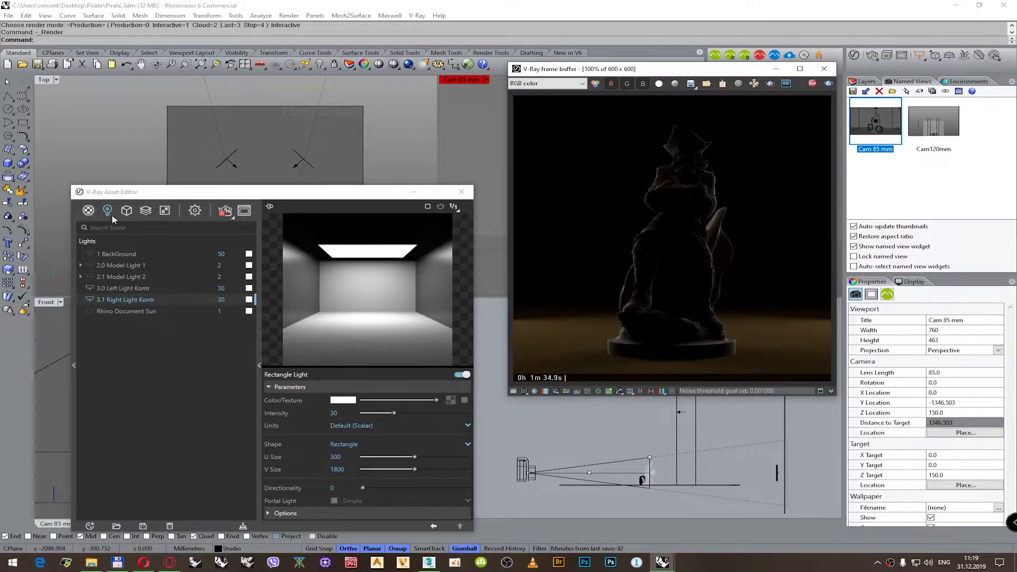
- Select both Kontr lights in the Top view and adjust their distance behind the statue, trying nearer and farther positions against the render
{"action": "left_click_drag", "start_coordinate": [222, 197], "coordinate": [217, 279]}
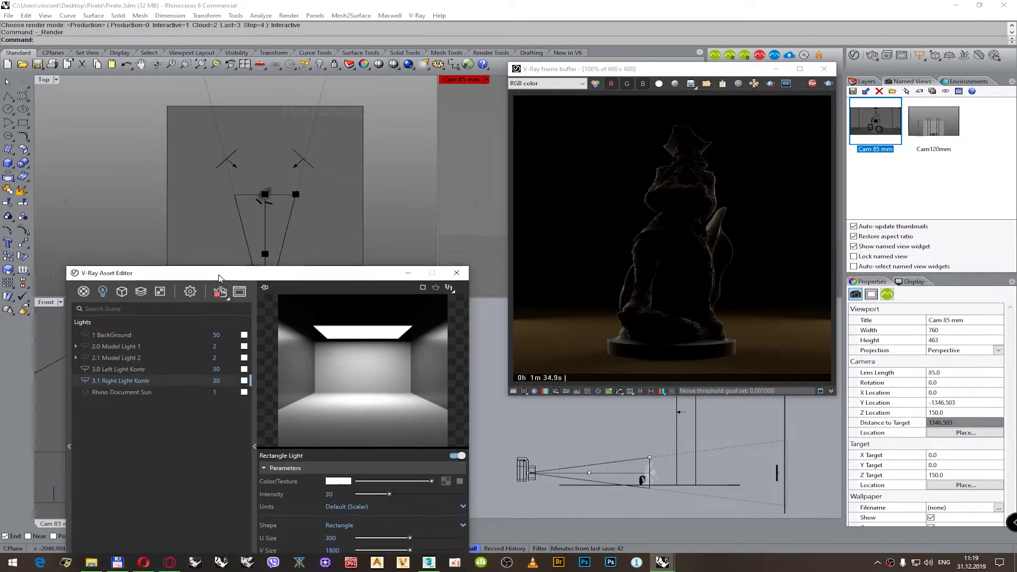
{"action": "left_click", "coordinate": [294, 151]}
{"action": "left_click", "coordinate": [232, 150], "text": "shift"}
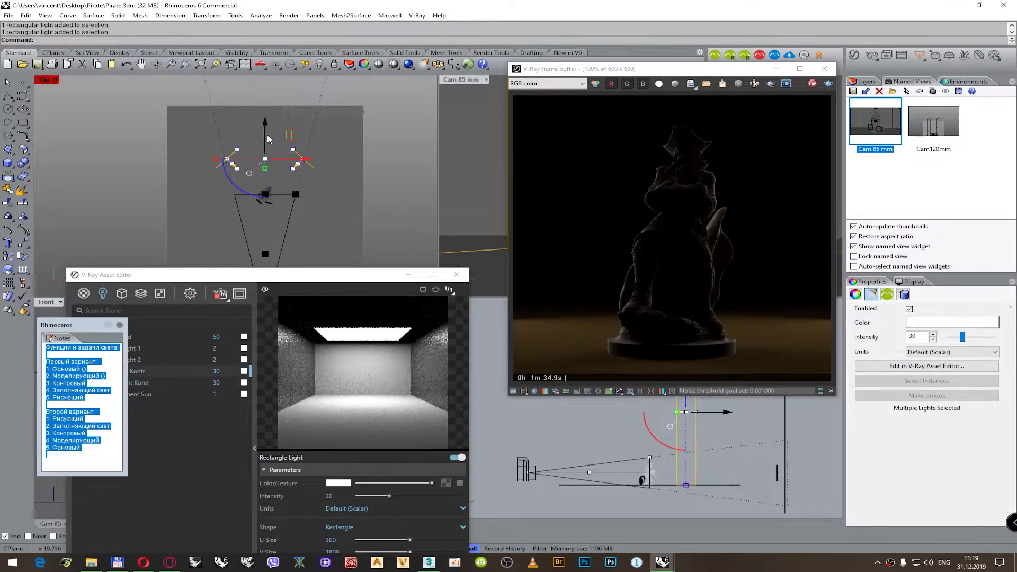
{"action": "left_click_drag", "start_coordinate": [265, 122], "coordinate": [267, 149]}
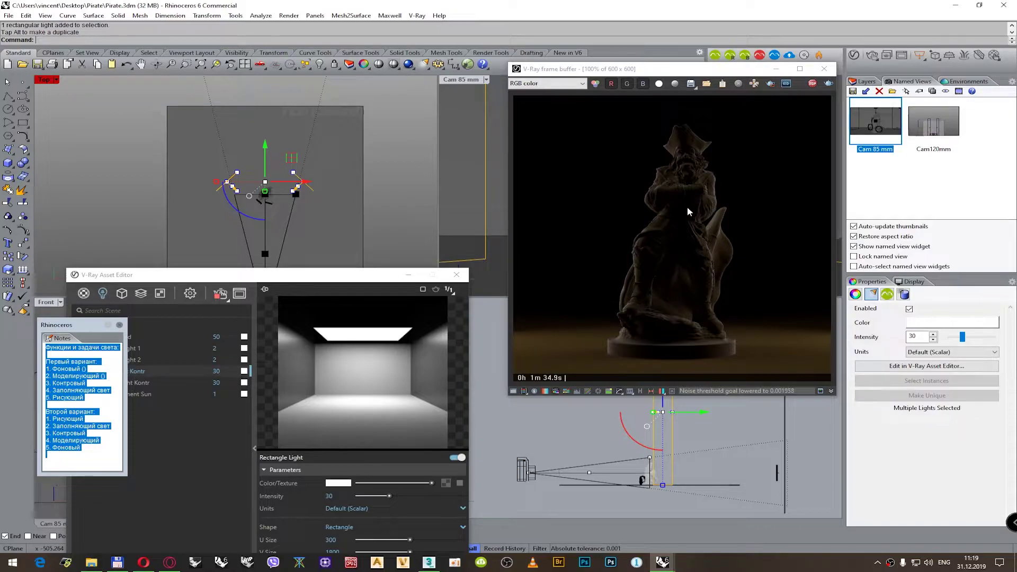
{"action": "left_click_drag", "start_coordinate": [258, 152], "coordinate": [265, 108]}
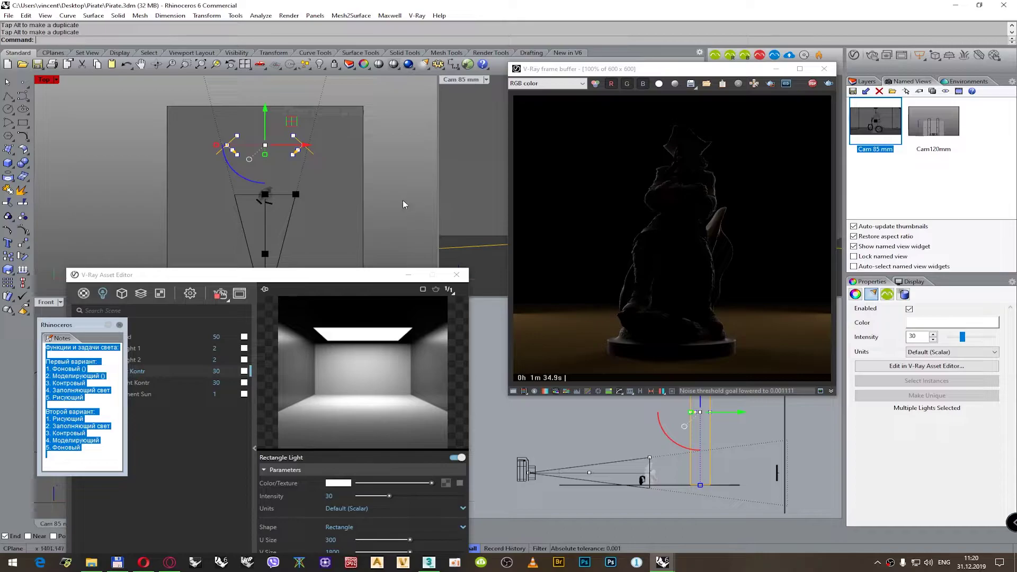
{"action": "left_click_drag", "start_coordinate": [266, 115], "coordinate": [266, 125]}
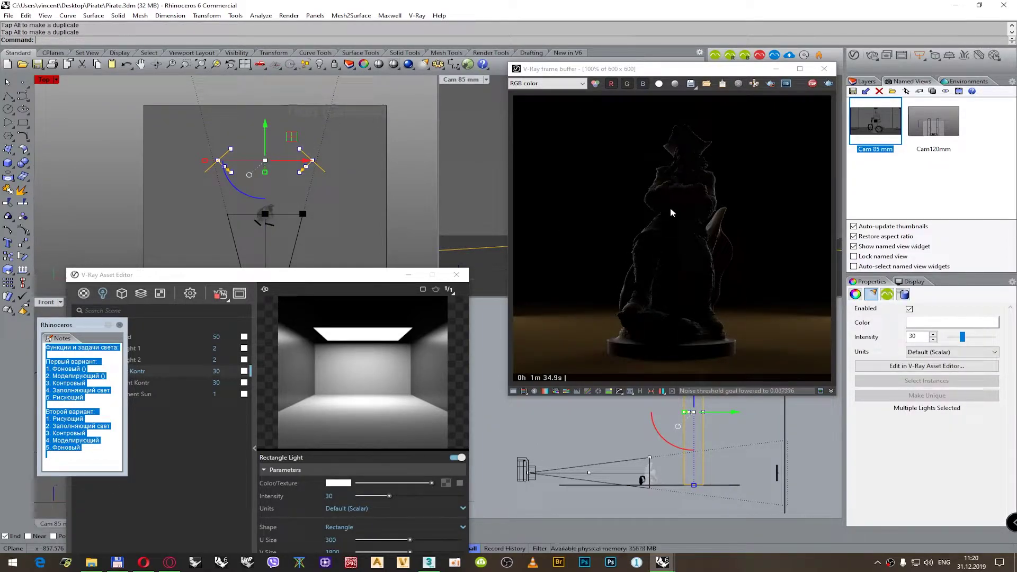
- Set the intensity of both selected Kontr lights to 60 and inspect the statue's rim lighting up close
{"action": "left_click_drag", "start_coordinate": [917, 338], "coordinate": [888, 339]}
{"action": "type", "text": "60"}
{"action": "key", "text": "Return"}
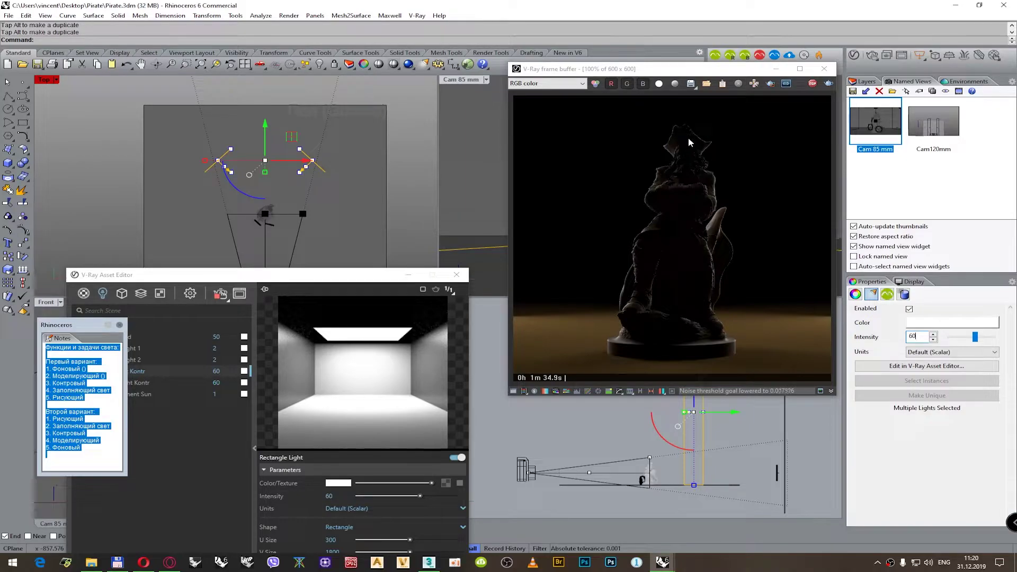
{"action": "scroll", "coordinate": [688, 138], "scroll_direction": "up", "scroll_amount": 3}
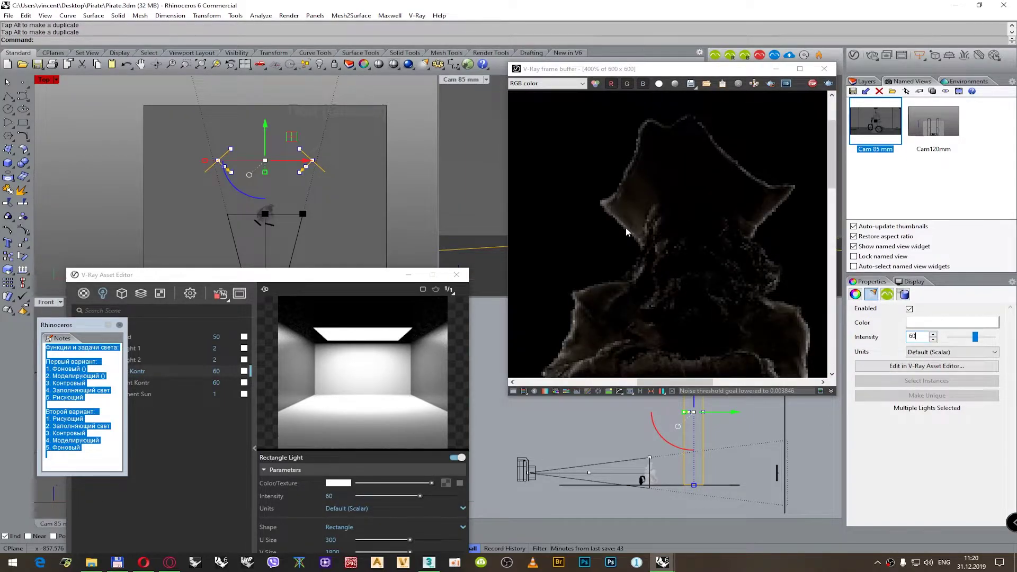
{"action": "scroll", "coordinate": [615, 243], "scroll_direction": "down", "scroll_amount": 3}
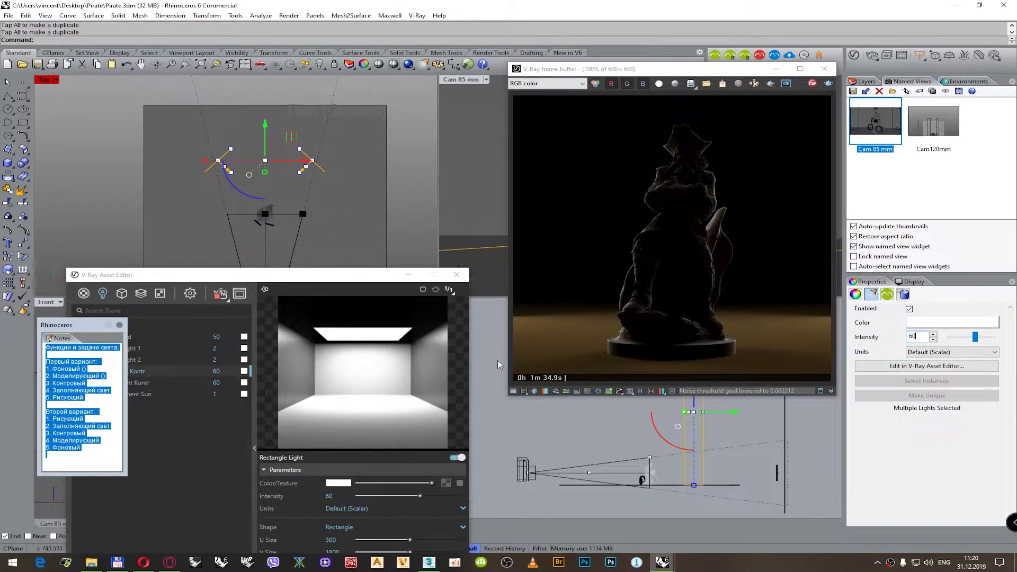
{"action": "scroll", "coordinate": [594, 506], "scroll_direction": "down", "scroll_amount": 3}
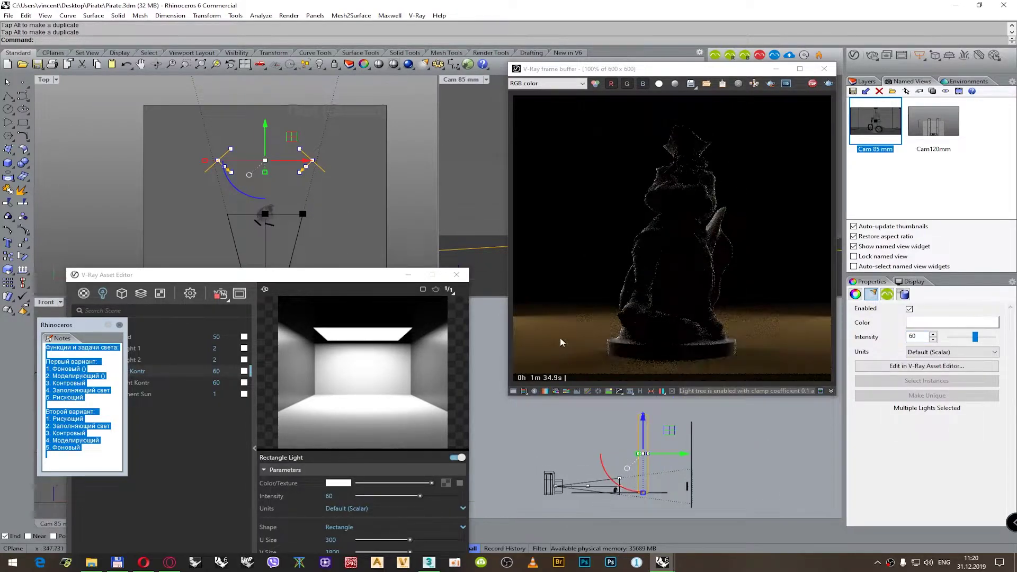
- Try raising both Kontr lights in the Right view against the render, and undo the move
{"action": "right_click_drag", "start_coordinate": [644, 429], "coordinate": [634, 443]}
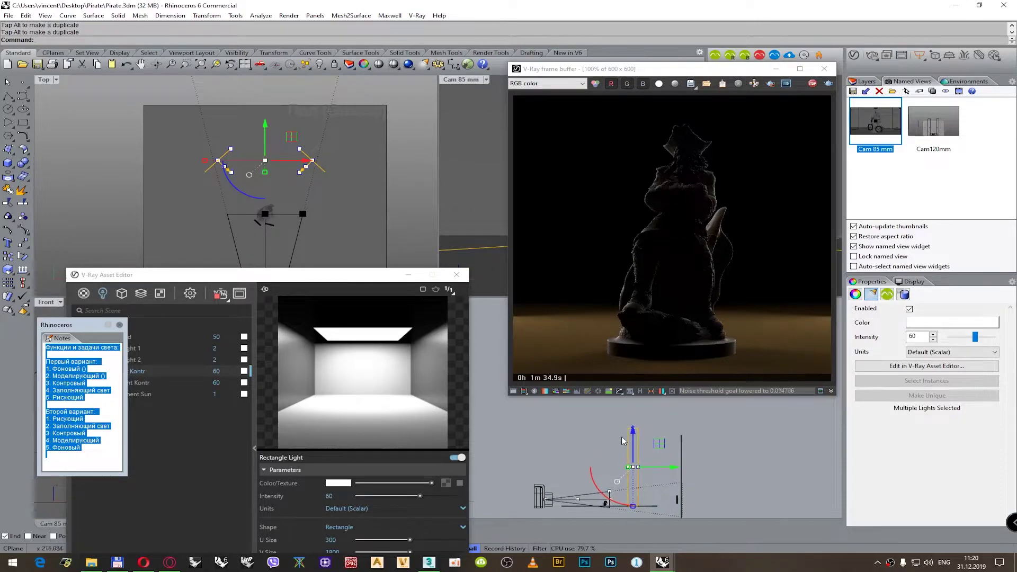
{"action": "left_click_drag", "start_coordinate": [634, 443], "coordinate": [631, 429]}
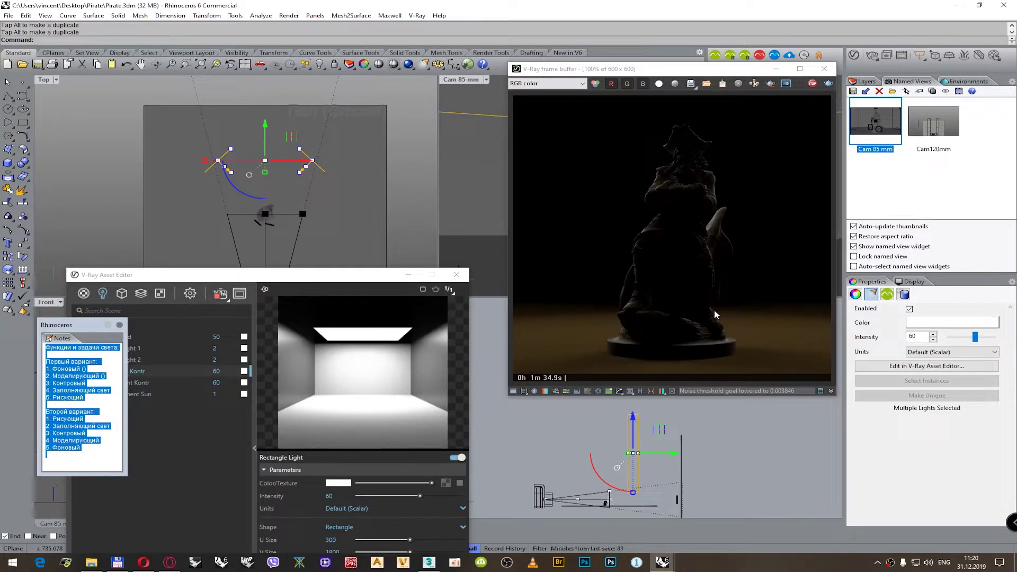
{"action": "key", "text": "ctrl+z"}
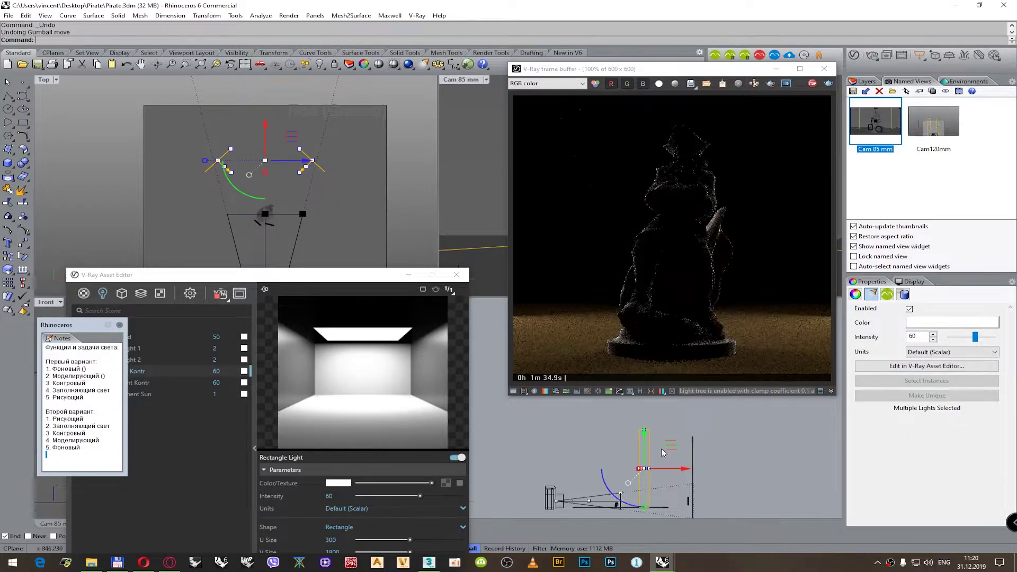
{"action": "right_click_drag", "start_coordinate": [661, 449], "coordinate": [650, 437]}
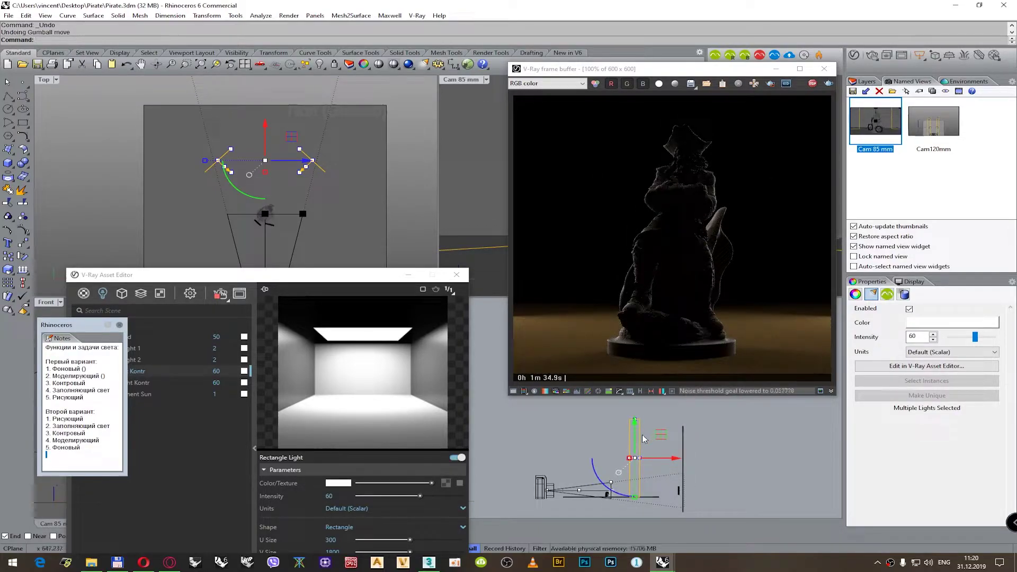
{"action": "left_click", "coordinate": [694, 442]}
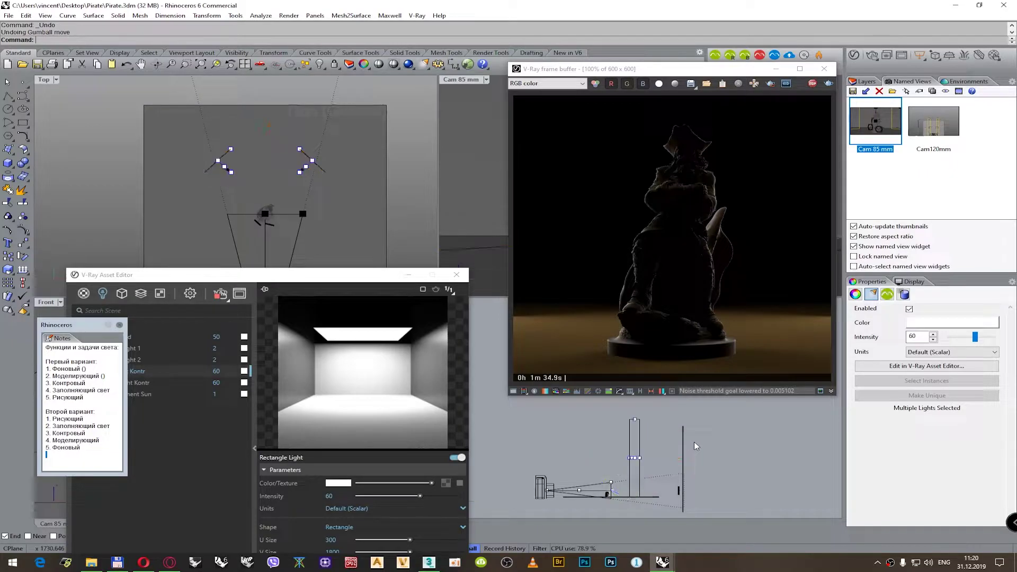
{"action": "left_click", "coordinate": [635, 446]}
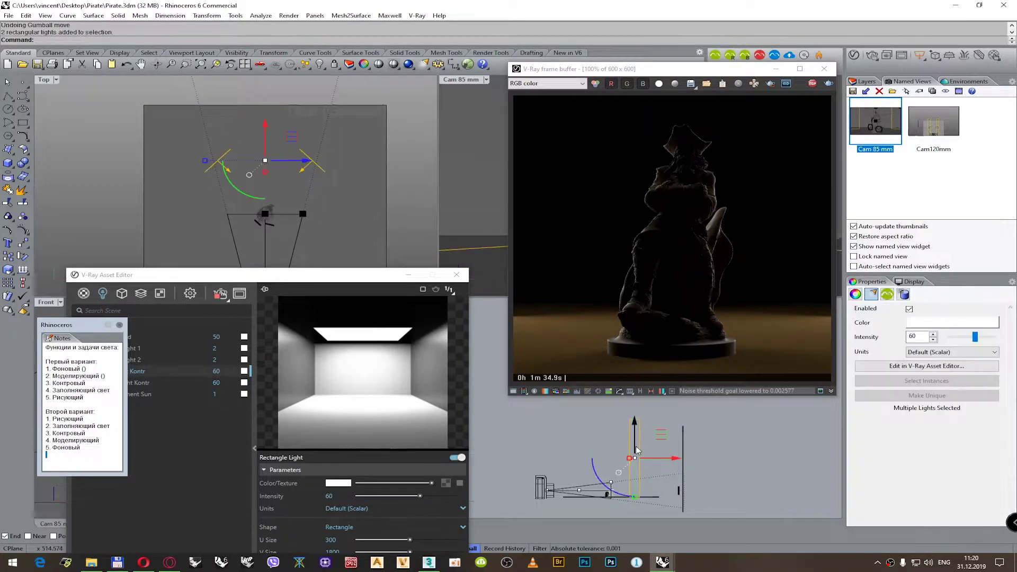
{"action": "left_click", "coordinate": [660, 415]}
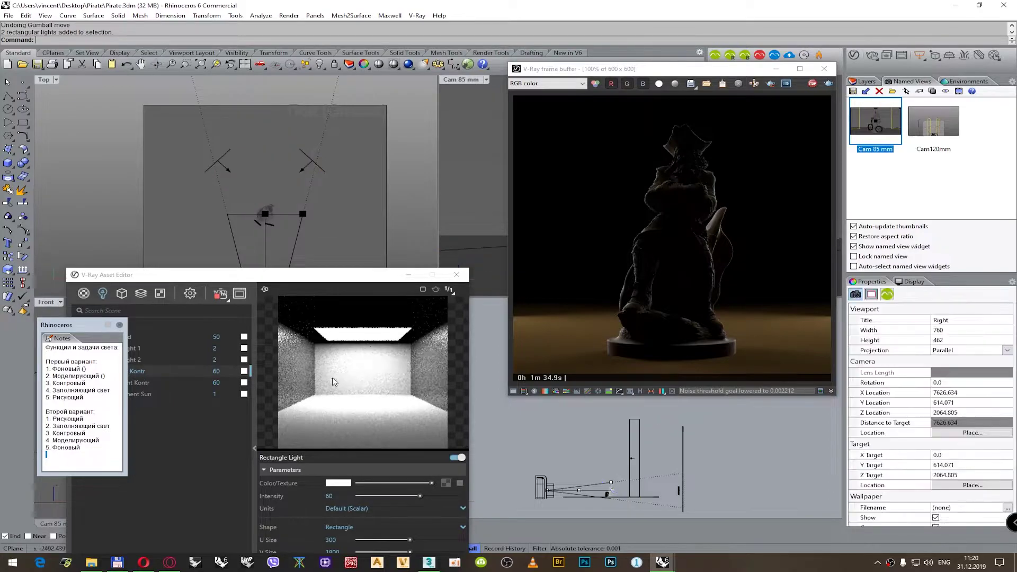
- Open the render settings and try the Volumetric Environment with the Aerial Perspective type
{"action": "left_click", "coordinate": [189, 293]}
{"action": "left_click", "coordinate": [190, 292]}
{"action": "left_click_drag", "start_coordinate": [199, 276], "coordinate": [182, 206]}
{"action": "left_click", "coordinate": [248, 261]}
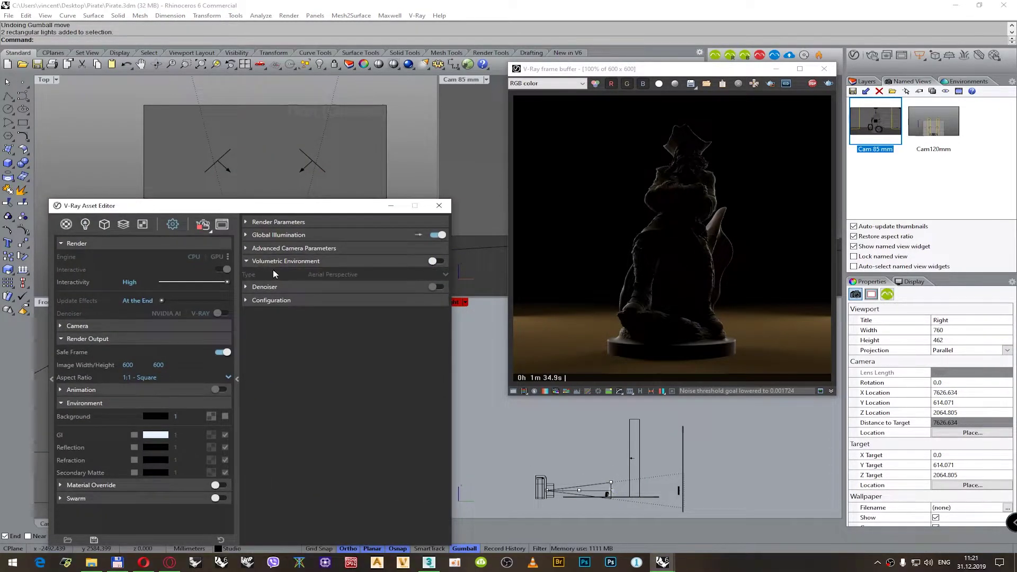
{"action": "left_click", "coordinate": [438, 261]}
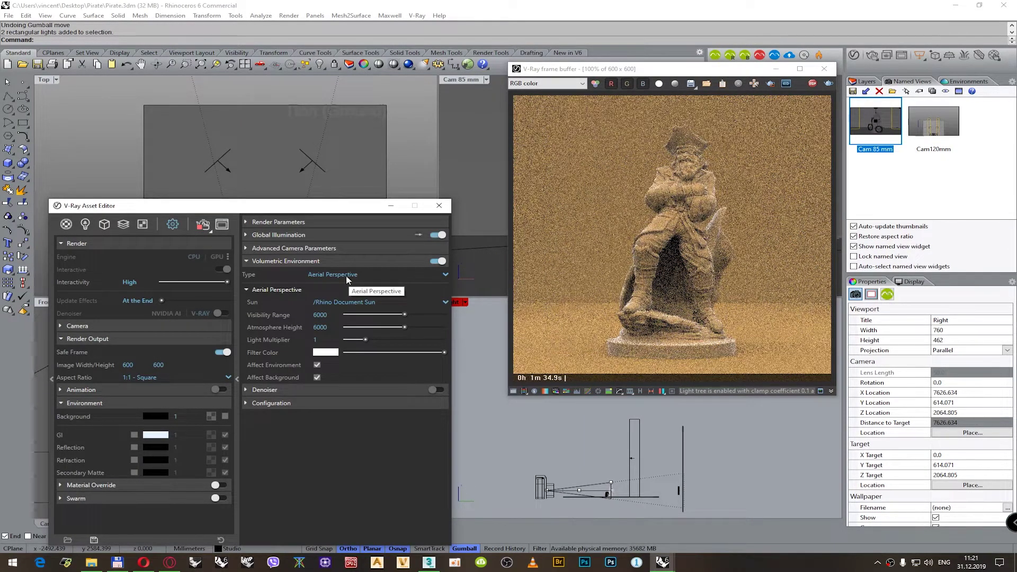
- Try the Environment Fog volumetric type and expand its Affected By and Affect settings
{"action": "left_click", "coordinate": [348, 274]}
{"action": "left_click", "coordinate": [331, 299]}
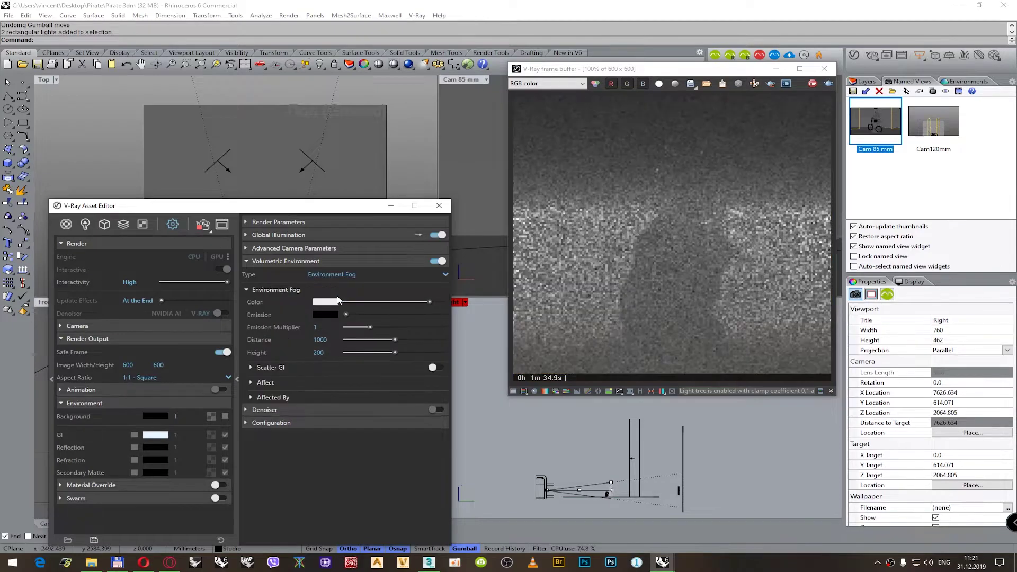
{"action": "left_click", "coordinate": [282, 397]}
{"action": "left_click", "coordinate": [329, 411]}
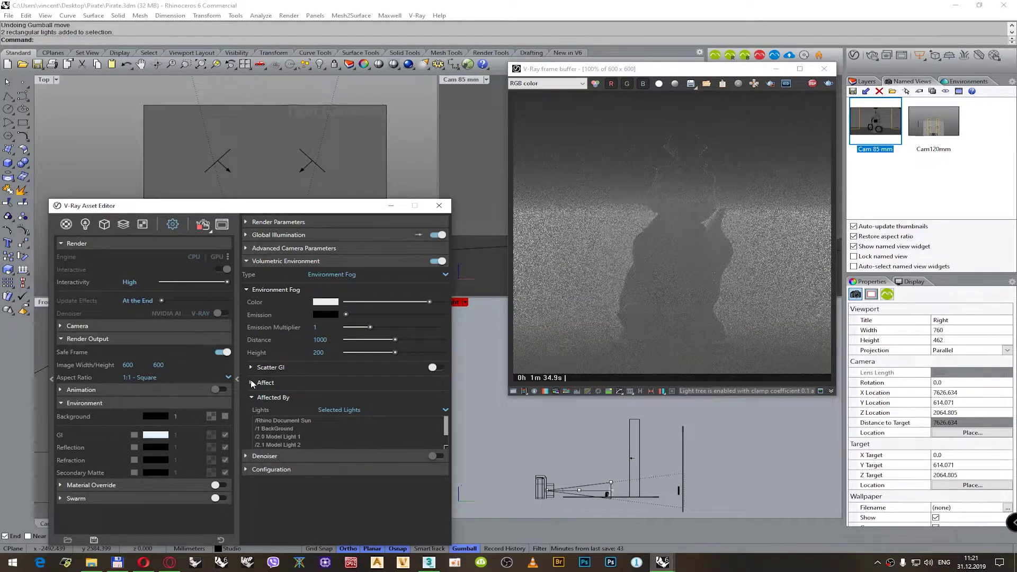
{"action": "left_click", "coordinate": [265, 382]}
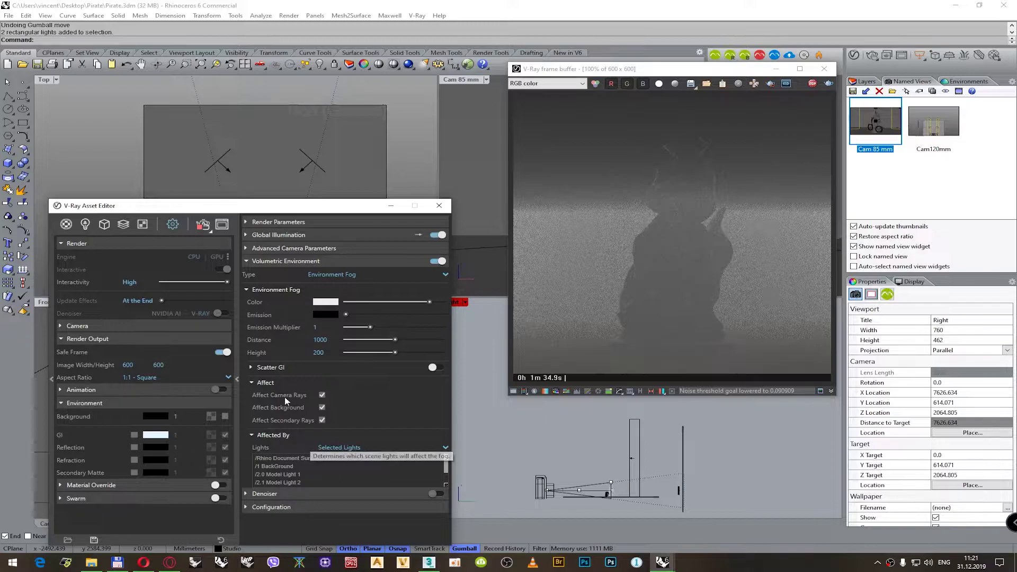
- Return the volumetric type to Aerial Perspective and disable the Volumetric Environment
{"action": "left_click", "coordinate": [345, 275]}
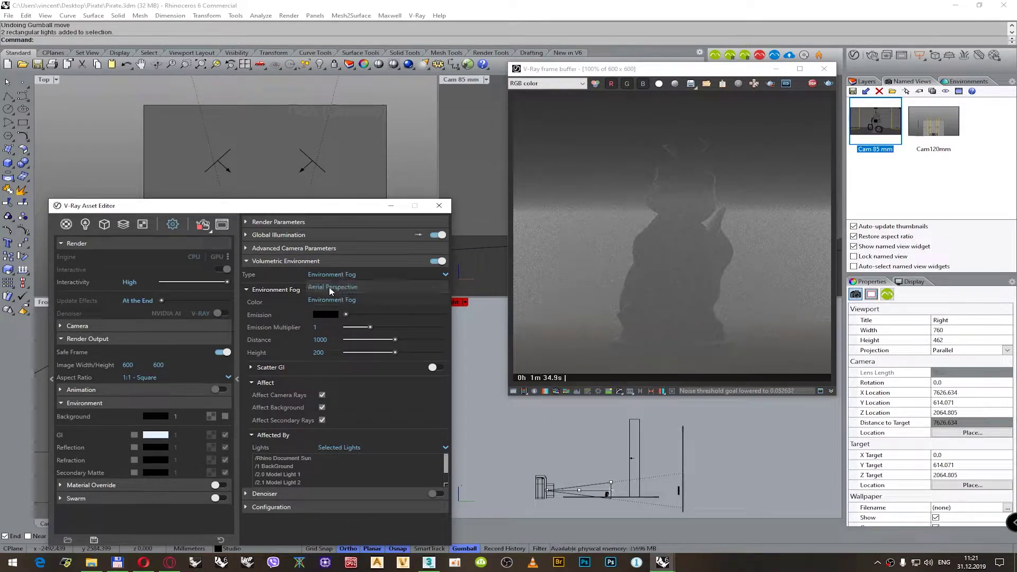
{"action": "left_click", "coordinate": [334, 291]}
{"action": "left_click", "coordinate": [438, 261]}
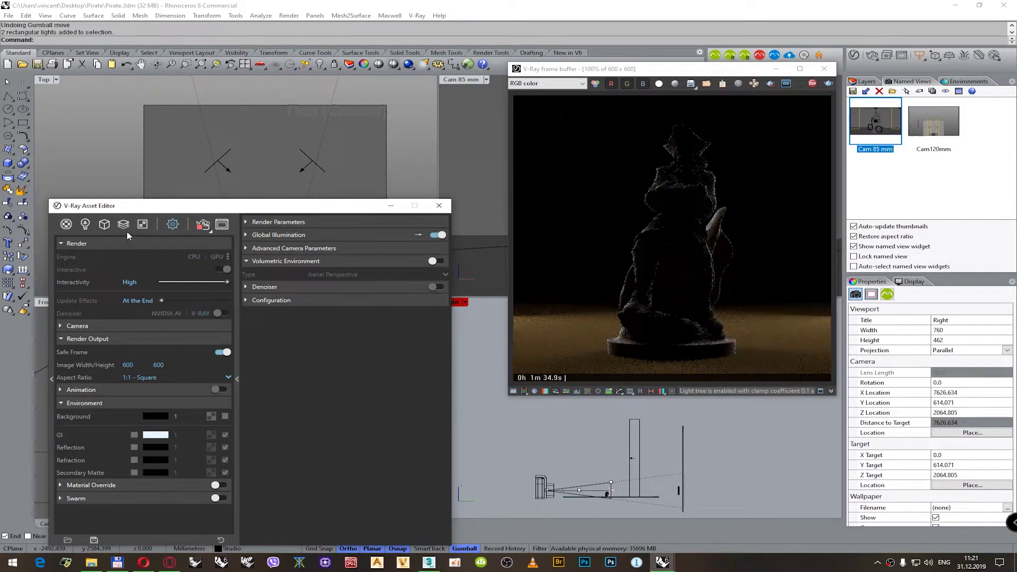
{"action": "left_click", "coordinate": [123, 226]}
{"action": "left_click", "coordinate": [104, 224]}
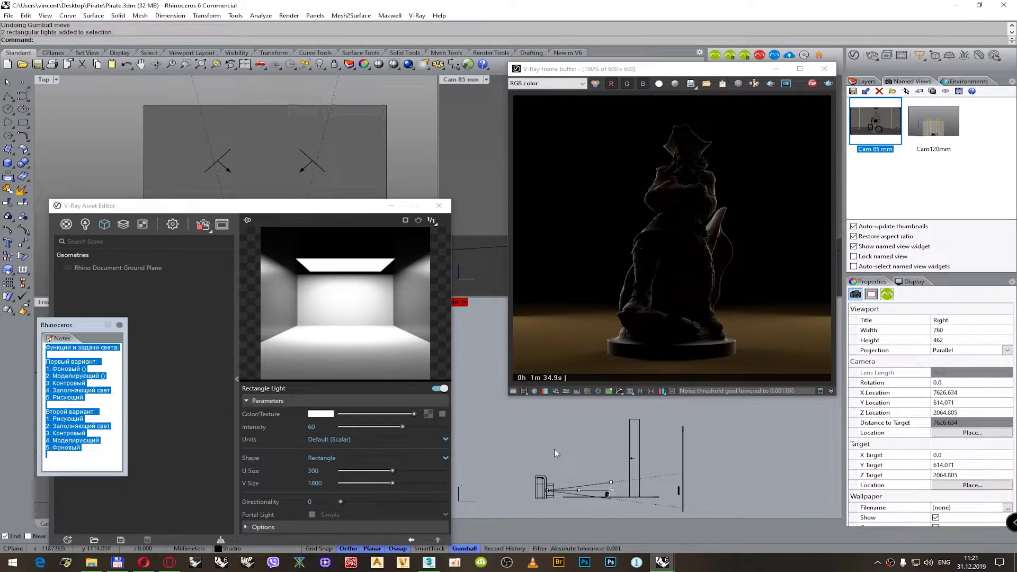
{"action": "right_click_drag", "start_coordinate": [564, 465], "coordinate": [578, 455]}
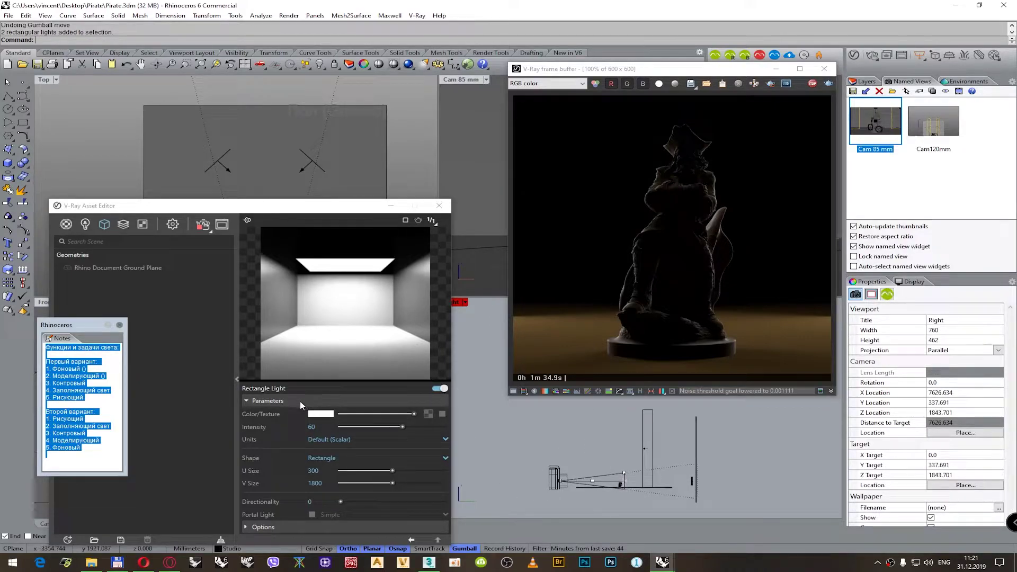
{"action": "right_click_drag", "start_coordinate": [549, 409], "coordinate": [543, 426]}
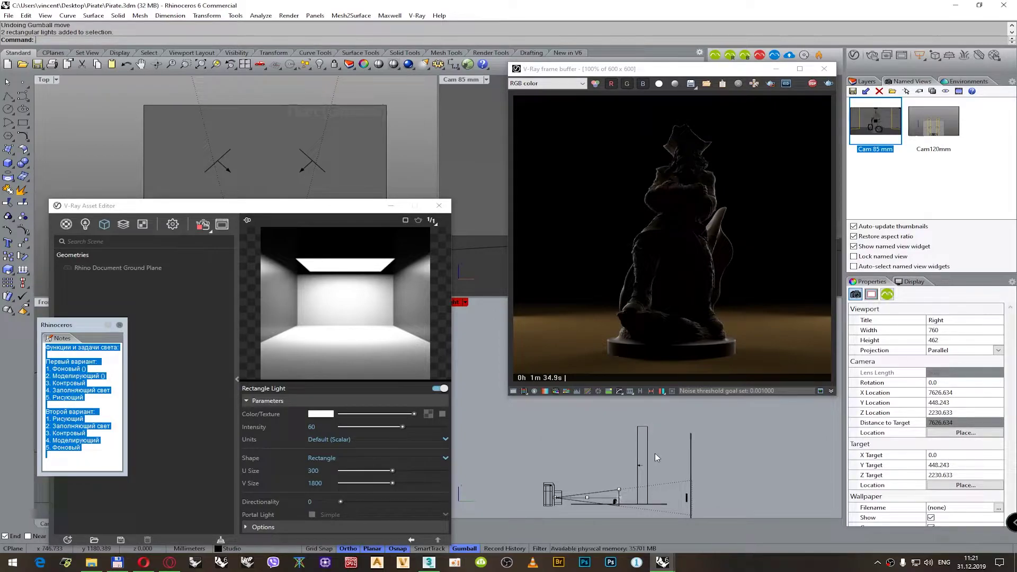
- Switch off the "3.0 Left Light Kontr" and "3.1 Right Light Kontr" lights in the lights list
{"action": "left_click", "coordinate": [86, 224]}
{"action": "left_click", "coordinate": [67, 302]}
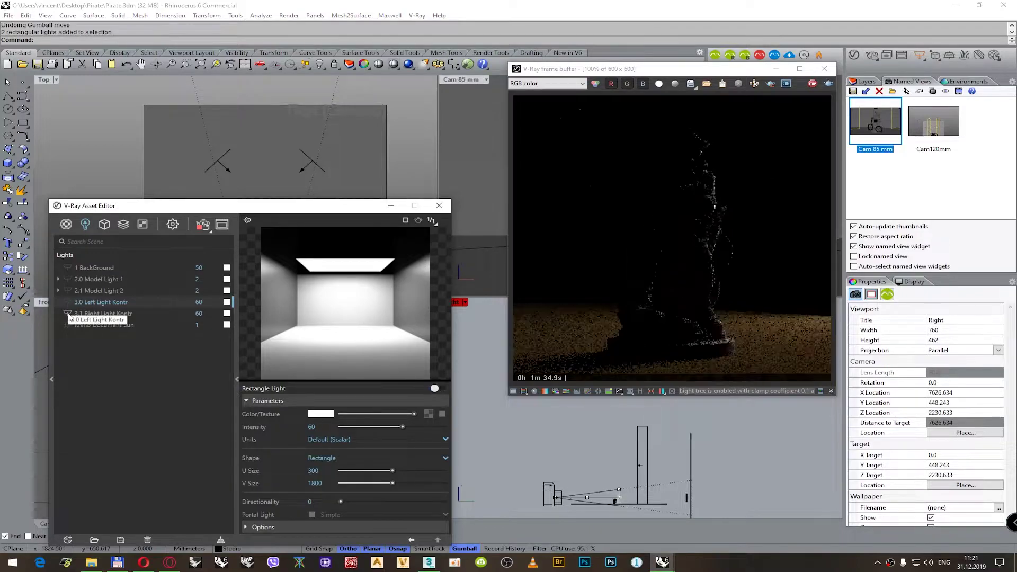
{"action": "left_click", "coordinate": [67, 314]}
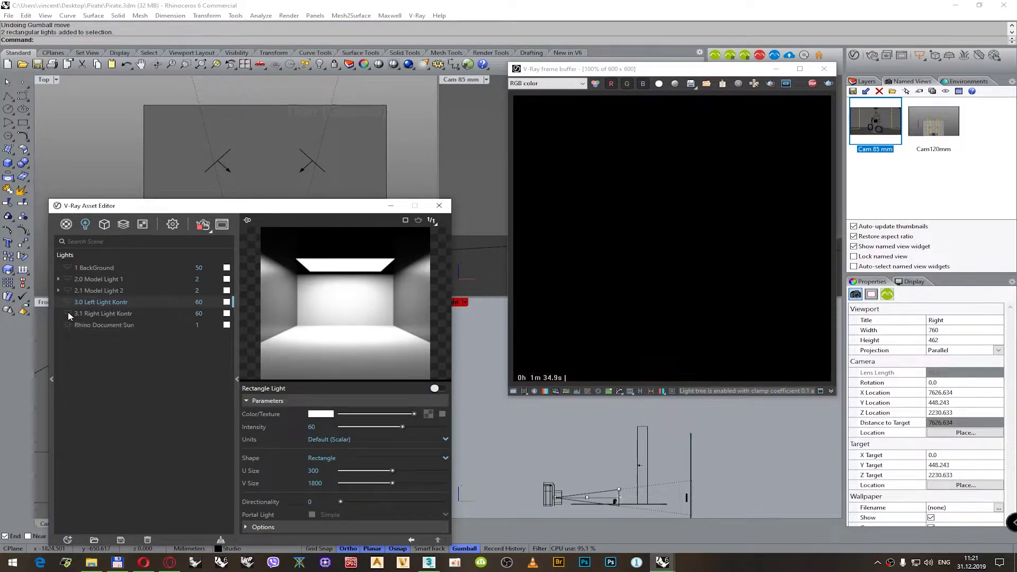
- Add empty parentheses after "3. Контровый" in the first variant of the lighting notes
{"action": "left_click", "coordinate": [561, 460]}
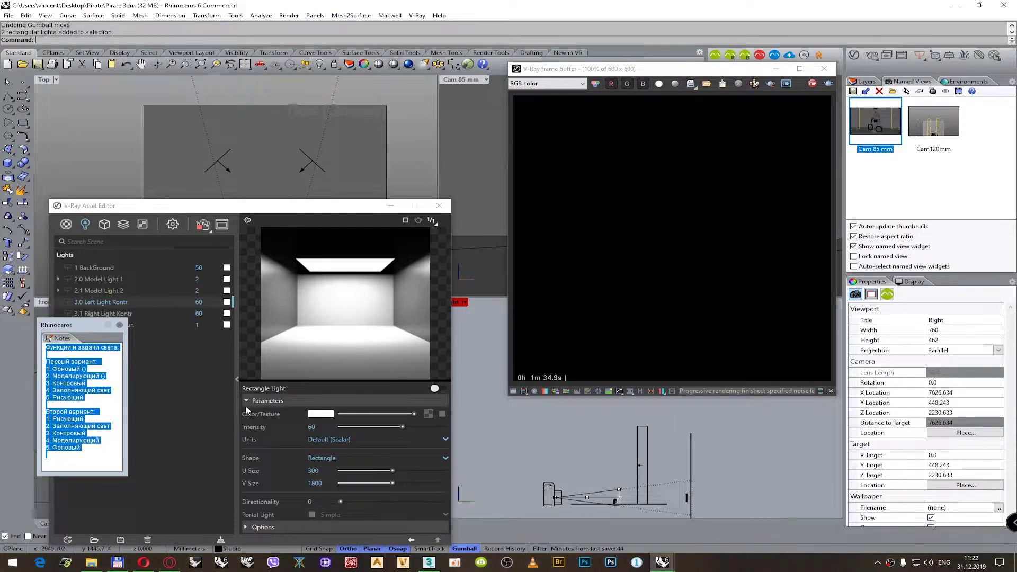
{"action": "left_click", "coordinate": [93, 386]}
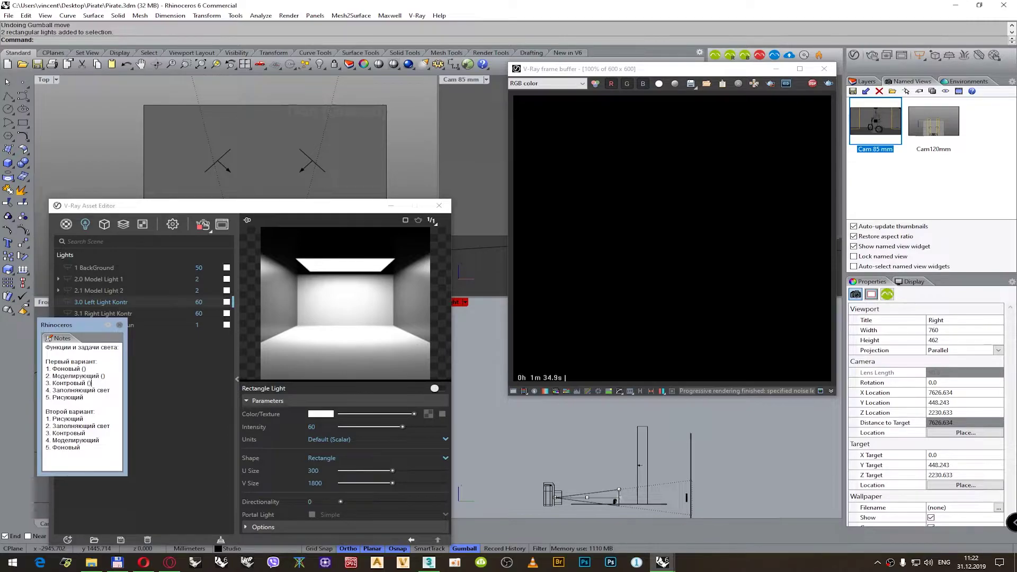
{"action": "left_click", "coordinate": [110, 391]}
- Try lightening the environment background color through darker grays up to RGB 121, 121, 121
{"action": "left_click", "coordinate": [170, 226]}
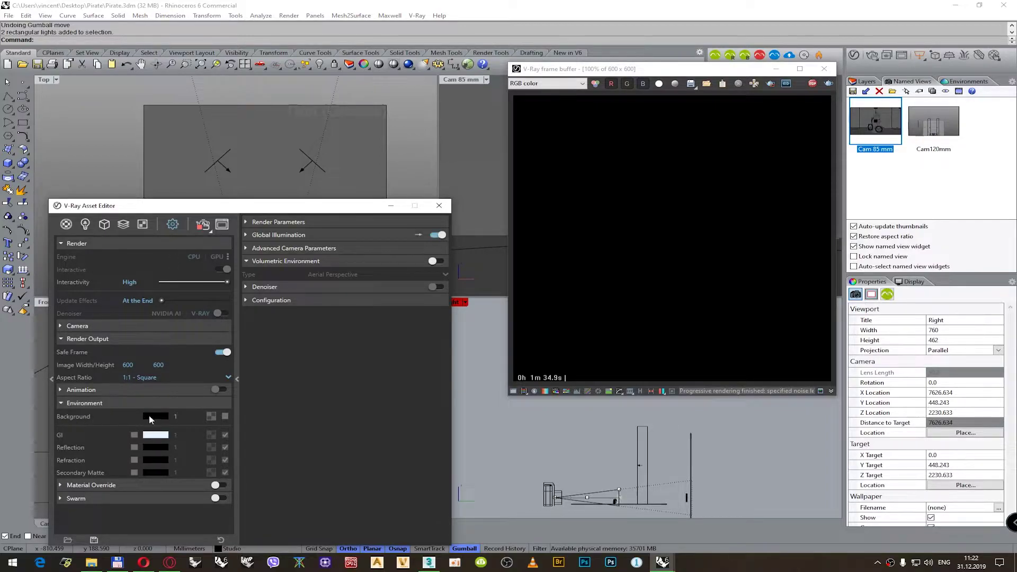
{"action": "left_click", "coordinate": [155, 416]}
{"action": "left_click_drag", "start_coordinate": [194, 313], "coordinate": [167, 306]}
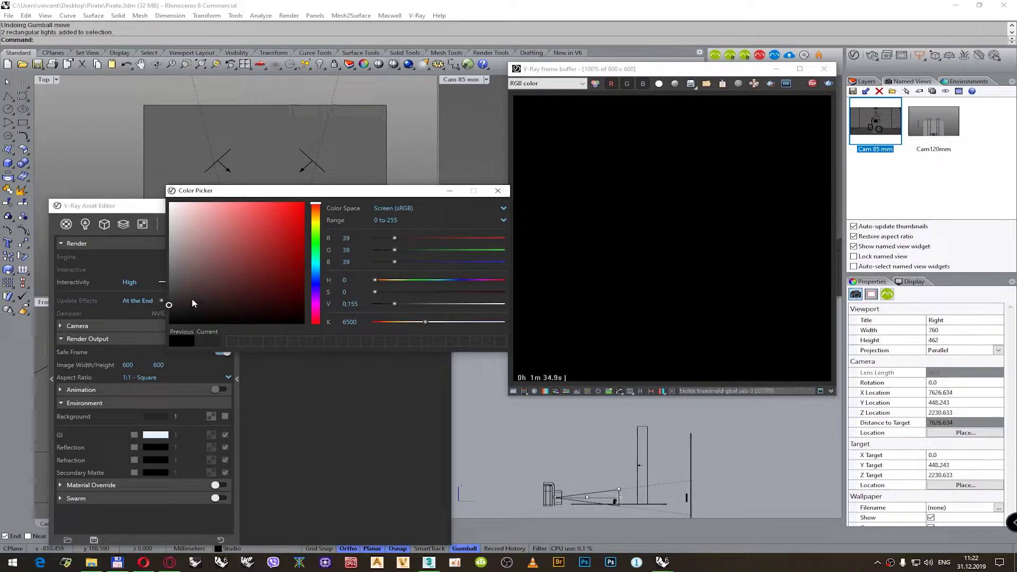
{"action": "left_click_drag", "start_coordinate": [182, 302], "coordinate": [158, 284]}
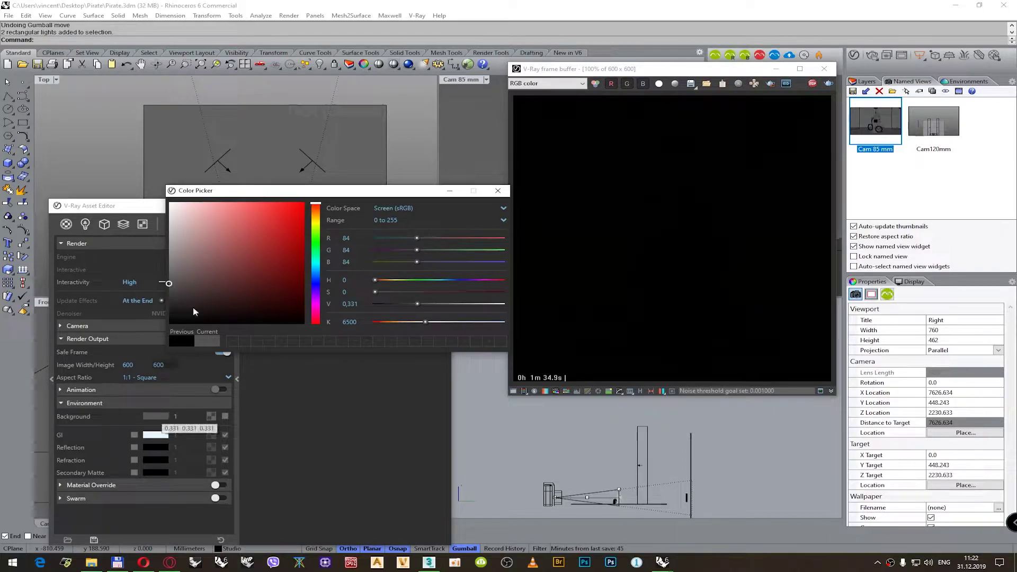
{"action": "left_click_drag", "start_coordinate": [182, 272], "coordinate": [164, 266]}
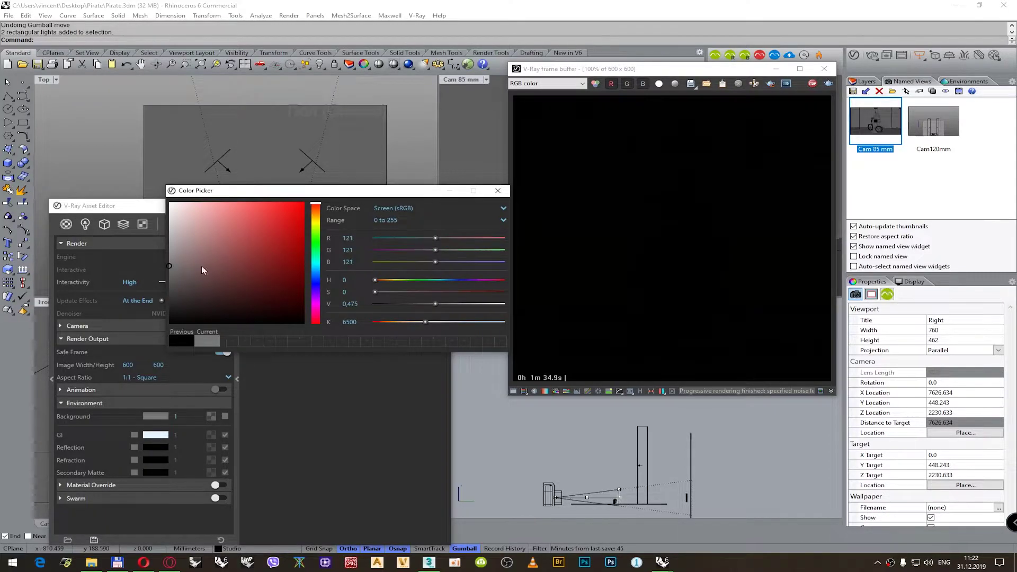
{"action": "left_click", "coordinate": [497, 191]}
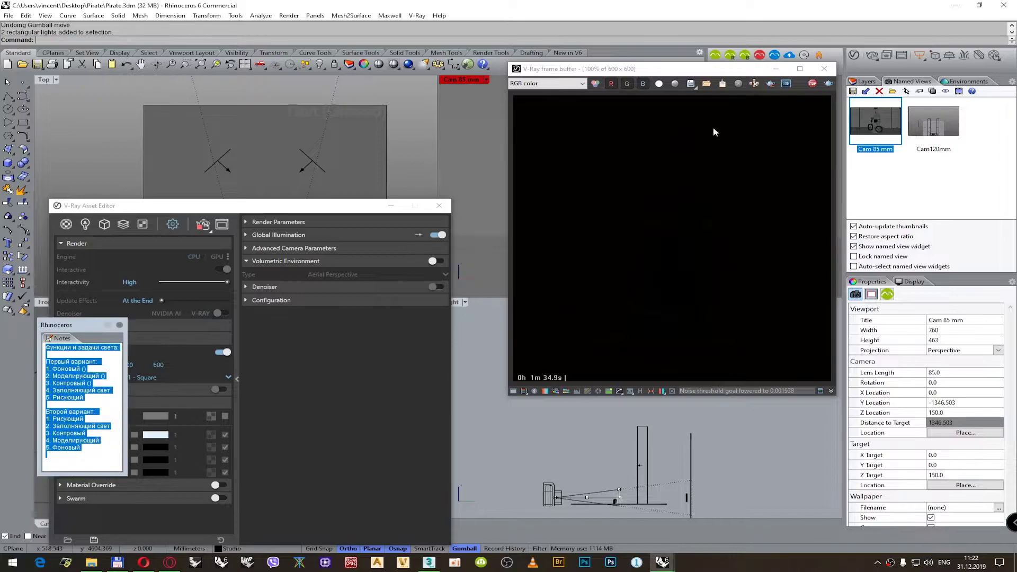
- Restart the interactive render, try a white environment background (RGB 255, 255, 255), and inspect the statue's tones and pixel values
{"action": "left_click", "coordinate": [812, 84]}
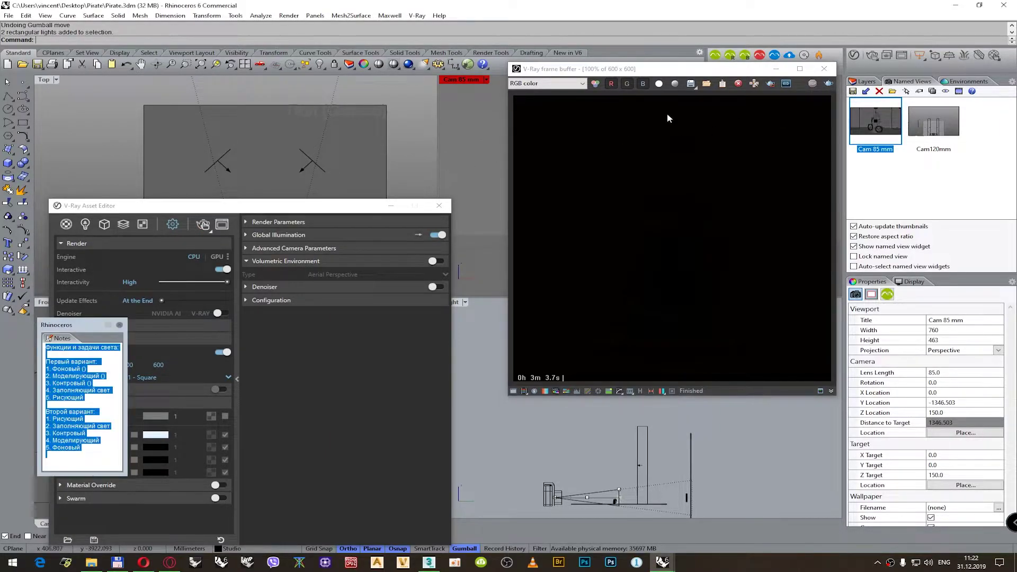
{"action": "left_click", "coordinate": [870, 56]}
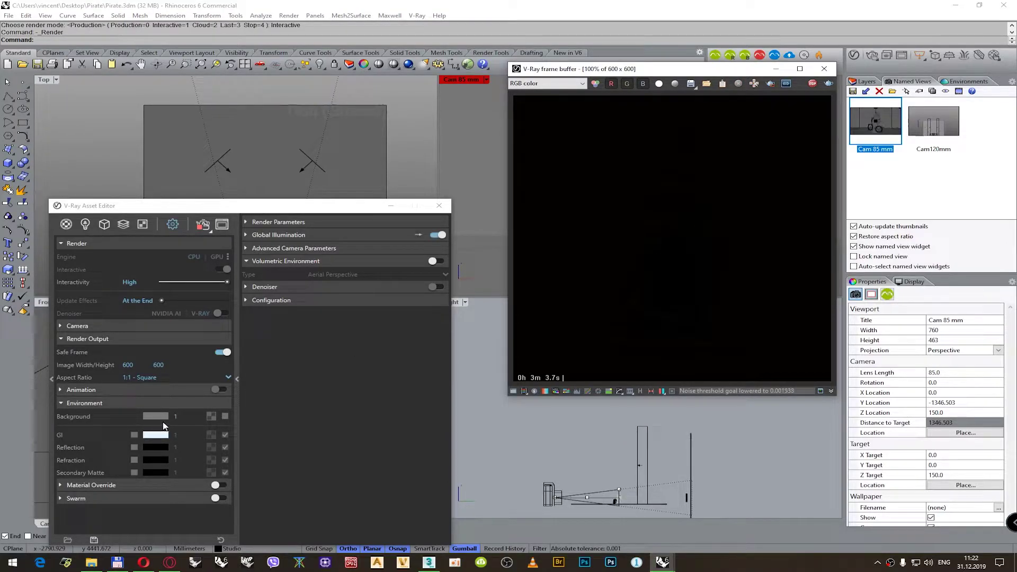
{"action": "left_click", "coordinate": [155, 417]}
{"action": "left_click_drag", "start_coordinate": [208, 262], "coordinate": [157, 199]}
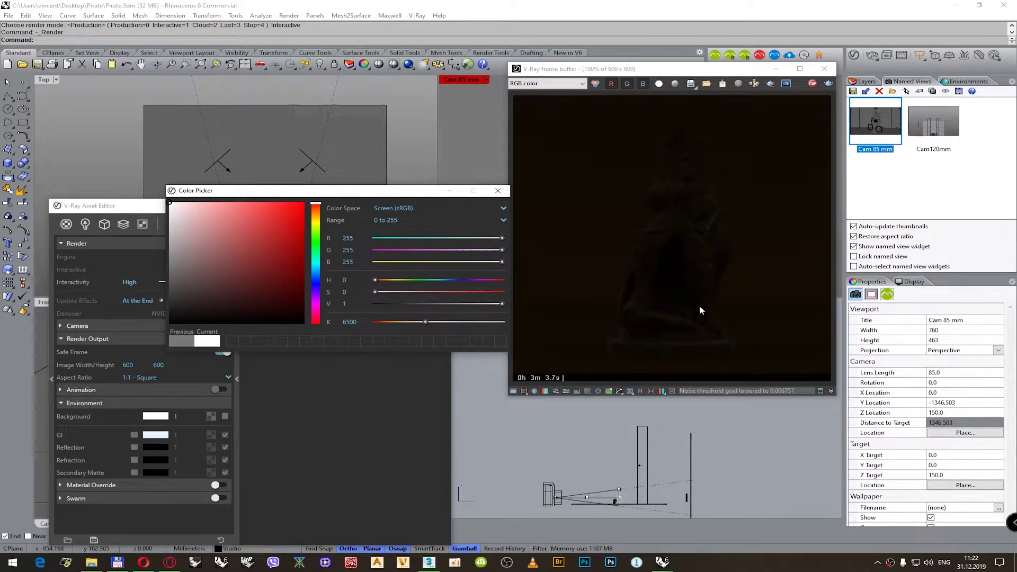
{"action": "scroll", "coordinate": [672, 175], "scroll_direction": "up", "scroll_amount": 1}
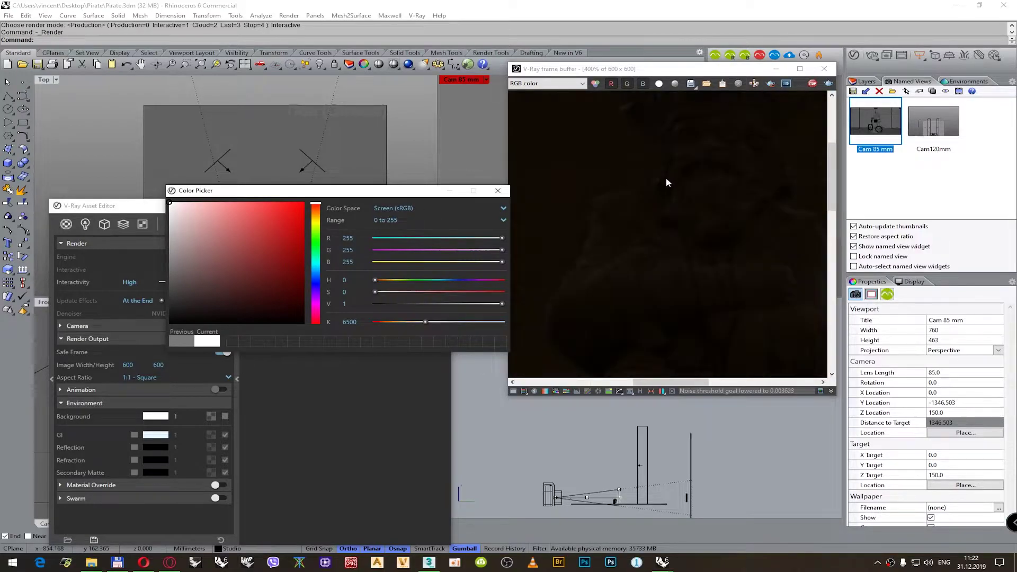
{"action": "scroll", "coordinate": [654, 169], "scroll_direction": "down", "scroll_amount": 1}
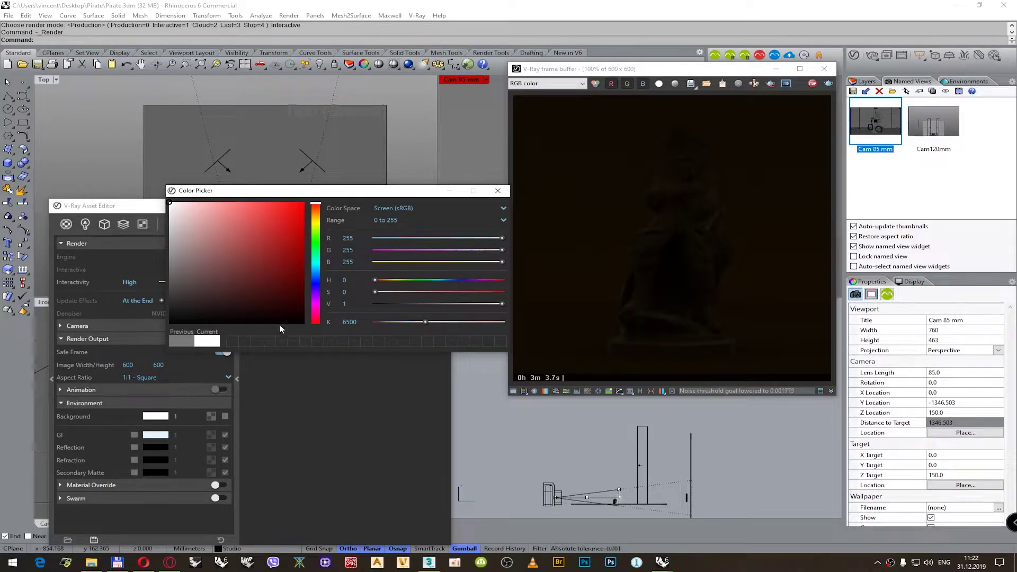
{"action": "right_click", "coordinate": [632, 239]}
{"action": "right_click_drag", "start_coordinate": [632, 239], "coordinate": [630, 287]}
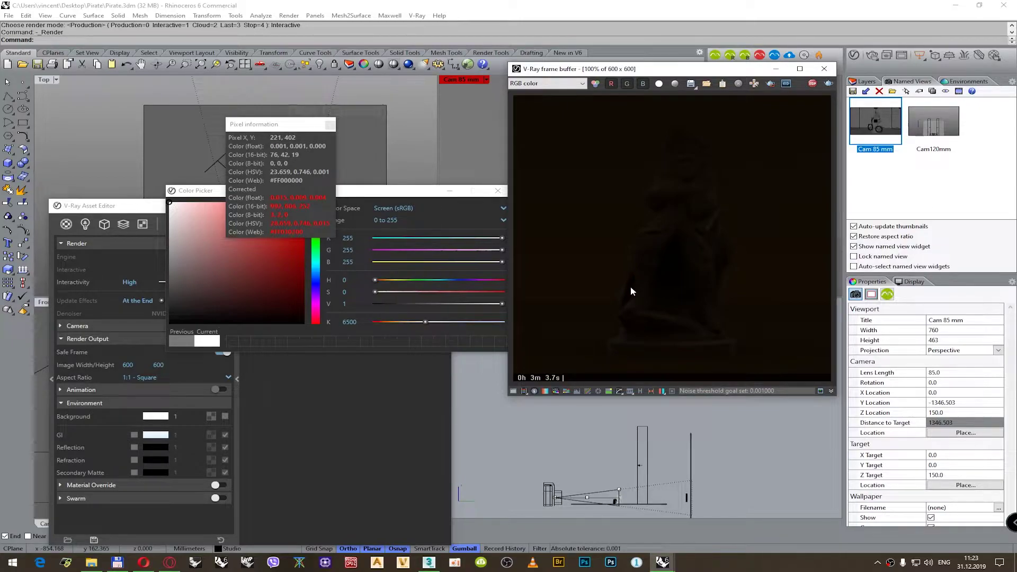
- Set the environment background color back to black (RGB 0, 0, 0) and move the asset editor clear of the Top view
{"action": "left_click", "coordinate": [497, 192]}
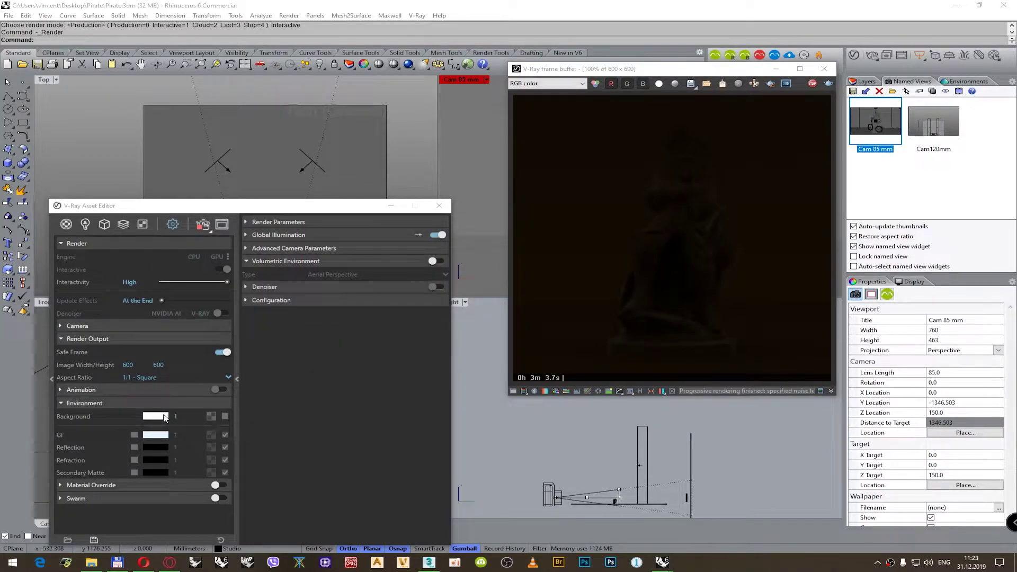
{"action": "left_click", "coordinate": [163, 416]}
{"action": "left_click", "coordinate": [205, 222]}
{"action": "left_click_drag", "start_coordinate": [205, 222], "coordinate": [170, 318]}
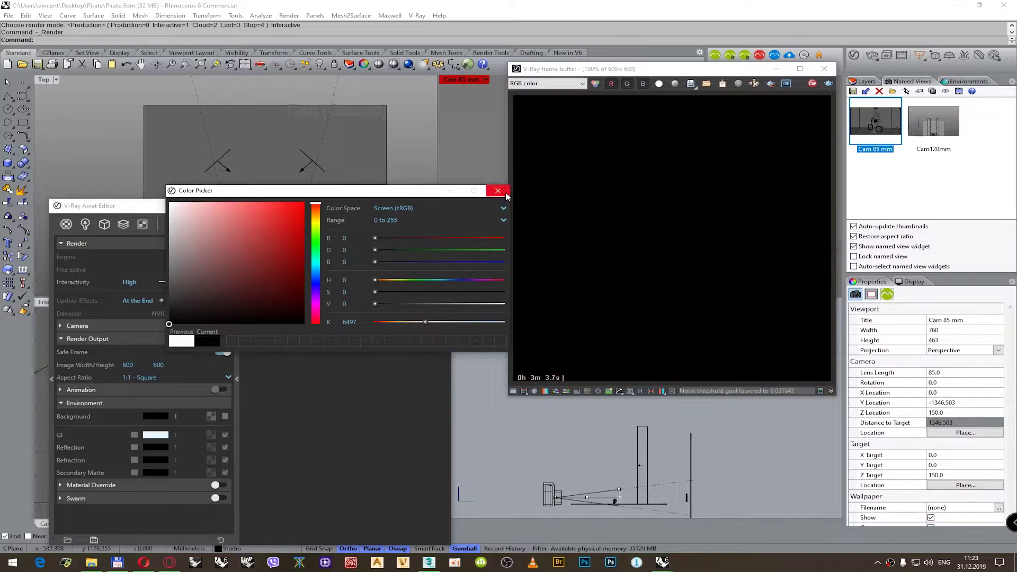
{"action": "left_click", "coordinate": [497, 190]}
{"action": "left_click_drag", "start_coordinate": [324, 206], "coordinate": [332, 284]}
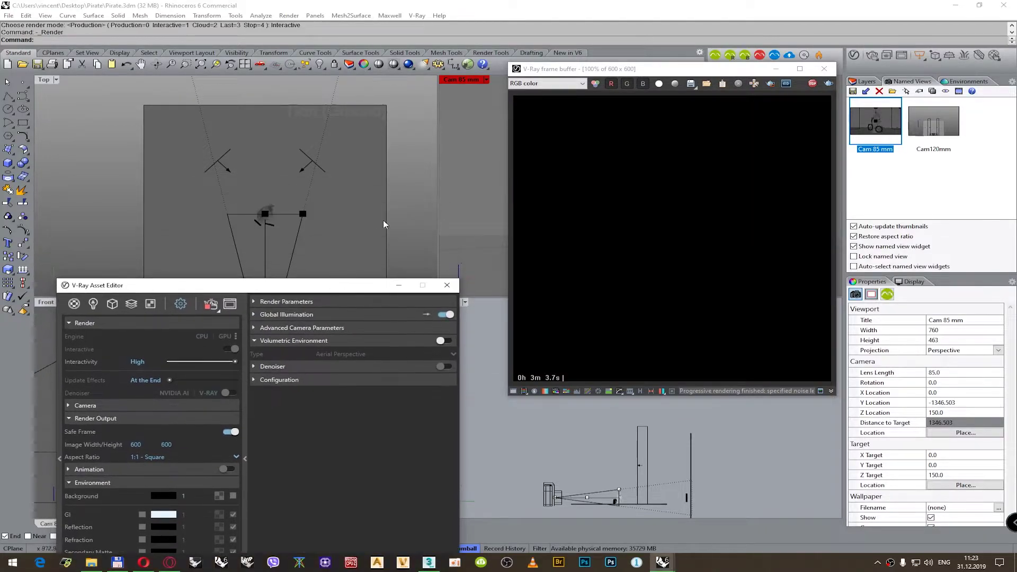
- Place a V-Ray dome light by point at the origin (0) without assigning a dome texture
{"action": "right_click_drag", "start_coordinate": [391, 210], "coordinate": [375, 187]}
{"action": "scroll", "coordinate": [370, 185], "scroll_direction": "down", "scroll_amount": 3}
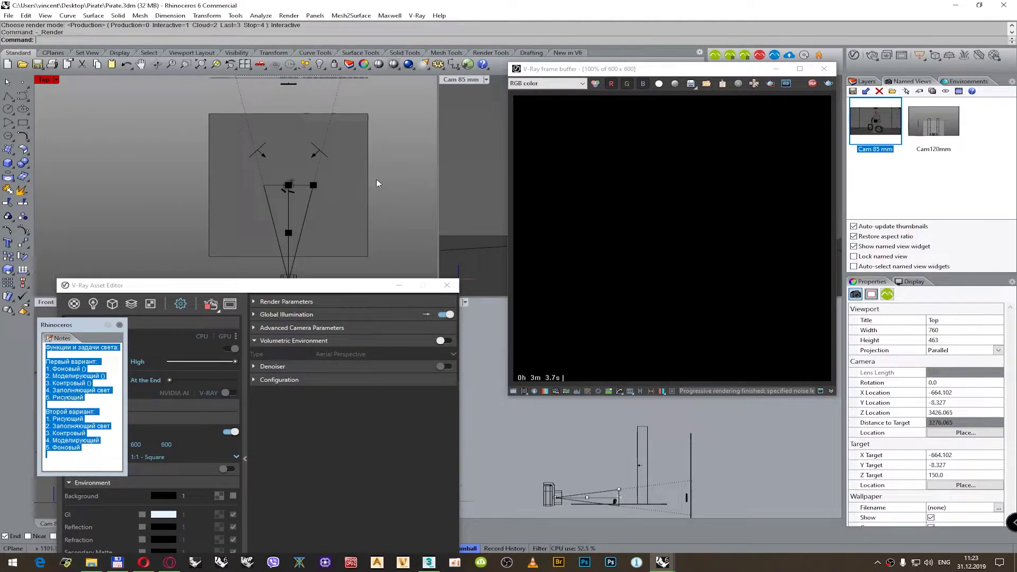
{"action": "left_click", "coordinate": [919, 55]}
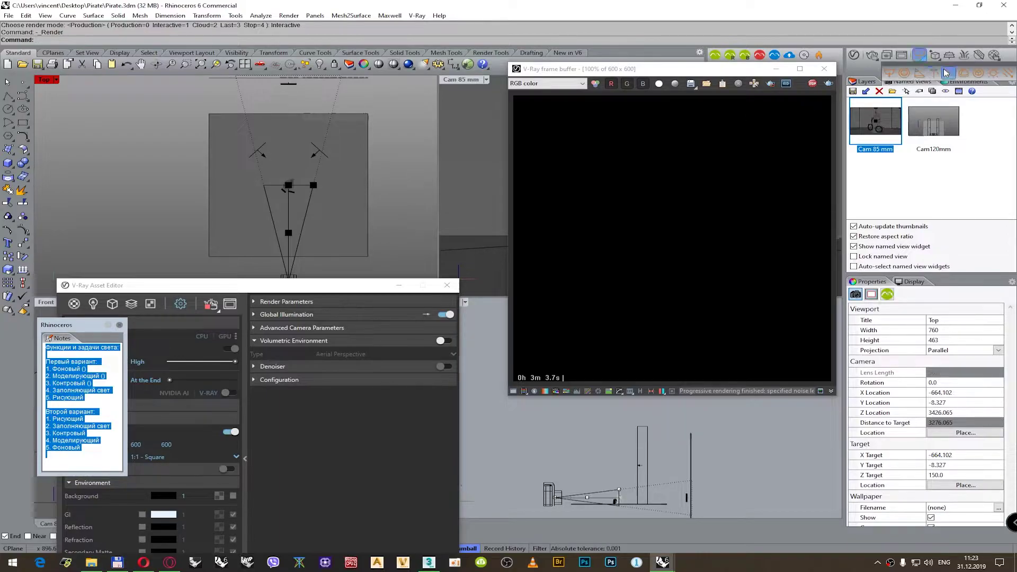
{"action": "left_click", "coordinate": [963, 74]}
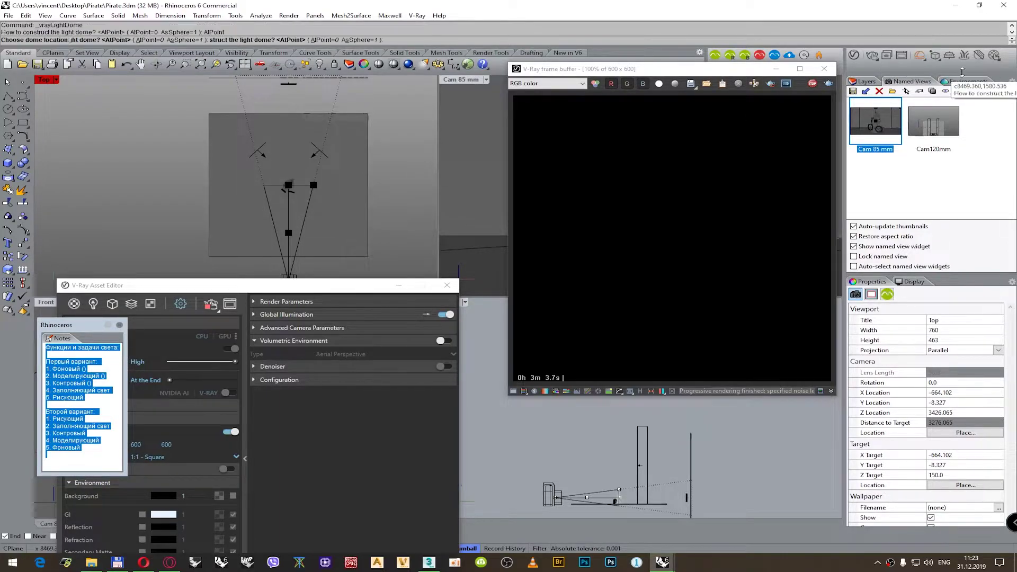
{"action": "left_click", "coordinate": [226, 207]}
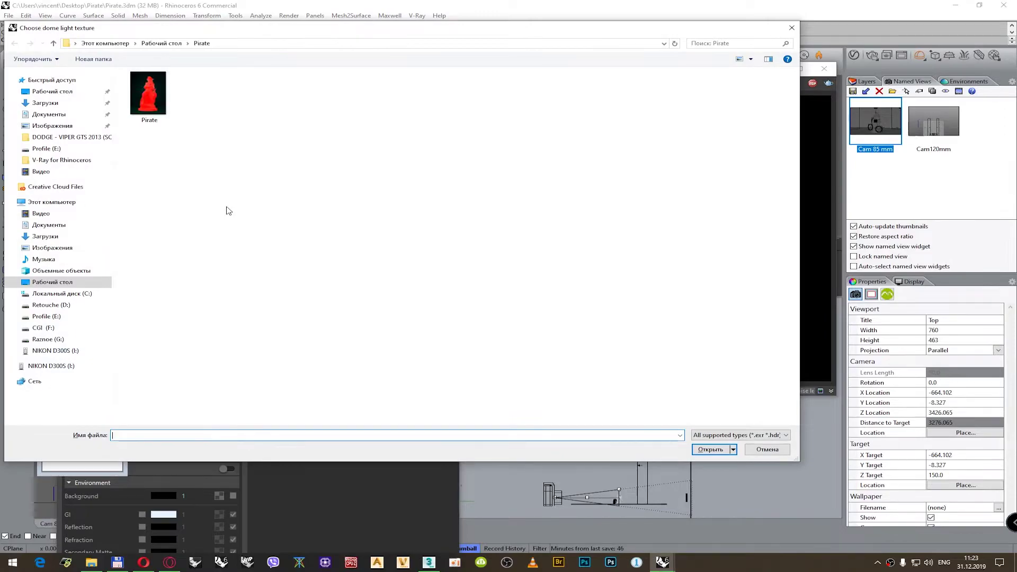
{"action": "left_click", "coordinate": [773, 450]}
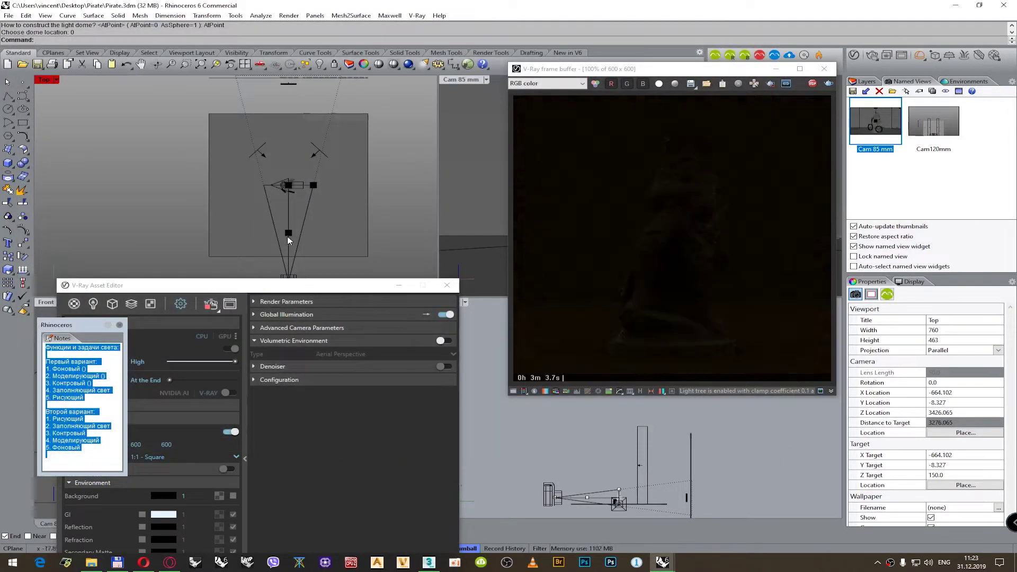
- Select the new dome light in the Right view and set its shape to Sphere in the asset editor
{"action": "left_click", "coordinate": [301, 189]}
{"action": "key", "text": "Escape"}
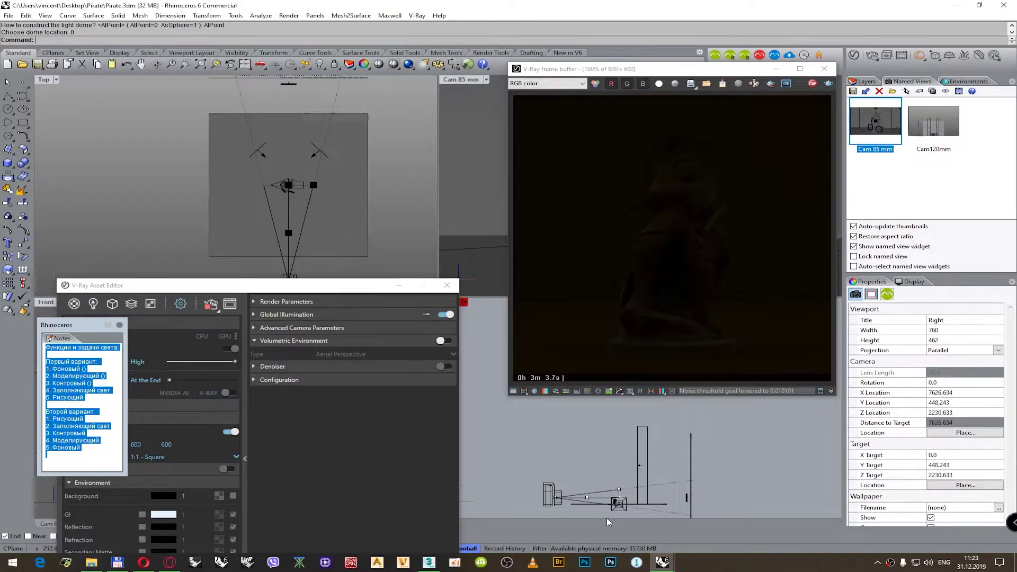
{"action": "scroll", "coordinate": [609, 515], "scroll_direction": "up", "scroll_amount": 2}
{"action": "left_click", "coordinate": [623, 507]}
{"action": "left_click", "coordinate": [667, 531]}
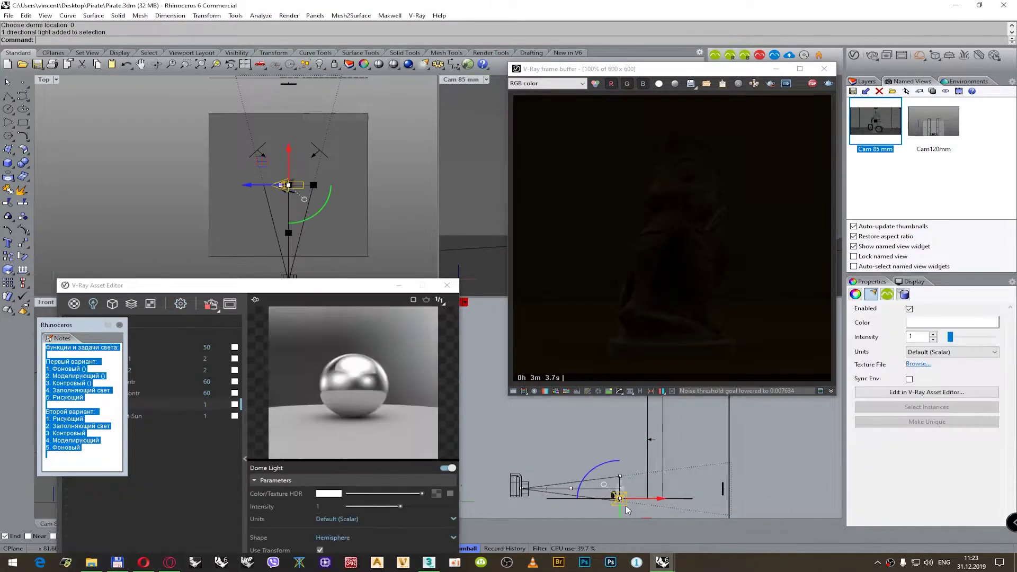
{"action": "left_click_drag", "start_coordinate": [362, 285], "coordinate": [347, 143]}
{"action": "left_click", "coordinate": [316, 396]}
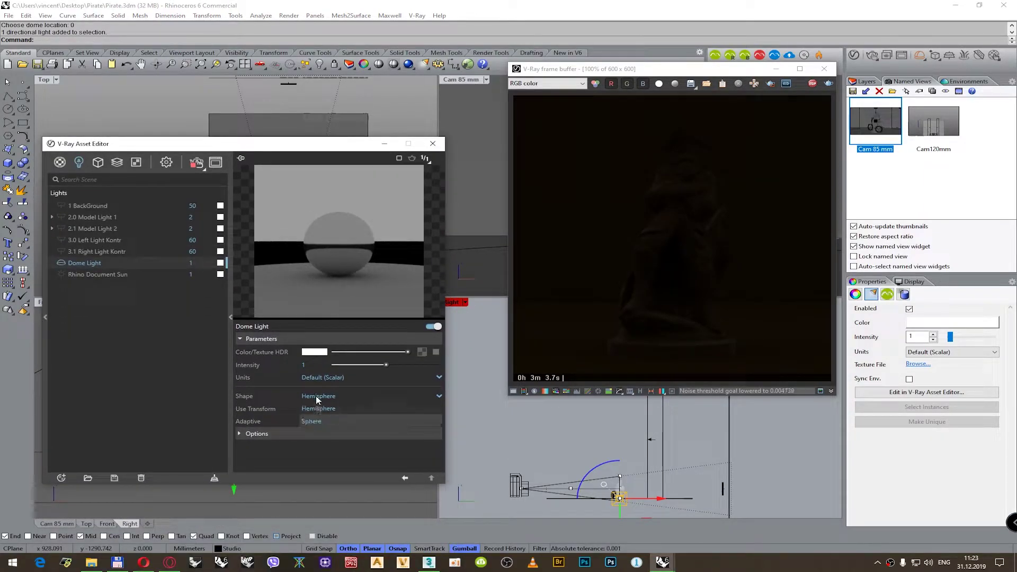
{"action": "left_click", "coordinate": [310, 420]}
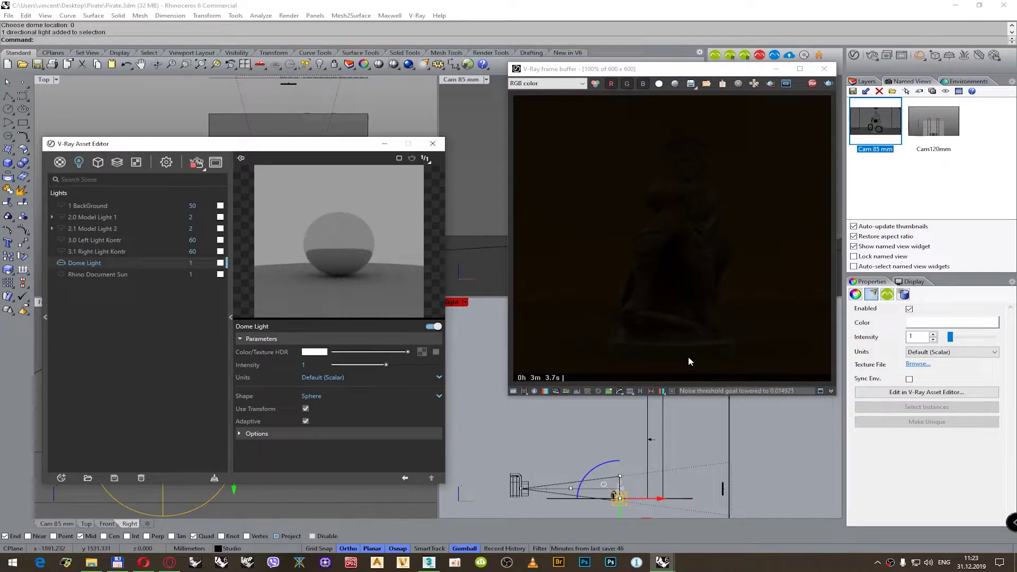
- Check the V-Ray messages window and turn off the render time stamp on the frame buffer image
{"action": "left_click", "coordinate": [821, 391]}
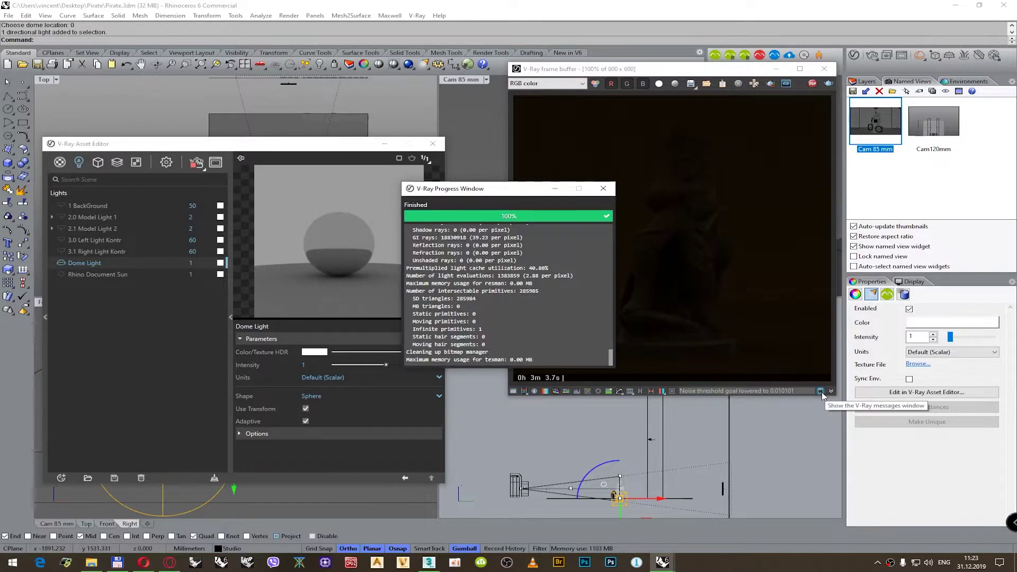
{"action": "left_click", "coordinate": [822, 391]}
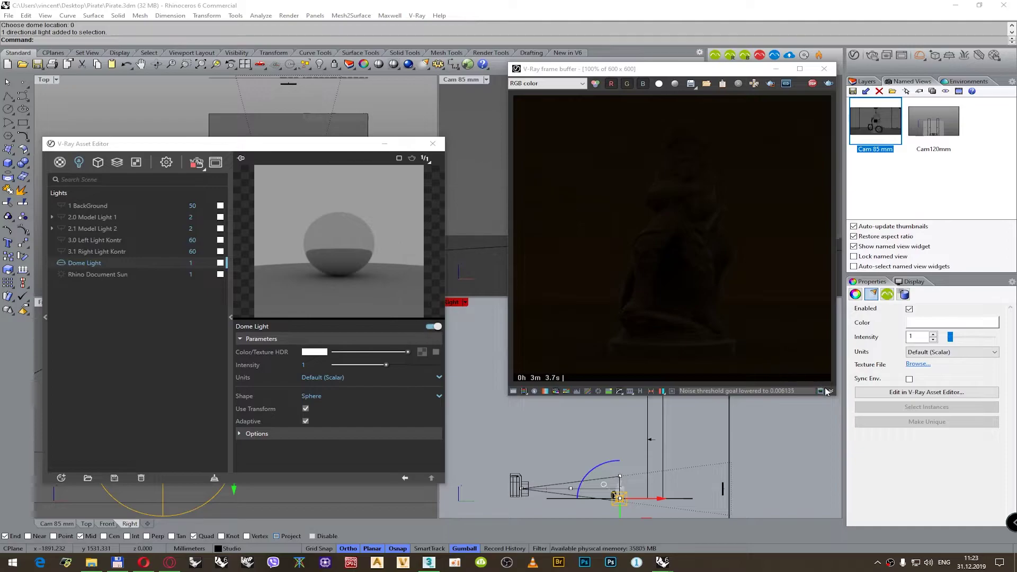
{"action": "left_click", "coordinate": [830, 391]}
{"action": "left_click", "coordinate": [788, 401]}
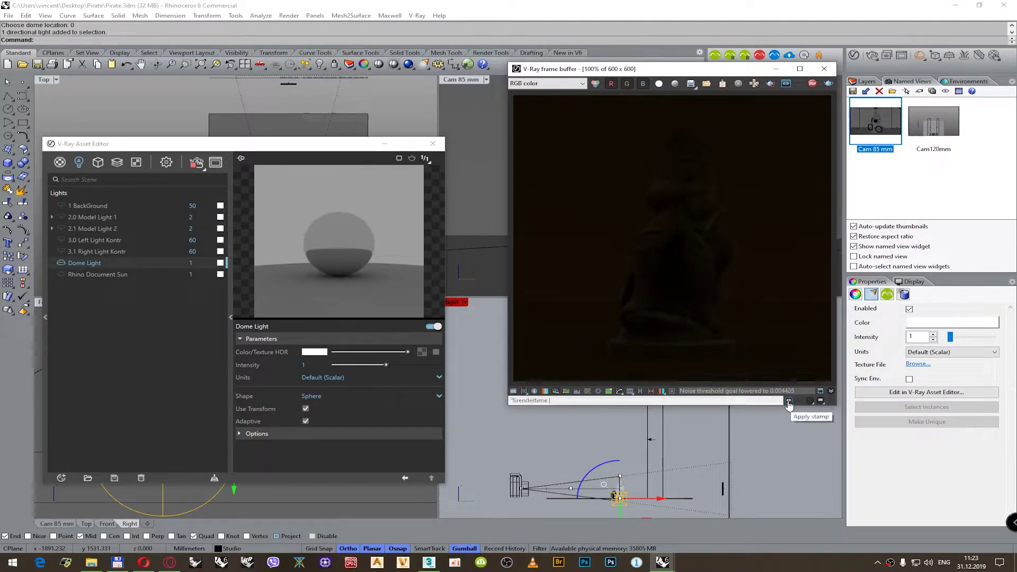
{"action": "left_click", "coordinate": [830, 391]}
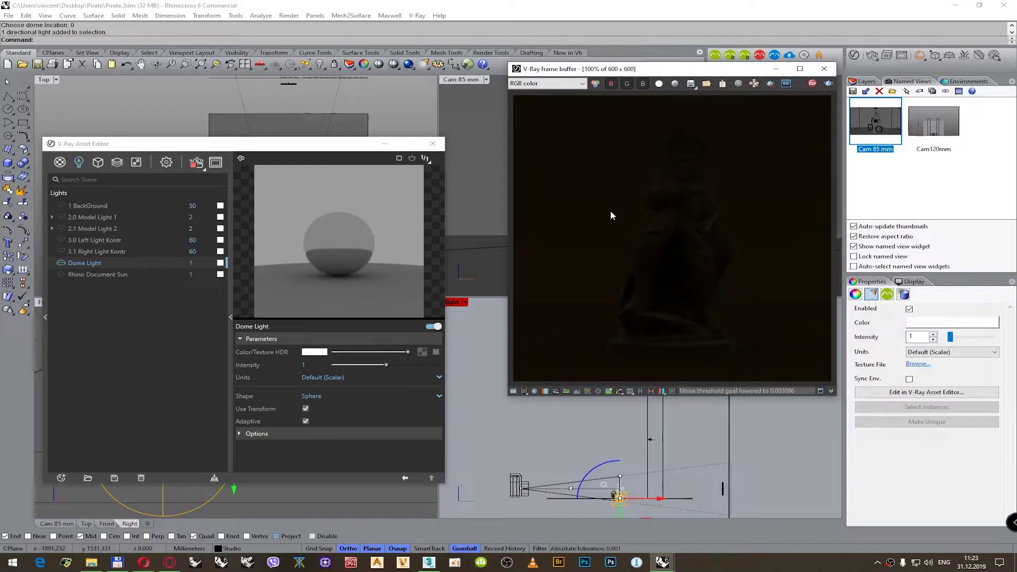
- Try a dome light intensity of 2 and inspect the pixel values in the statue's shadow areas
{"action": "double_click", "coordinate": [310, 365]}
{"action": "type", "text": "2"}
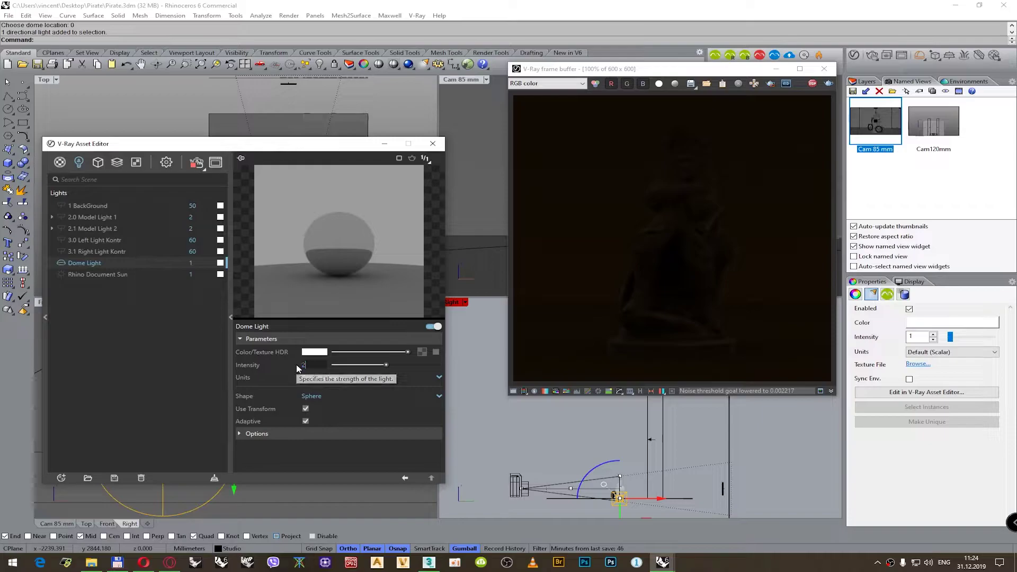
{"action": "key", "text": "Return"}
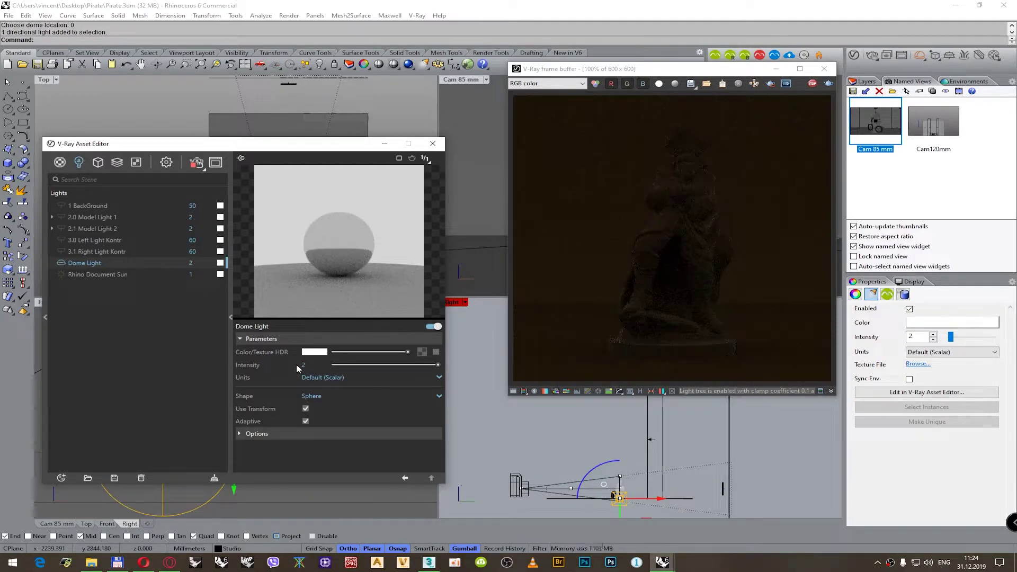
{"action": "right_click", "coordinate": [665, 272]}
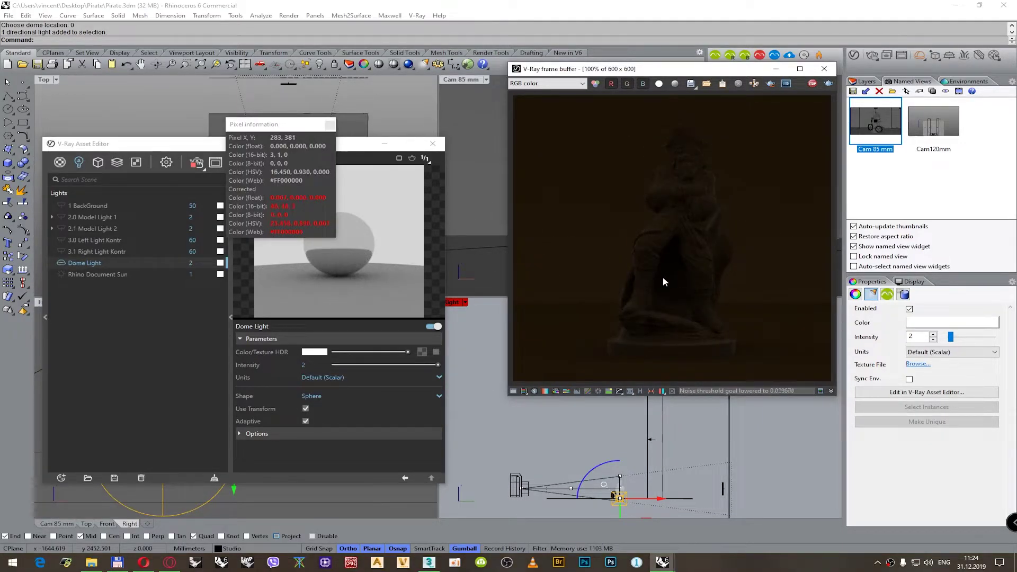
{"action": "right_click_drag", "start_coordinate": [662, 277], "coordinate": [627, 296]}
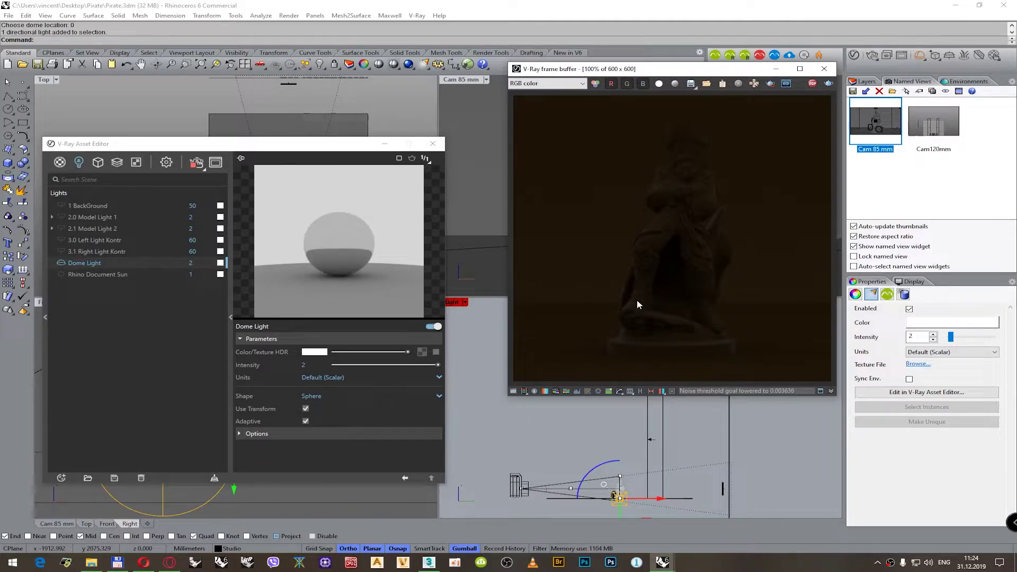
- Set the dome light's intensity to 3 and inspect the pixel values across the statue
{"action": "left_click", "coordinate": [306, 365]}
{"action": "type", "text": "3"}
{"action": "key", "text": "Return"}
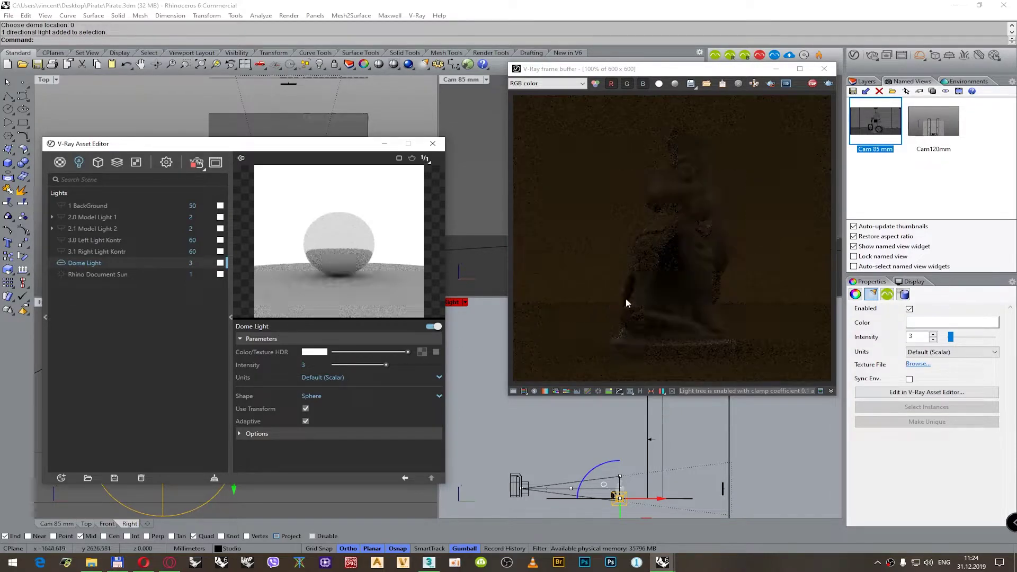
{"action": "right_click", "coordinate": [631, 295]}
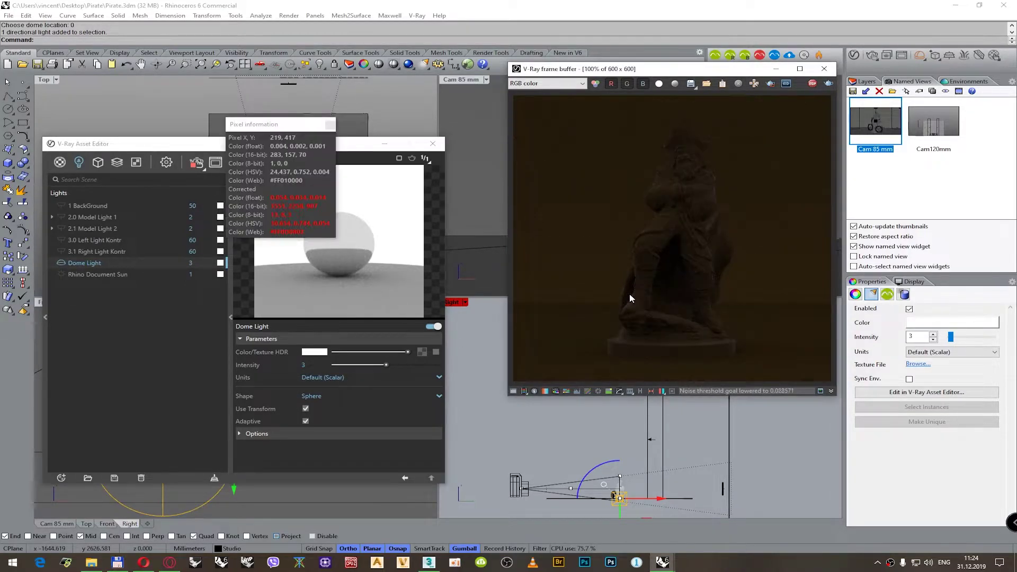
{"action": "right_click_drag", "start_coordinate": [631, 298], "coordinate": [671, 244]}
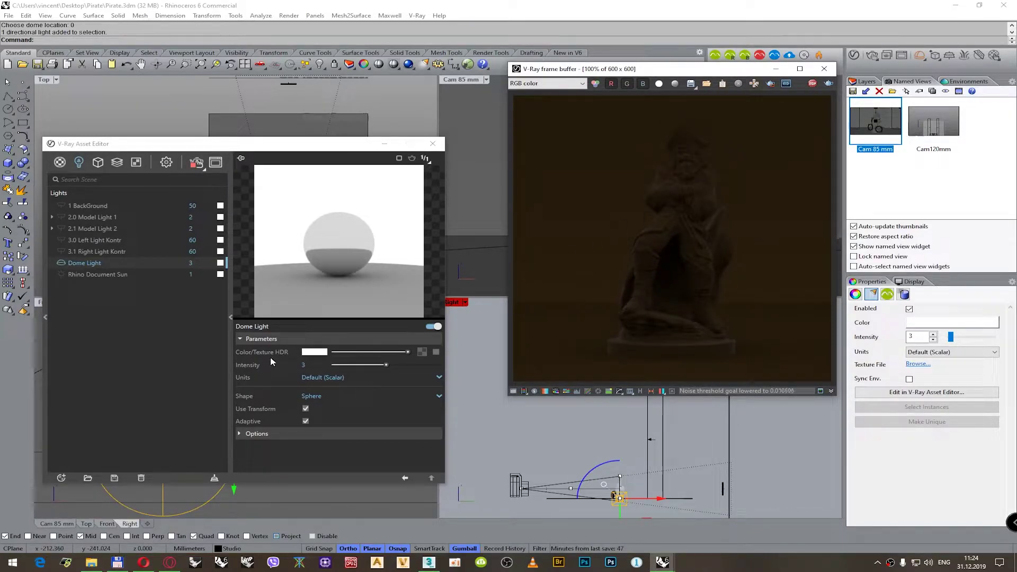
- Rename the dome light as Fill Light v1 and disable it
{"action": "left_click", "coordinate": [98, 263]}
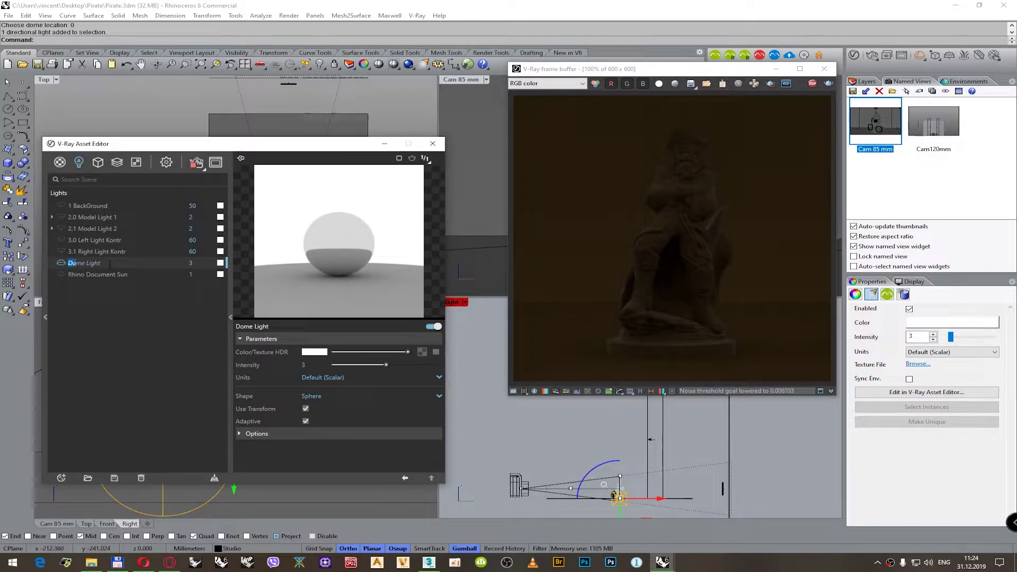
{"action": "type", "text": "R"}
{"action": "left_click", "coordinate": [62, 263]}
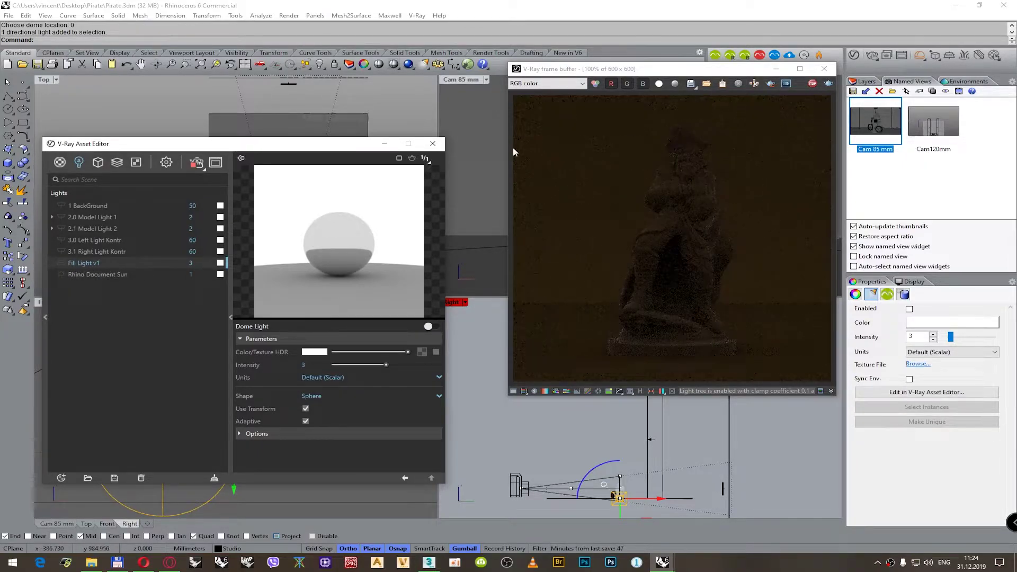
- Stop the current render and restart interactive rendering from the Cam 85 mm view
{"action": "left_click", "coordinate": [456, 113]}
{"action": "left_click", "coordinate": [812, 84]}
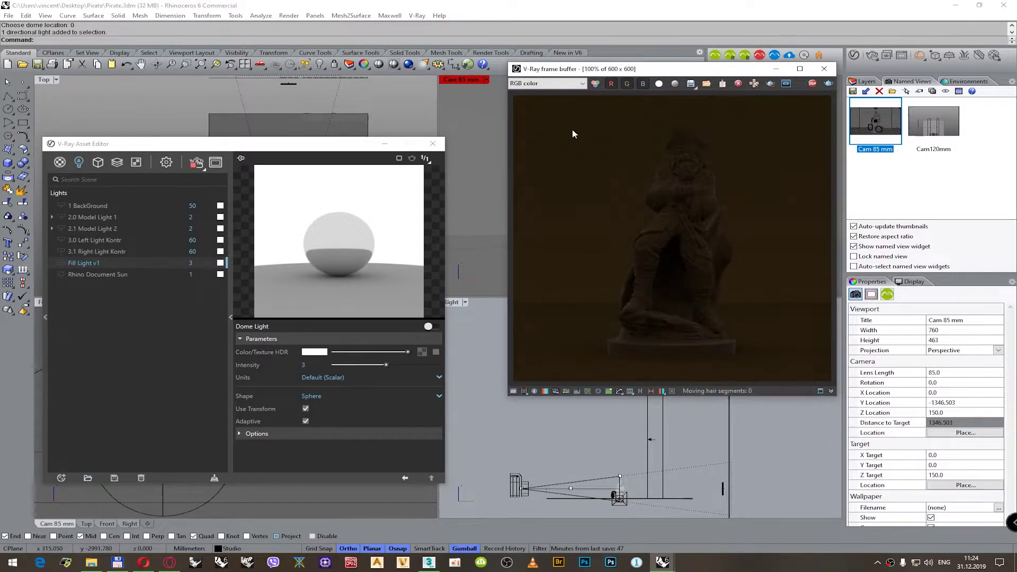
{"action": "left_click", "coordinate": [871, 56]}
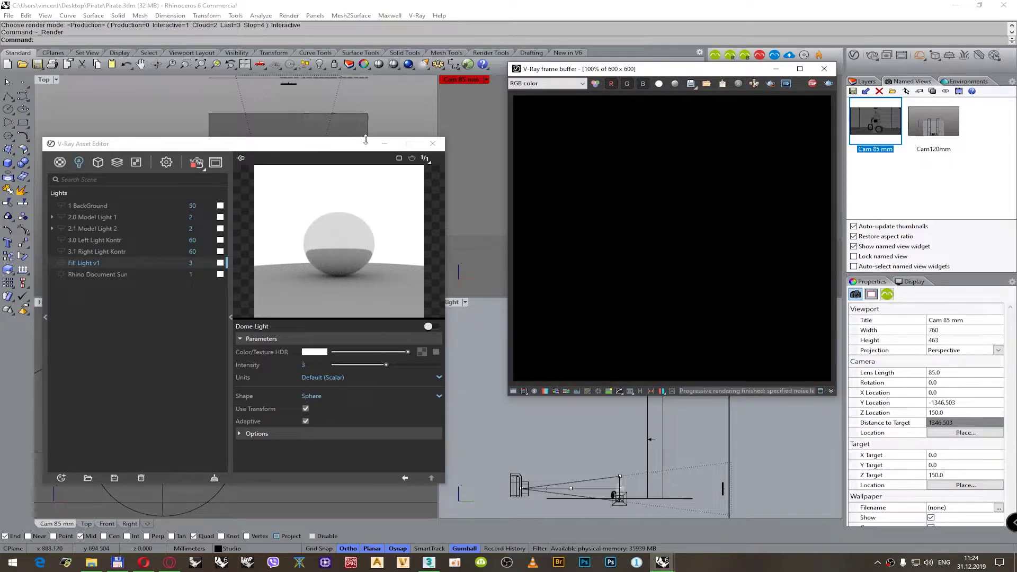
- Draw a 1200 by 1200 mm rectangular light in the Front view, starting from the origin (0) and extending left and upward
{"action": "scroll", "coordinate": [283, 399], "scroll_direction": "down", "scroll_amount": 6}
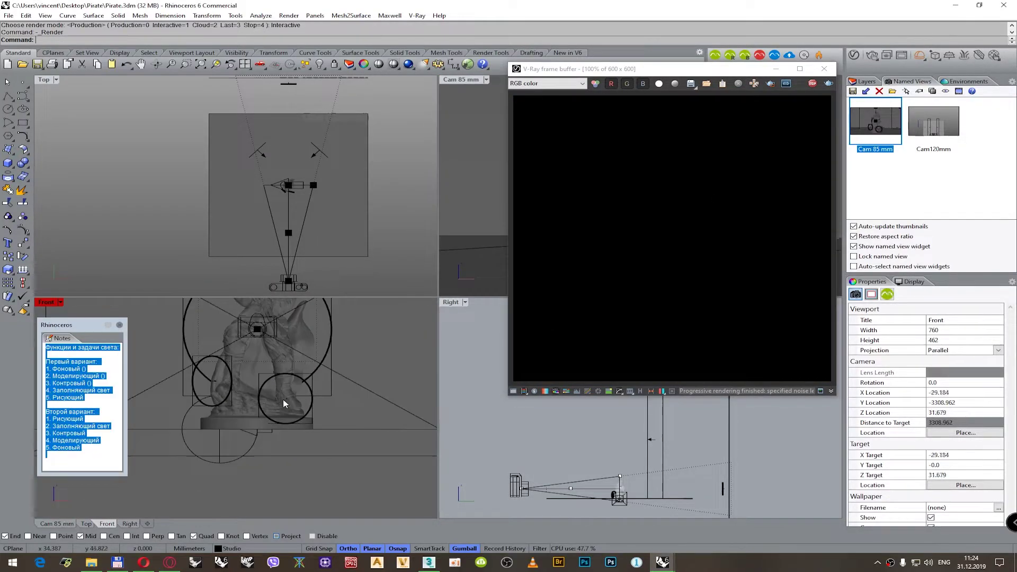
{"action": "left_click", "coordinate": [921, 55]}
{"action": "left_click", "coordinate": [890, 73]}
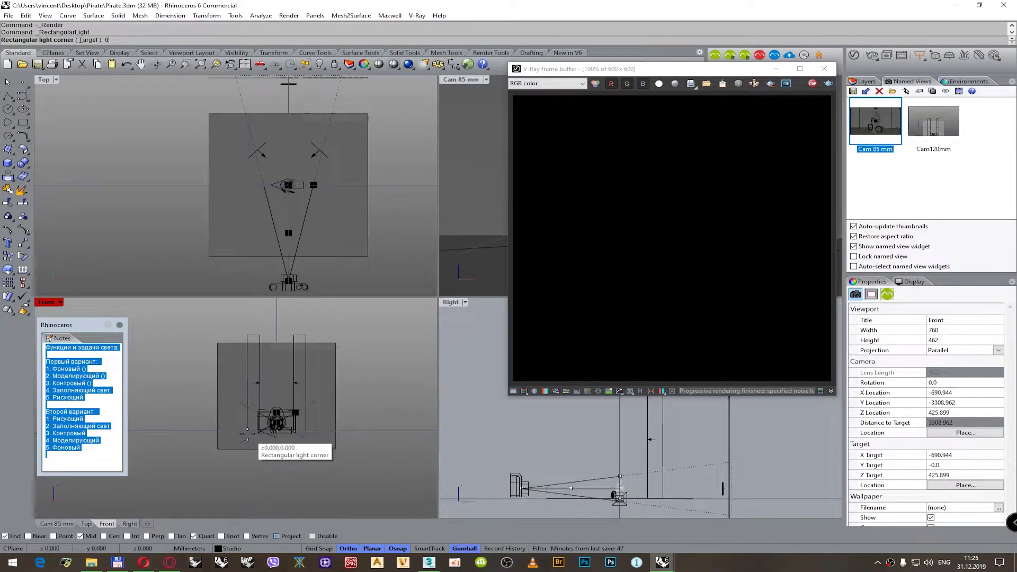
{"action": "type", "text": "0"}
{"action": "key", "text": "Return"}
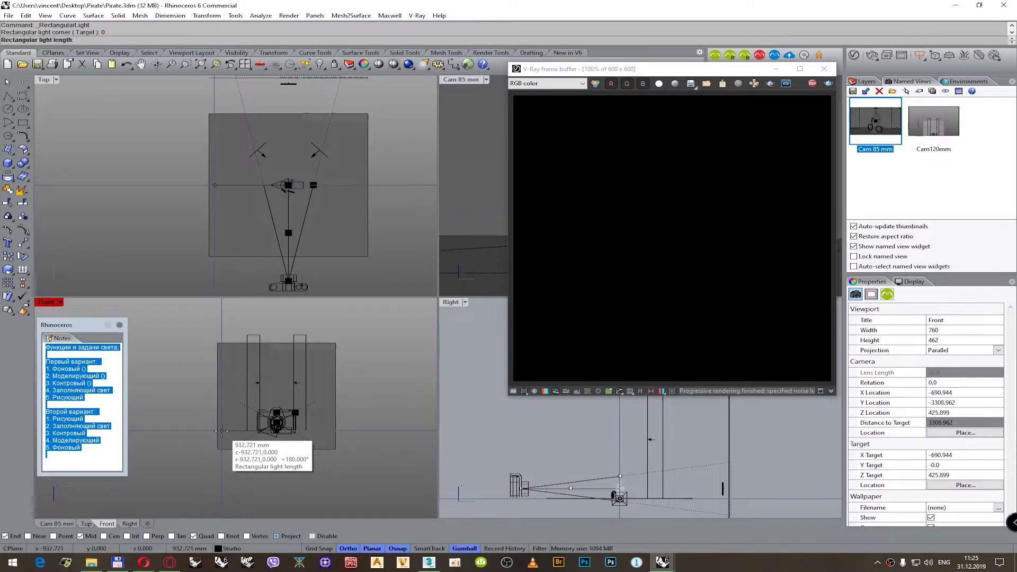
{"action": "type", "text": "12000"}
{"action": "key", "text": "Return"}
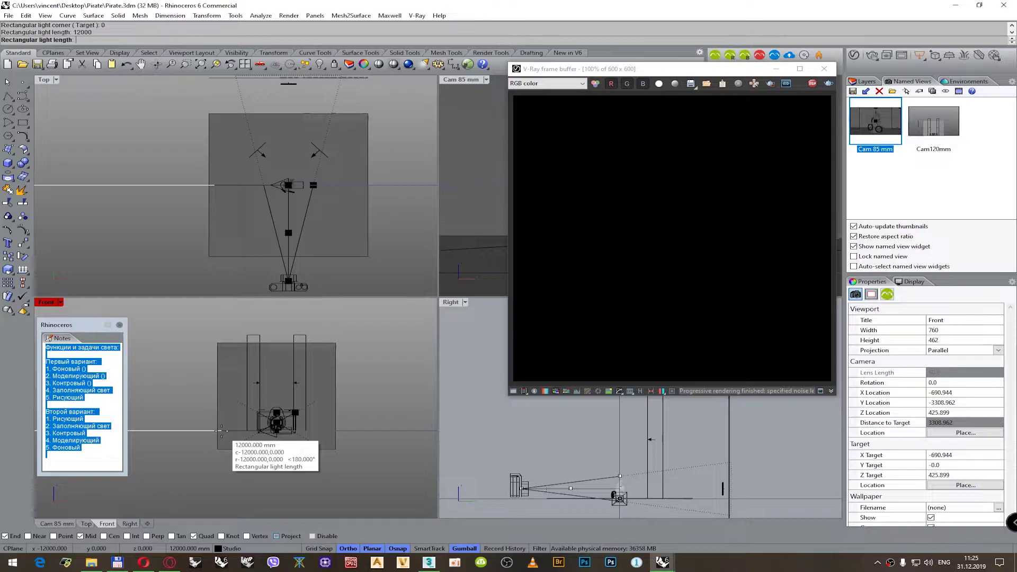
{"action": "type", "text": "1"}
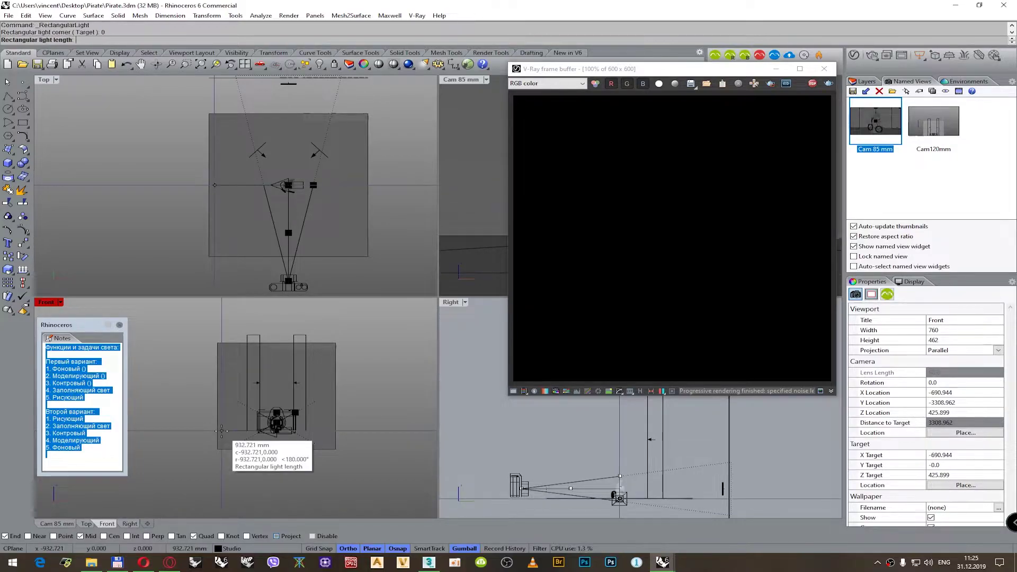
{"action": "type", "text": "200"}
{"action": "key", "text": "Return"}
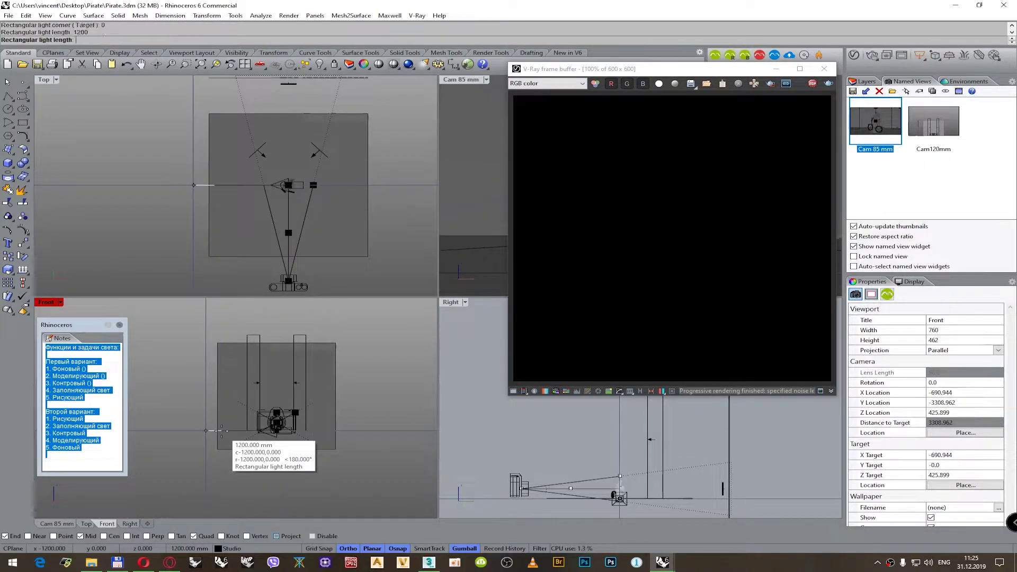
{"action": "left_click", "coordinate": [204, 417]}
{"action": "type", "text": "1200"}
{"action": "key", "text": "Return"}
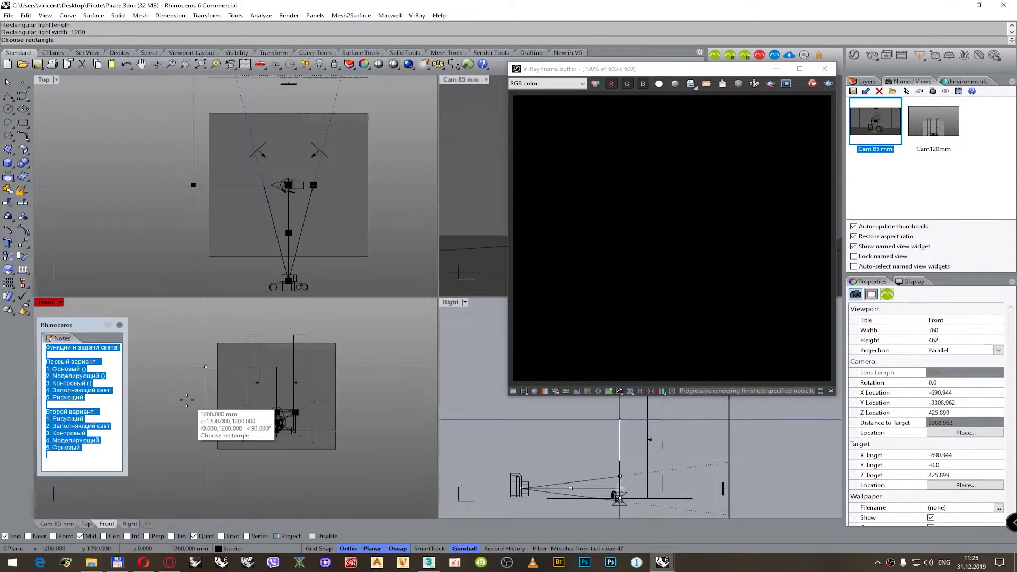
{"action": "left_click", "coordinate": [208, 368]}
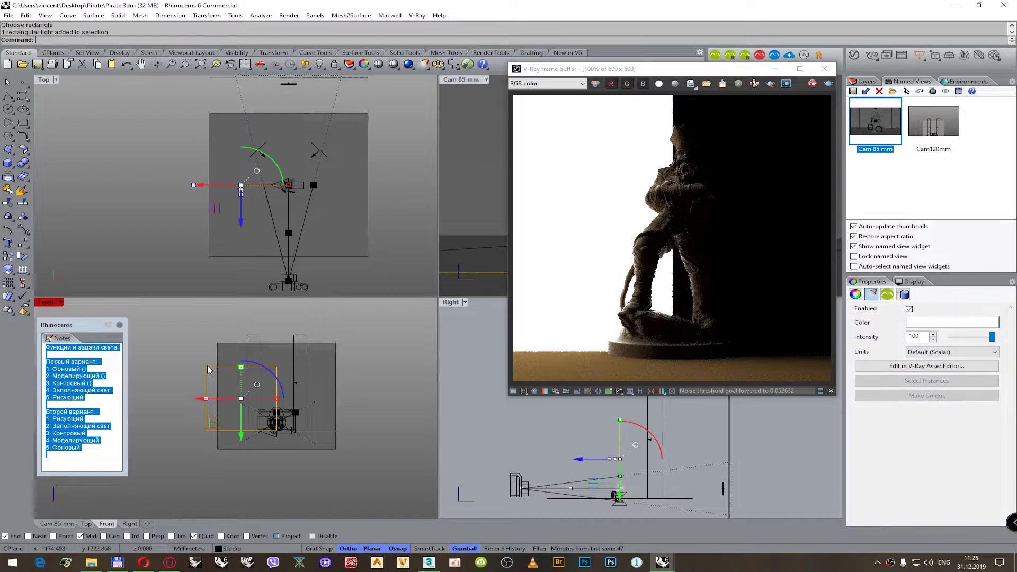
- Rotate the rectangular light 180 degrees in the Top view and move it back just behind the camera, facing the statue
{"action": "right_click_drag", "start_coordinate": [230, 276], "coordinate": [210, 235]}
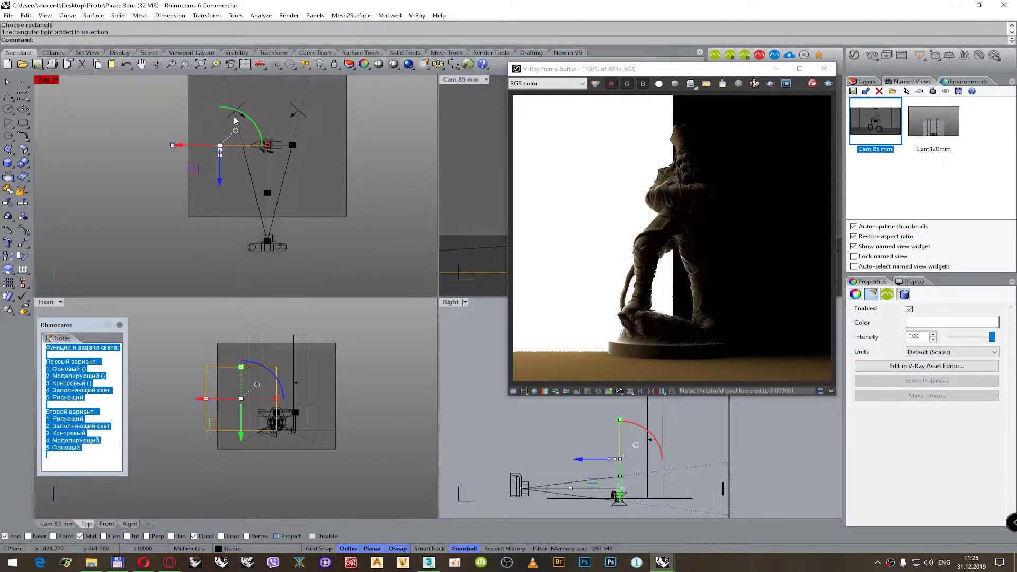
{"action": "left_click", "coordinate": [253, 125]}
{"action": "type", "text": "180"}
{"action": "key", "text": "Return"}
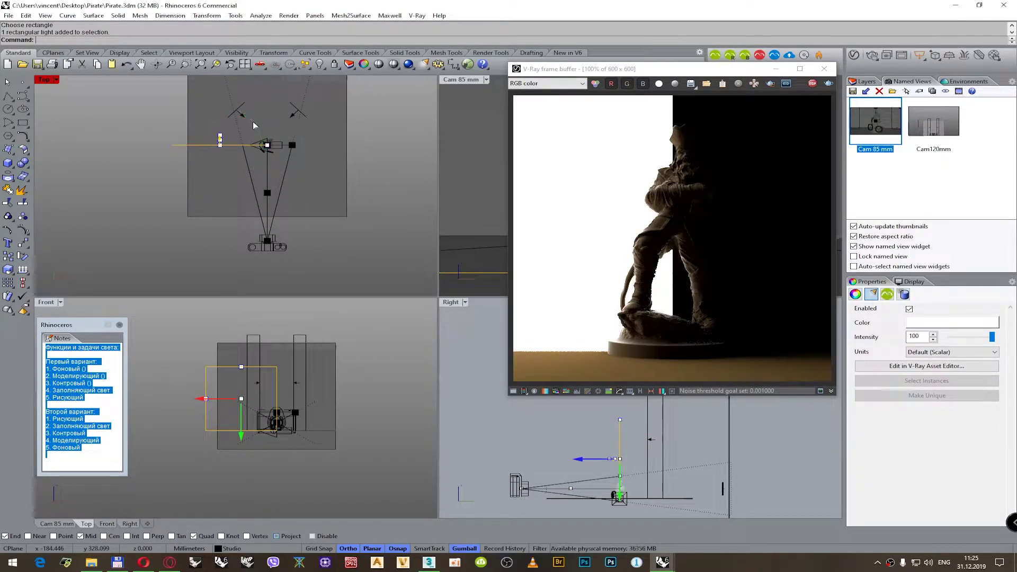
{"action": "left_click_drag", "start_coordinate": [222, 113], "coordinate": [223, 233]}
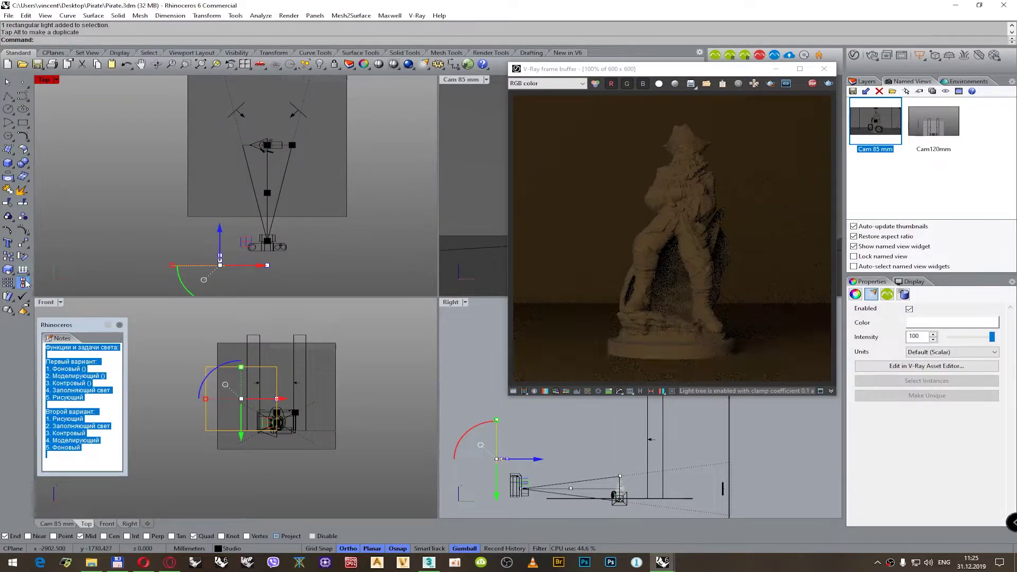
- Align the rectangular light to the origin (0) with the VertCenter alignment in the Top view
{"action": "left_click", "coordinate": [24, 283]}
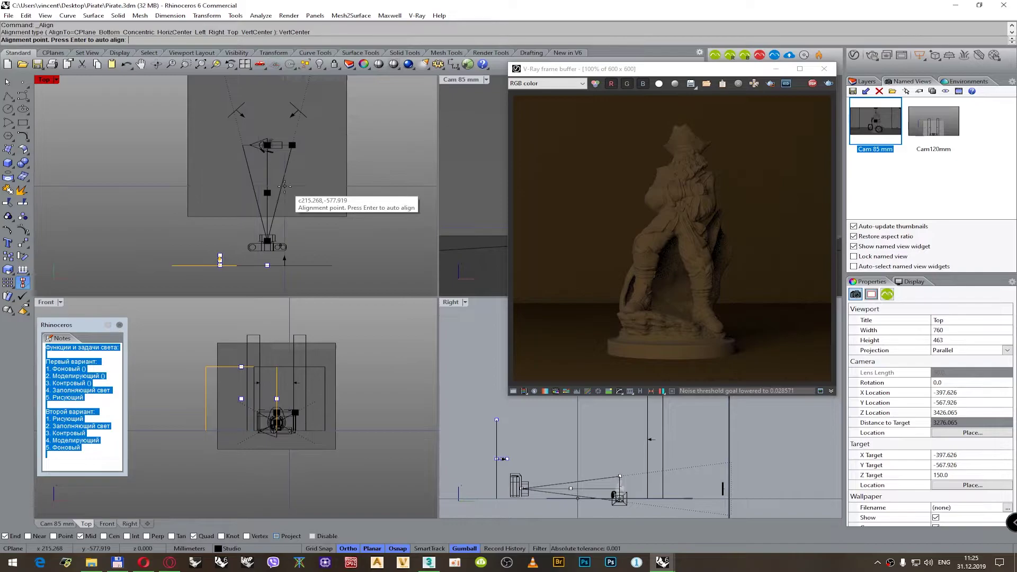
{"action": "type", "text": "0"}
{"action": "key", "text": "Return"}
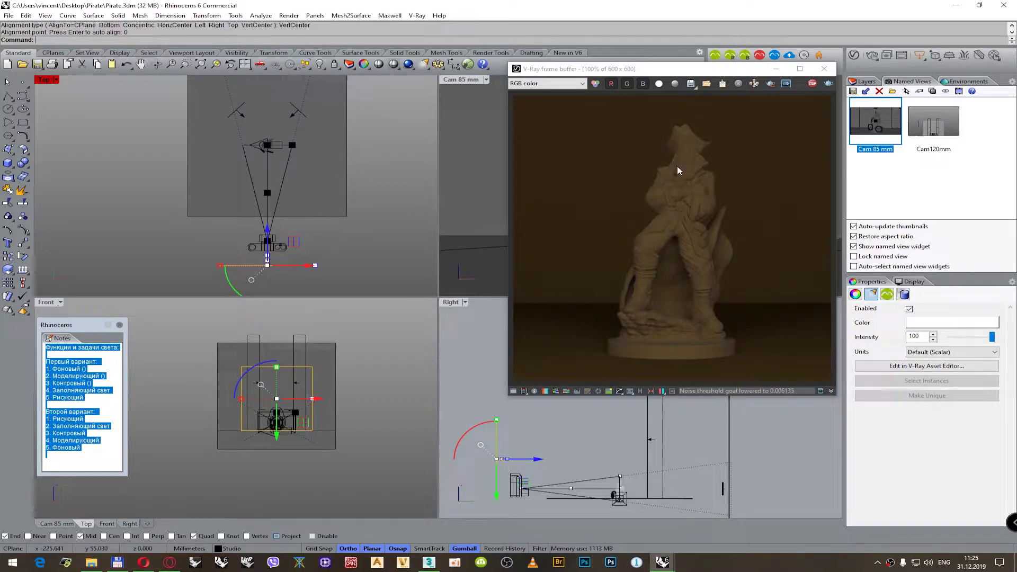
- Inspect the statue's legs in the render, and set the rectangular light's intensity to 50
{"action": "scroll", "coordinate": [633, 281], "scroll_direction": "up", "scroll_amount": 4}
{"action": "right_click", "coordinate": [636, 275]}
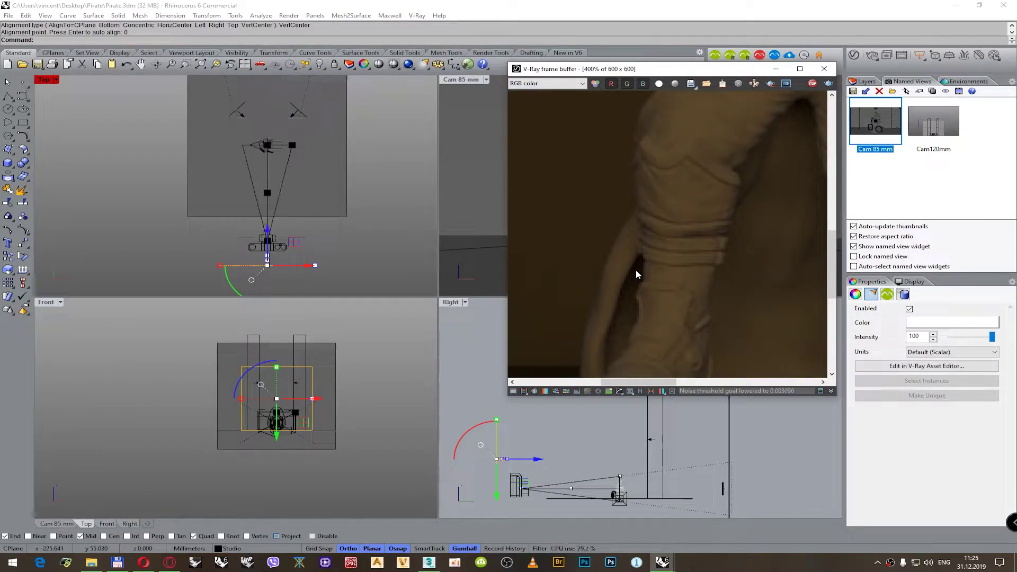
{"action": "scroll", "coordinate": [637, 275], "scroll_direction": "down", "scroll_amount": 4}
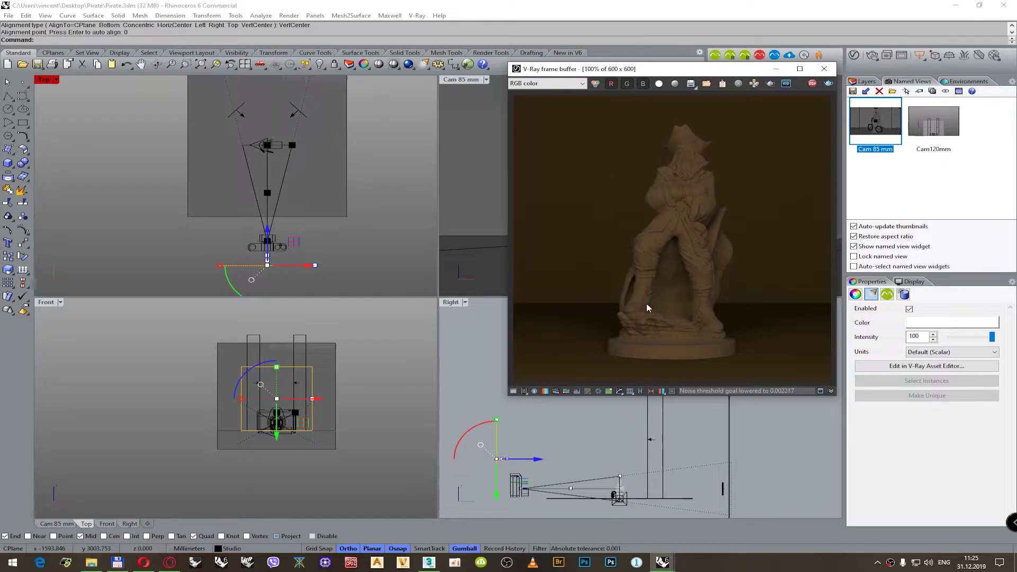
{"action": "scroll", "coordinate": [651, 298], "scroll_direction": "up", "scroll_amount": 4}
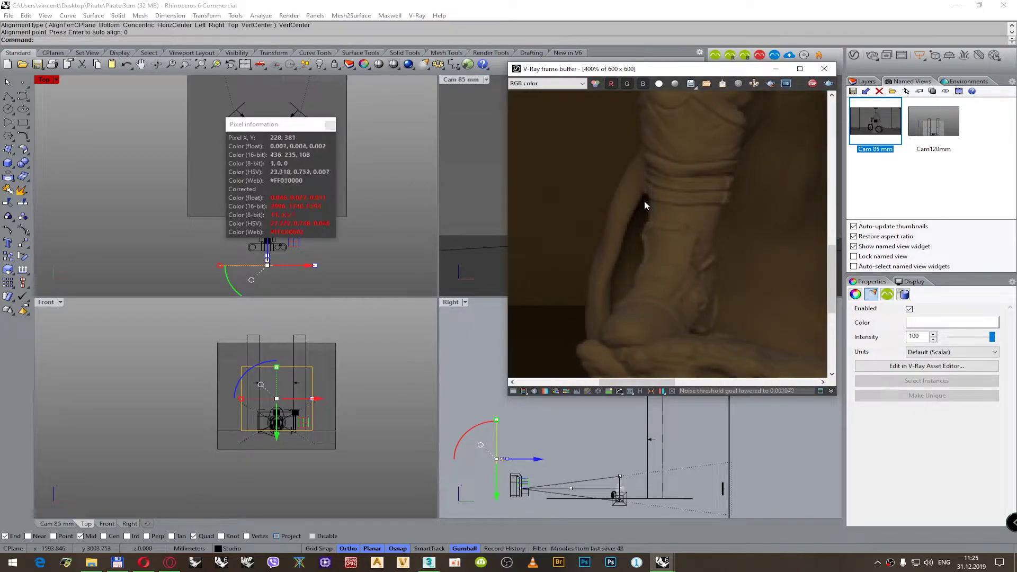
{"action": "scroll", "coordinate": [582, 271], "scroll_direction": "down", "scroll_amount": 4}
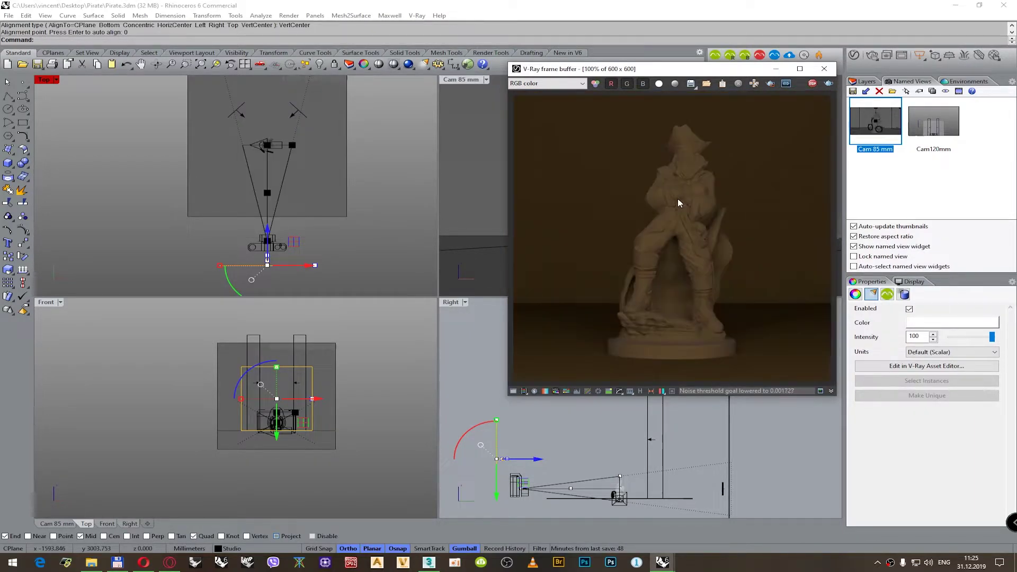
{"action": "left_click", "coordinate": [912, 338]}
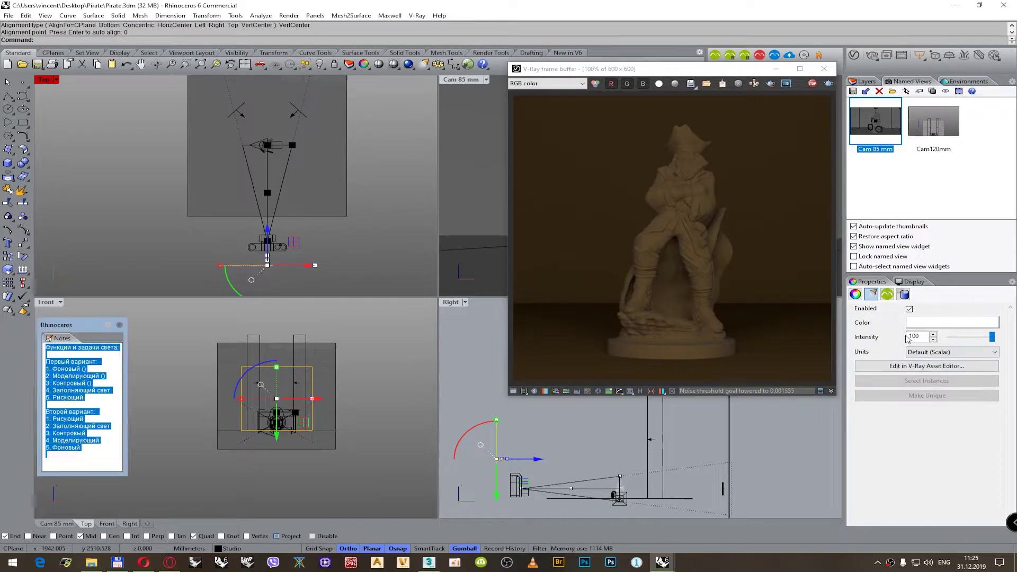
{"action": "double_click", "coordinate": [909, 338]}
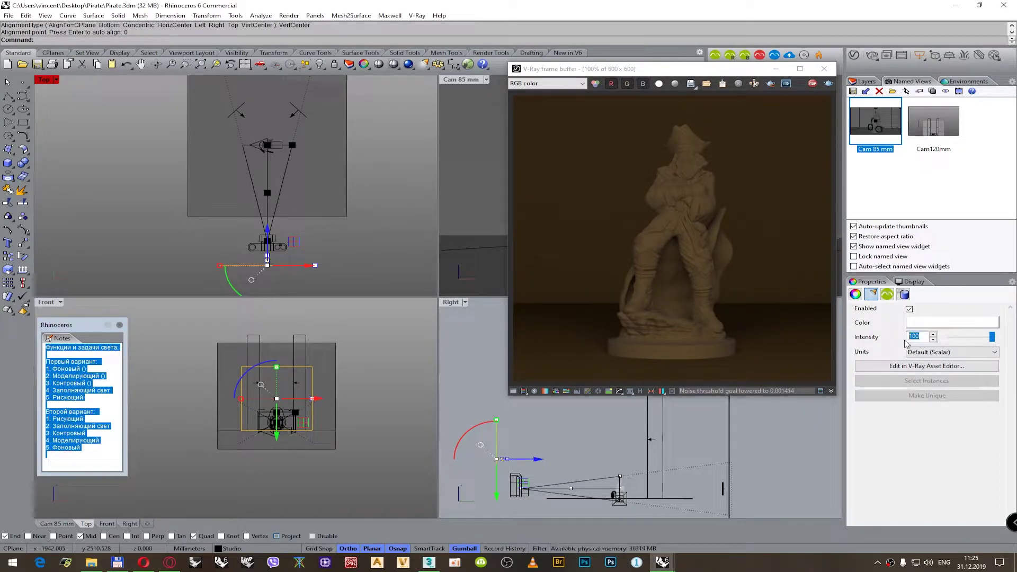
{"action": "type", "text": "50"}
{"action": "key", "text": "Return"}
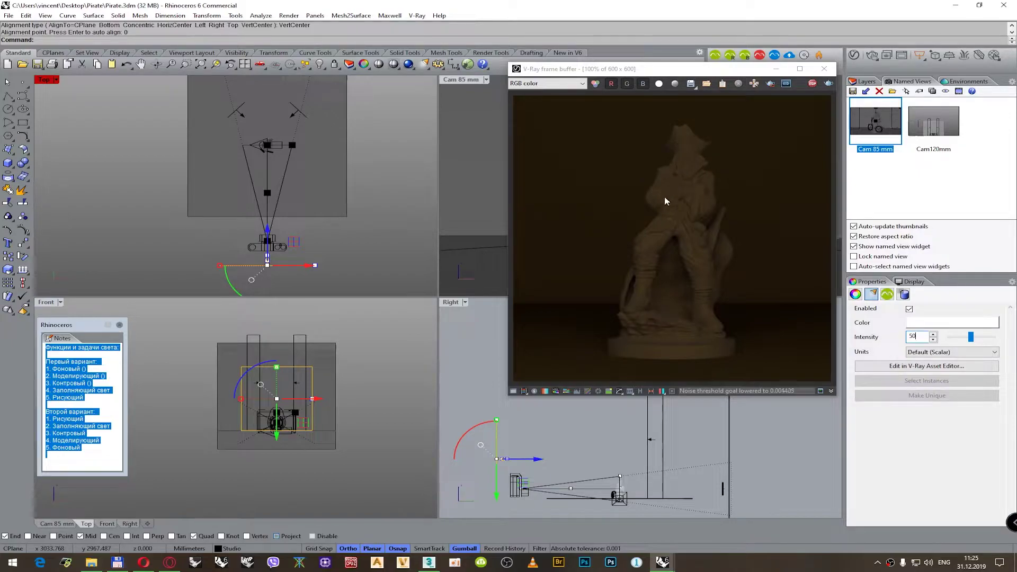
- Set the intensity of the rectangular light behind the camera to 30 in the V-Ray Asset Editor
{"action": "left_click", "coordinate": [268, 268]}
{"action": "left_click", "coordinate": [268, 264]}
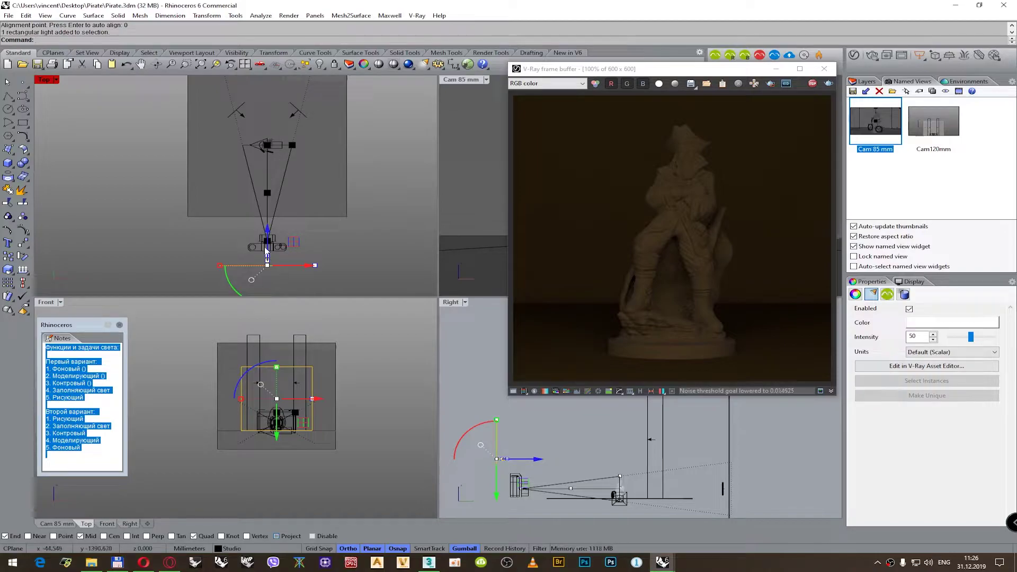
{"action": "left_click", "coordinate": [153, 183]}
{"action": "right_click_drag", "start_coordinate": [153, 184], "coordinate": [152, 195]}
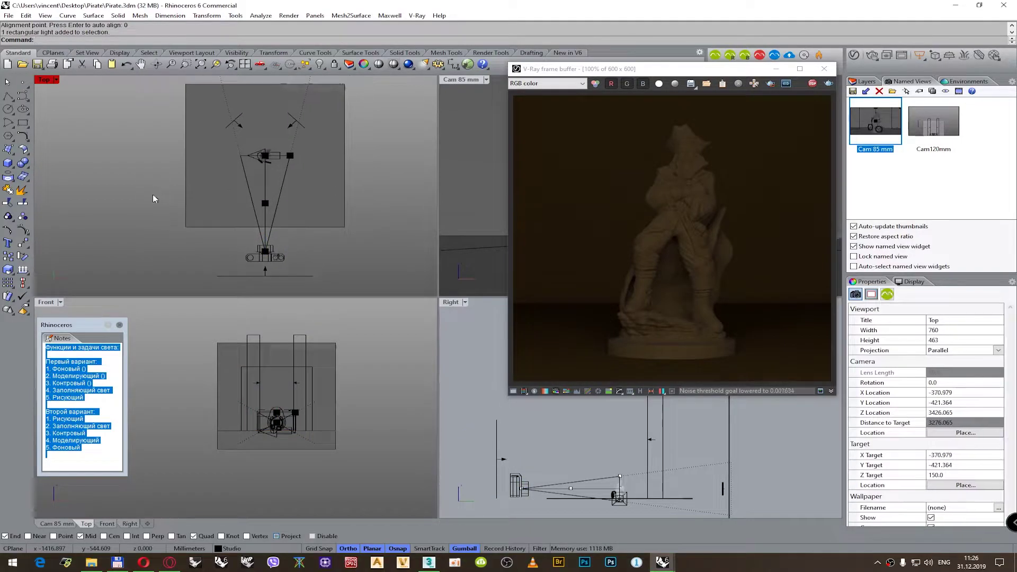
{"action": "left_click", "coordinate": [306, 275]}
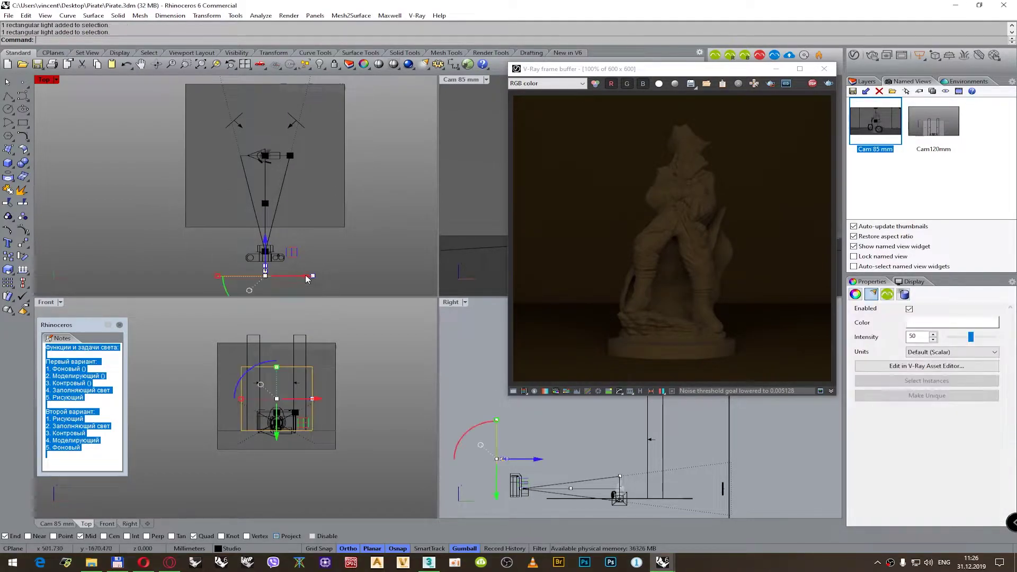
{"action": "left_click", "coordinate": [884, 367]}
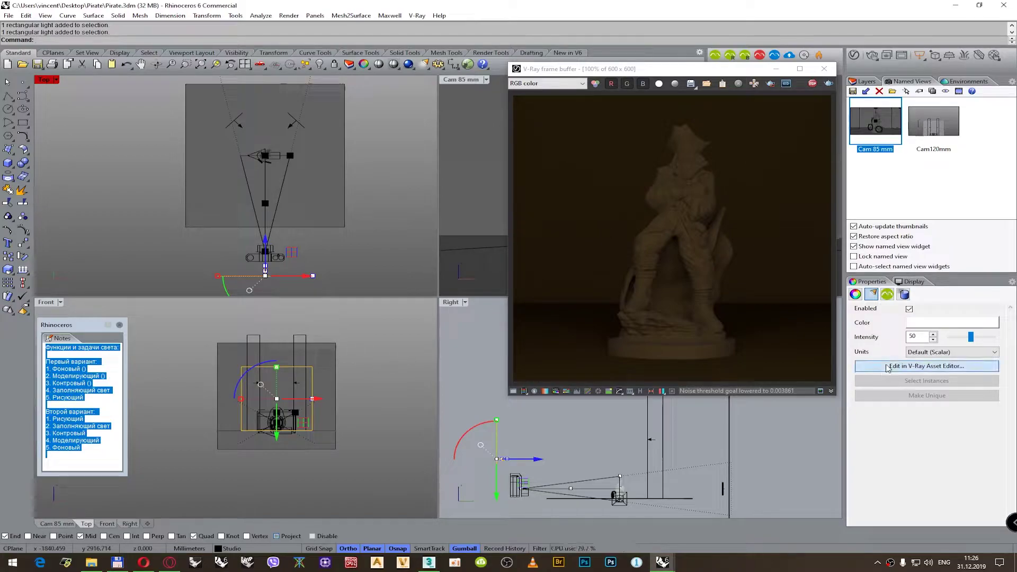
{"action": "left_click", "coordinate": [306, 365]}
{"action": "type", "text": "30"}
{"action": "key", "text": "Return"}
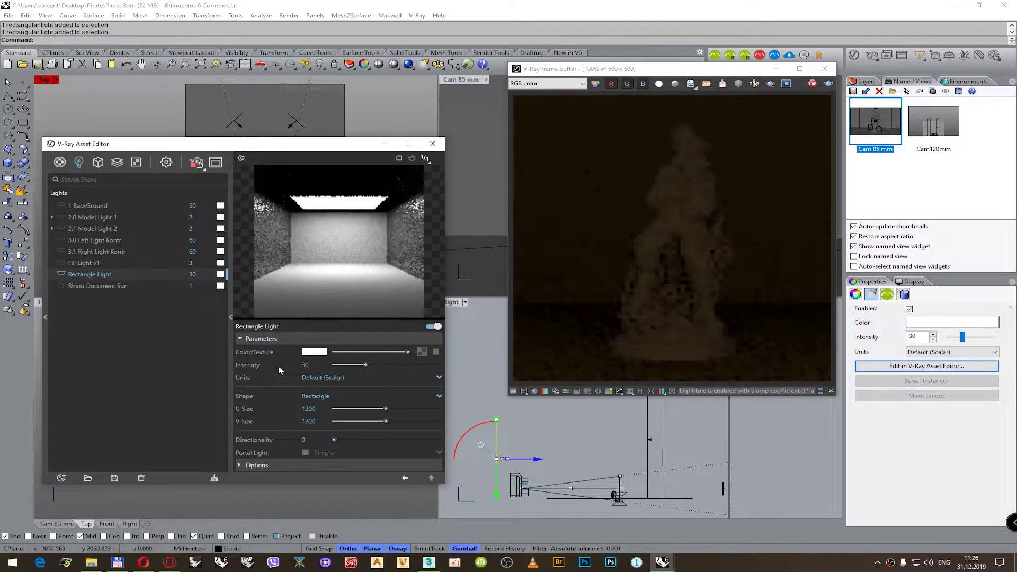
- Rename the rectangle light as 4.1 Fill Light v2 and the dome fill light as 4.0 Fill Light v1
{"action": "left_click", "coordinate": [104, 275]}
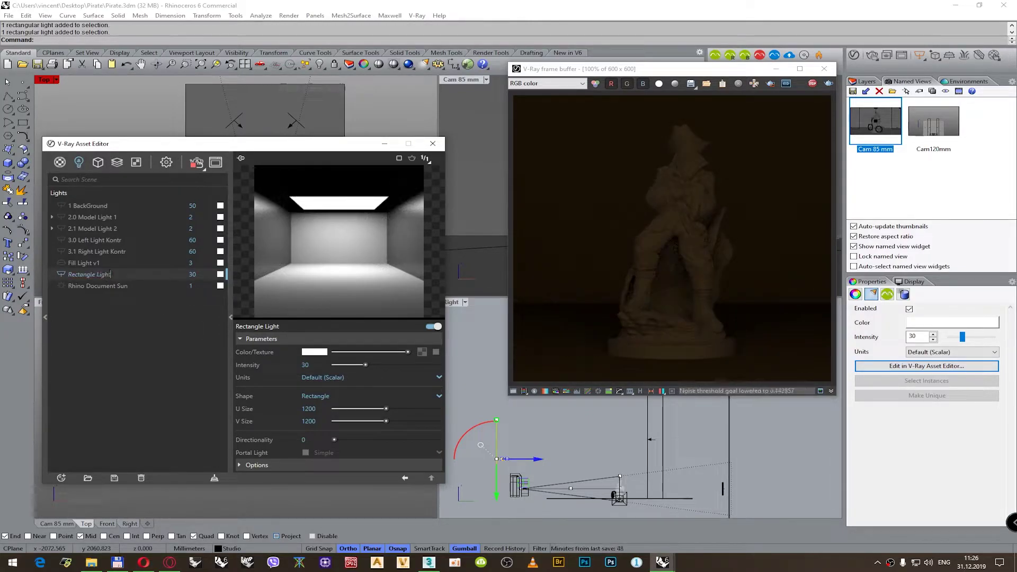
{"action": "type", "text": "Fill Light v2"}
{"action": "key", "text": "Return"}
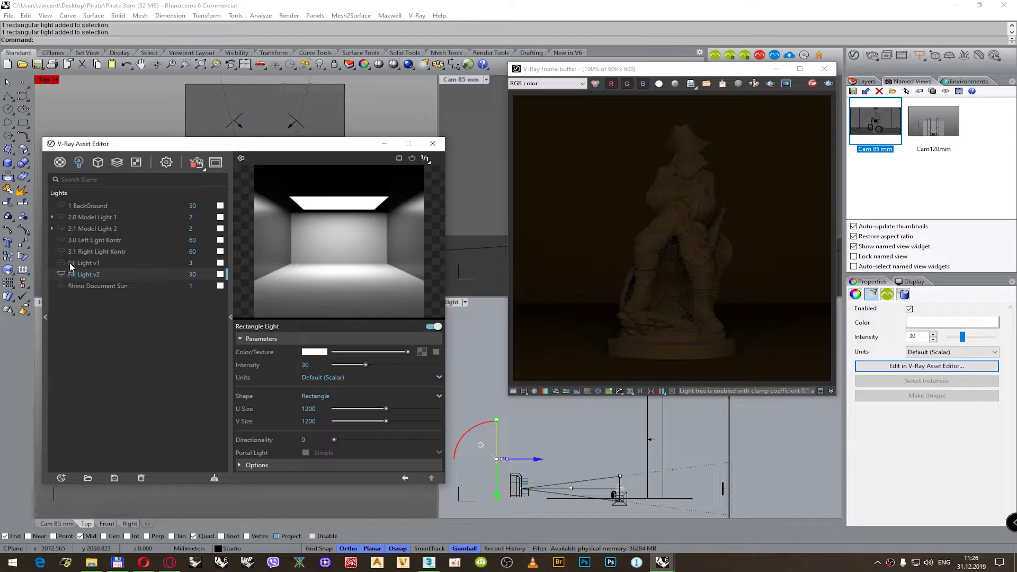
{"action": "left_click", "coordinate": [69, 263]}
{"action": "type", "text": "4.0"}
{"action": "key", "text": "Return"}
{"action": "left_click", "coordinate": [74, 278]}
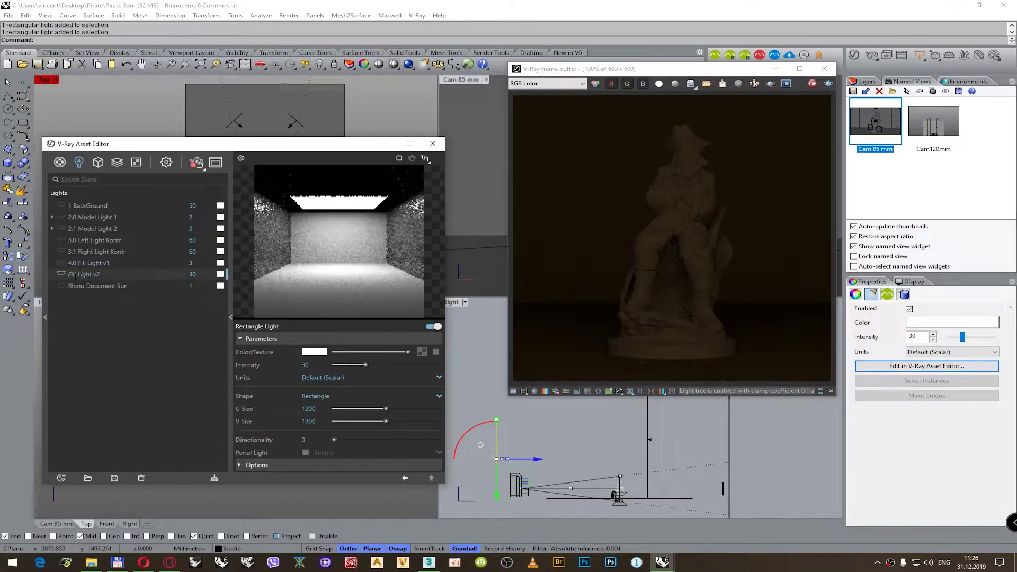
{"action": "left_click", "coordinate": [74, 274]}
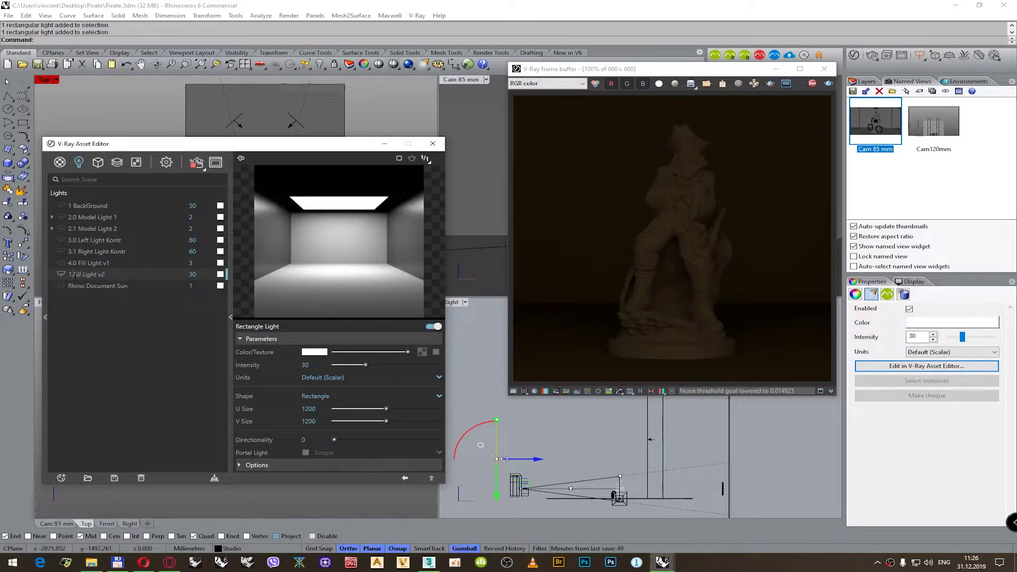
{"action": "type", "text": "4.1"}
{"action": "key", "text": "Return"}
- Disable 4.1 Fill Light v2 and stop the interactive render
{"action": "left_click", "coordinate": [62, 274]}
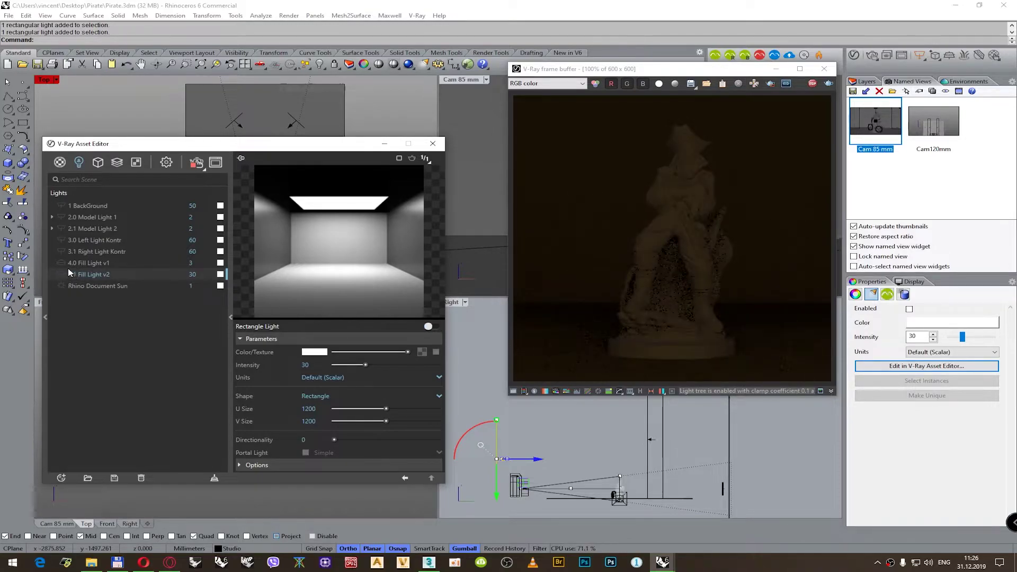
{"action": "left_click", "coordinate": [485, 112]}
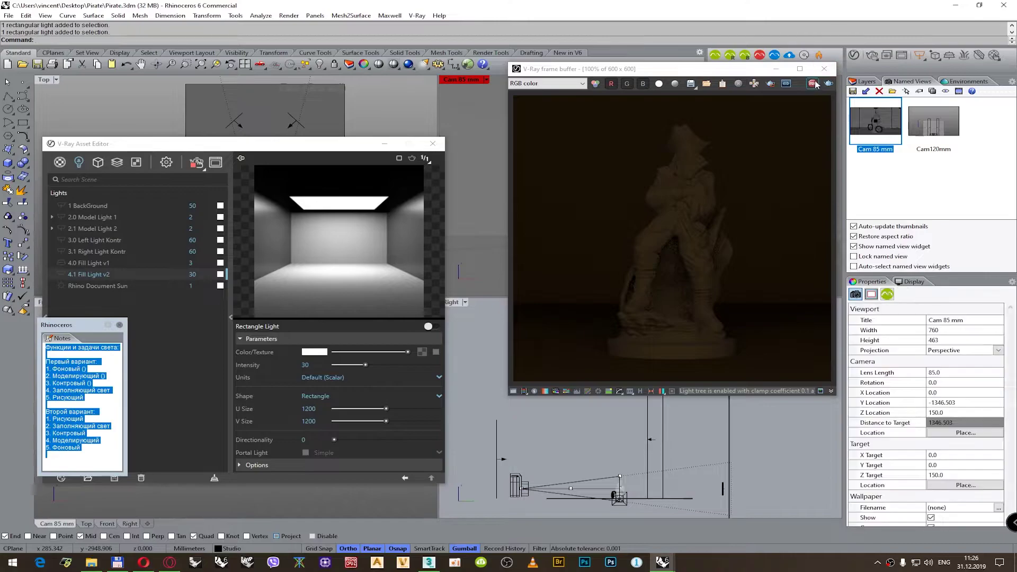
{"action": "left_click", "coordinate": [469, 367]}
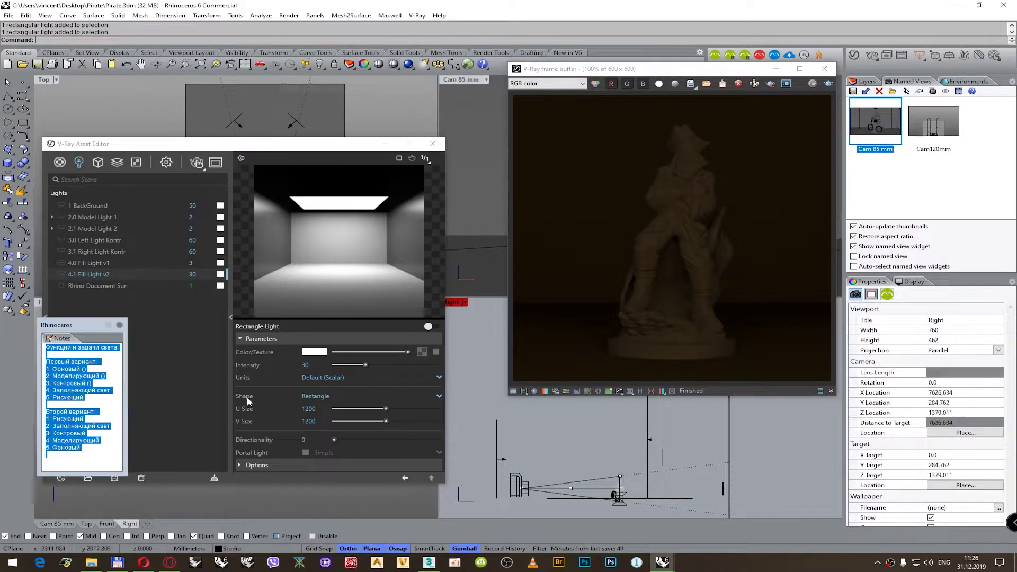
- Add () after "4. Заполняющий свет" in the first variant of the notes, and restart interactive rendering from the Cam 85 mm view
{"action": "left_click", "coordinate": [113, 393]}
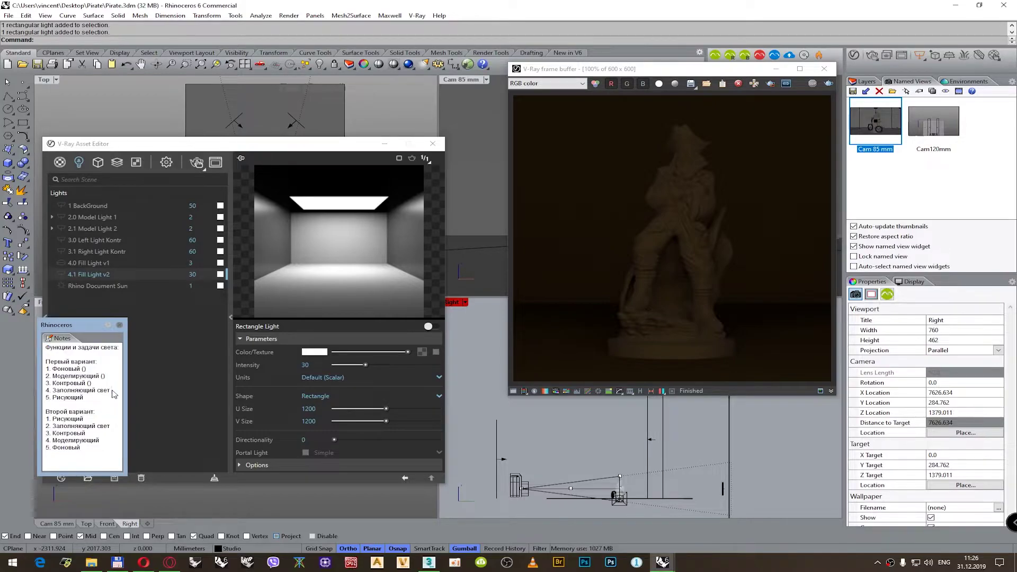
{"action": "type", "text": ")"}
{"action": "left_click", "coordinate": [385, 144]}
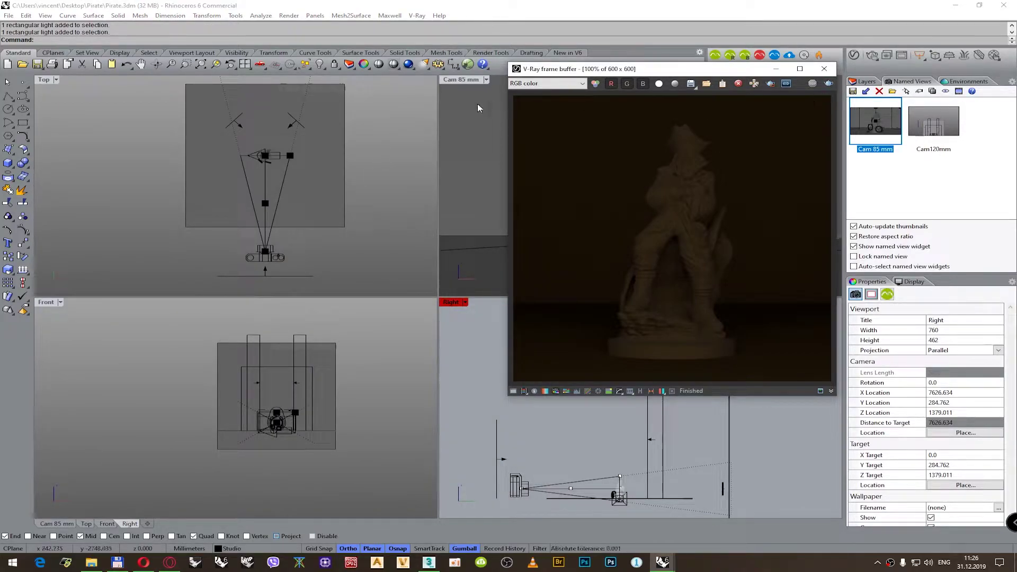
{"action": "left_click", "coordinate": [493, 106]}
{"action": "left_click", "coordinate": [816, 83]}
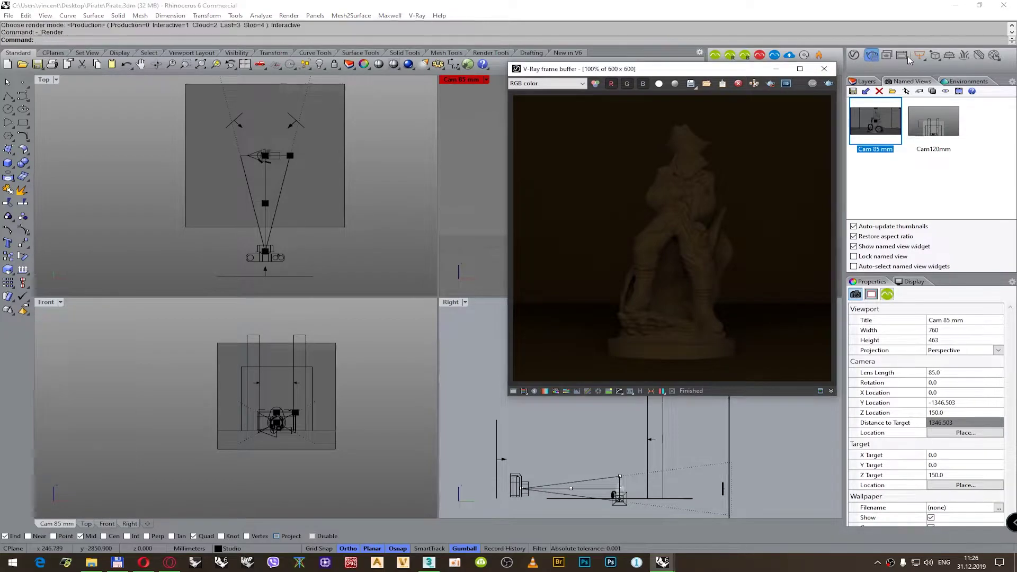
- Draw a 900 by 900 mm rectangular light in the Top view, starting from the origin (0) and extending left and toward the camera
{"action": "left_click", "coordinate": [922, 56]}
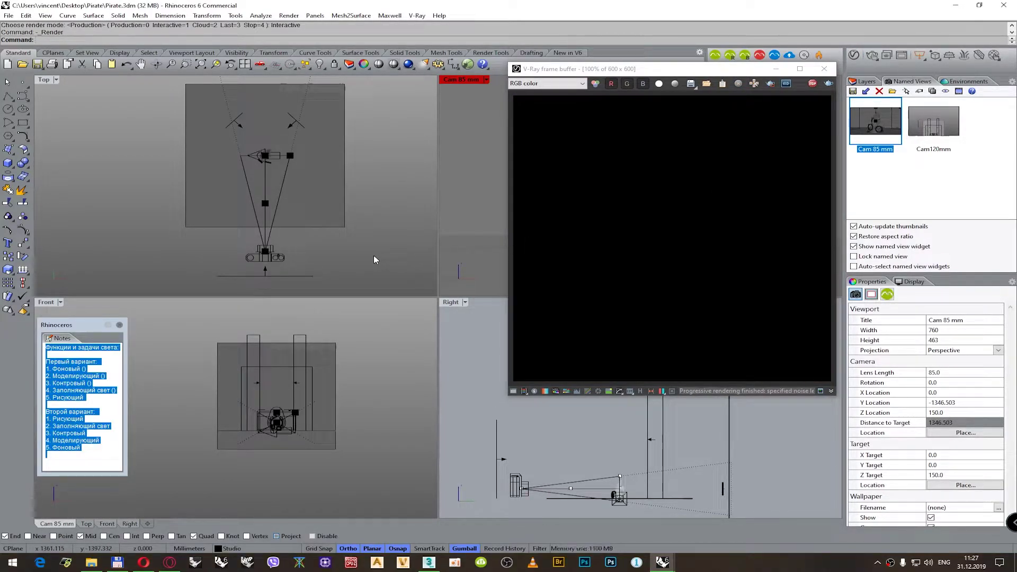
{"action": "left_click", "coordinate": [920, 56]}
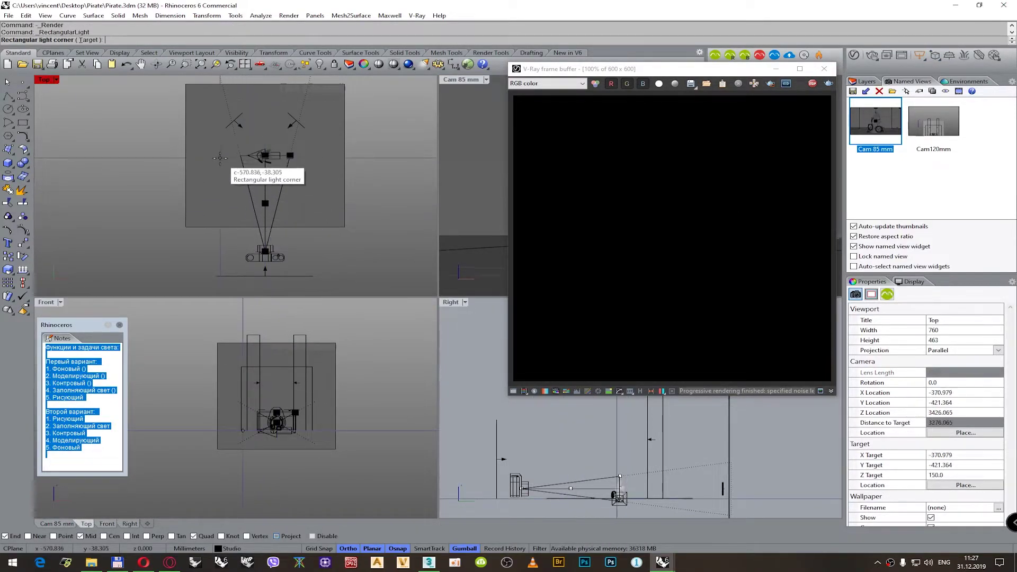
{"action": "type", "text": "0"}
{"action": "key", "text": "Return"}
{"action": "type", "text": "900"}
{"action": "key", "text": "Return"}
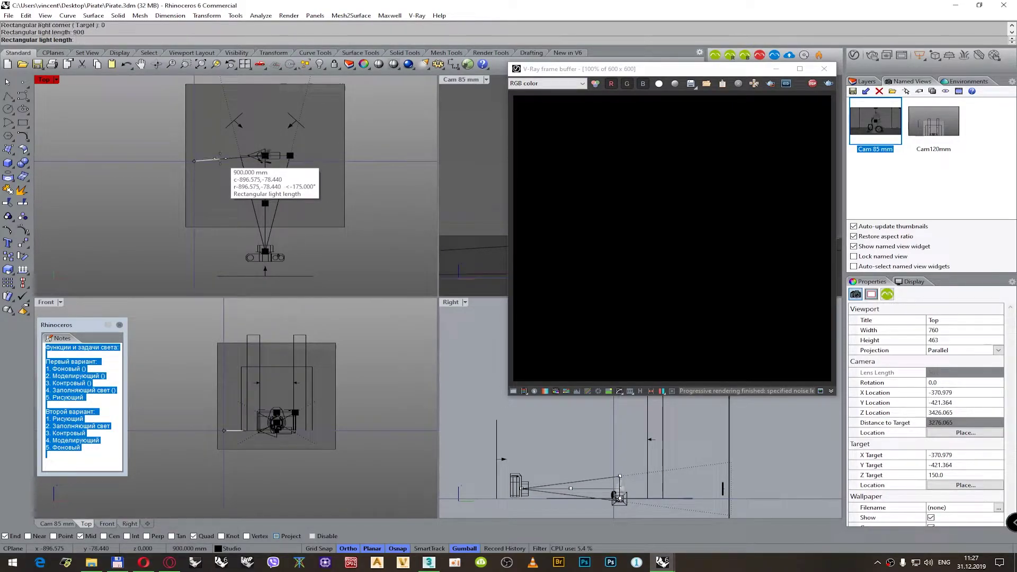
{"action": "left_click", "coordinate": [220, 158]}
{"action": "type", "text": "900"}
{"action": "key", "text": "Return"}
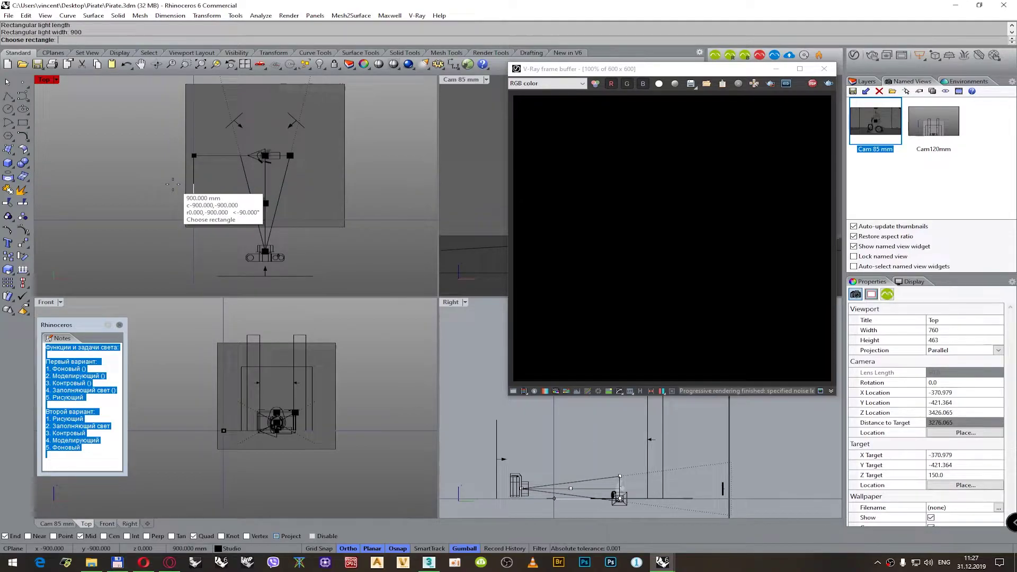
{"action": "left_click", "coordinate": [185, 228]}
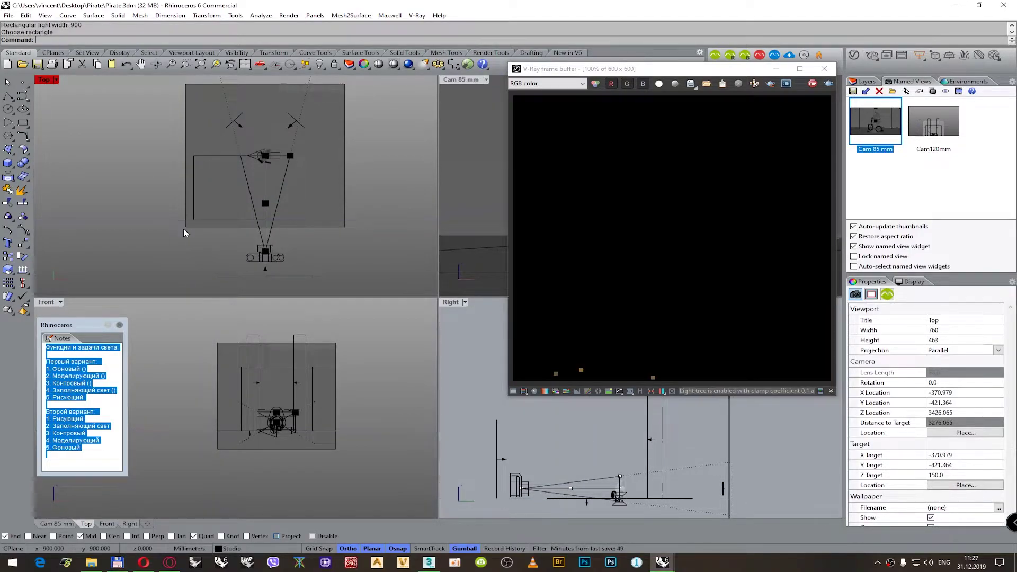
- Set the U and V sizes of the new rectangular light to 600 in the V-Ray Asset Editor
{"action": "left_click", "coordinate": [194, 196]}
{"action": "left_click", "coordinate": [908, 366]}
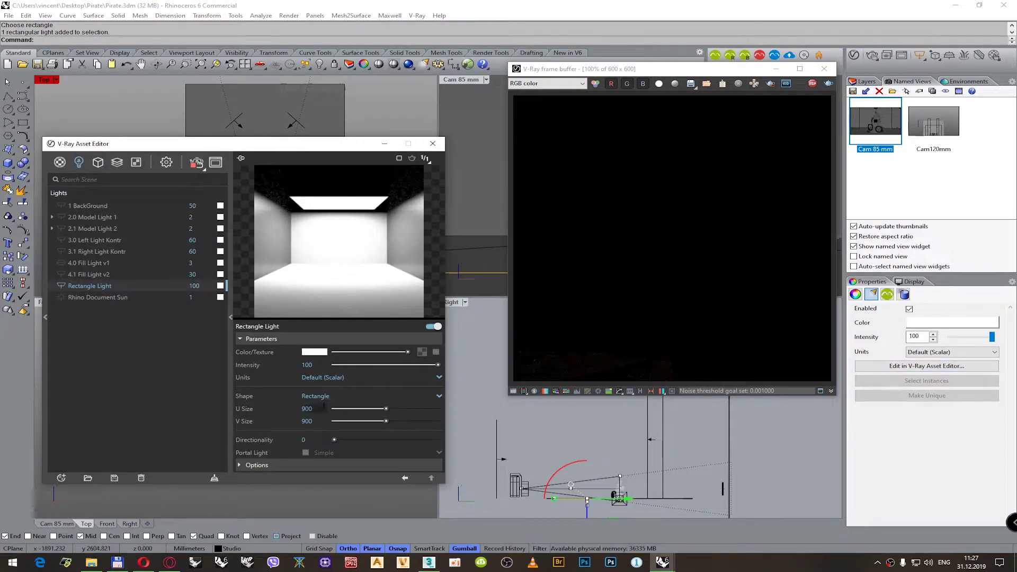
{"action": "type", "text": "600"}
{"action": "key", "text": "Return"}
{"action": "key", "text": "Tab"}
{"action": "type", "text": "600"}
{"action": "key", "text": "Return"}
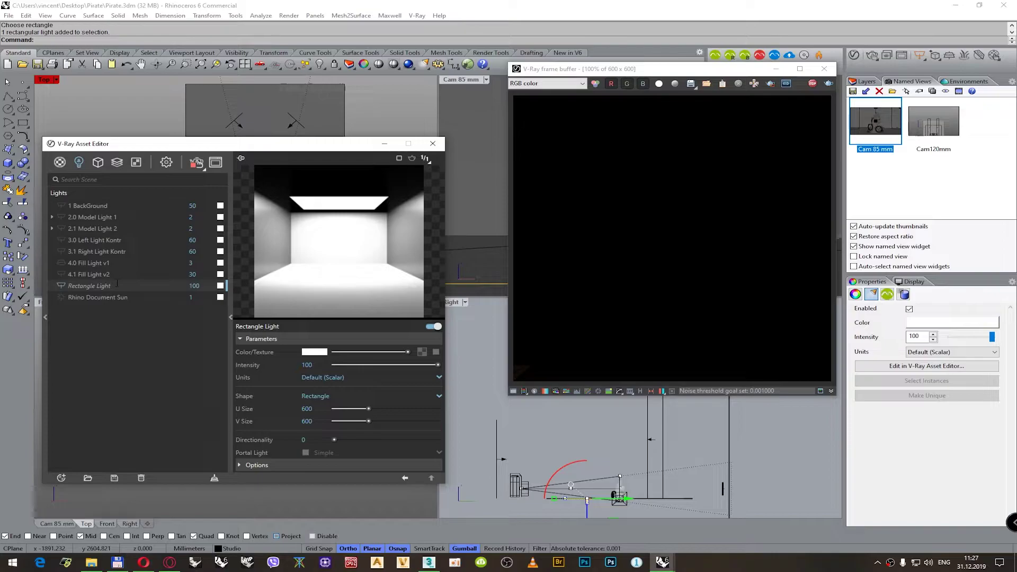
- Rename the new rectangle light to "5 Key Light" and minimize the asset editor
{"action": "key", "text": "shift+Right"}
{"action": "key", "text": "shift+Right"}
{"action": "key", "text": "shift+Right"}
{"action": "key", "text": "shift+Right"}
{"action": "key", "text": "shift+Right"}
{"action": "key", "text": "shift+Right"}
{"action": "key", "text": "shift+Right"}
{"action": "key", "text": "shift+Right"}
{"action": "type", "text": "Kw"}
{"action": "left_click", "coordinate": [384, 143]}
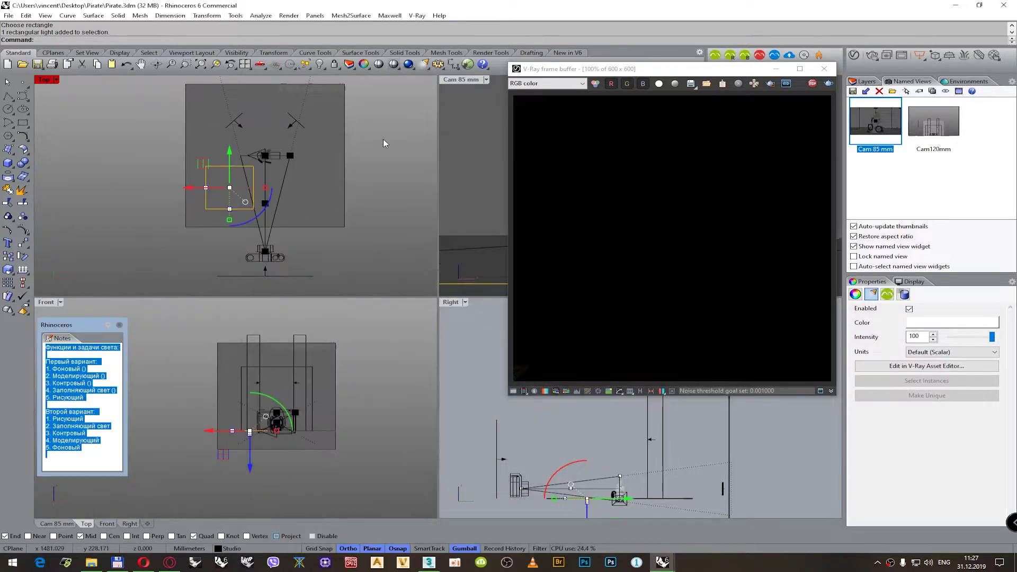
- Try to tilt the key light in the Right view by 45° and by -45°, undoing each rotation
{"action": "right_click_drag", "start_coordinate": [207, 196], "coordinate": [144, 209]}
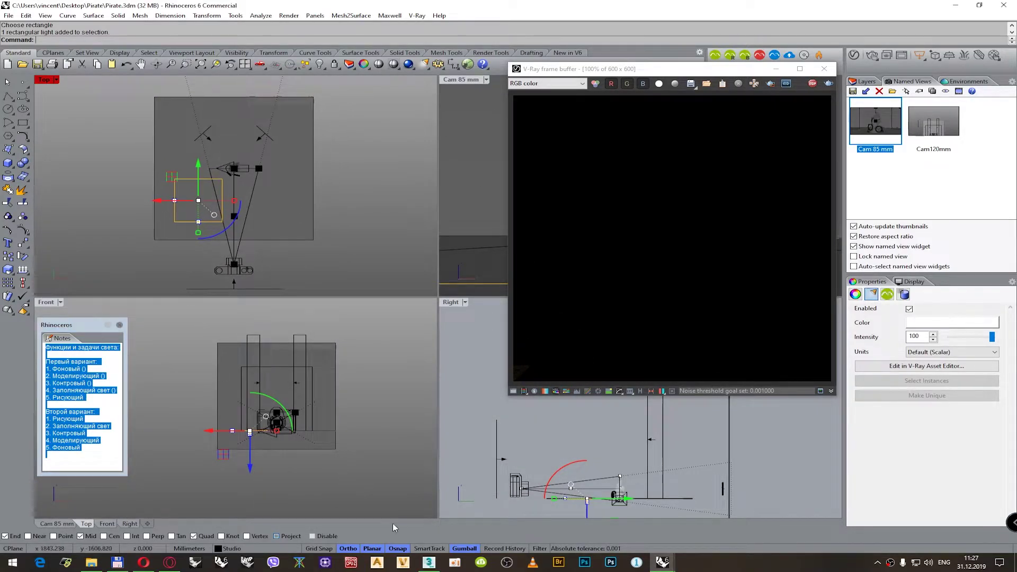
{"action": "right_click_drag", "start_coordinate": [548, 474], "coordinate": [522, 451]}
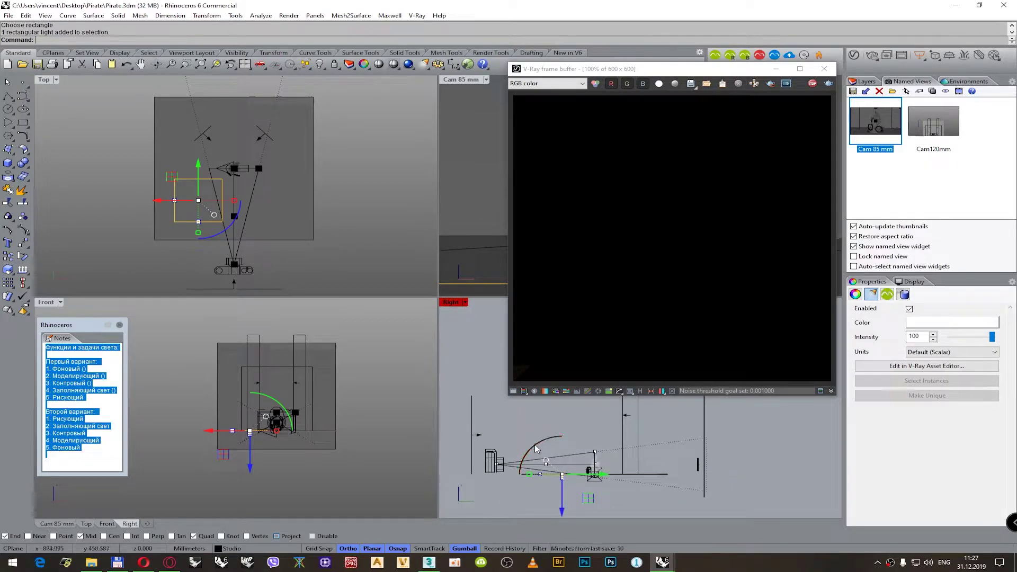
{"action": "left_click", "coordinate": [534, 446]}
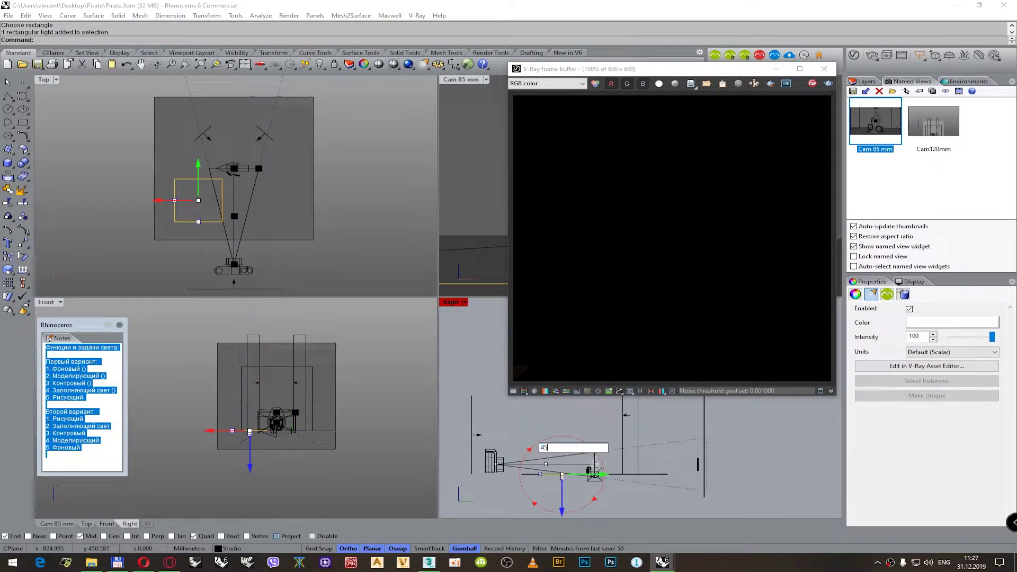
{"action": "key", "text": "Return"}
{"action": "key", "text": "ctrl+z"}
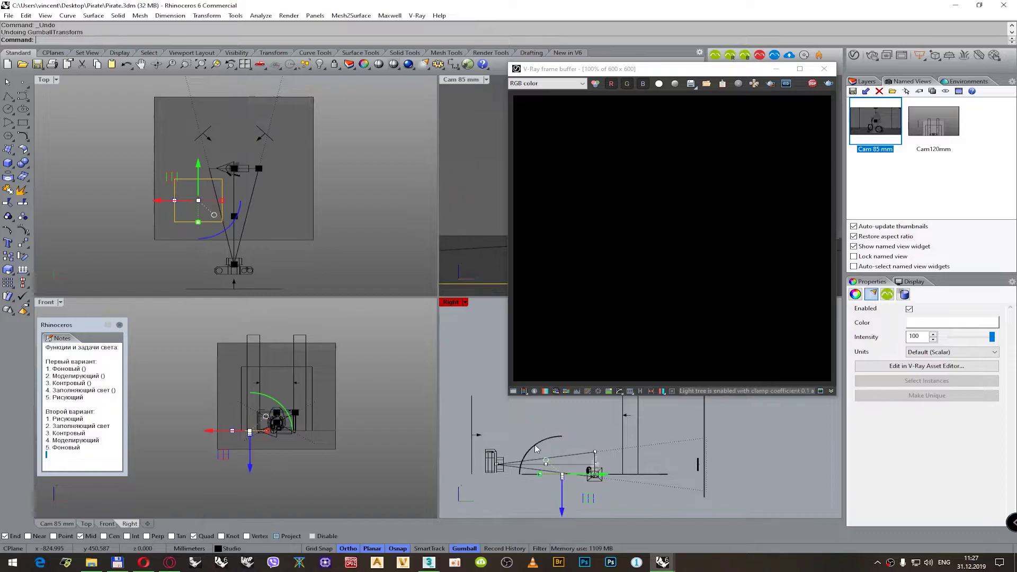
{"action": "left_click", "coordinate": [535, 448]}
{"action": "type", "text": "-45"}
{"action": "key", "text": "Return"}
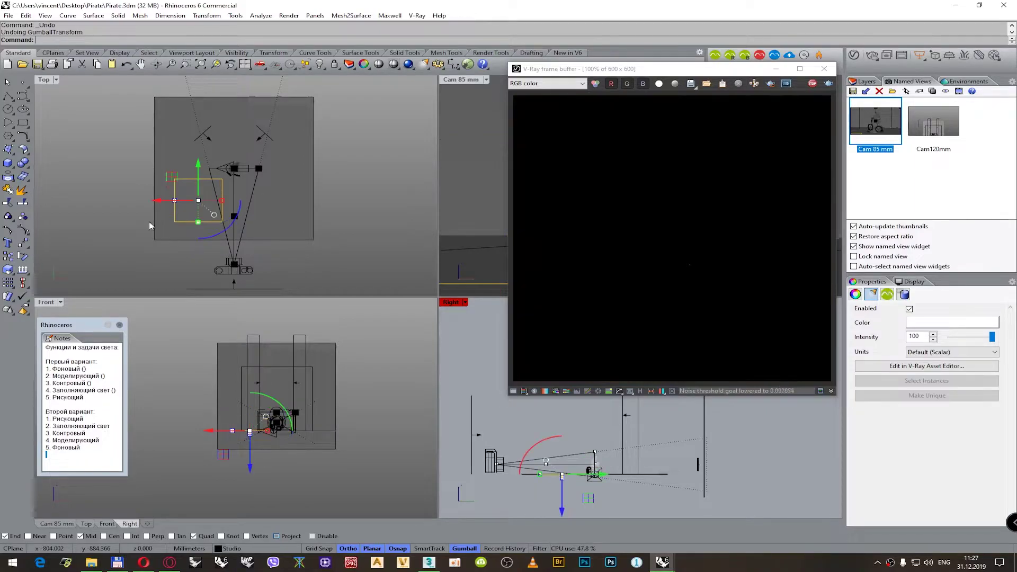
- Align the key light by its vertical centre to point 0 in the Right view and again in the Top view
{"action": "left_click", "coordinate": [23, 283]}
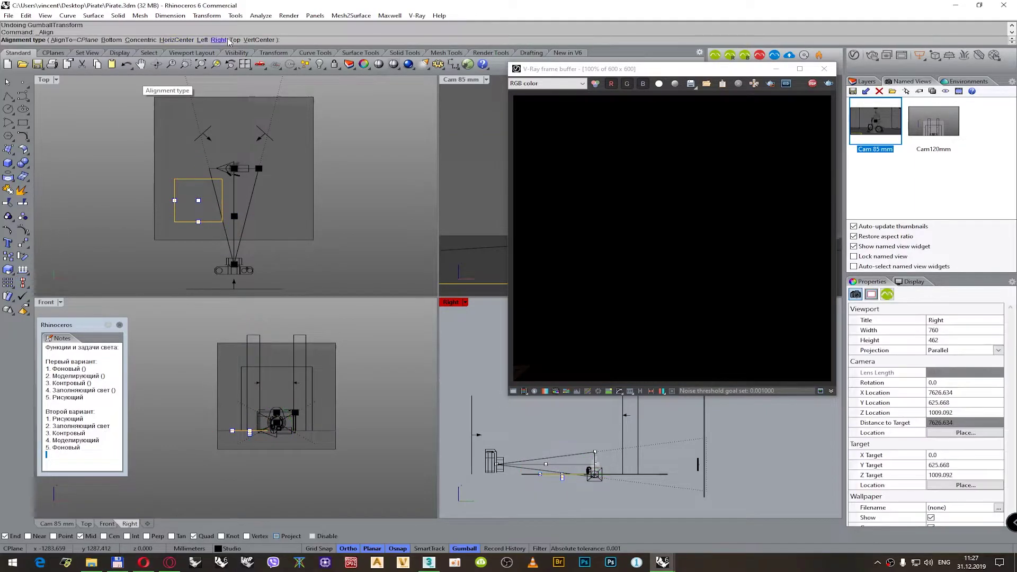
{"action": "left_click", "coordinate": [259, 40]}
{"action": "key", "text": "Return"}
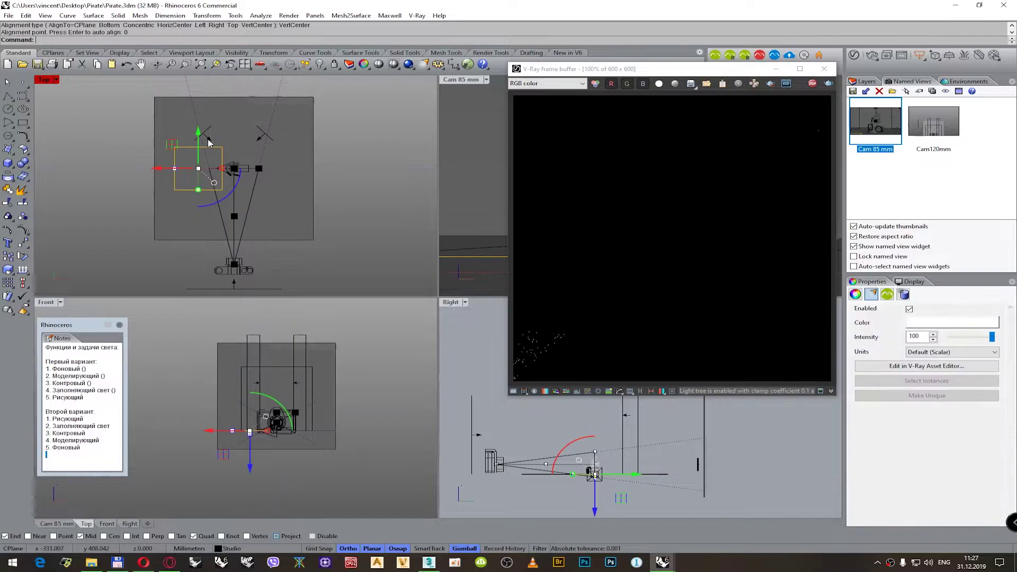
{"action": "key", "text": "Return"}
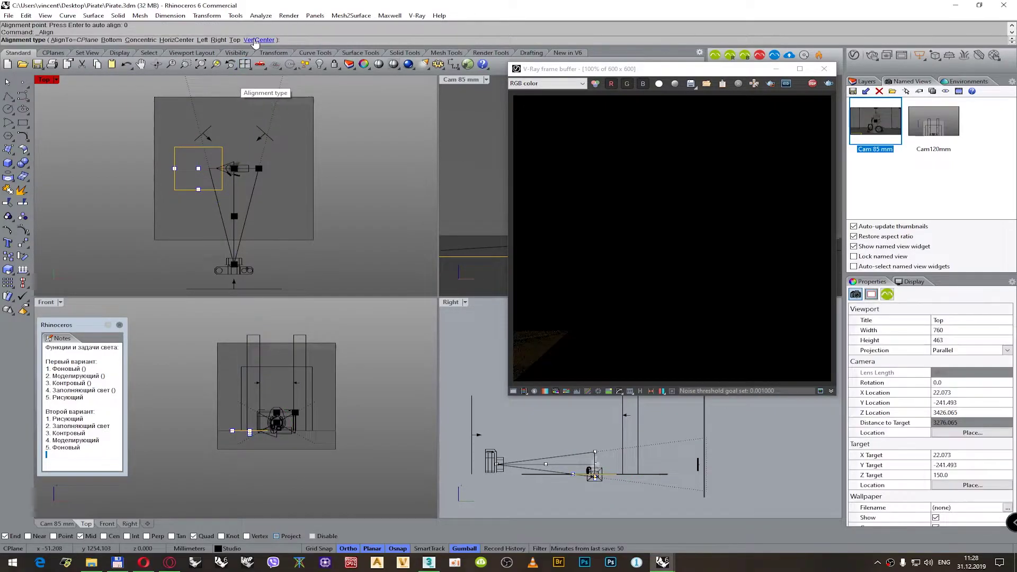
{"action": "type", "text": "0"}
{"action": "key", "text": "Return"}
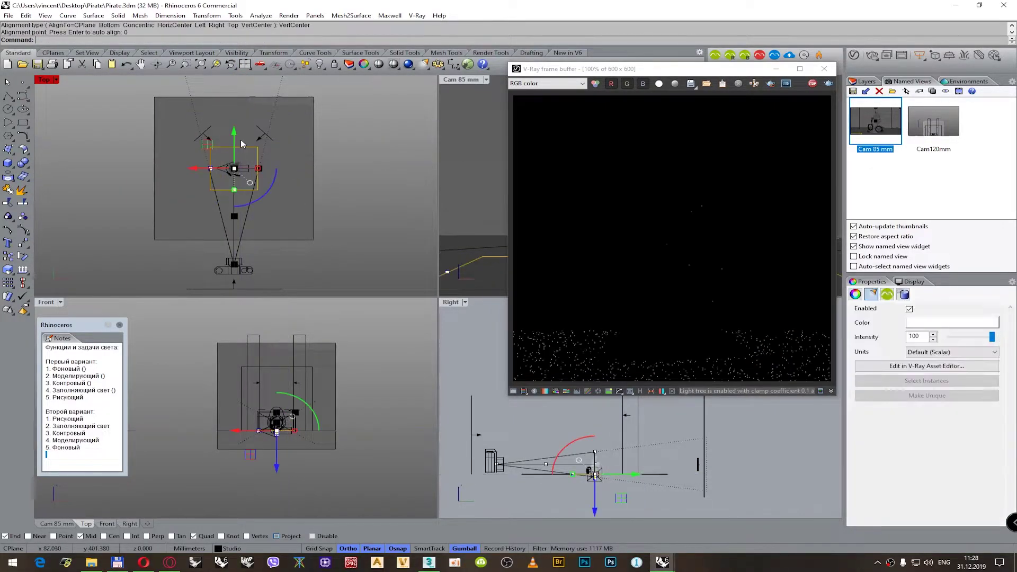
- Move the key light toward the camera in the Top view and rotate it 45° clockwise around the origin
{"action": "left_click_drag", "start_coordinate": [235, 132], "coordinate": [239, 162]}
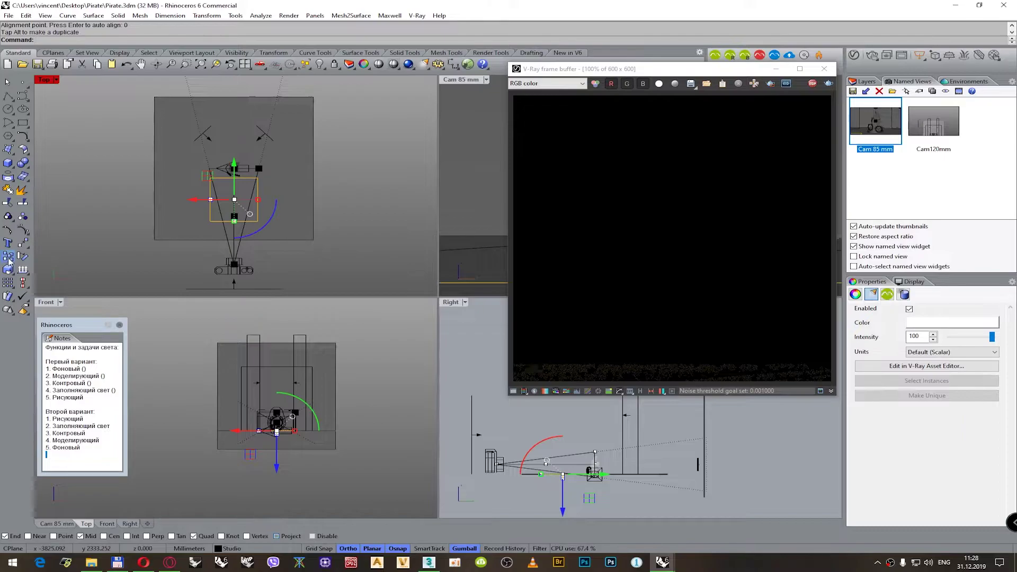
{"action": "left_click", "coordinate": [23, 256]}
{"action": "left_click", "coordinate": [233, 168]}
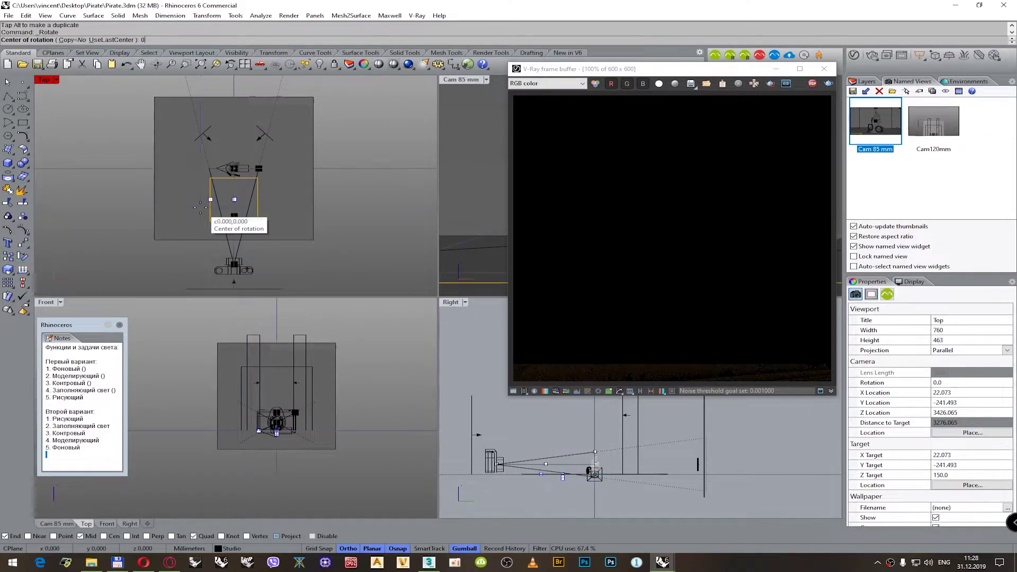
{"action": "left_click", "coordinate": [199, 206]}
{"action": "type", "text": "-40"}
{"action": "left_click", "coordinate": [161, 231]}
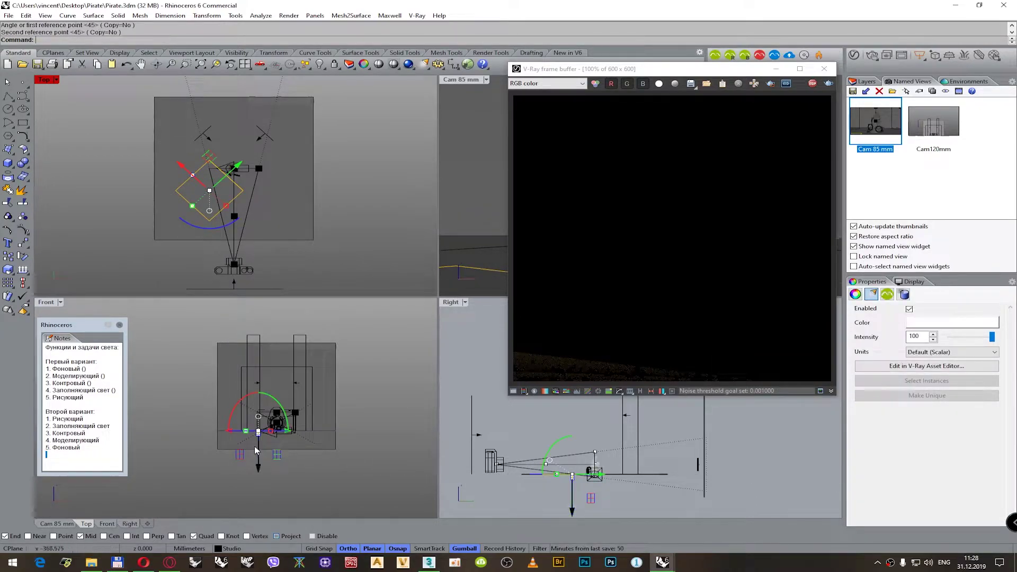
- Deselect the light and switch the Top viewport to a Perspective view showing the studio at an angle
{"action": "left_click", "coordinate": [97, 186]}
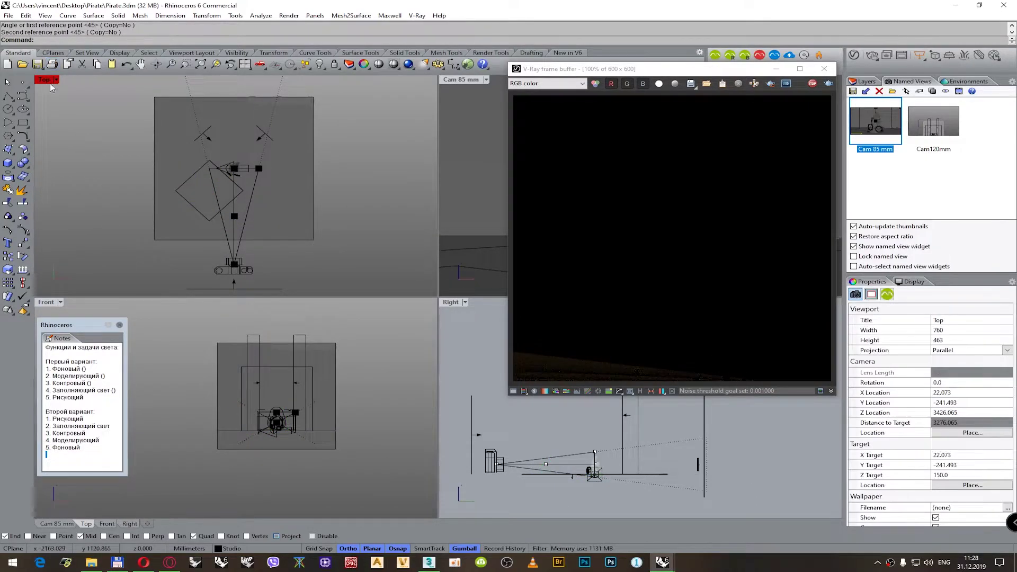
{"action": "left_click", "coordinate": [58, 81]}
{"action": "mouse_move", "coordinate": [122, 350]}
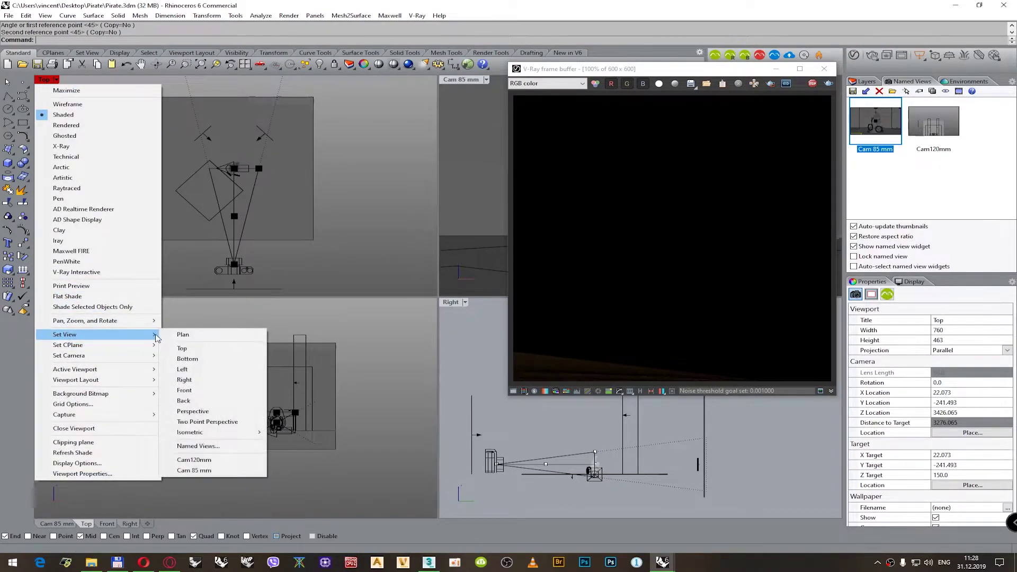
{"action": "left_click", "coordinate": [191, 413]}
{"action": "right_click_drag", "start_coordinate": [190, 235], "coordinate": [220, 164]}
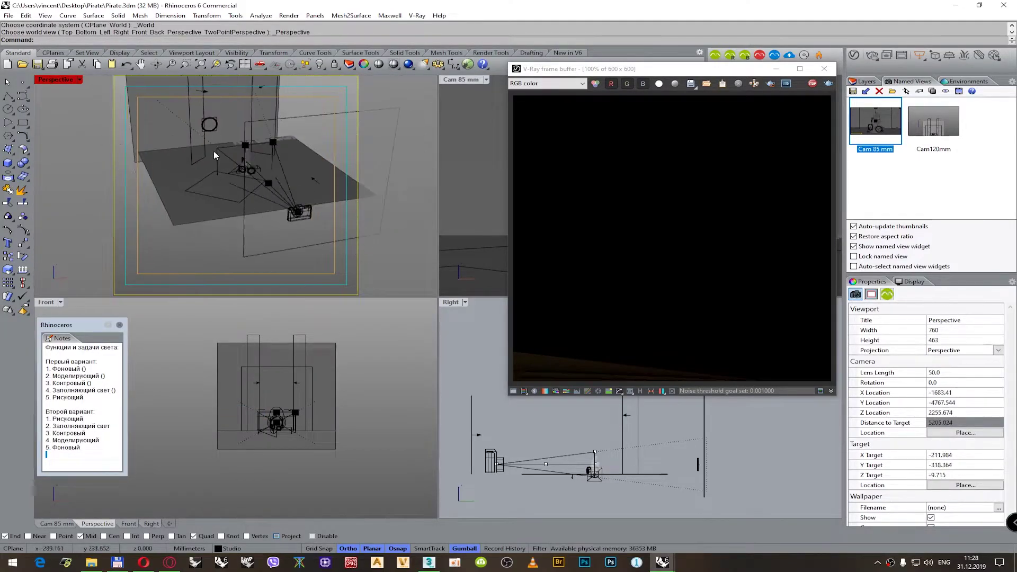
- Raise the rectangular key light vertically from the floor to above the statue's height
{"action": "scroll", "coordinate": [230, 195], "scroll_direction": "up", "scroll_amount": 3}
{"action": "left_click", "coordinate": [238, 226]}
{"action": "left_click_drag", "start_coordinate": [233, 237], "coordinate": [237, 193]}
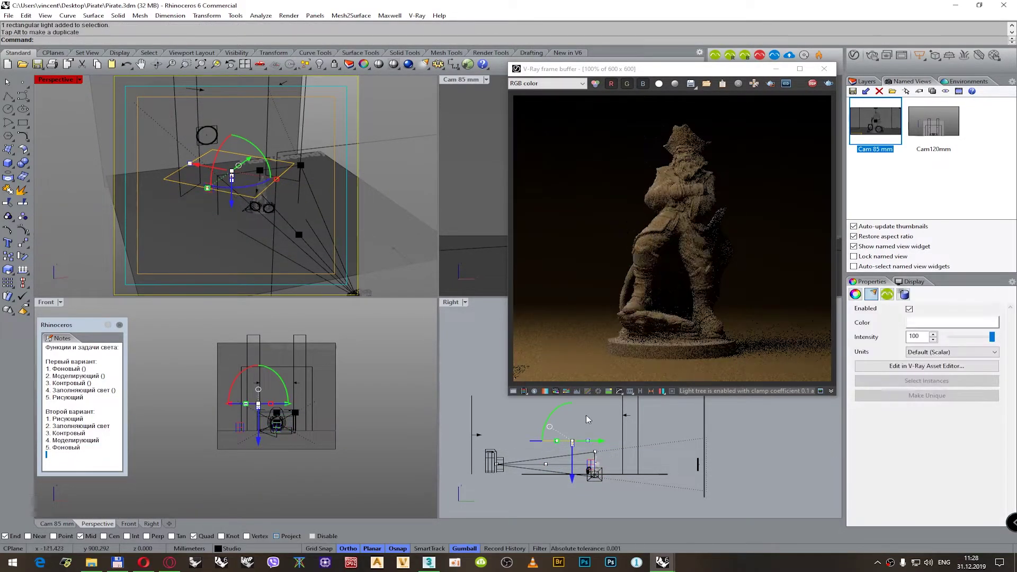
- Tilt the raised key light 45° so that it faces down toward the statue
{"action": "scroll", "coordinate": [593, 456], "scroll_direction": "up", "scroll_amount": 3}
{"action": "right_click_drag", "start_coordinate": [593, 456], "coordinate": [559, 447]}
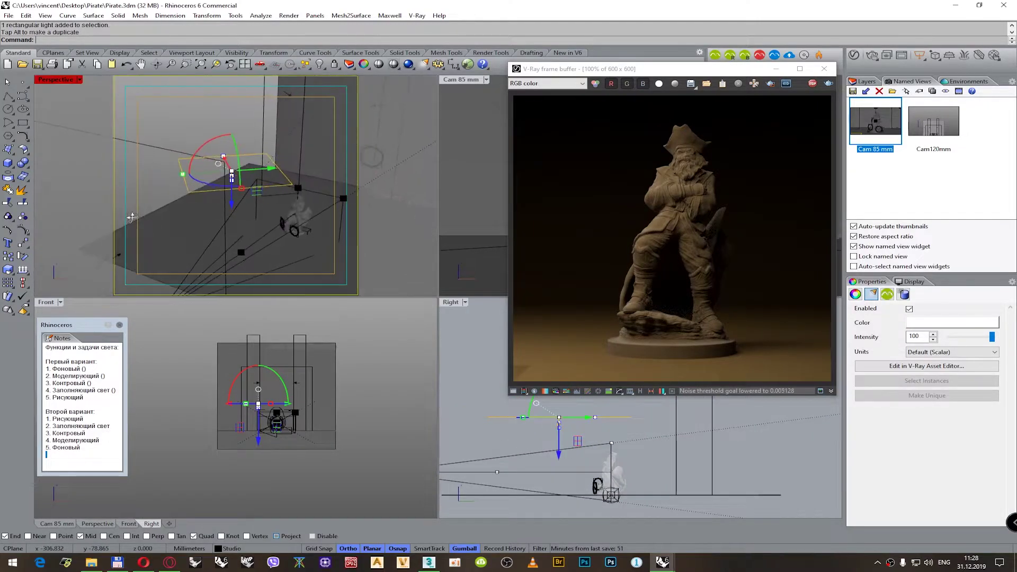
{"action": "right_click_drag", "start_coordinate": [230, 250], "coordinate": [156, 181]}
{"action": "left_click", "coordinate": [204, 149]}
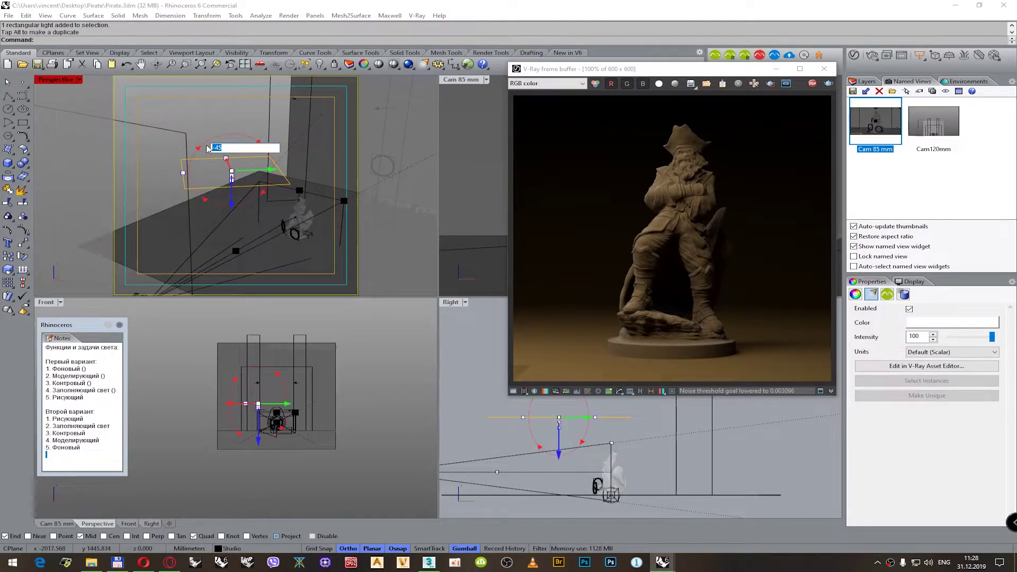
{"action": "key", "text": "Return"}
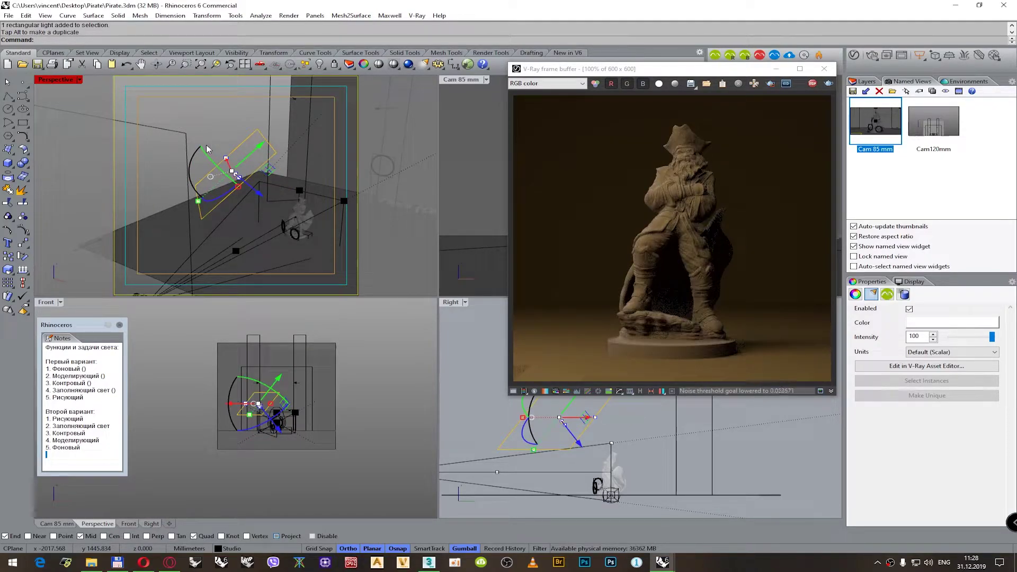
- Shift the tilted key light slightly upward along its own plane
{"action": "right_click_drag", "start_coordinate": [262, 202], "coordinate": [152, 159]}
{"action": "mouse_move", "coordinate": [260, 151]}
{"action": "left_mouse_down"}
{"action": "mouse_move", "coordinate": [282, 149]}
{"action": "mouse_move", "coordinate": [271, 148]}
{"action": "left_mouse_up"}
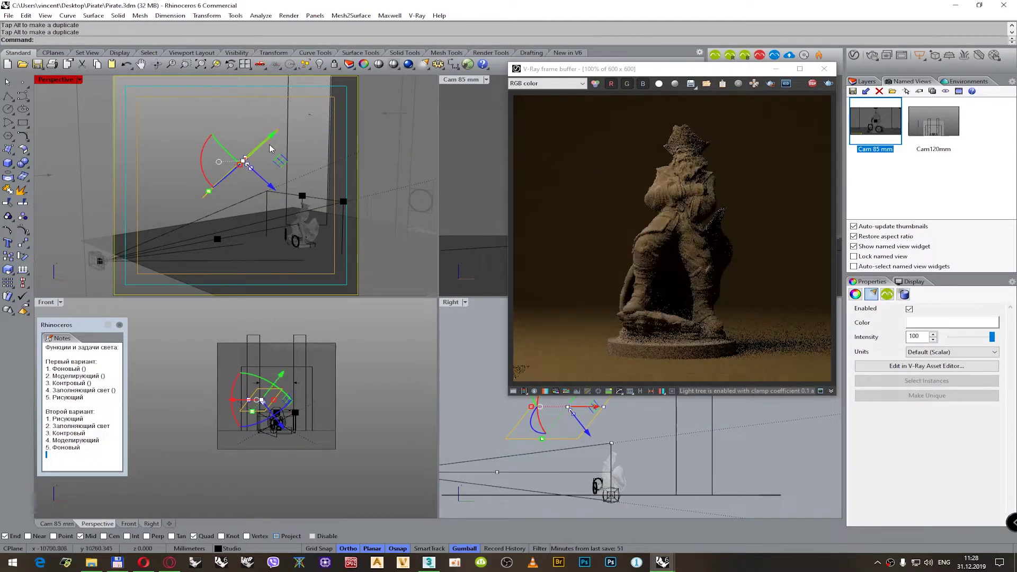
{"action": "right_click_drag", "start_coordinate": [267, 151], "coordinate": [300, 188]}
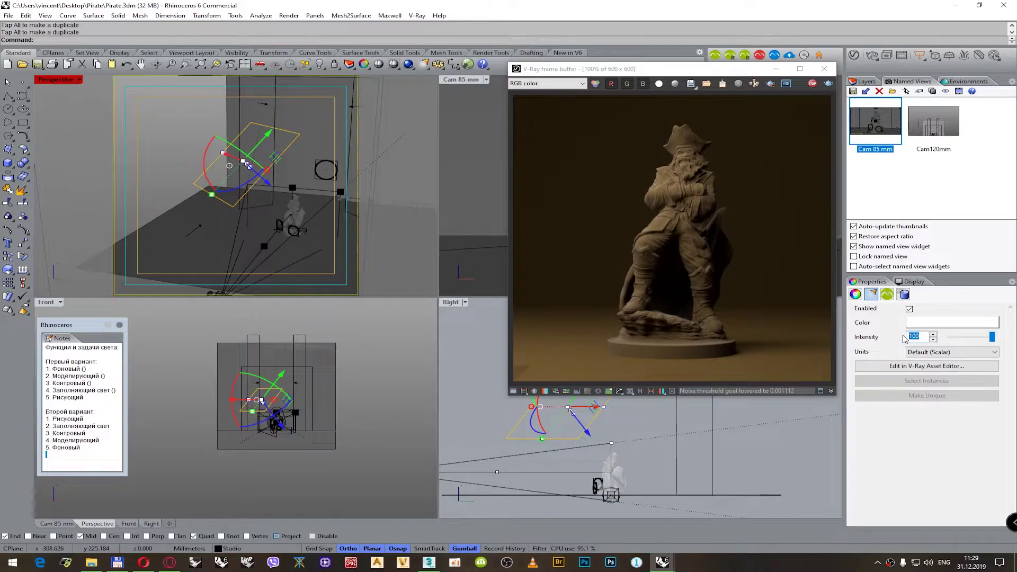
- Try an intensity of 30 for the key light, and set it to 60 instead
{"action": "type", "text": "30"}
{"action": "key", "text": "Return"}
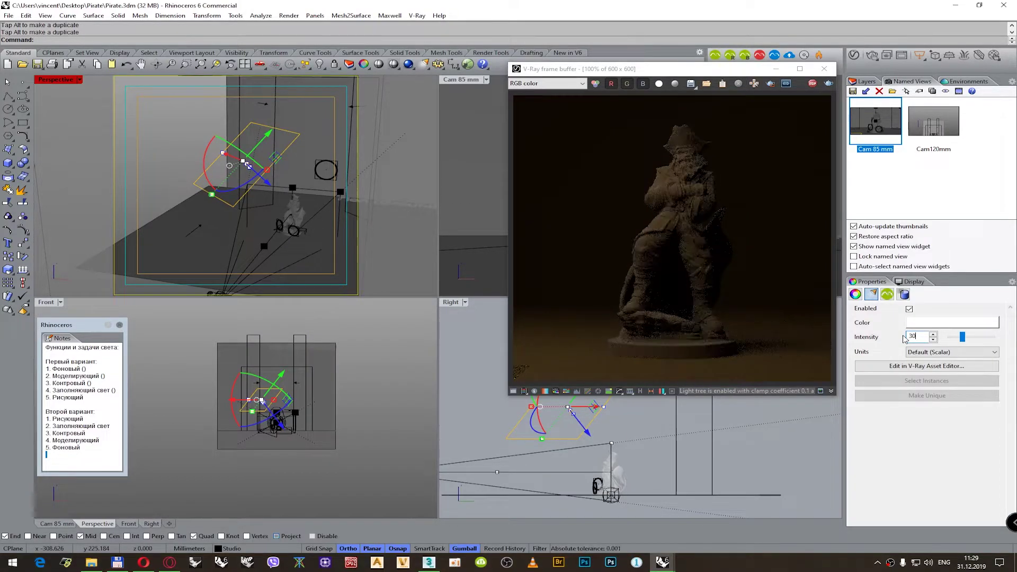
{"action": "double_click", "coordinate": [912, 339]}
{"action": "type", "text": "60"}
{"action": "key", "text": "Return"}
- Open the key light in the asset editor and set its directionality to 0.5
{"action": "right_click_drag", "start_coordinate": [173, 201], "coordinate": [272, 205]}
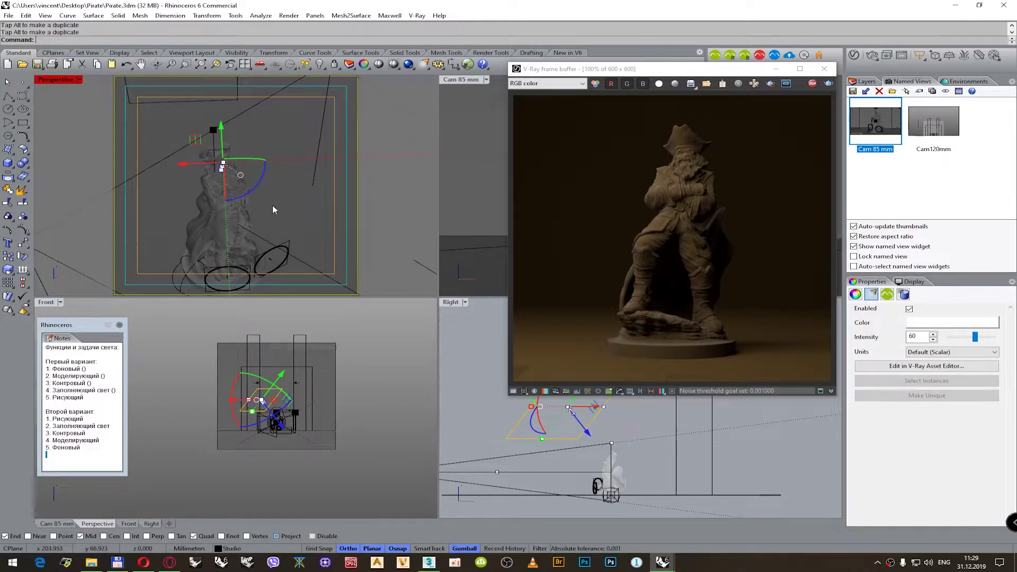
{"action": "left_click", "coordinate": [894, 366]}
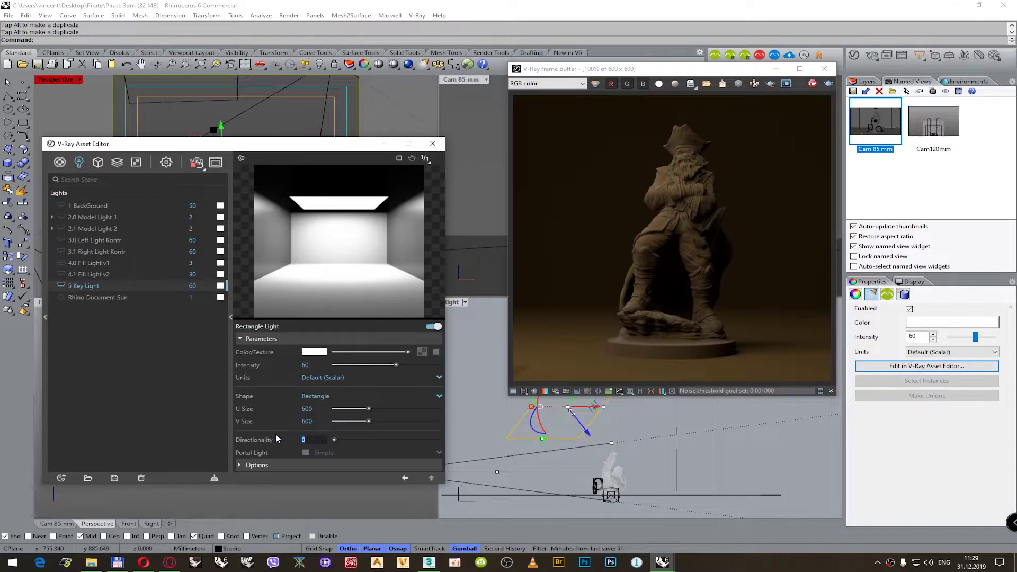
{"action": "type", "text": "0,5"}
{"action": "key", "text": "Return"}
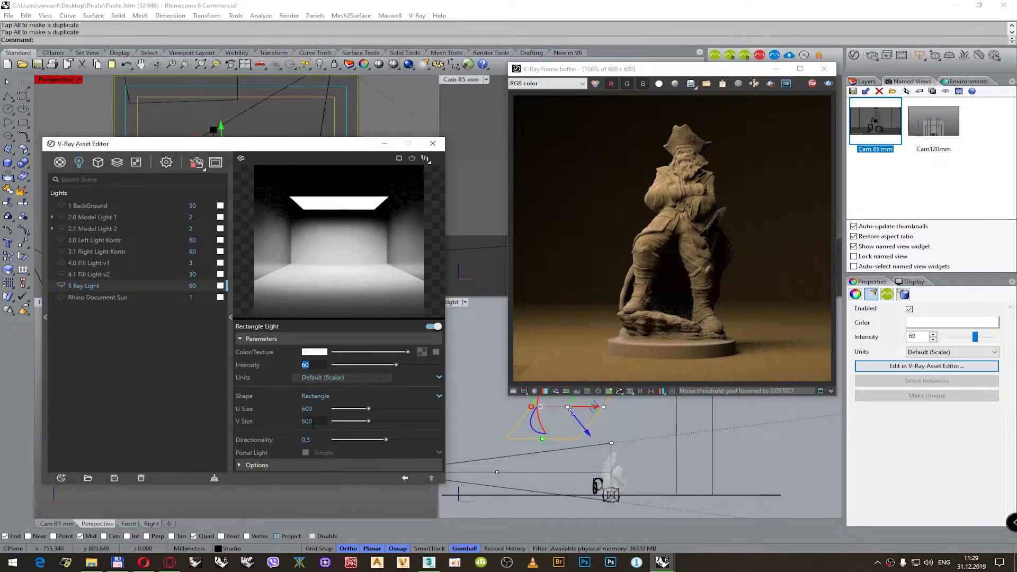
- Change the key light's shape from Rectangle to Disc
{"action": "left_click", "coordinate": [317, 398]}
{"action": "left_click", "coordinate": [310, 421]}
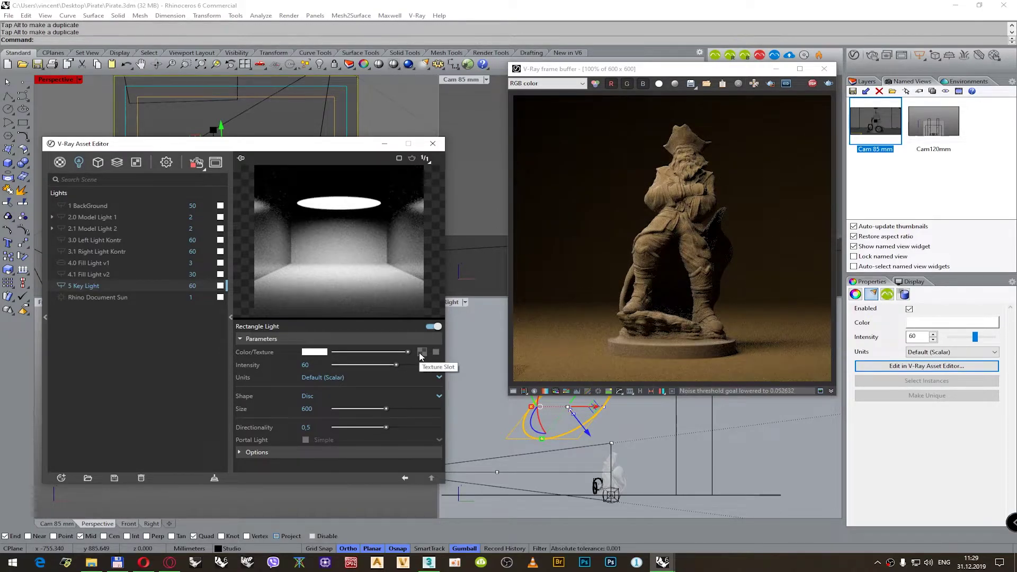
{"action": "left_click", "coordinate": [306, 427]}
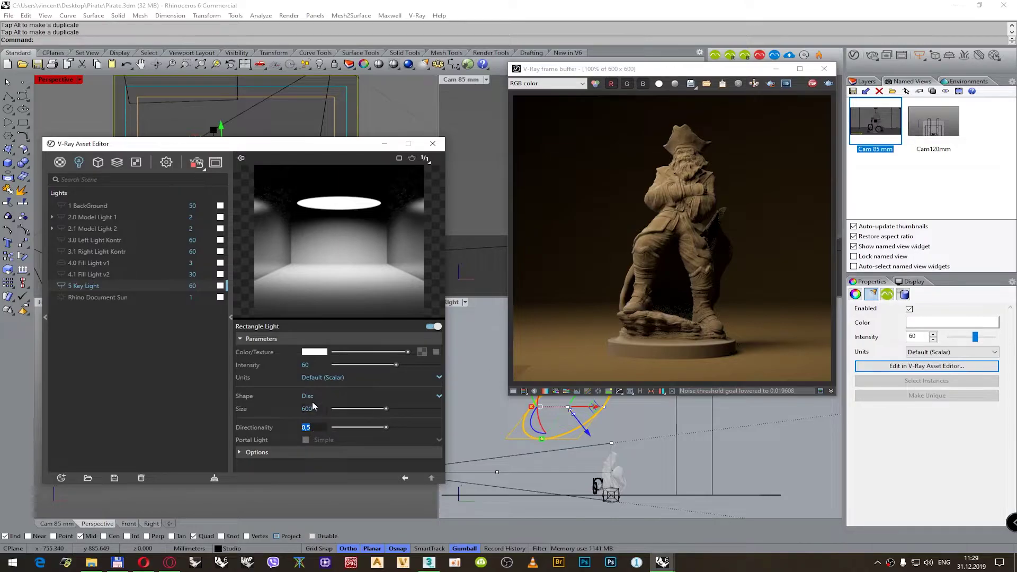
- Move the asset editor aside, deselect the key light and examine the disc's placement in the Right view
{"action": "left_click_drag", "start_coordinate": [366, 146], "coordinate": [321, 366]}
{"action": "key", "text": "F3"}
{"action": "scroll", "coordinate": [524, 454], "scroll_direction": "down", "scroll_amount": 4}
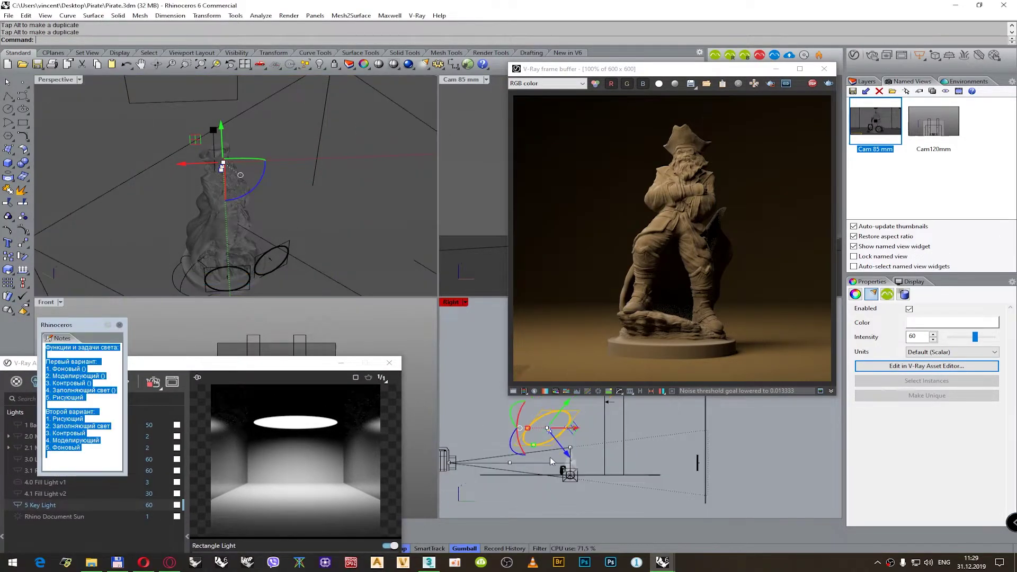
{"action": "left_click", "coordinate": [666, 432]}
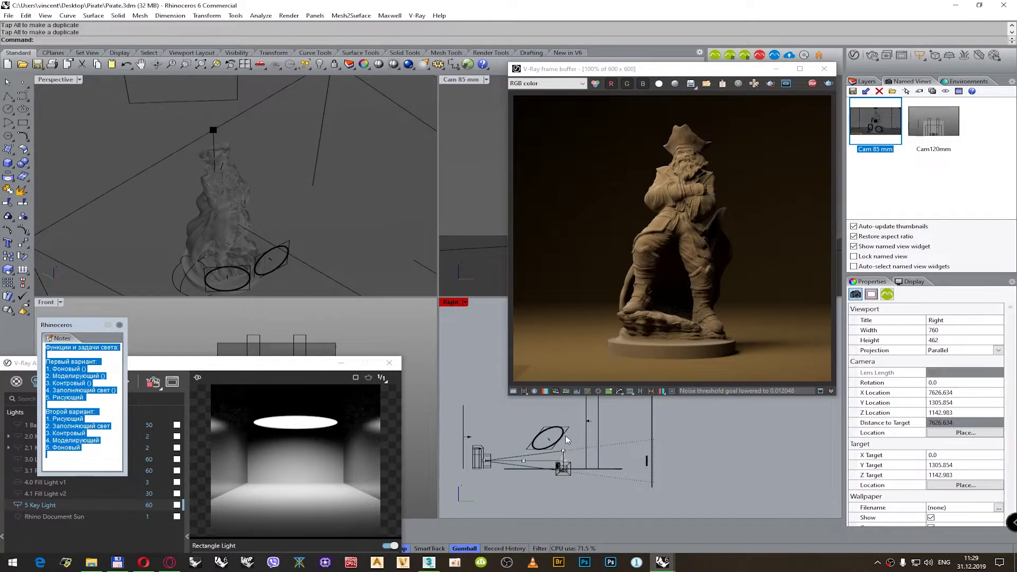
{"action": "scroll", "coordinate": [571, 425], "scroll_direction": "up", "scroll_amount": 3}
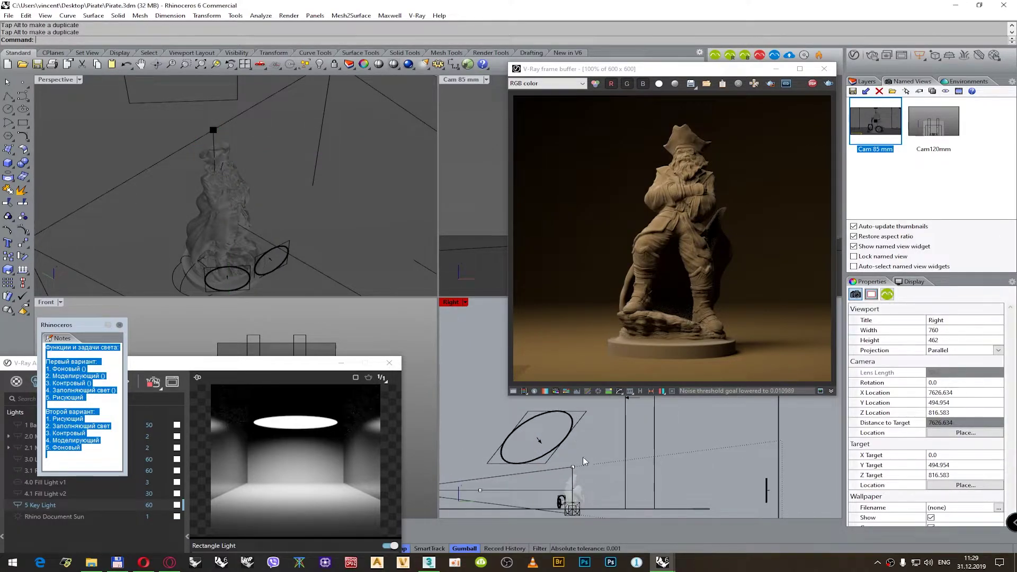
- Open the Brown Matte material in the asset editor and bring its diffuse and reflection settings into view
{"action": "left_click_drag", "start_coordinate": [289, 369], "coordinate": [291, 309]}
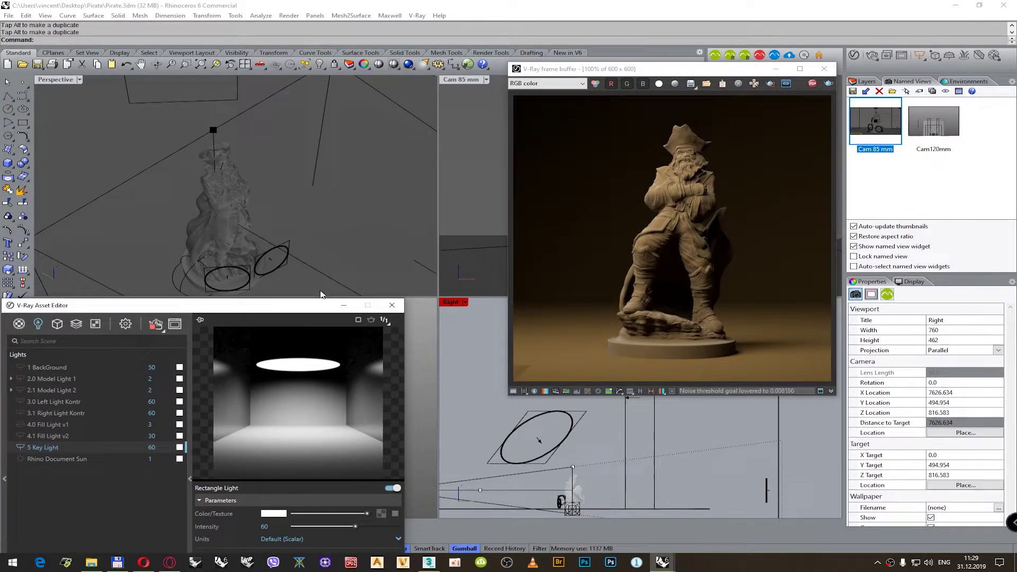
{"action": "left_click", "coordinate": [19, 324]}
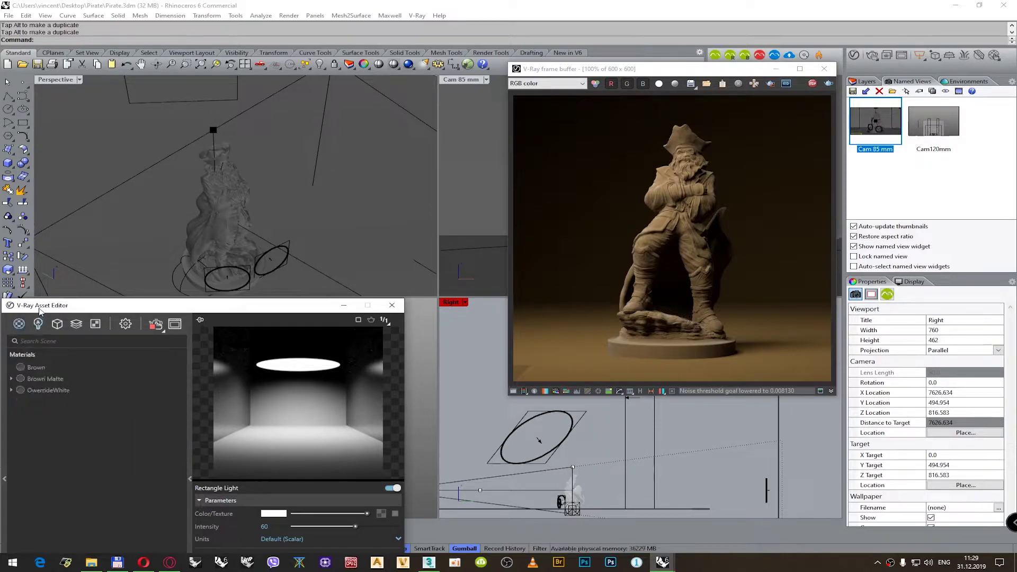
{"action": "left_click_drag", "start_coordinate": [47, 306], "coordinate": [58, 269]}
{"action": "left_click", "coordinate": [52, 341]}
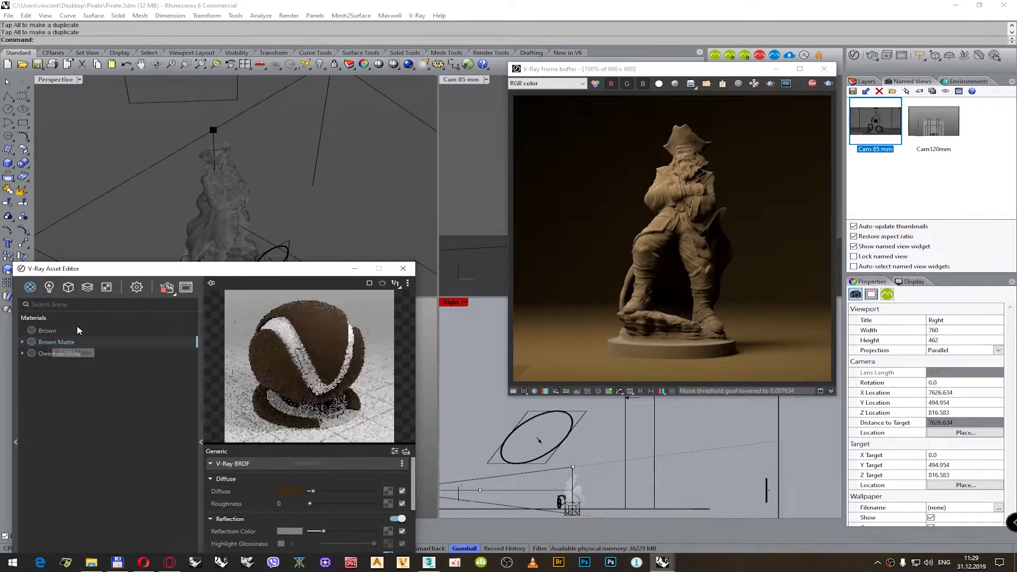
{"action": "left_click_drag", "start_coordinate": [143, 268], "coordinate": [148, 204]}
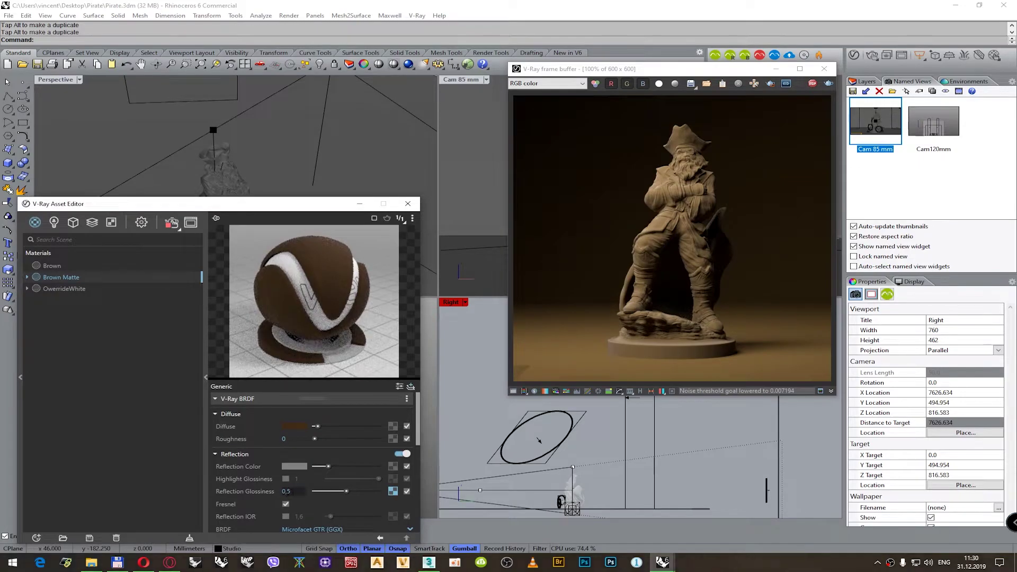
- Disable the texture map on the Brown Matte material's reflection glossiness and minimize the asset editor
{"action": "left_click", "coordinate": [407, 492]}
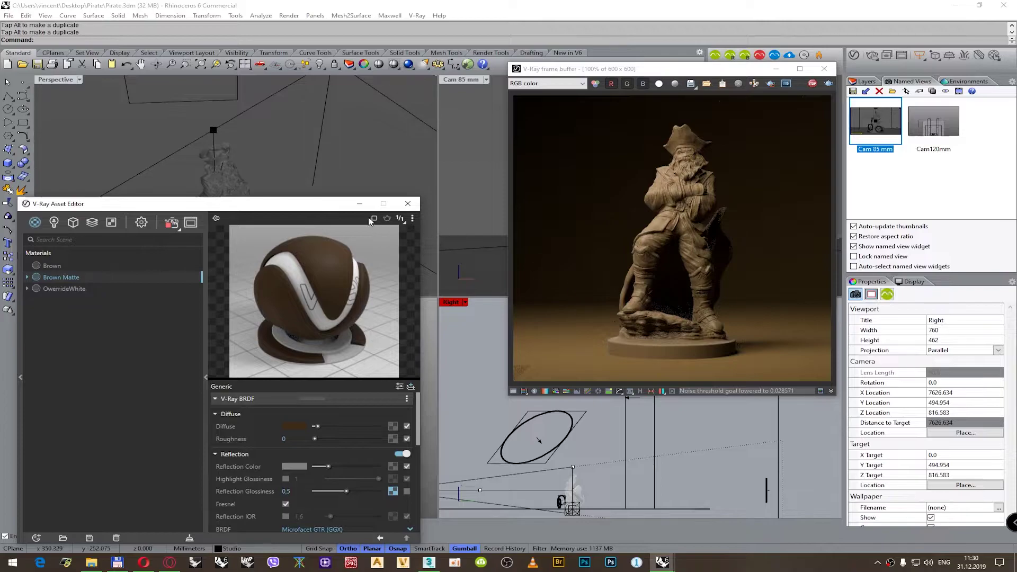
{"action": "left_click", "coordinate": [359, 203]}
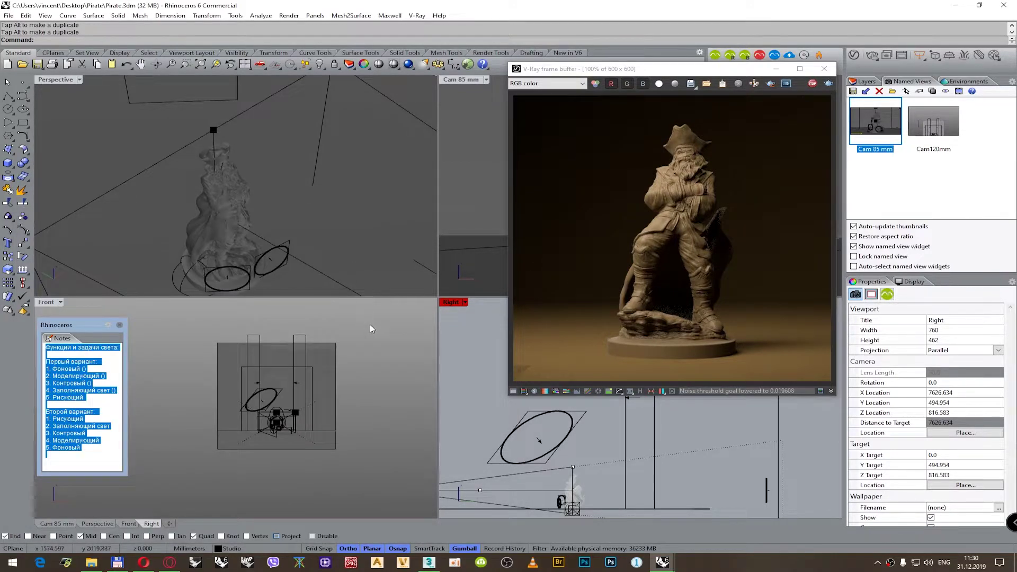
- Select the disc key light and change the Perspective viewport to the Top view
{"action": "right_click_drag", "start_coordinate": [301, 214], "coordinate": [261, 207]}
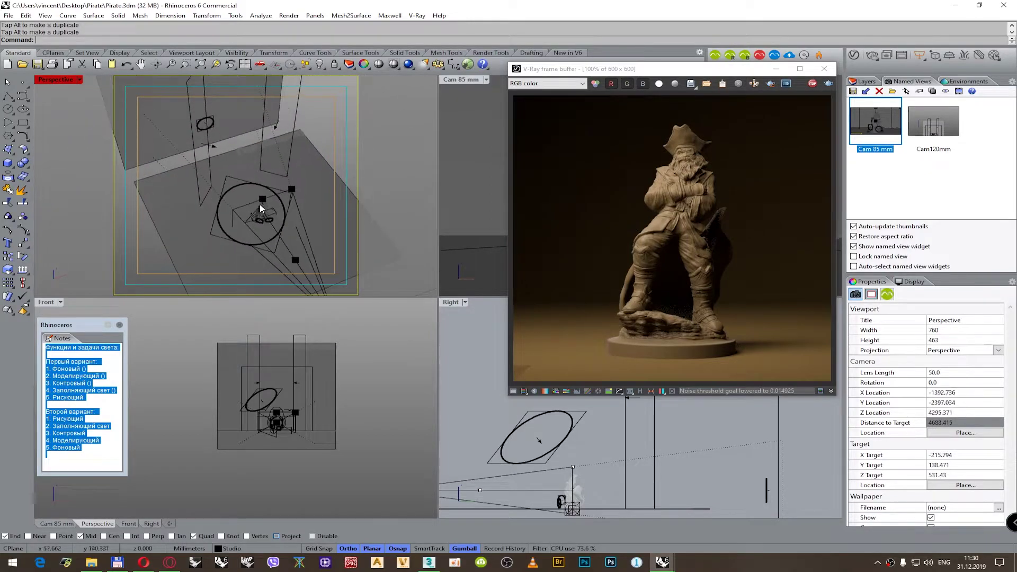
{"action": "left_click", "coordinate": [220, 206]}
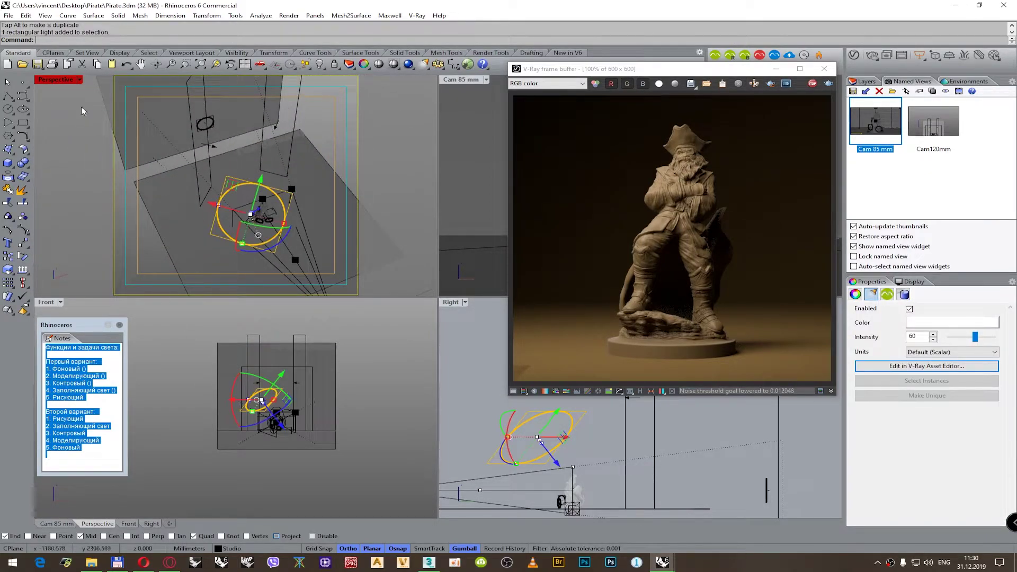
{"action": "left_click", "coordinate": [79, 81]}
{"action": "mouse_move", "coordinate": [106, 335]}
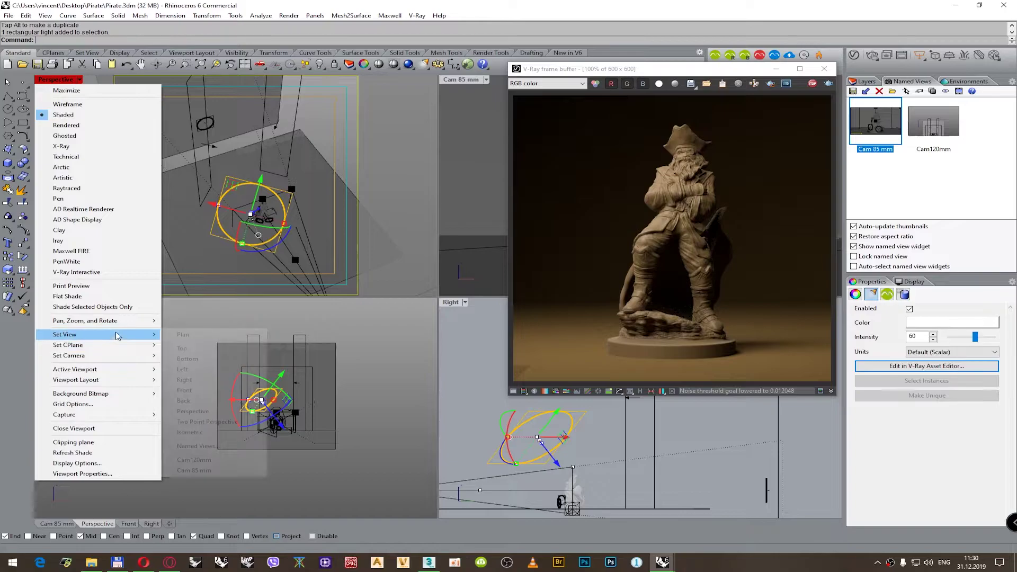
{"action": "left_click", "coordinate": [192, 351]}
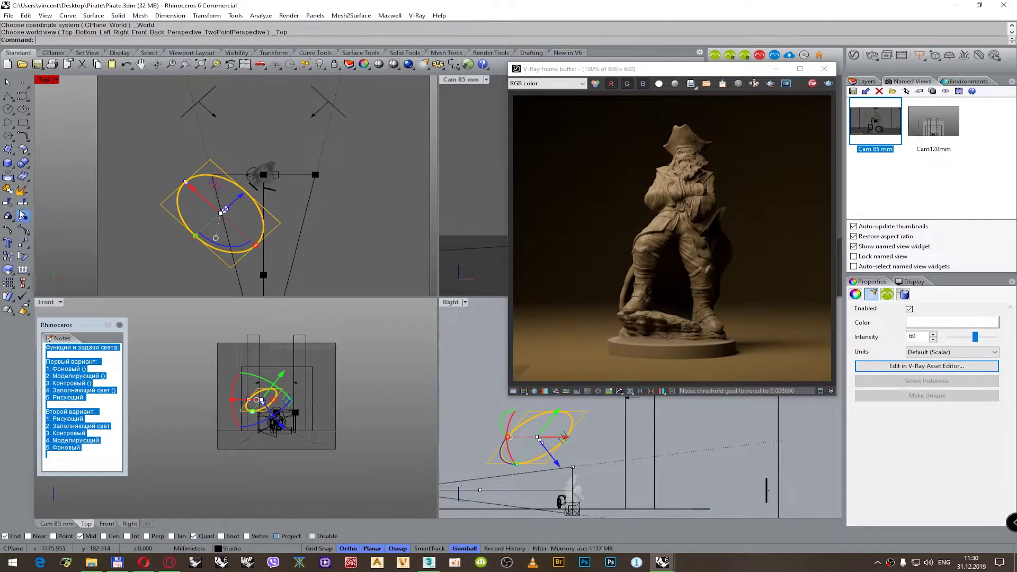
- Rotate the key light -45° around the origin in the Top view so it stands directly left of the statue
{"action": "left_click", "coordinate": [23, 257]}
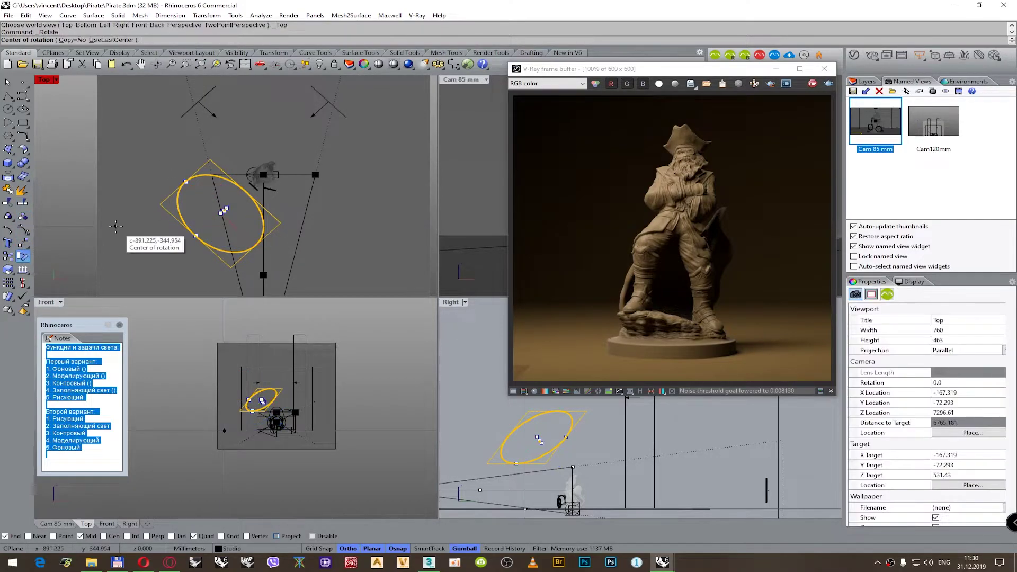
{"action": "left_click", "coordinate": [263, 176]}
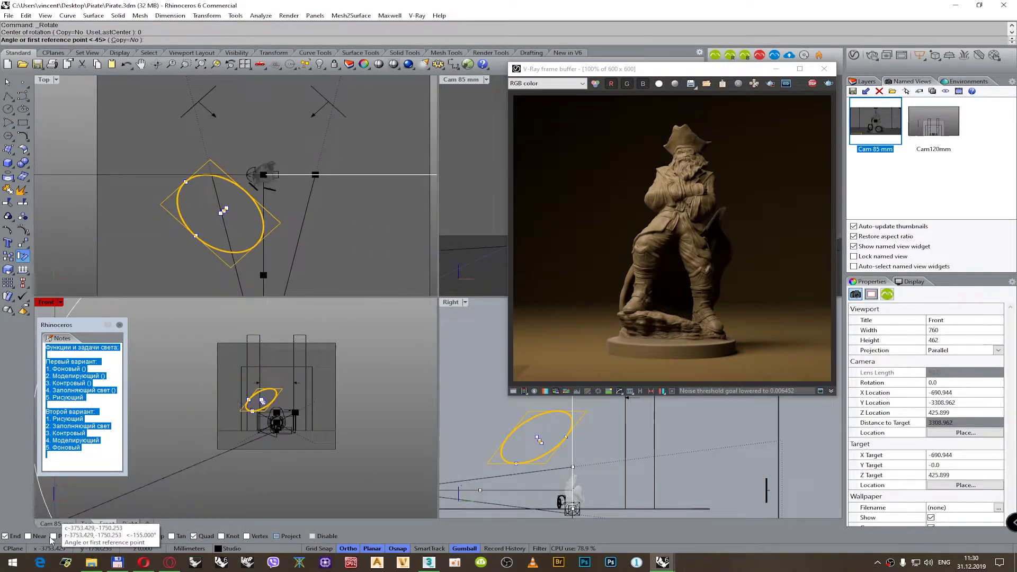
{"action": "left_click", "coordinate": [221, 212]}
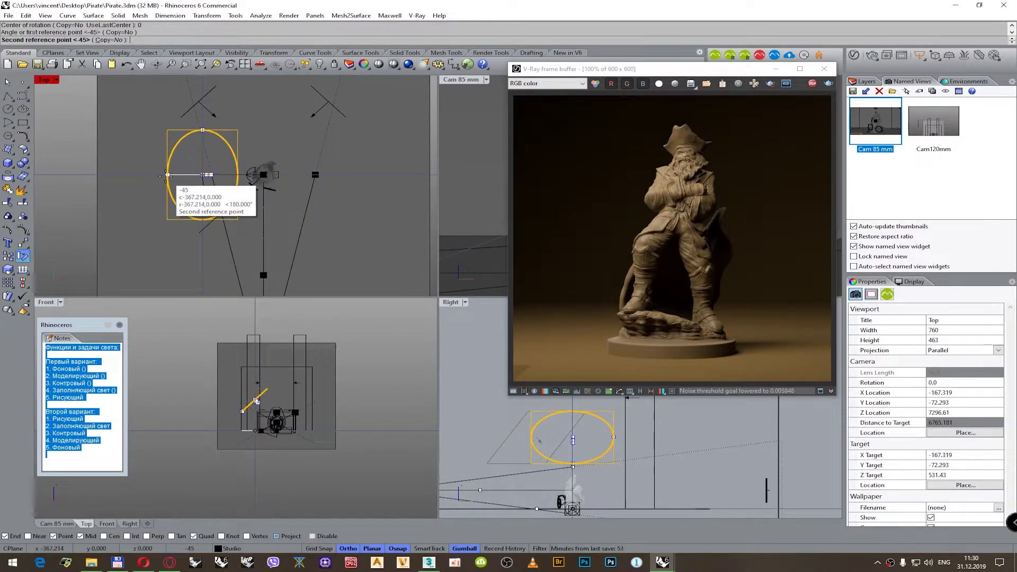
{"action": "left_click", "coordinate": [168, 174]}
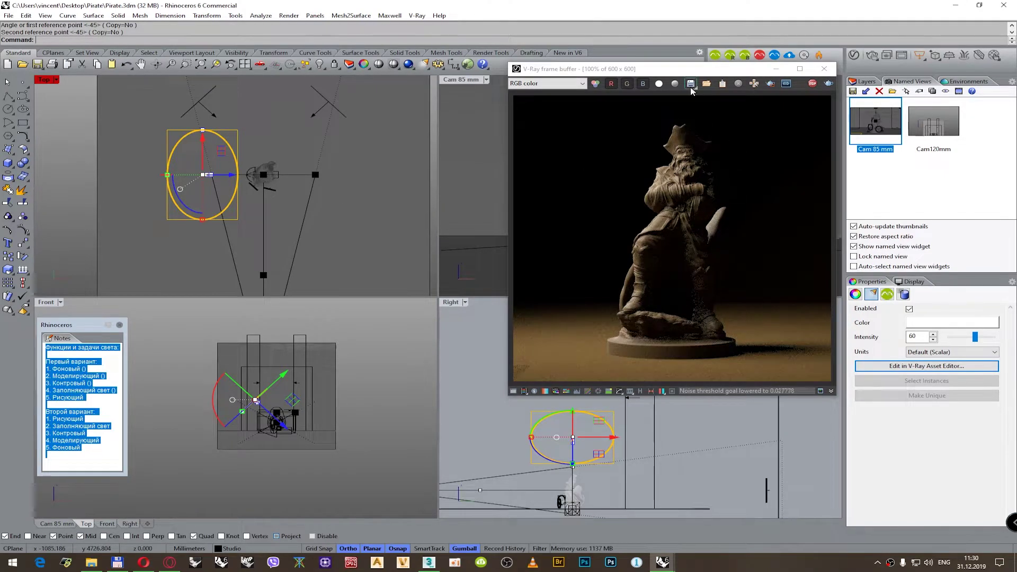
- Rotate the key light 180° around the origin to the statue's opposite side
{"action": "key", "text": "Return"}
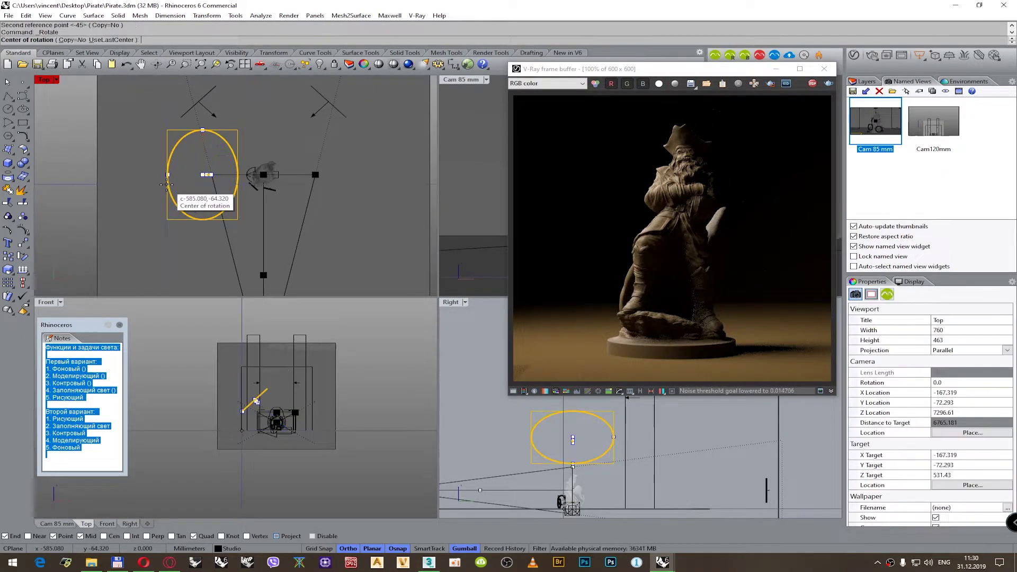
{"action": "type", "text": "0"}
{"action": "key", "text": "Return"}
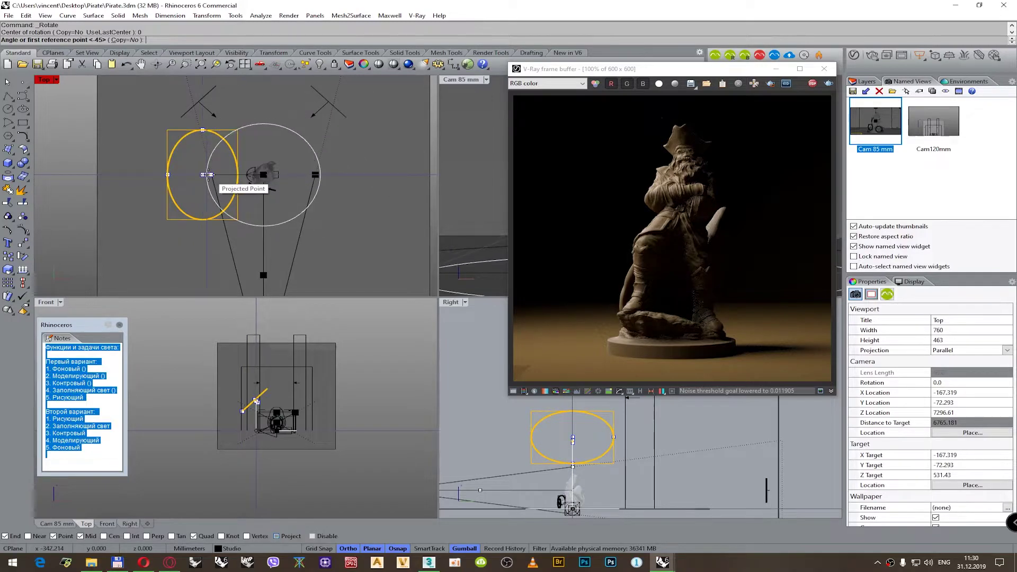
{"action": "left_click", "coordinate": [207, 174]}
{"action": "left_click", "coordinate": [386, 177]}
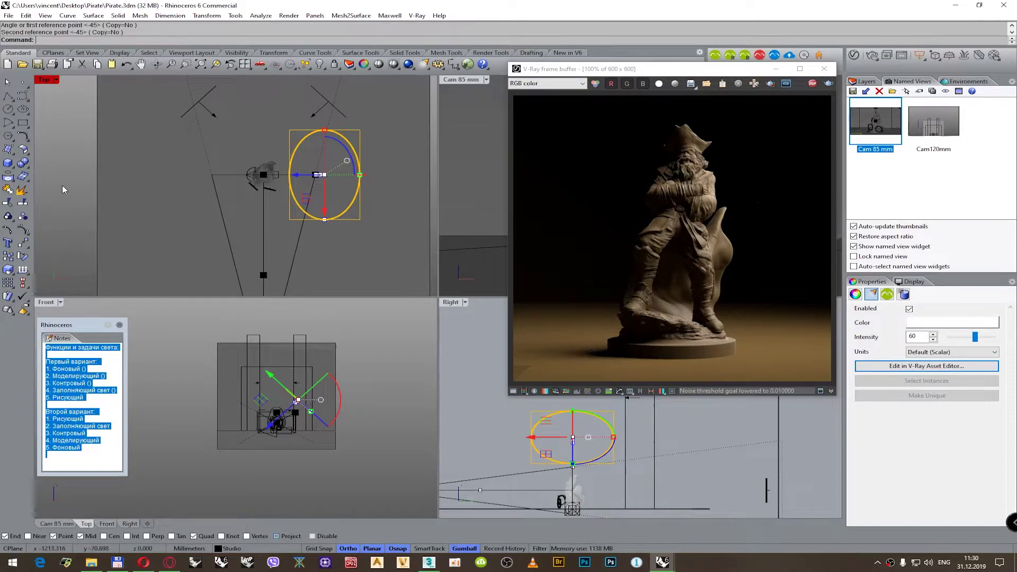
- Rotate the key light -45° around the origin from the statue's right side towards the camera
{"action": "right_click", "coordinate": [78, 189]}
{"action": "type", "text": "0"}
{"action": "key", "text": "Return"}
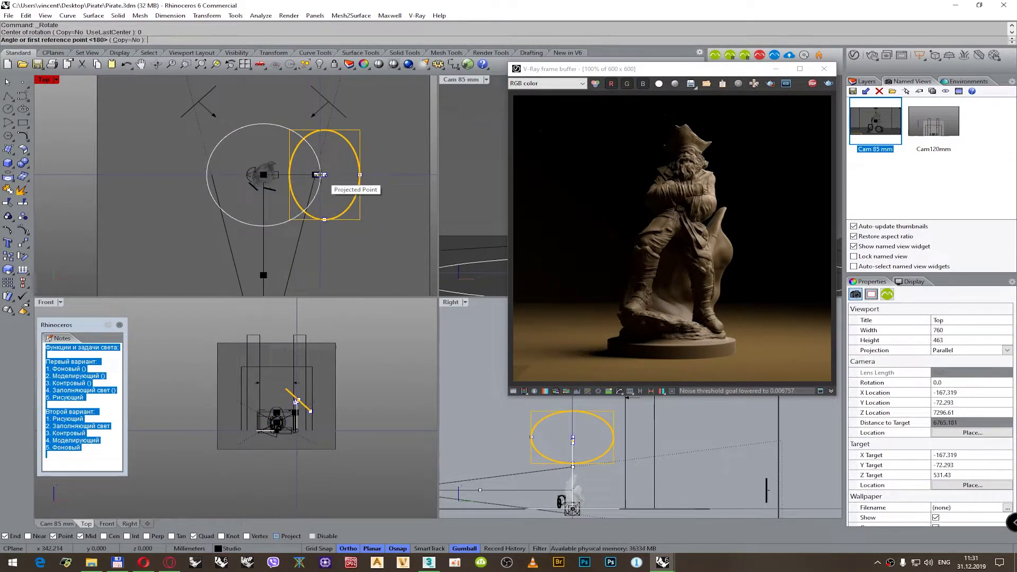
{"action": "left_click", "coordinate": [320, 175]}
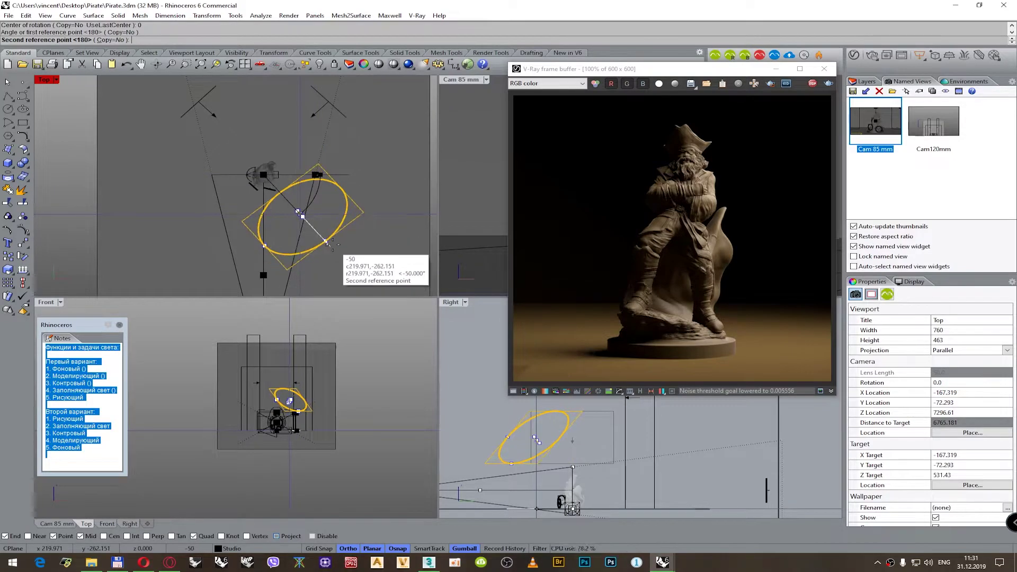
{"action": "left_click", "coordinate": [336, 241]}
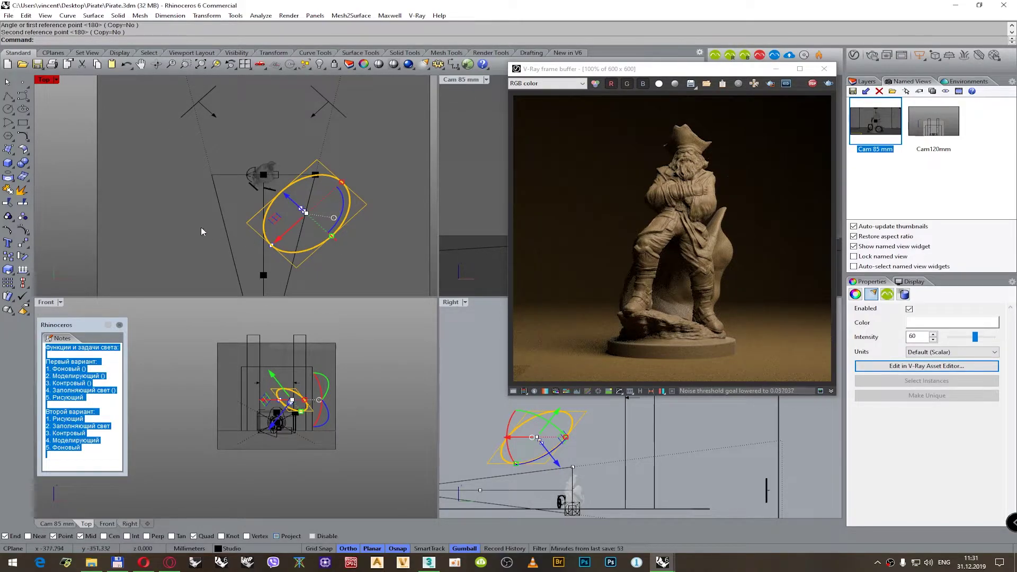
- Rotate the key light -135° around the origin from the front right to the statue's left side
{"action": "key", "text": "Return"}
{"action": "type", "text": "0"}
{"action": "key", "text": "Return"}
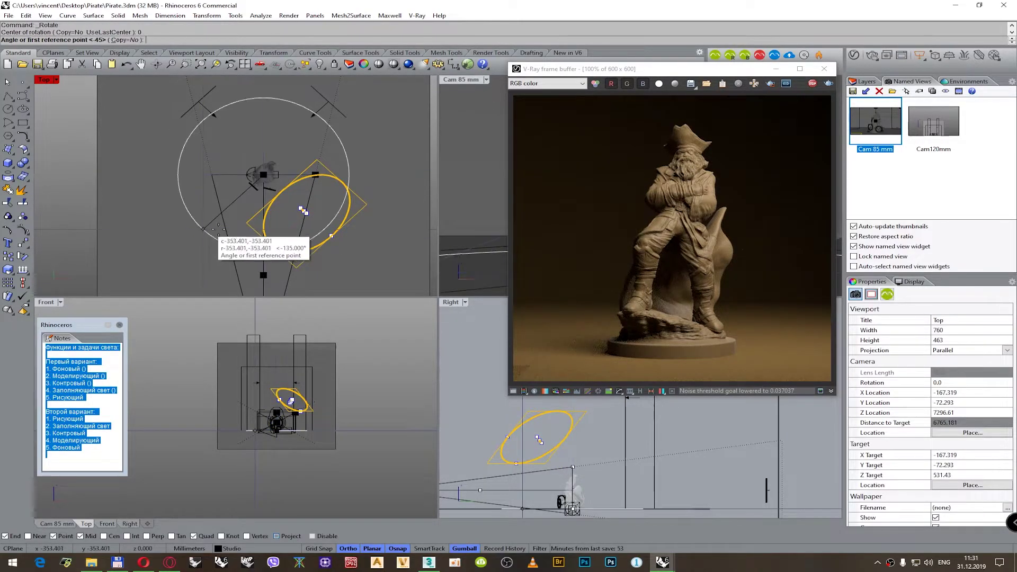
{"action": "left_click", "coordinate": [303, 211]}
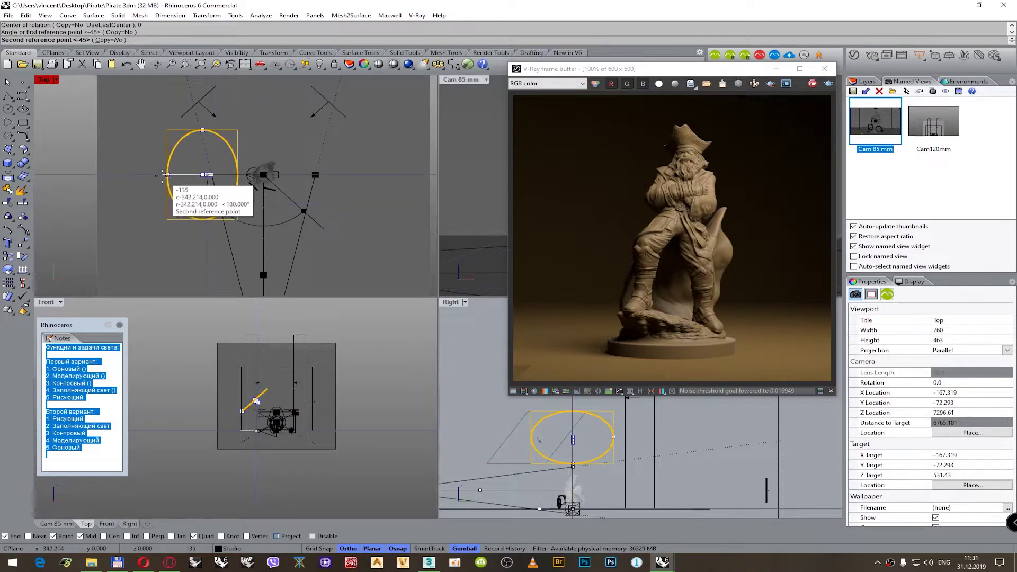
{"action": "left_click", "coordinate": [164, 177]}
- Rotate the key light 45° around the origin so it sits diagonally at the statue's front left
{"action": "key", "text": "Return"}
{"action": "type", "text": "0"}
{"action": "key", "text": "Return"}
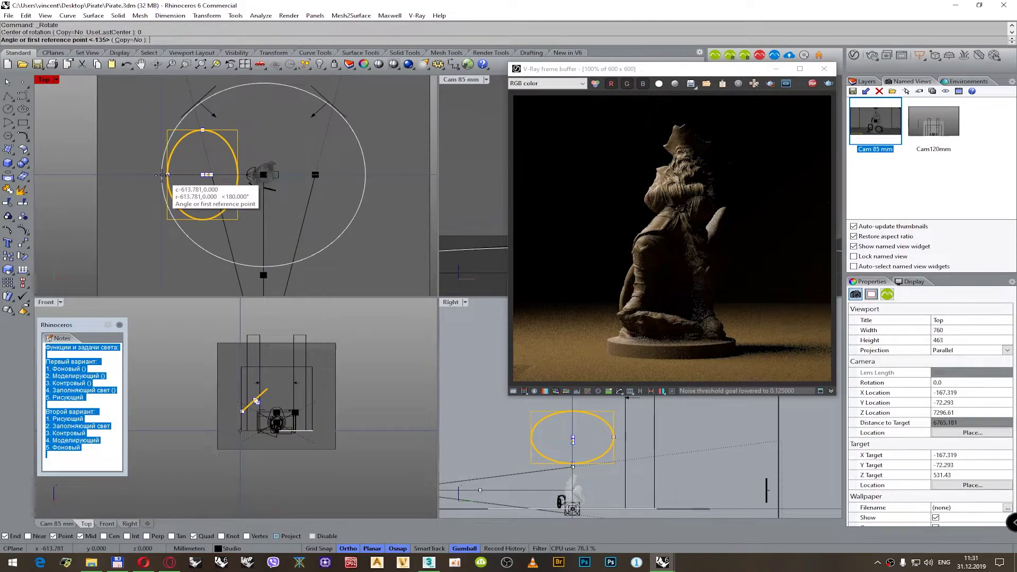
{"action": "left_click", "coordinate": [204, 174]}
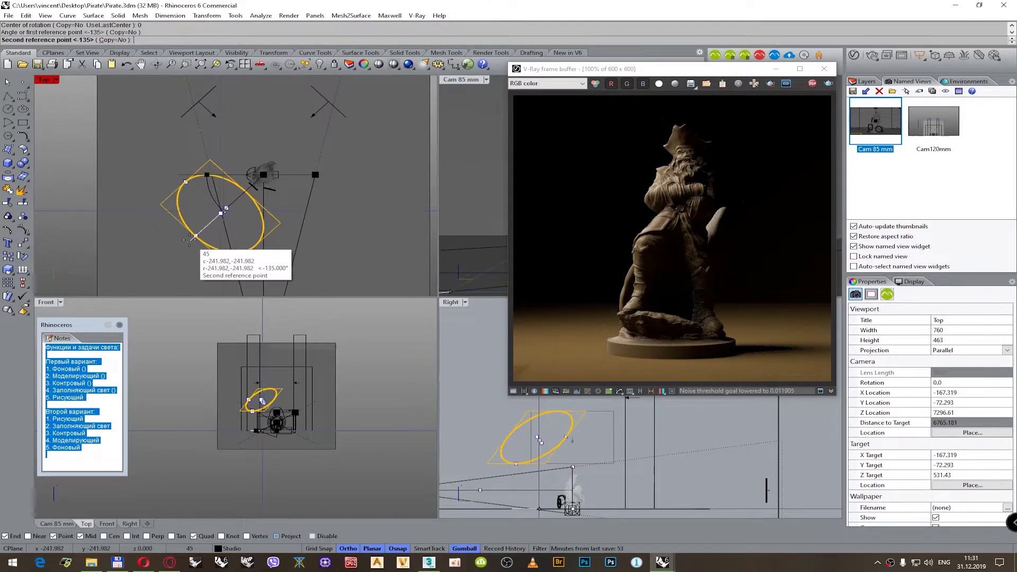
{"action": "left_click", "coordinate": [191, 233]}
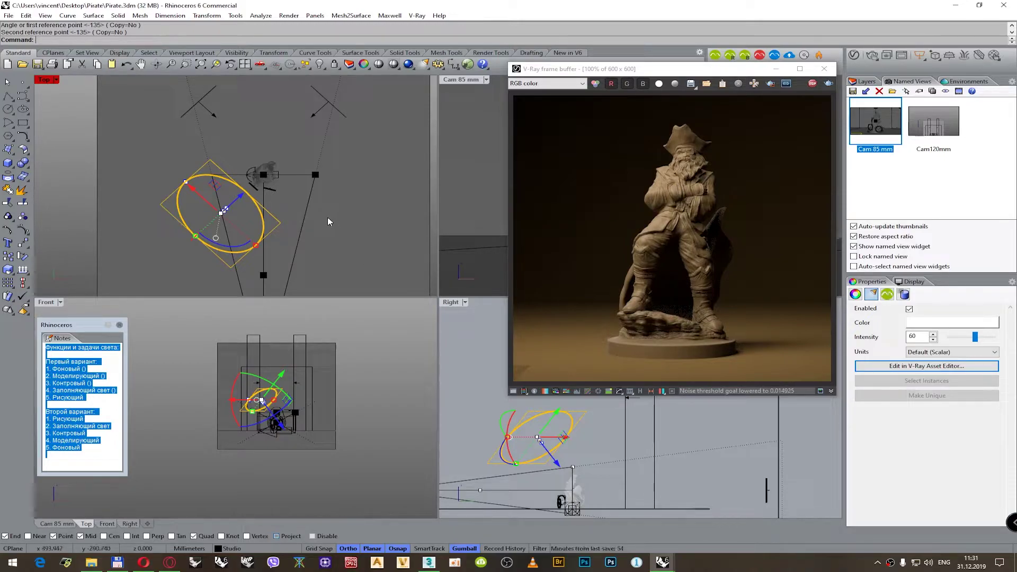
- Select the key light in the Top view and disable it
{"action": "scroll", "coordinate": [329, 218], "scroll_direction": "down", "scroll_amount": 2}
{"action": "right_click_drag", "start_coordinate": [319, 214], "coordinate": [298, 207]}
{"action": "scroll", "coordinate": [298, 196], "scroll_direction": "down", "scroll_amount": 2}
{"action": "left_click", "coordinate": [183, 174]}
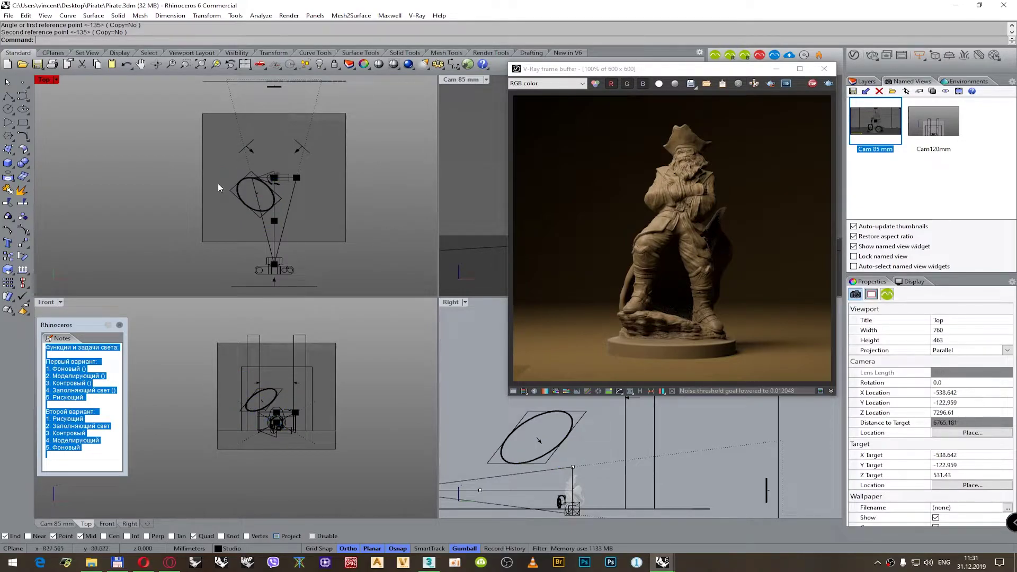
{"action": "left_click", "coordinate": [244, 189]}
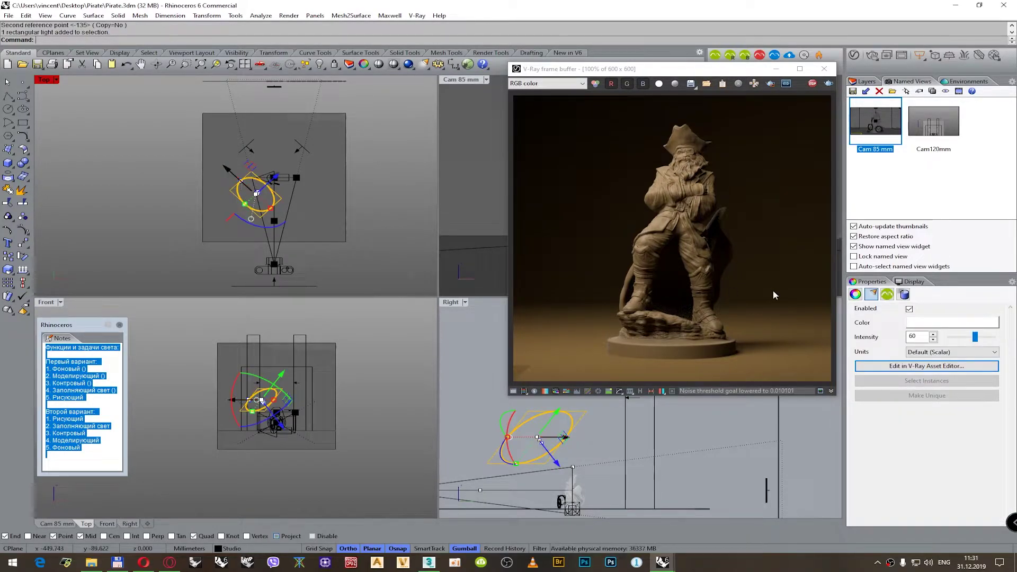
{"action": "left_click", "coordinate": [909, 310]}
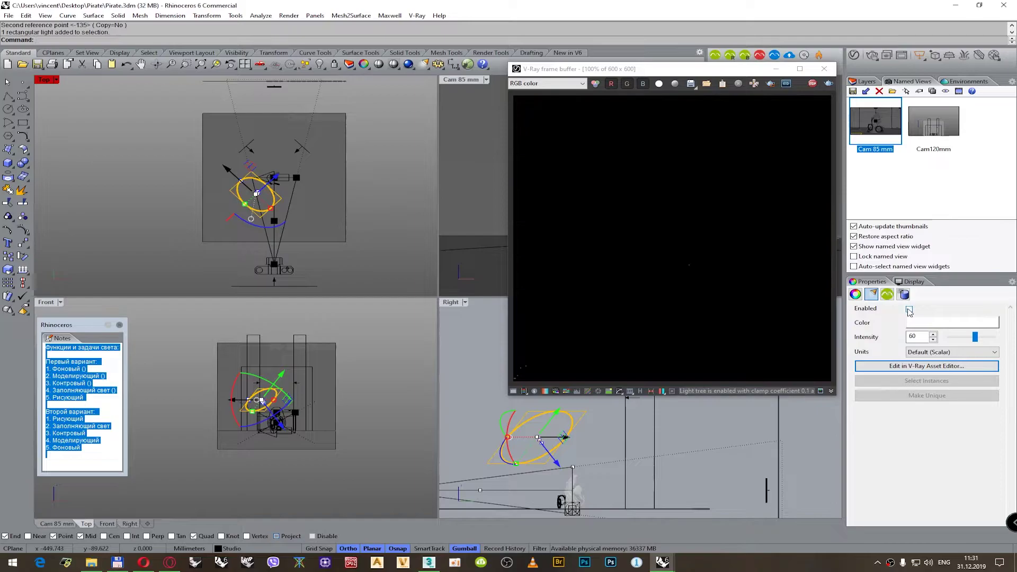
- Activate the Cam 85 mm view, stop the running render and turn off Interactive rendering in the V-Ray render settings
{"action": "left_click", "coordinate": [495, 152]}
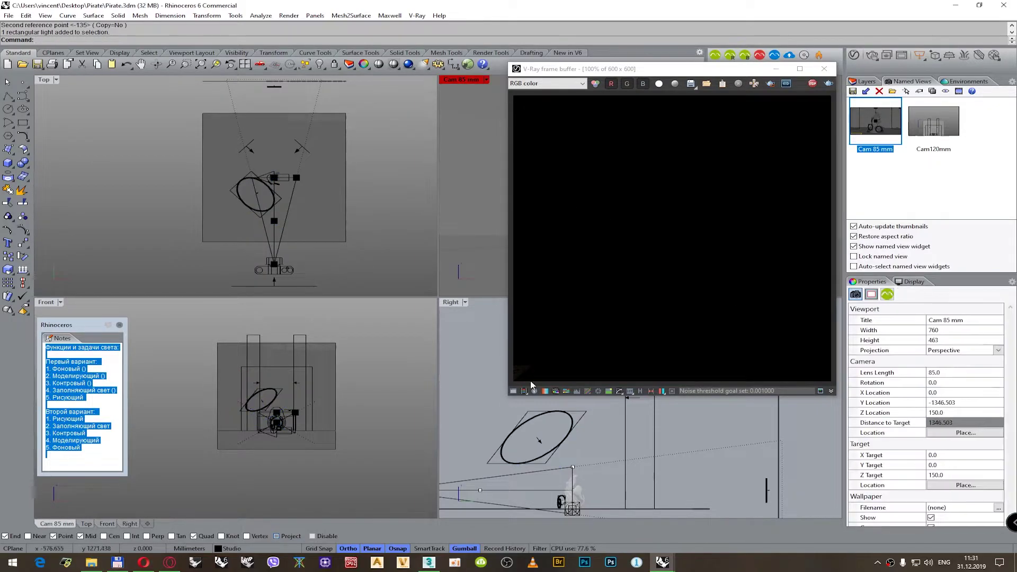
{"action": "left_click", "coordinate": [854, 55]}
{"action": "left_click_drag", "start_coordinate": [145, 207], "coordinate": [146, 181]}
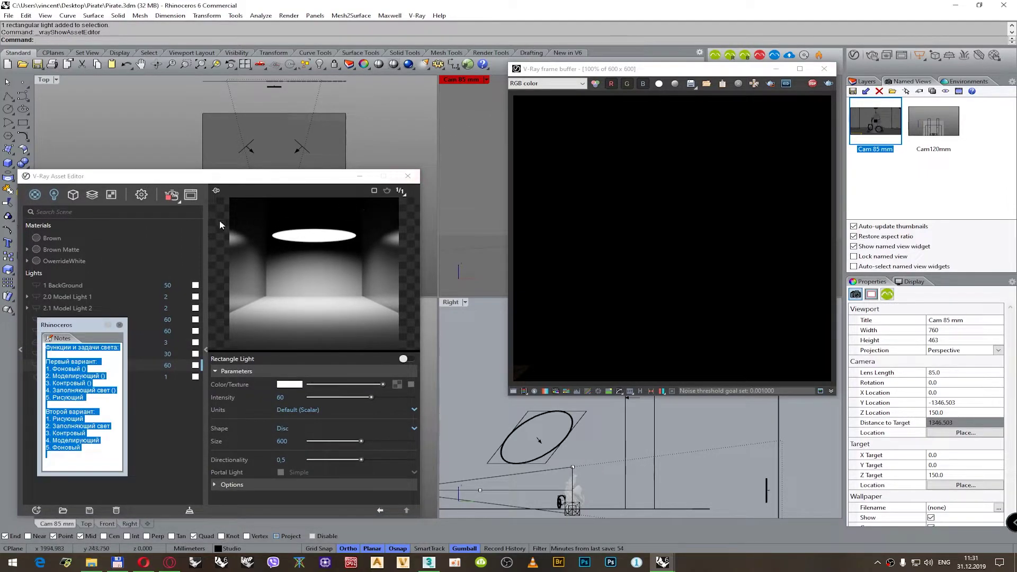
{"action": "left_click_drag", "start_coordinate": [226, 178], "coordinate": [299, 158]}
{"action": "left_click", "coordinate": [812, 84]}
{"action": "left_click", "coordinate": [214, 175]}
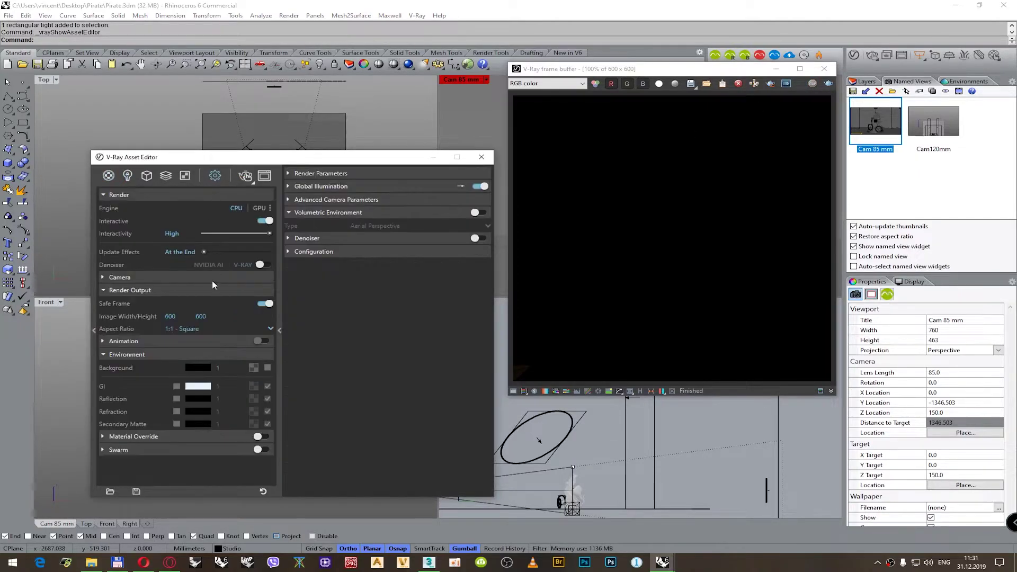
{"action": "left_click", "coordinate": [264, 221]}
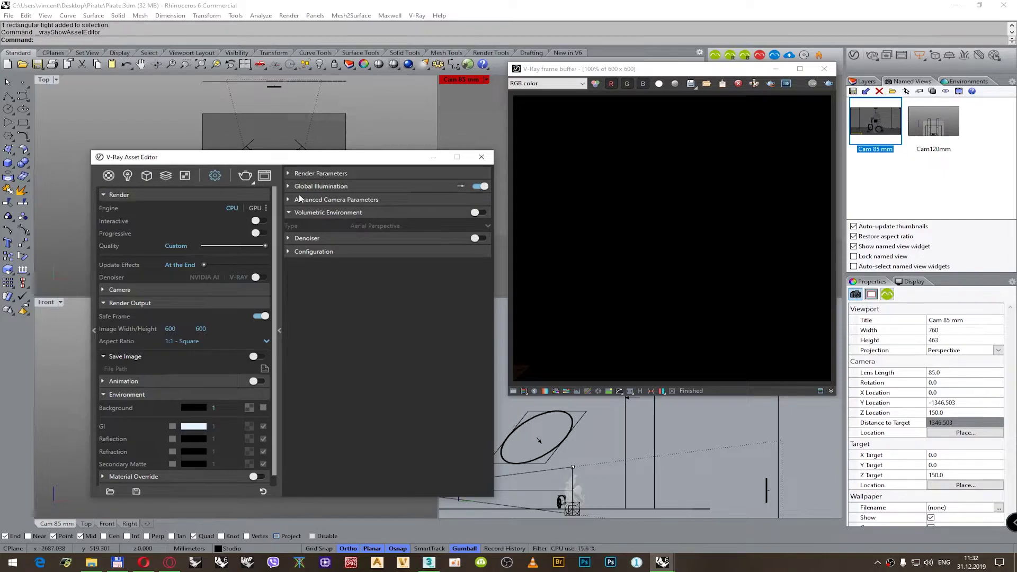
- Set the render quality's Max Subdivs to 100 and Shading Rate to 2
{"action": "left_click", "coordinate": [307, 174]}
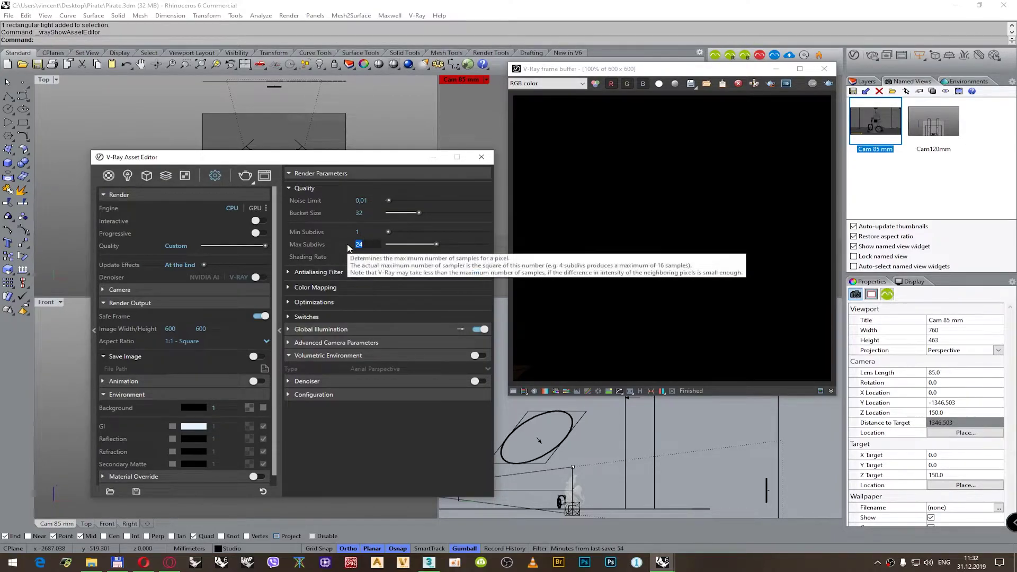
{"action": "type", "text": "100"}
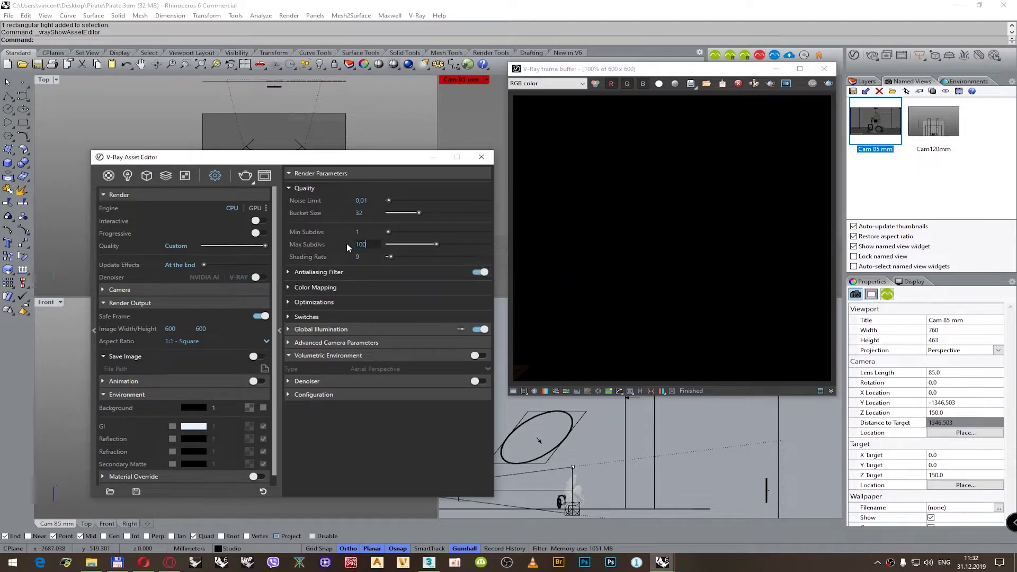
{"action": "type", "text": "2"}
{"action": "key", "text": "Return"}
- Set the Light Cache subdivs to 750 and sample size to 0.01 in the Global Illumination settings
{"action": "left_click", "coordinate": [313, 329]}
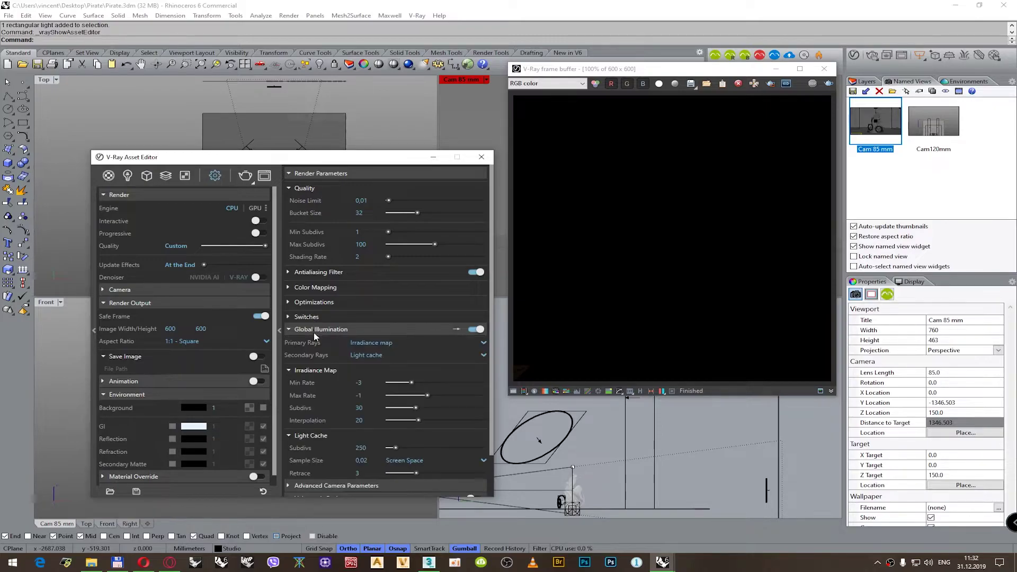
{"action": "scroll", "coordinate": [313, 329], "scroll_direction": "down", "scroll_amount": 2}
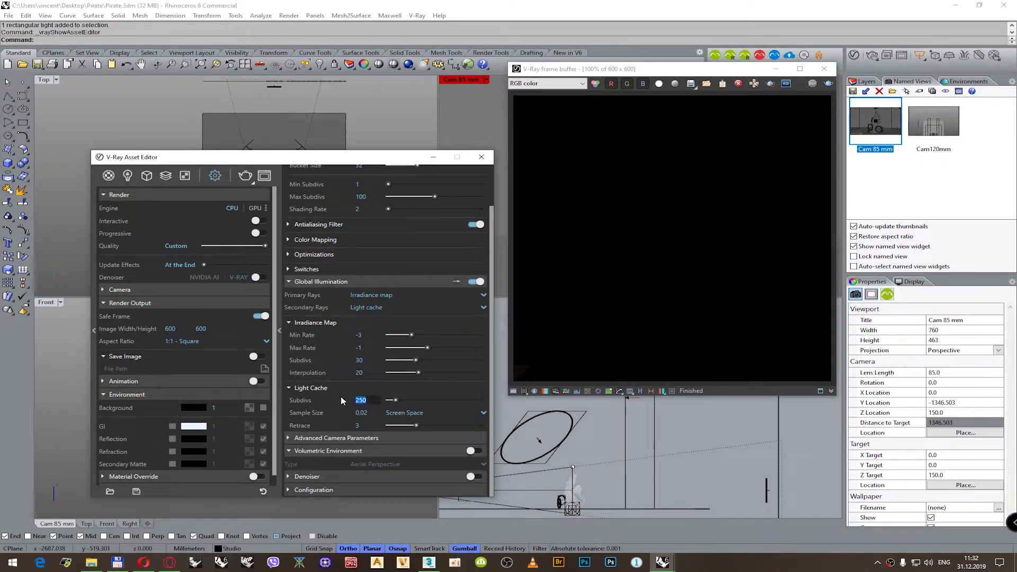
{"action": "type", "text": "750"}
{"action": "key", "text": "Return"}
{"action": "left_click_drag", "start_coordinate": [367, 413], "coordinate": [364, 412]}
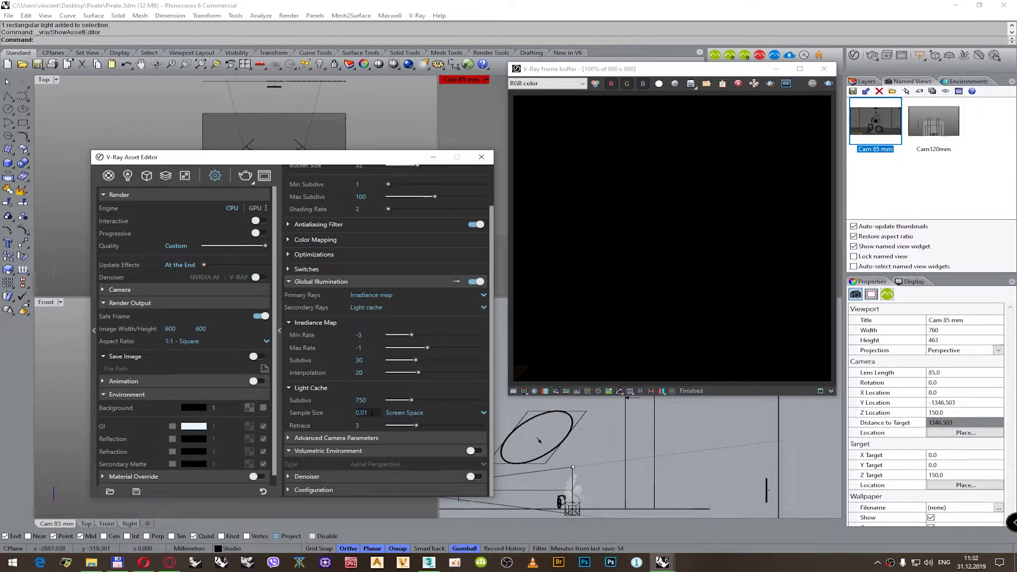
- Set the Irradiance Map subdivs to 80 and interpolation to 30
{"action": "type", "text": "80"}
{"action": "key", "text": "Return"}
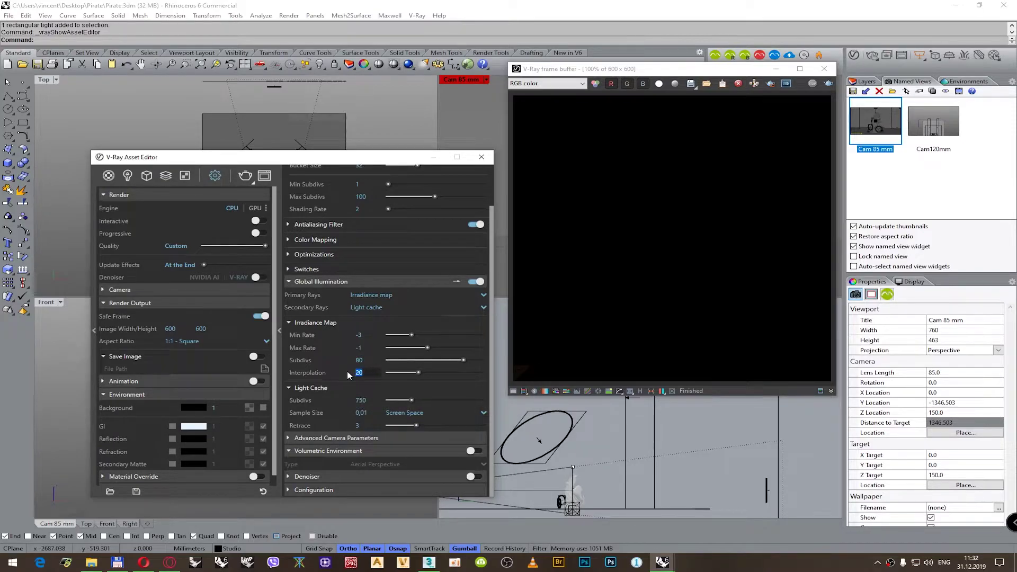
{"action": "type", "text": "30"}
{"action": "key", "text": "Return"}
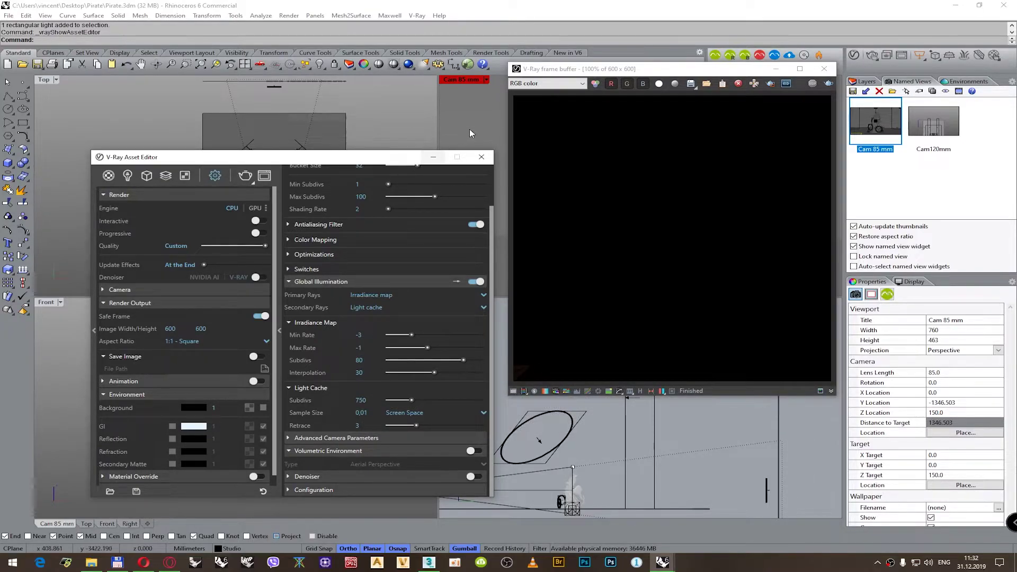
- List the scene's lights in the Asset Editor and show the render history in the V-Ray frame buffer, moved clear of the light list
{"action": "left_click", "coordinate": [479, 113]}
{"action": "left_click", "coordinate": [130, 174]}
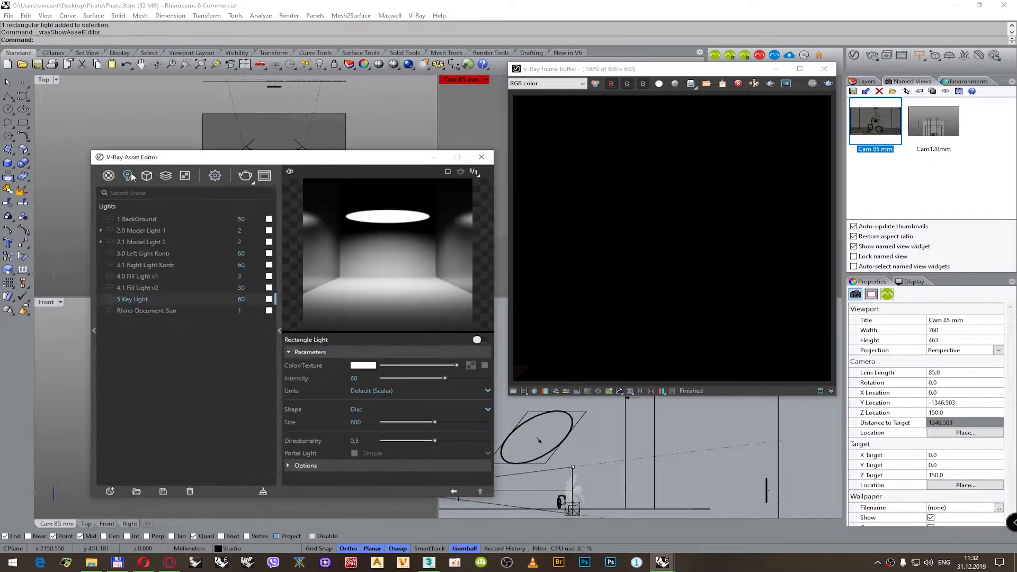
{"action": "left_click", "coordinate": [640, 390]}
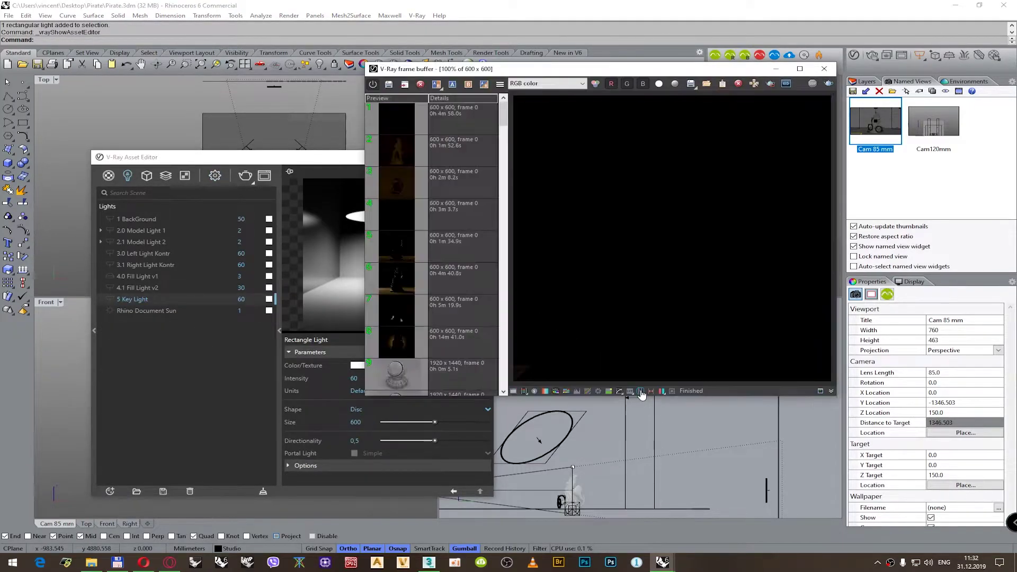
{"action": "left_click_drag", "start_coordinate": [585, 72], "coordinate": [638, 115]}
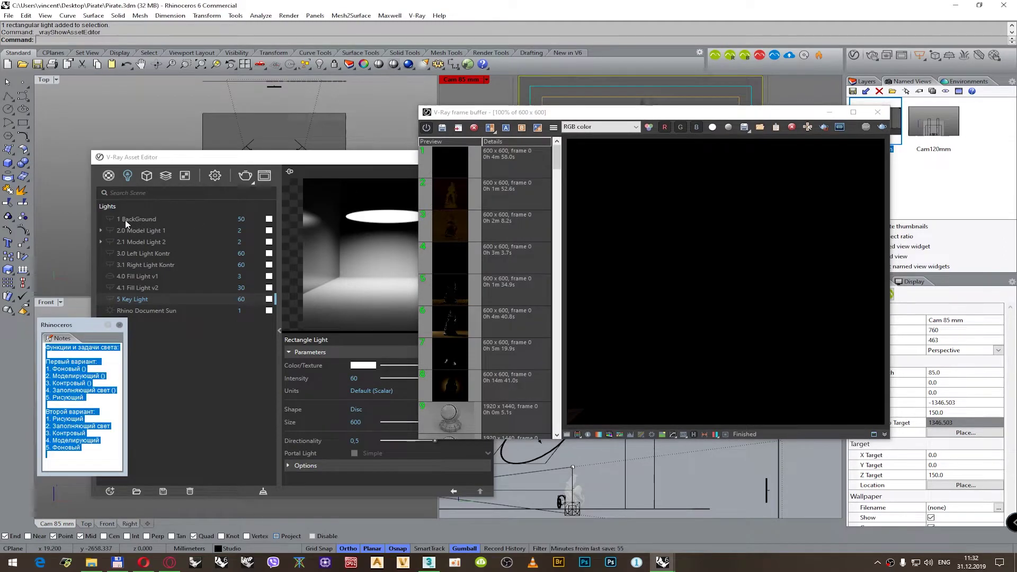
- Render the scene with only the 1 BackGround light on and annotate that render in the history as "BackGround Light"
{"action": "left_click", "coordinate": [111, 218]}
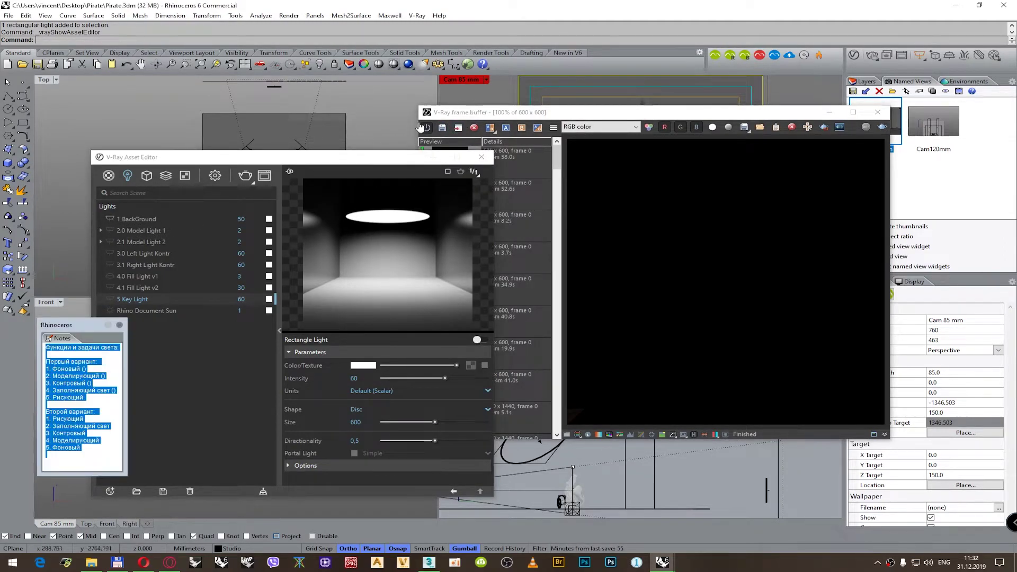
{"action": "left_click", "coordinate": [241, 178]}
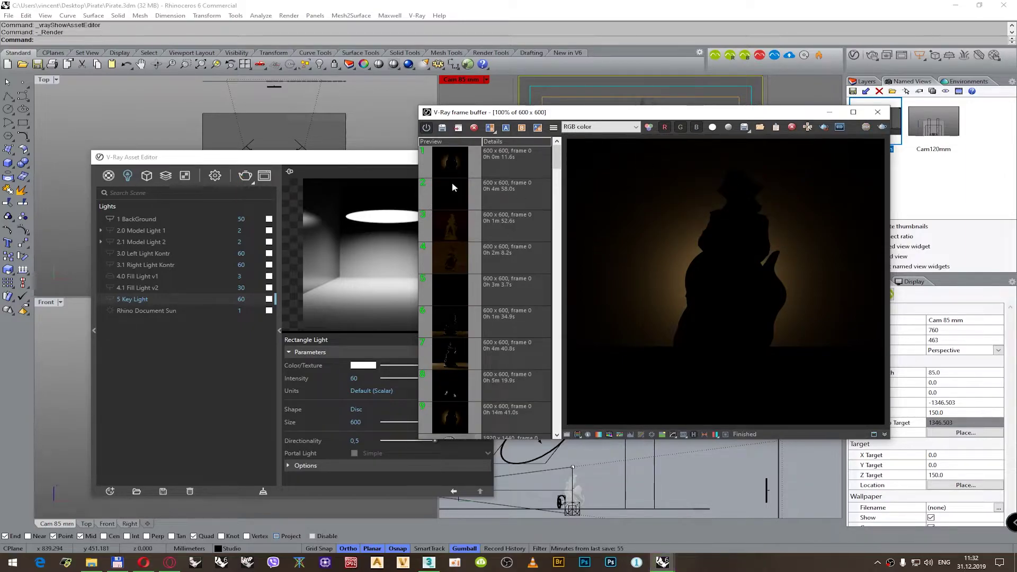
{"action": "left_click", "coordinate": [460, 158]}
{"action": "right_click", "coordinate": [510, 158]}
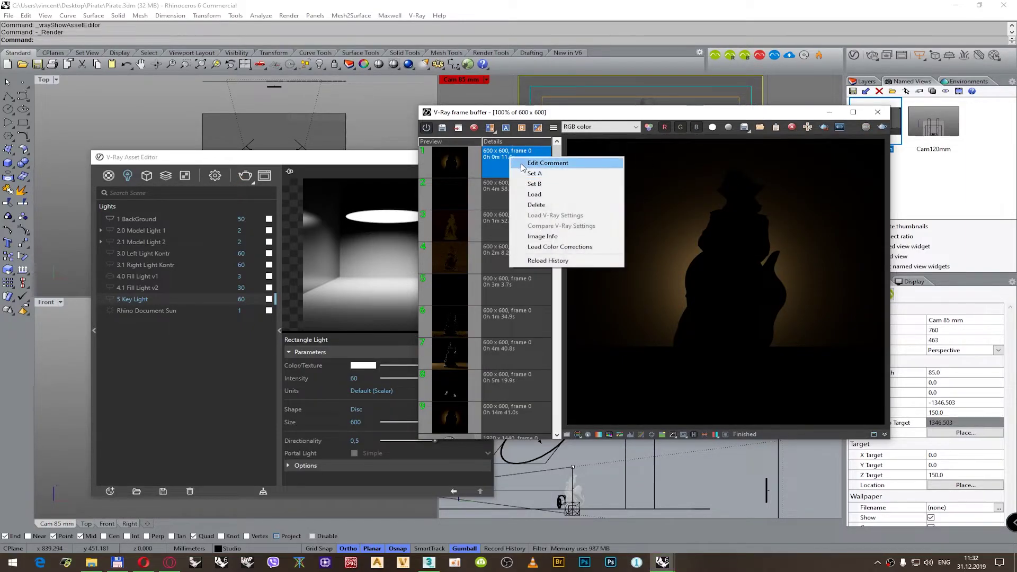
{"action": "left_click", "coordinate": [523, 164]}
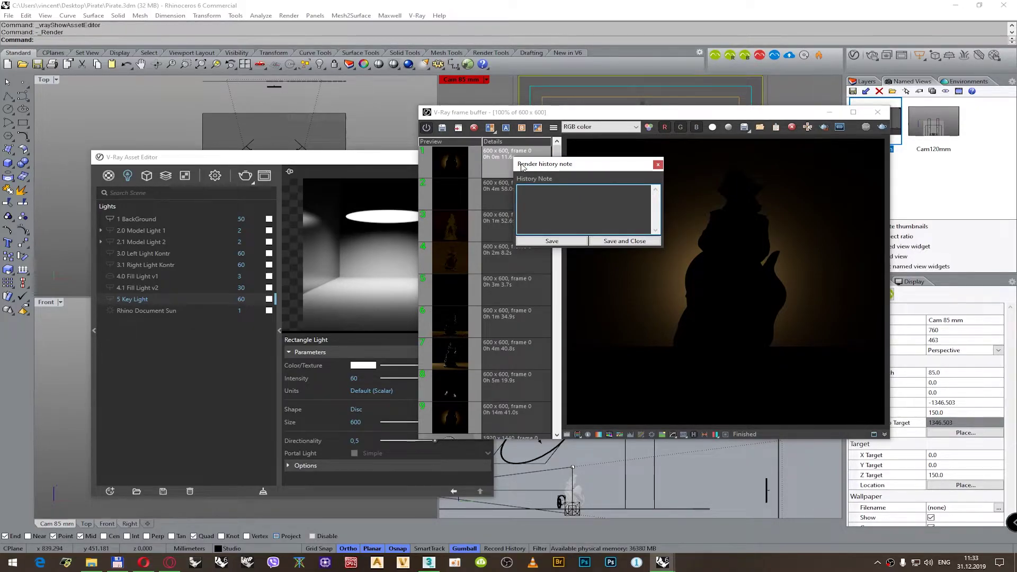
{"action": "type", "text": "Ba"}
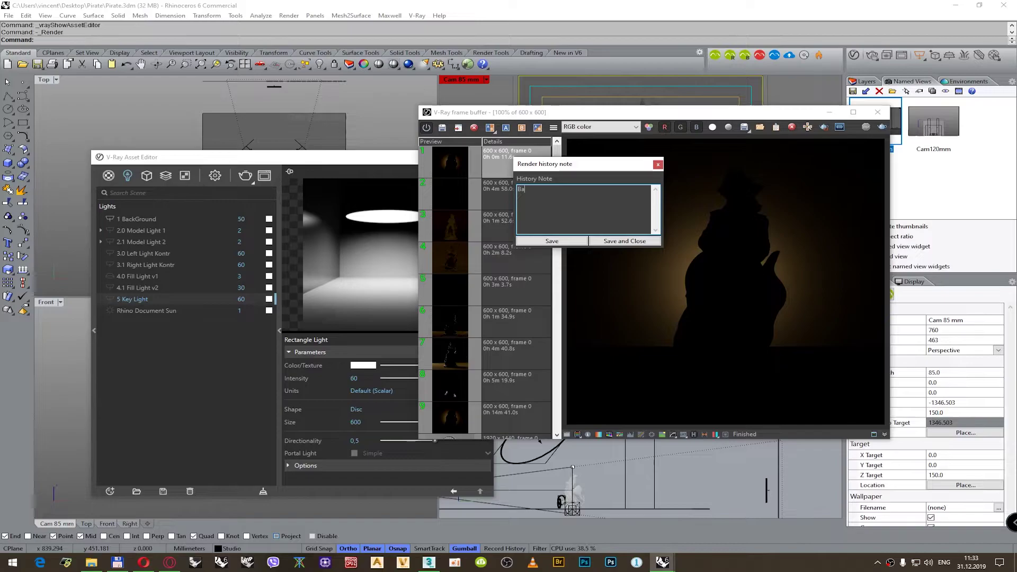
{"action": "type", "text": "ckGround Light"}
{"action": "left_click", "coordinate": [617, 241]}
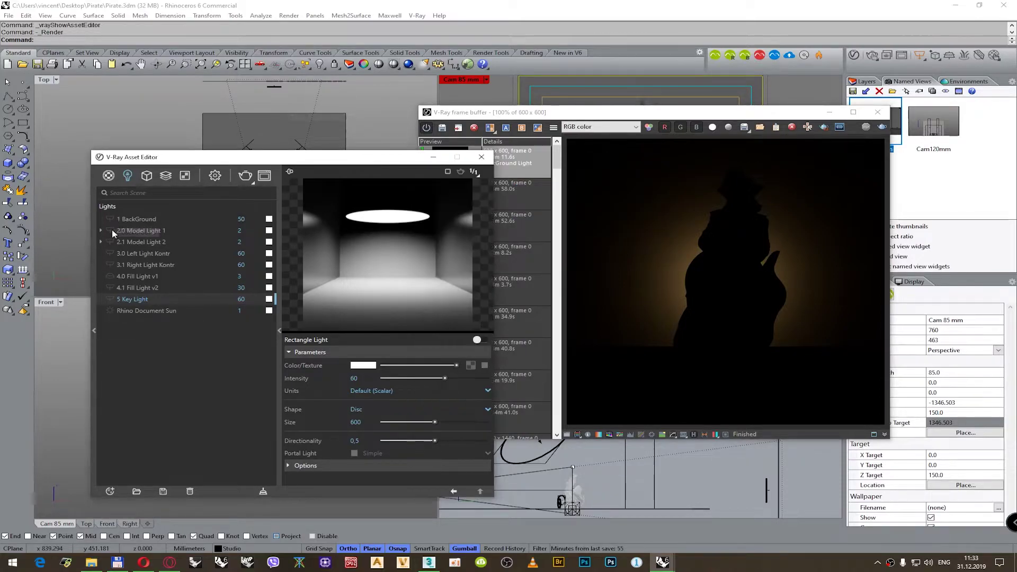
- Render with only 2.0 Model Light 1 and 2.1 Model Light 2 on, then set both intensities to 4 and render again
{"action": "left_click", "coordinate": [520, 104]}
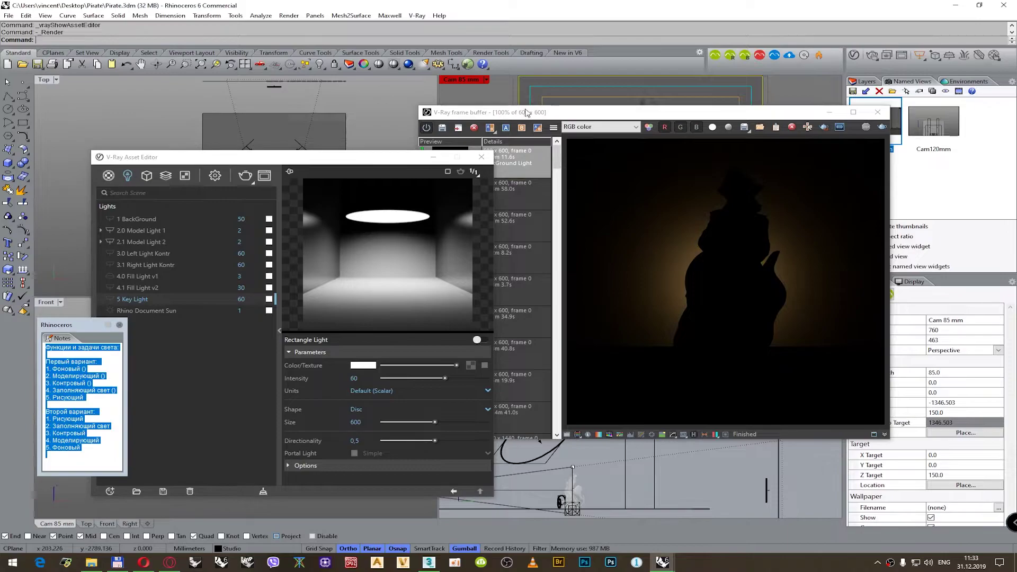
{"action": "left_click", "coordinate": [882, 128]}
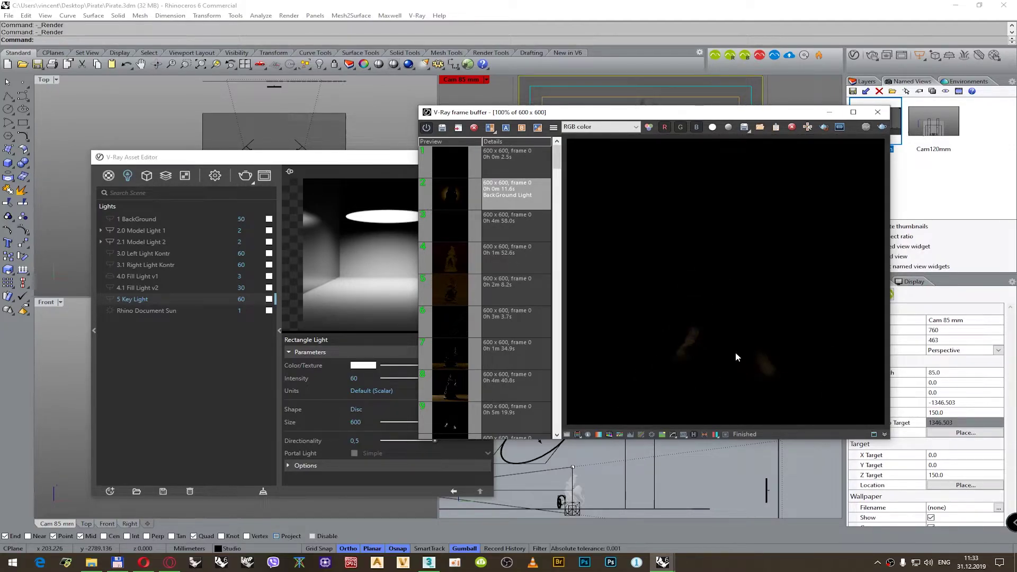
{"action": "left_click", "coordinate": [231, 231]}
{"action": "type", "text": "4"}
{"action": "key", "text": "Return"}
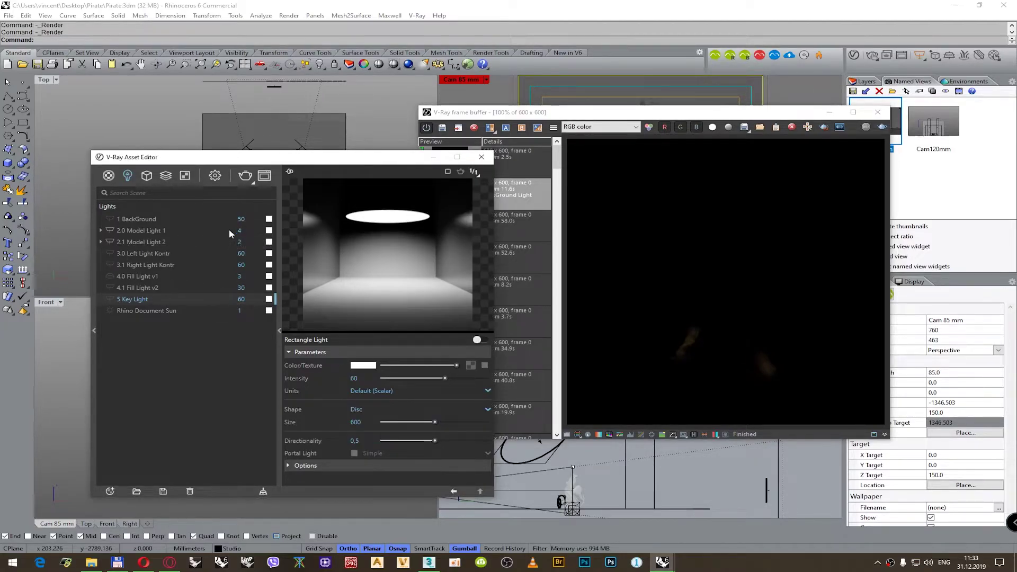
{"action": "key", "text": "BackSpace"}
{"action": "type", "text": "4"}
{"action": "key", "text": "Return"}
{"action": "left_click", "coordinate": [688, 154]}
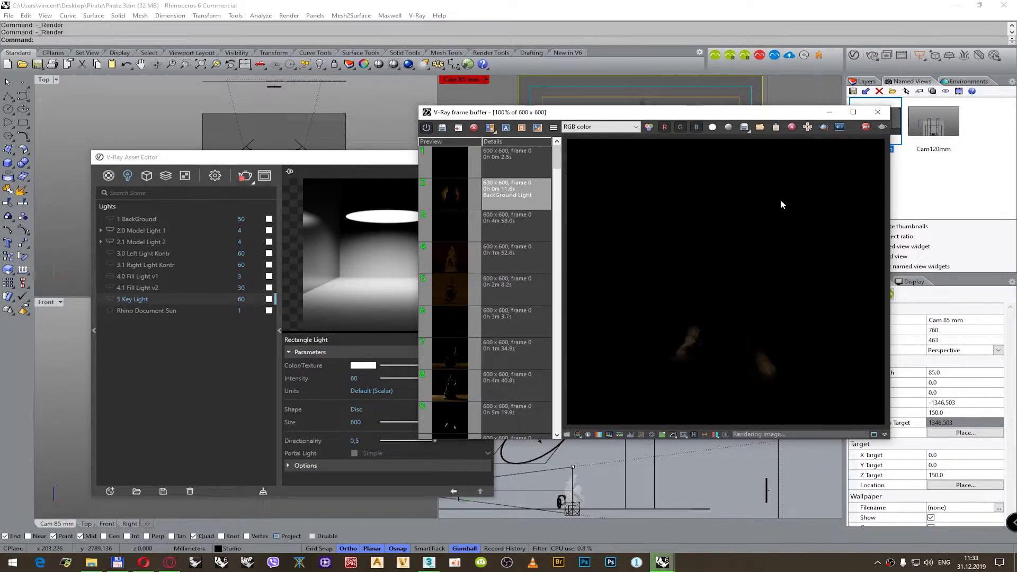
- Check the brighter model-light render up close and delete the earlier model-light render from the history
{"action": "scroll", "coordinate": [769, 379], "scroll_direction": "up", "scroll_amount": 1}
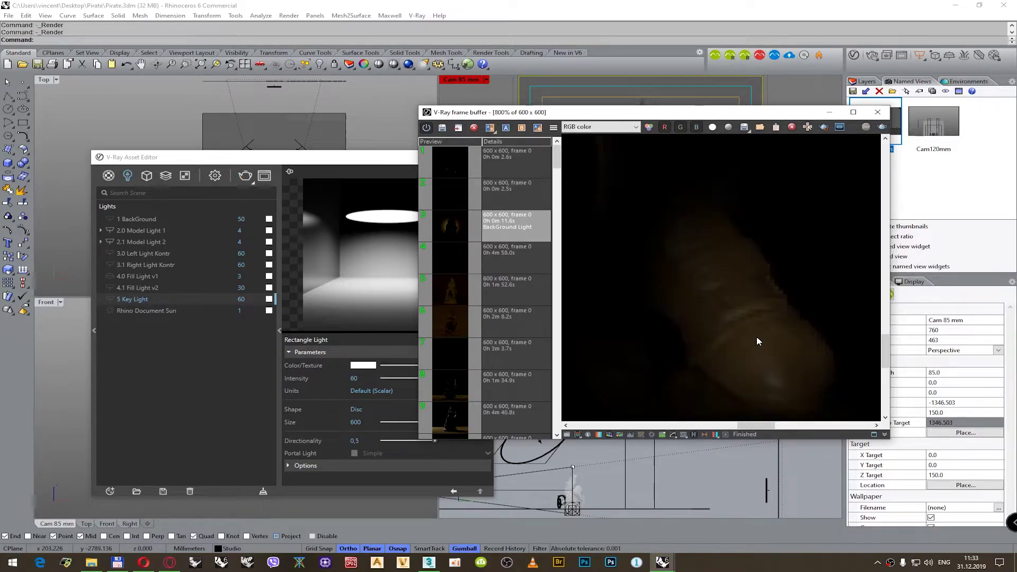
{"action": "scroll", "coordinate": [763, 344], "scroll_direction": "up", "scroll_amount": 1}
{"action": "scroll", "coordinate": [794, 341], "scroll_direction": "down", "scroll_amount": 1}
{"action": "scroll", "coordinate": [613, 281], "scroll_direction": "up", "scroll_amount": 1}
{"action": "scroll", "coordinate": [613, 281], "scroll_direction": "down", "scroll_amount": 1}
{"action": "scroll", "coordinate": [628, 296], "scroll_direction": "down", "scroll_amount": 1}
{"action": "left_click", "coordinate": [446, 192]}
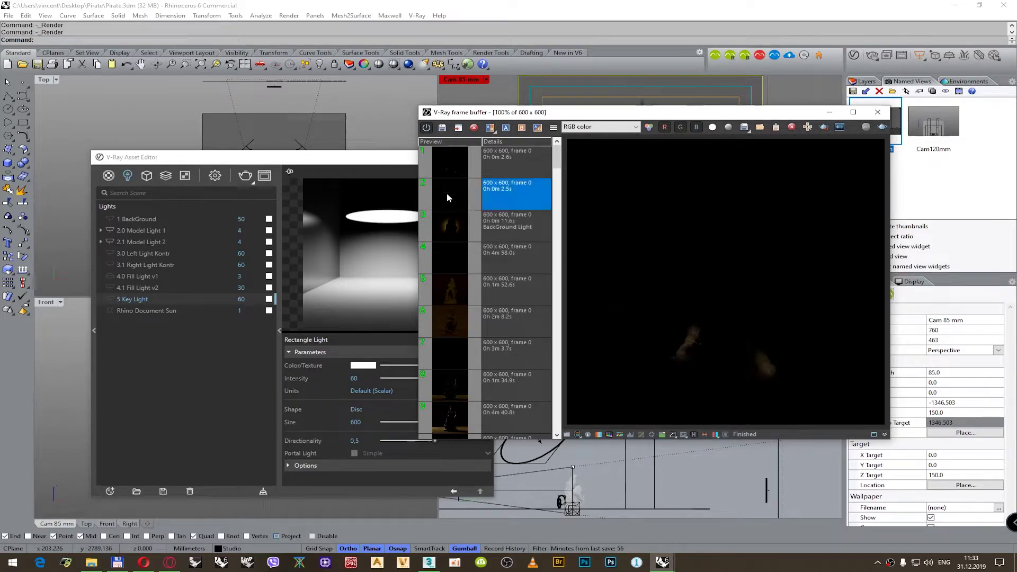
{"action": "key", "text": "Delete"}
- Annotate the latest render in the history as "Model Light"
{"action": "left_click", "coordinate": [503, 161]}
{"action": "right_click", "coordinate": [498, 160]}
{"action": "left_click", "coordinate": [532, 164]}
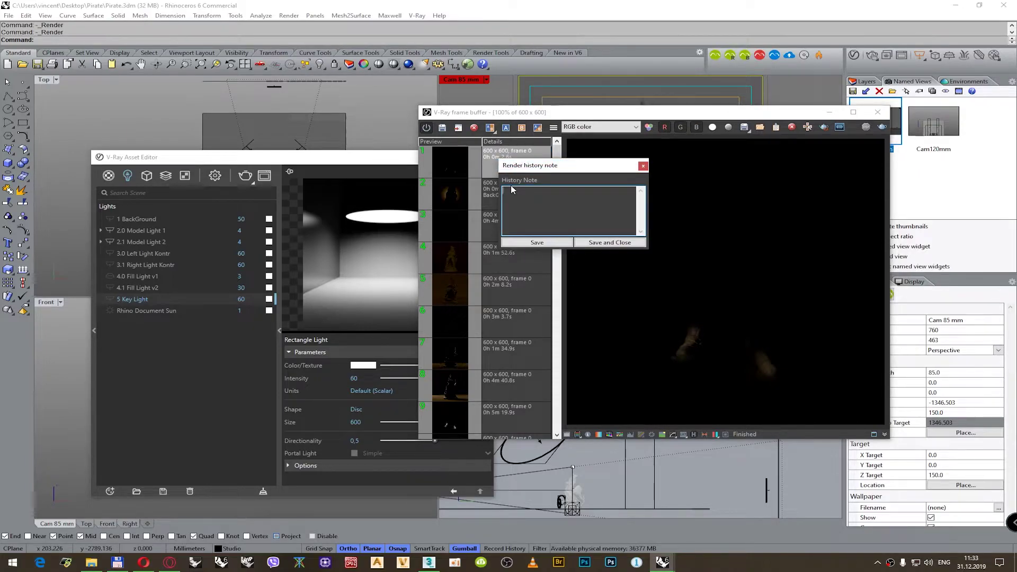
{"action": "type", "text": "Model Light"}
{"action": "left_click", "coordinate": [609, 242]}
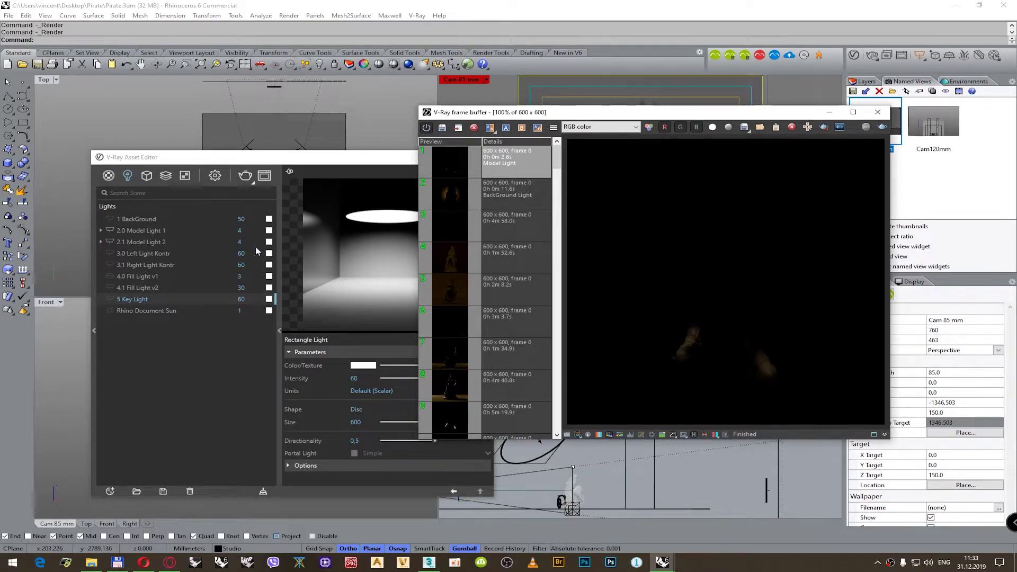
- Render the scene with only 3.0 Left Light Kontr and 3.1 Right Light Kontr turned on
{"action": "left_click", "coordinate": [112, 235]}
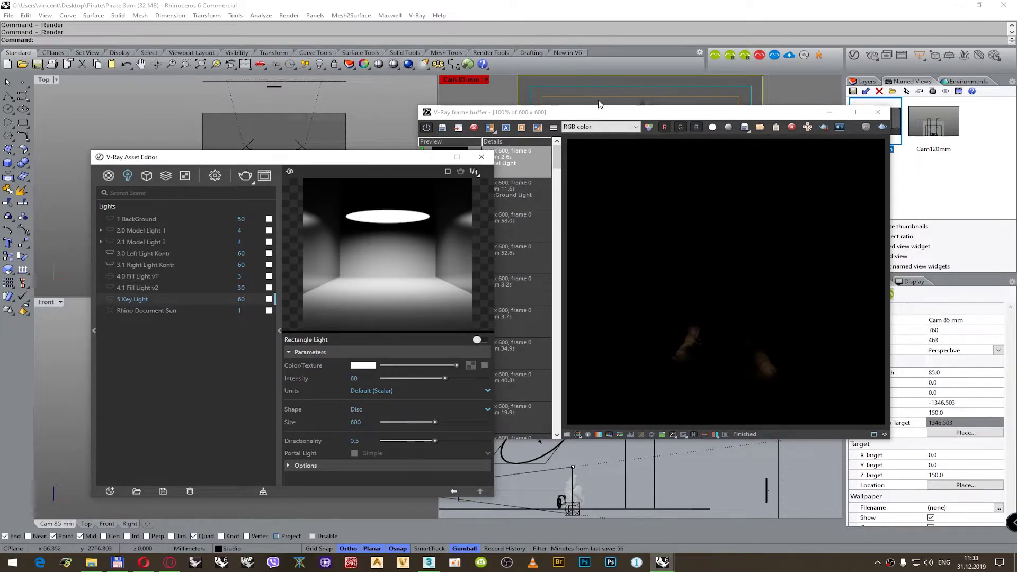
{"action": "left_click", "coordinate": [642, 103]}
{"action": "left_click", "coordinate": [867, 129]}
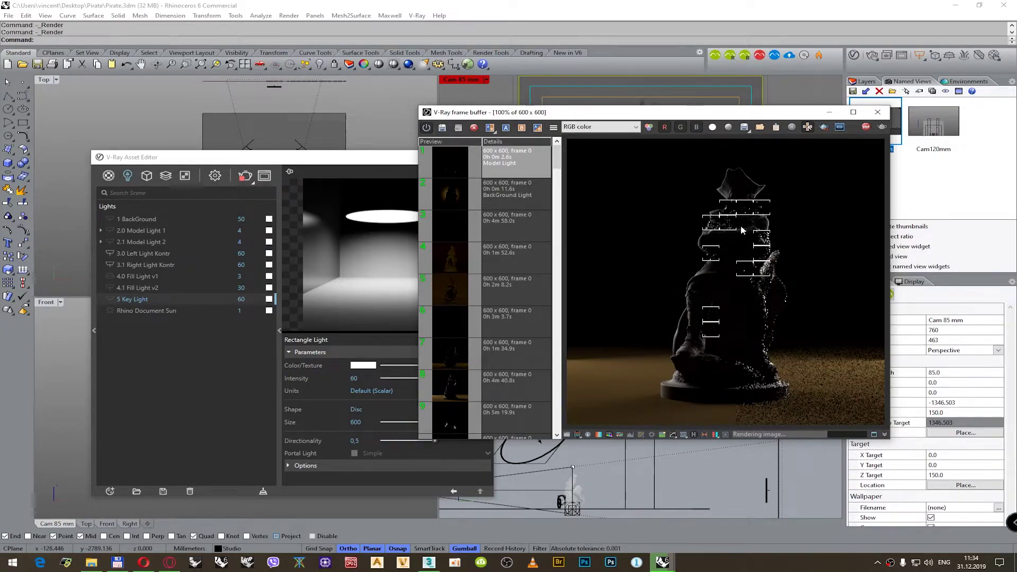
{"action": "scroll", "coordinate": [754, 170], "scroll_direction": "up", "scroll_amount": 2}
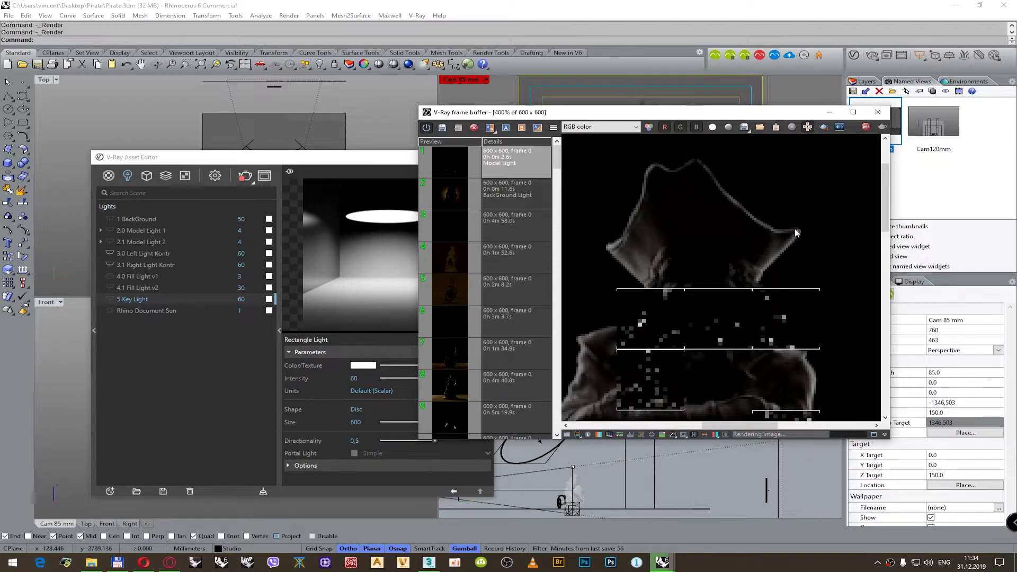
{"action": "scroll", "coordinate": [657, 231], "scroll_direction": "down", "scroll_amount": 2}
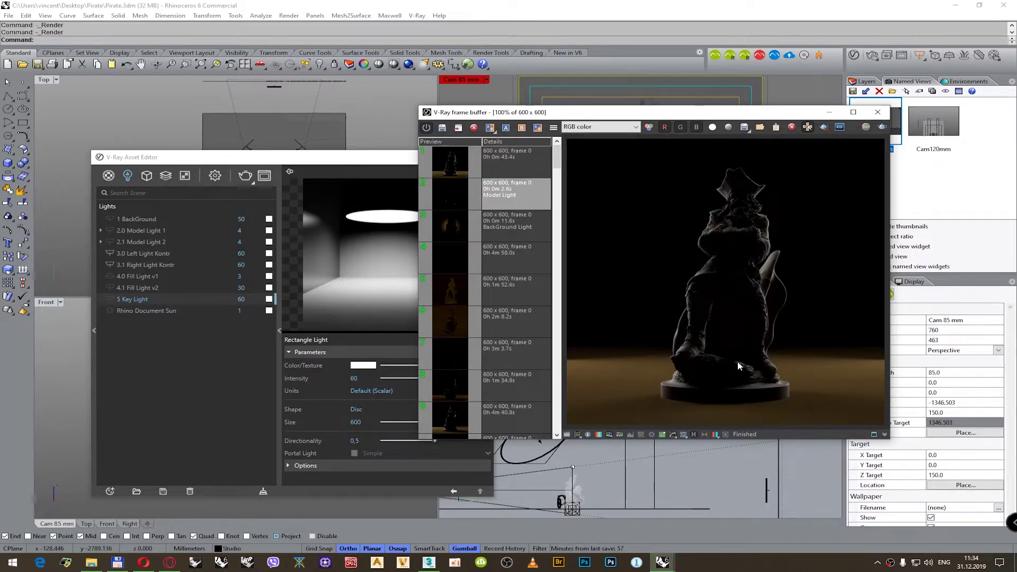
- Annotate the newest render in the history as "Contour Light"
{"action": "right_click", "coordinate": [517, 157]}
{"action": "left_click", "coordinate": [551, 204]}
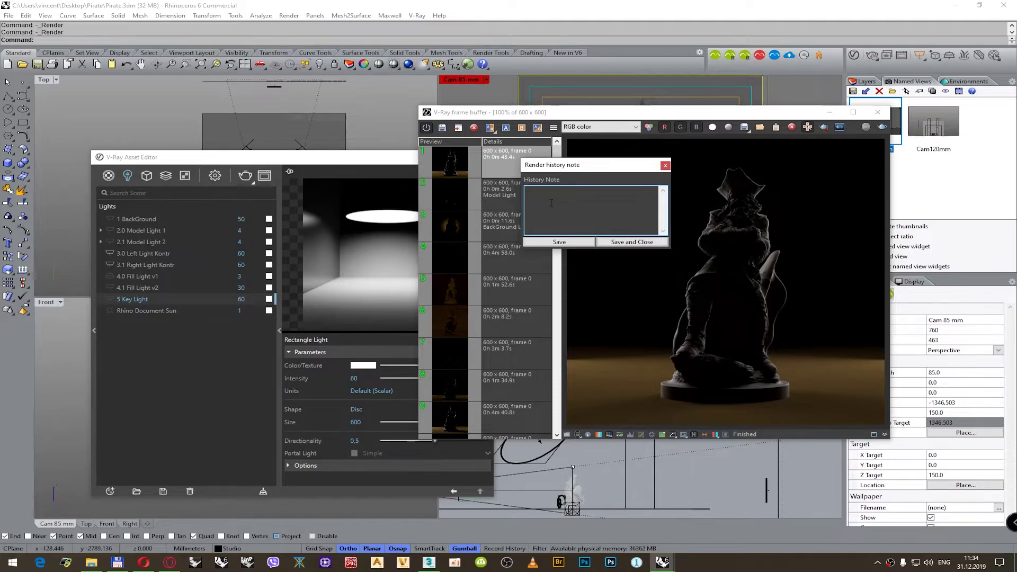
{"action": "type", "text": "Contour"}
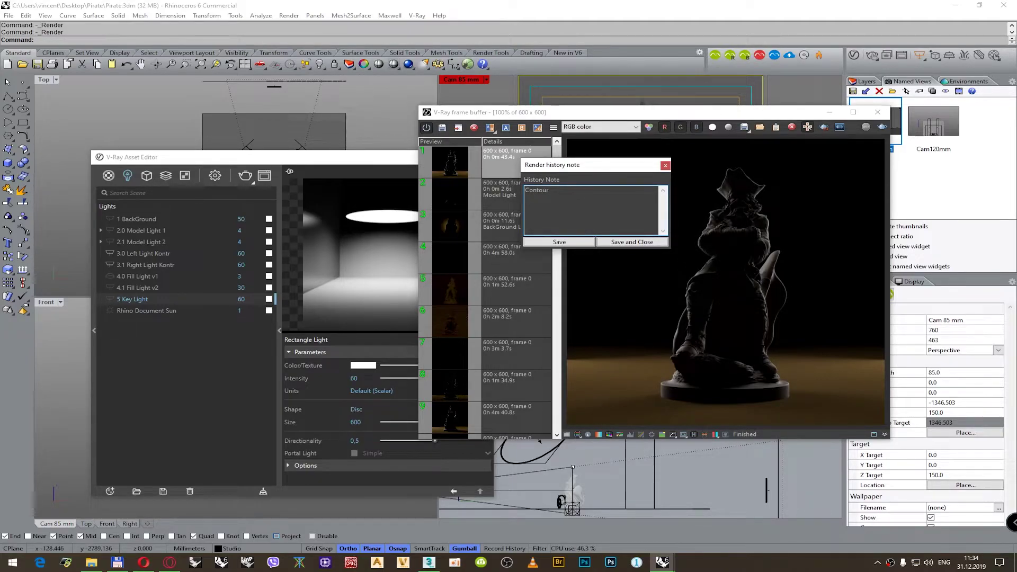
{"action": "type", "text": " Light"}
{"action": "left_click", "coordinate": [625, 243]}
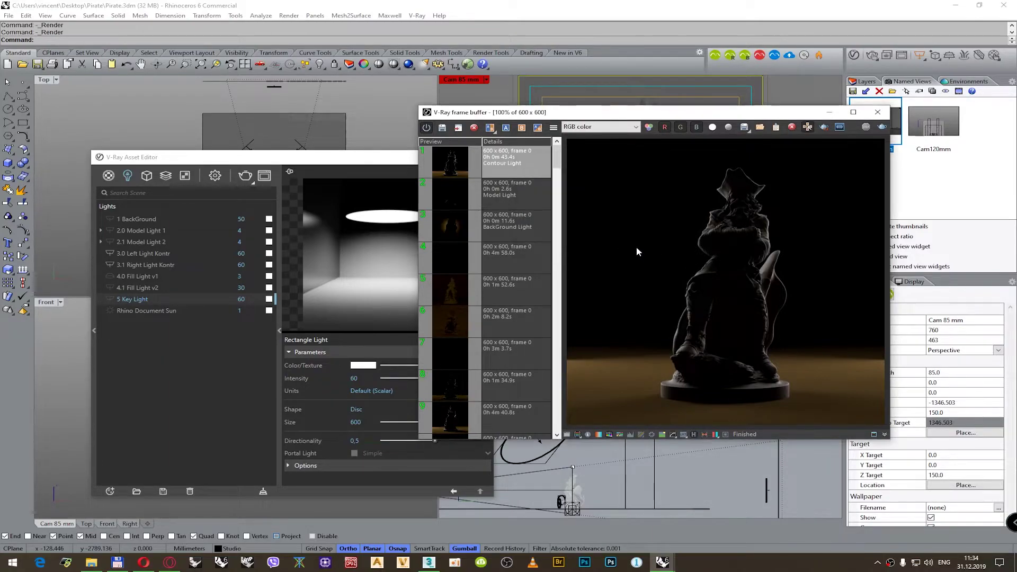
- Turn off both Kontr lights and render the scene with only 4.1 Fill Light v2 on
{"action": "left_click", "coordinate": [110, 267]}
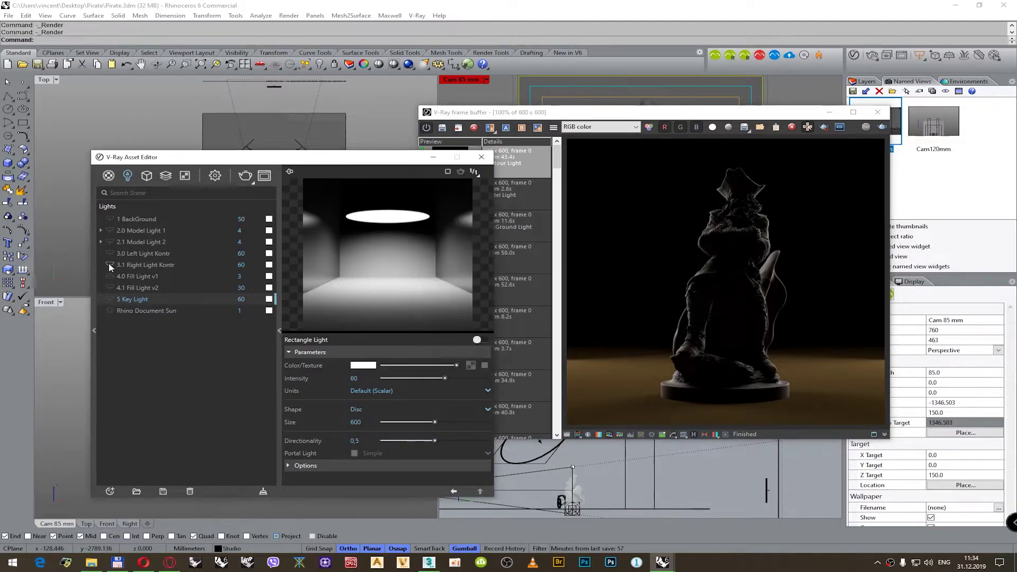
{"action": "left_click", "coordinate": [110, 287]}
{"action": "left_click", "coordinate": [591, 101]}
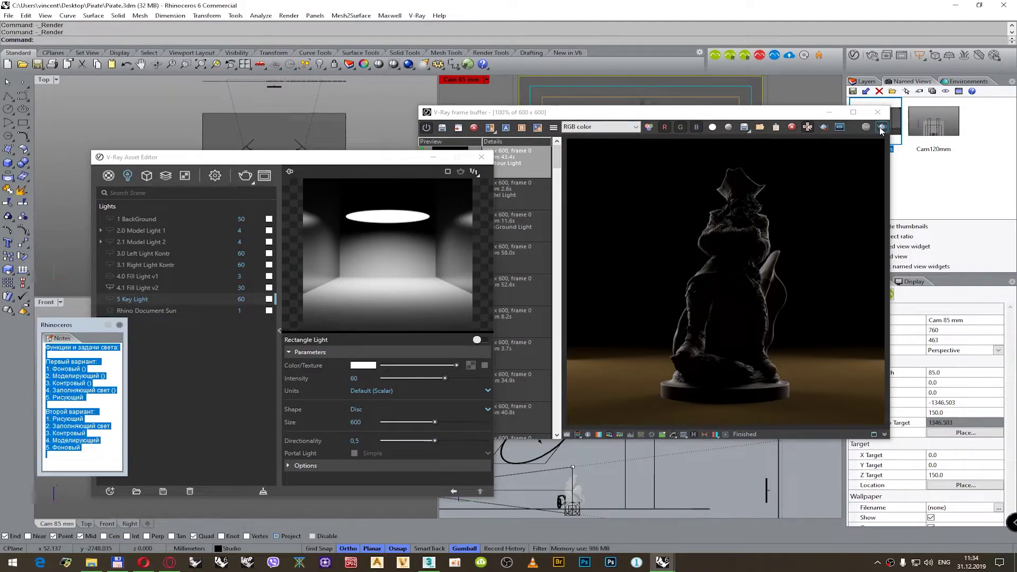
{"action": "left_click", "coordinate": [882, 128]}
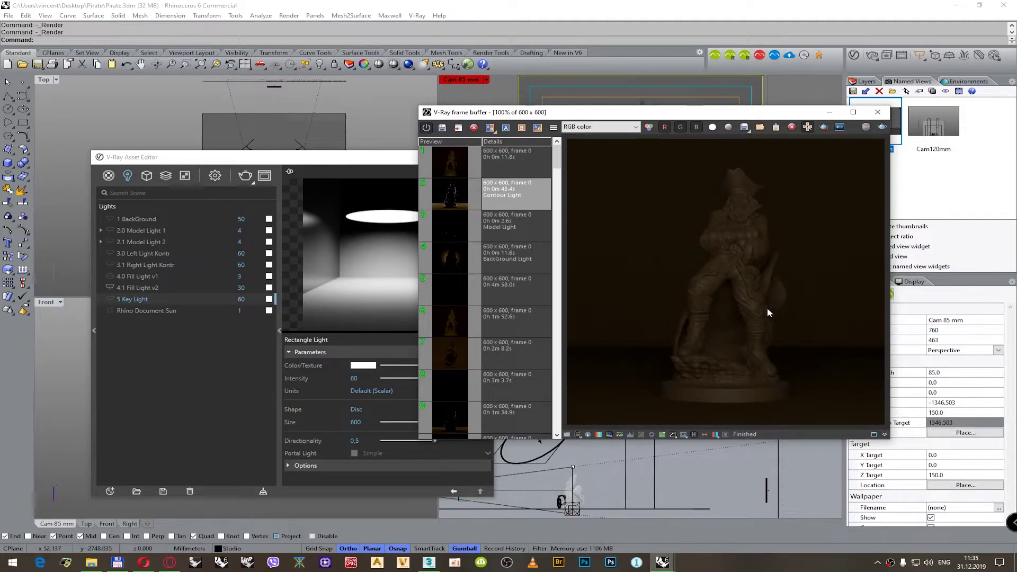
- Annotate the newest render in the history as "Fill Light SoftBox"
{"action": "left_click", "coordinate": [495, 164]}
{"action": "right_click", "coordinate": [504, 163]}
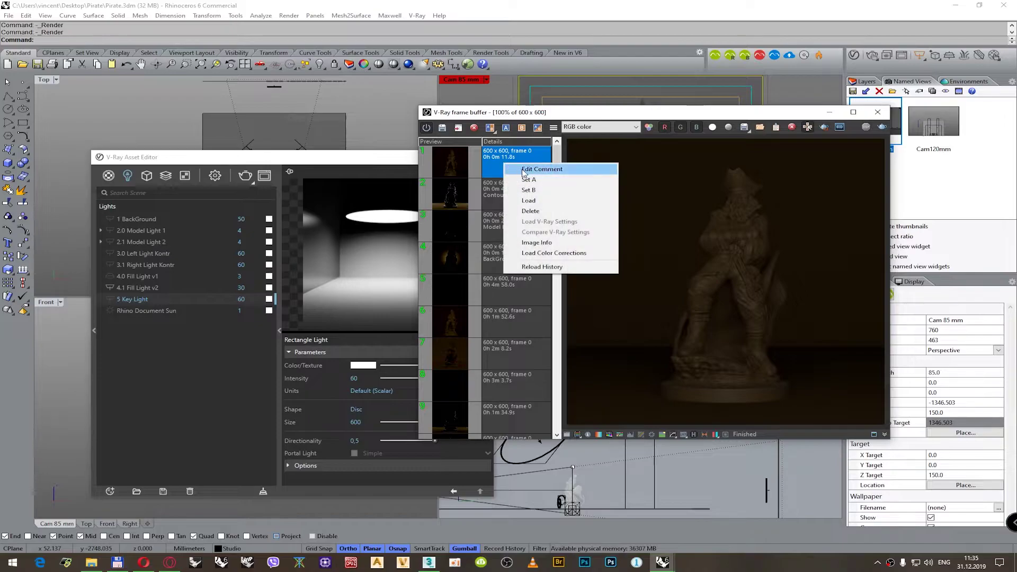
{"action": "left_click", "coordinate": [525, 169]}
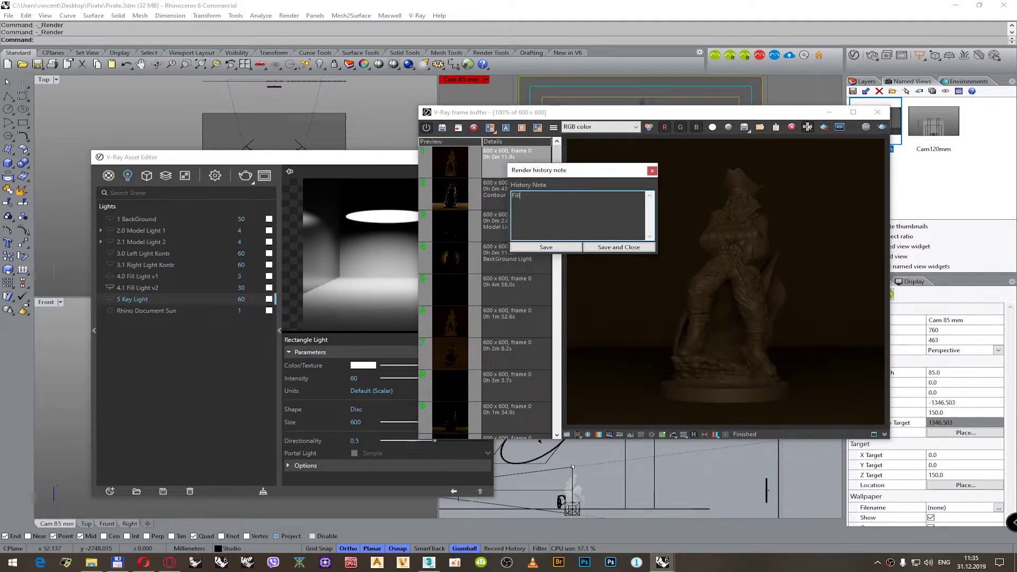
{"action": "type", "text": "Fill Light SoftBox"}
{"action": "left_click", "coordinate": [607, 247]}
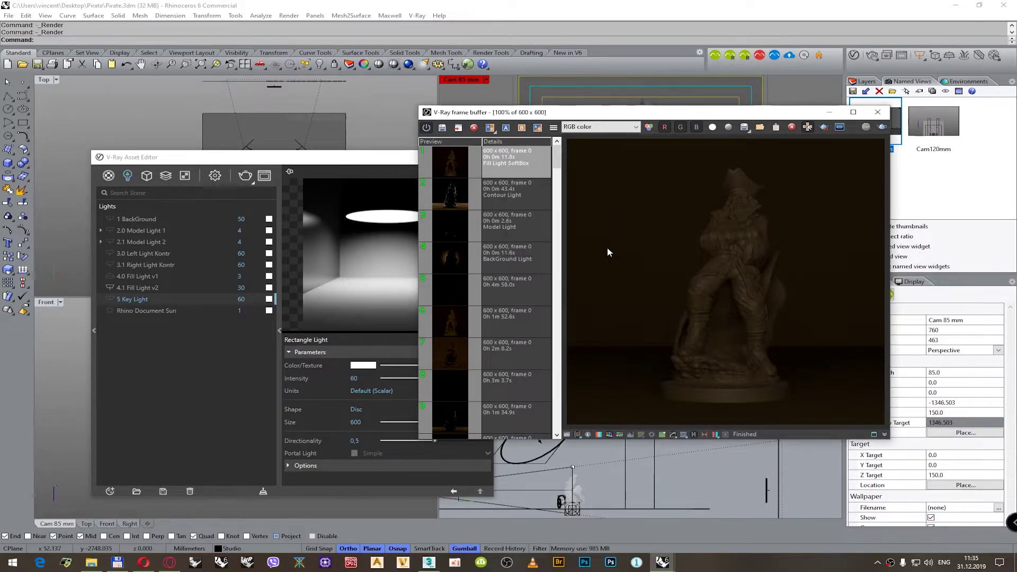
- Render the scene with 4.0 Fill Light v1 turned on instead of 4.1 Fill Light v2
{"action": "left_click", "coordinate": [114, 296]}
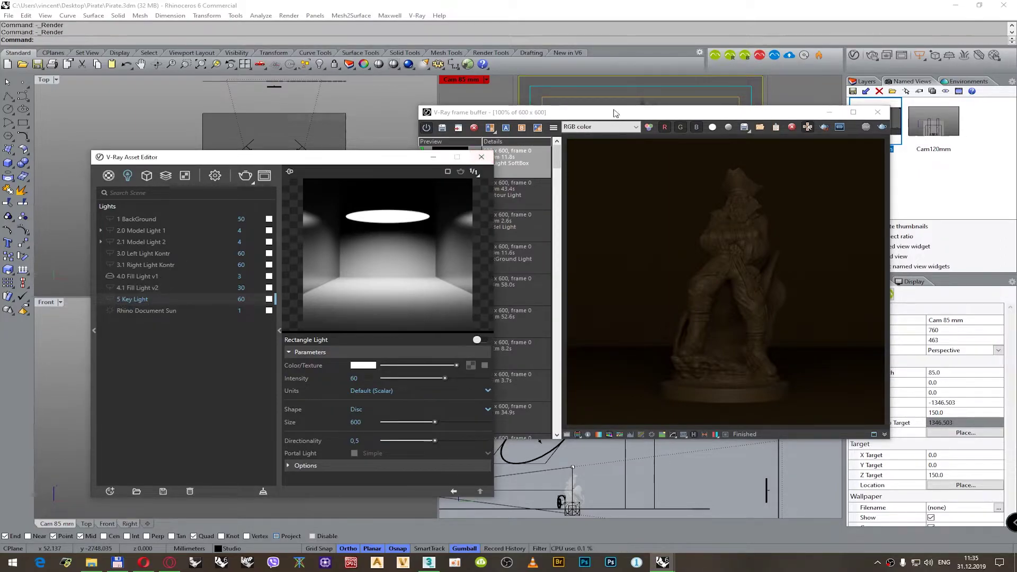
{"action": "left_click", "coordinate": [649, 91]}
{"action": "left_click", "coordinate": [883, 127]}
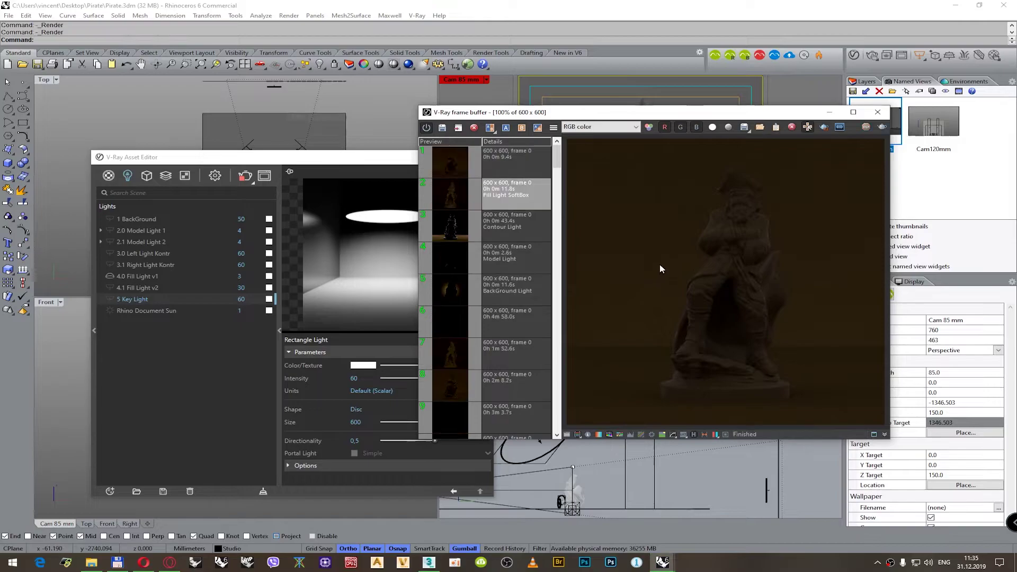
- Annotate the newest render in the history as "Fill Light Dome" and select the Fill Light SoftBox render
{"action": "right_click", "coordinate": [510, 157]}
{"action": "left_click", "coordinate": [518, 160]}
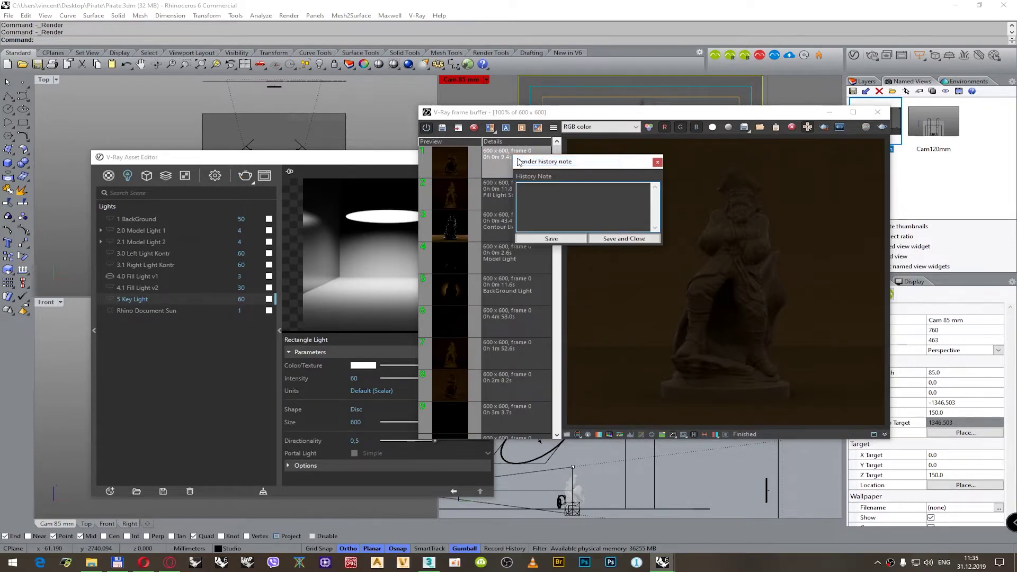
{"action": "left_click", "coordinate": [519, 186]}
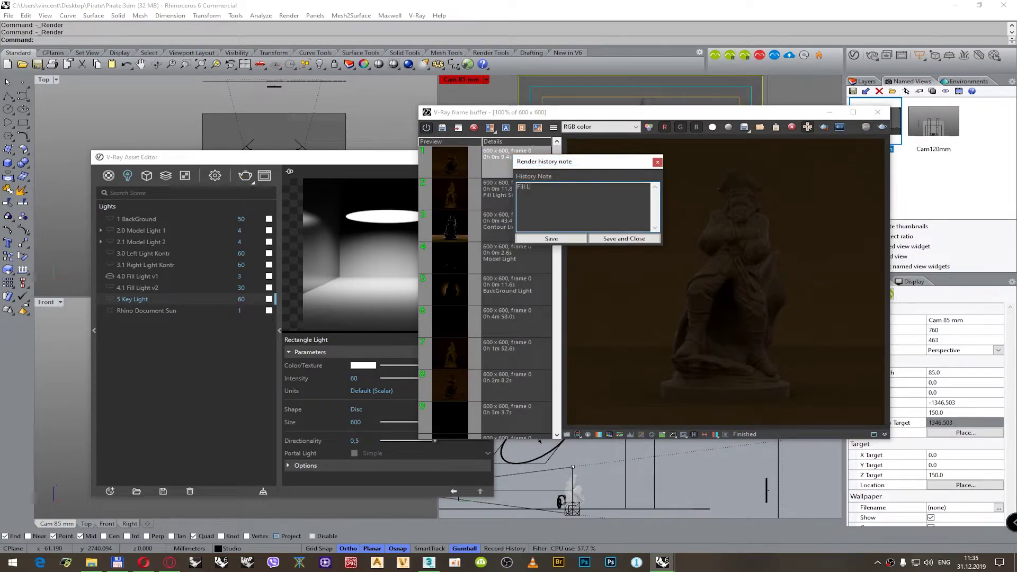
{"action": "type", "text": "Fill Light Dome"}
{"action": "left_click", "coordinate": [607, 240]}
{"action": "left_click", "coordinate": [470, 194]}
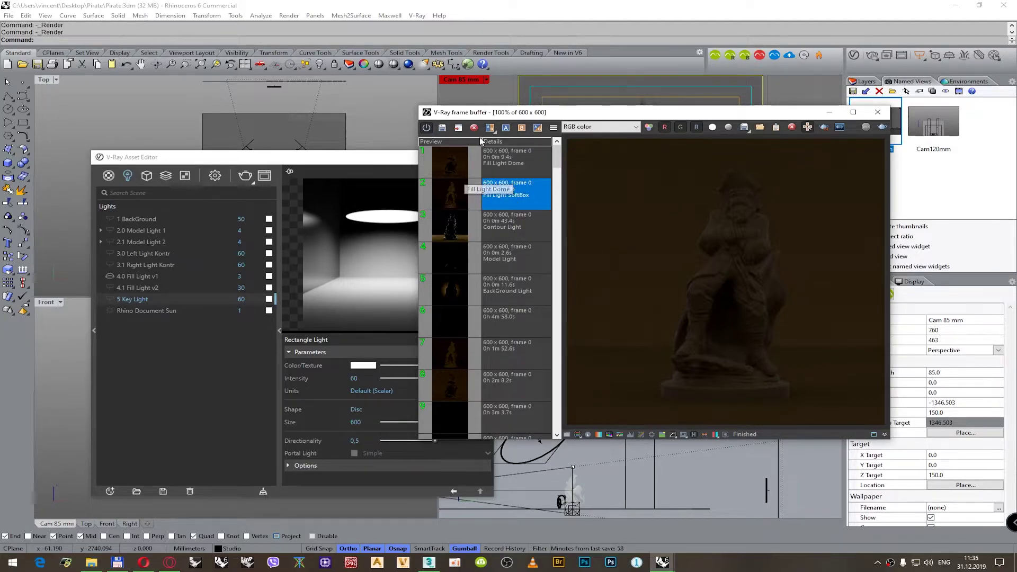
- Compare the Fill Light SoftBox render as A with the Fill Light Dome render as B using the divider, and end the comparison
{"action": "left_click", "coordinate": [506, 128]}
{"action": "left_click", "coordinate": [459, 154]}
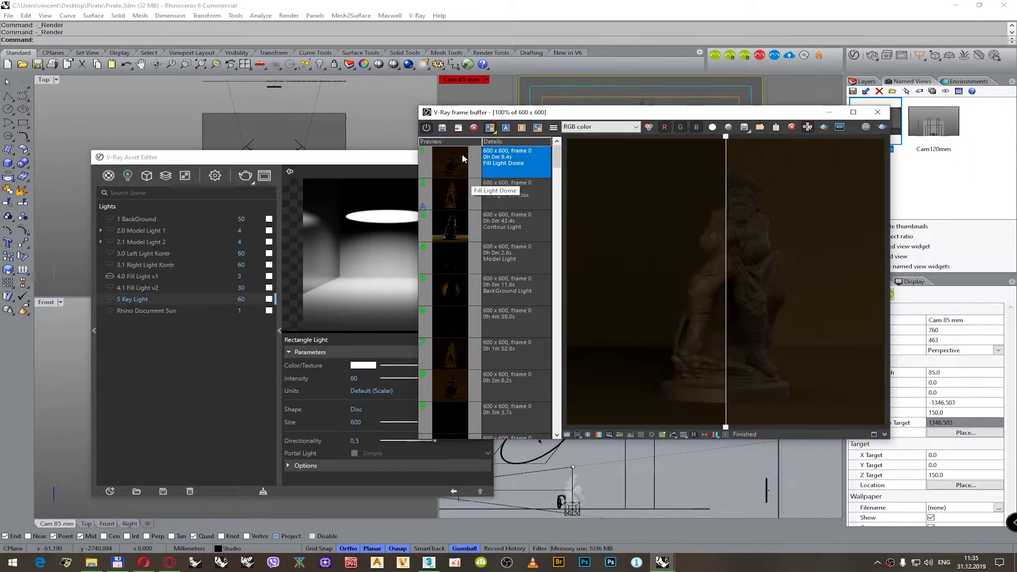
{"action": "left_click", "coordinate": [521, 128]}
{"action": "left_click", "coordinate": [522, 129]}
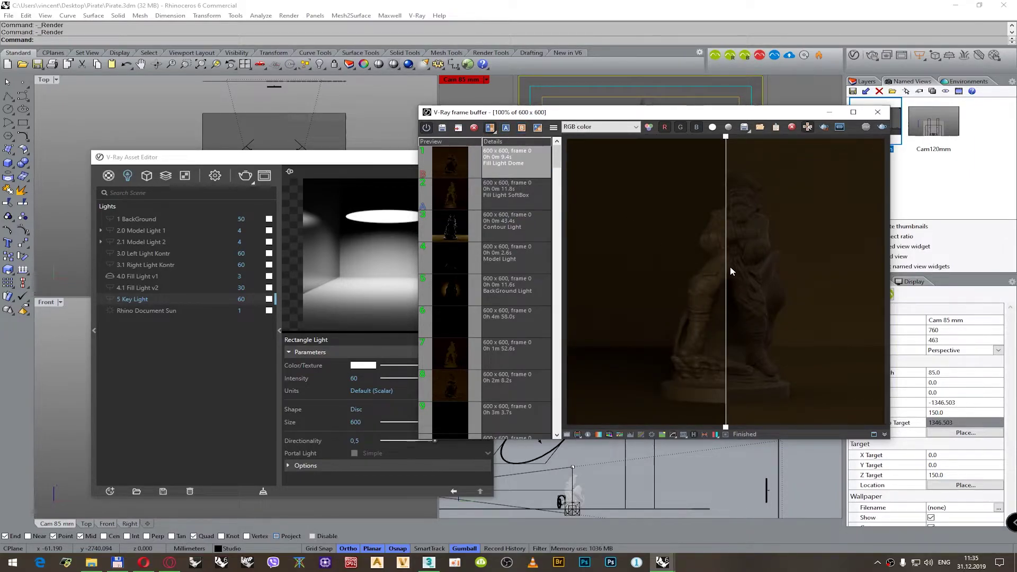
{"action": "left_click_drag", "start_coordinate": [728, 271], "coordinate": [574, 329]}
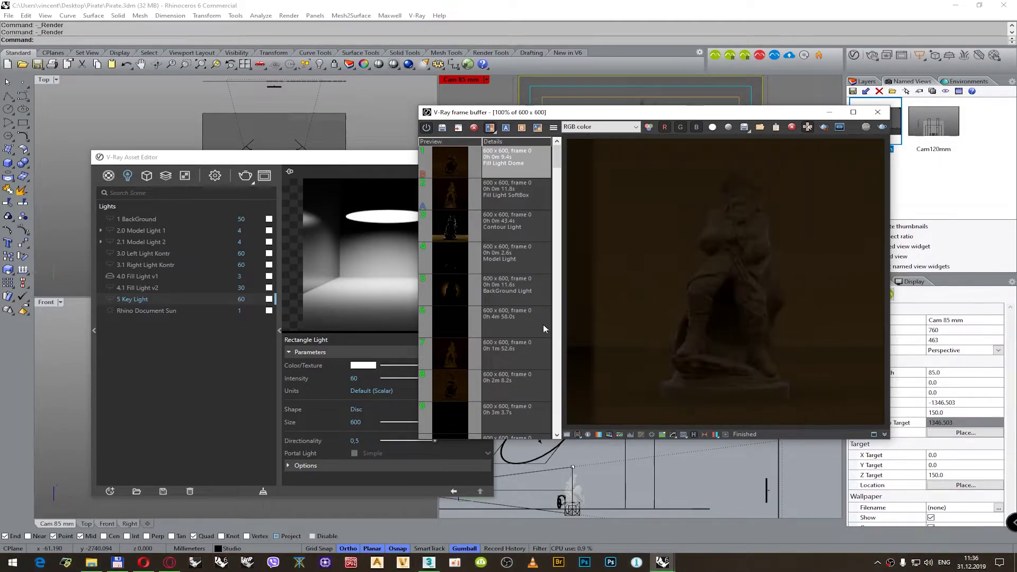
{"action": "left_click_drag", "start_coordinate": [511, 332], "coordinate": [572, 320]}
{"action": "left_click", "coordinate": [490, 127]}
{"action": "left_click", "coordinate": [454, 163]}
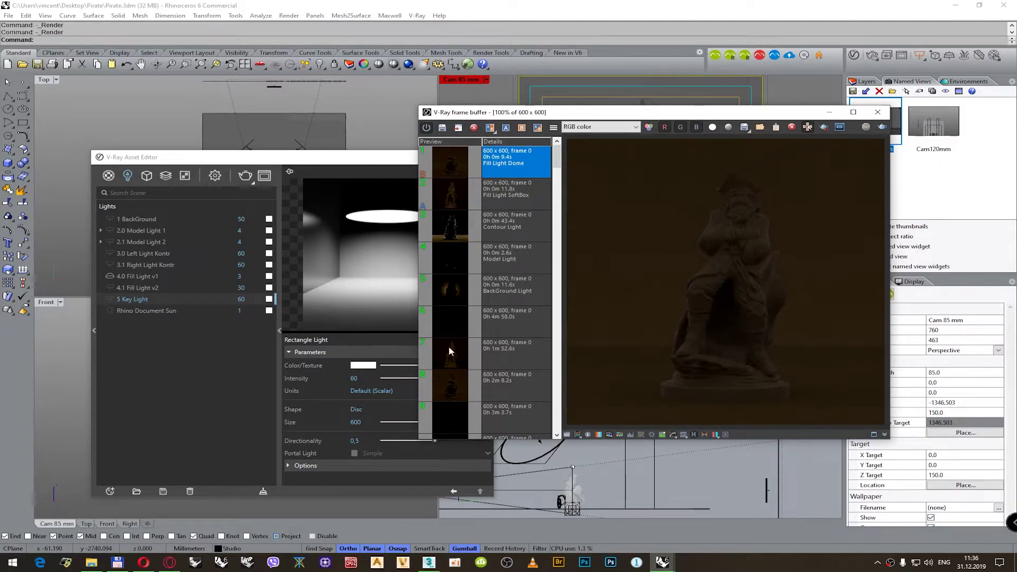
- Render the scene with only 5 Key Light turned on
{"action": "left_click", "coordinate": [110, 299]}
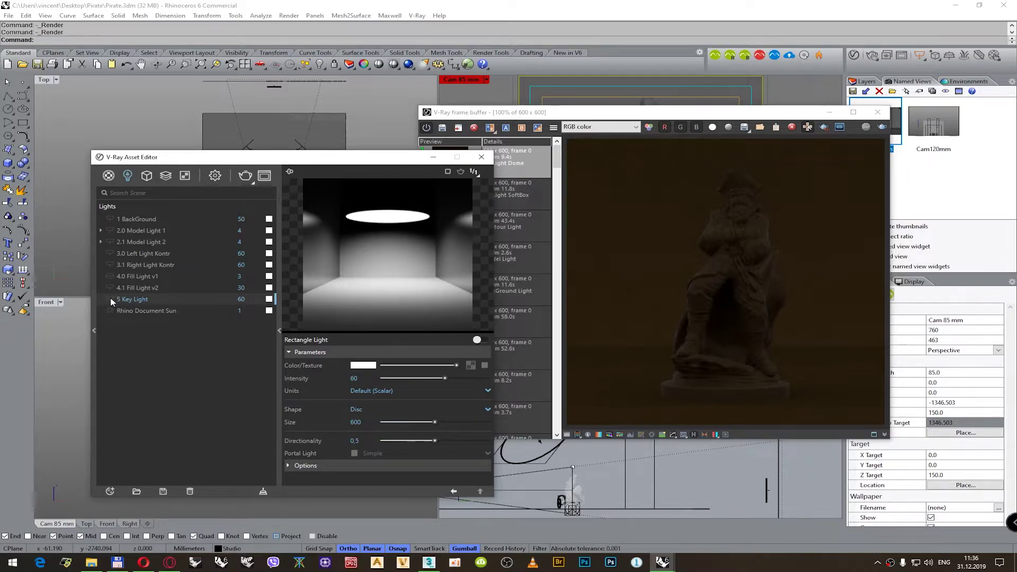
{"action": "left_click", "coordinate": [662, 91]}
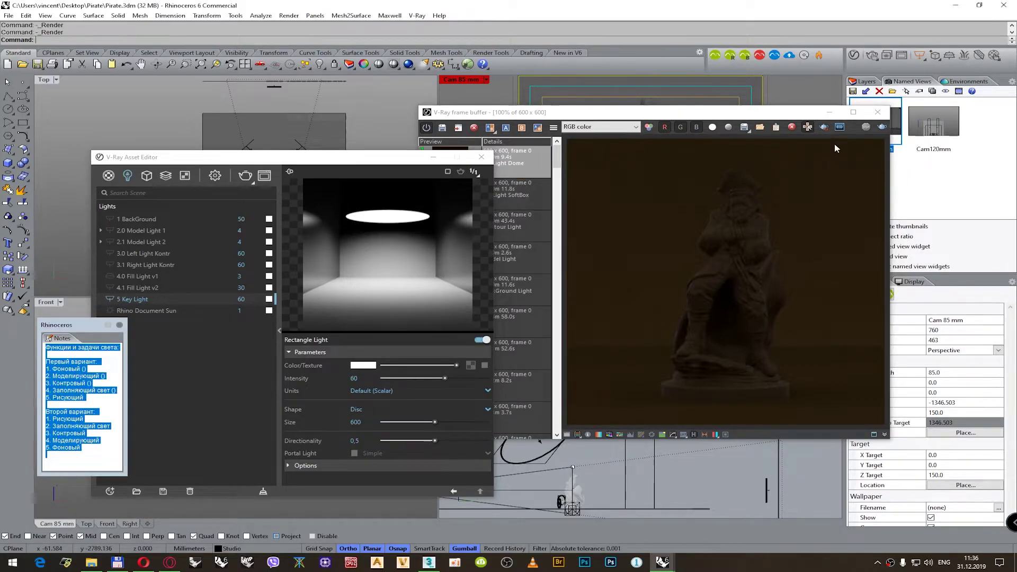
{"action": "left_click", "coordinate": [882, 128]}
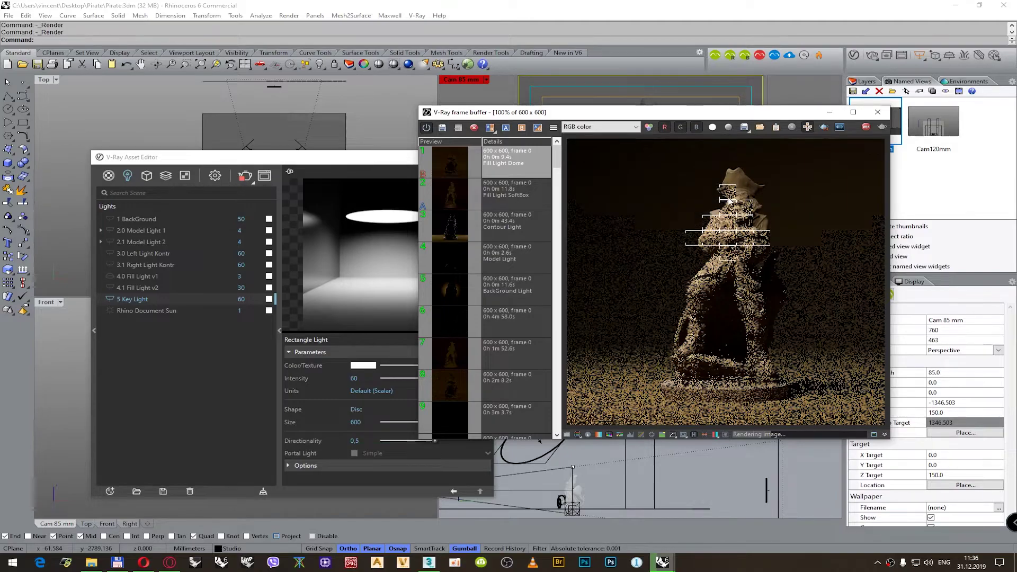
- Examine the key light render up close around the statue's face and chest, with the pixel information displayed
{"action": "scroll", "coordinate": [735, 203], "scroll_direction": "up", "scroll_amount": 1}
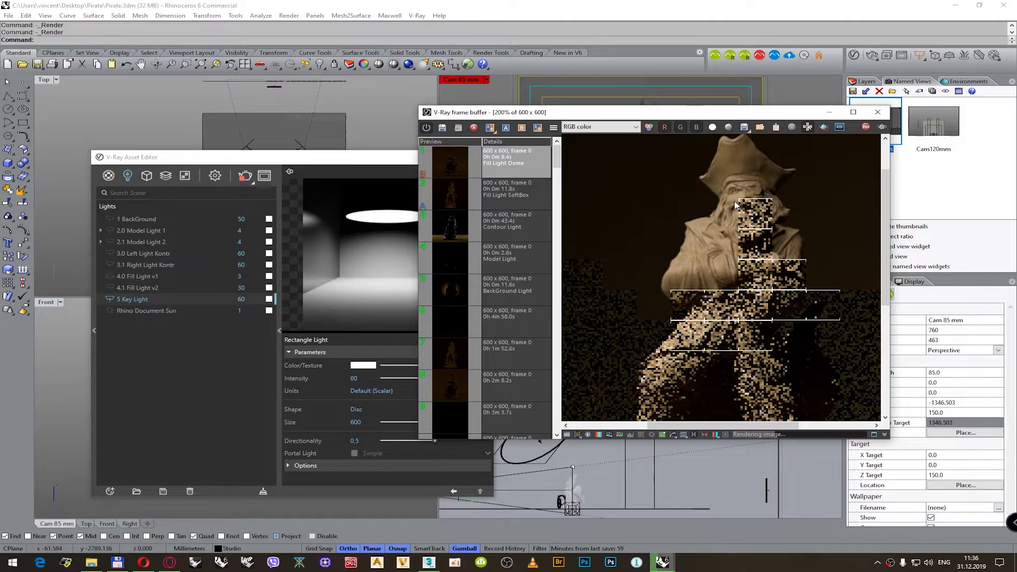
{"action": "scroll", "coordinate": [735, 204], "scroll_direction": "down", "scroll_amount": 1}
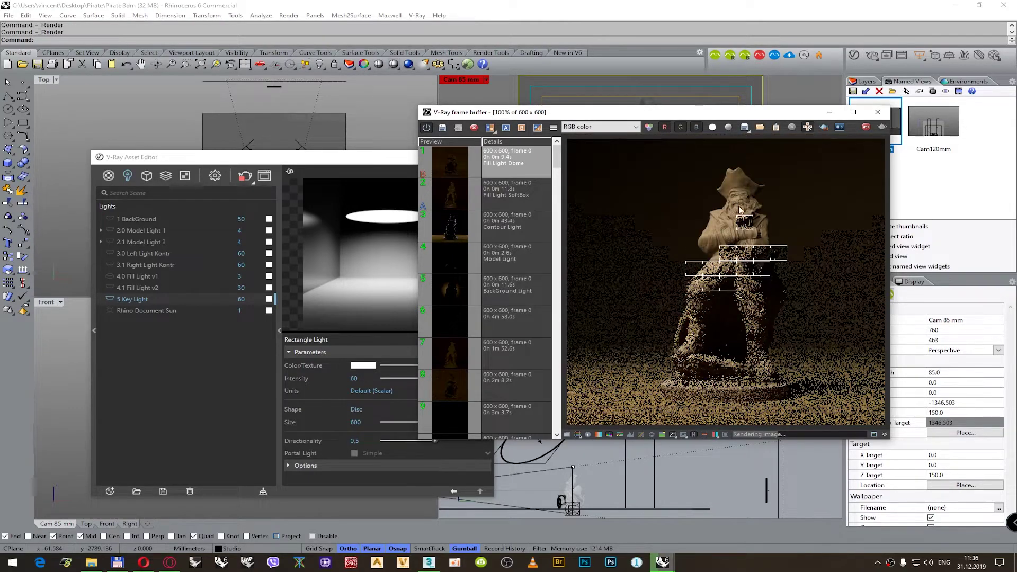
{"action": "scroll", "coordinate": [739, 201], "scroll_direction": "up", "scroll_amount": 2}
{"action": "right_click", "coordinate": [722, 196]}
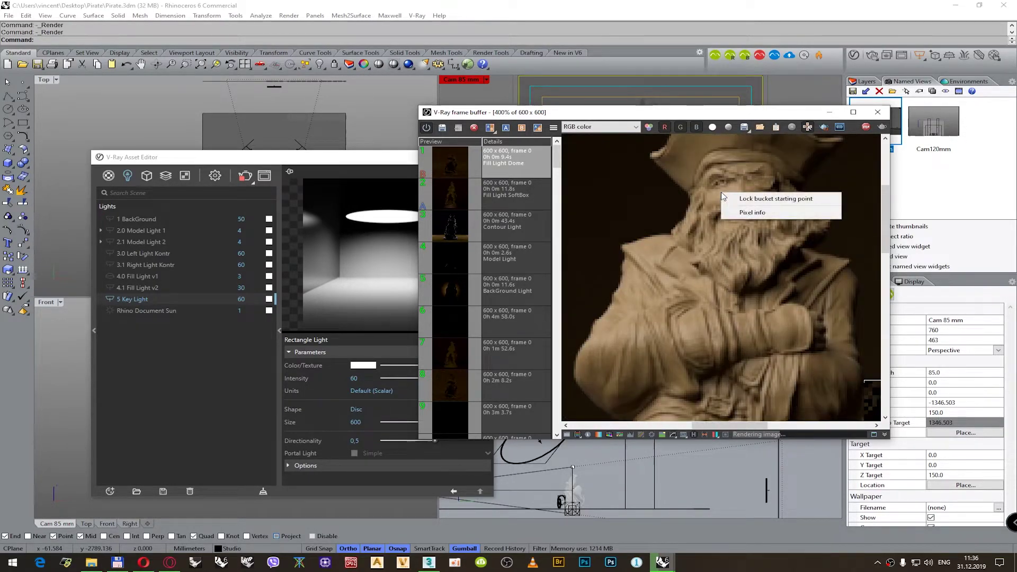
{"action": "left_click", "coordinate": [740, 212]}
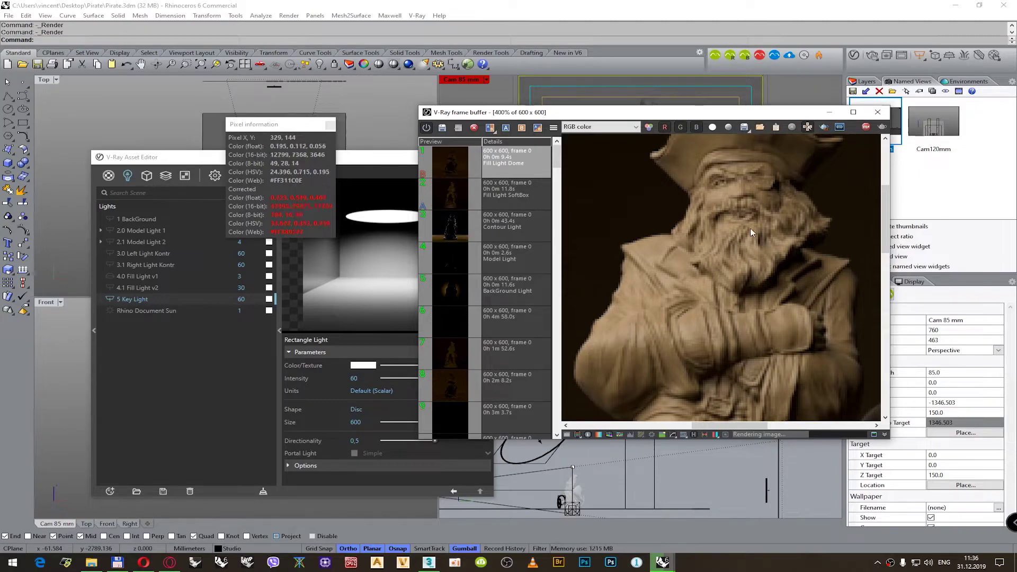
{"action": "scroll", "coordinate": [748, 229], "scroll_direction": "down", "scroll_amount": 2}
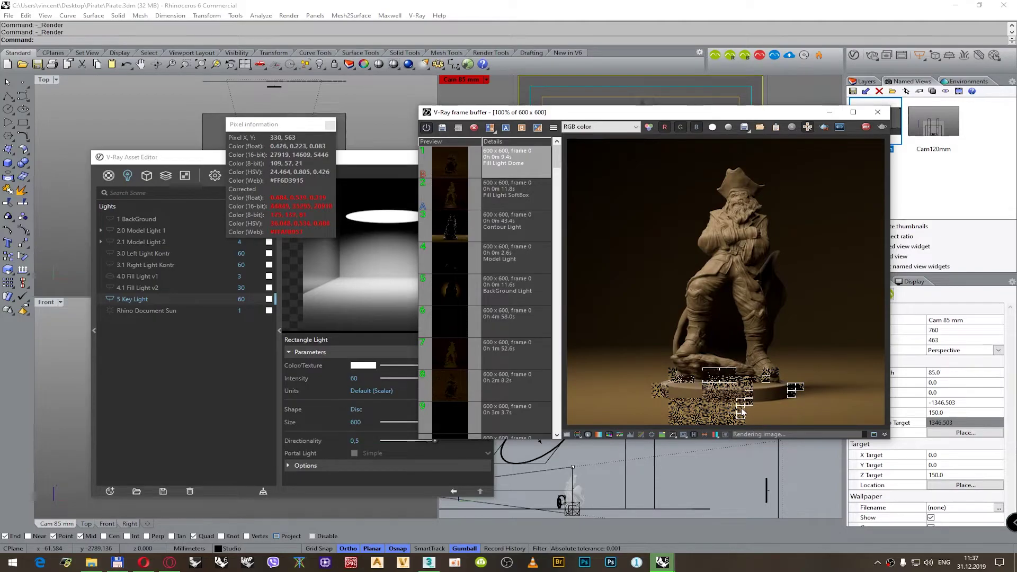
{"action": "scroll", "coordinate": [730, 206], "scroll_direction": "up", "scroll_amount": 3}
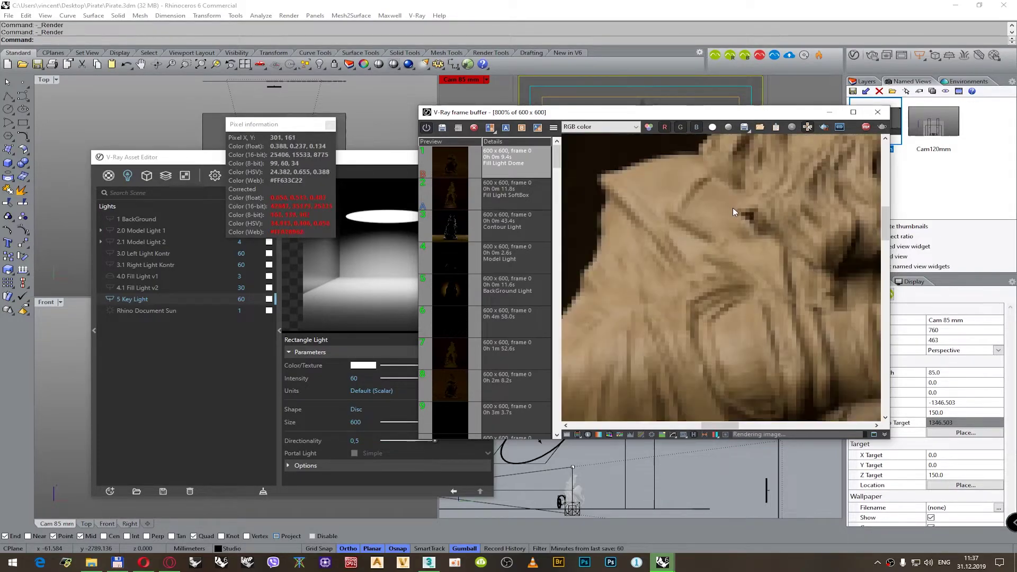
{"action": "scroll", "coordinate": [730, 205], "scroll_direction": "down", "scroll_amount": 2}
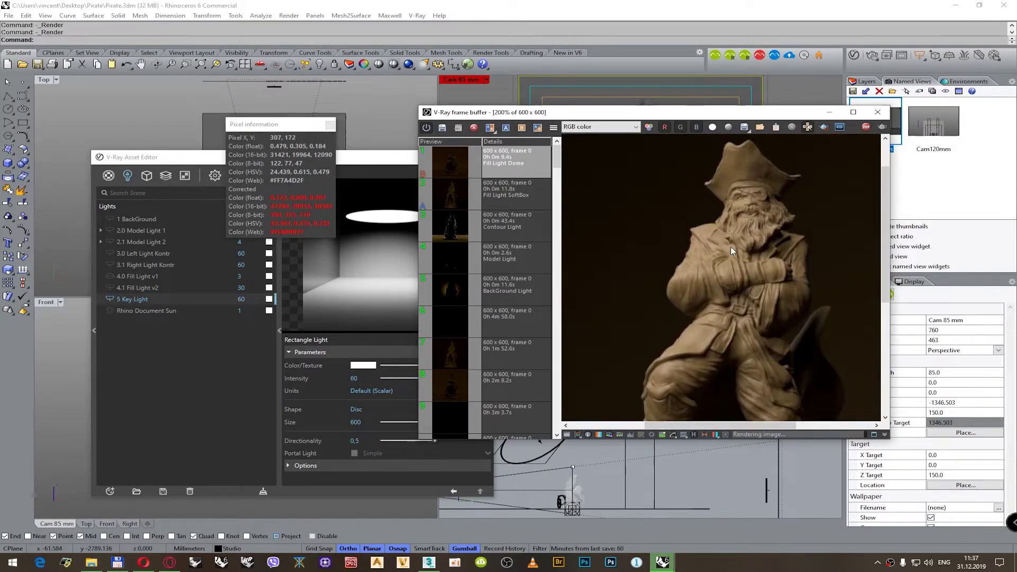
{"action": "scroll", "coordinate": [730, 247], "scroll_direction": "down", "scroll_amount": 2}
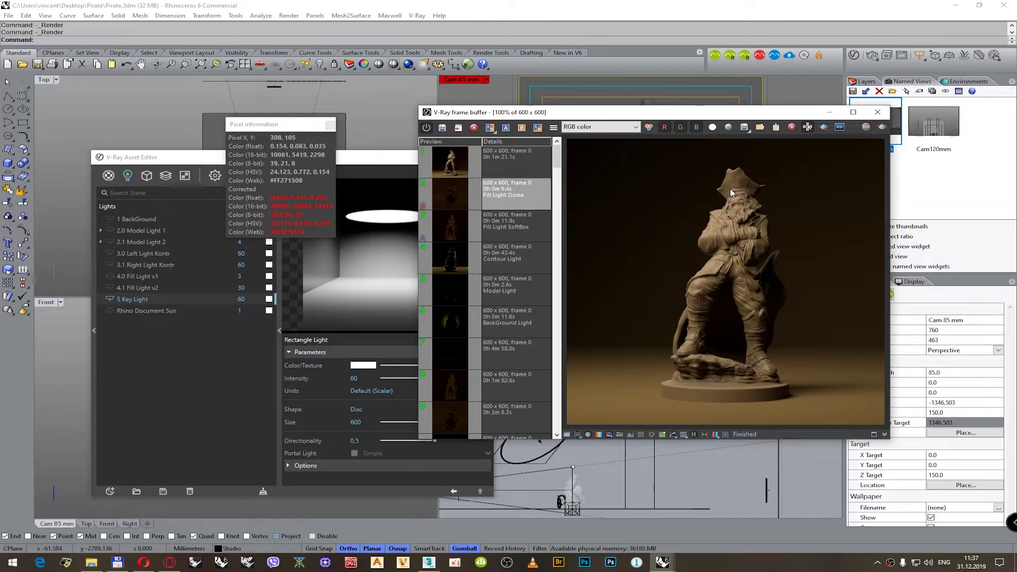
- Annotate the newest render in the history as "Key Light"
{"action": "left_click", "coordinate": [503, 160]}
{"action": "right_click", "coordinate": [503, 160]}
{"action": "left_click", "coordinate": [517, 172]}
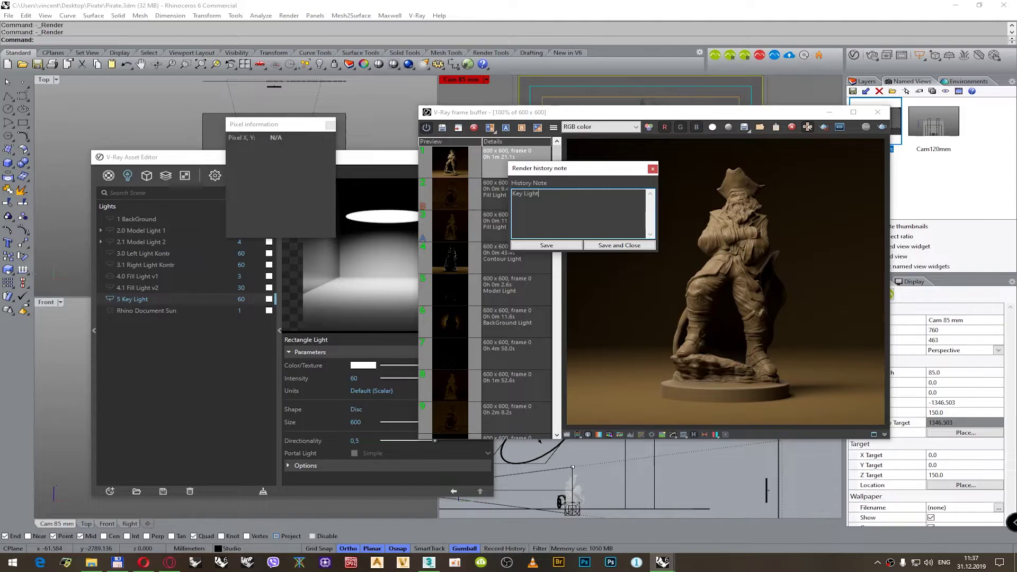
{"action": "left_click", "coordinate": [619, 246]}
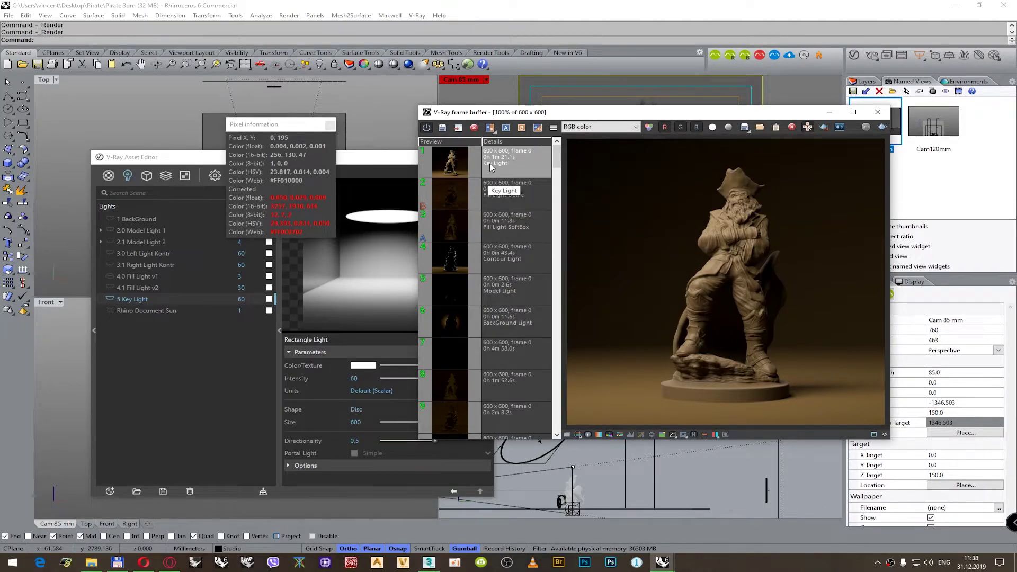
- Render the scene with all numbered studio lights turned on except 4.1 Fill Light v2
{"action": "left_click", "coordinate": [179, 165]}
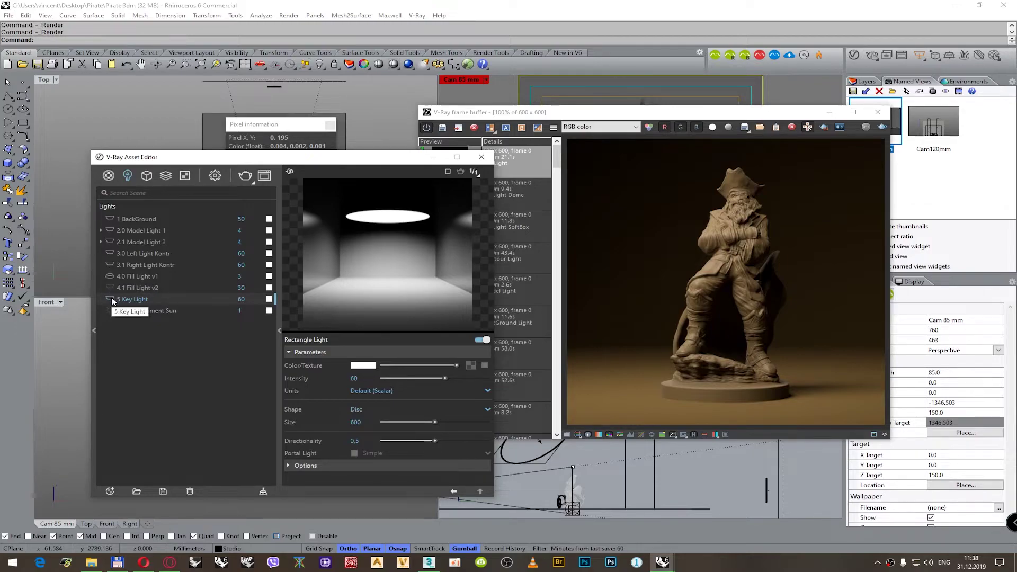
{"action": "left_click", "coordinate": [564, 94]}
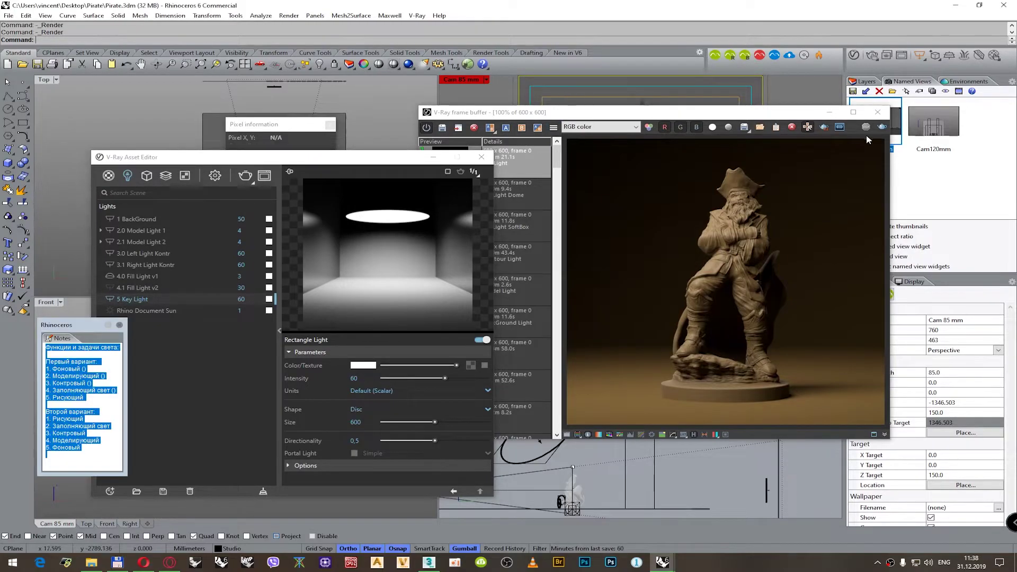
{"action": "left_click", "coordinate": [838, 201]}
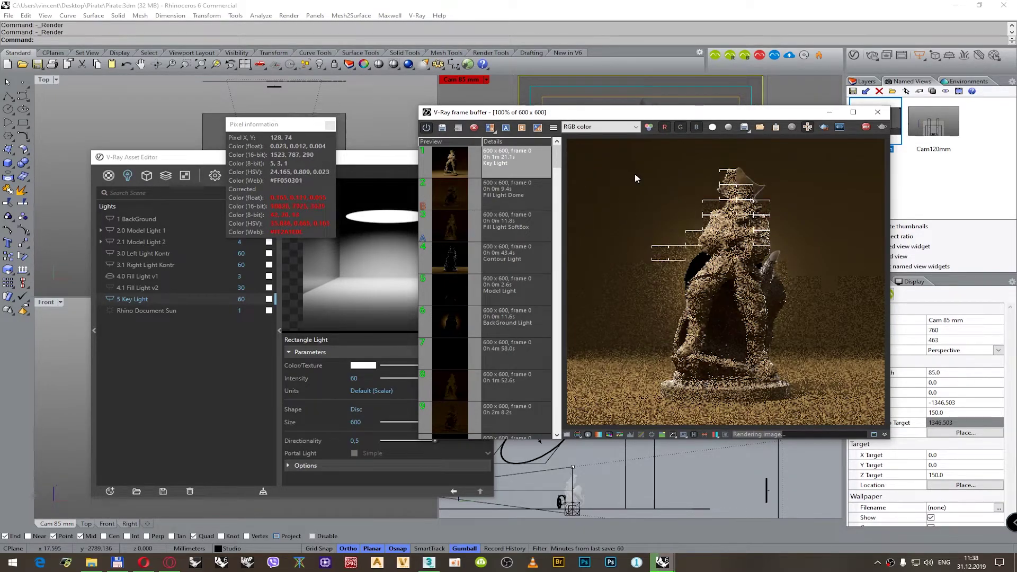
- Make the 1 BackGround light invisible in its options and restart the render
{"action": "left_click", "coordinate": [133, 276]}
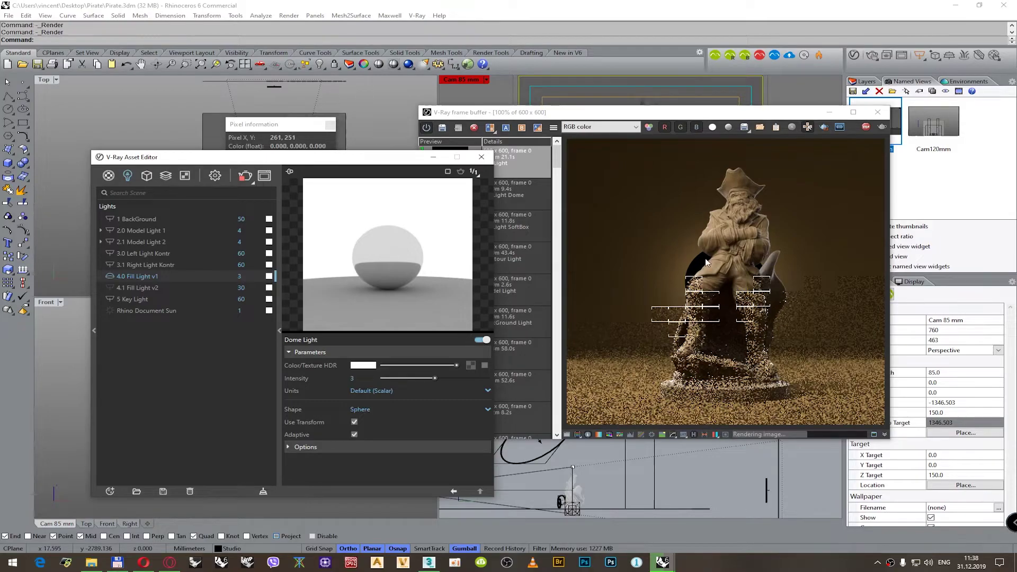
{"action": "left_click", "coordinate": [139, 218]}
{"action": "left_click", "coordinate": [305, 466]}
{"action": "scroll", "coordinate": [339, 413], "scroll_direction": "down", "scroll_amount": 2}
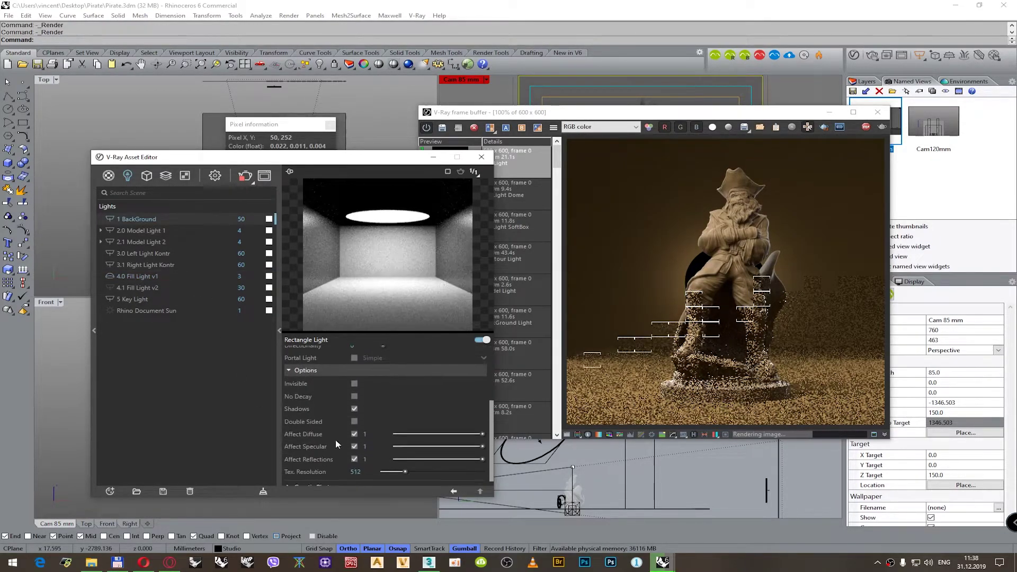
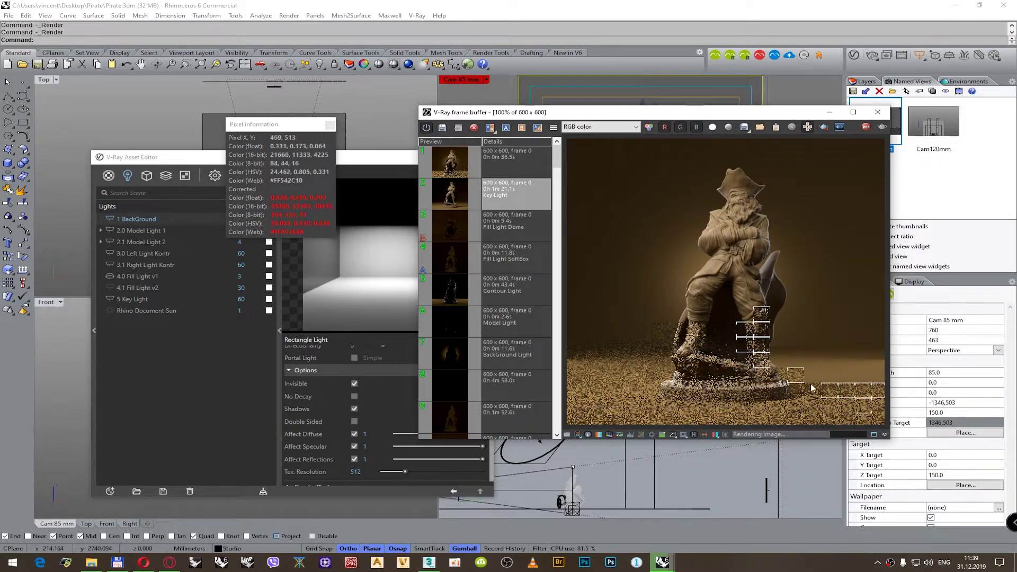
- Show the colour corrections, enable Curve, and pull the black point's tangent handle to about 0.39, 0.22 to darken the shadows
{"action": "left_click", "coordinate": [839, 126]}
{"action": "left_click_drag", "start_coordinate": [843, 116], "coordinate": [765, 116]}
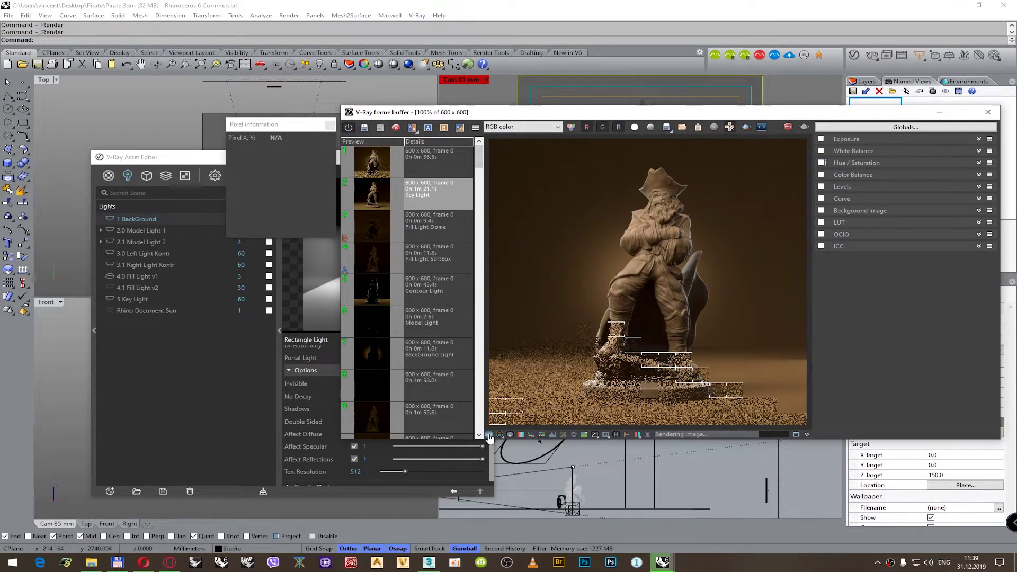
{"action": "left_click", "coordinate": [821, 199]}
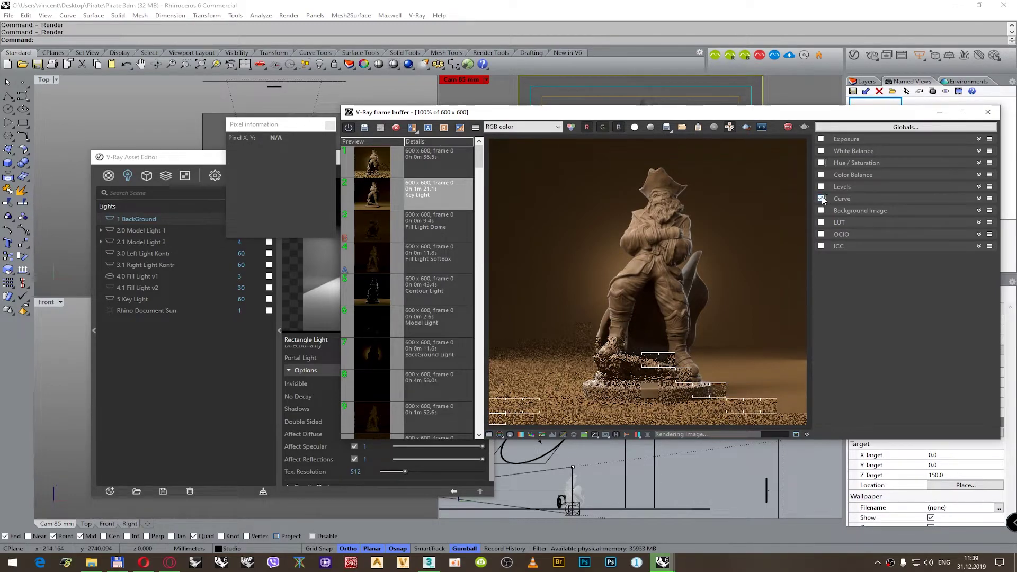
{"action": "left_click", "coordinate": [838, 200]}
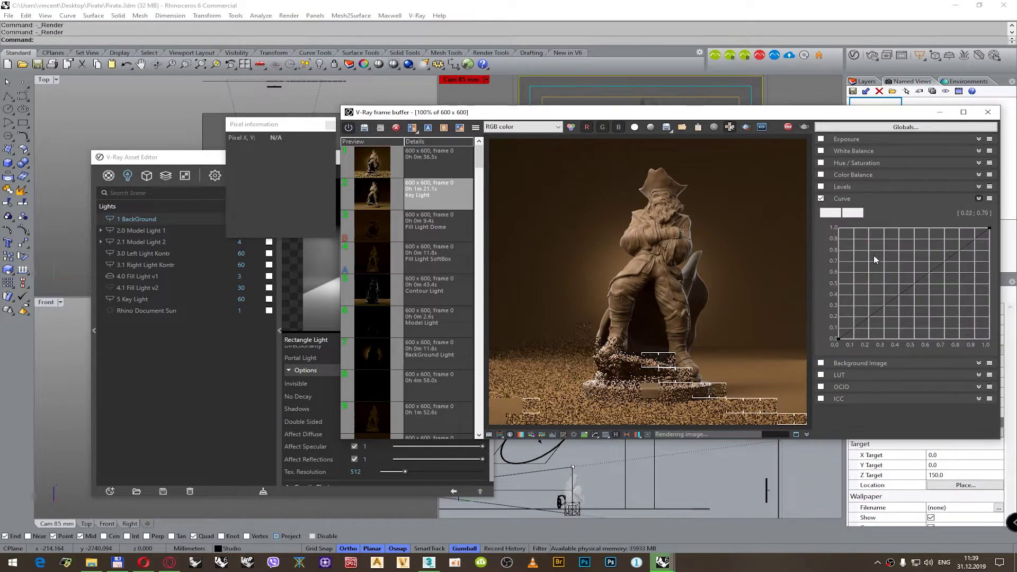
{"action": "left_click", "coordinate": [840, 338]}
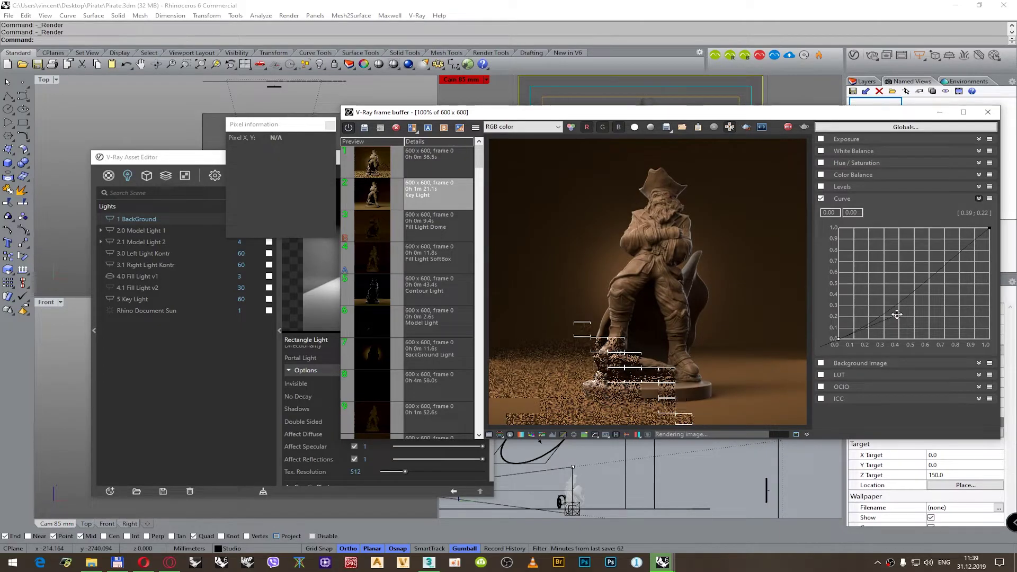
{"action": "left_click", "coordinate": [842, 199]}
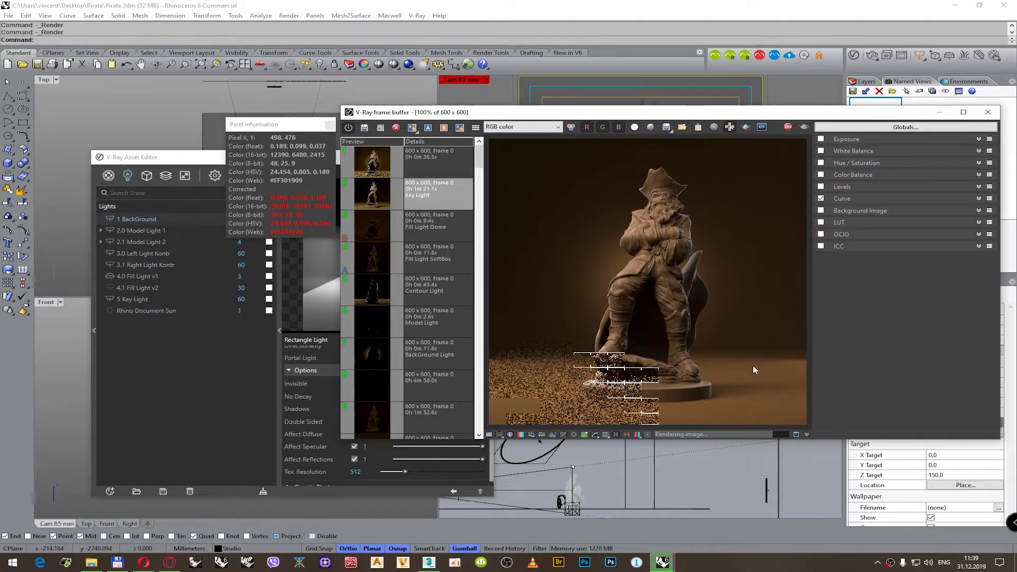
- Examine the statue's boots, legs and rocky base up close in the combined-light render
{"action": "scroll", "coordinate": [752, 364], "scroll_direction": "up", "scroll_amount": 1}
{"action": "scroll", "coordinate": [753, 366], "scroll_direction": "down", "scroll_amount": 1}
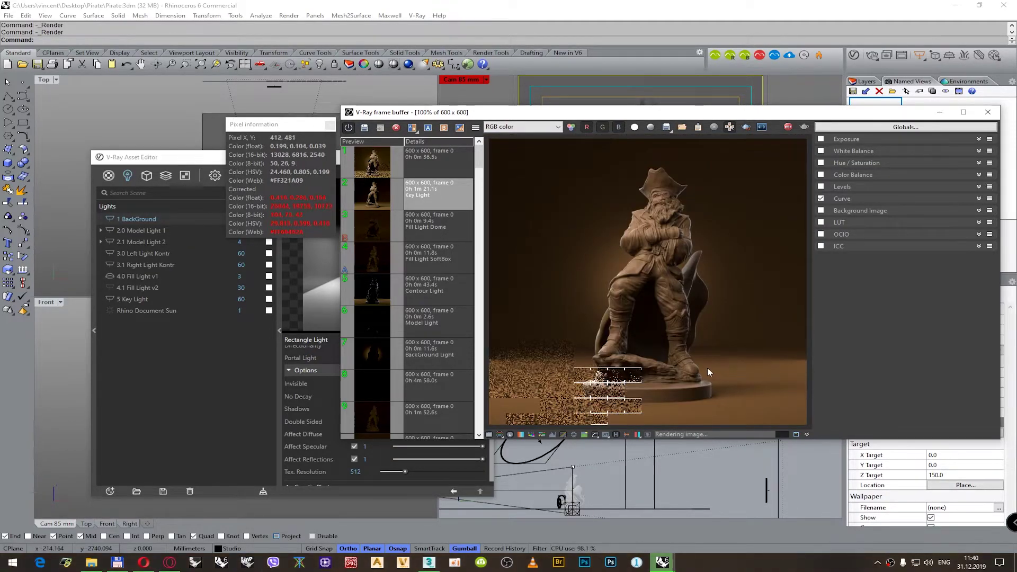
{"action": "scroll", "coordinate": [694, 368], "scroll_direction": "up", "scroll_amount": 2}
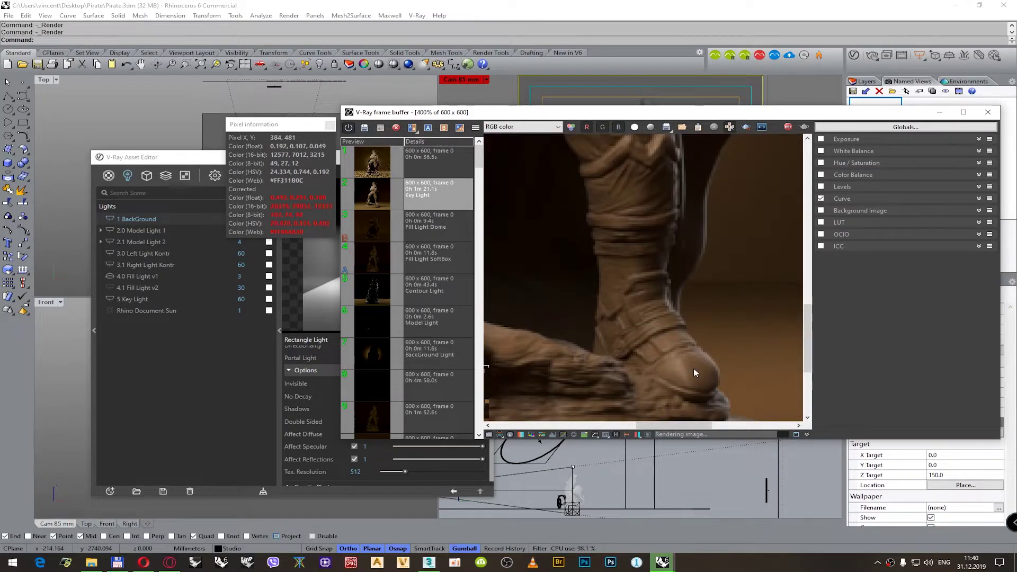
{"action": "scroll", "coordinate": [694, 367], "scroll_direction": "down", "scroll_amount": 1}
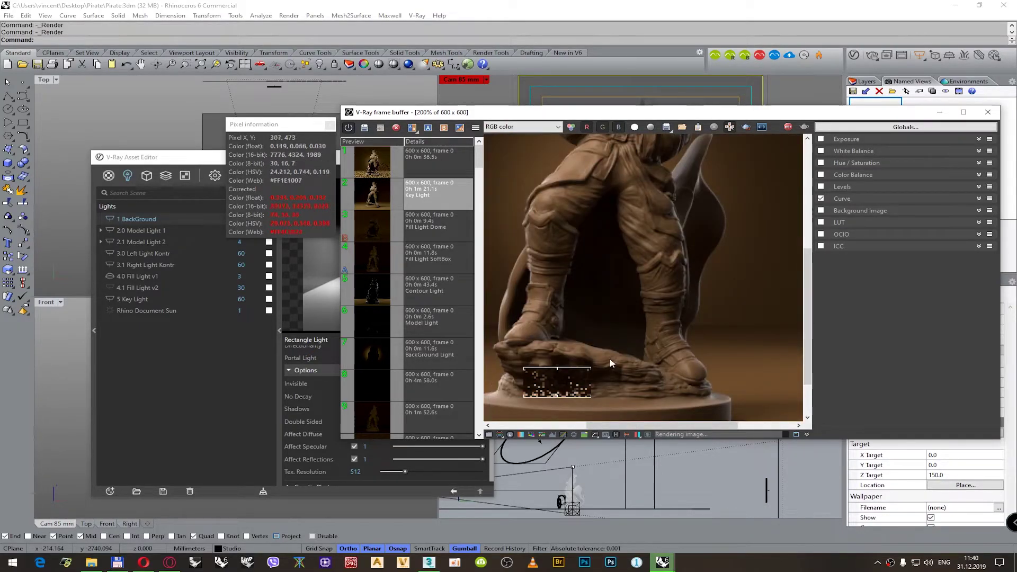
{"action": "scroll", "coordinate": [518, 341], "scroll_direction": "up", "scroll_amount": 1}
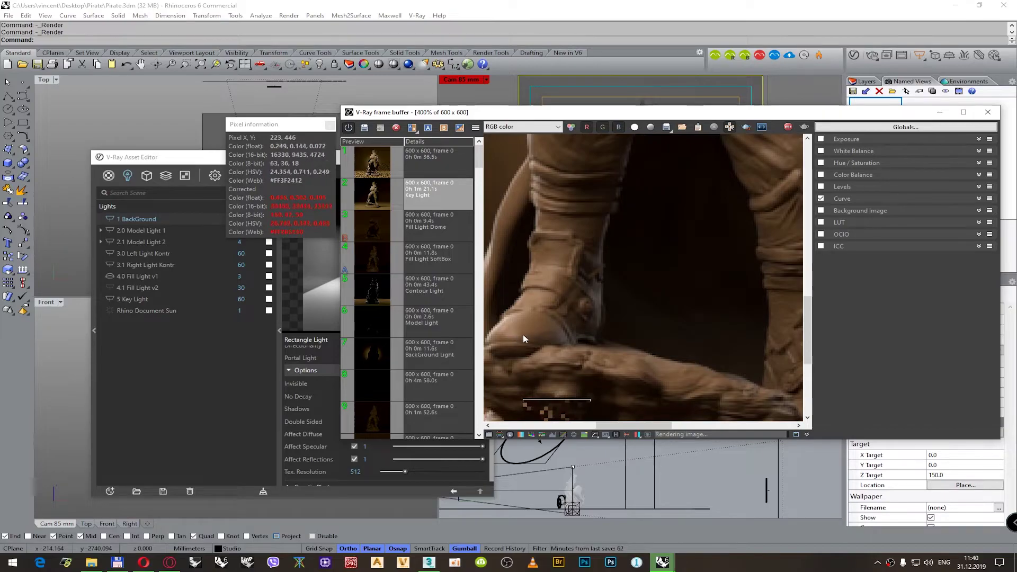
{"action": "scroll", "coordinate": [530, 335], "scroll_direction": "down", "scroll_amount": 1}
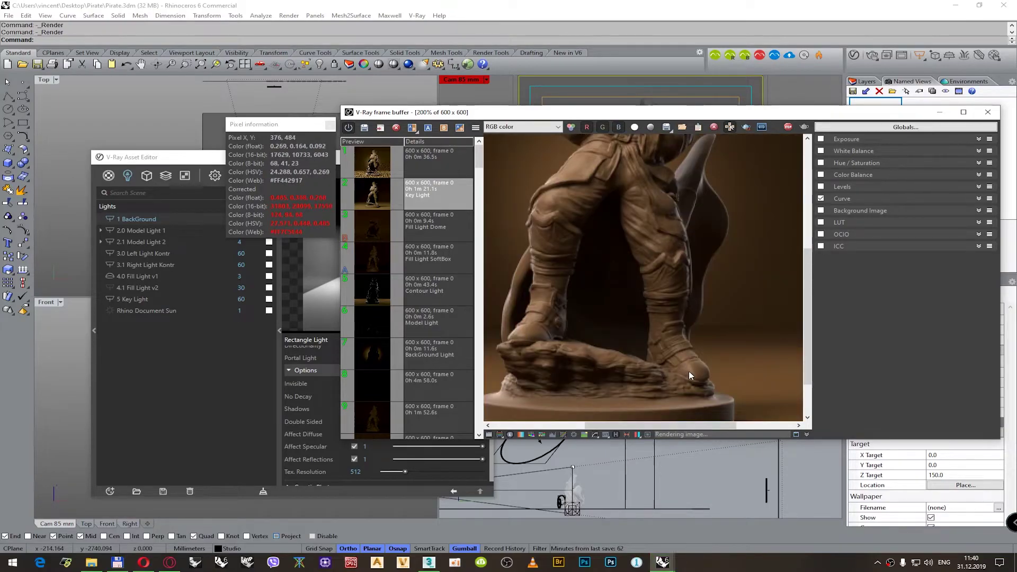
{"action": "scroll", "coordinate": [689, 371], "scroll_direction": "down", "scroll_amount": 1}
{"action": "scroll", "coordinate": [699, 366], "scroll_direction": "up", "scroll_amount": 1}
{"action": "scroll", "coordinate": [701, 367], "scroll_direction": "down", "scroll_amount": 1}
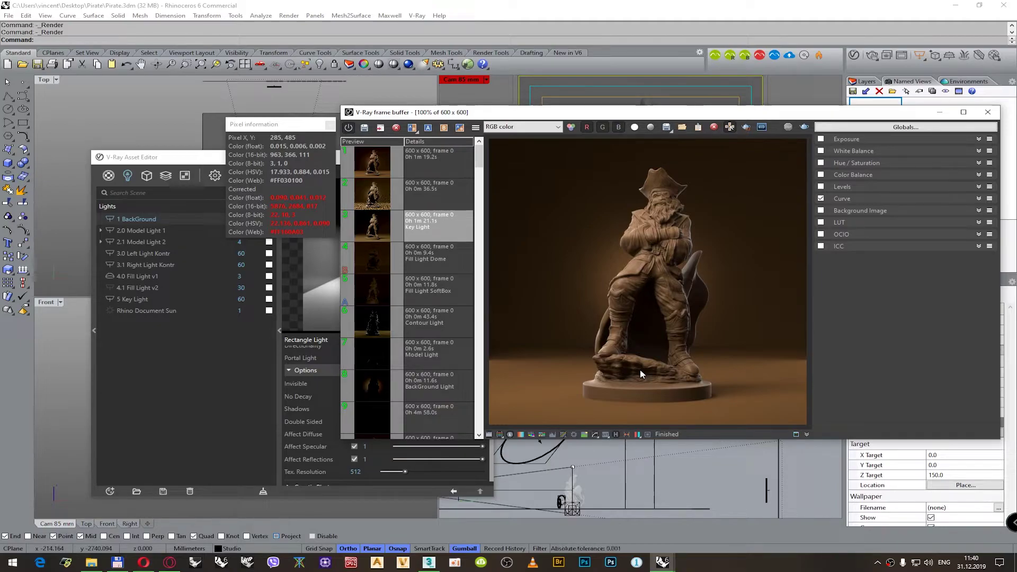
- Delete the interrupted 36.5-second render from the render history
{"action": "left_click", "coordinate": [415, 171]}
{"action": "left_click", "coordinate": [385, 199]}
{"action": "left_click", "coordinate": [396, 127]}
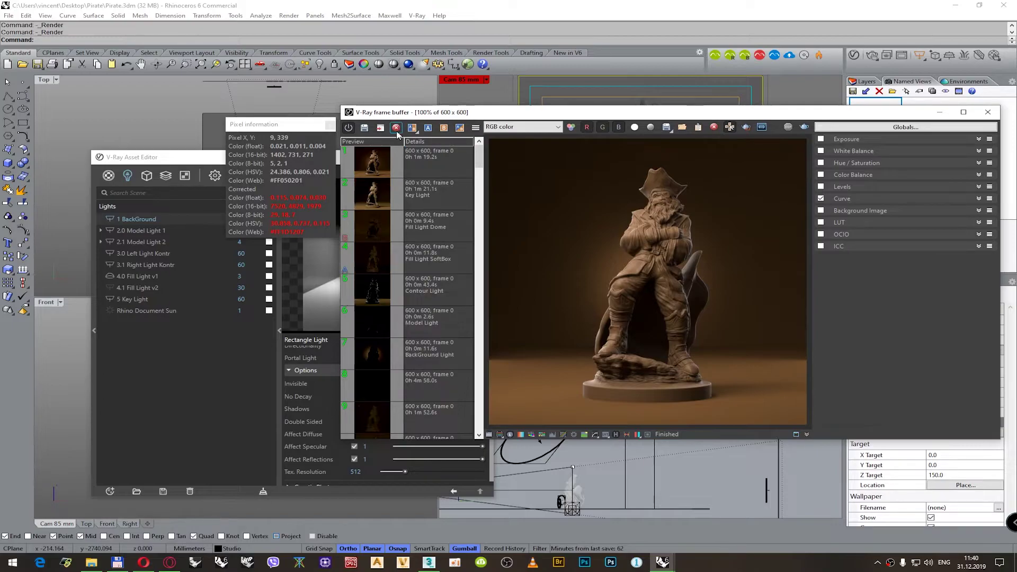
- Label the latest render in the render history with the note "Full Light. Dome Light Fill"
{"action": "right_click", "coordinate": [414, 164]}
{"action": "left_click", "coordinate": [427, 168]}
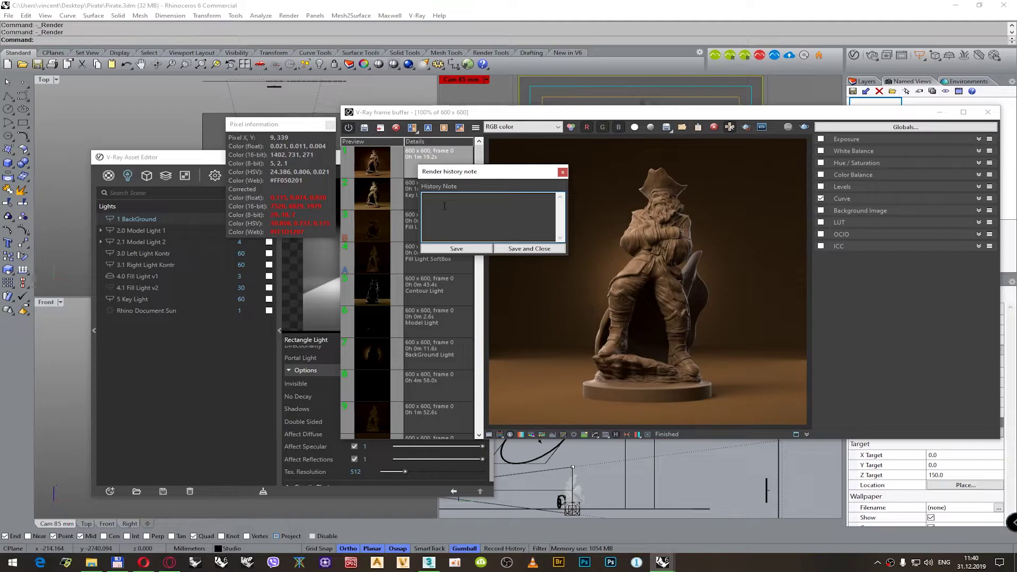
{"action": "type", "text": "Full Light. Dome Light Fill"}
{"action": "left_click", "coordinate": [520, 249]}
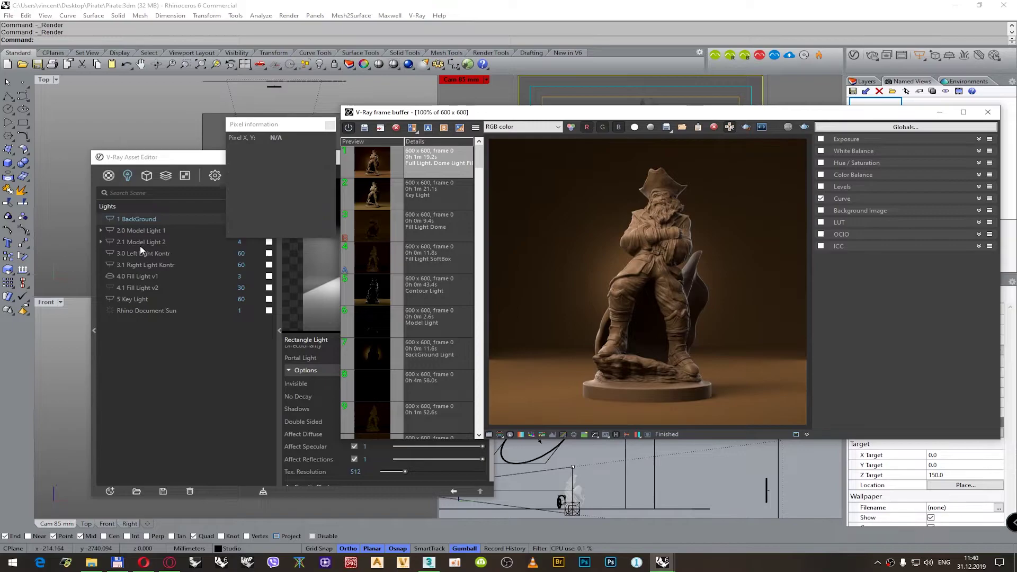
- Switch off 4.0 Fill Light v1, enable 4.1 Fill Light v2 instead, and render the Cam 85 mm view
{"action": "left_click", "coordinate": [116, 276]}
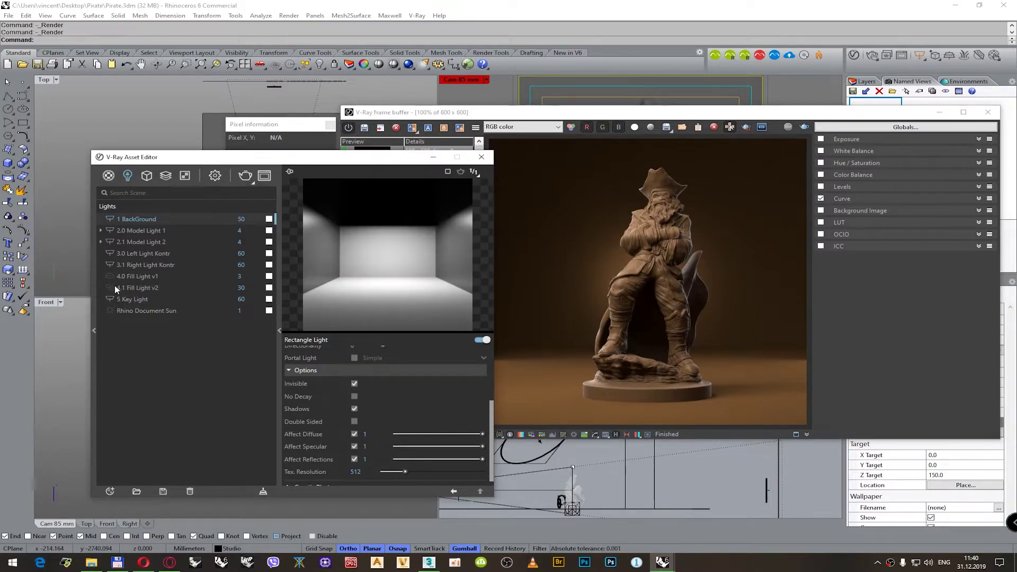
{"action": "left_click", "coordinate": [135, 290]}
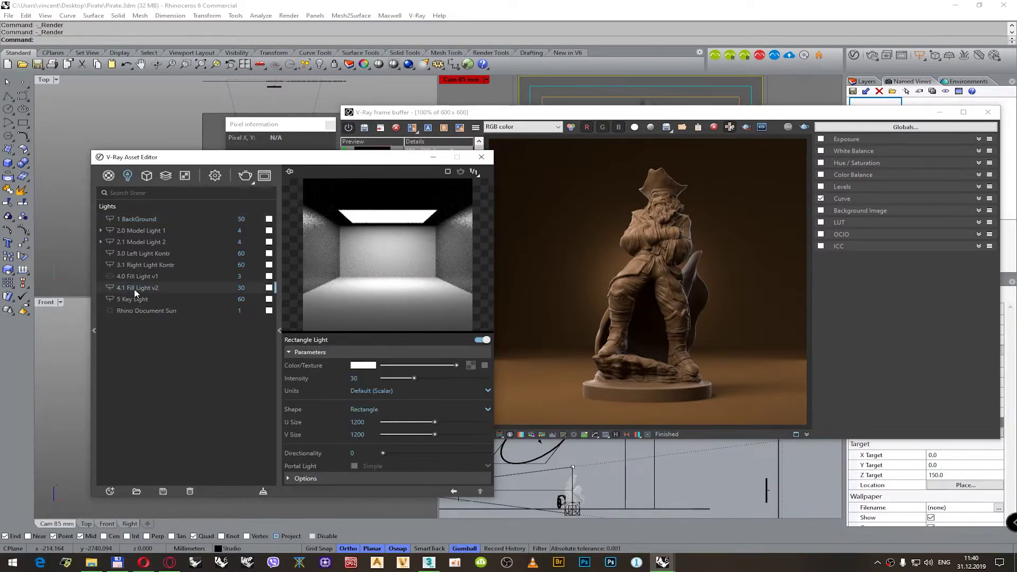
{"action": "left_click", "coordinate": [725, 99]}
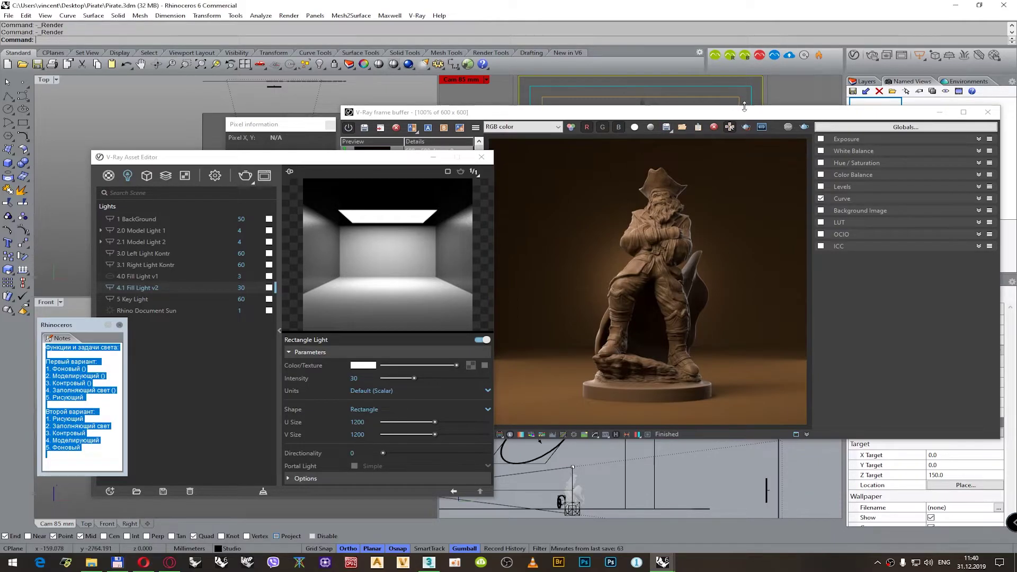
{"action": "left_click", "coordinate": [803, 127]}
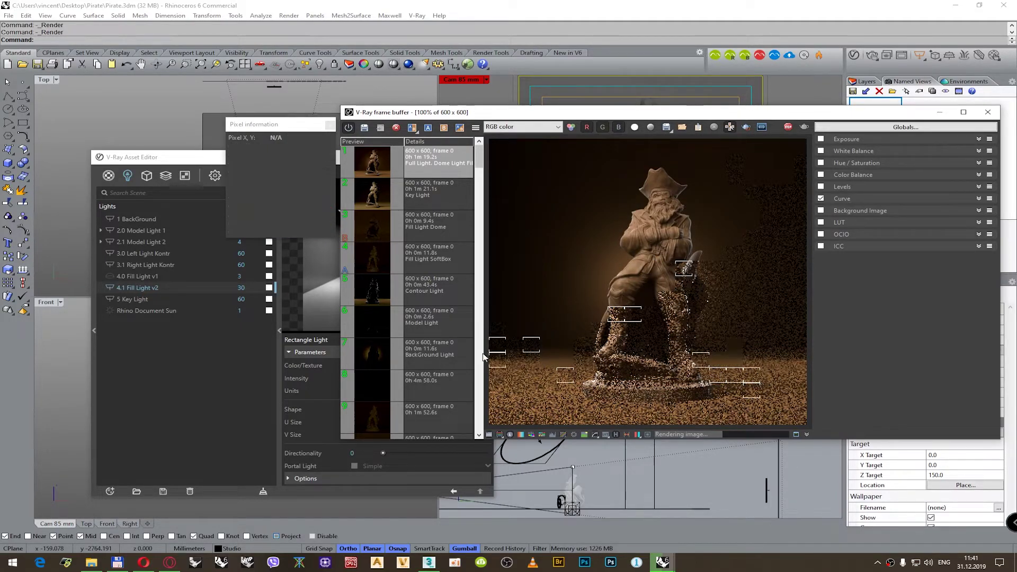
- Duplicate the Brown material and name the copy Brown Dark
{"action": "left_click_drag", "start_coordinate": [186, 158], "coordinate": [134, 215]}
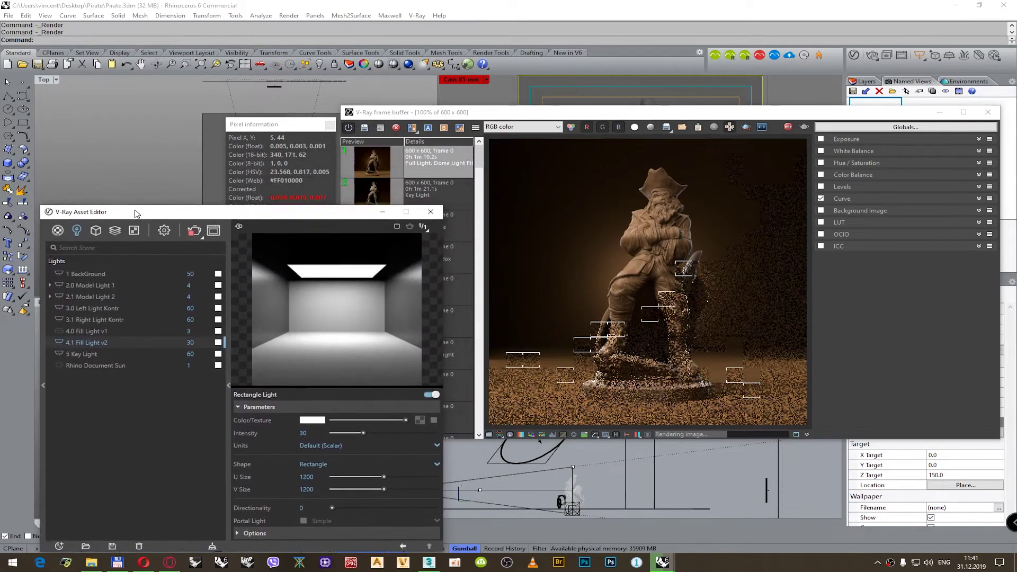
{"action": "left_click", "coordinate": [58, 232]}
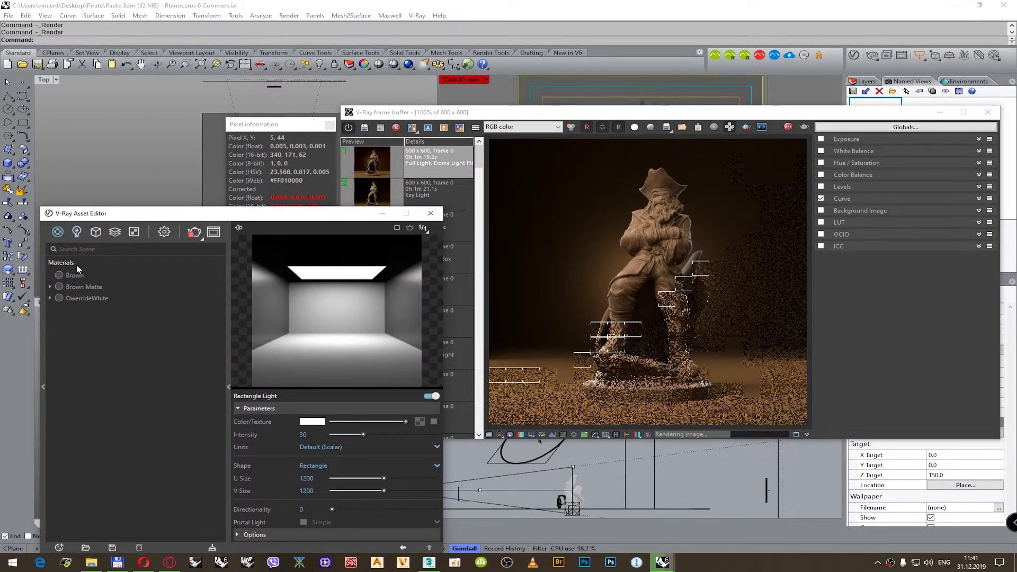
{"action": "left_click", "coordinate": [78, 278]}
{"action": "right_click", "coordinate": [78, 278]}
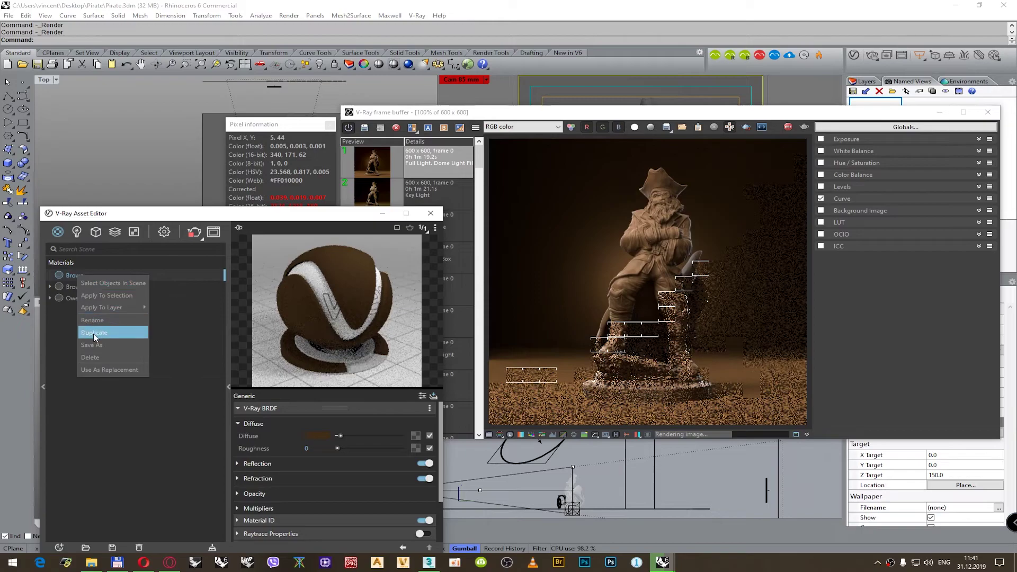
{"action": "left_click", "coordinate": [93, 334]}
{"action": "left_click", "coordinate": [84, 297]}
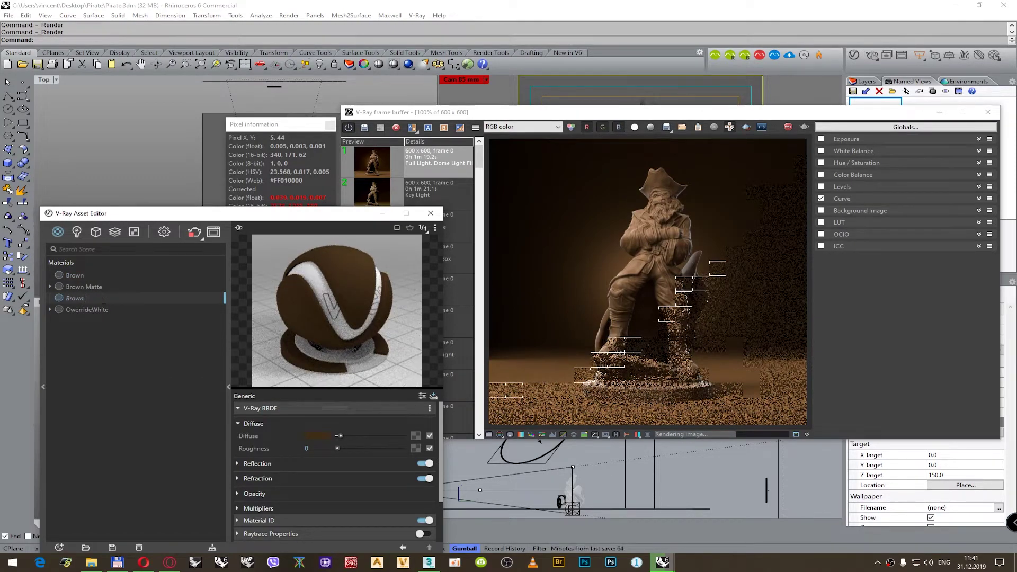
{"action": "key", "text": "Return"}
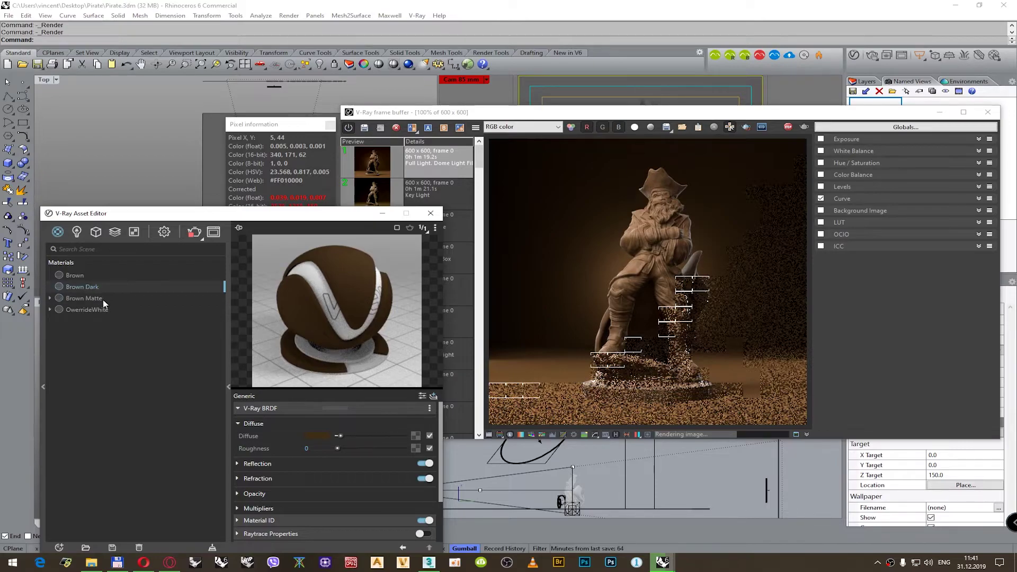
- Darken the diffuse color of Brown Dark by setting its V value to 0.1
{"action": "left_click", "coordinate": [314, 436]}
{"action": "left_click", "coordinate": [343, 304]}
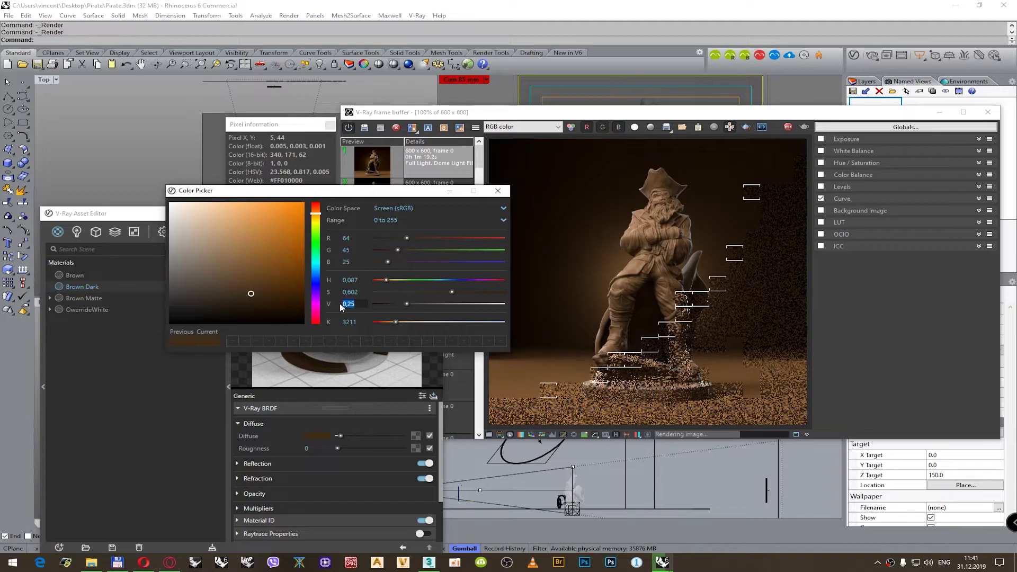
{"action": "type", "text": "0,1"}
{"action": "key", "text": "Return"}
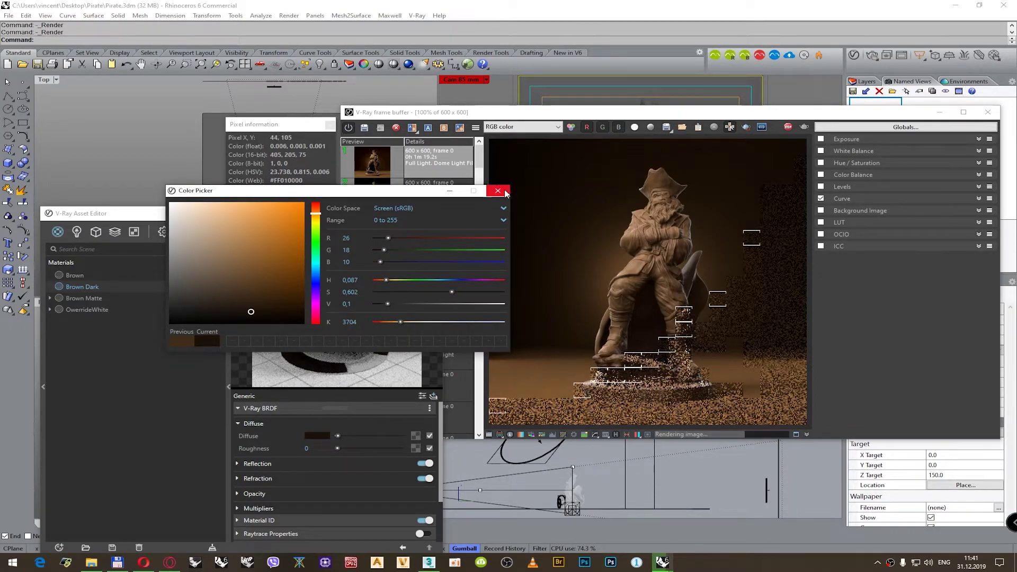
{"action": "left_click", "coordinate": [456, 175]}
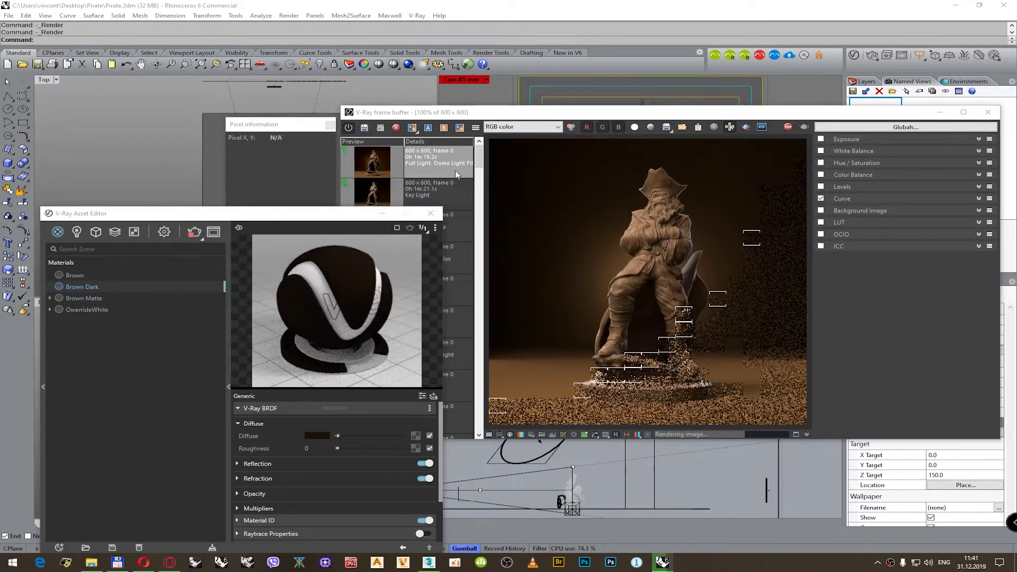
- Unlock all objects and apply the Brown Dark material to the studio backdrop surface
{"action": "left_click", "coordinate": [333, 66]}
{"action": "left_click", "coordinate": [215, 136]}
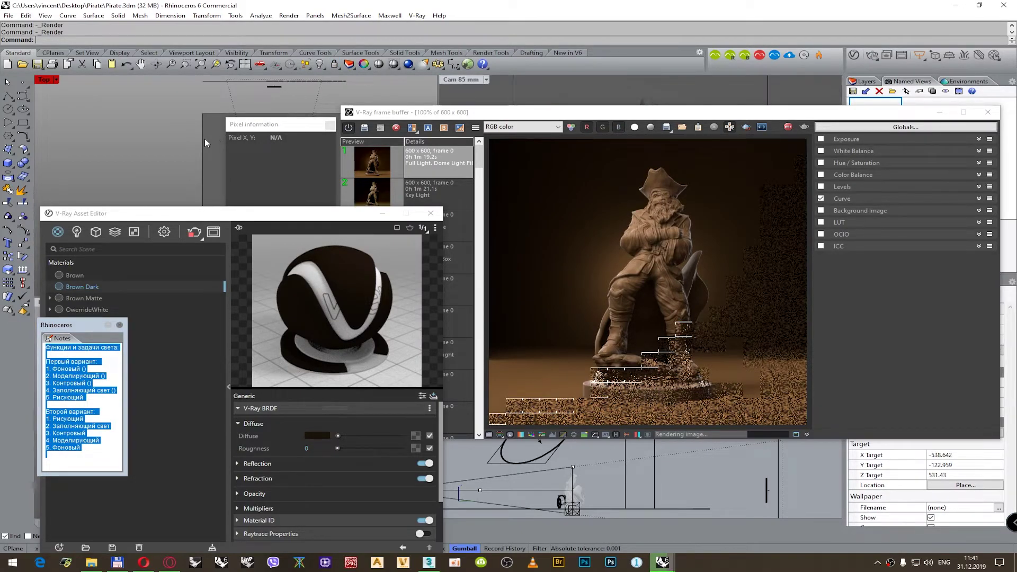
{"action": "right_click", "coordinate": [332, 66]}
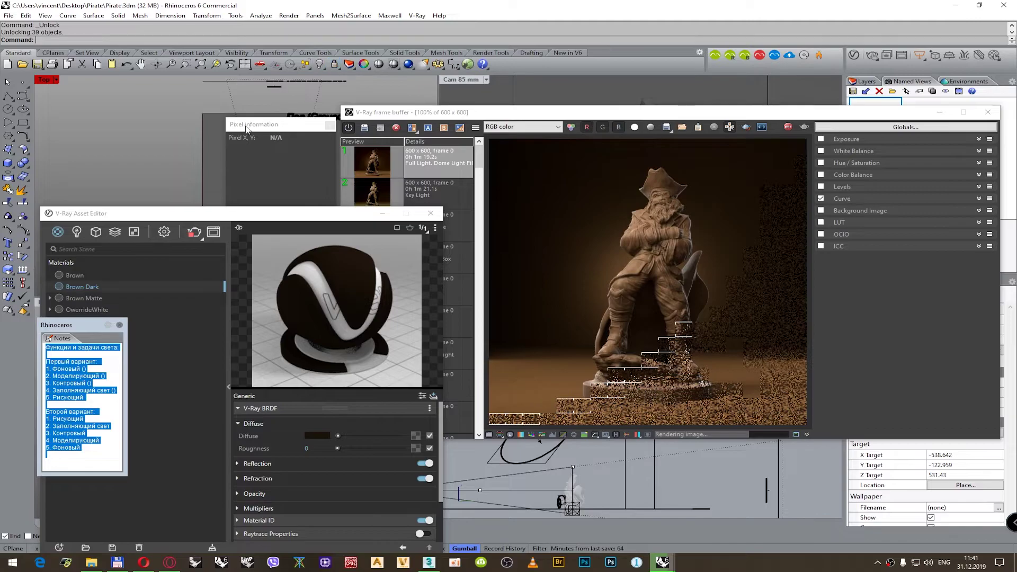
{"action": "left_click", "coordinate": [206, 146]}
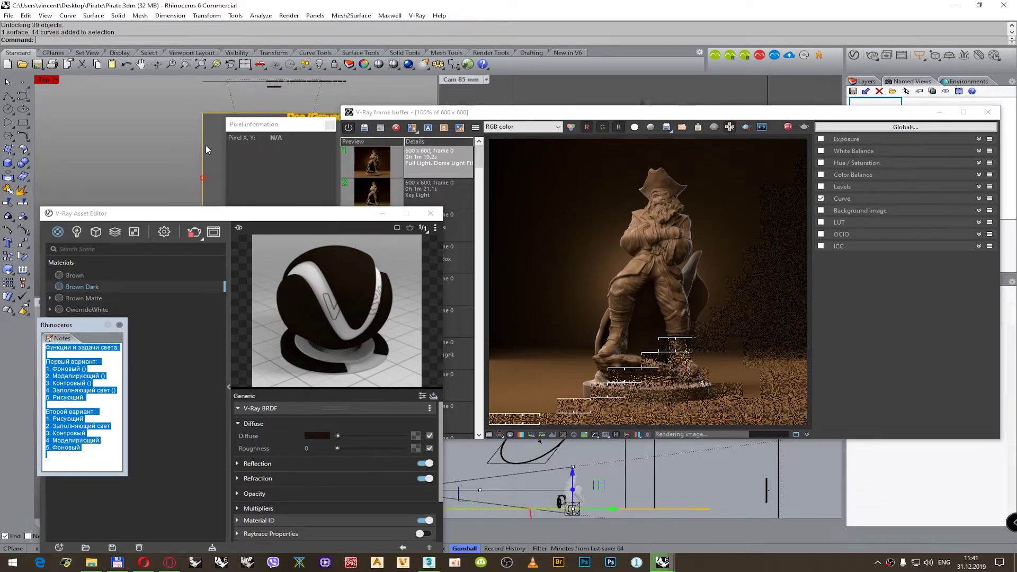
{"action": "right_click", "coordinate": [103, 288]}
{"action": "left_click", "coordinate": [119, 306]}
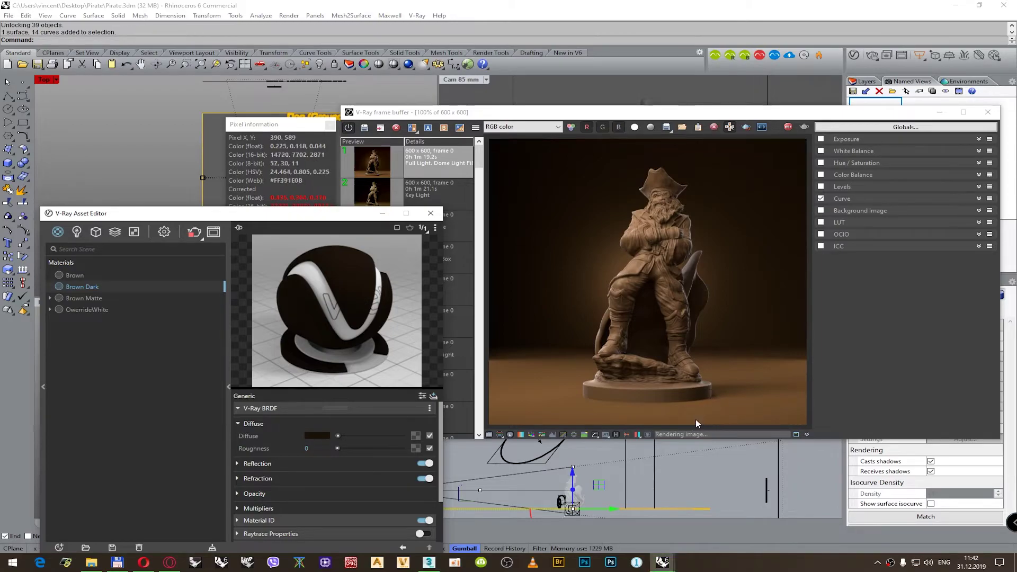
- Copy the note text from the "Full Light. Dome Light Fill" render in the history
{"action": "left_click", "coordinate": [425, 159]}
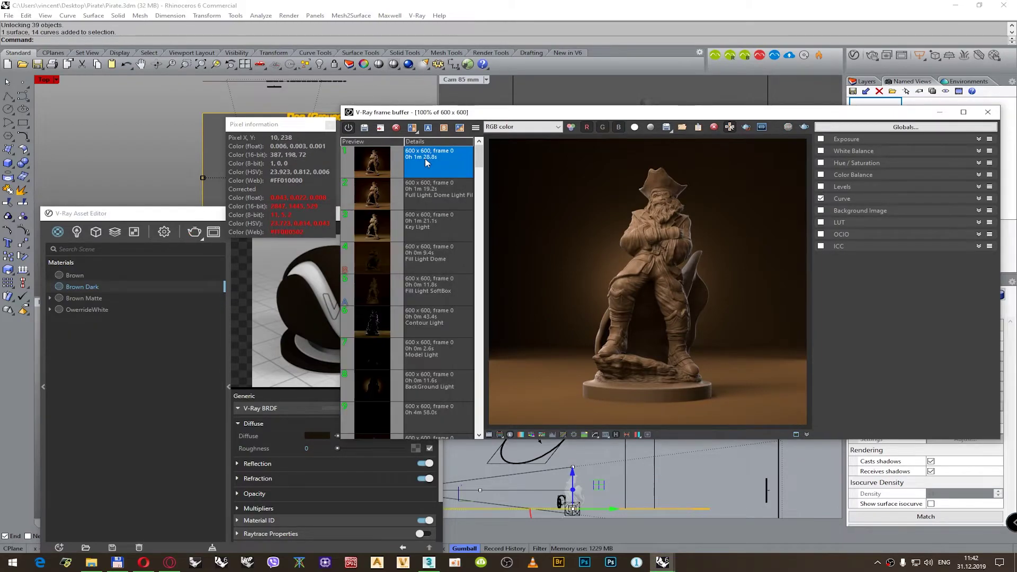
{"action": "right_click", "coordinate": [425, 158]}
{"action": "left_click", "coordinate": [415, 181]}
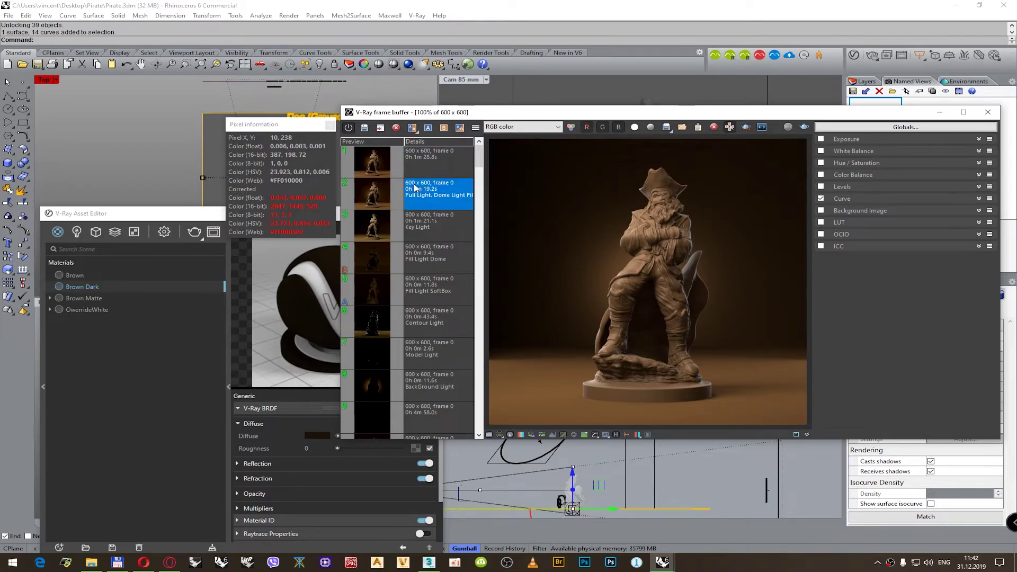
{"action": "right_click", "coordinate": [425, 191]}
{"action": "left_click", "coordinate": [450, 191]}
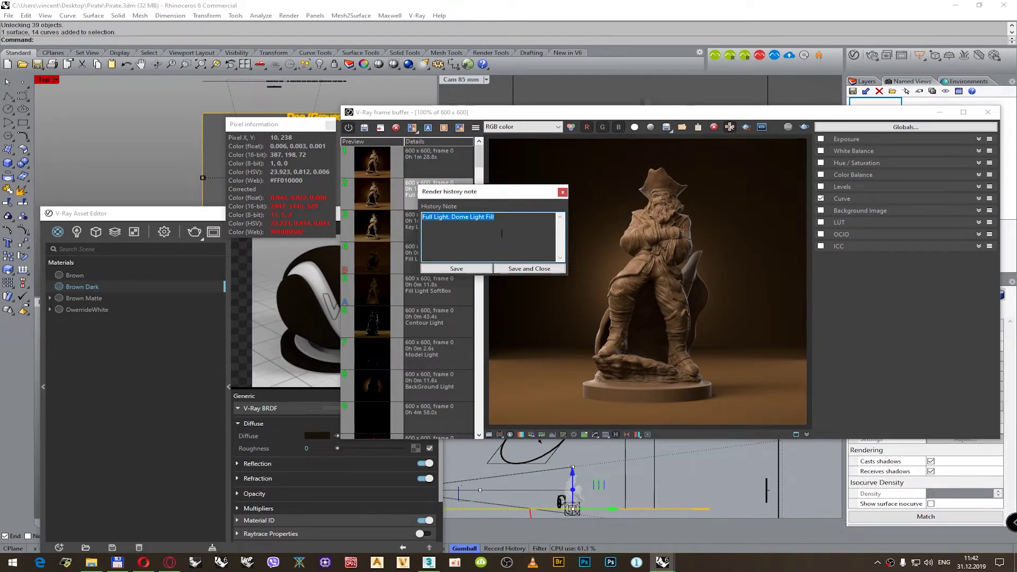
{"action": "left_click", "coordinate": [519, 270]}
- Label the newest render with the copied note, edited to read "Full Light. Fill Light SoftBox"
{"action": "left_click", "coordinate": [426, 158]}
{"action": "right_click", "coordinate": [419, 164]}
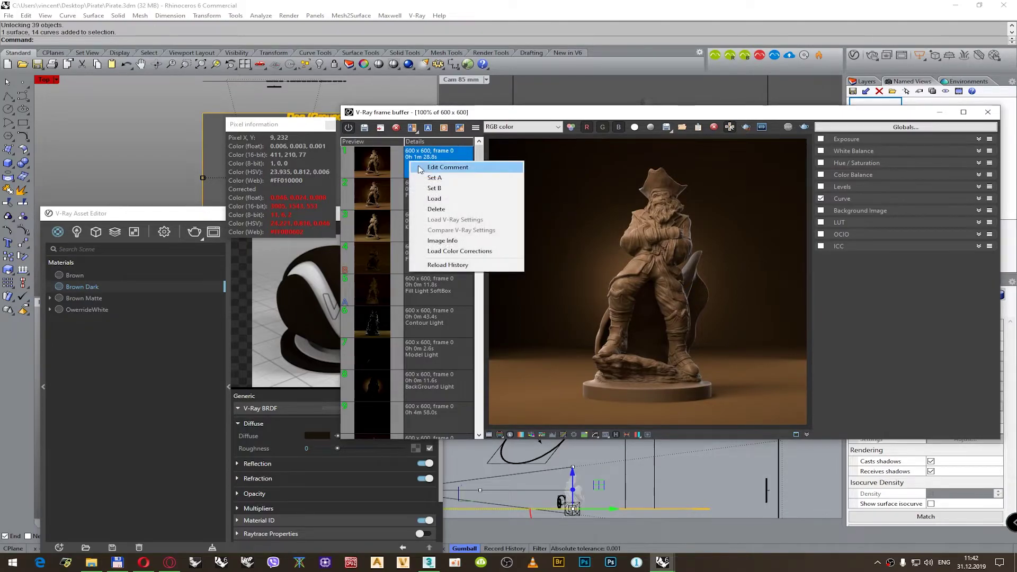
{"action": "left_click", "coordinate": [424, 177]}
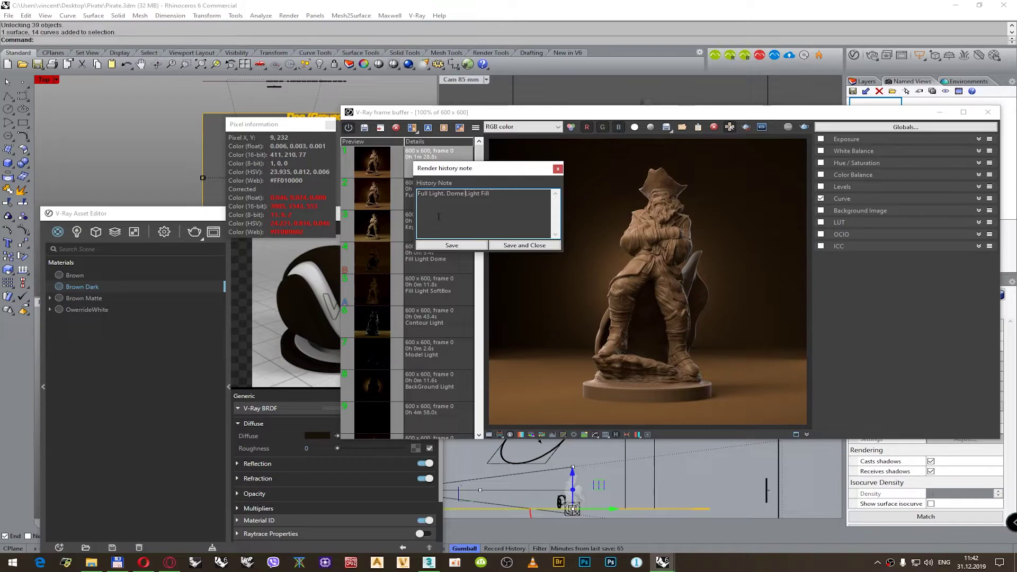
{"action": "key", "text": "BackSpace"}
{"action": "key", "text": "BackSpace"}
{"action": "key", "text": "BackSpace"}
{"action": "key", "text": "End"}
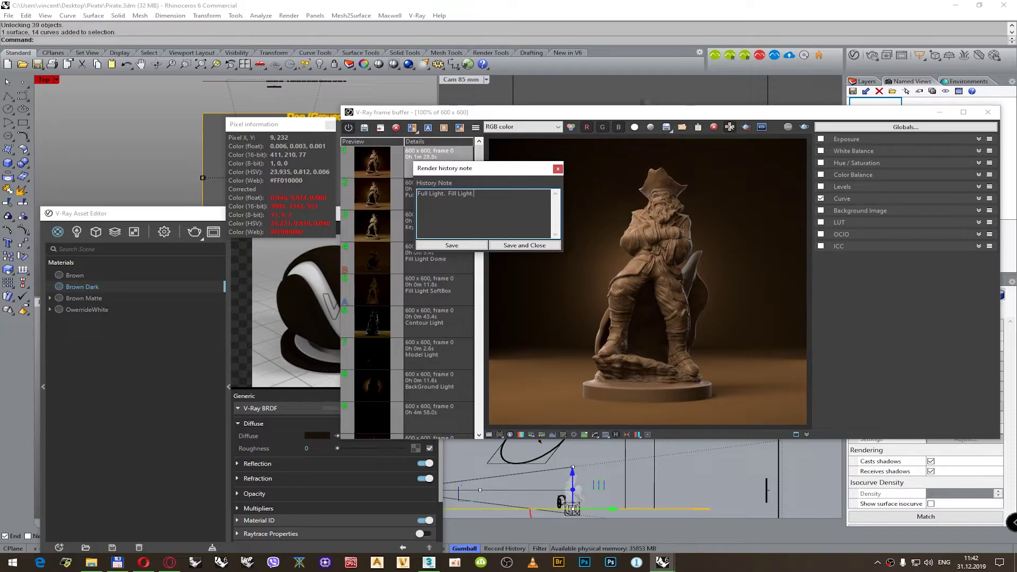
{"action": "type", "text": "SoftBox"}
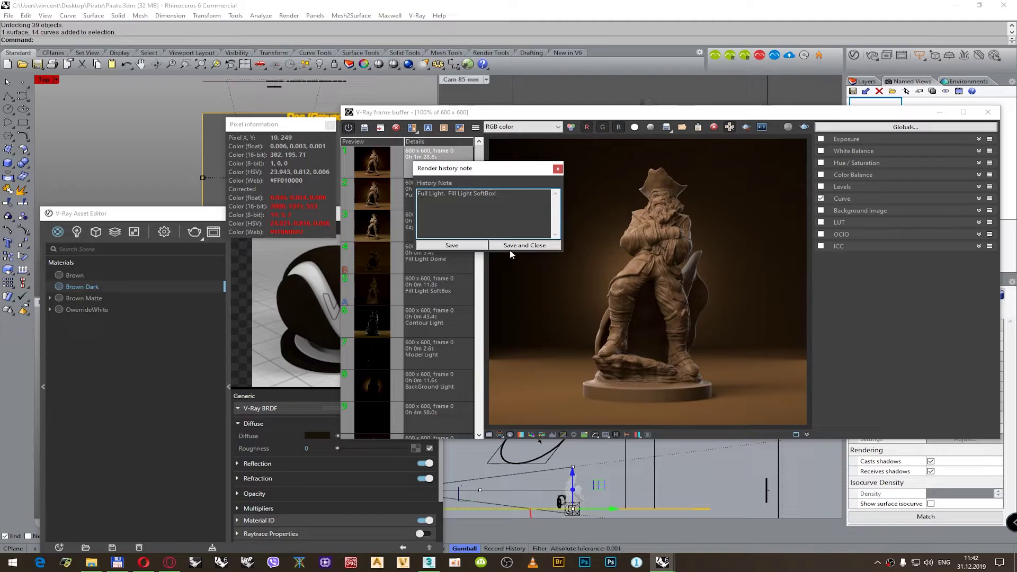
{"action": "left_click", "coordinate": [525, 245]}
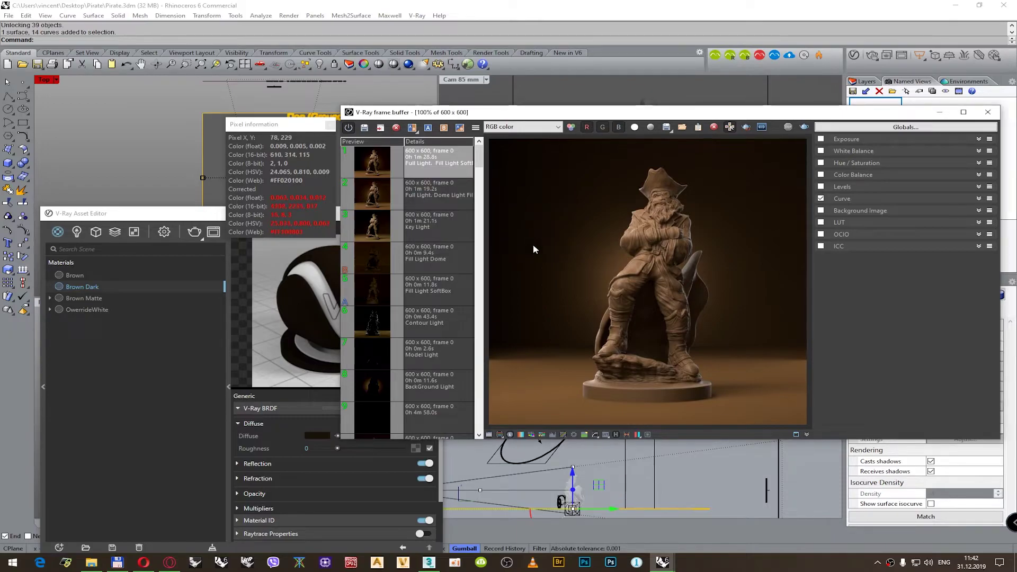
- Reselect the backdrop surface for Brown Dark and render the Cam 85 mm view with the darker backdrop
{"action": "left_click", "coordinate": [567, 94]}
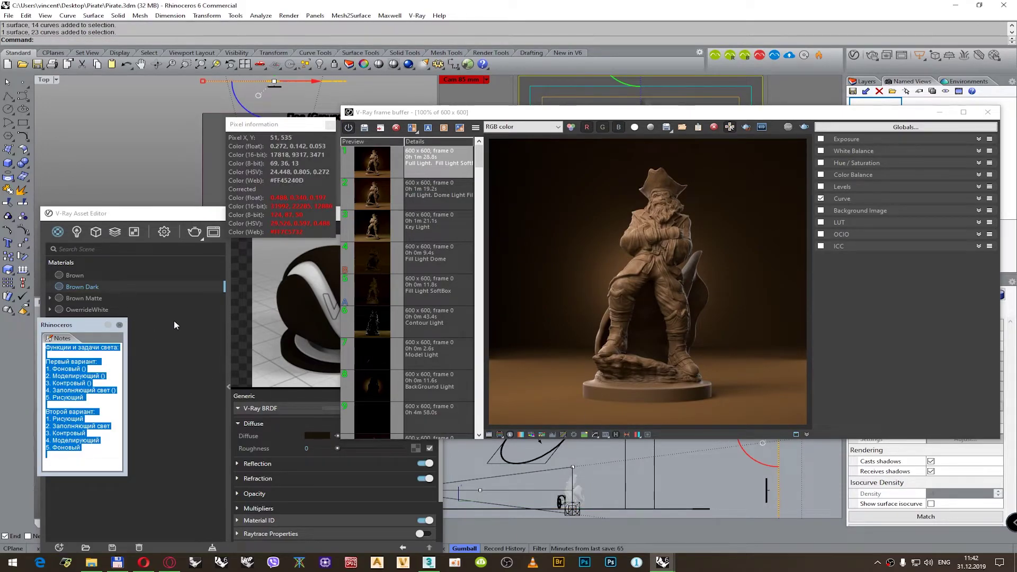
{"action": "left_click", "coordinate": [214, 136]}
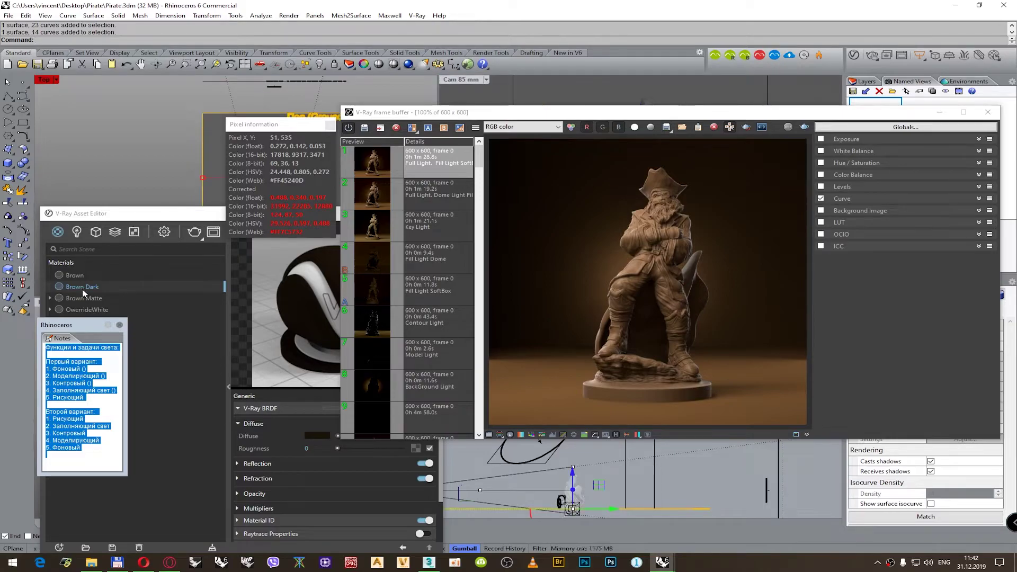
{"action": "left_click", "coordinate": [83, 292]}
{"action": "right_click", "coordinate": [83, 292]}
{"action": "key", "text": "Escape"}
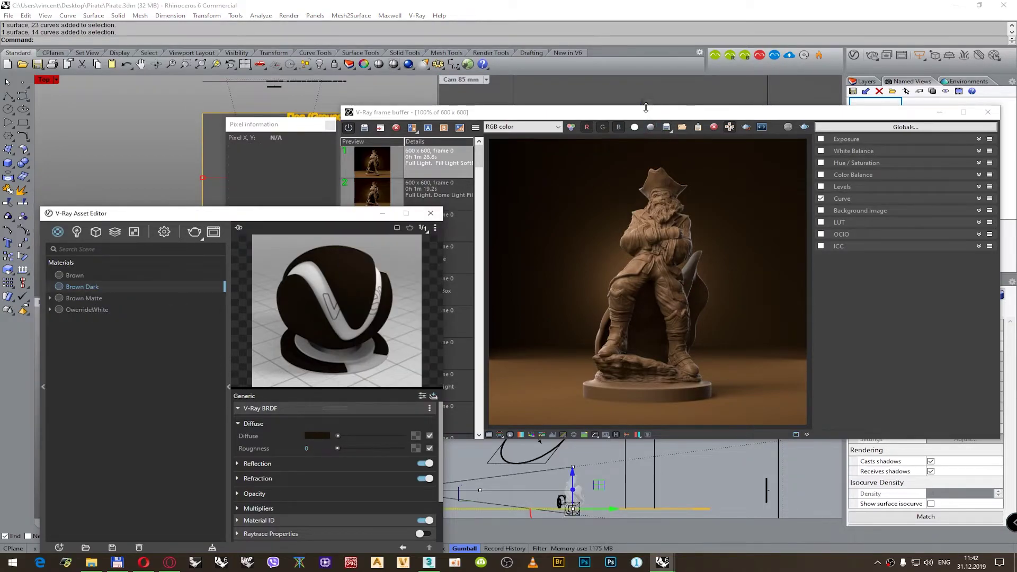
{"action": "left_click", "coordinate": [649, 81]}
{"action": "left_click", "coordinate": [804, 127]}
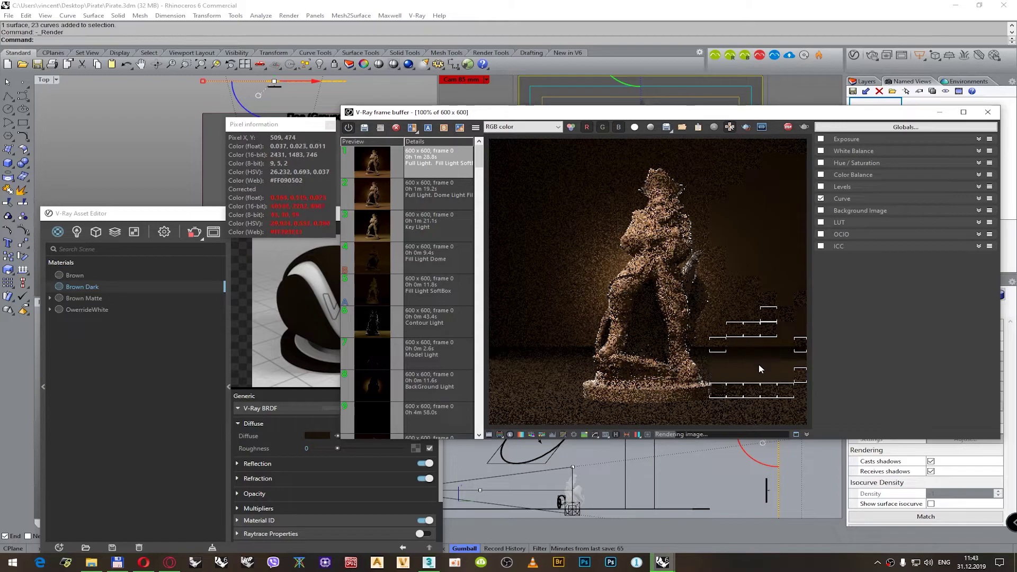
- Lighten Brown Dark's diffuse color slightly through its V value and restart the render
{"action": "scroll", "coordinate": [747, 344], "scroll_direction": "up", "scroll_amount": 2}
{"action": "scroll", "coordinate": [733, 323], "scroll_direction": "down", "scroll_amount": 1}
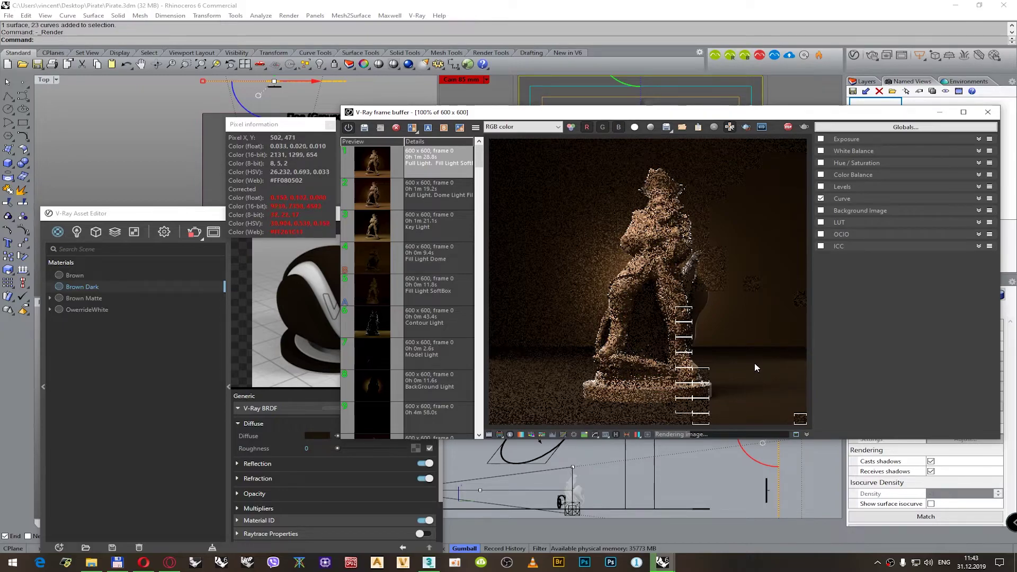
{"action": "left_click", "coordinate": [317, 435]}
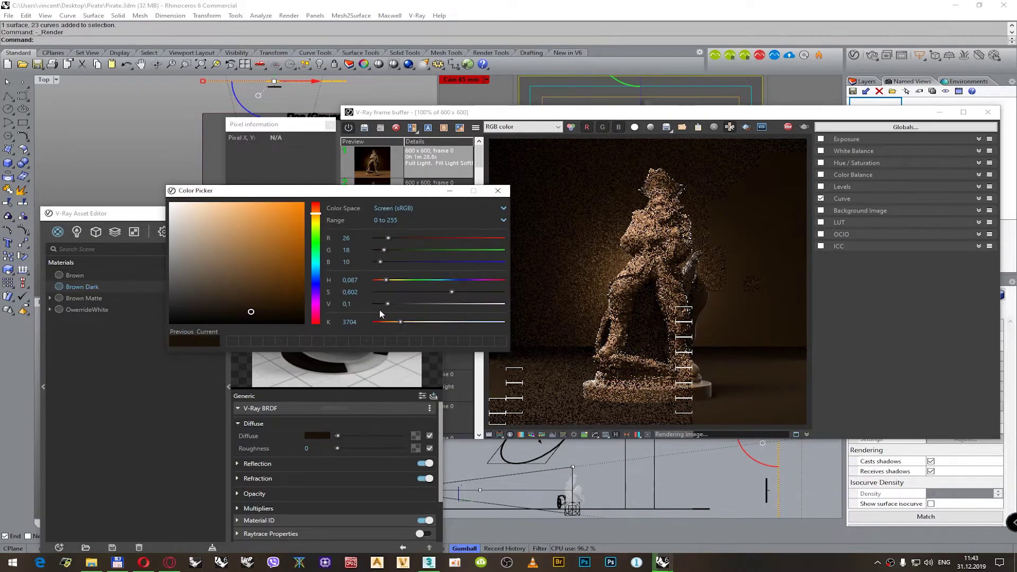
{"action": "left_click", "coordinate": [360, 304]}
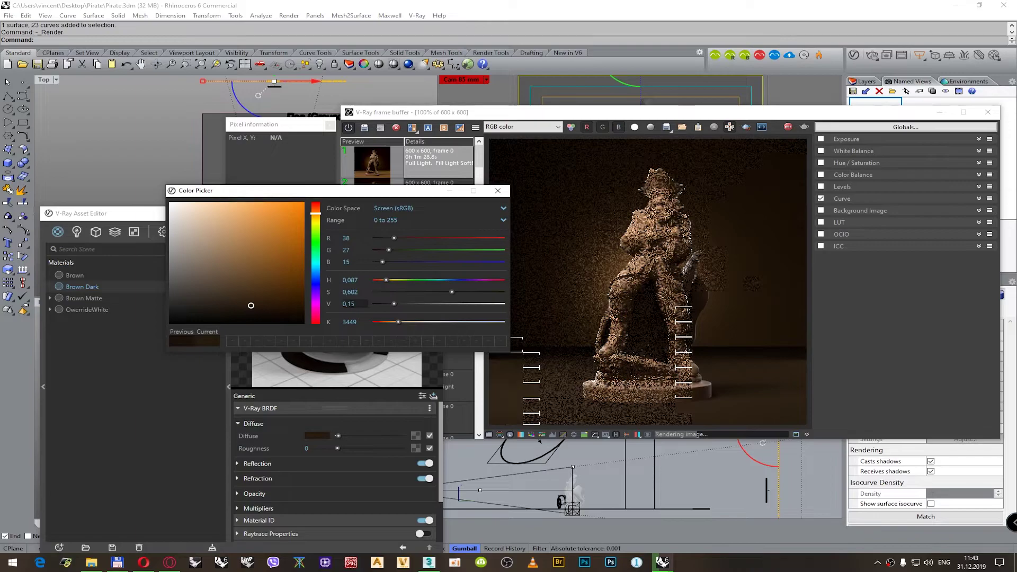
{"action": "key", "text": "Return"}
{"action": "left_click", "coordinate": [772, 290]}
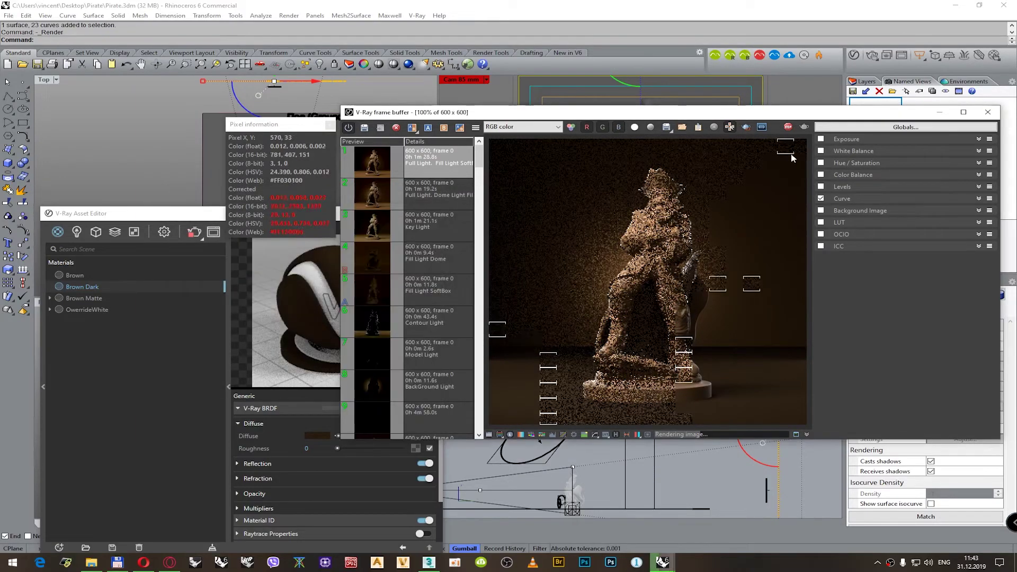
{"action": "left_click", "coordinate": [805, 127]}
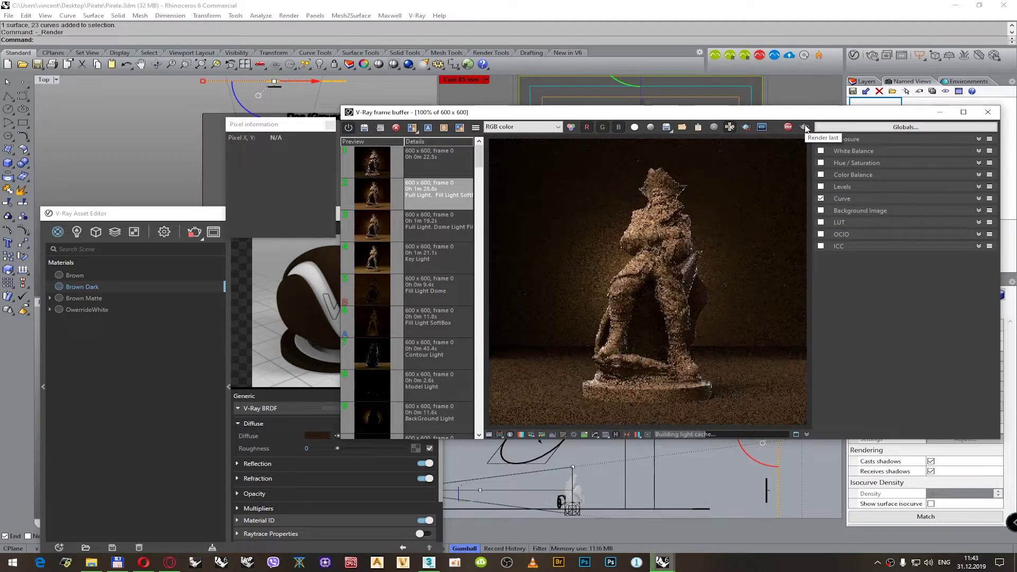
- Remove the unlabeled 22.5 s render from the frame buffer's history
{"action": "left_click", "coordinate": [372, 193]}
{"action": "left_click", "coordinate": [402, 159]}
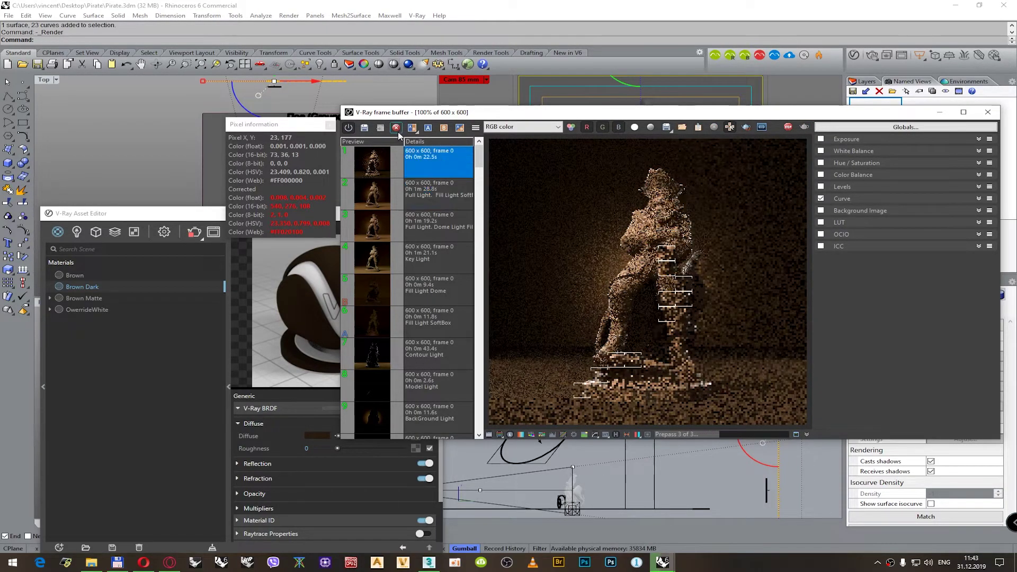
{"action": "left_click", "coordinate": [396, 128]}
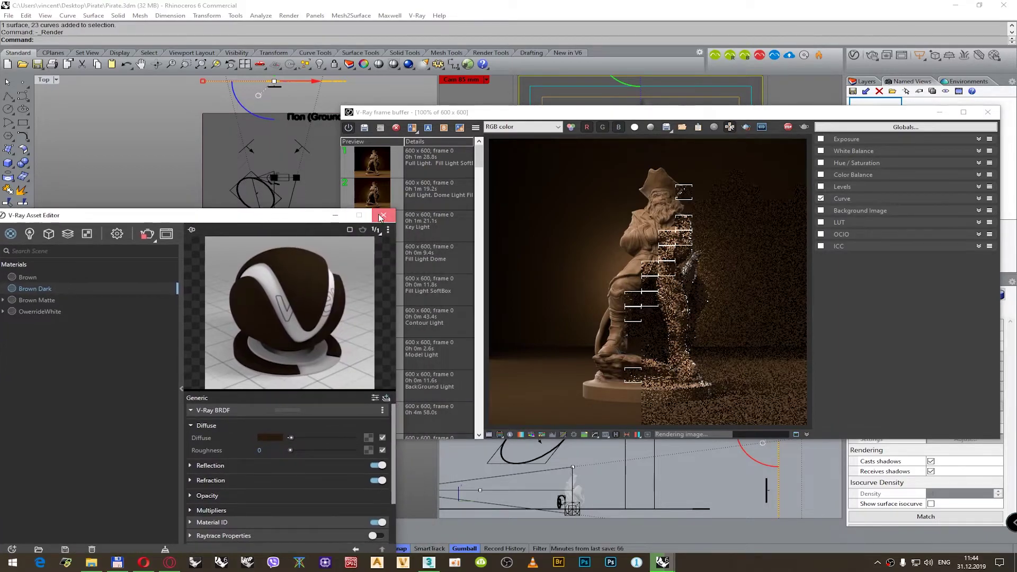
- Close the material editor and add "()" after "5. Рисующий" in the first variant of the lighting notes
{"action": "left_click", "coordinate": [160, 170]}
{"action": "left_click_drag", "start_coordinate": [91, 330], "coordinate": [247, 151]}
{"action": "left_click", "coordinate": [211, 203]}
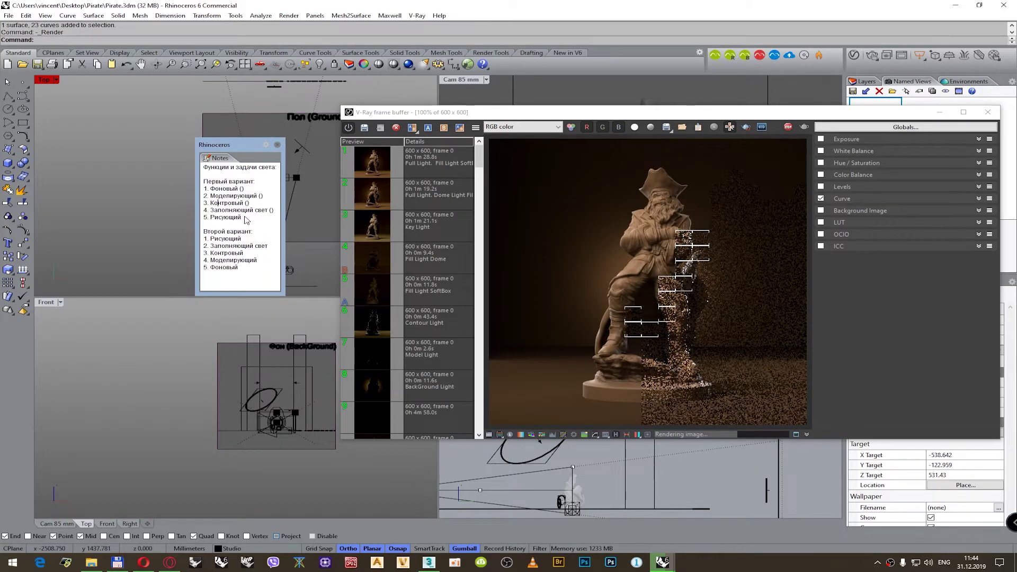
{"action": "left_click", "coordinate": [243, 218]}
{"action": "type", "text": "()"}
{"action": "key", "text": "Down"}
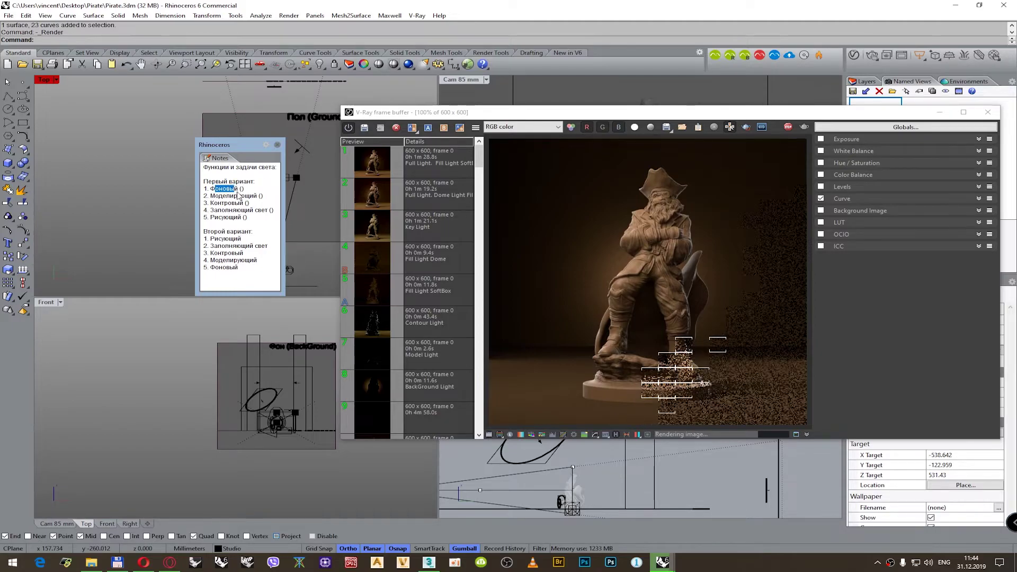
- Highlight the first variant's light entries in the notes and examine the statue's legs and base closely in the newest render
{"action": "left_click_drag", "start_coordinate": [211, 196], "coordinate": [256, 206]}
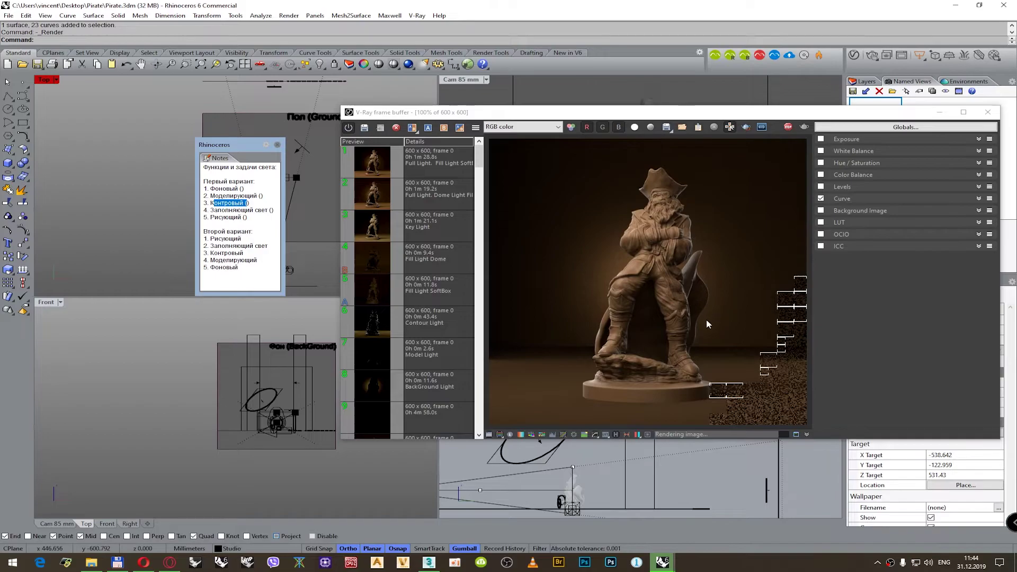
{"action": "left_click_drag", "start_coordinate": [214, 210], "coordinate": [274, 211]}
{"action": "scroll", "coordinate": [646, 331], "scroll_direction": "up", "scroll_amount": 3}
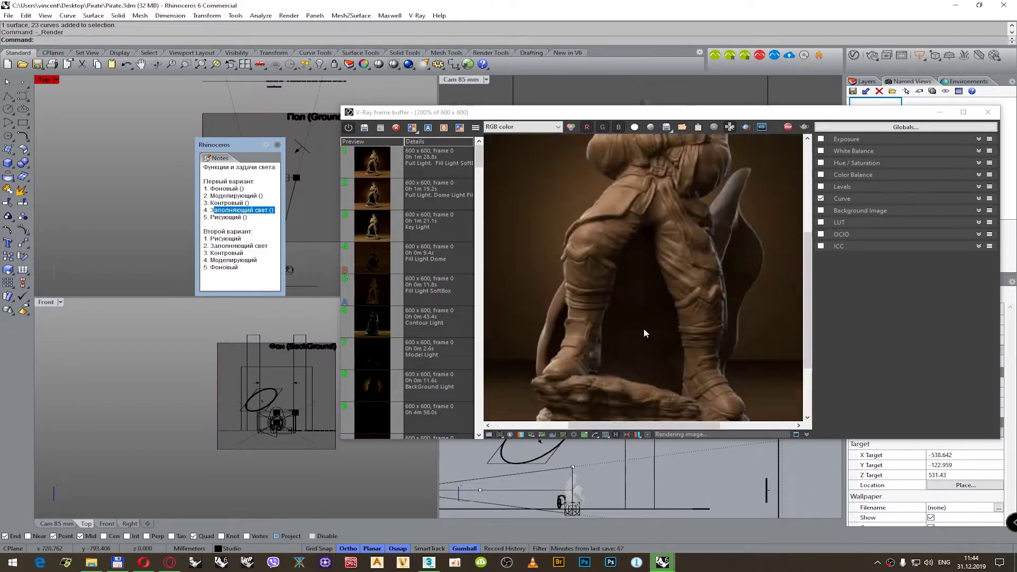
{"action": "scroll", "coordinate": [587, 316], "scroll_direction": "down", "scroll_amount": 2}
{"action": "scroll", "coordinate": [545, 335], "scroll_direction": "up", "scroll_amount": 5}
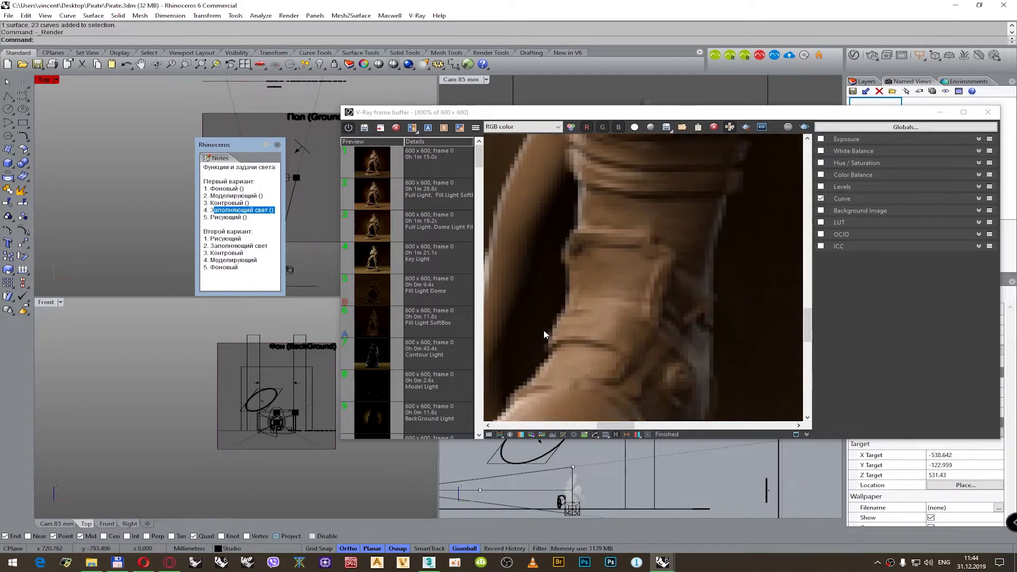
{"action": "scroll", "coordinate": [542, 280], "scroll_direction": "down", "scroll_amount": 1}
{"action": "right_click", "coordinate": [540, 273]}
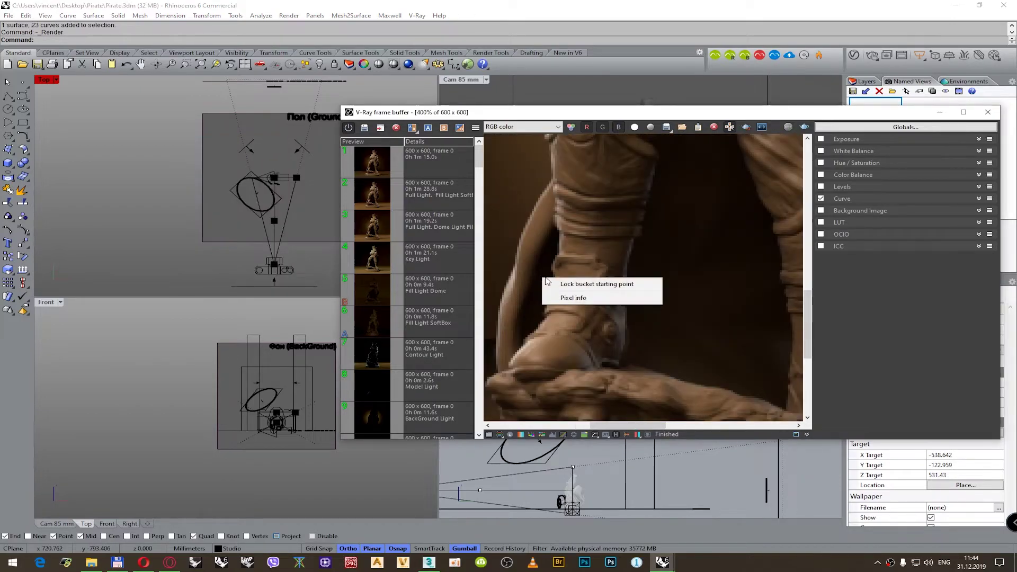
{"action": "left_click", "coordinate": [548, 298]}
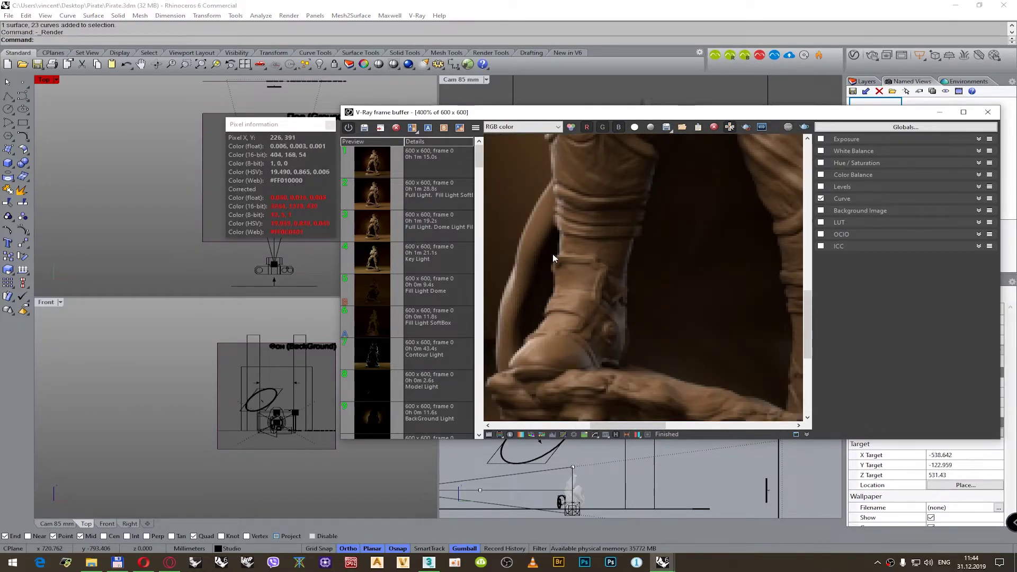
{"action": "scroll", "coordinate": [534, 306], "scroll_direction": "down", "scroll_amount": 1}
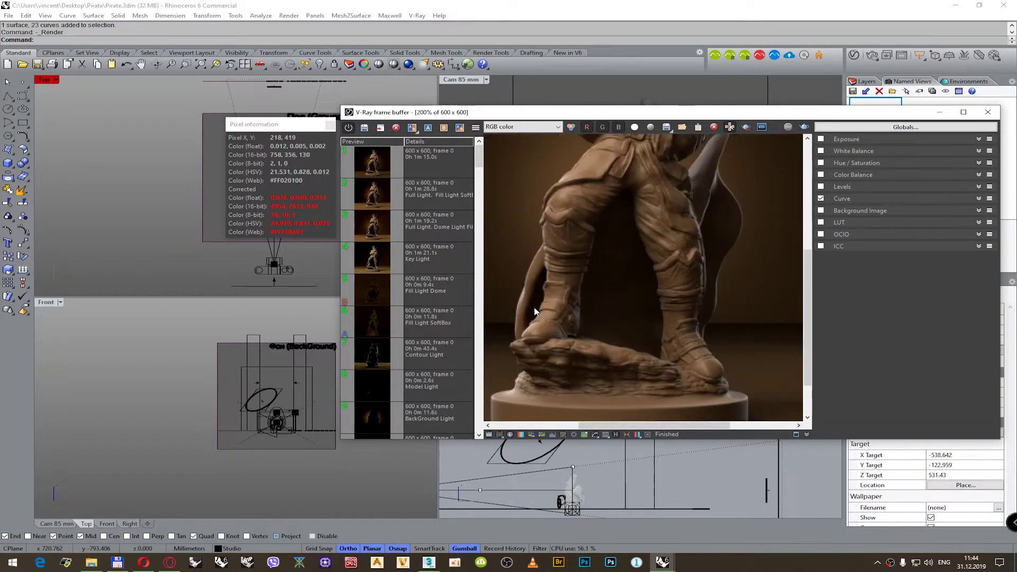
{"action": "scroll", "coordinate": [666, 311], "scroll_direction": "down", "scroll_amount": 1}
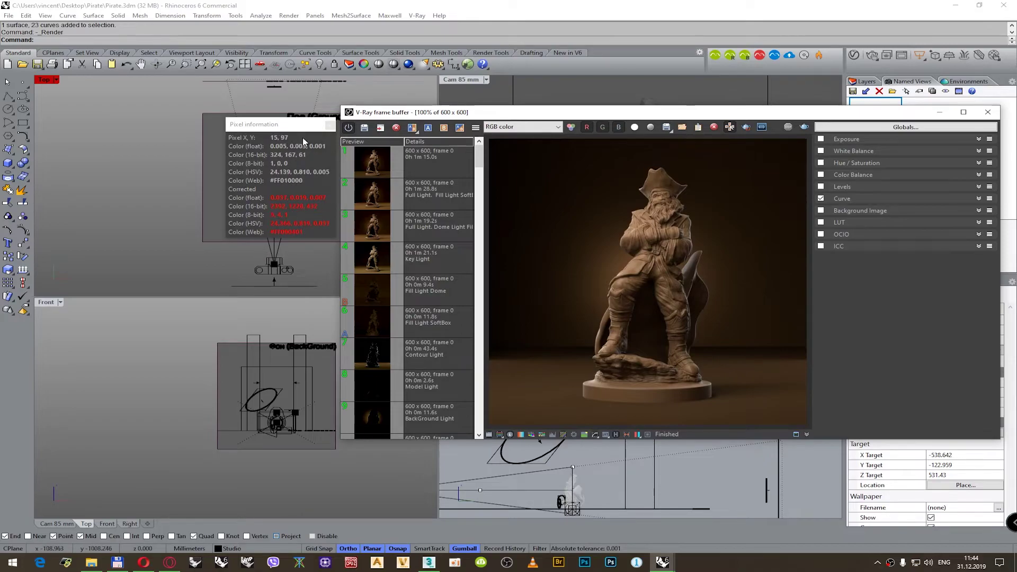
{"action": "left_click", "coordinate": [329, 126]}
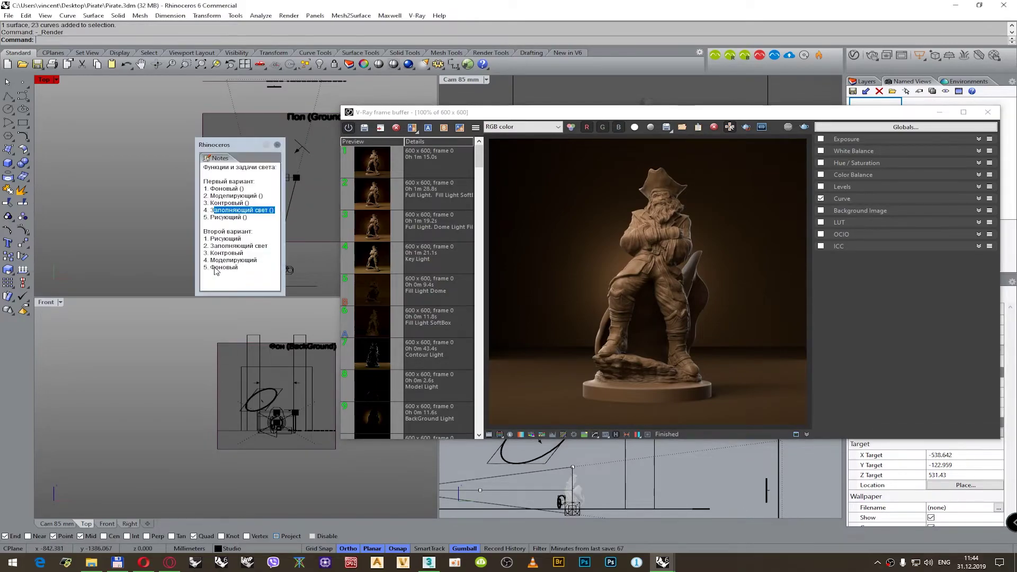
{"action": "left_click", "coordinate": [249, 220]}
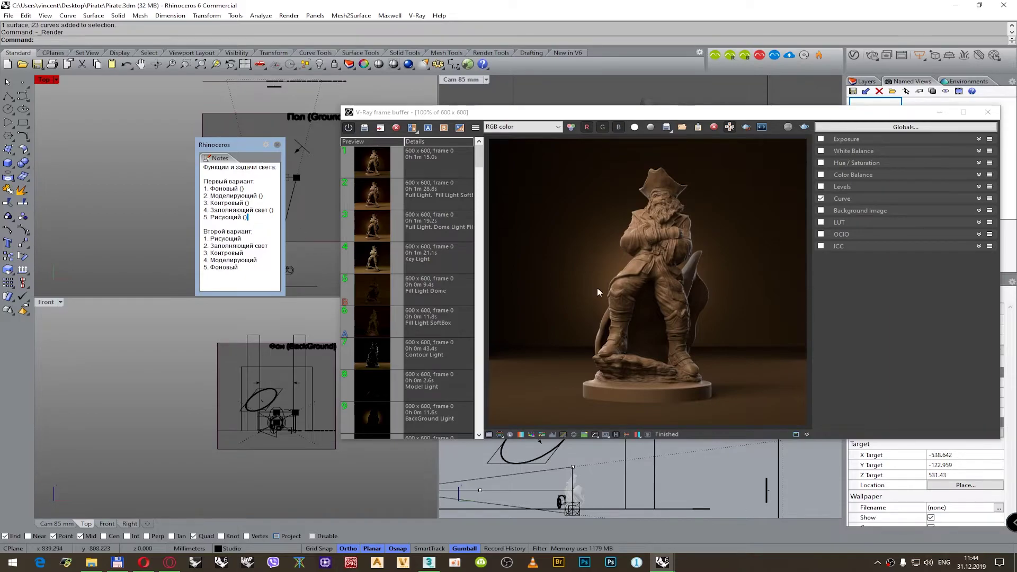
{"action": "left_click", "coordinate": [647, 200]}
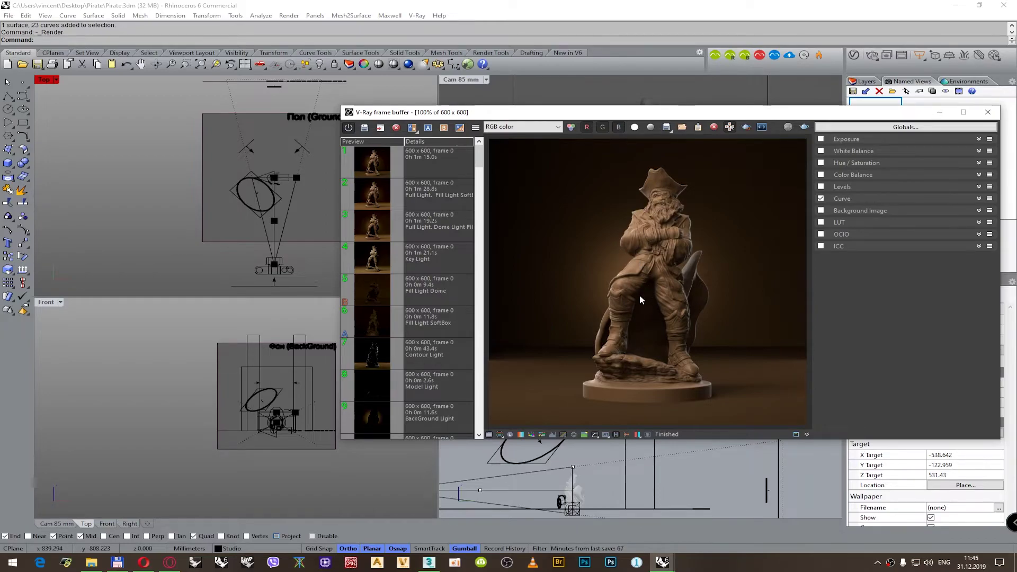
- Compare the renders in the history in turn, from BackGround Light through the separate and full light versions to the newest one
{"action": "scroll", "coordinate": [398, 356], "scroll_direction": "down", "scroll_amount": 1}
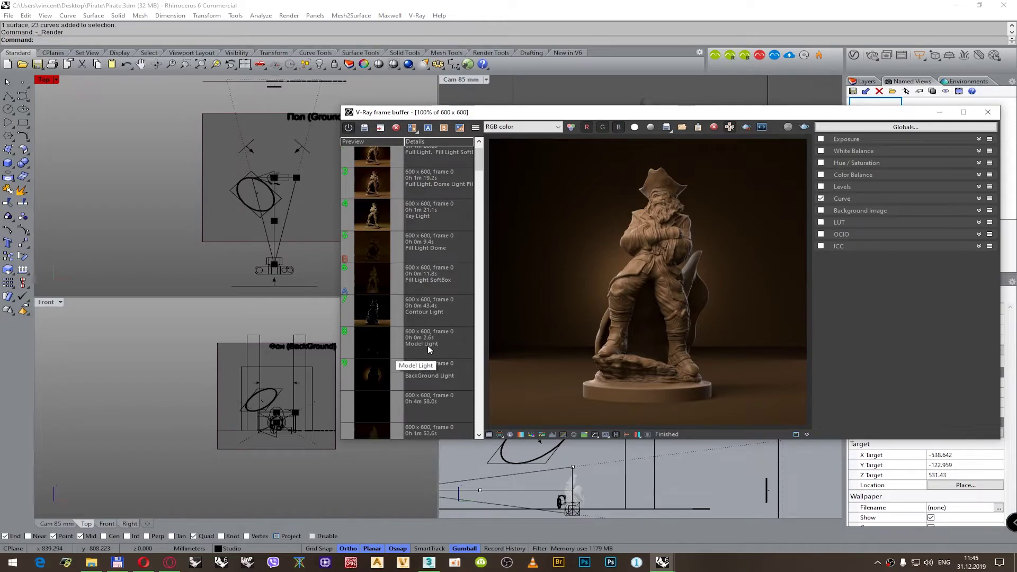
{"action": "scroll", "coordinate": [429, 349], "scroll_direction": "down", "scroll_amount": 1}
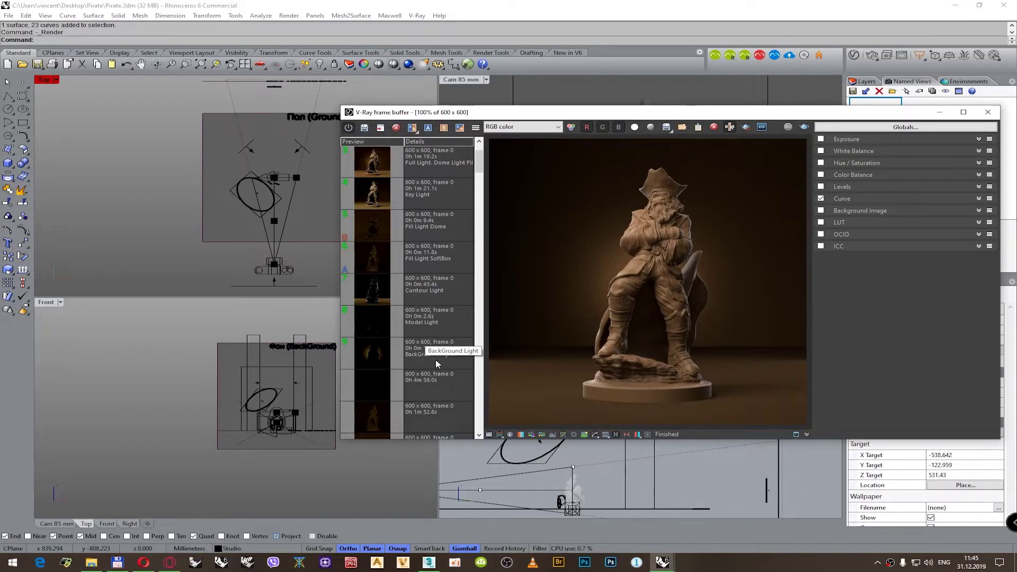
{"action": "left_click", "coordinate": [386, 352]}
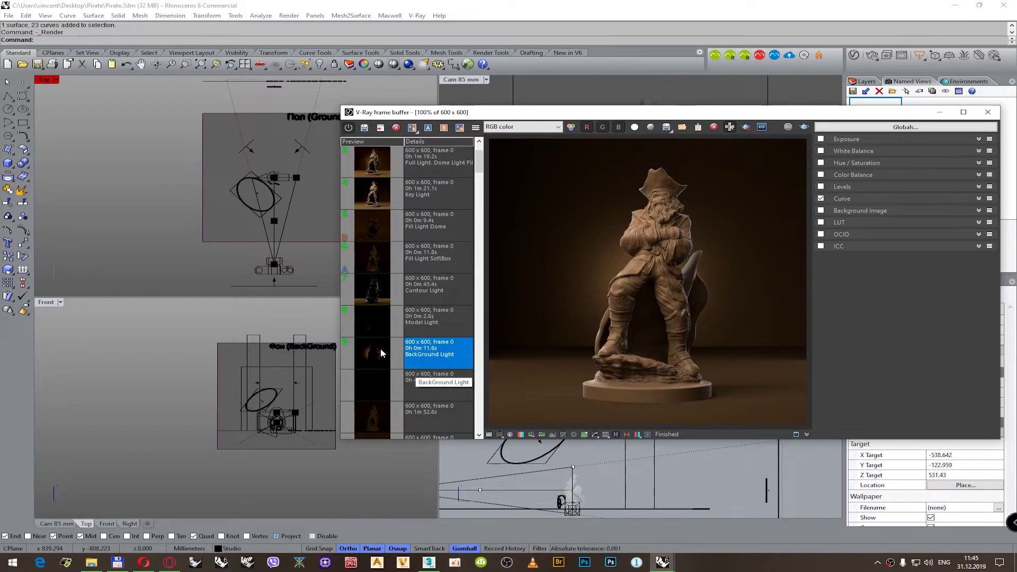
{"action": "left_click", "coordinate": [367, 320]}
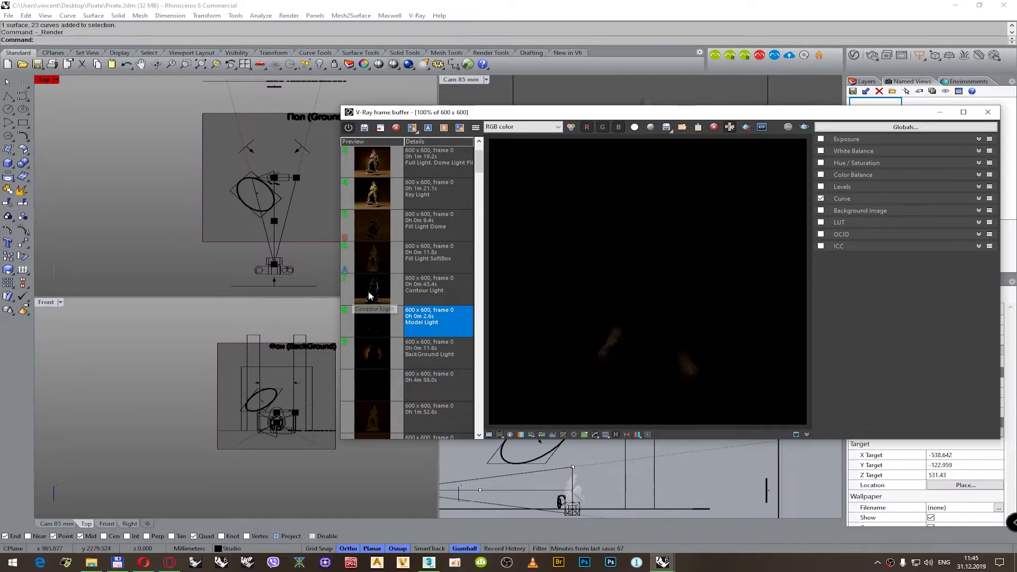
{"action": "left_click", "coordinate": [369, 295]}
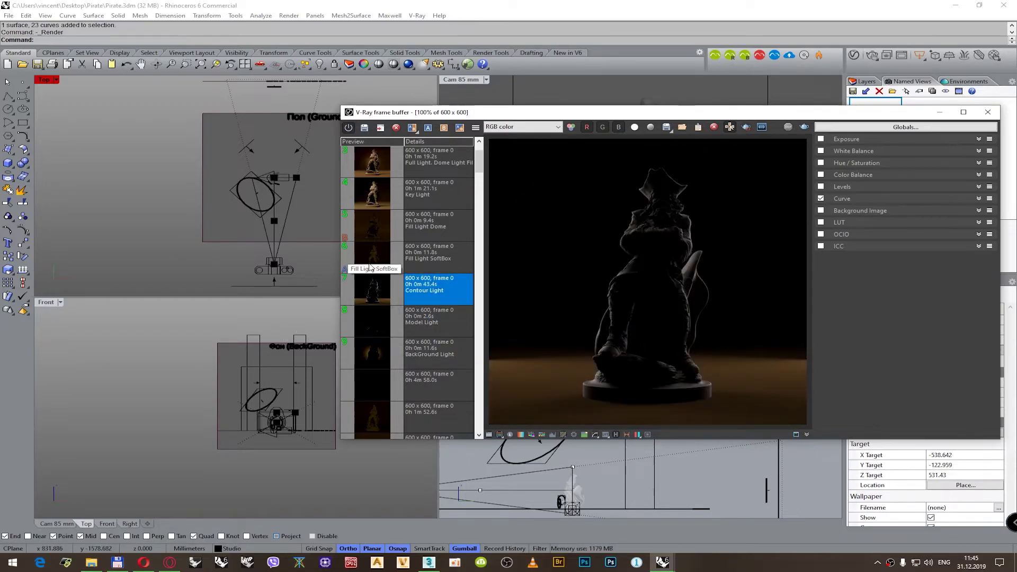
{"action": "left_click", "coordinate": [369, 255]}
{"action": "left_click", "coordinate": [370, 228]}
{"action": "left_click", "coordinate": [370, 196]}
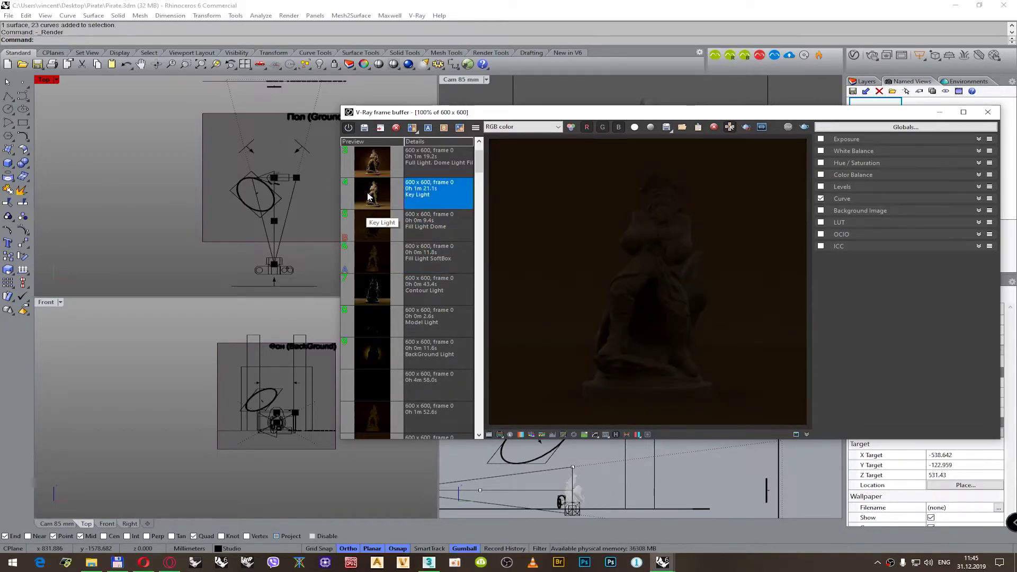
{"action": "scroll", "coordinate": [373, 227], "scroll_direction": "up", "scroll_amount": 1}
{"action": "left_click", "coordinate": [377, 205]}
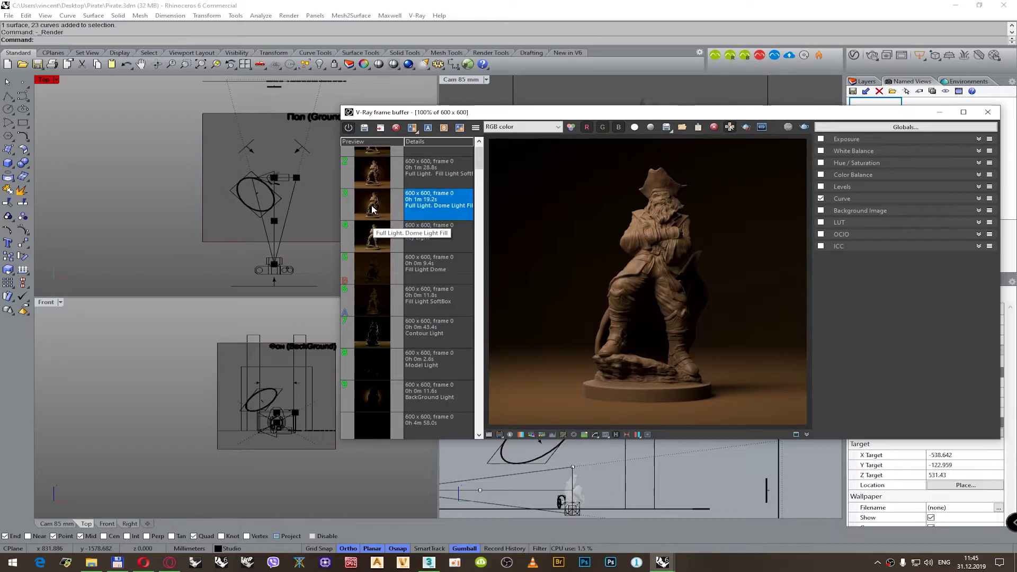
{"action": "scroll", "coordinate": [380, 223], "scroll_direction": "up", "scroll_amount": 1}
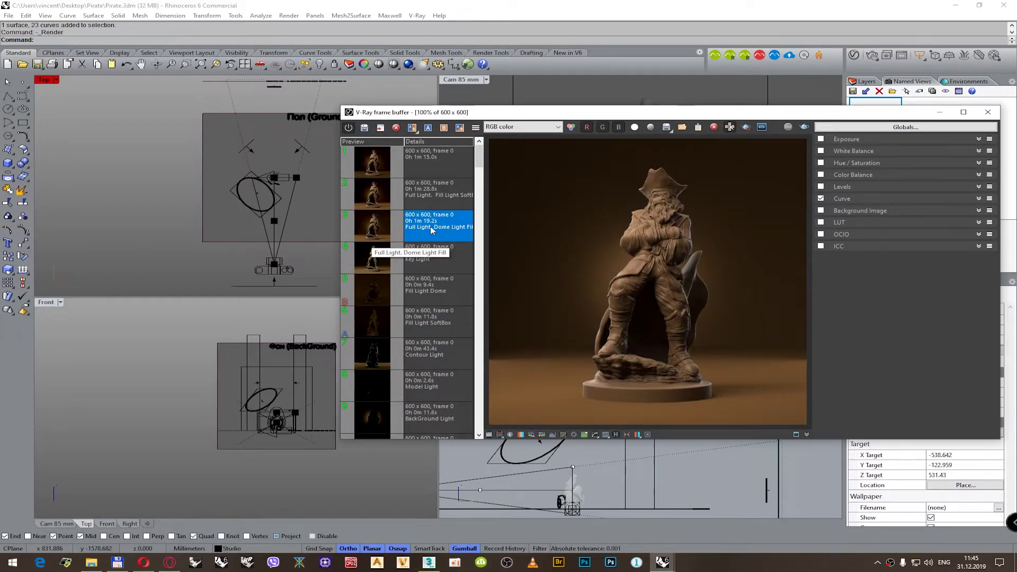
{"action": "left_click", "coordinate": [370, 198]}
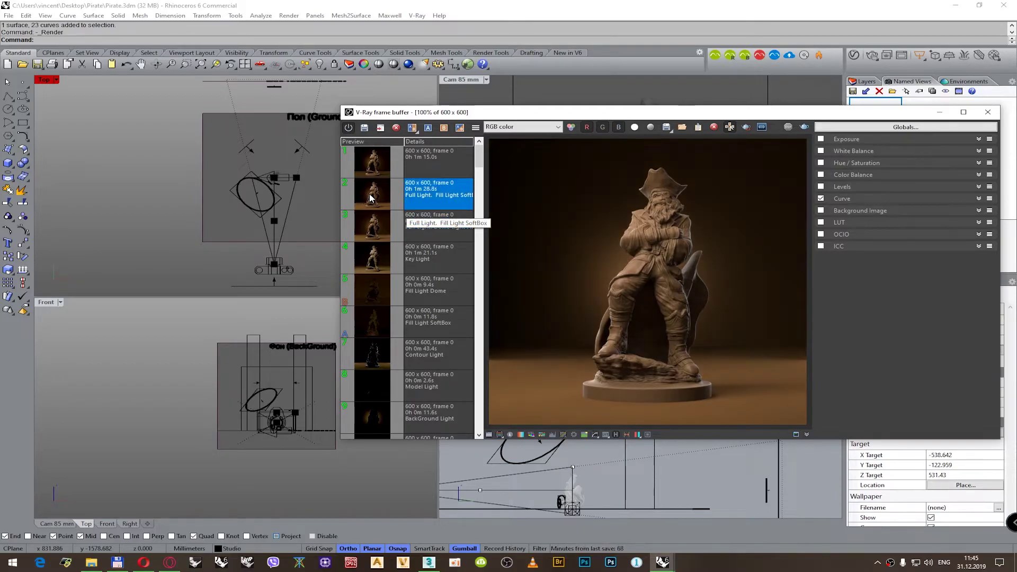
{"action": "left_click", "coordinate": [379, 218]}
{"action": "left_click", "coordinate": [378, 205]}
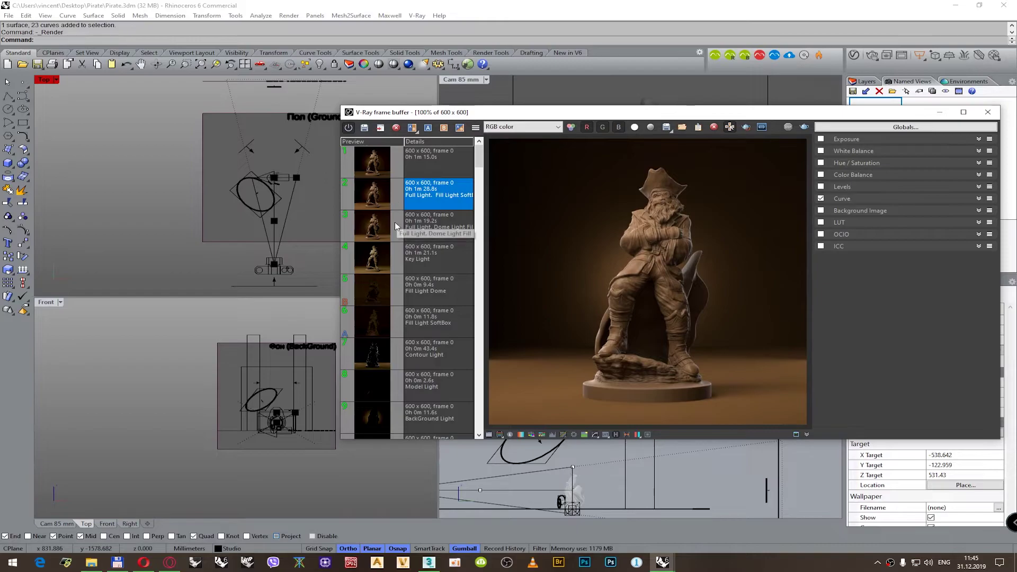
{"action": "left_click", "coordinate": [374, 165]}
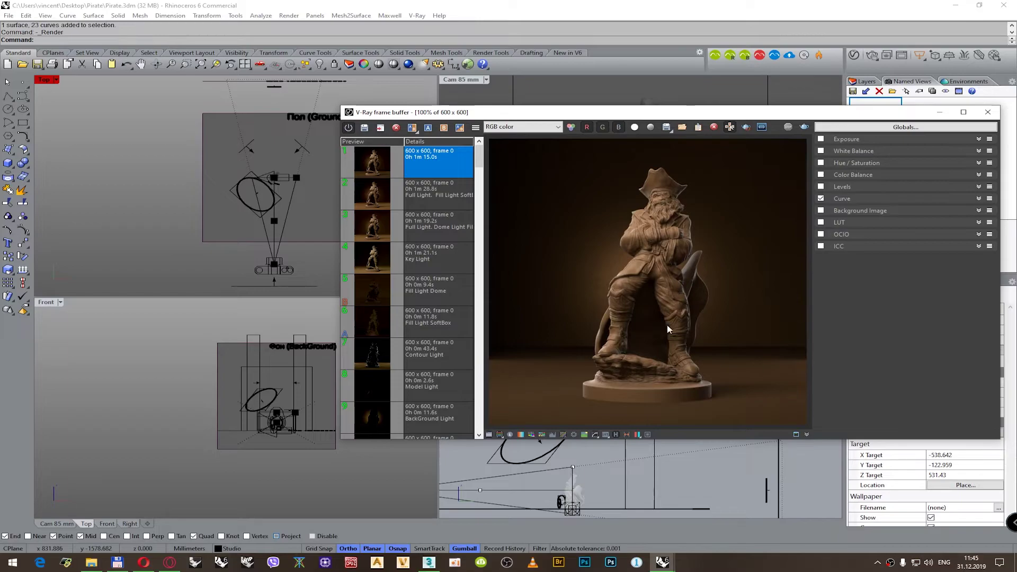
{"action": "left_click", "coordinate": [603, 267]}
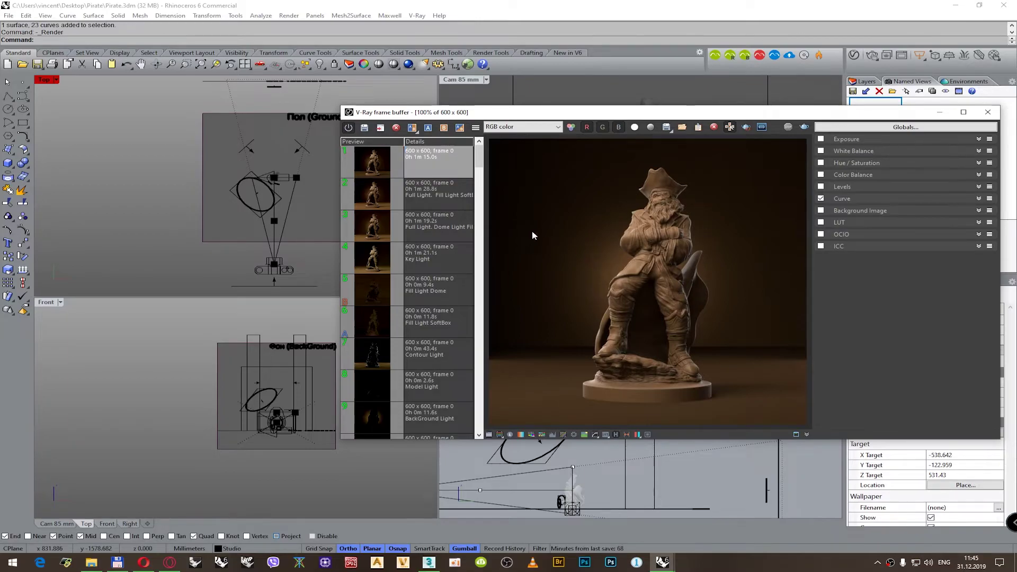
- Highlight the five light entries of the first variant in the notes for review against the newest render
{"action": "left_click", "coordinate": [255, 314]}
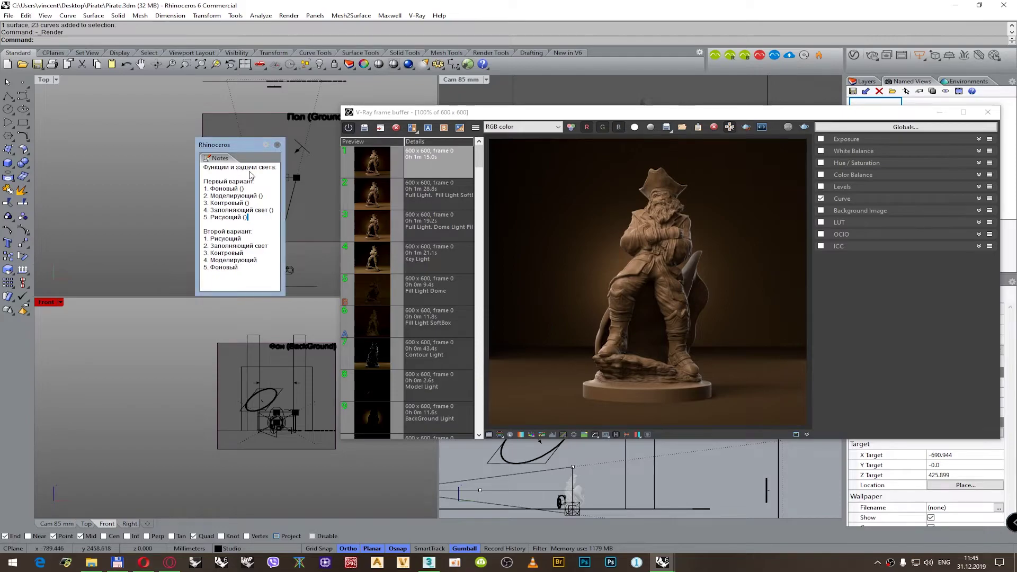
{"action": "left_click", "coordinate": [252, 190]}
{"action": "left_click_drag", "start_coordinate": [258, 219], "coordinate": [204, 189]}
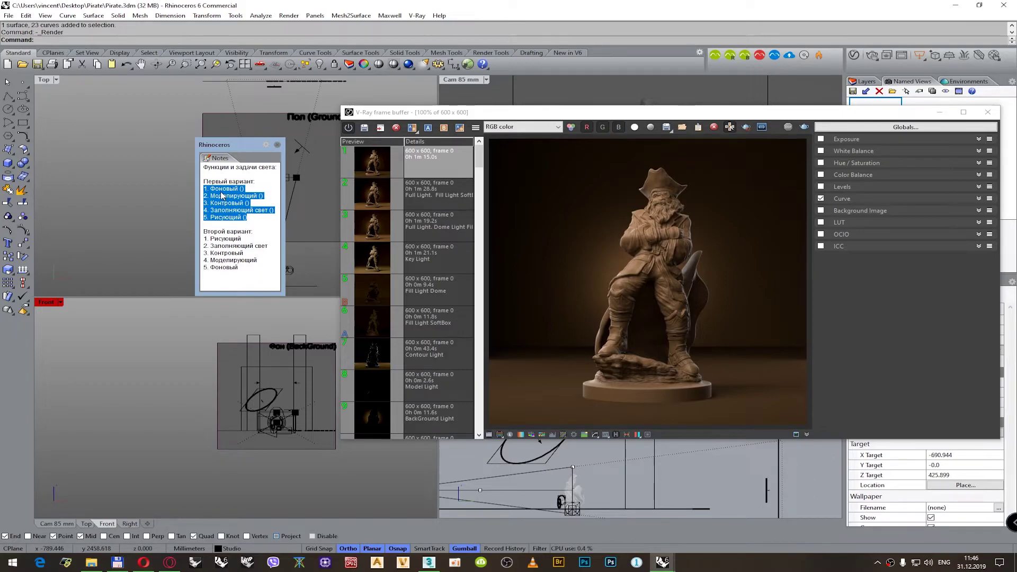
{"action": "left_click", "coordinate": [680, 214]}
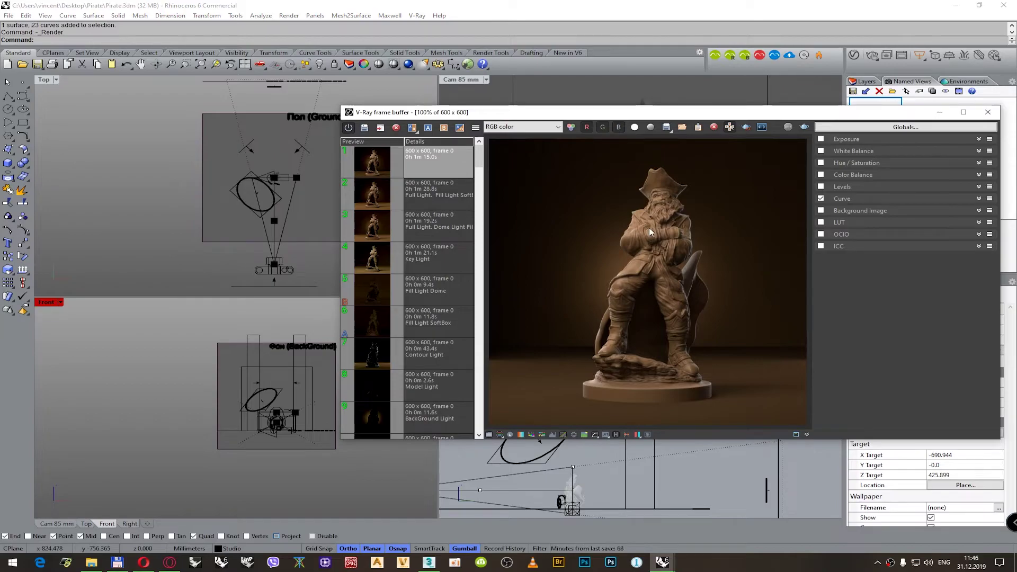
{"action": "left_click", "coordinate": [200, 258]}
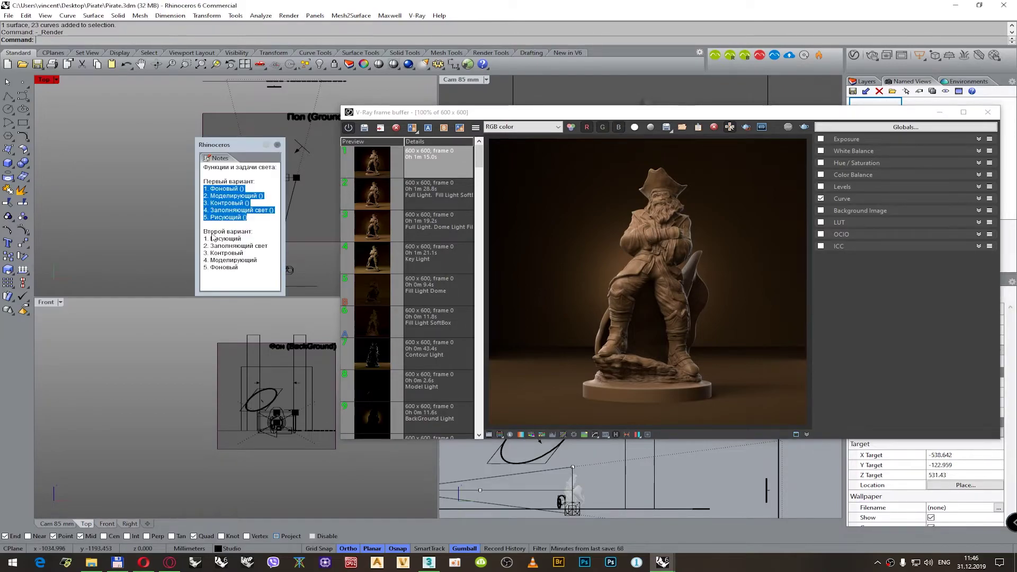
{"action": "left_click", "coordinate": [232, 190]}
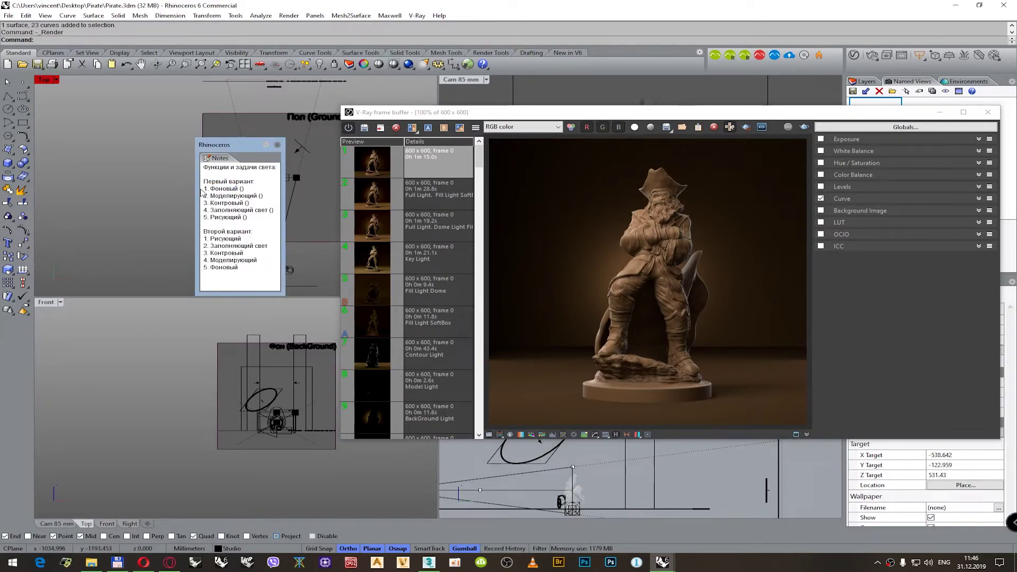
{"action": "left_click_drag", "start_coordinate": [203, 188], "coordinate": [259, 220]}
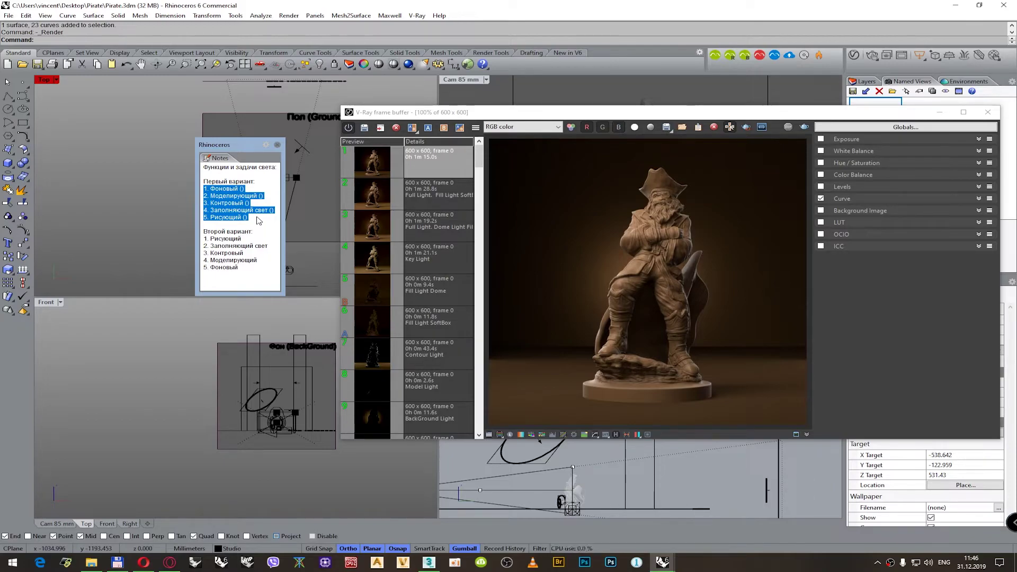
- Hide the frame buffer's color correction controls and move its window clear of the named views and viewport properties
{"action": "left_click", "coordinate": [660, 232]}
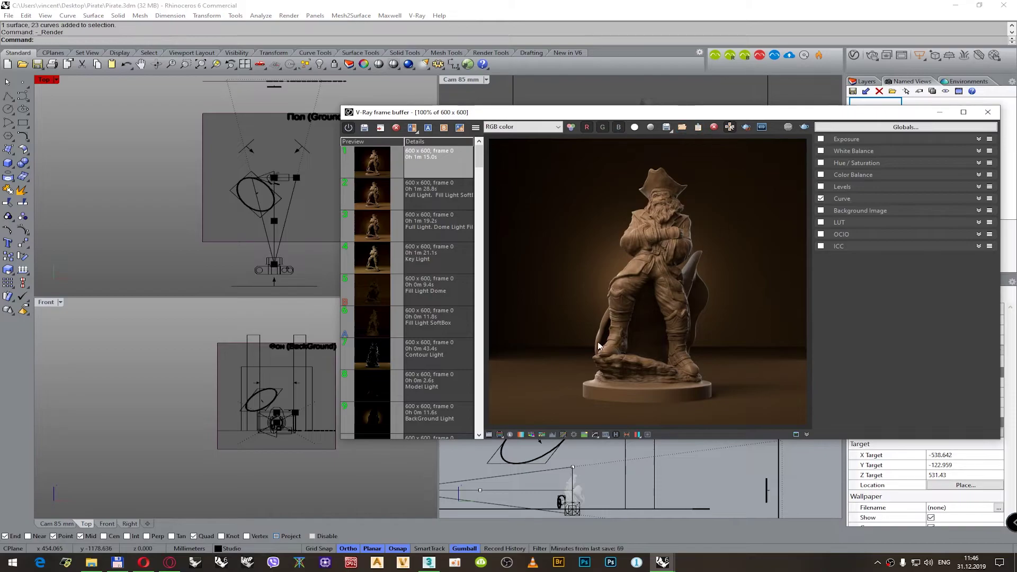
{"action": "left_click", "coordinate": [489, 435]}
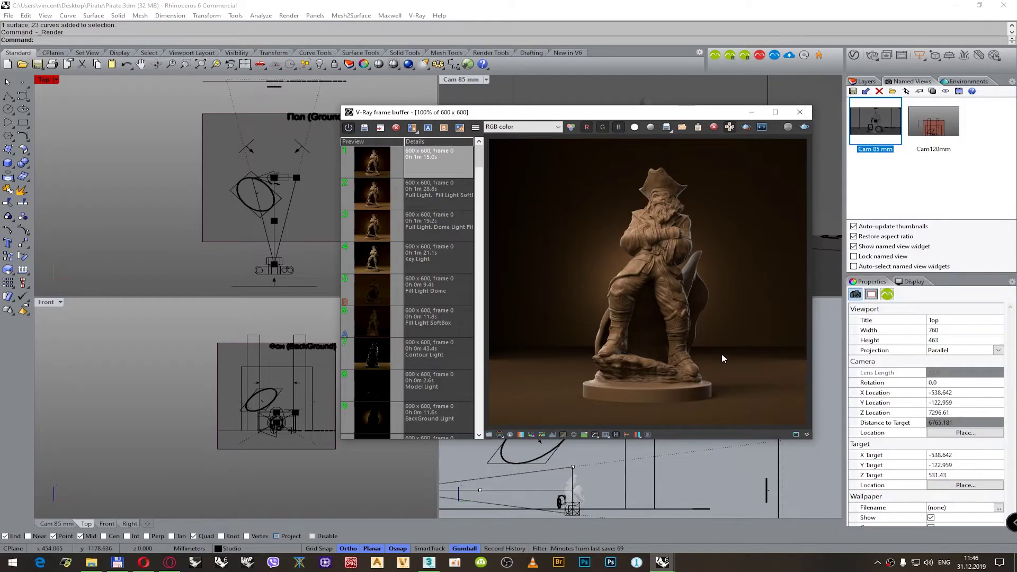
{"action": "left_click_drag", "start_coordinate": [686, 108], "coordinate": [714, 79]}
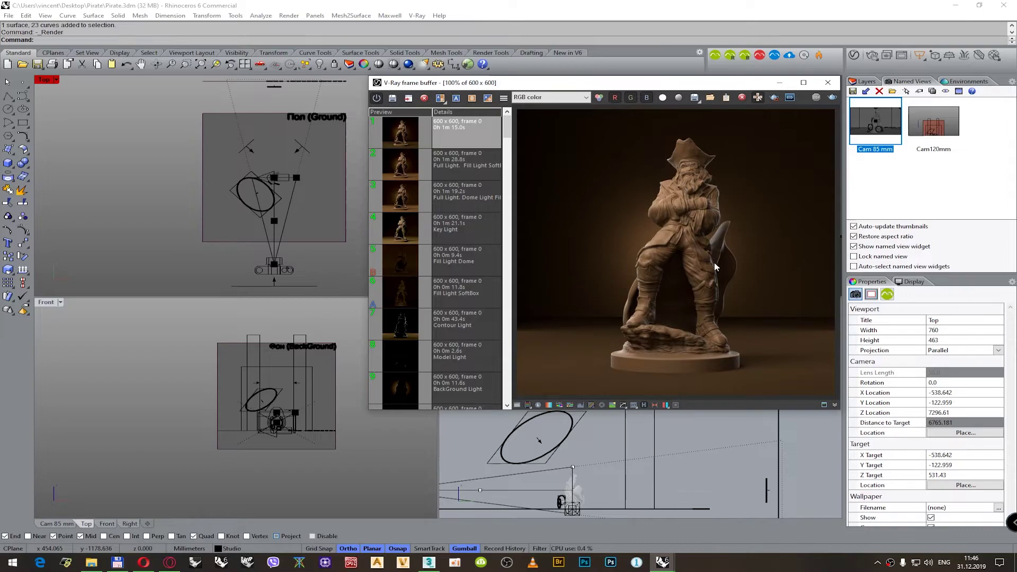
- Move the frame buffer clear of the Right view, select the Cam 85 mm camera there, and turn off the named view widgets
{"action": "left_click_drag", "start_coordinate": [583, 83], "coordinate": [291, 115]}
{"action": "right_click_drag", "start_coordinate": [655, 399], "coordinate": [741, 404]}
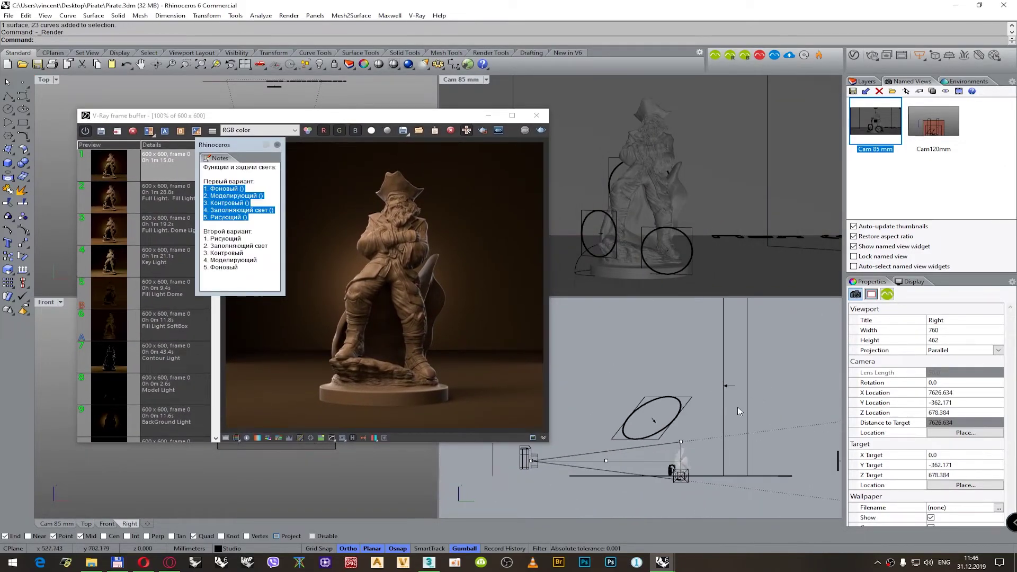
{"action": "right_click_drag", "start_coordinate": [616, 475], "coordinate": [680, 491]}
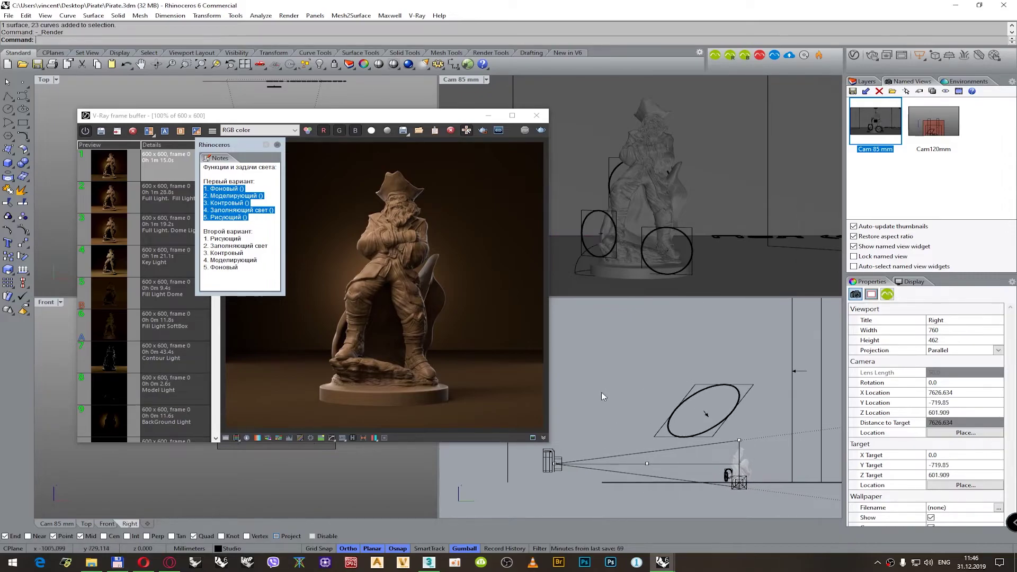
{"action": "left_click", "coordinate": [555, 458]}
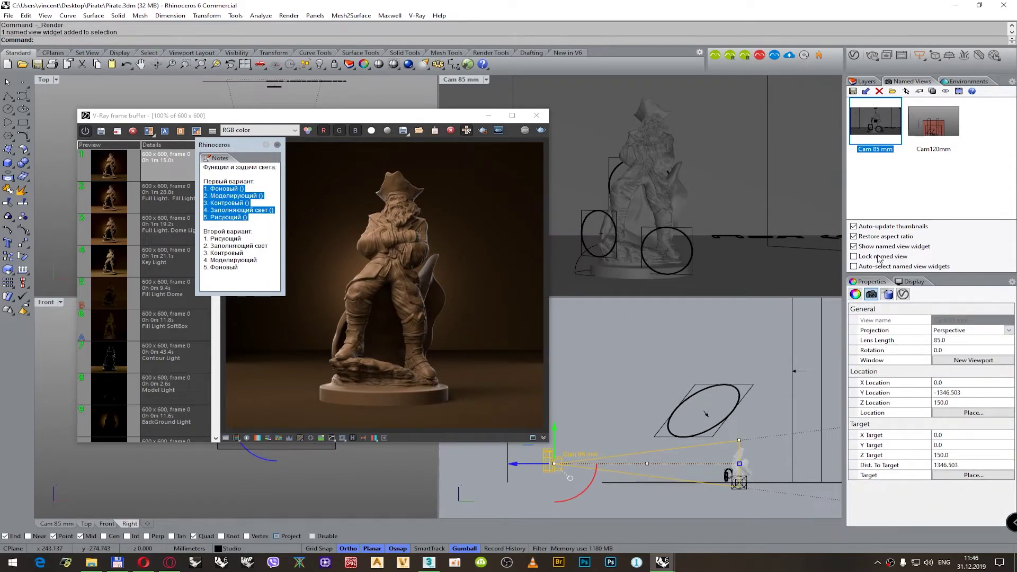
{"action": "left_click", "coordinate": [854, 246]}
- Lower the camera's location point in the Right view to near floor level so it looks slightly up at the statue
{"action": "right_click_drag", "start_coordinate": [627, 412], "coordinate": [613, 428]}
{"action": "left_click", "coordinate": [628, 426]}
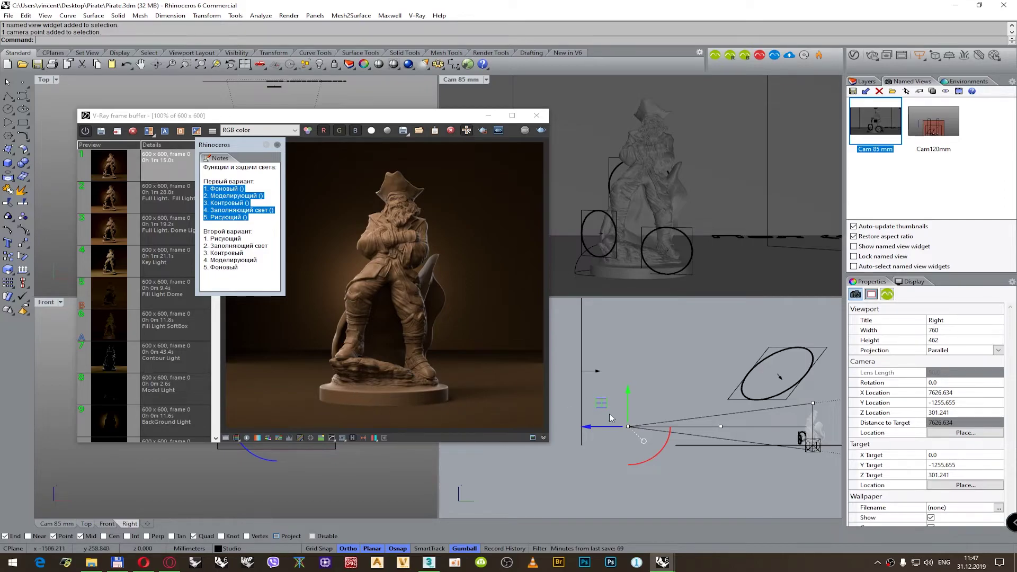
{"action": "left_click_drag", "start_coordinate": [629, 390], "coordinate": [630, 408]}
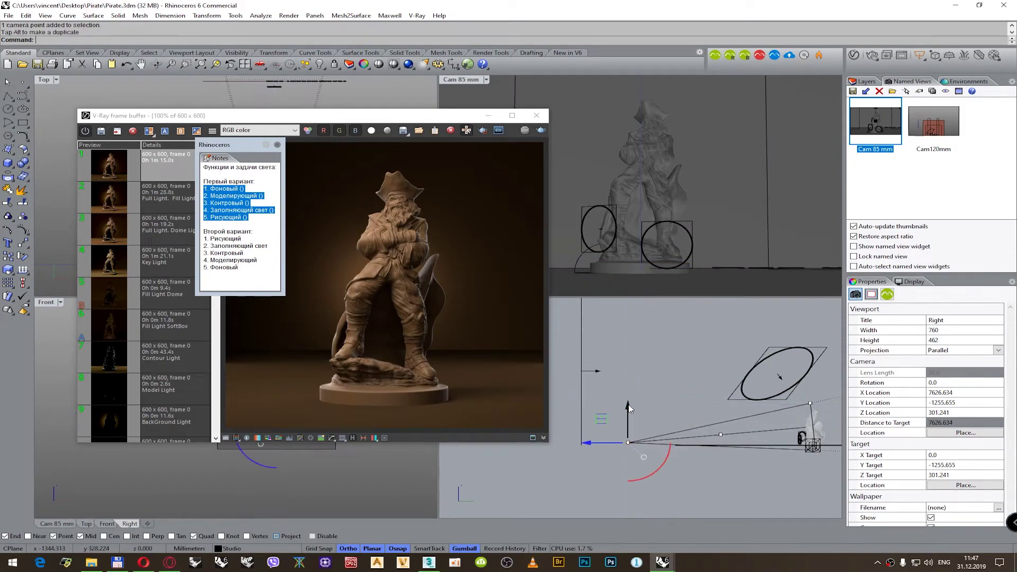
- Render the Cam 85 mm view from the lowered camera and inspect the statue's upper body up close
{"action": "left_click", "coordinate": [710, 175]}
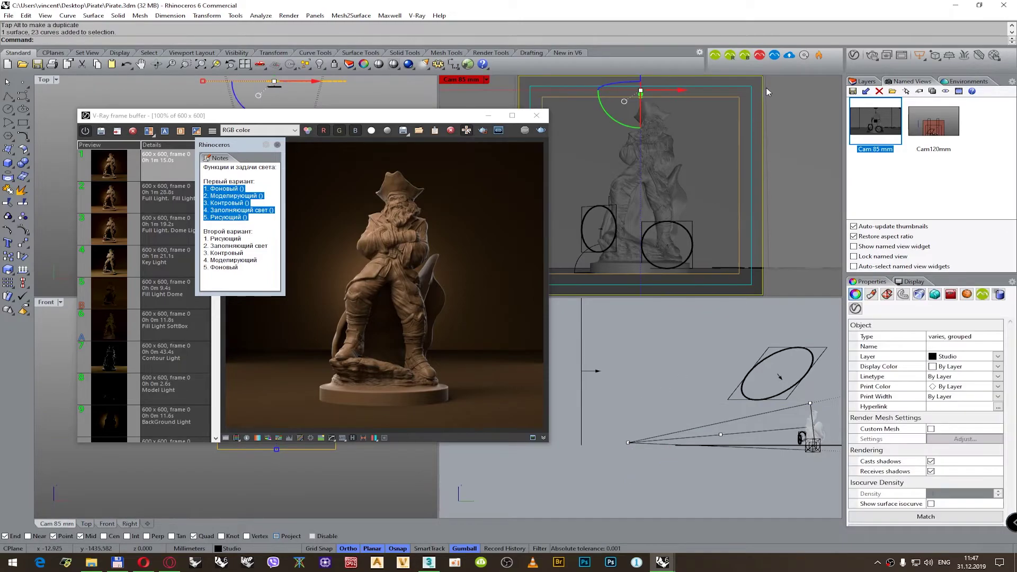
{"action": "left_click", "coordinate": [541, 130]}
{"action": "left_click_drag", "start_coordinate": [460, 119], "coordinate": [715, 122]}
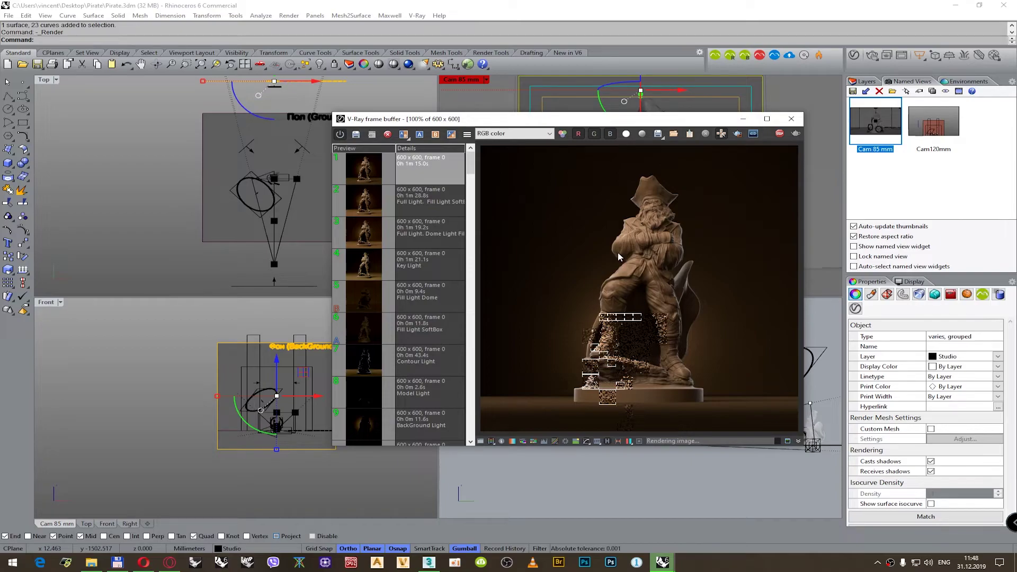
{"action": "scroll", "coordinate": [625, 244], "scroll_direction": "up", "scroll_amount": 3}
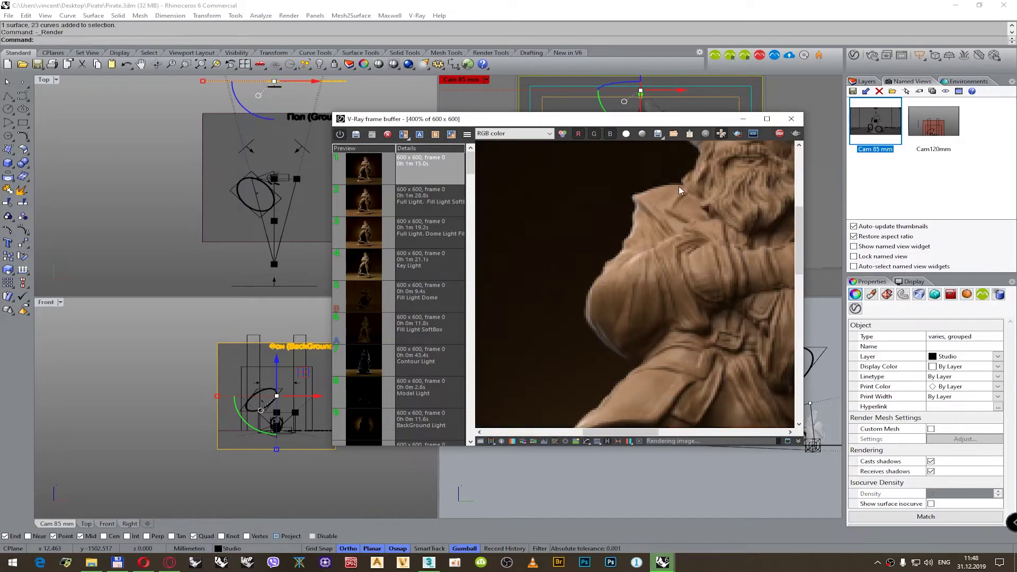
{"action": "scroll", "coordinate": [624, 243], "scroll_direction": "down", "scroll_amount": 1}
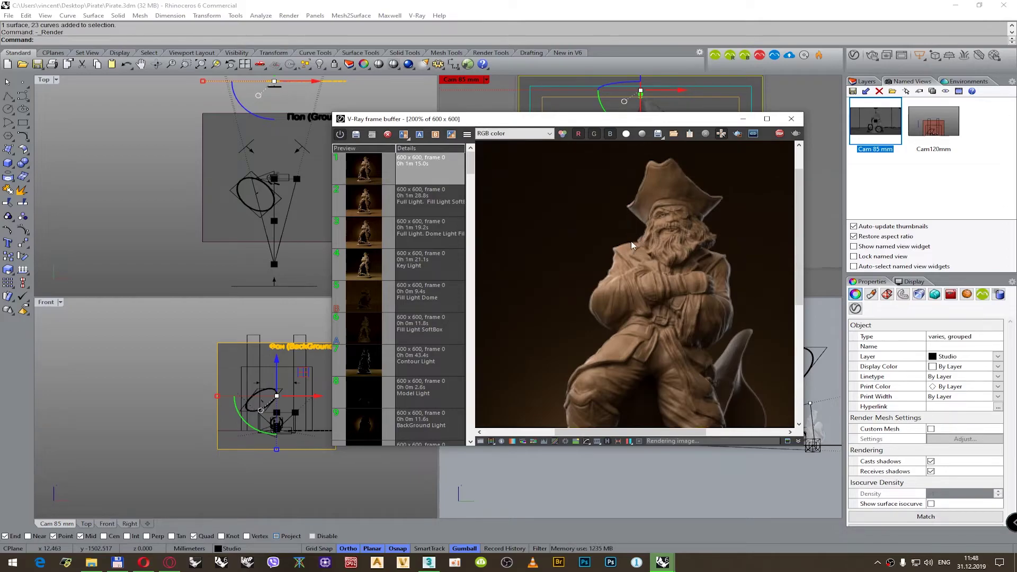
{"action": "scroll", "coordinate": [633, 239], "scroll_direction": "down", "scroll_amount": 1}
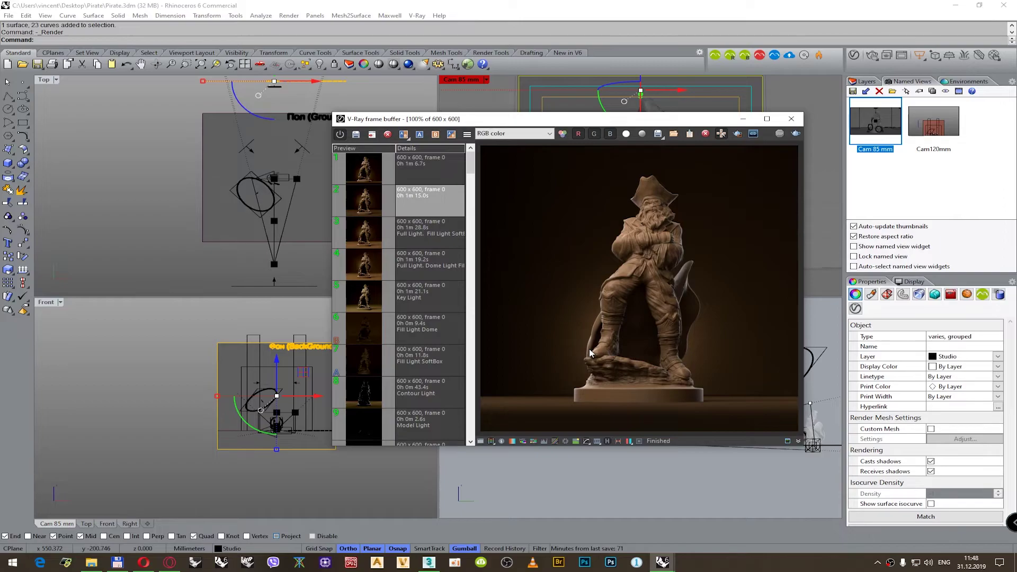
- Compare the two newest renders in the history, switching between the previous camera height and the lowered one
{"action": "double_click", "coordinate": [373, 200]}
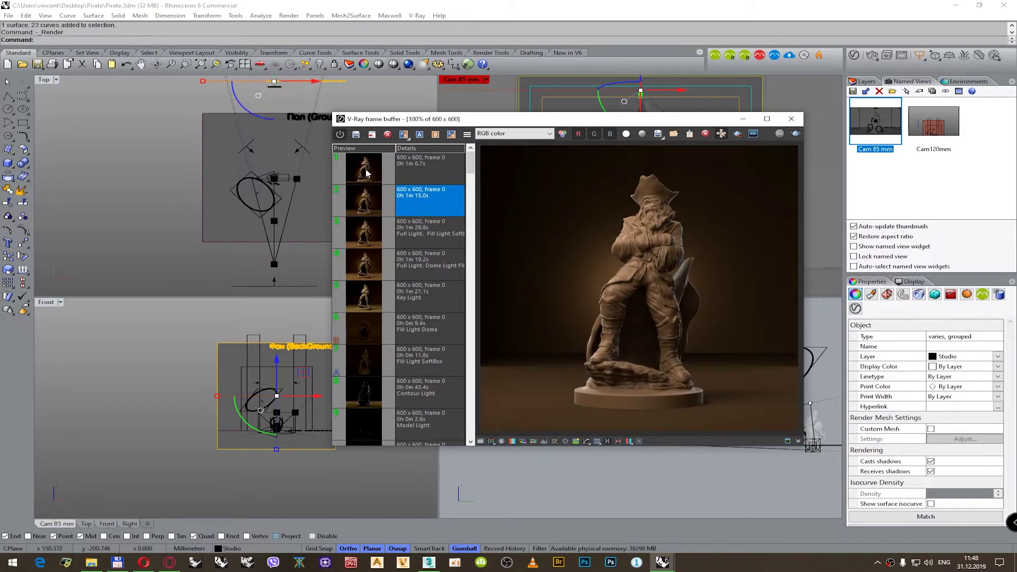
{"action": "double_click", "coordinate": [366, 173]}
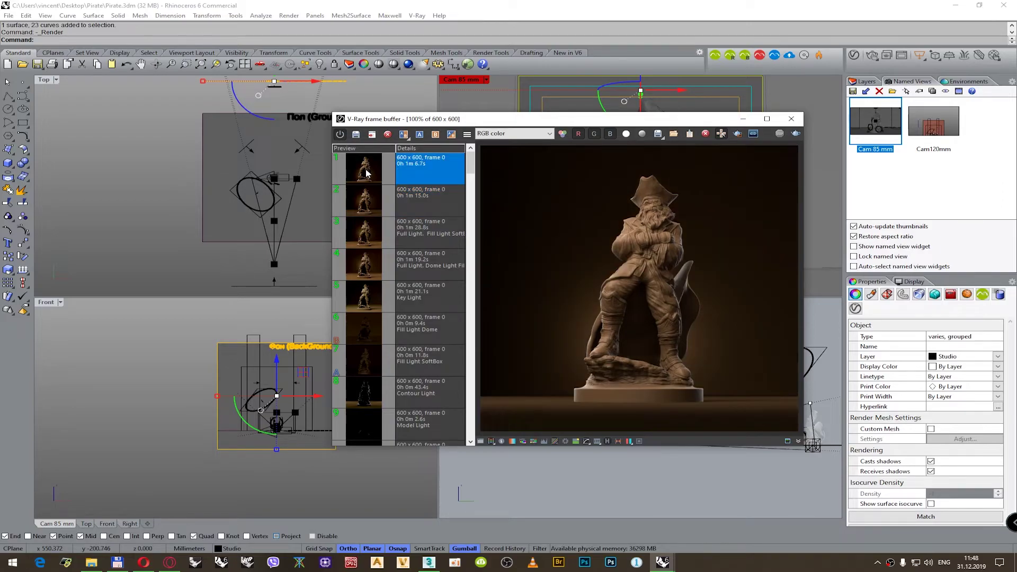
{"action": "double_click", "coordinate": [369, 201]}
{"action": "double_click", "coordinate": [367, 176]}
{"action": "double_click", "coordinate": [370, 200]}
{"action": "double_click", "coordinate": [364, 170]}
- Highlight the first variant's heading and its five light entries in the notes
{"action": "left_click", "coordinate": [314, 267]}
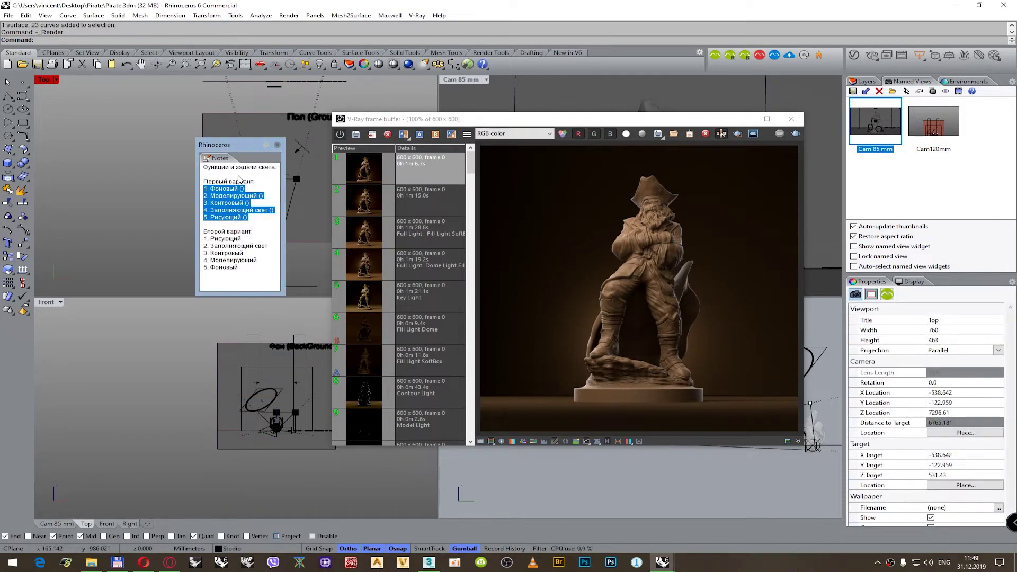
{"action": "left_click", "coordinate": [241, 203]}
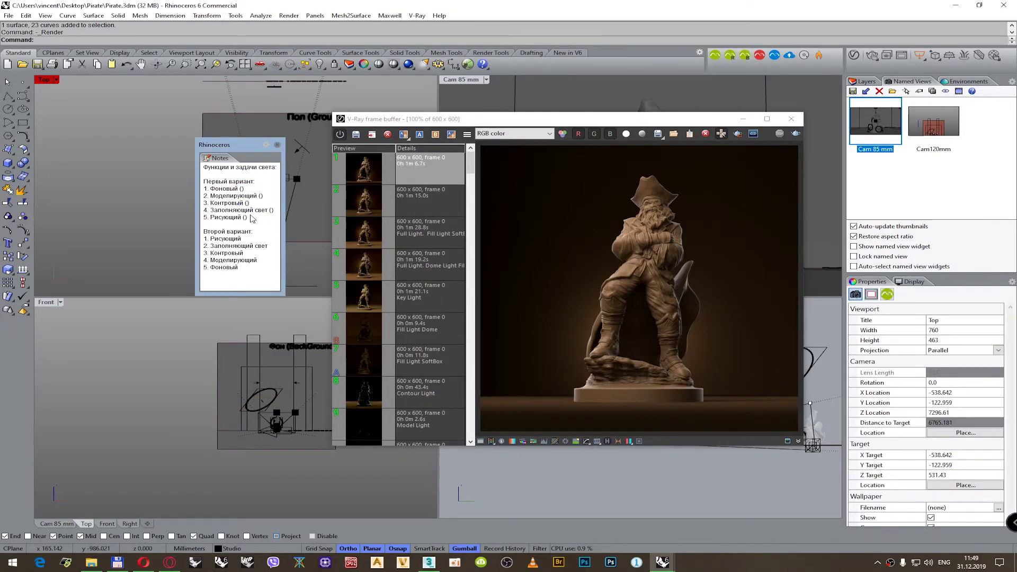
{"action": "left_click_drag", "start_coordinate": [247, 218], "coordinate": [203, 190]}
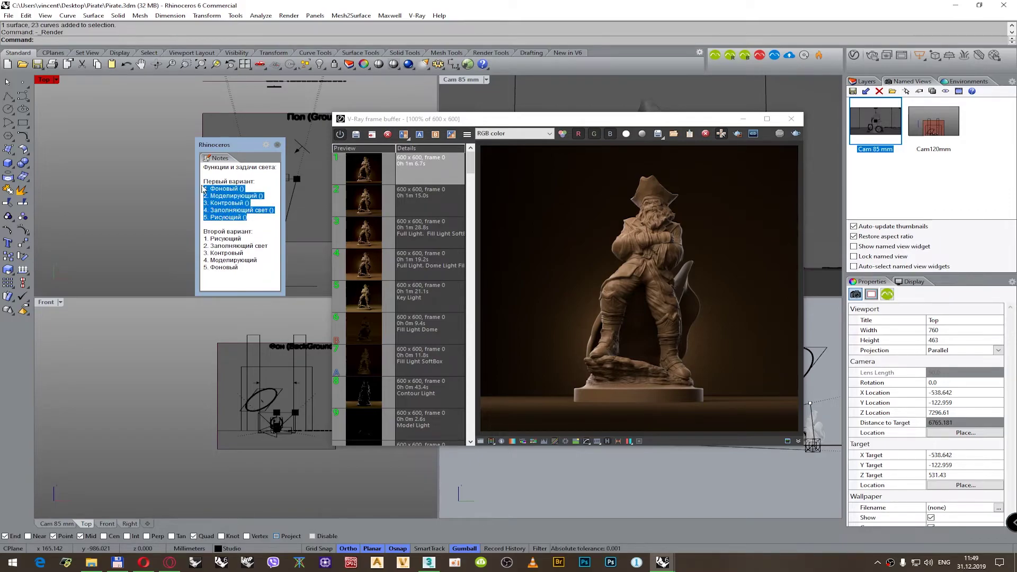
{"action": "left_click", "coordinate": [249, 218]}
{"action": "left_click_drag", "start_coordinate": [249, 218], "coordinate": [205, 185]}
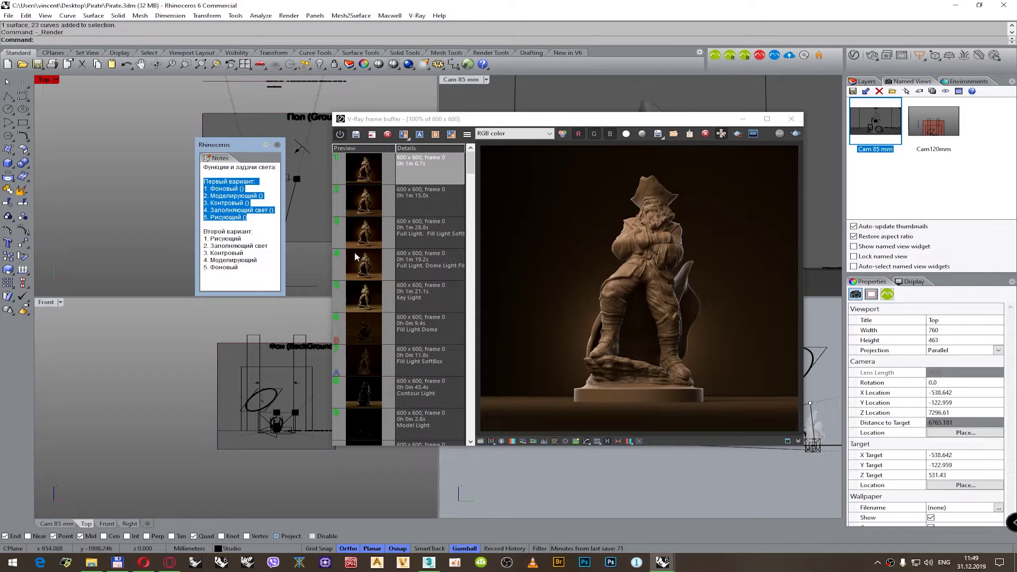
- Examine the lighting on the statue's hat and upper body up close in the newest render
{"action": "left_click", "coordinate": [660, 237]}
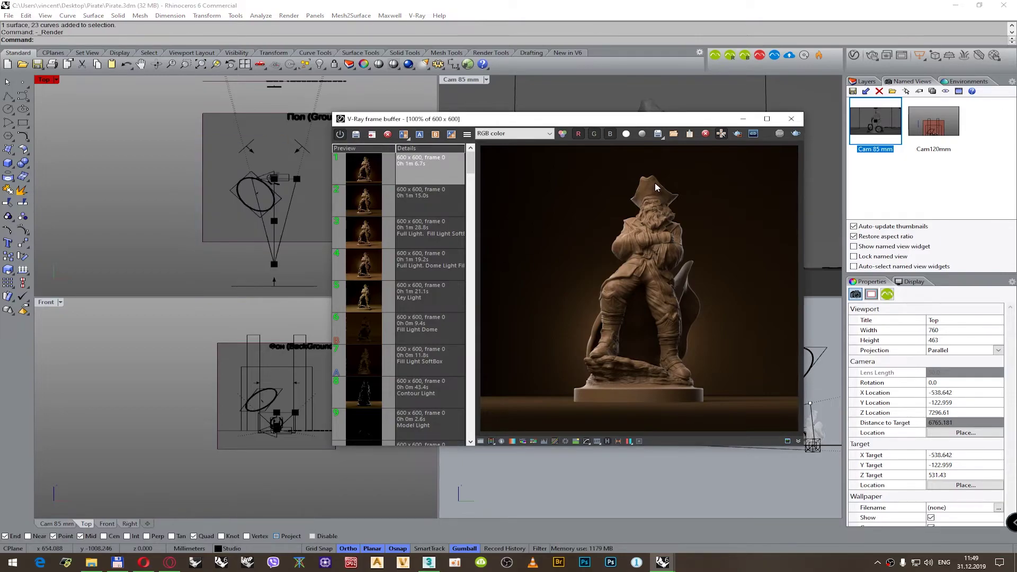
{"action": "scroll", "coordinate": [655, 186], "scroll_direction": "up", "scroll_amount": 1}
{"action": "scroll", "coordinate": [643, 194], "scroll_direction": "down", "scroll_amount": 1}
{"action": "scroll", "coordinate": [697, 347], "scroll_direction": "up", "scroll_amount": 3}
{"action": "scroll", "coordinate": [696, 347], "scroll_direction": "down", "scroll_amount": 3}
- Create a new Generic V-Ray material and apply it to the pirate statue mesh
{"action": "left_click", "coordinate": [649, 109]}
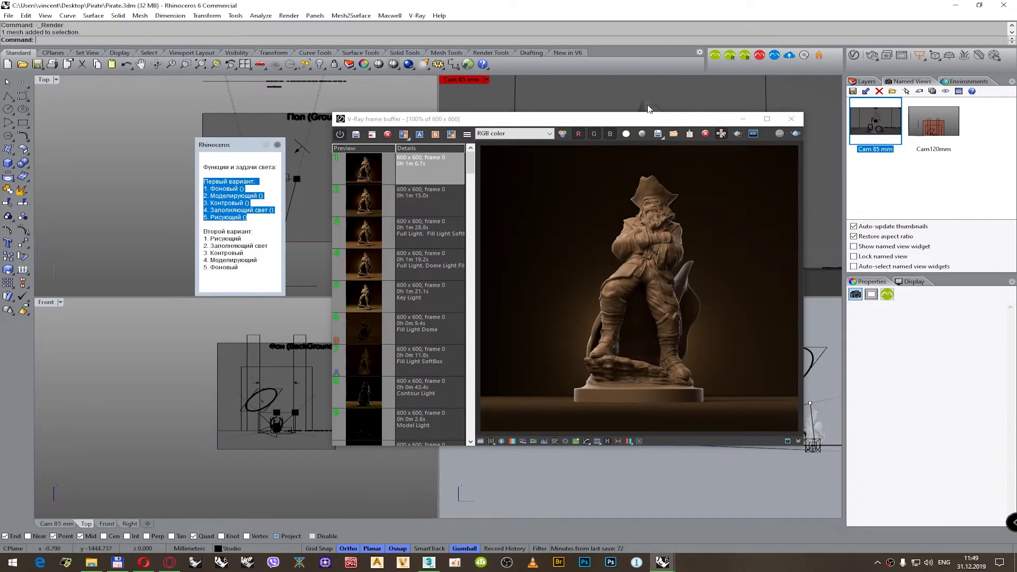
{"action": "left_click", "coordinate": [851, 56]}
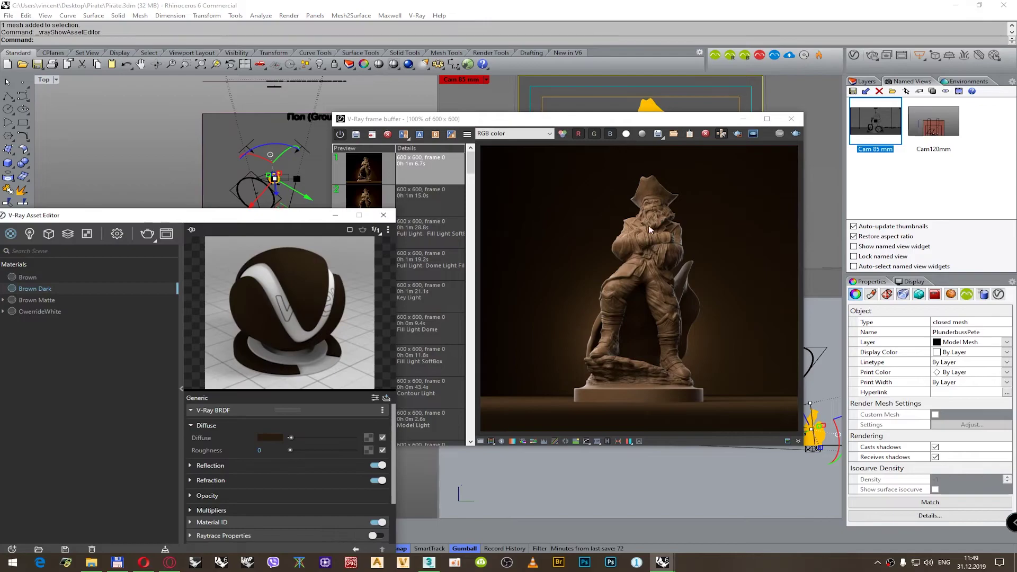
{"action": "left_click_drag", "start_coordinate": [186, 218], "coordinate": [231, 178]}
{"action": "left_click", "coordinate": [62, 201]}
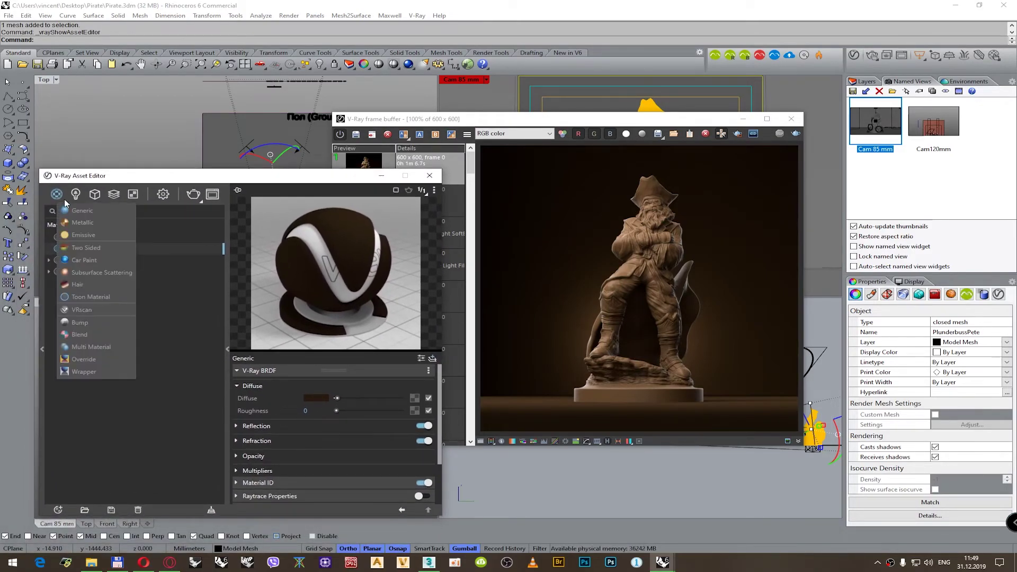
{"action": "left_click", "coordinate": [76, 206]}
{"action": "right_click", "coordinate": [110, 271]}
{"action": "left_click", "coordinate": [121, 287]}
- Set the Generic material's diffuse color to black and its reflection color's V value to 0.7
{"action": "left_click_drag", "start_coordinate": [353, 403], "coordinate": [318, 401]}
{"action": "left_click", "coordinate": [311, 426]}
{"action": "scroll", "coordinate": [311, 425], "scroll_direction": "down", "scroll_amount": 1}
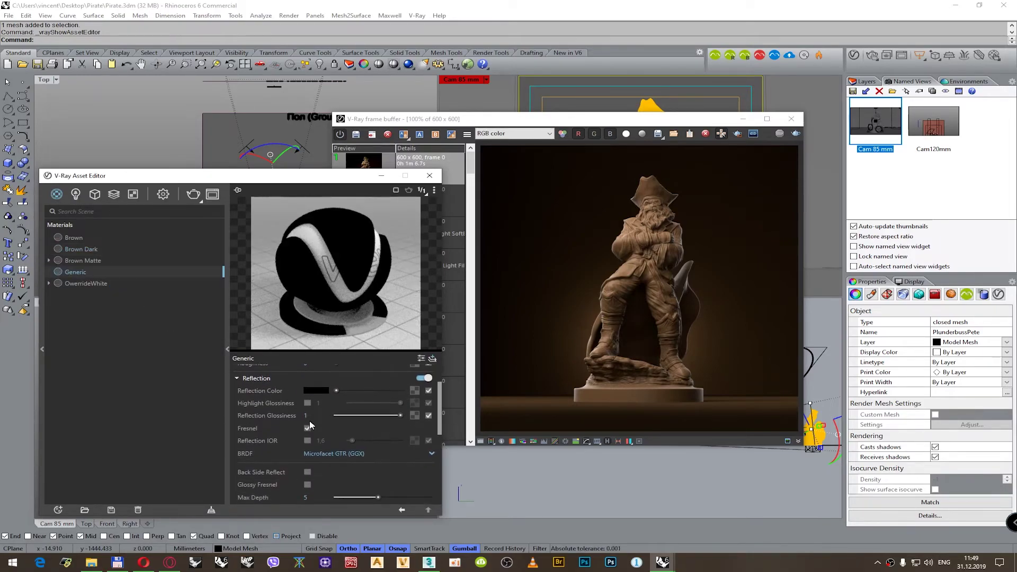
{"action": "left_click", "coordinate": [316, 391]}
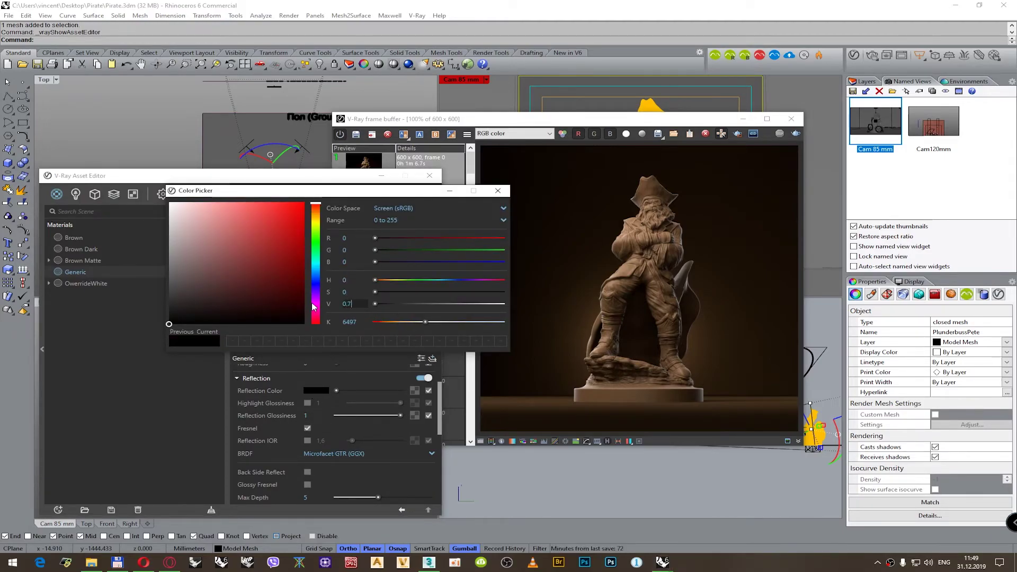
{"action": "key", "text": "Return"}
{"action": "left_click", "coordinate": [498, 190]}
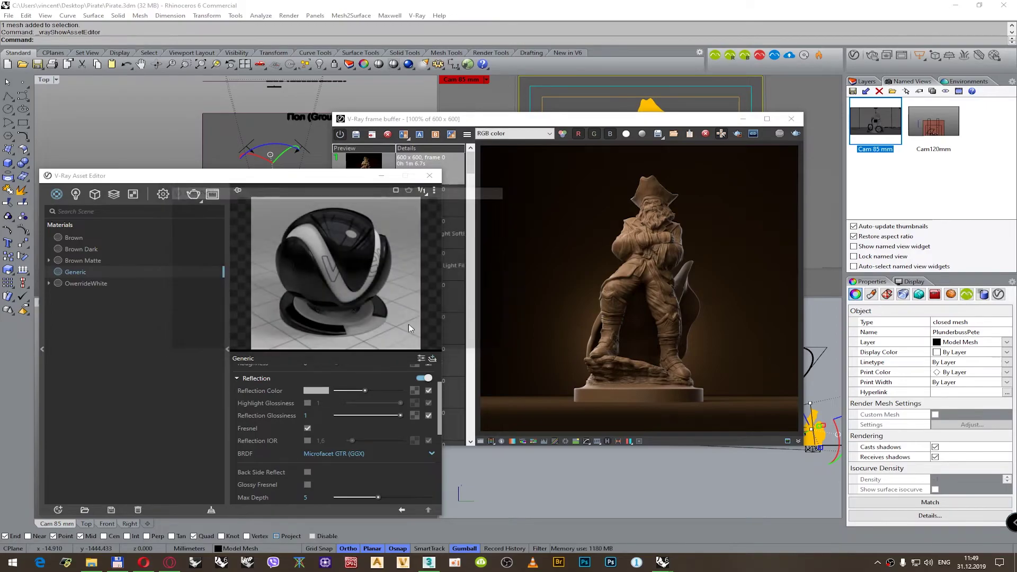
- Turn off Fresnel for the Generic material and set its reflection glossiness to 0.7
{"action": "left_click", "coordinate": [305, 415]}
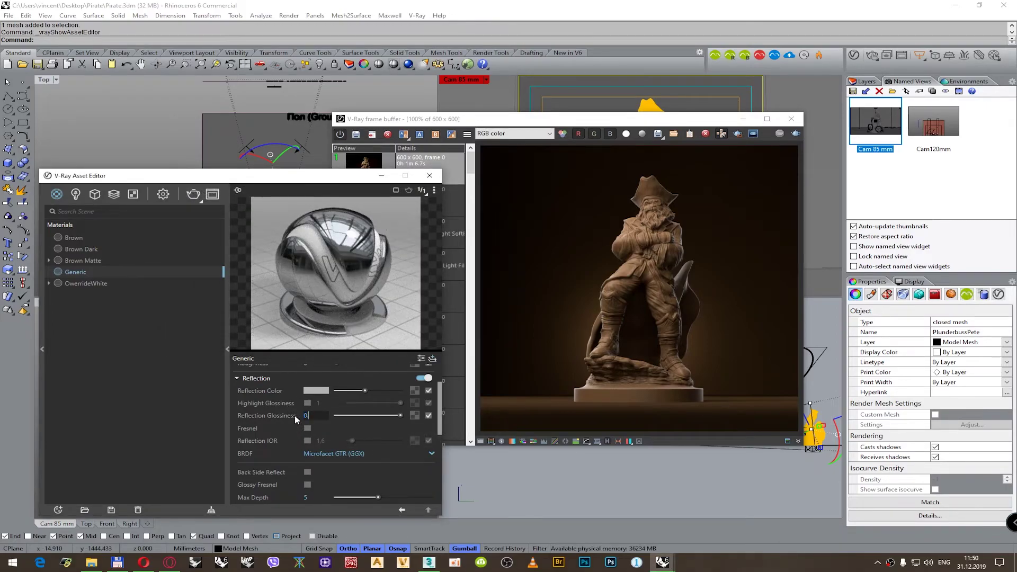
{"action": "type", "text": "0.7"}
{"action": "key", "text": "Return"}
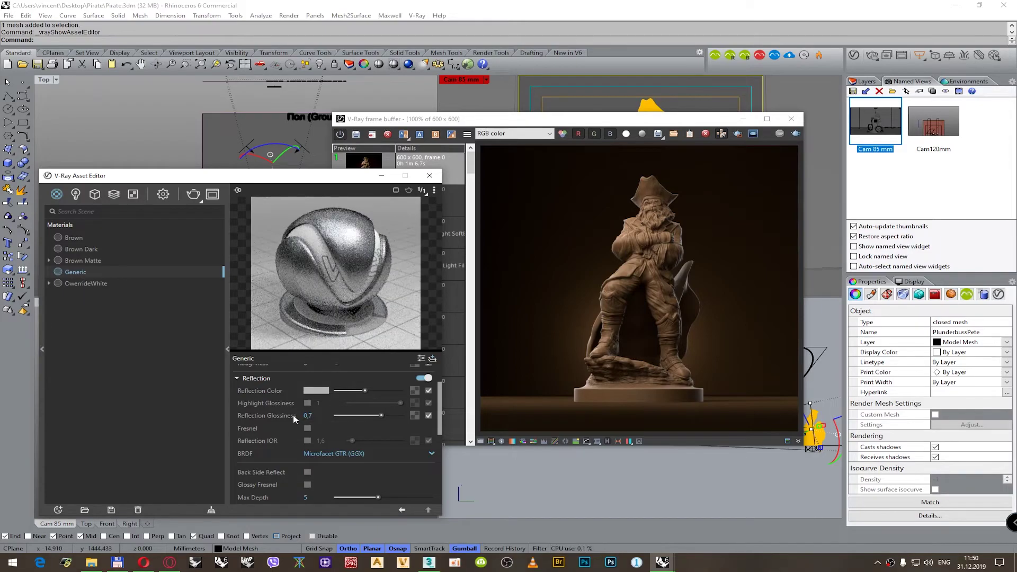
- Render the Cam 85 mm view with the metallic statue, inspect the hat area up close, and stop the render early
{"action": "right_click", "coordinate": [157, 273]}
{"action": "key", "text": "Escape"}
{"action": "left_click", "coordinate": [795, 133]}
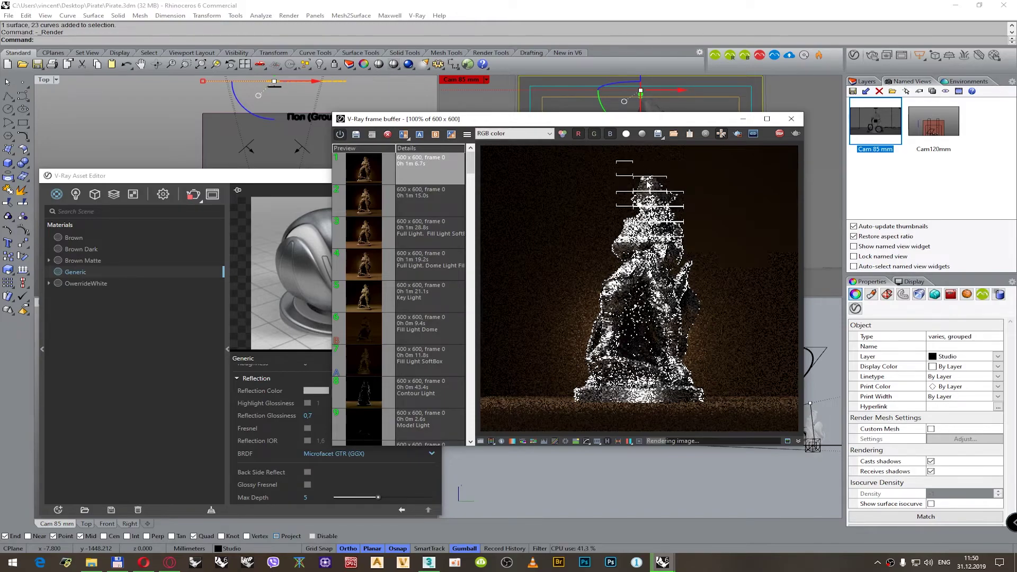
{"action": "scroll", "coordinate": [647, 184], "scroll_direction": "up", "scroll_amount": 1}
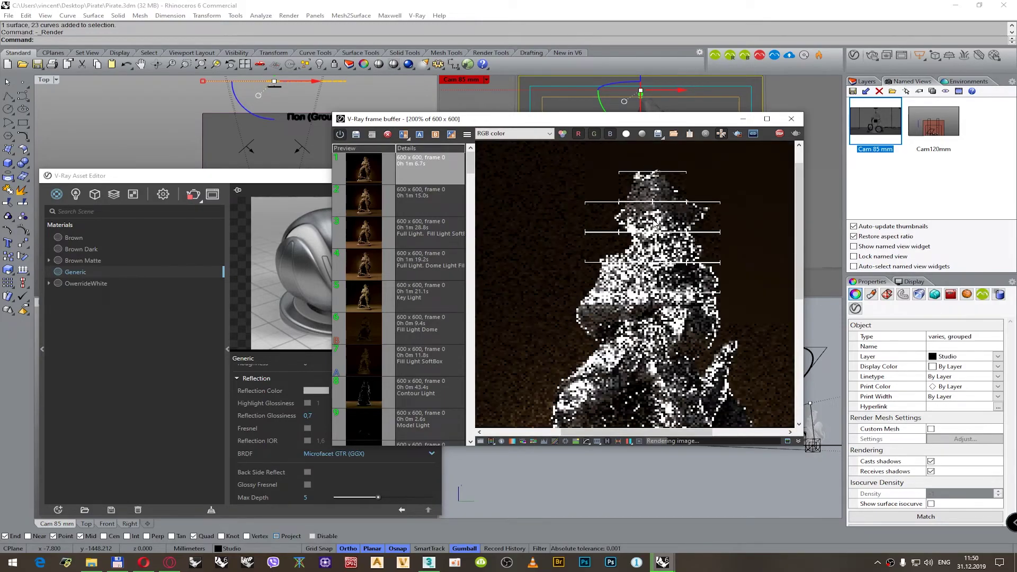
{"action": "scroll", "coordinate": [655, 225], "scroll_direction": "down", "scroll_amount": 1}
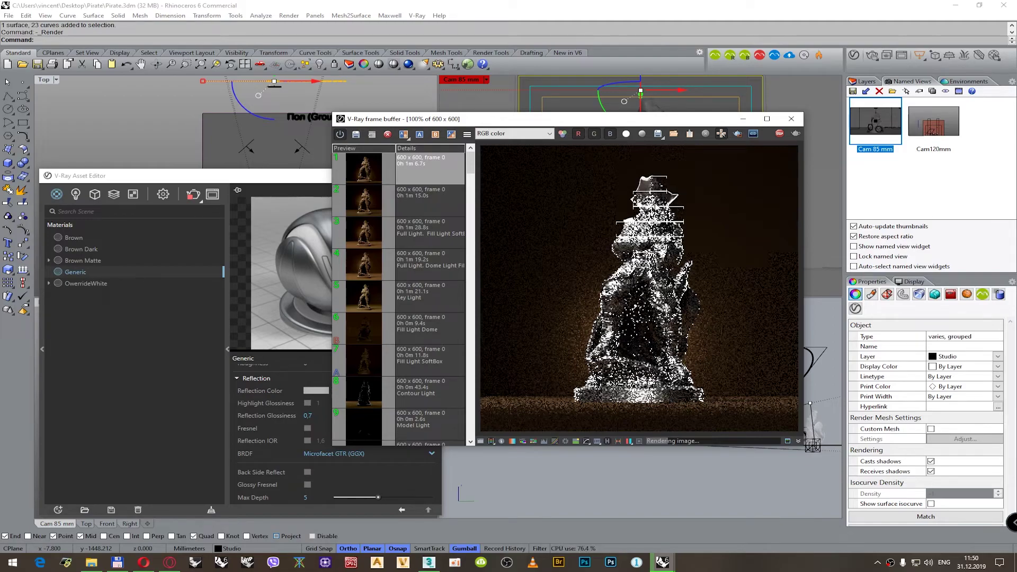
{"action": "scroll", "coordinate": [652, 186], "scroll_direction": "up", "scroll_amount": 1}
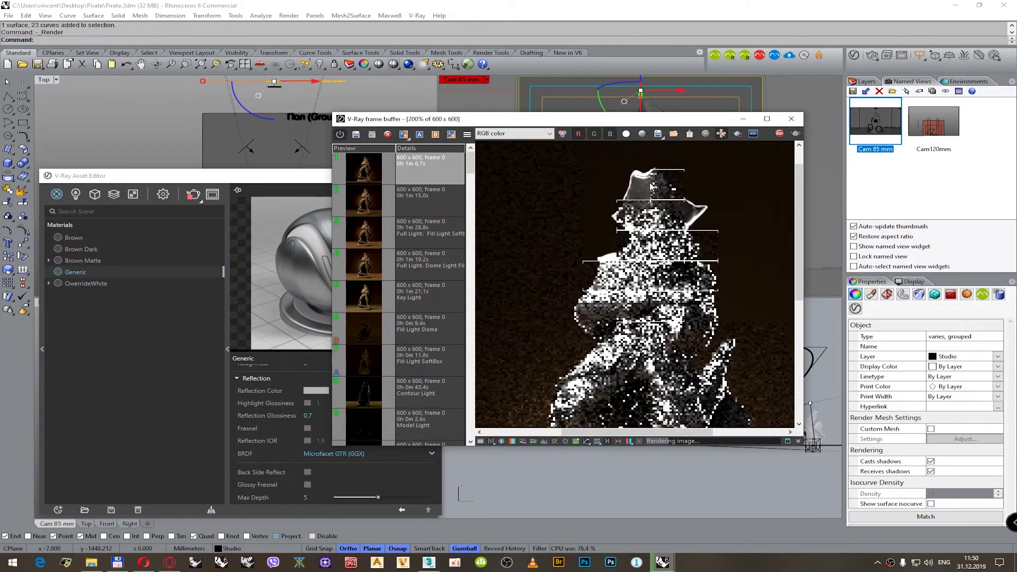
{"action": "scroll", "coordinate": [650, 192], "scroll_direction": "down", "scroll_amount": 1}
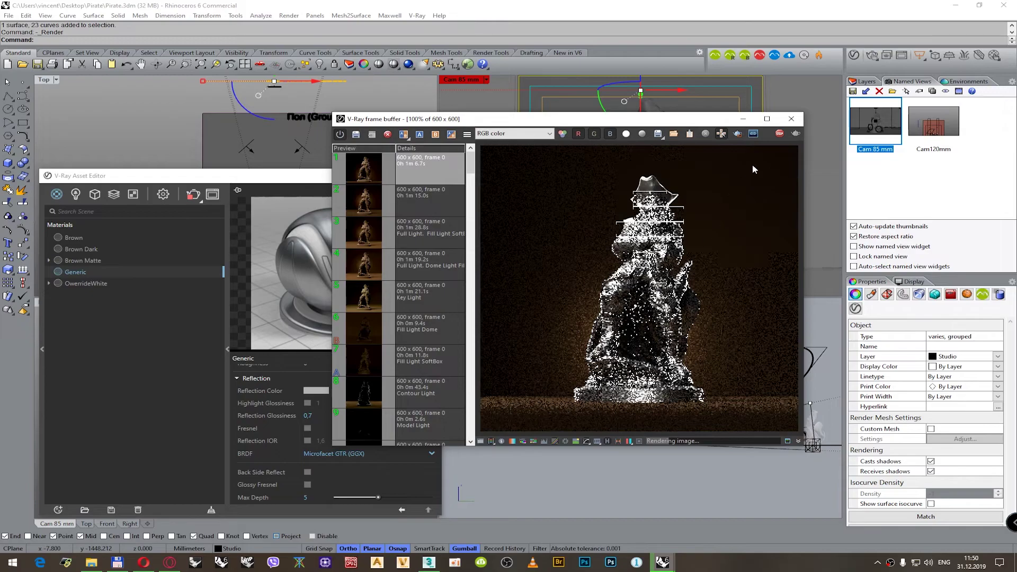
{"action": "left_click", "coordinate": [780, 134]}
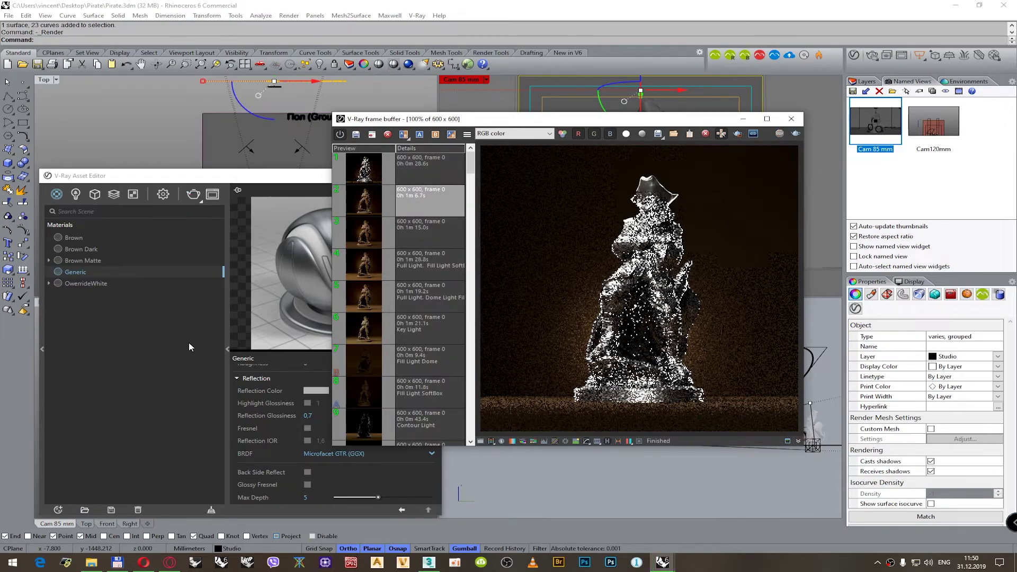
- Select the statue mesh and apply the Brown Matte material to it again
{"action": "left_click", "coordinate": [651, 110]}
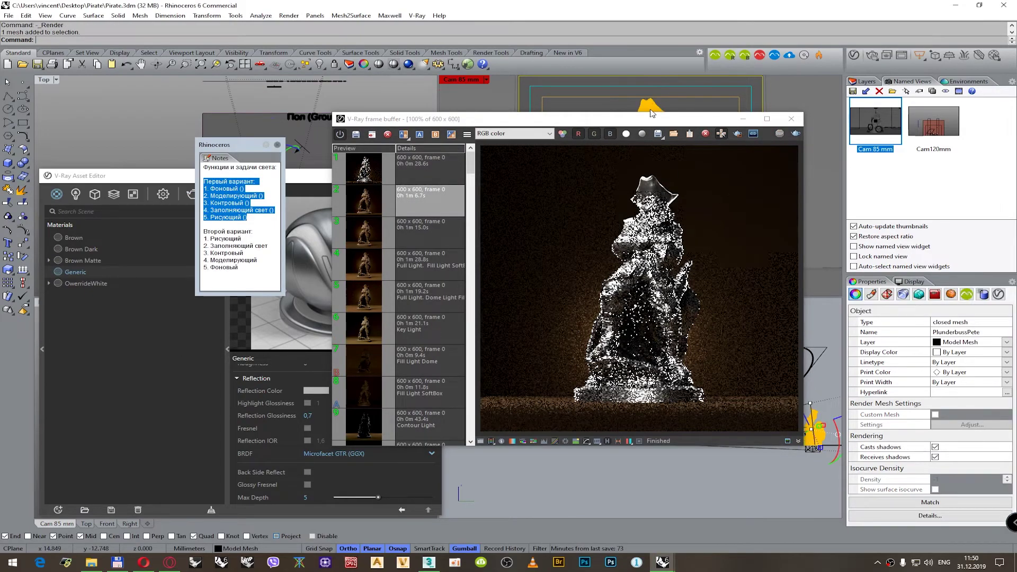
{"action": "left_click", "coordinate": [83, 253]}
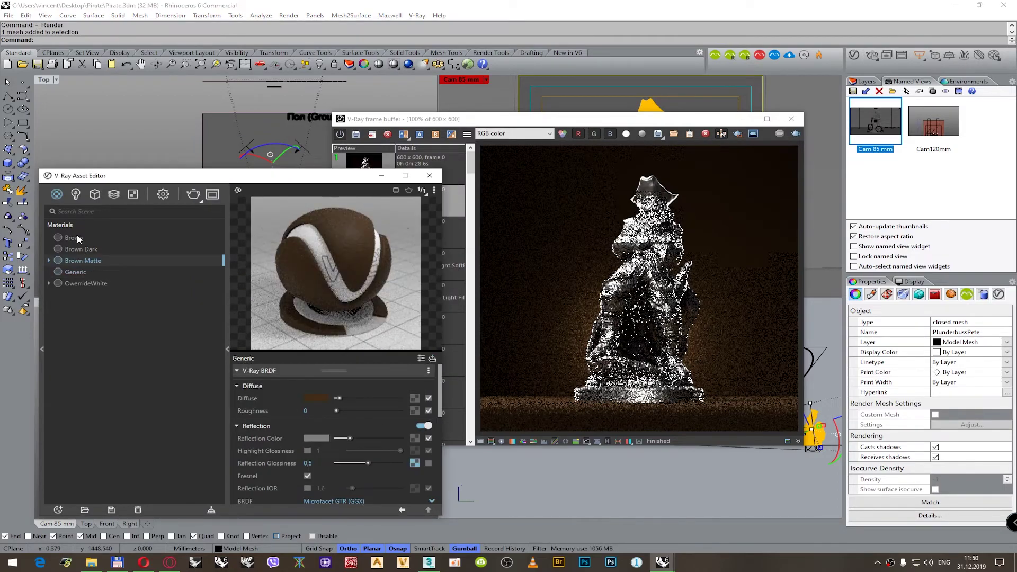
{"action": "left_click", "coordinate": [85, 258]}
{"action": "right_click", "coordinate": [85, 259]}
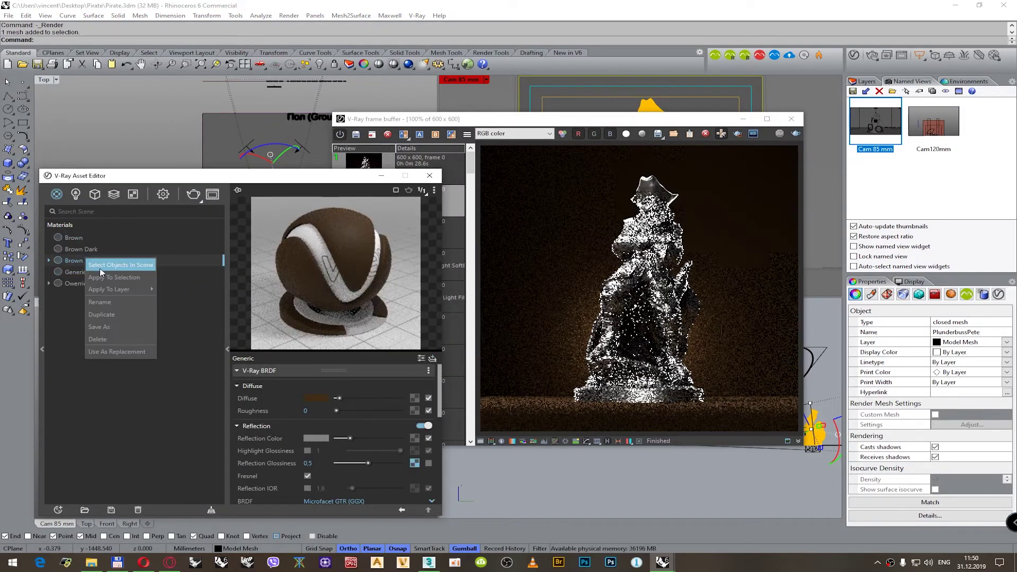
{"action": "left_click", "coordinate": [105, 278]}
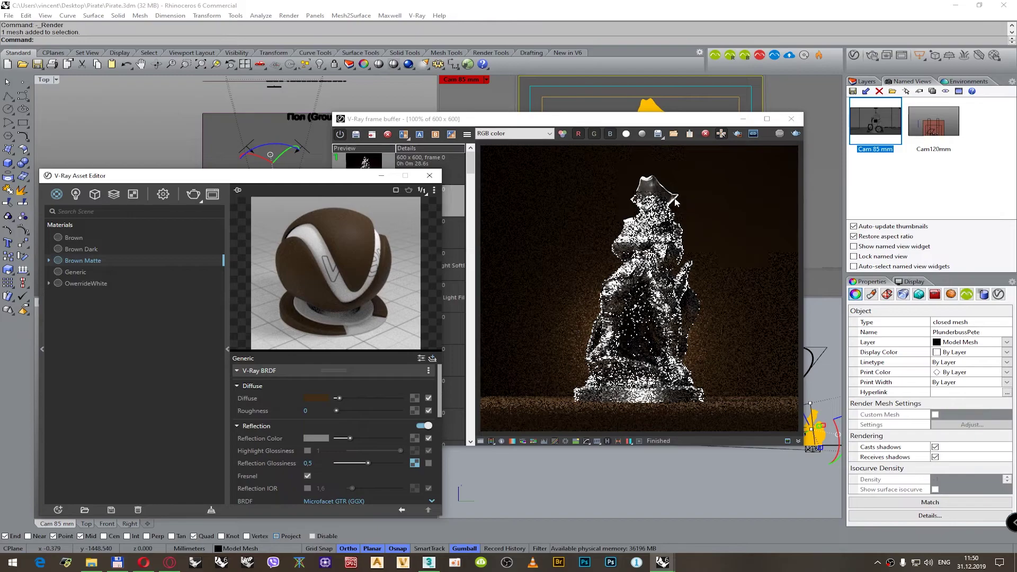
- Remove the metallic statue render from the frame buffer history and load the preceding render of the brown statue
{"action": "left_click", "coordinate": [692, 100]}
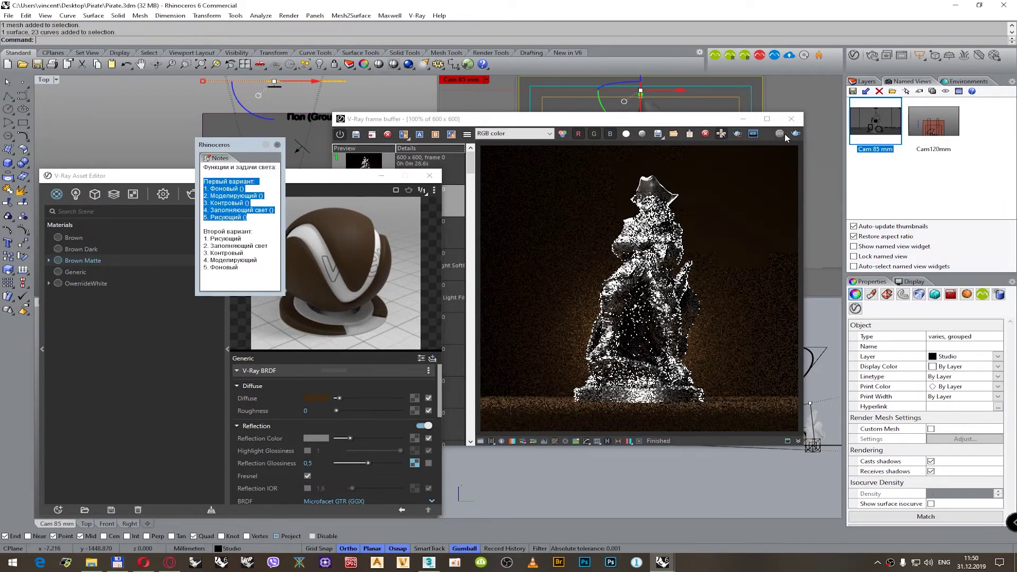
{"action": "left_click", "coordinate": [354, 168]}
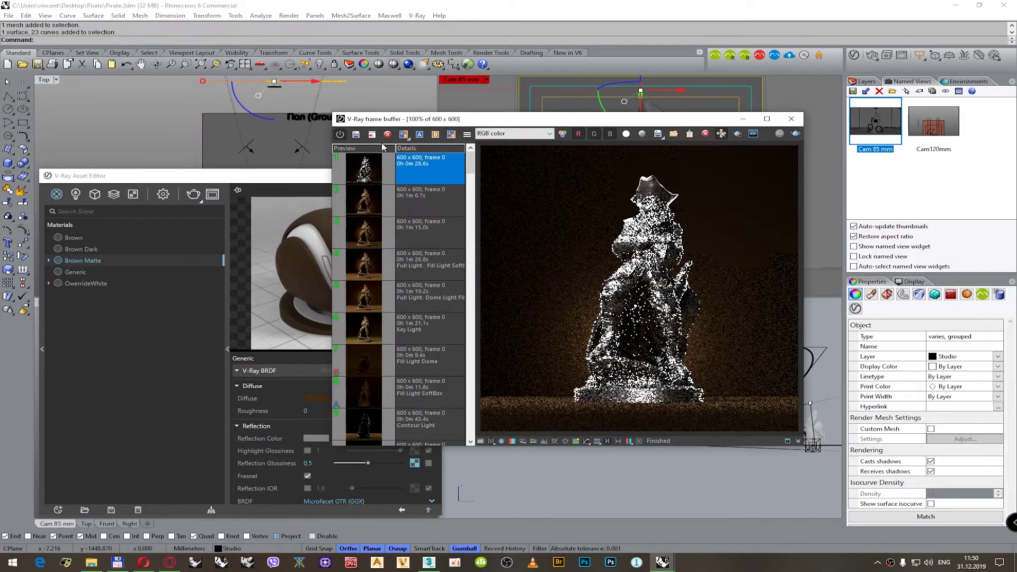
{"action": "double_click", "coordinate": [364, 173]}
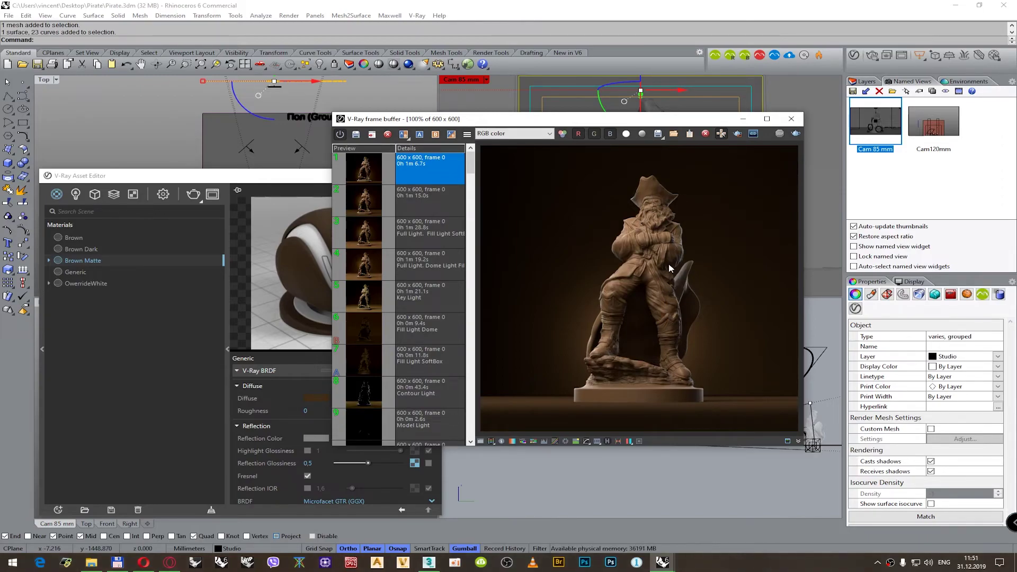
- Move the V-Ray Asset Editor clear of the lights in the Top view and select the right contour light
{"action": "left_click_drag", "start_coordinate": [301, 179], "coordinate": [269, 279]}
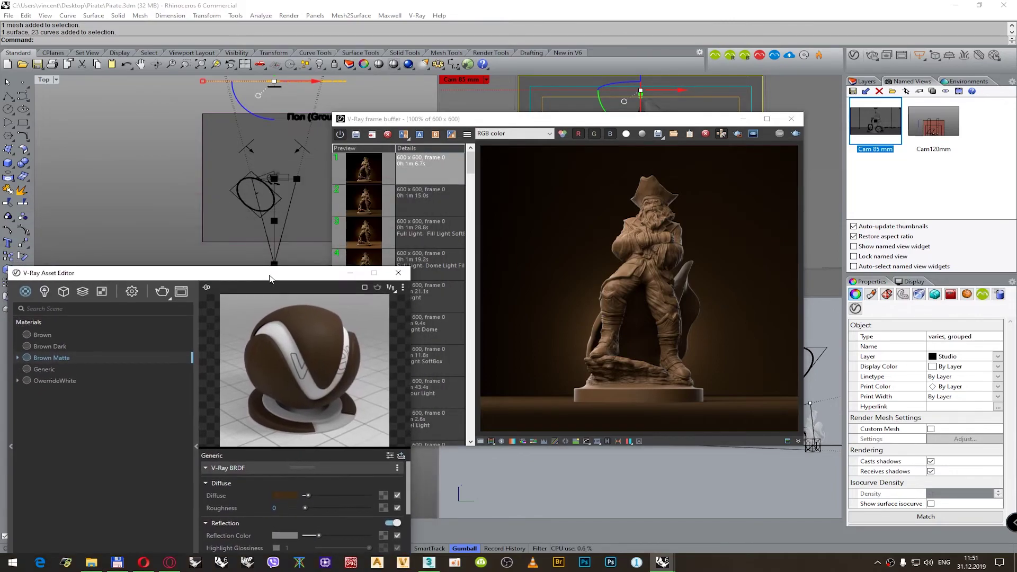
{"action": "left_click", "coordinate": [294, 143]}
{"action": "left_click", "coordinate": [325, 169]}
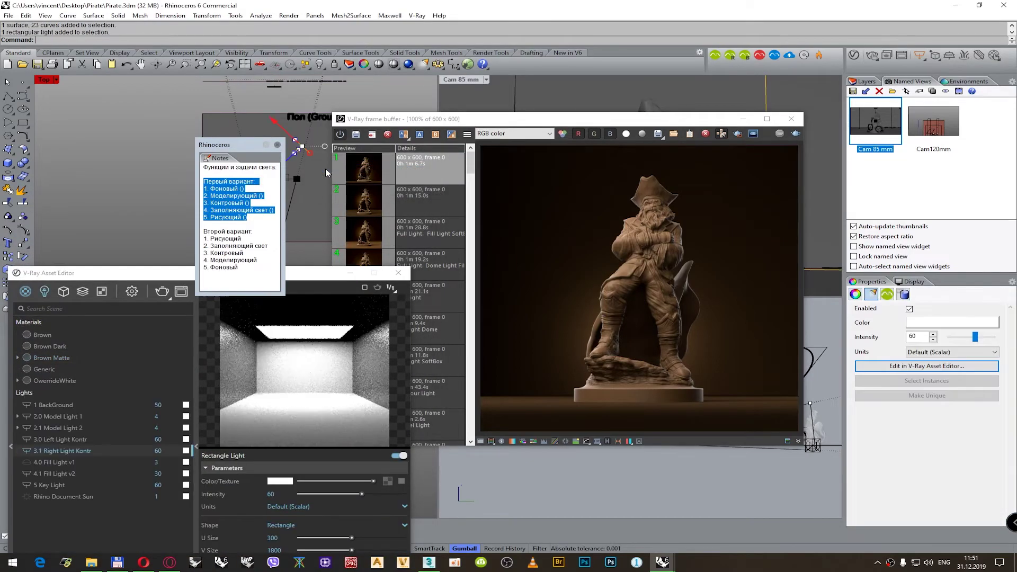
{"action": "left_click", "coordinate": [941, 325]}
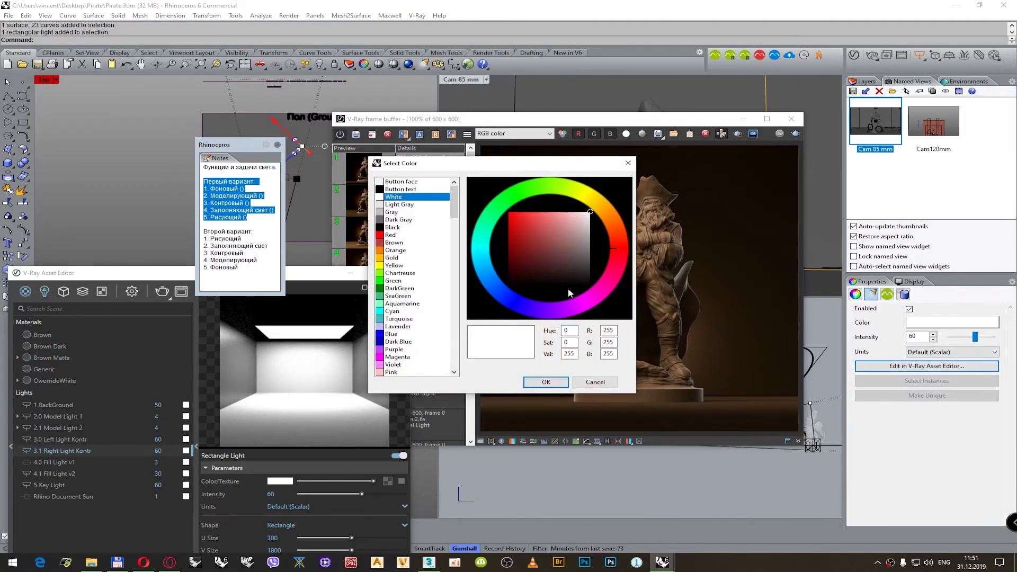
{"action": "left_click", "coordinate": [503, 297]}
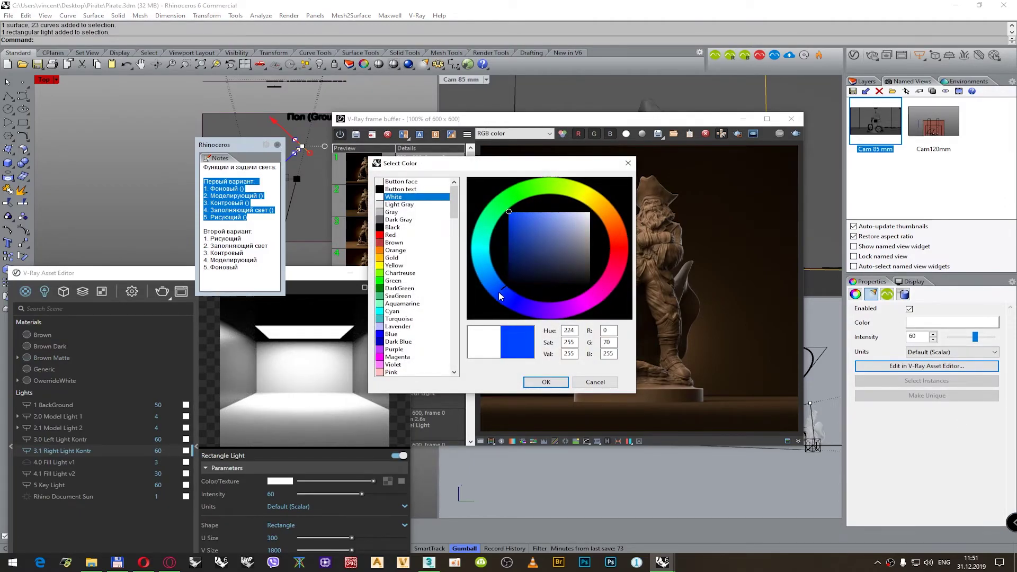
{"action": "left_click", "coordinate": [595, 382]}
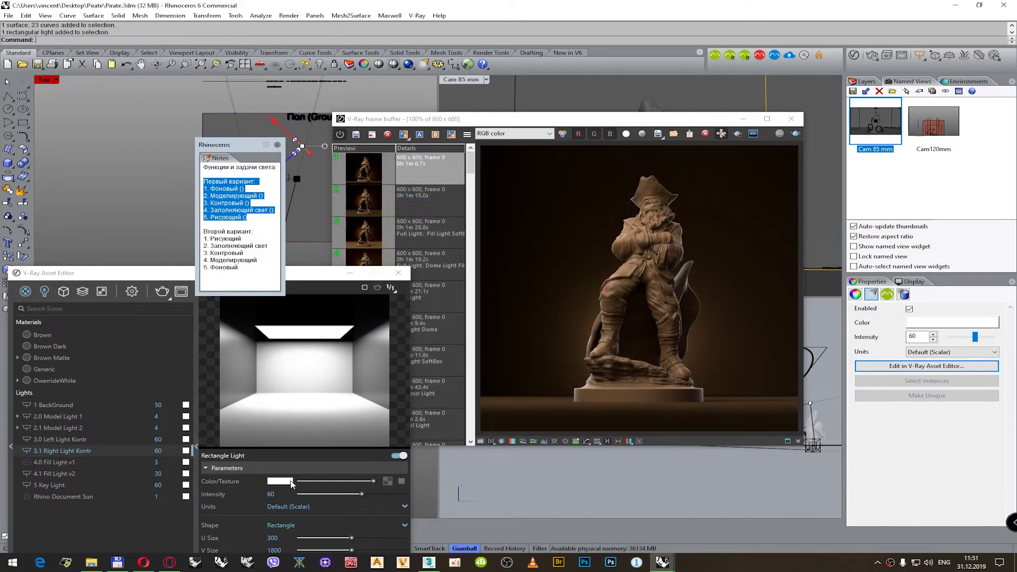
- Try a color temperature of 2000 K on the 3.1 Right Light Kontr light, and set it to 10000 K
{"action": "left_click", "coordinate": [285, 481]}
{"action": "left_click_drag", "start_coordinate": [357, 322], "coordinate": [343, 325]}
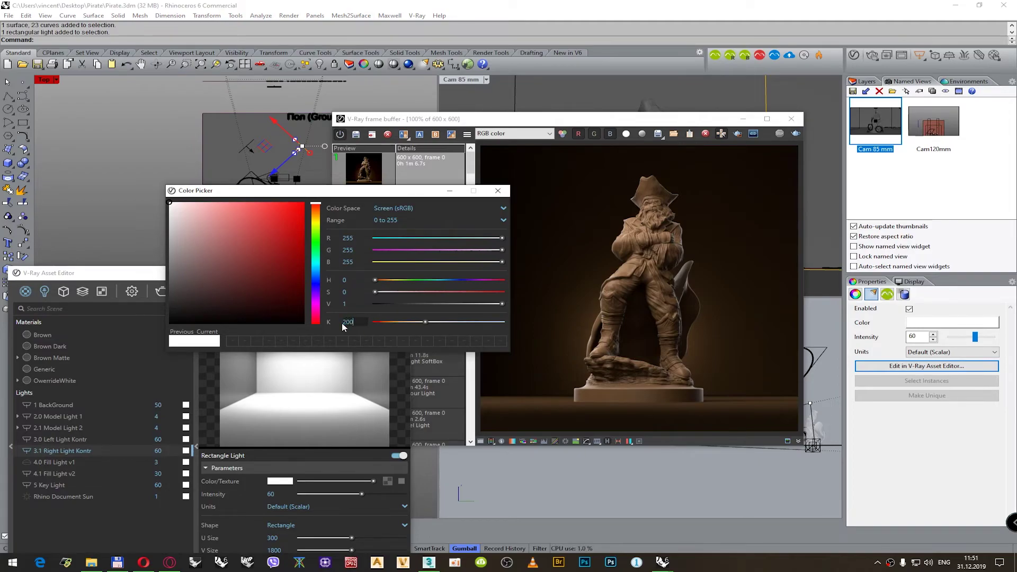
{"action": "type", "text": "2000"}
{"action": "left_click", "coordinate": [354, 304]}
{"action": "left_click_drag", "start_coordinate": [357, 321], "coordinate": [330, 326]}
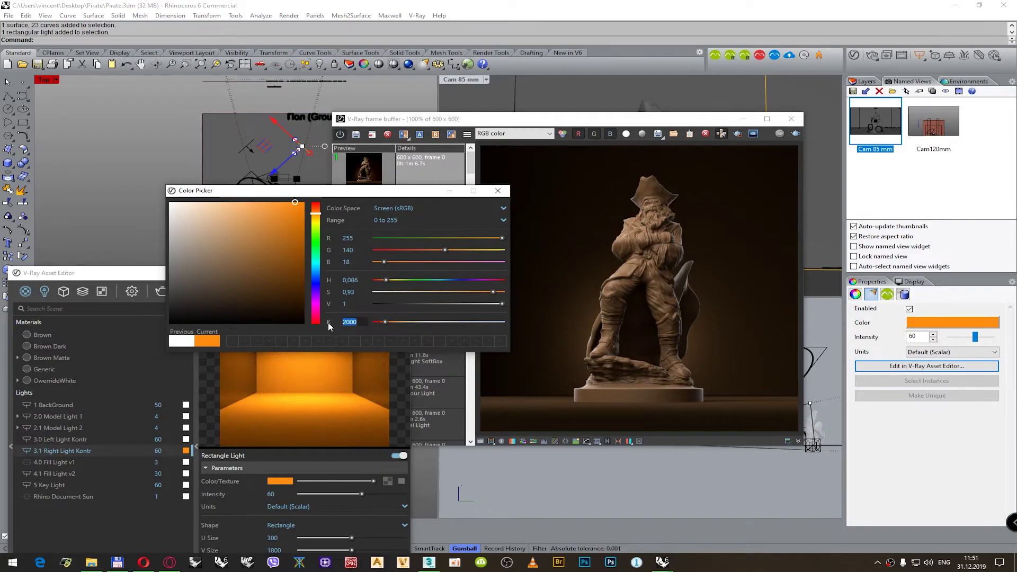
{"action": "type", "text": "10000"}
{"action": "key", "text": "Return"}
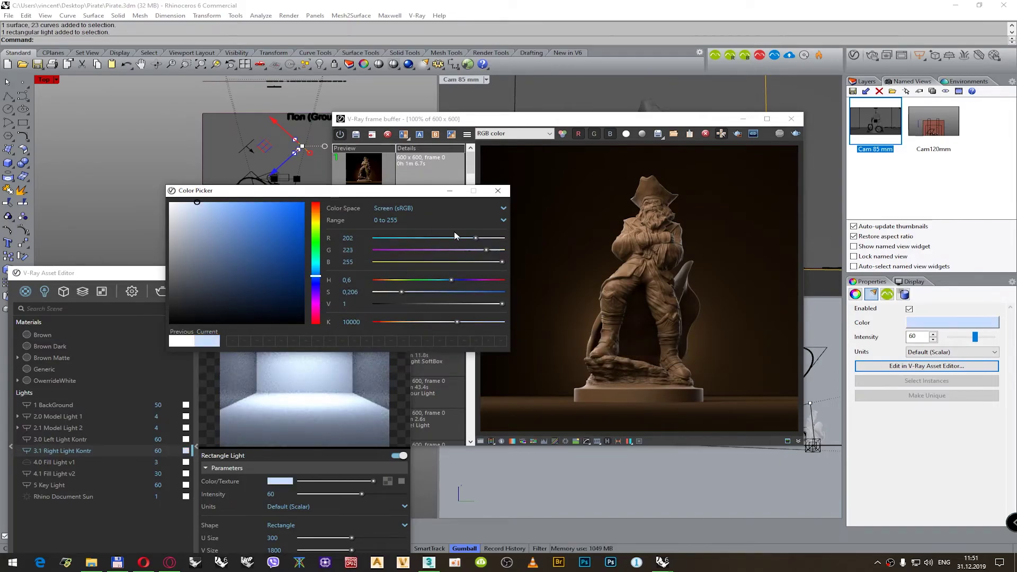
{"action": "left_click", "coordinate": [497, 191]}
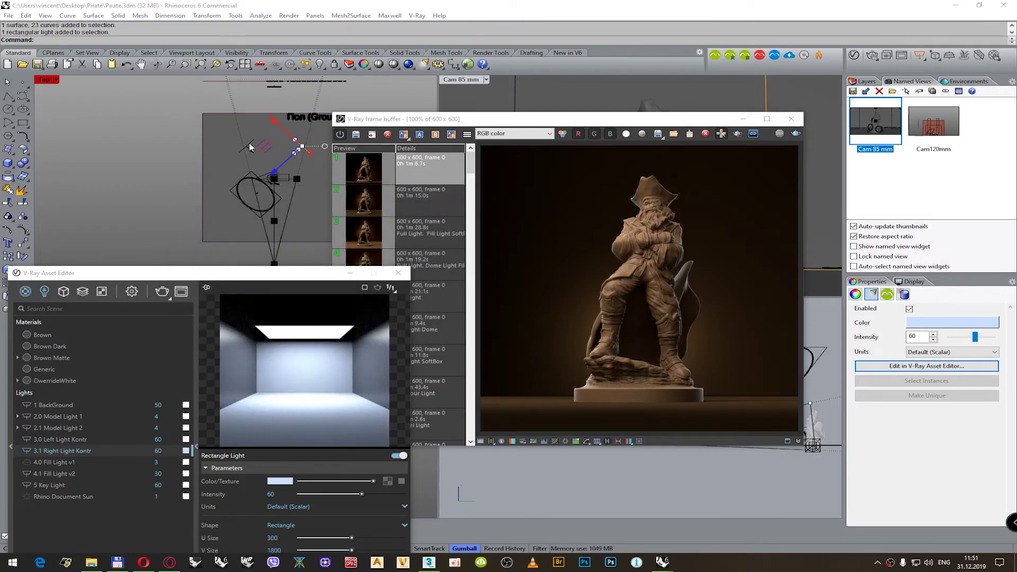
- Move the notes clear of the Top view, select the left contour light and set its color temperature to 3200 K
{"action": "left_click", "coordinate": [251, 148]}
{"action": "left_click", "coordinate": [299, 170]}
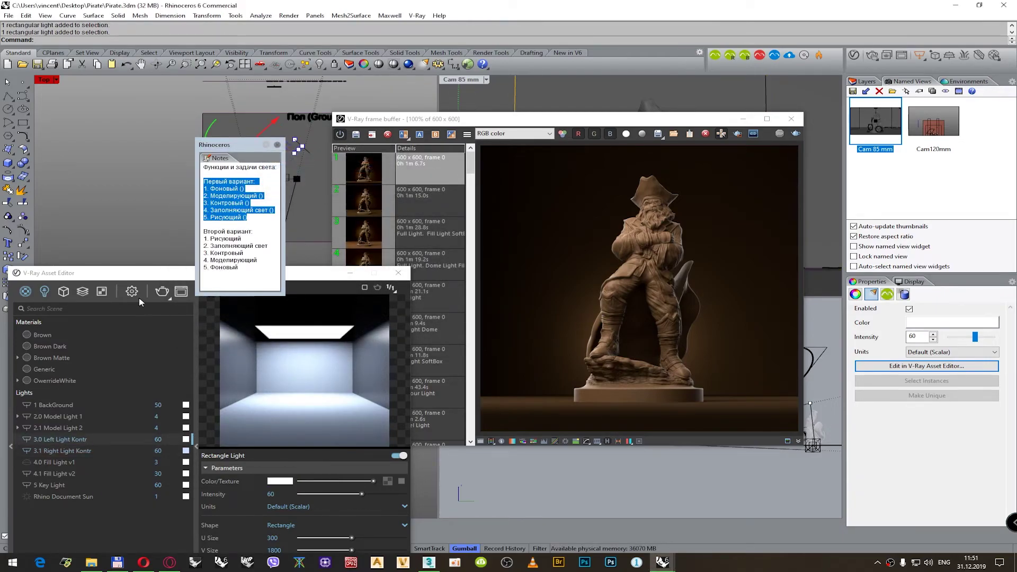
{"action": "left_click", "coordinate": [165, 172]}
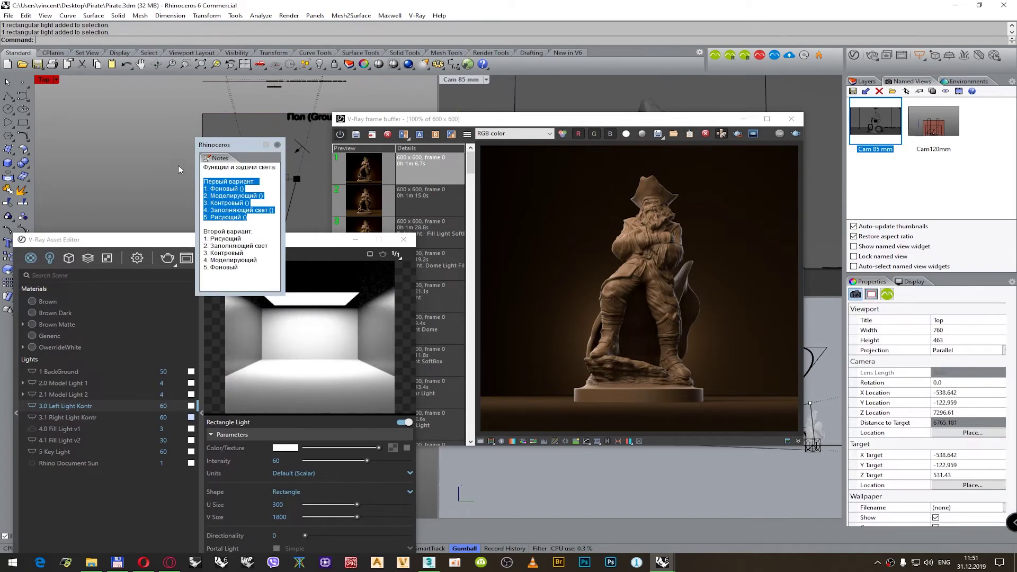
{"action": "left_click_drag", "start_coordinate": [243, 146], "coordinate": [94, 91]}
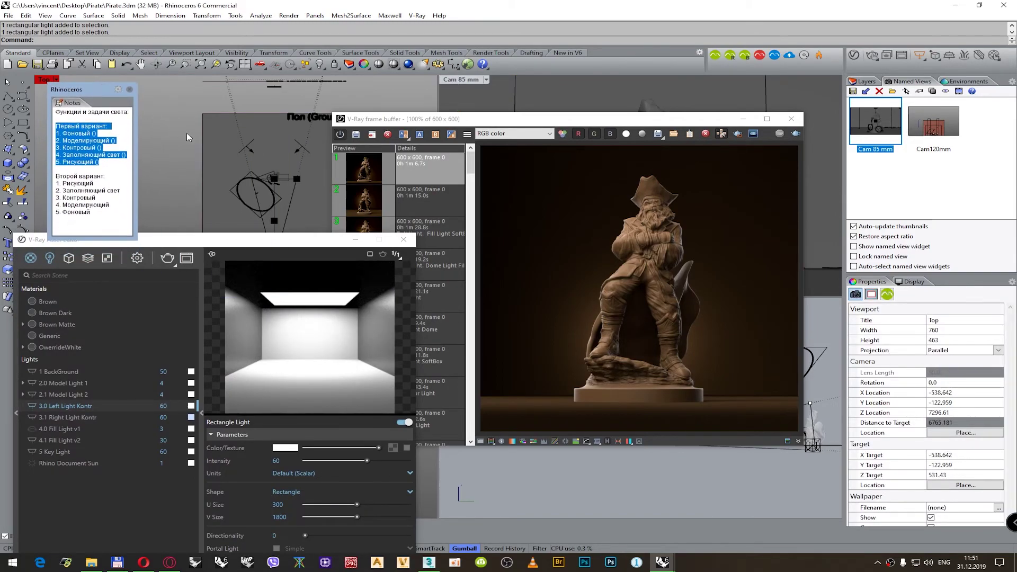
{"action": "left_click", "coordinate": [252, 139]}
{"action": "left_click", "coordinate": [294, 164]}
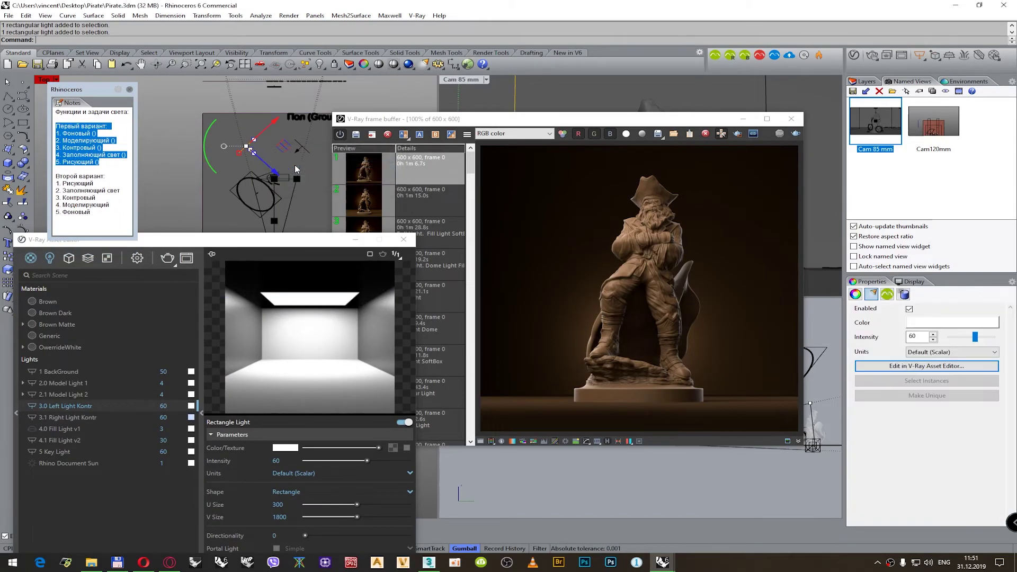
{"action": "left_click", "coordinate": [286, 449]}
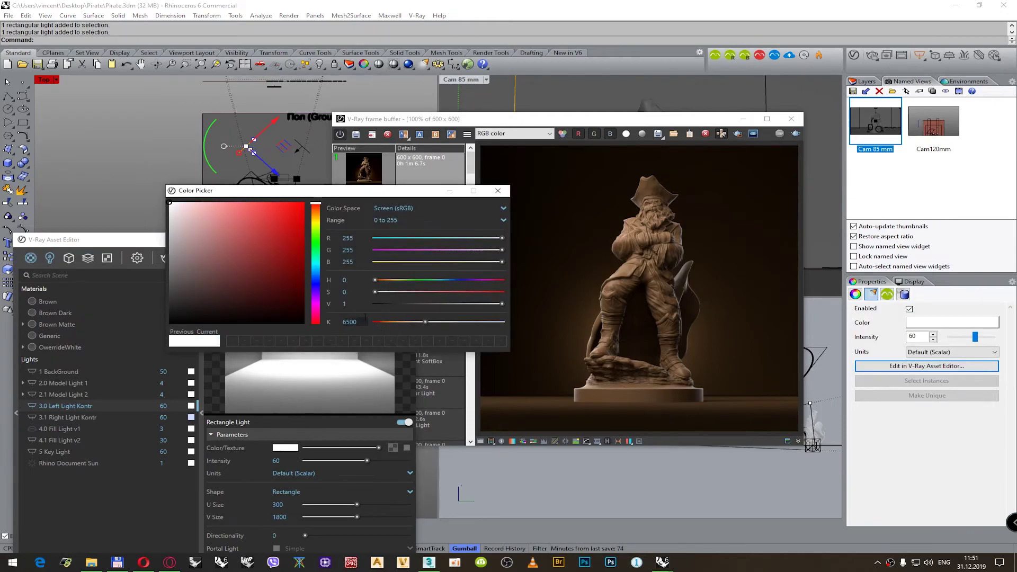
{"action": "type", "text": "3200"}
{"action": "key", "text": "Return"}
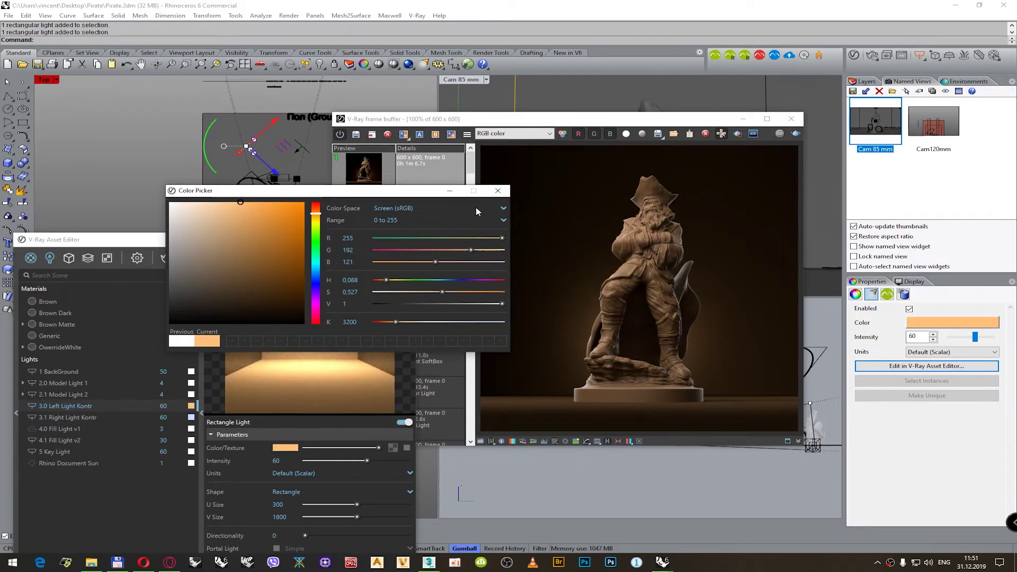
{"action": "left_click", "coordinate": [498, 191]}
- Render the Cam 85 mm view with the tinted contour lights, inspect the coat edge up close, and stop the render early
{"action": "left_click", "coordinate": [690, 99]}
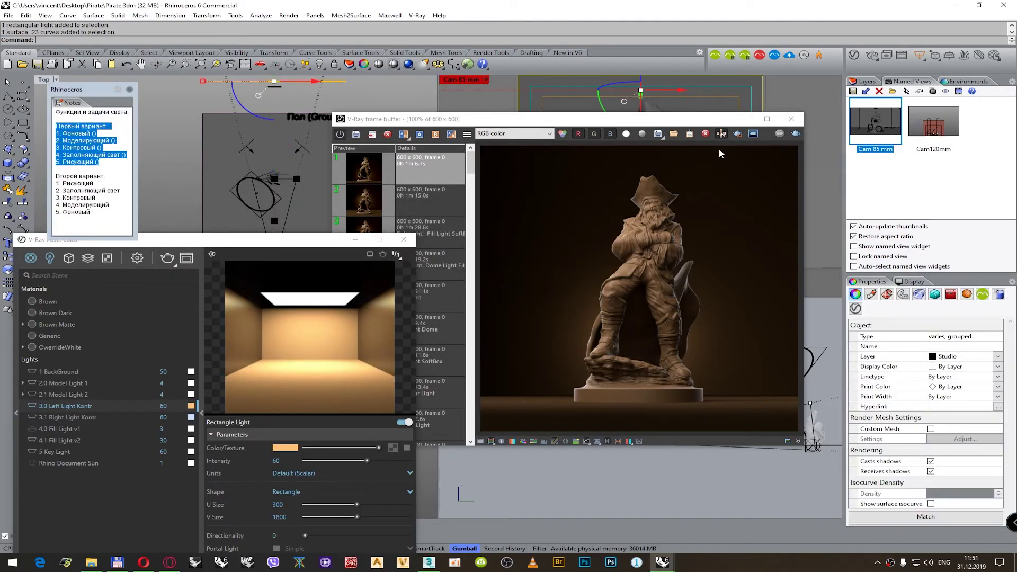
{"action": "left_click", "coordinate": [795, 135]}
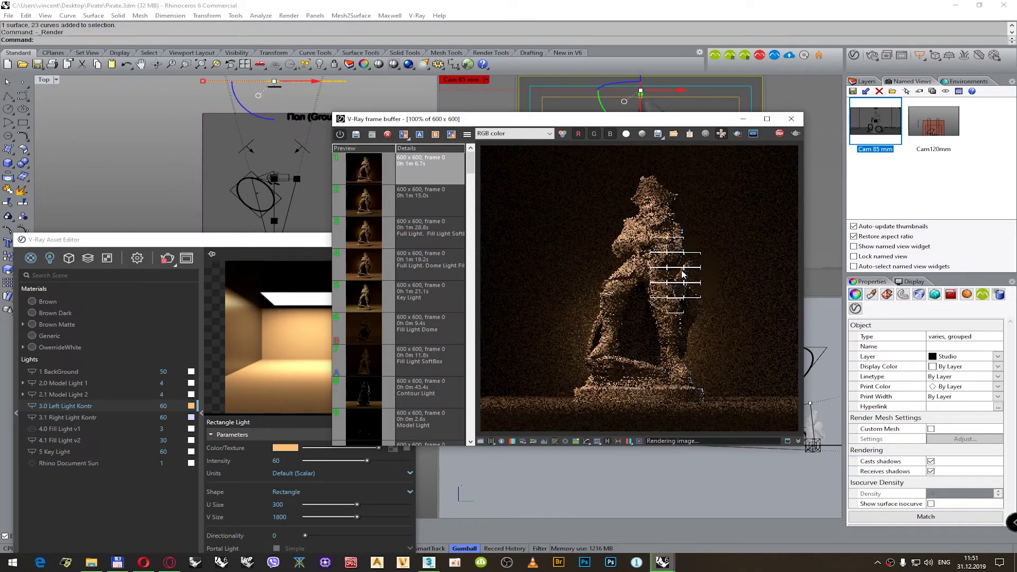
{"action": "scroll", "coordinate": [682, 274], "scroll_direction": "up", "scroll_amount": 2}
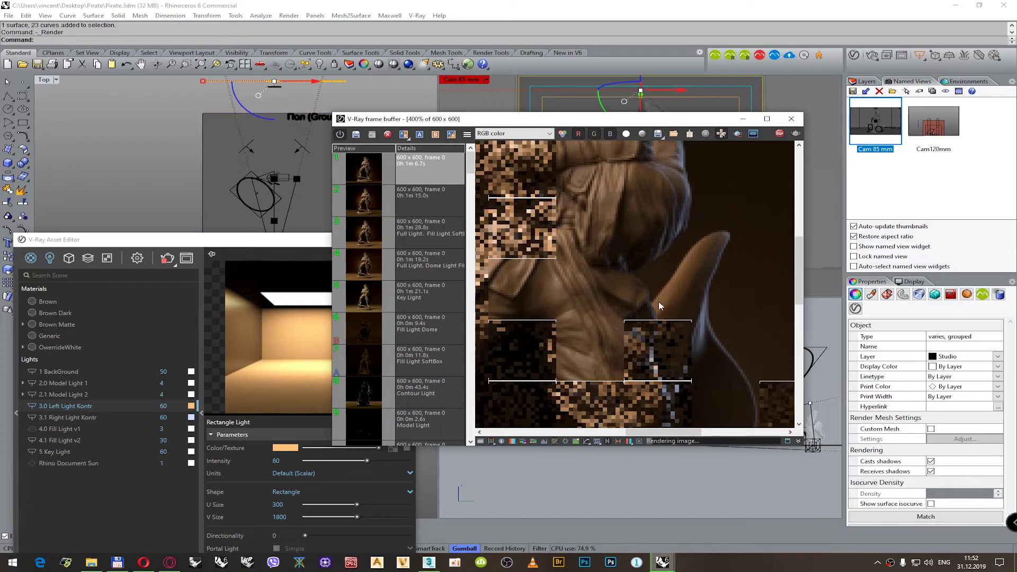
{"action": "scroll", "coordinate": [698, 332], "scroll_direction": "down", "scroll_amount": 1}
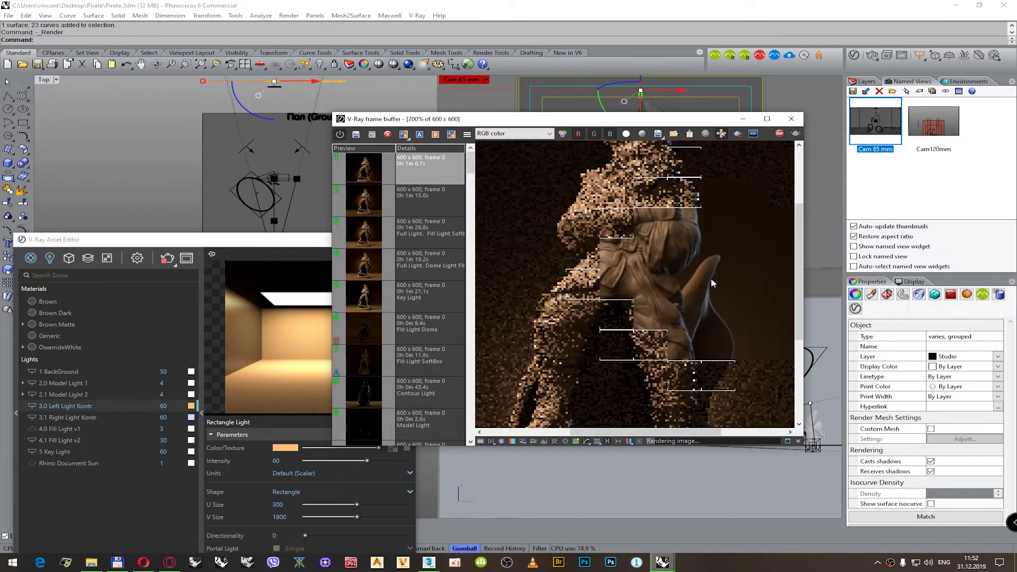
{"action": "scroll", "coordinate": [700, 261], "scroll_direction": "down", "scroll_amount": 1}
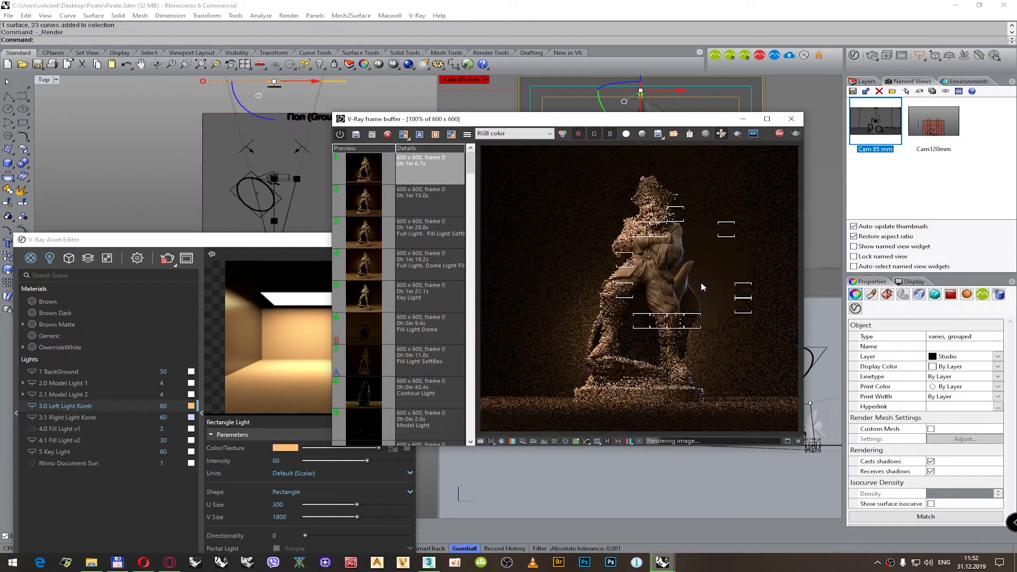
{"action": "left_click", "coordinate": [781, 134]}
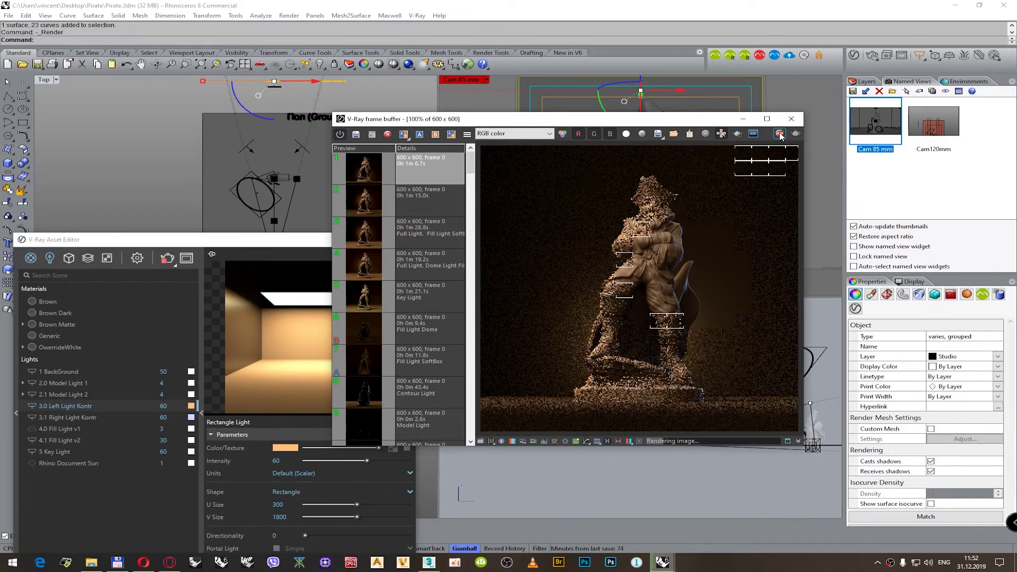
- Select the disc-shaped key light in the Top view and set its color temperature to 3200 K
{"action": "left_click", "coordinate": [237, 184]}
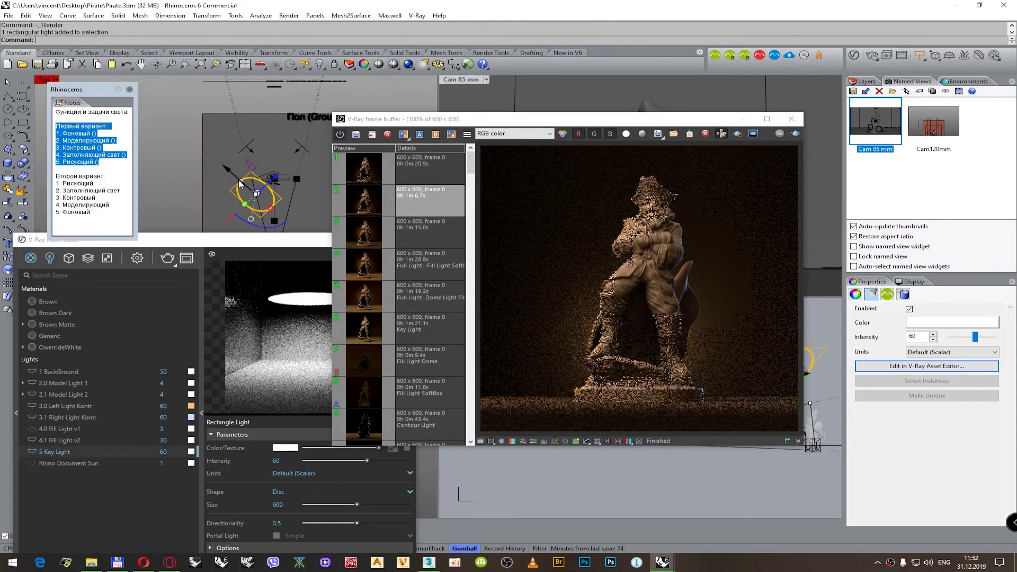
{"action": "left_click", "coordinate": [285, 449]}
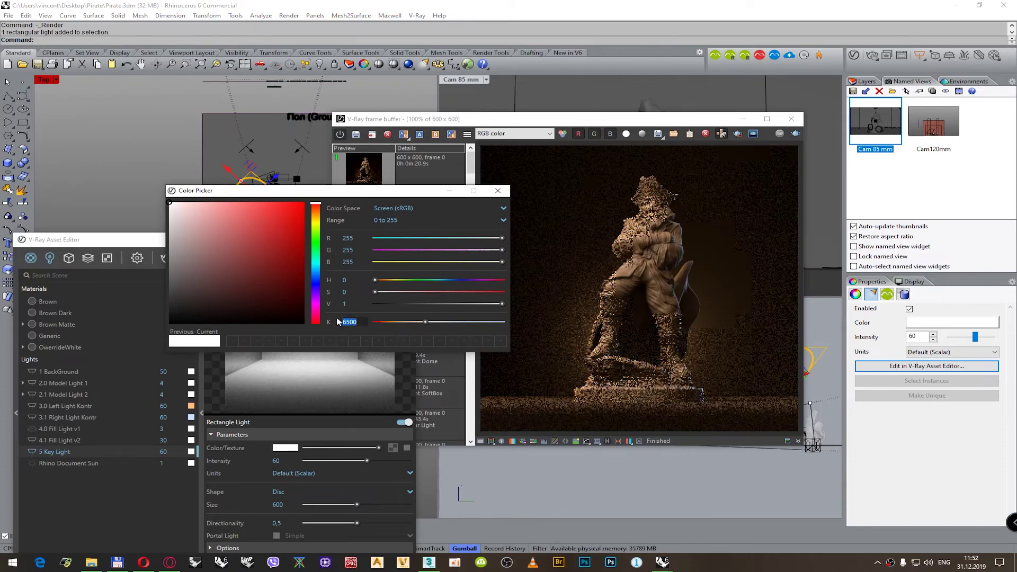
{"action": "type", "text": "3200"}
{"action": "key", "text": "Return"}
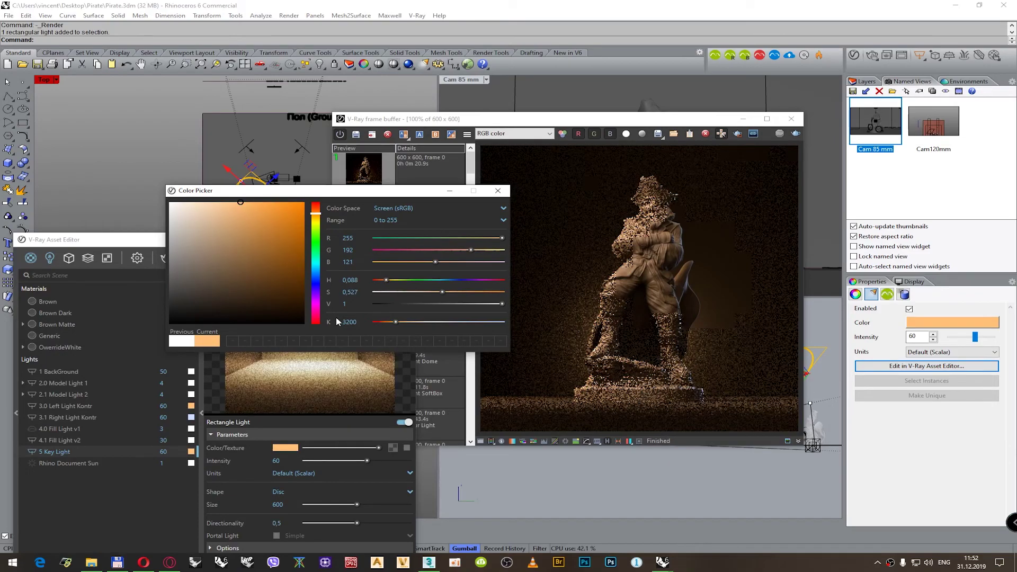
{"action": "left_click", "coordinate": [498, 191]}
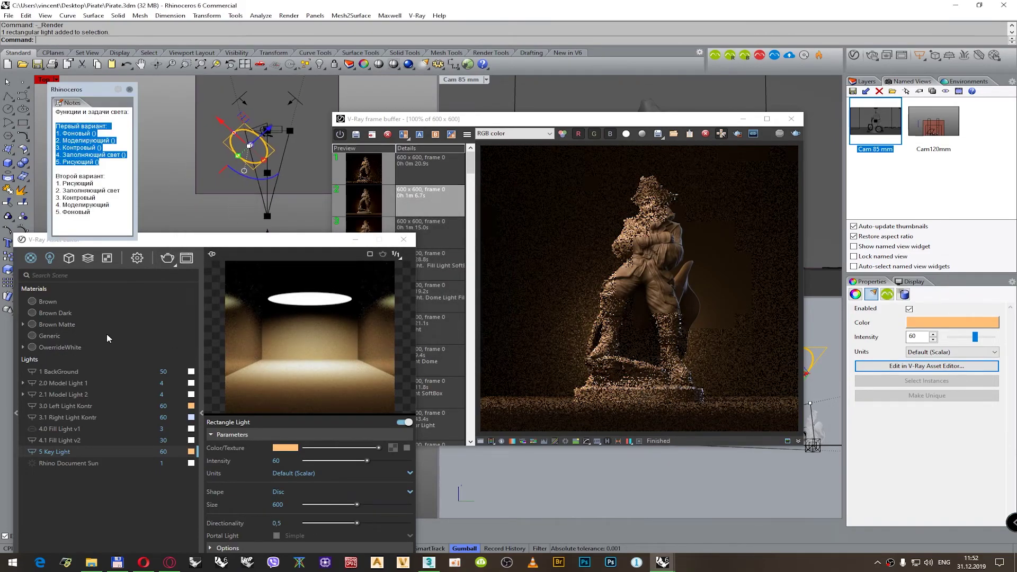
- Set the color temperature of the 4.1 Fill Light v2 light to 12000 K
{"action": "left_click", "coordinate": [154, 440]}
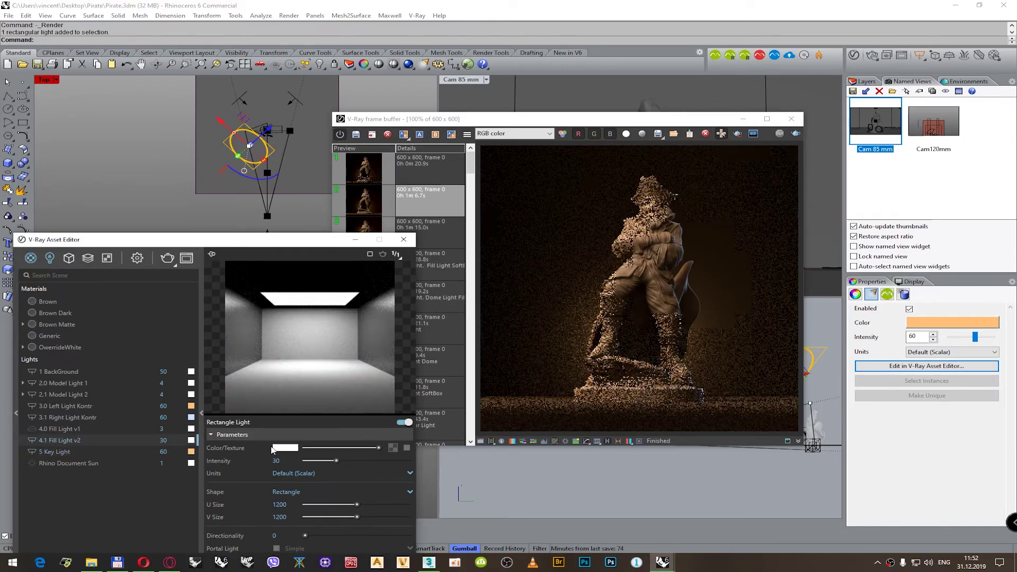
{"action": "left_click", "coordinate": [286, 448]}
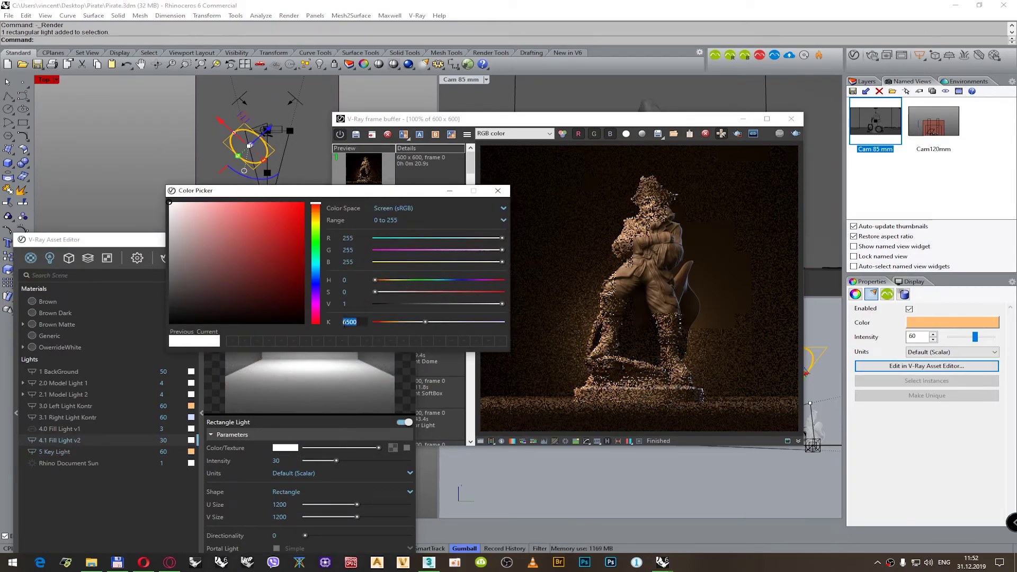
{"action": "left_click", "coordinate": [345, 324]}
{"action": "type", "text": "12000"}
{"action": "key", "text": "Return"}
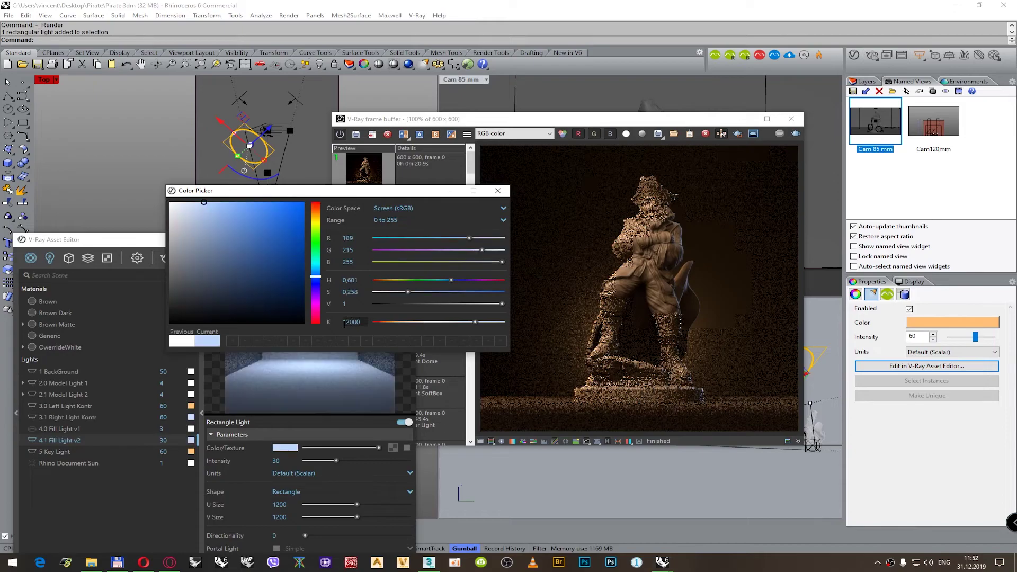
- Start a render of the Cam 85 mm view with the warm key light and cool fill light
{"action": "left_click", "coordinate": [699, 92]}
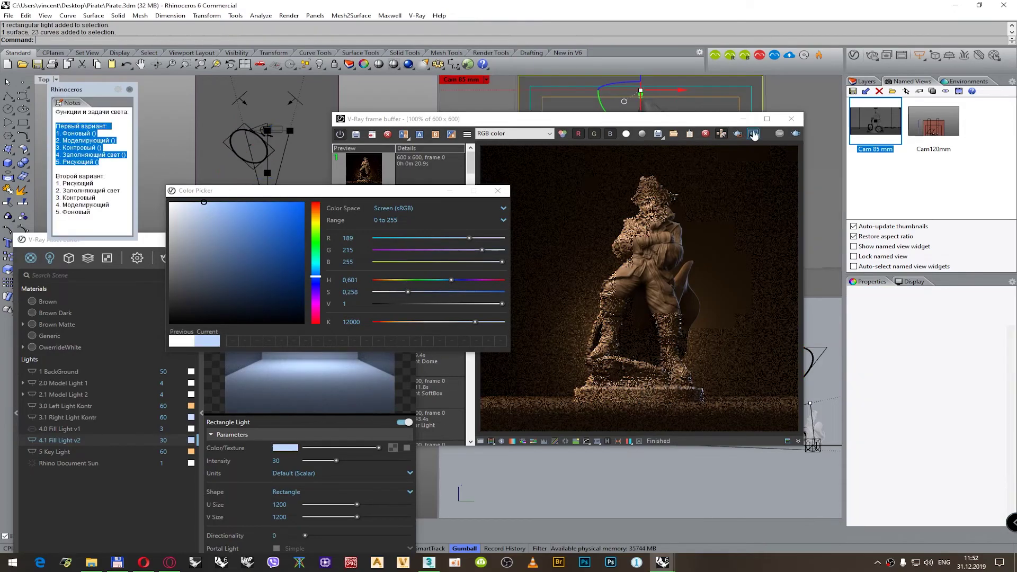
{"action": "left_click", "coordinate": [795, 133]}
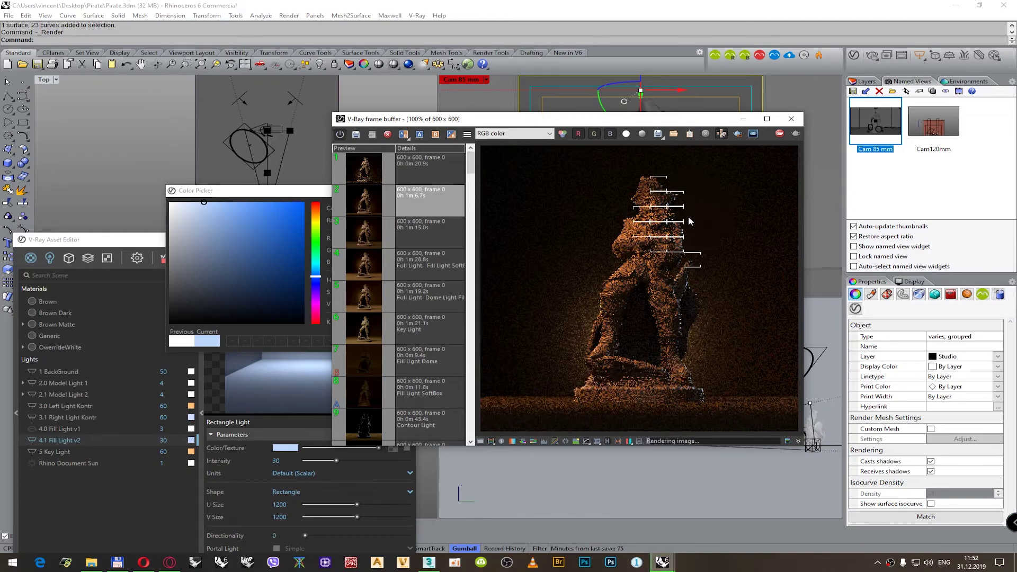
- Set the color temperature of the 1 BackGround light to 3500 K
{"action": "left_click", "coordinate": [90, 249]}
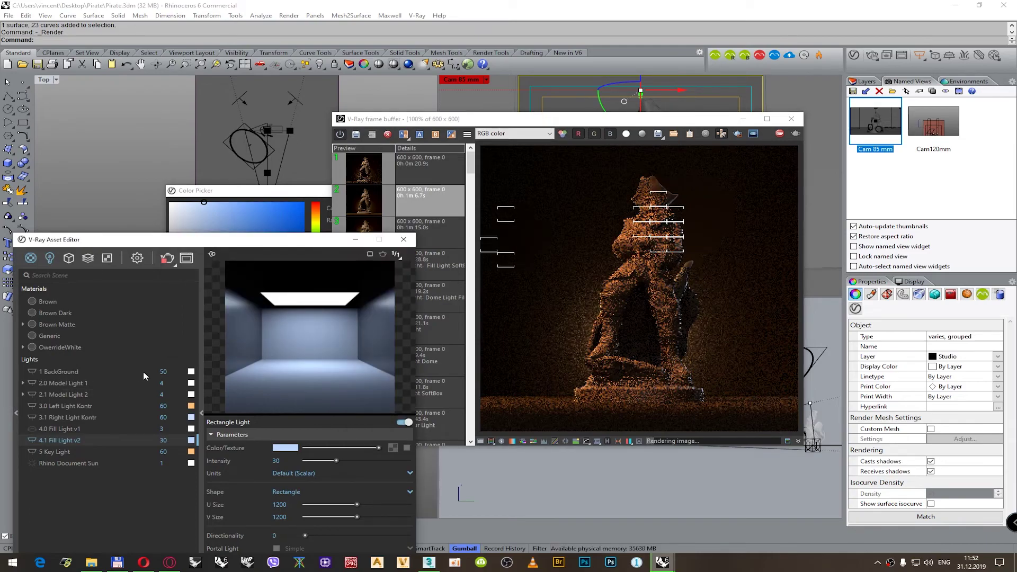
{"action": "left_click", "coordinate": [191, 371]}
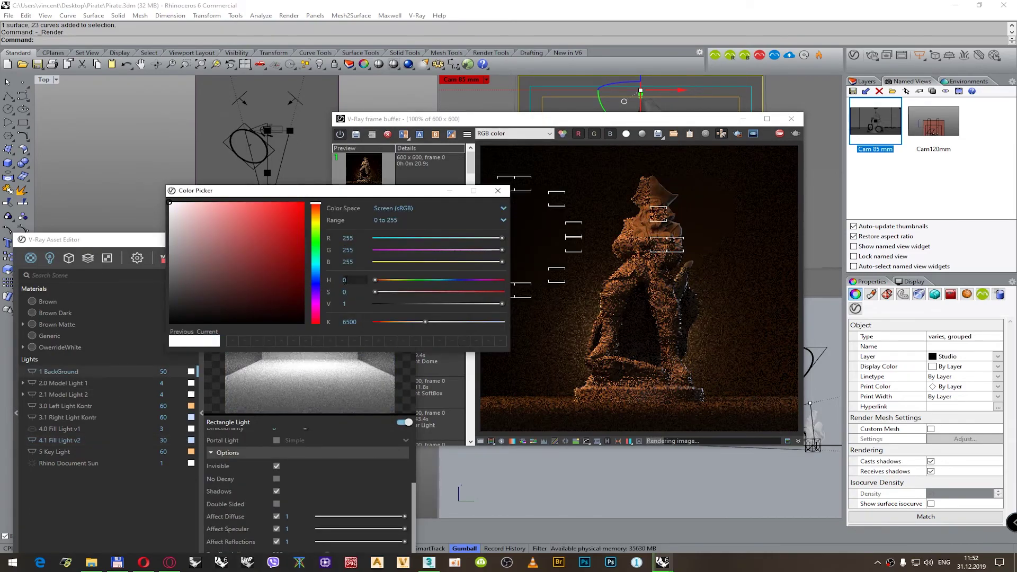
{"action": "left_click", "coordinate": [348, 321]}
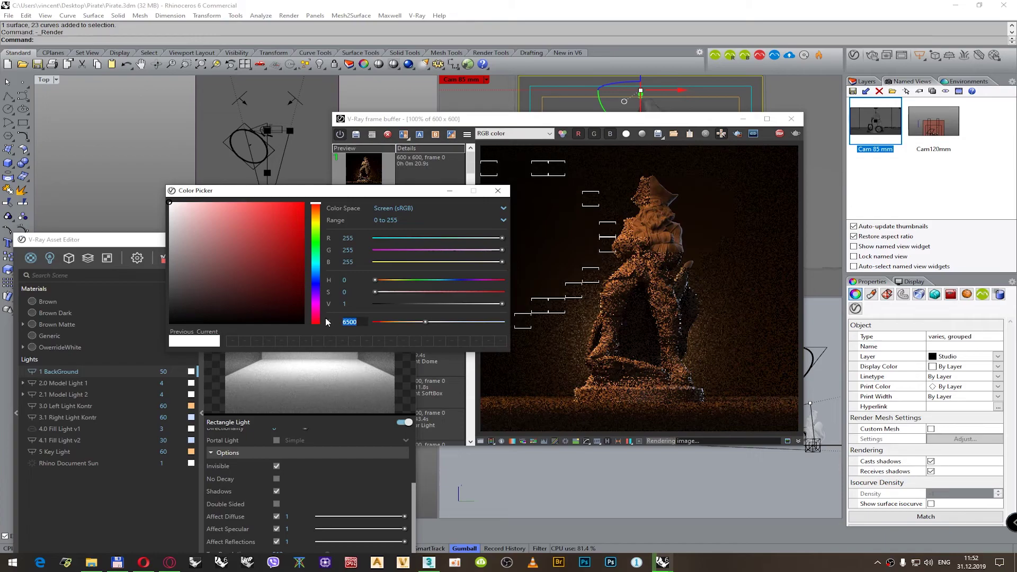
{"action": "type", "text": "3500"}
{"action": "key", "text": "Return"}
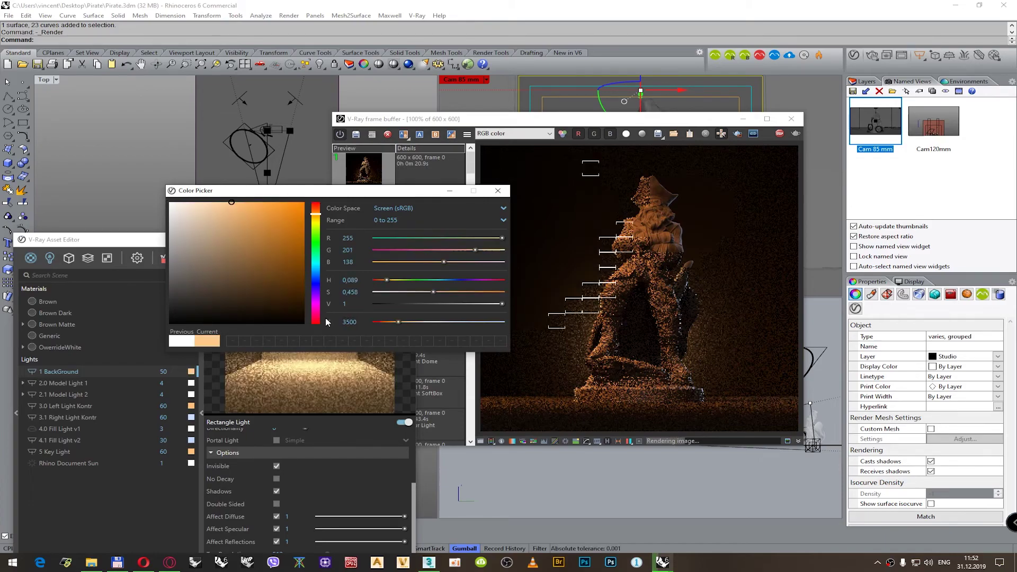
{"action": "left_click", "coordinate": [498, 191]}
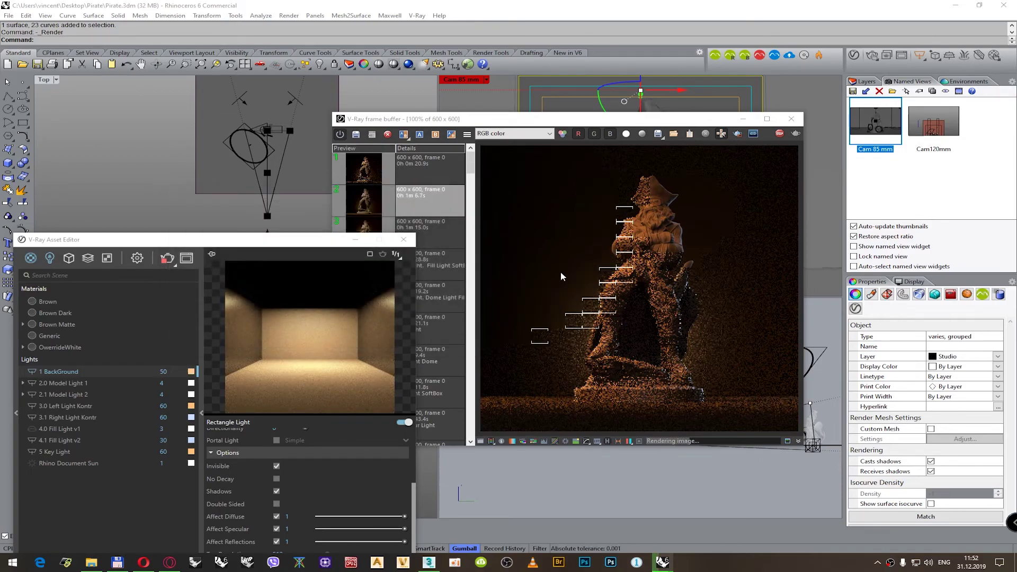
- Inspect the pirate's face up close in the running render and delete the early-stopped render from the frame buffer history
{"action": "scroll", "coordinate": [663, 204], "scroll_direction": "up", "scroll_amount": 2}
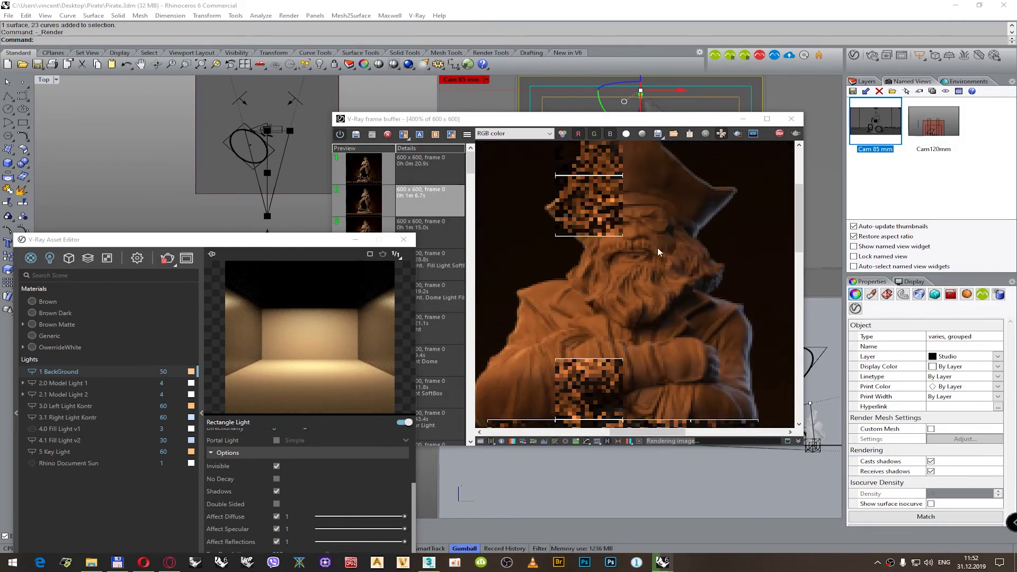
{"action": "scroll", "coordinate": [571, 261], "scroll_direction": "down", "scroll_amount": 2}
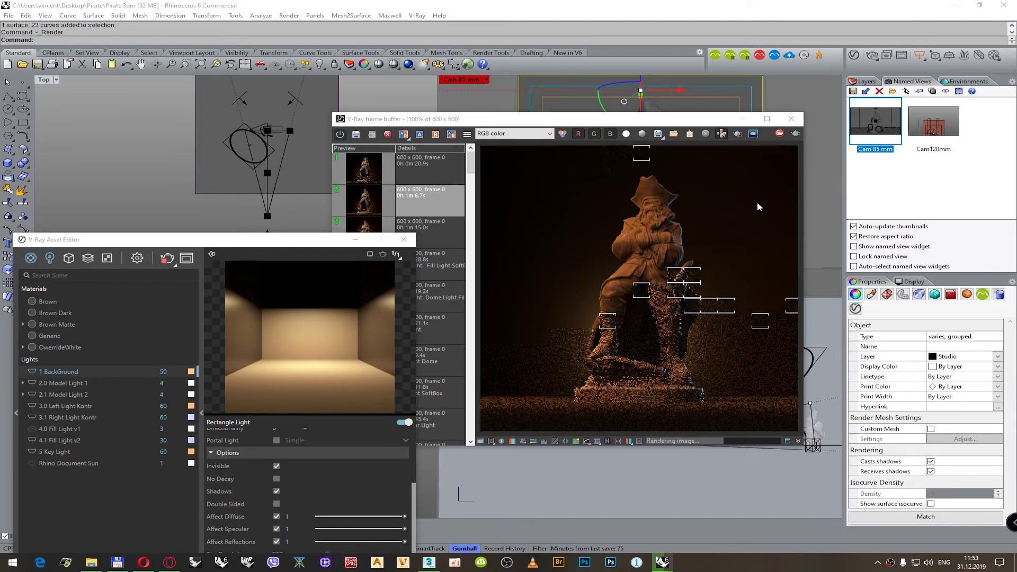
{"action": "left_click", "coordinate": [429, 161]}
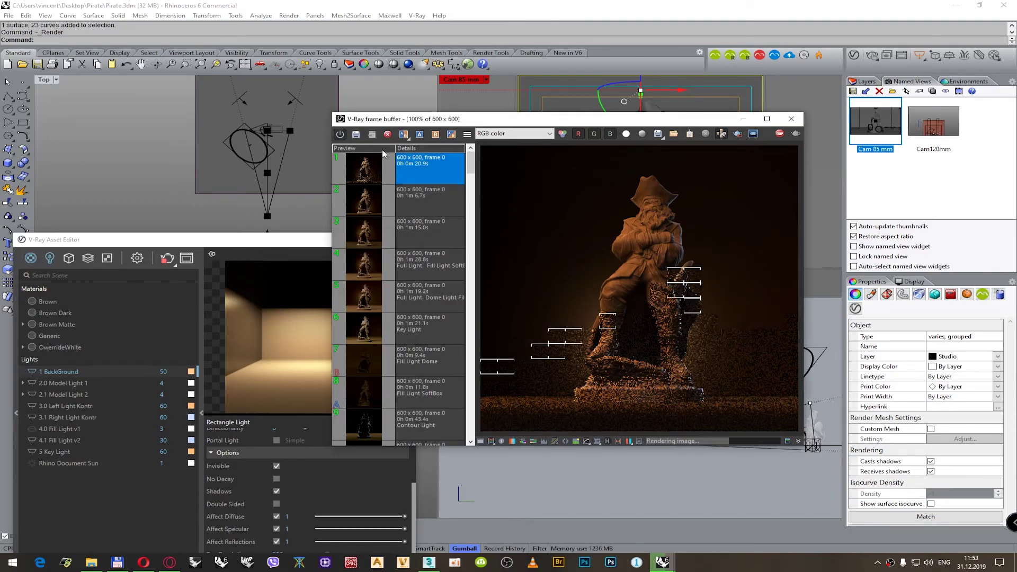
{"action": "left_click", "coordinate": [387, 134]}
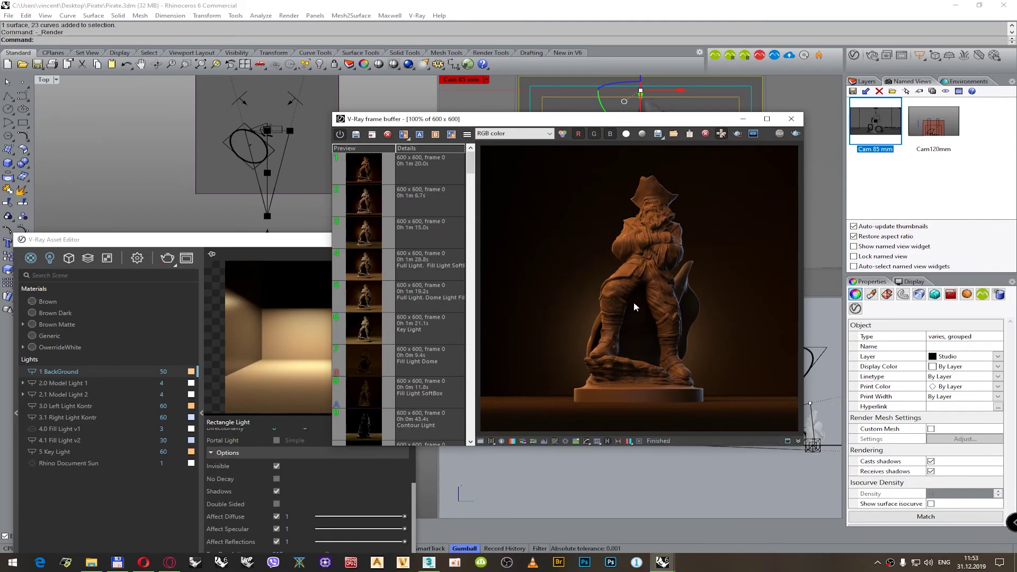
- Compare the three most recent Cam 85 mm renders by loading them alternately from the frame buffer history
{"action": "left_click", "coordinate": [374, 204]}
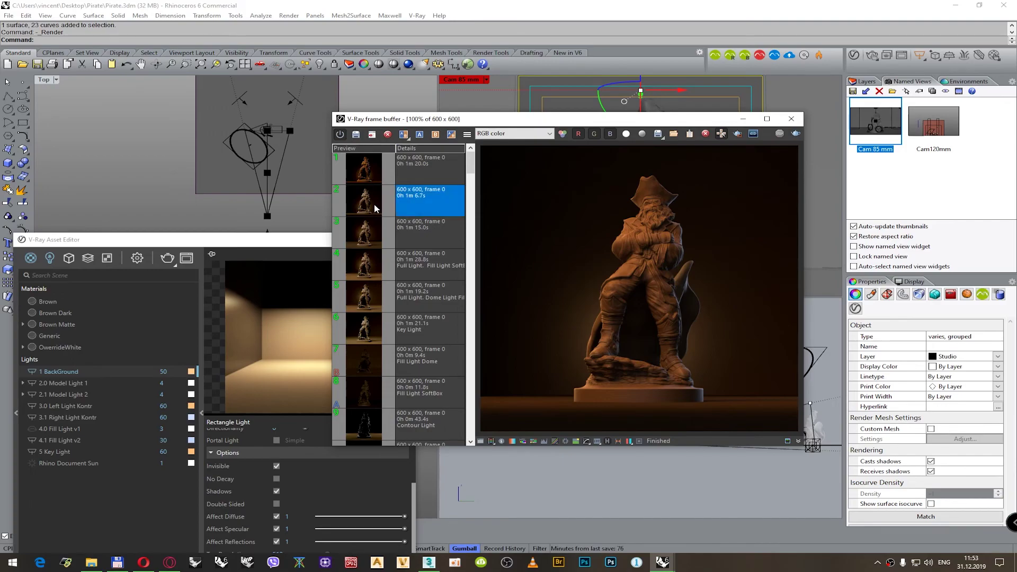
{"action": "left_click", "coordinate": [369, 241]}
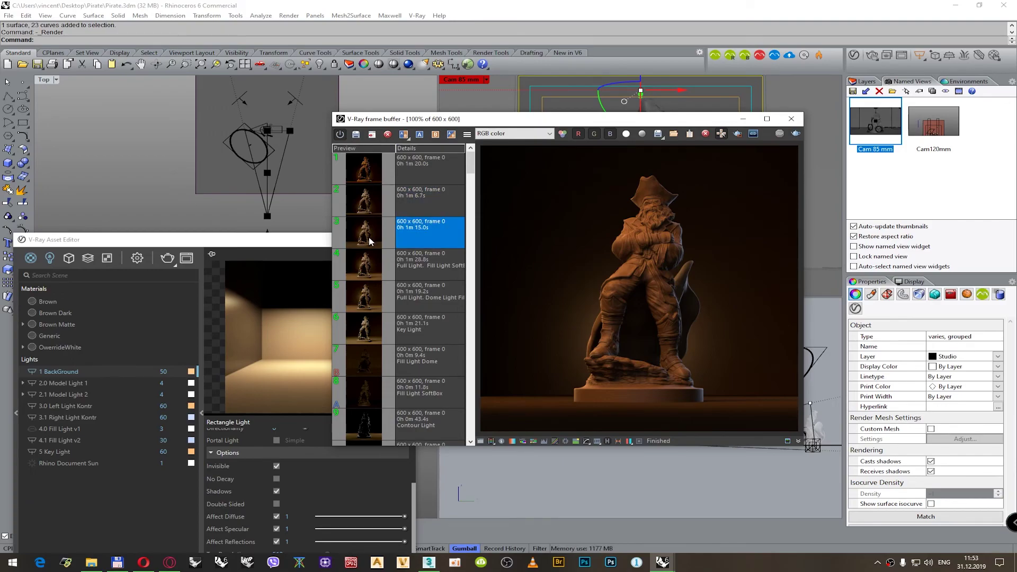
{"action": "left_click", "coordinate": [367, 207], "text": "ctrl"}
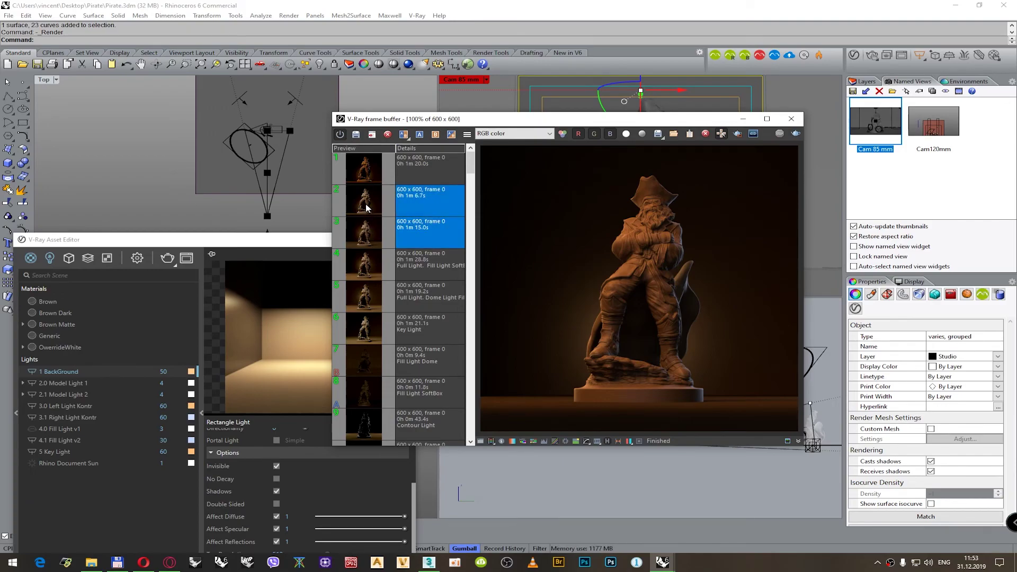
{"action": "double_click", "coordinate": [367, 208]}
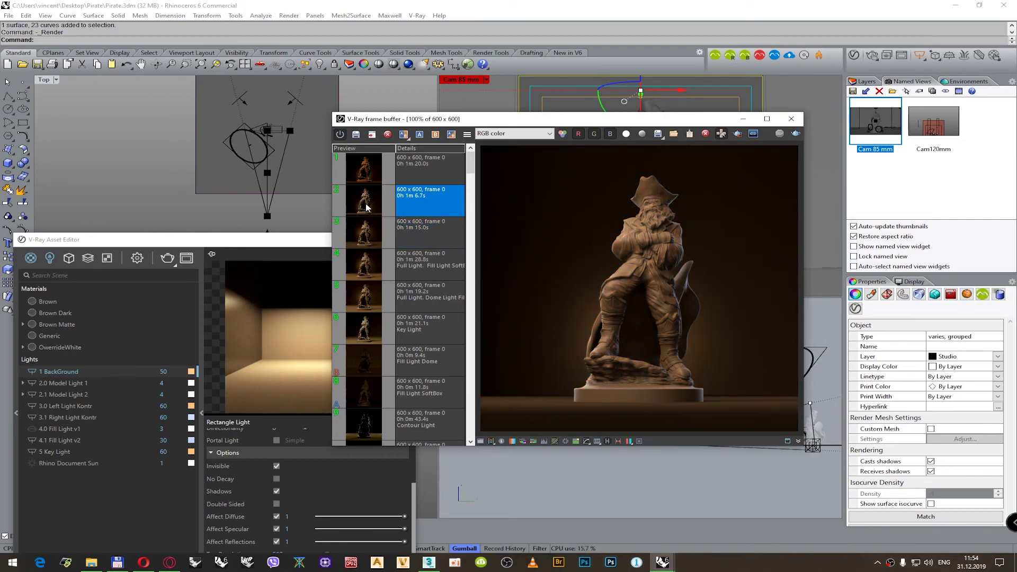
{"action": "double_click", "coordinate": [369, 176]}
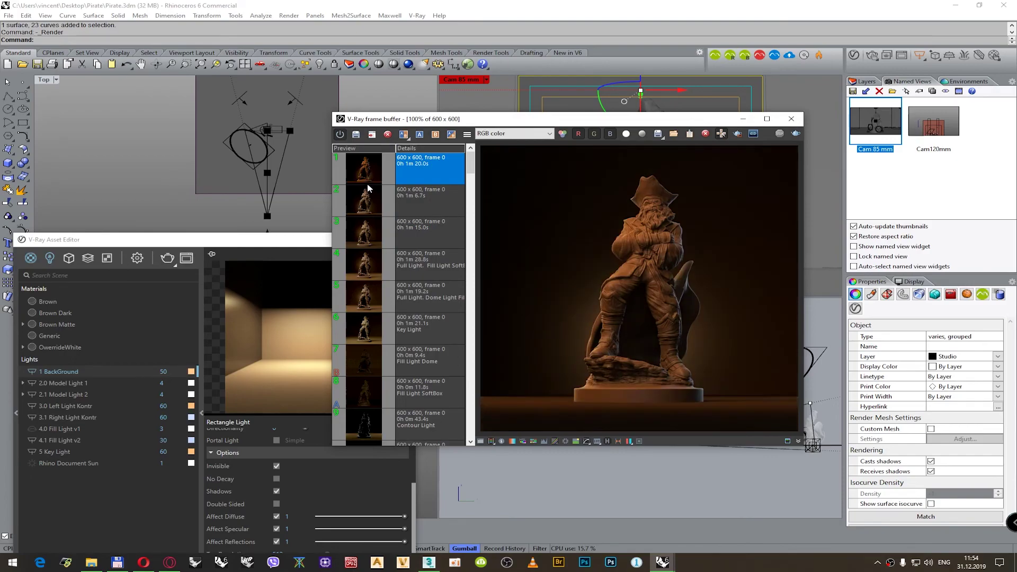
{"action": "double_click", "coordinate": [366, 196]}
{"action": "double_click", "coordinate": [362, 170]}
{"action": "double_click", "coordinate": [368, 196]}
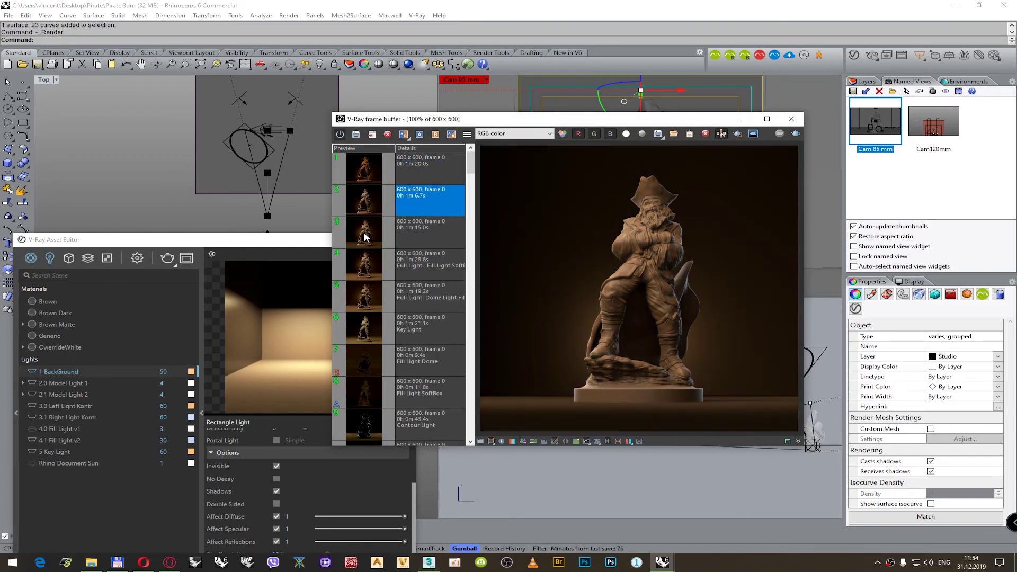
{"action": "double_click", "coordinate": [364, 236]}
{"action": "double_click", "coordinate": [364, 201]}
{"action": "double_click", "coordinate": [364, 170]}
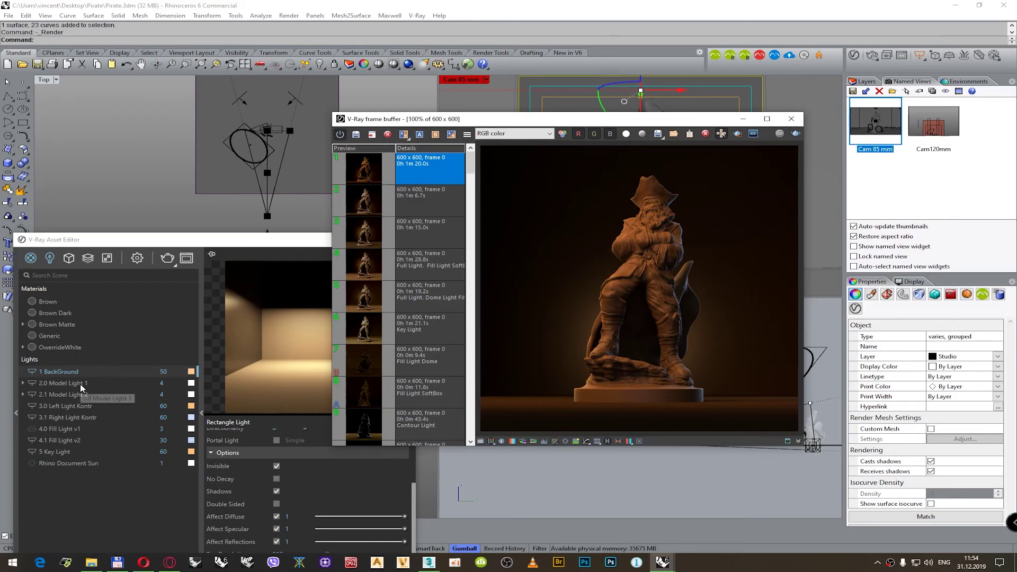
- Render the Cam 85 mm view again with the warm background light
{"action": "key", "text": "F12"}
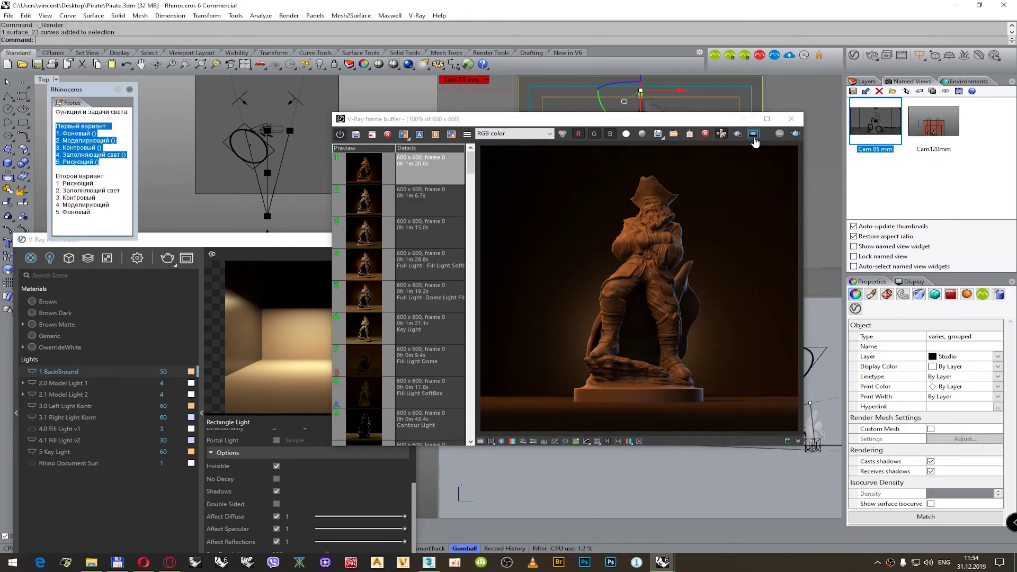
{"action": "left_click", "coordinate": [781, 134]}
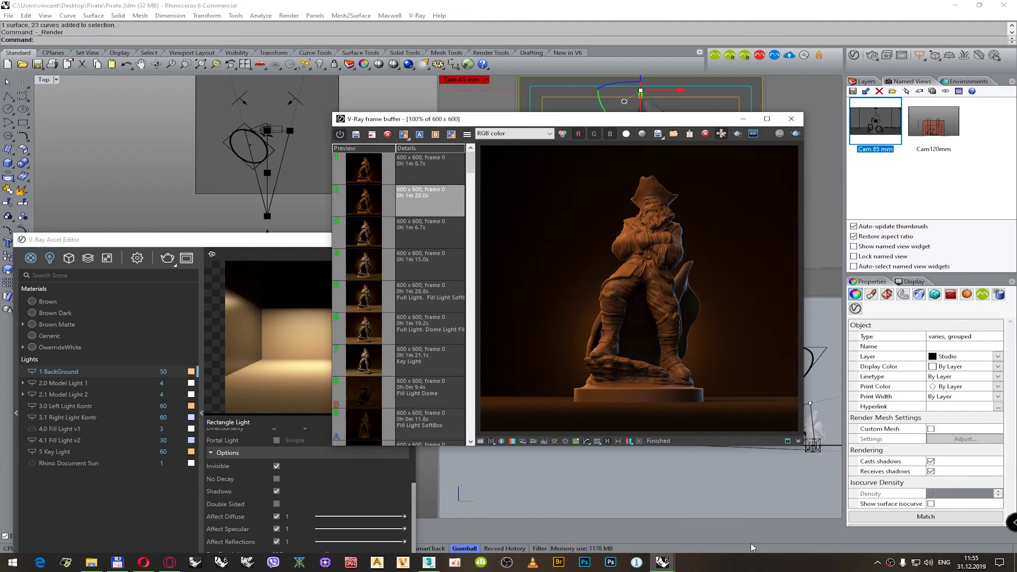
{"action": "right_click", "coordinate": [893, 563]}
{"action": "mouse_move", "coordinate": [891, 514]}
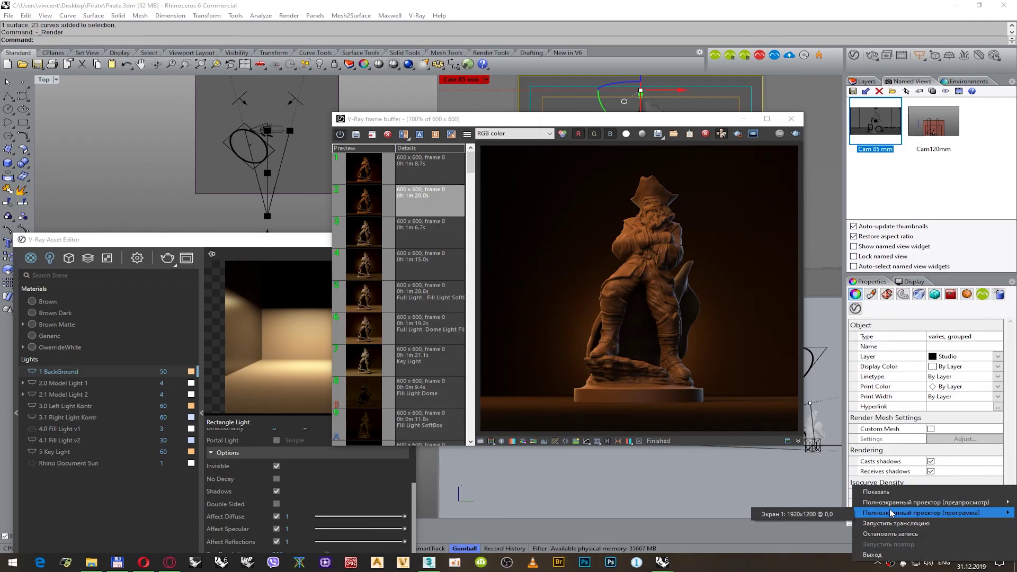